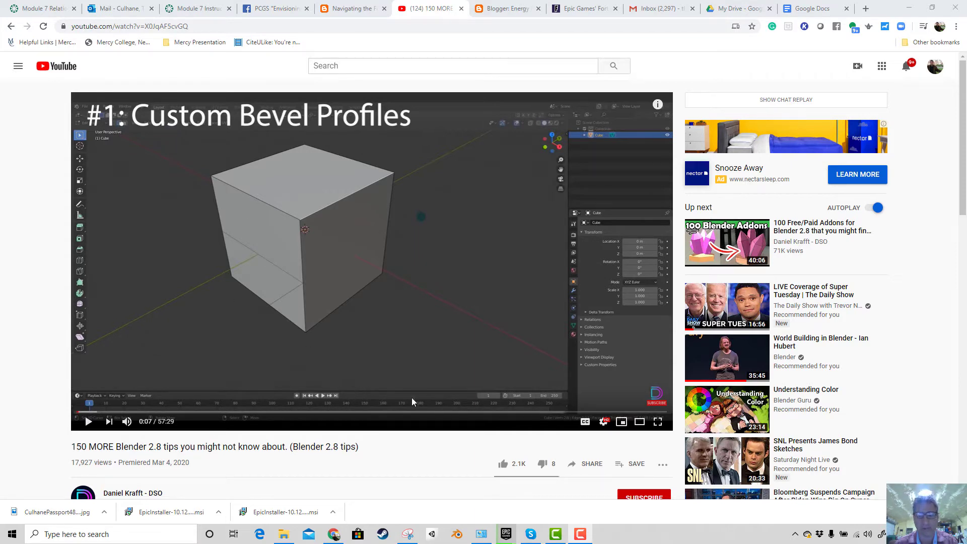
Switch to Blender and create a new file from the Video Editing template.
left_click(456, 535)
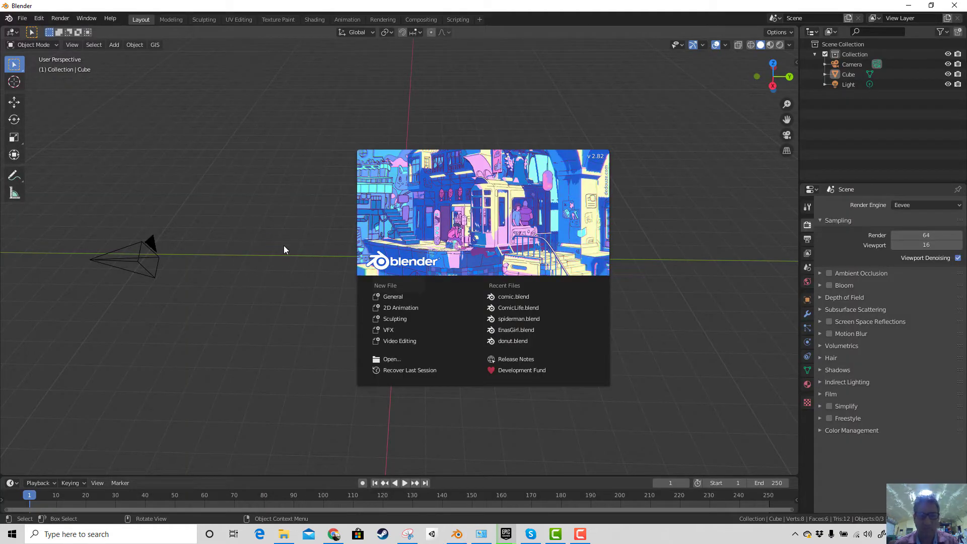
left_click(397, 342)
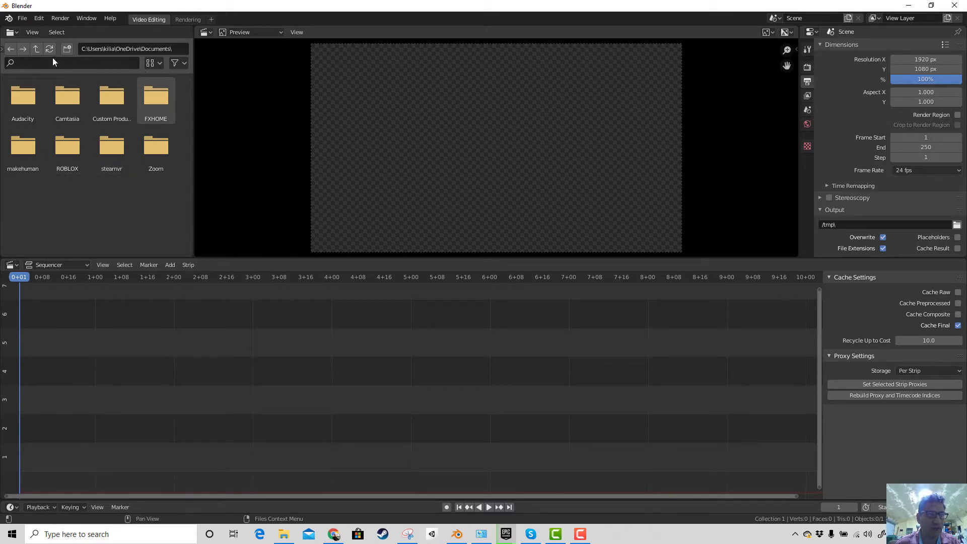
Add Pyramids 3.mp4 from the Videos\4K Video Downloader folder to the start of the sequencer timeline.
left_click(35, 48)
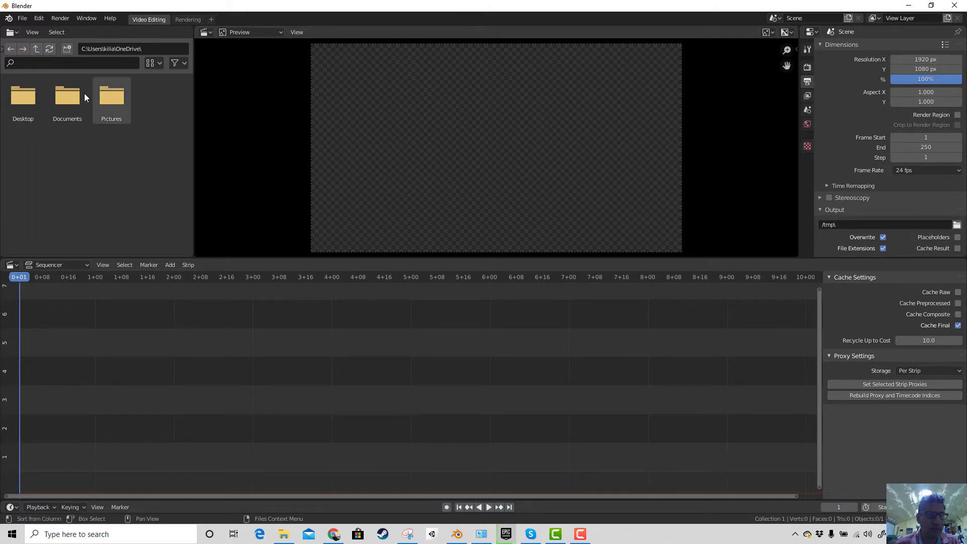
left_click(36, 48)
scroll(138, 208, "down", 2)
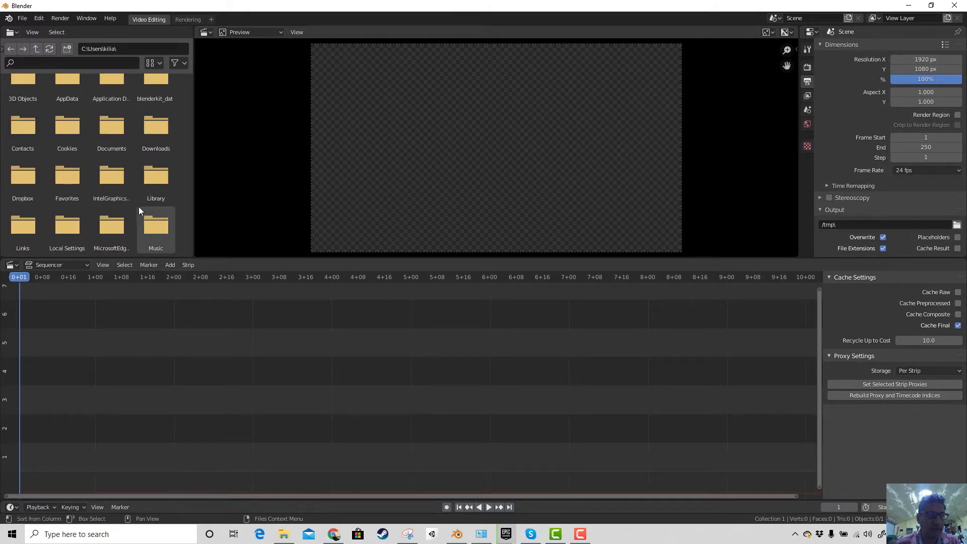
scroll(139, 215, "down", 5)
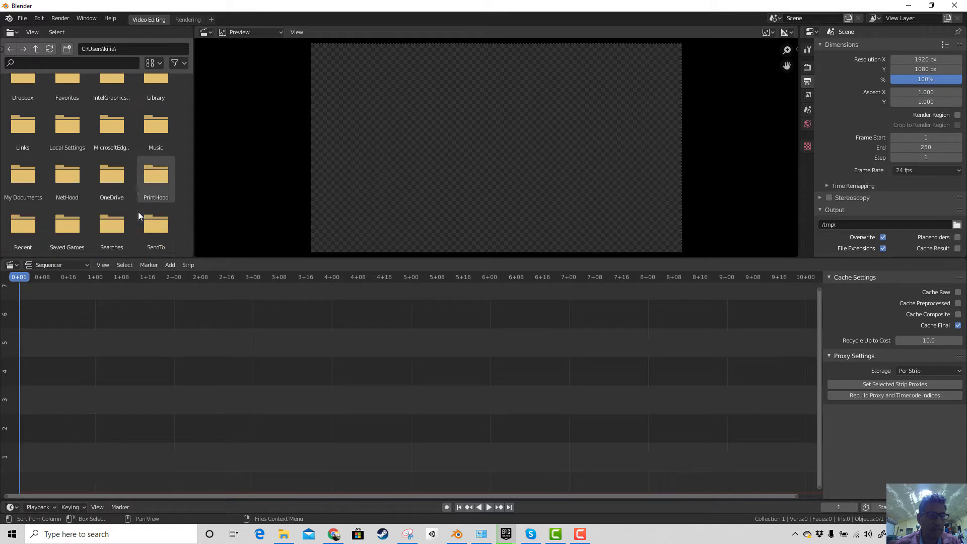
scroll(139, 216, "down", 2)
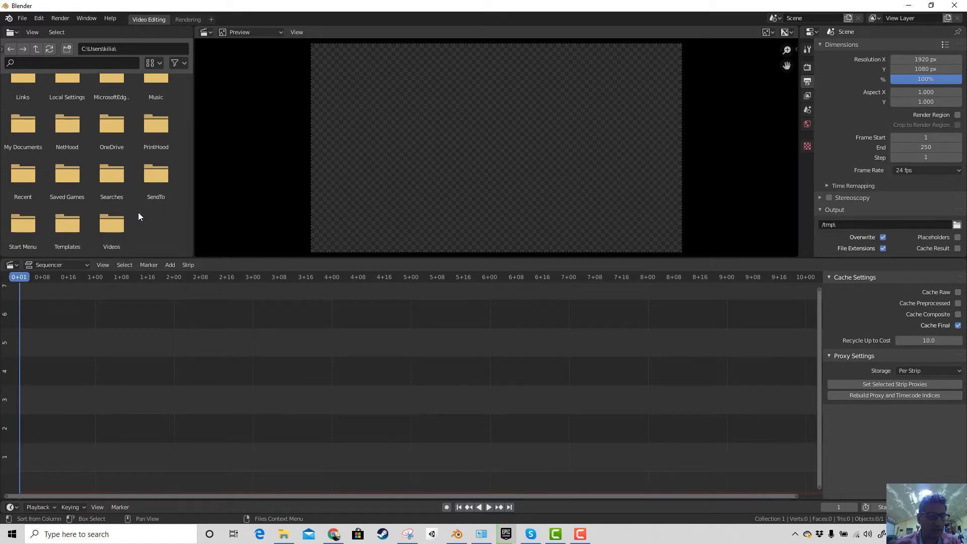
double_click(107, 238)
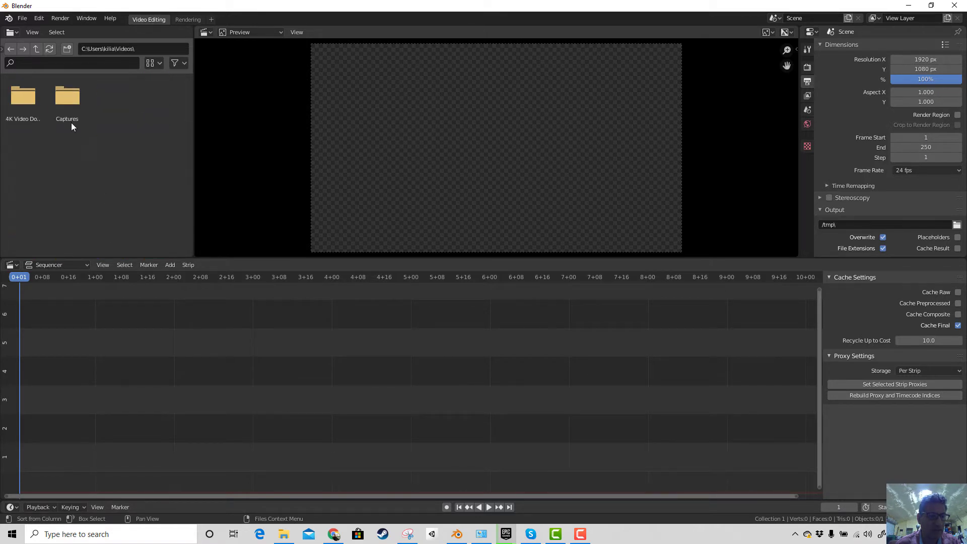
double_click(22, 107)
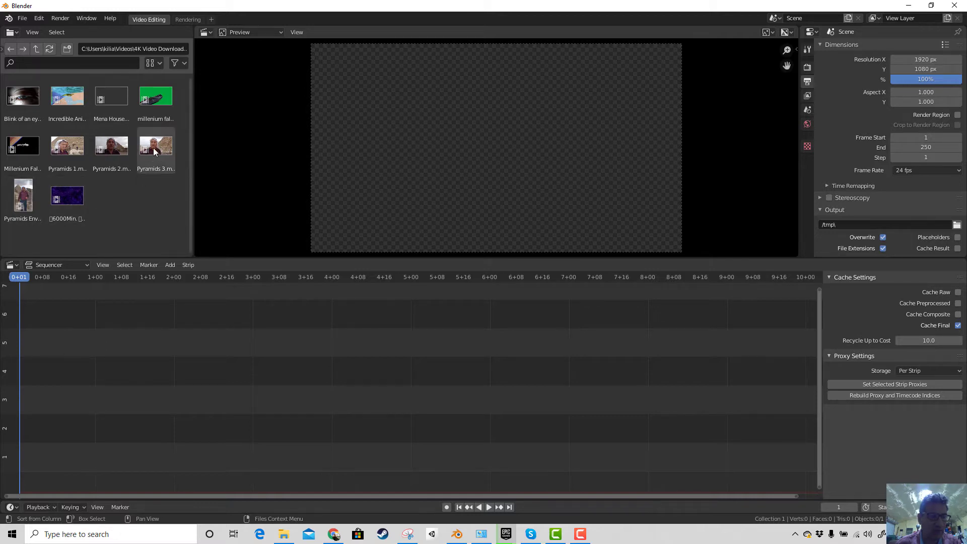
left_click_drag(157, 149, 94, 378)
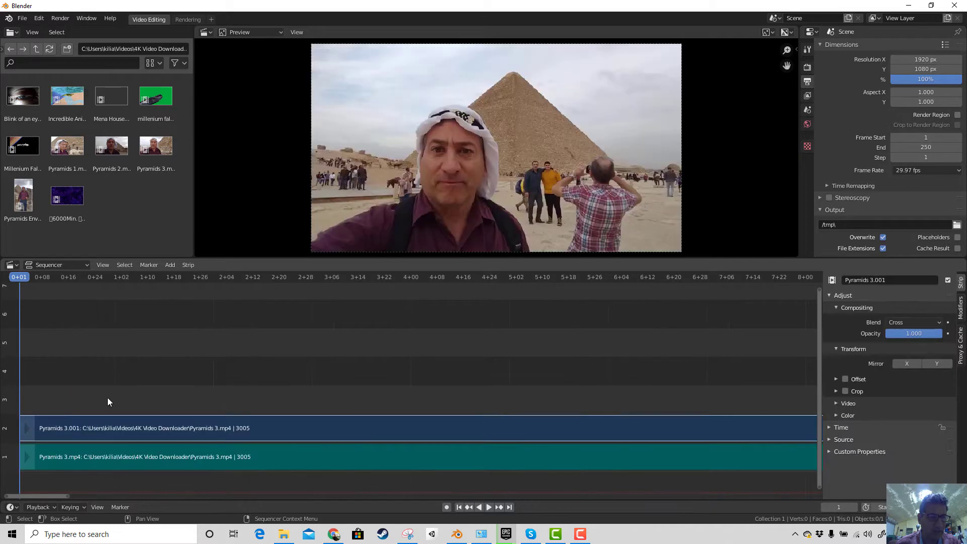
Play the opening of the Pyramids 3 clip, then scrub through the full-length strips, leaving the playhead at about 40+11.
key("space")
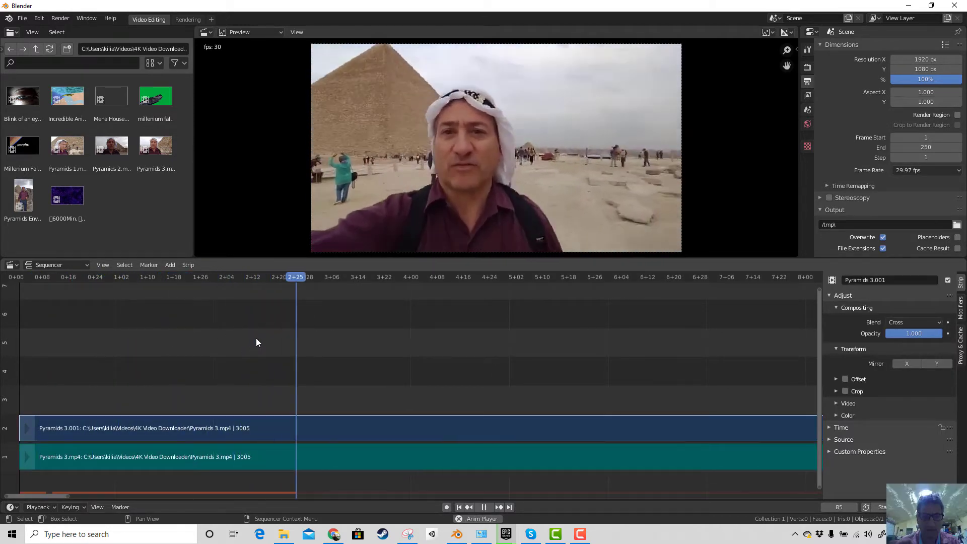
key("space")
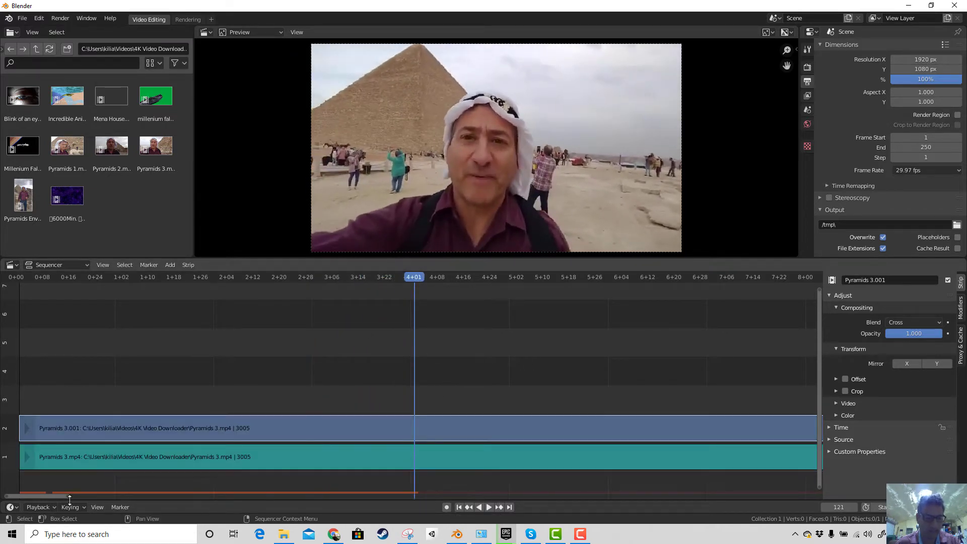
left_click_drag(61, 497, 546, 497)
left_click_drag(598, 542, 776, 524)
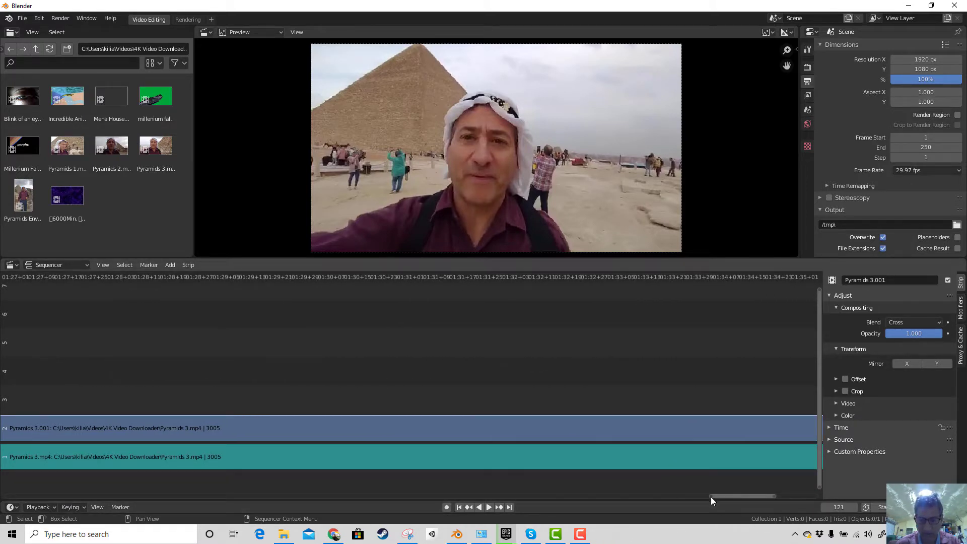
left_click_drag(711, 496, 1, 502)
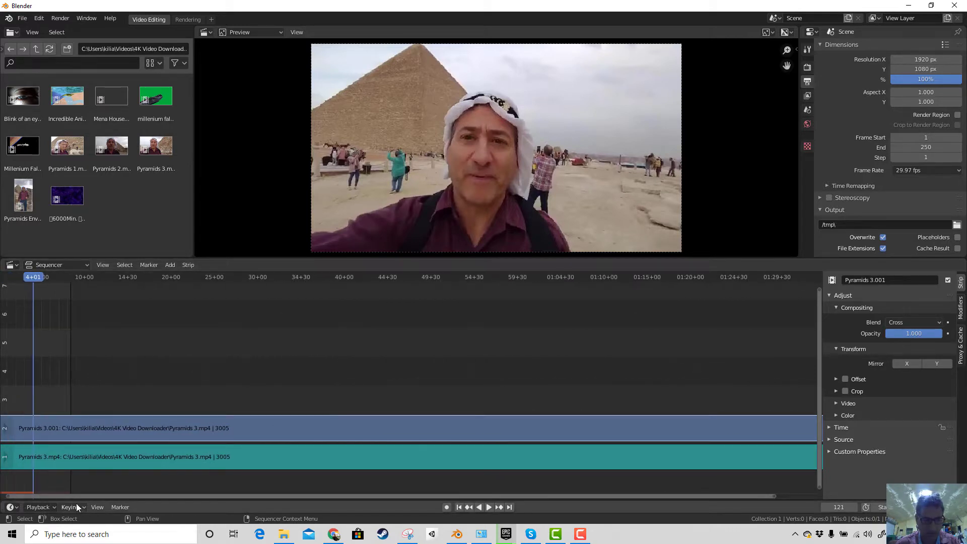
left_click_drag(80, 496, 328, 497)
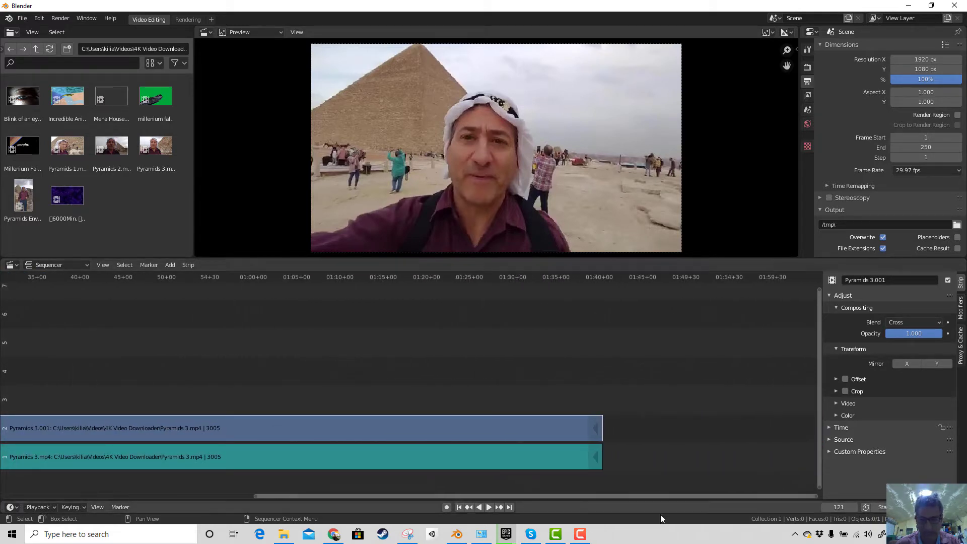
left_click_drag(816, 496, 946, 496)
left_click_drag(503, 496, 1, 501)
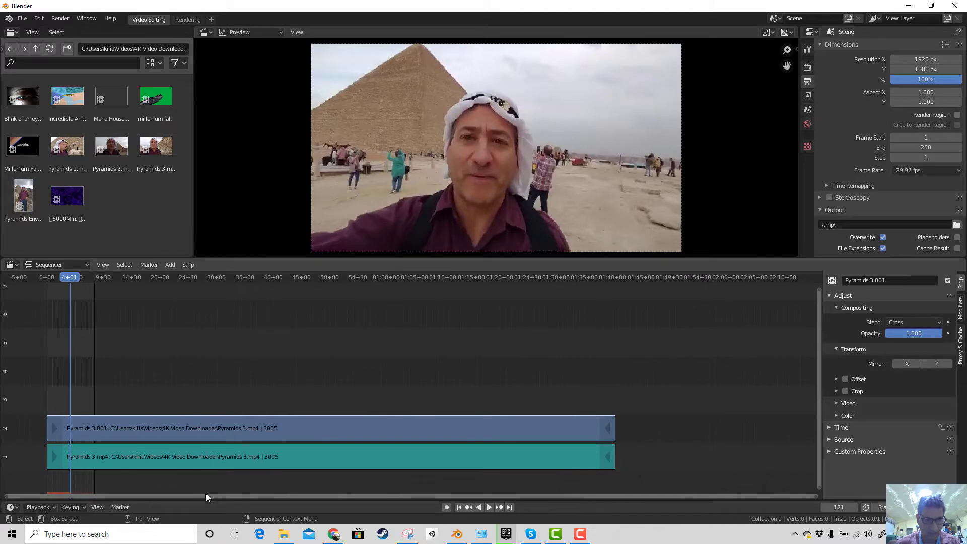
left_click(220, 278)
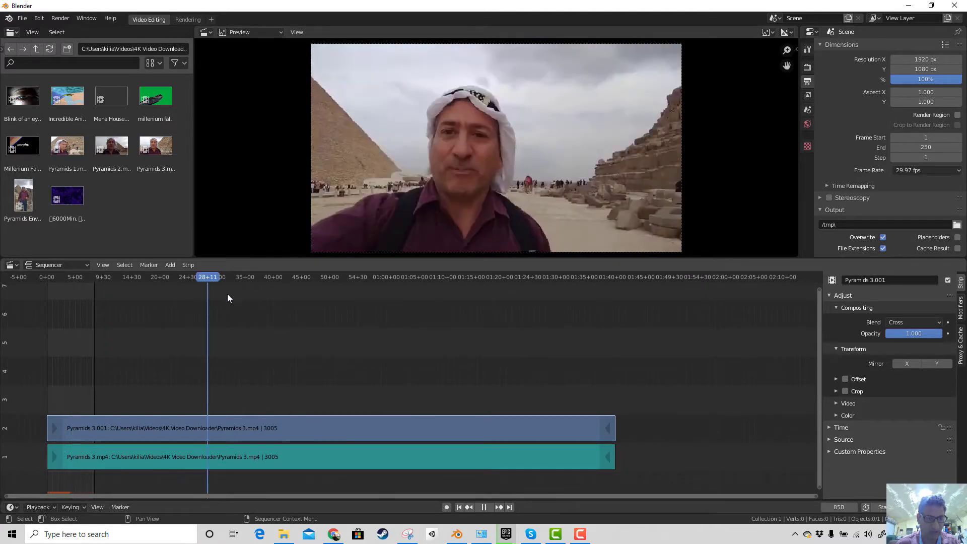
left_click_drag(231, 297, 466, 321)
left_click_drag(221, 280, 276, 318)
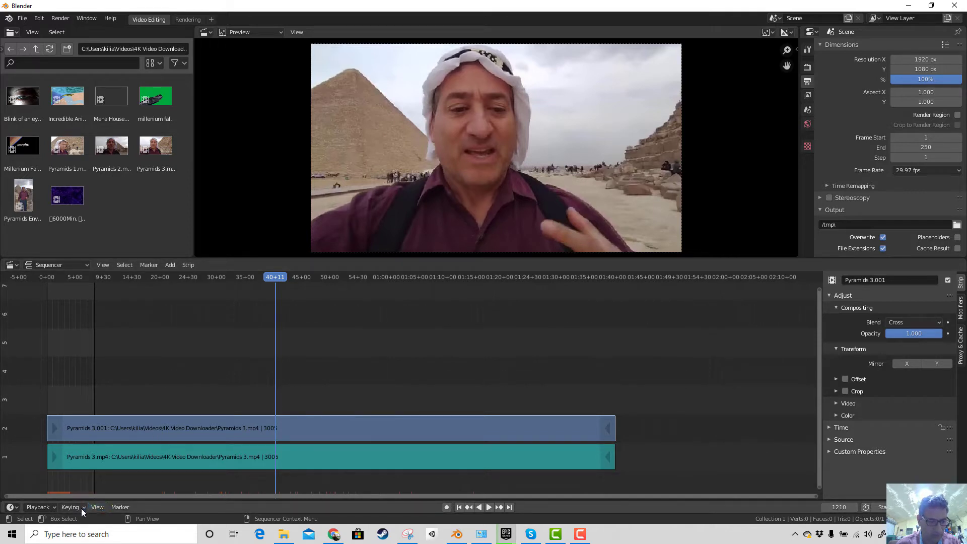
left_click(173, 264)
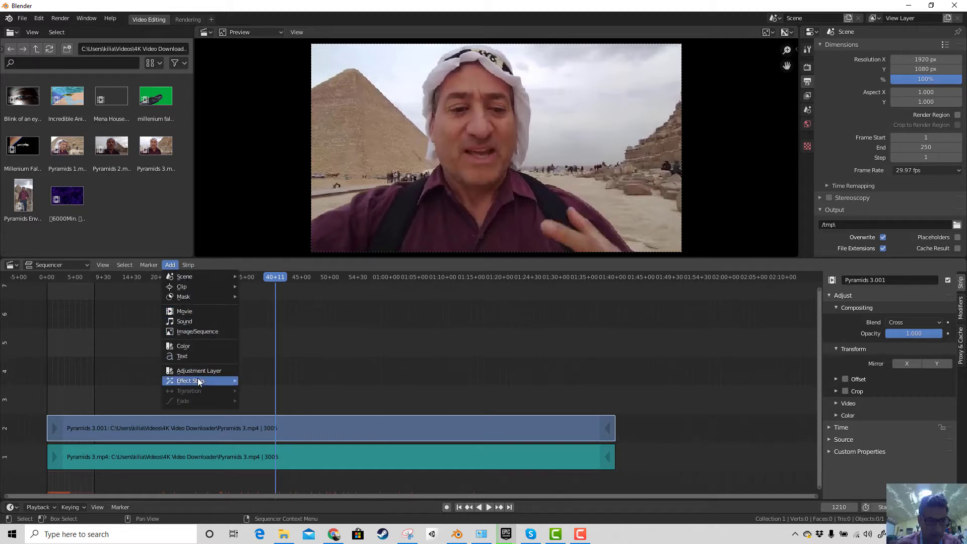
mouse_move(199, 379)
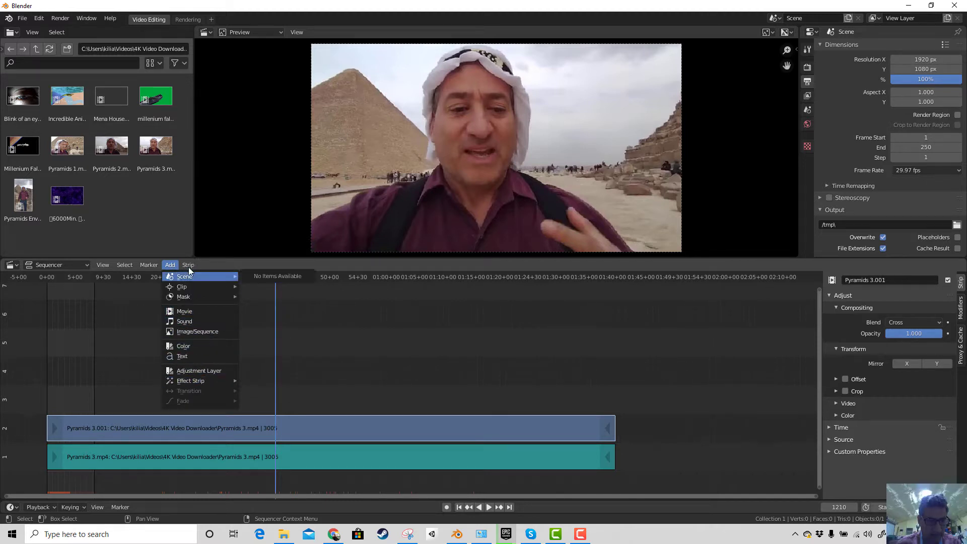
mouse_move(186, 262)
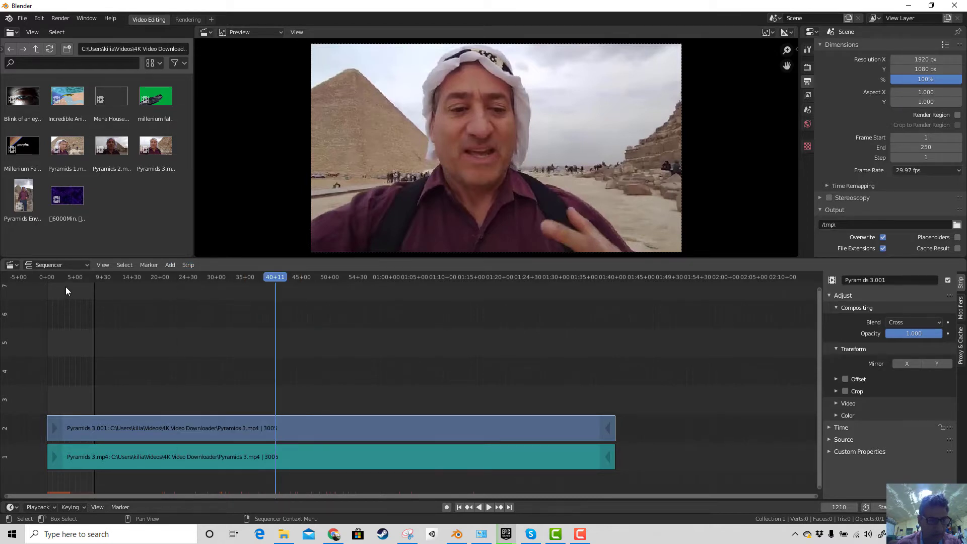
right_click(461, 328)
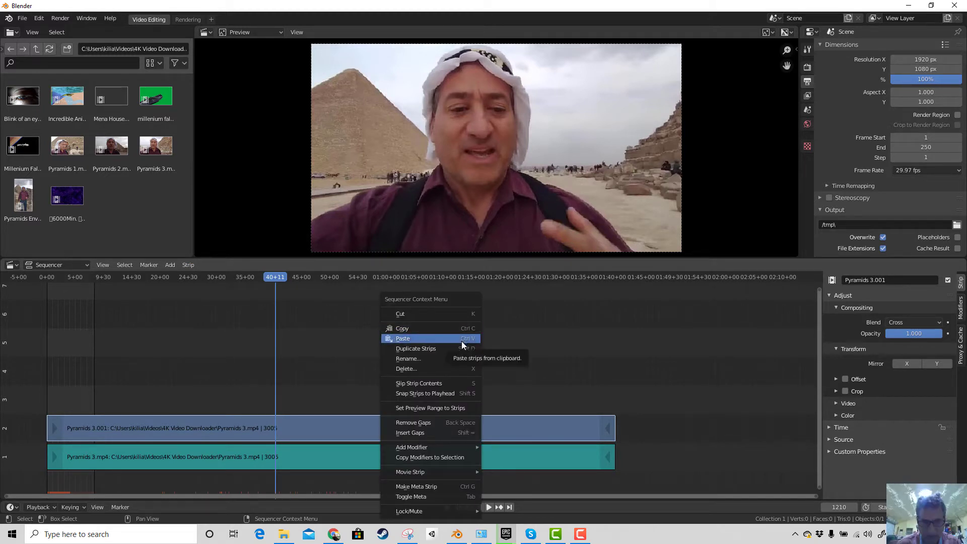
right_click(525, 430)
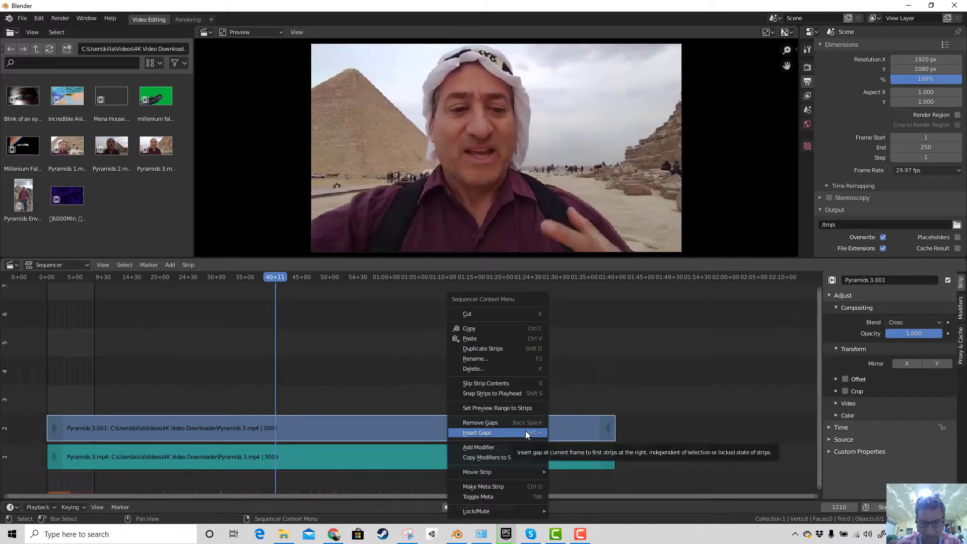
right_click(403, 459)
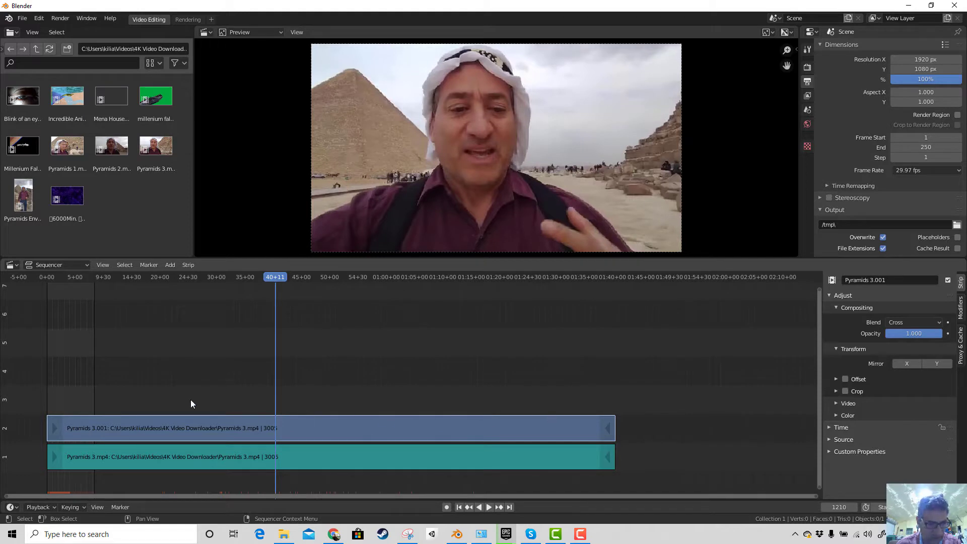
Enable Audio Scrubbing in the playback settings and scrub the clip forward to about 01:14+24.
left_click(53, 506)
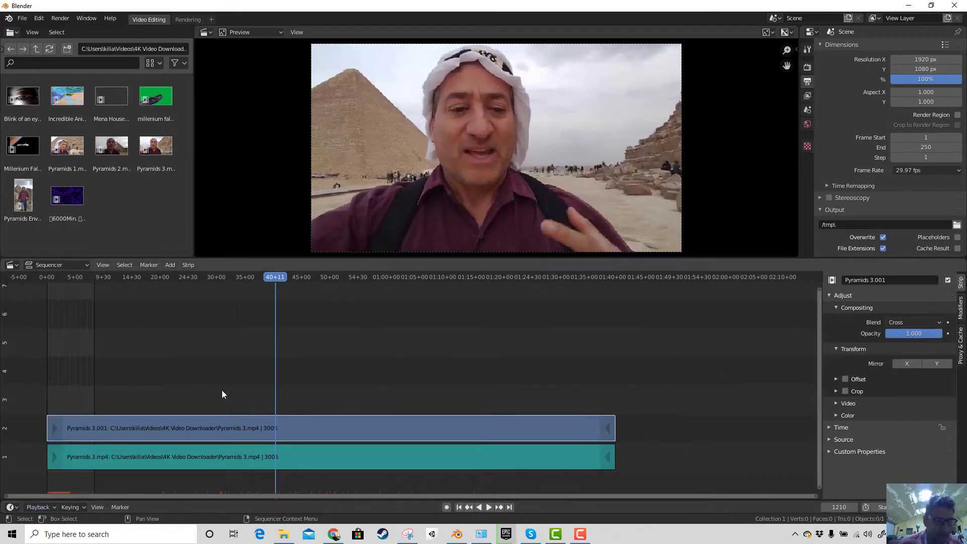
left_click(48, 506)
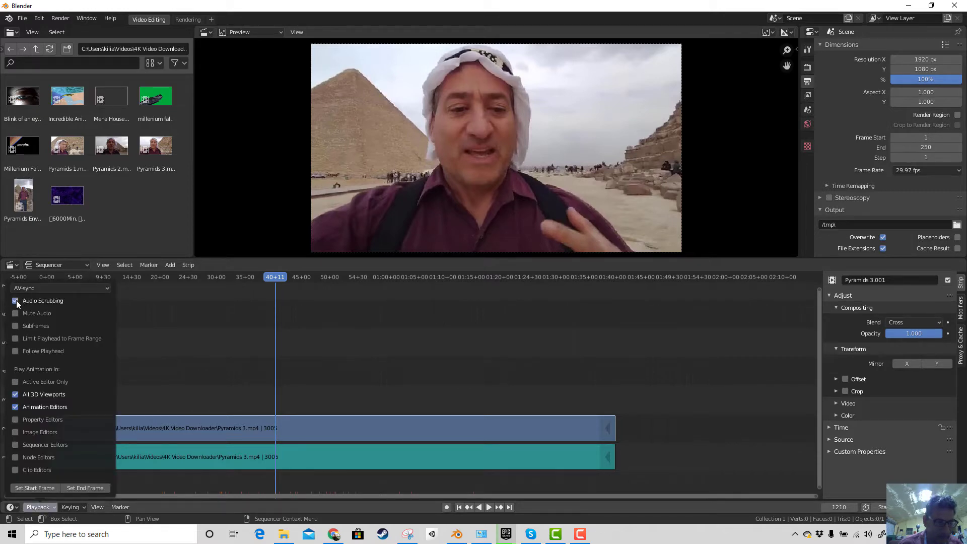
left_click_drag(280, 281, 470, 308)
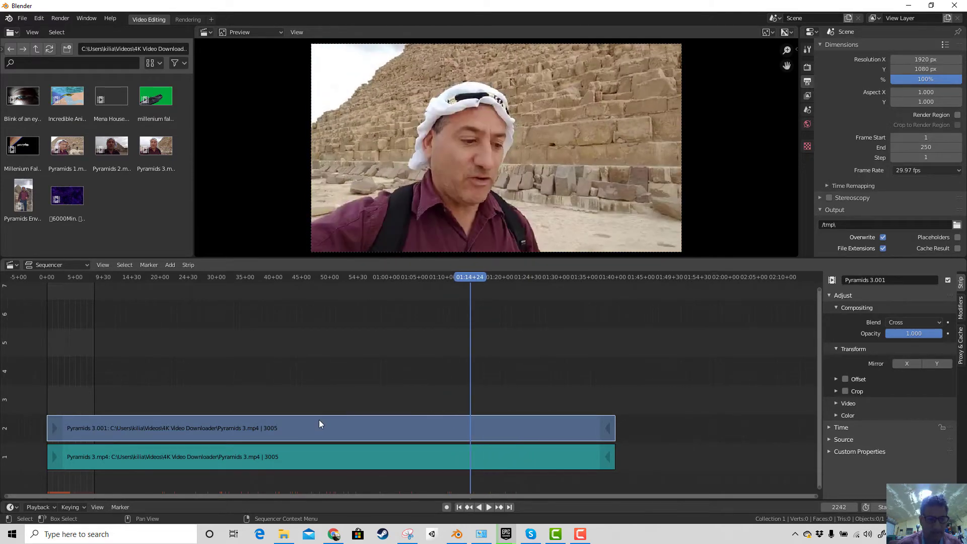
Look for a waveform option in the playback settings, the strip commands and the movie strip's Video properties, with the playhead at about 40+08.
right_click(306, 428)
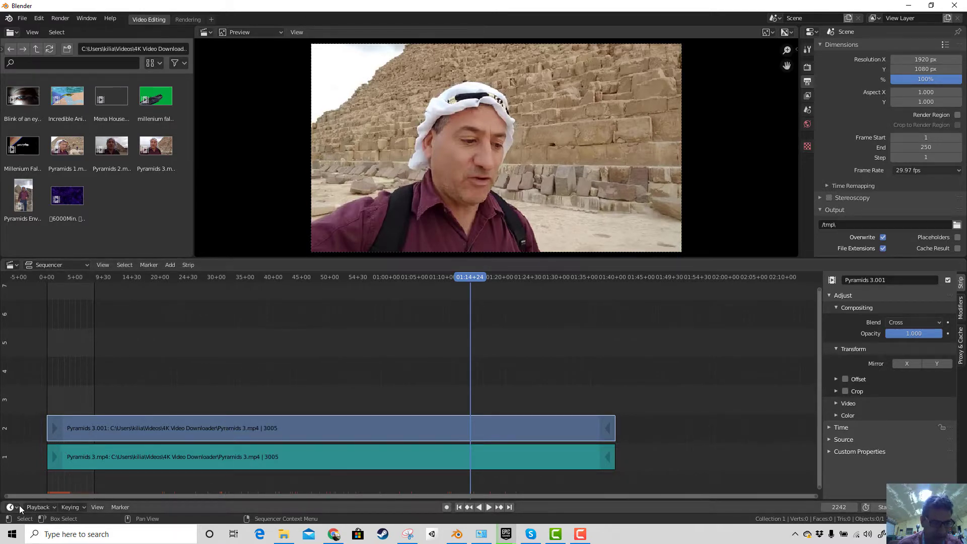
left_click(45, 506)
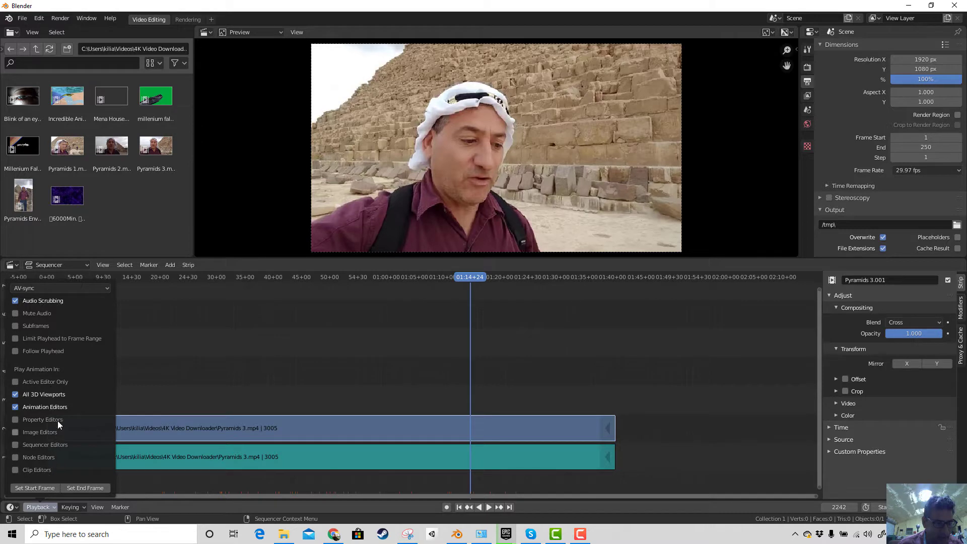
left_click(100, 289)
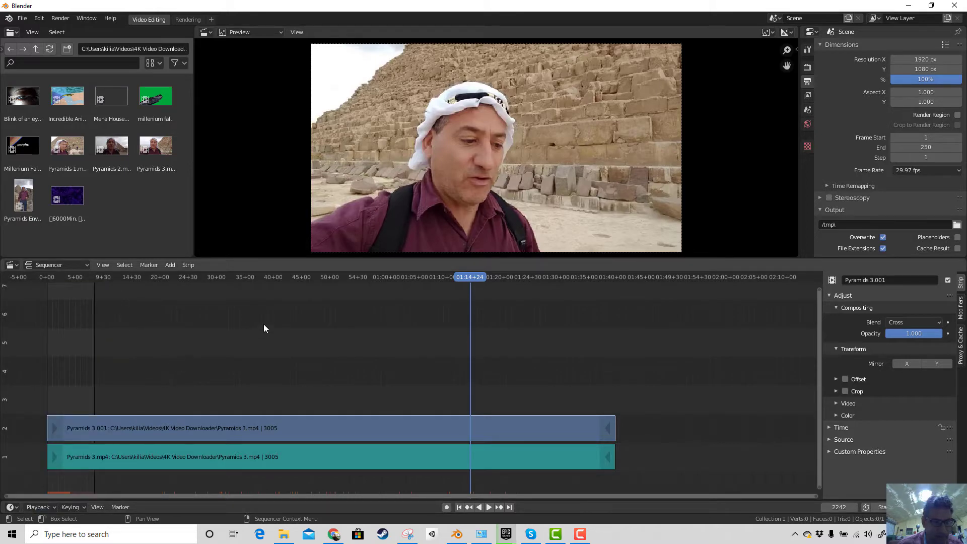
left_click(275, 283)
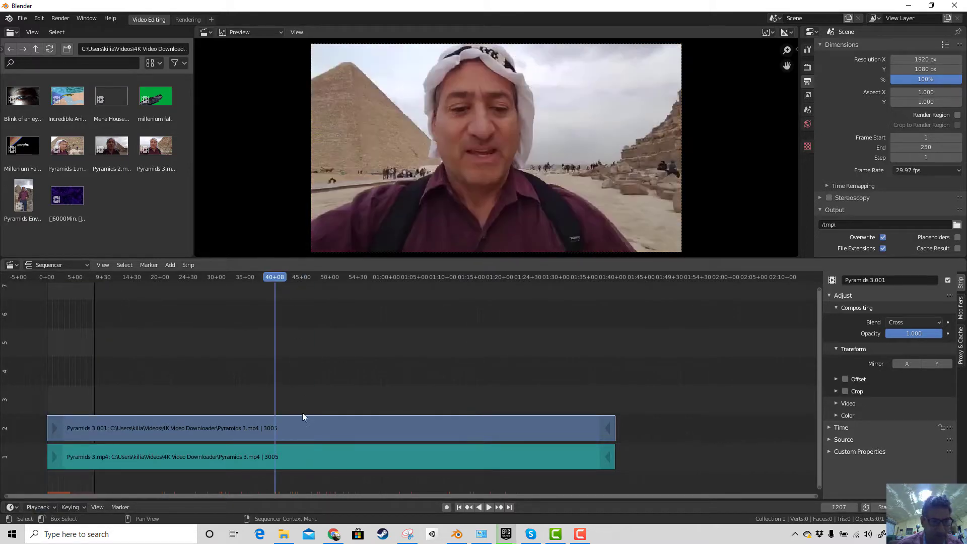
right_click(309, 430)
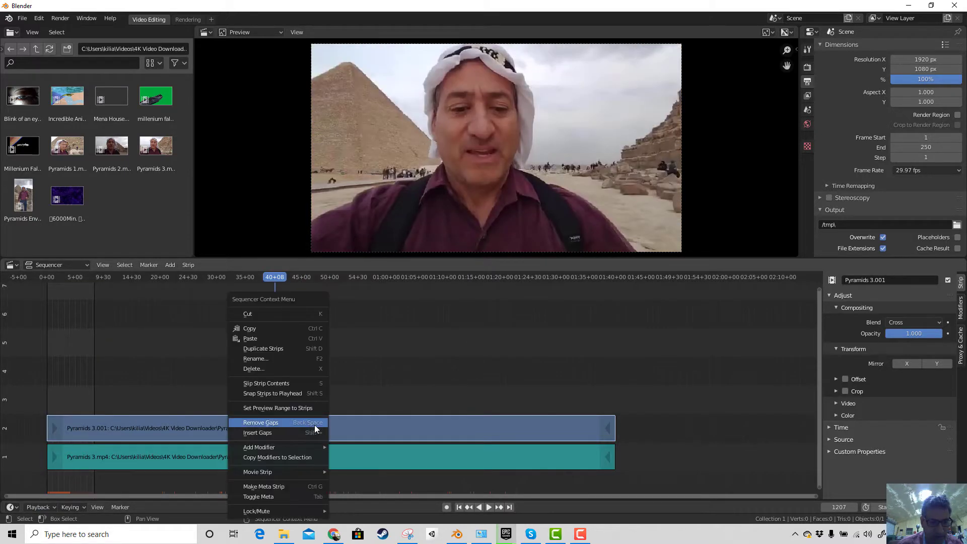
right_click(350, 458)
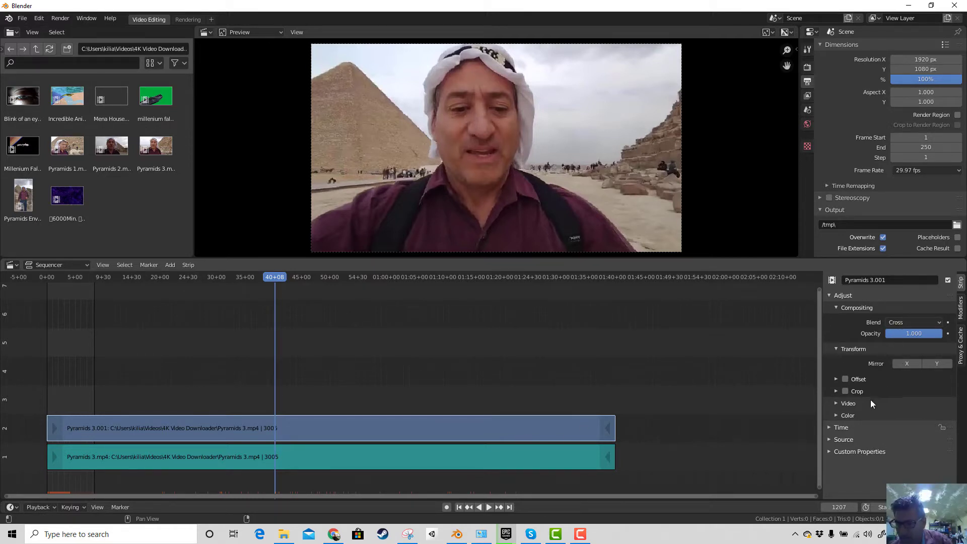
left_click(835, 403)
left_click(834, 402)
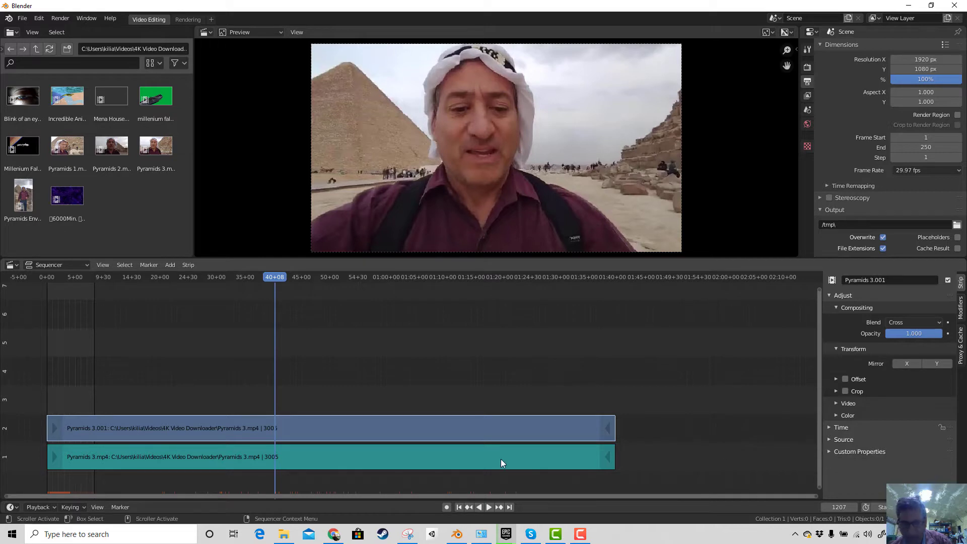
Select the Pyramids 3.mp4 sound strip in channel 1 and turn on Display Waveform for it.
left_click(436, 457)
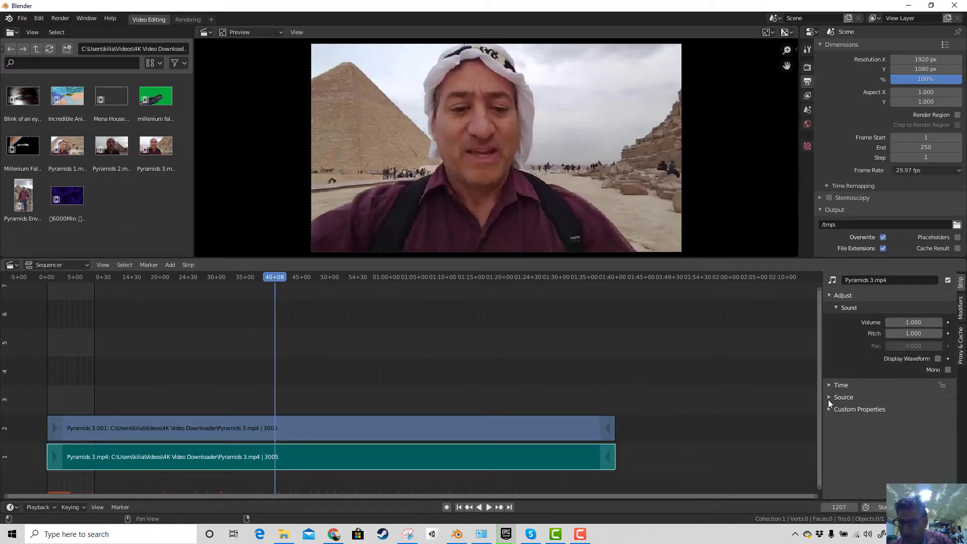
left_click(937, 358)
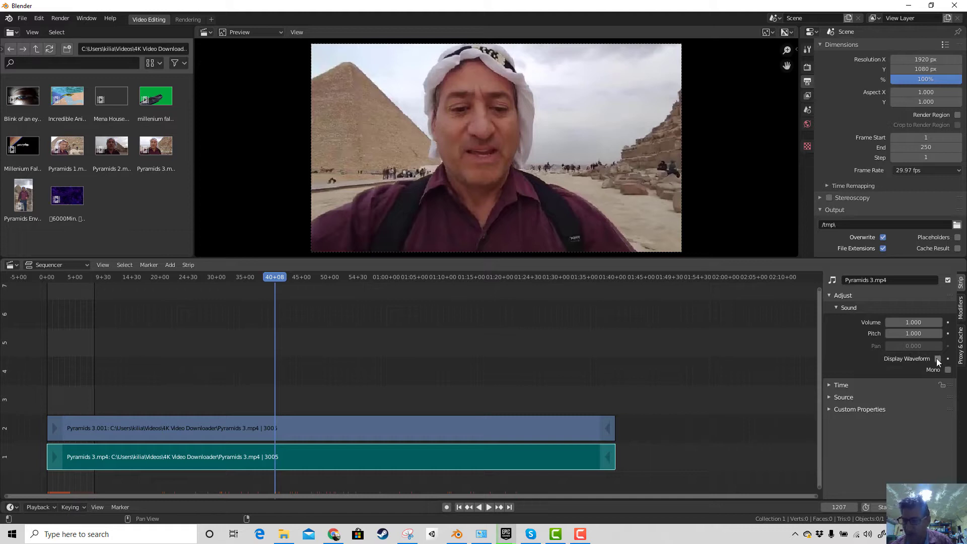
Toggle Display Waveform repeatedly for the Pyramids 3.mp4 sound strip, leaving it off.
left_click(936, 359)
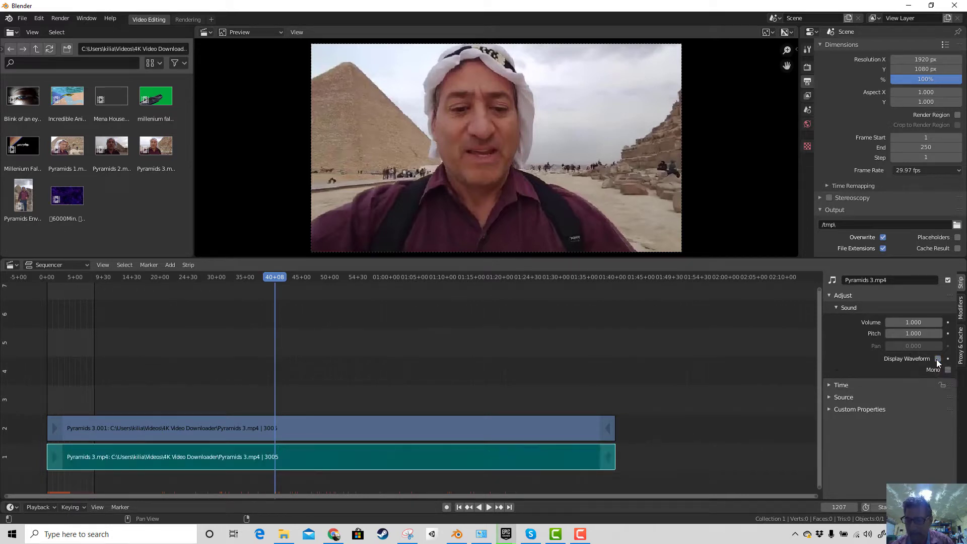
left_click(937, 358)
left_click(937, 358)
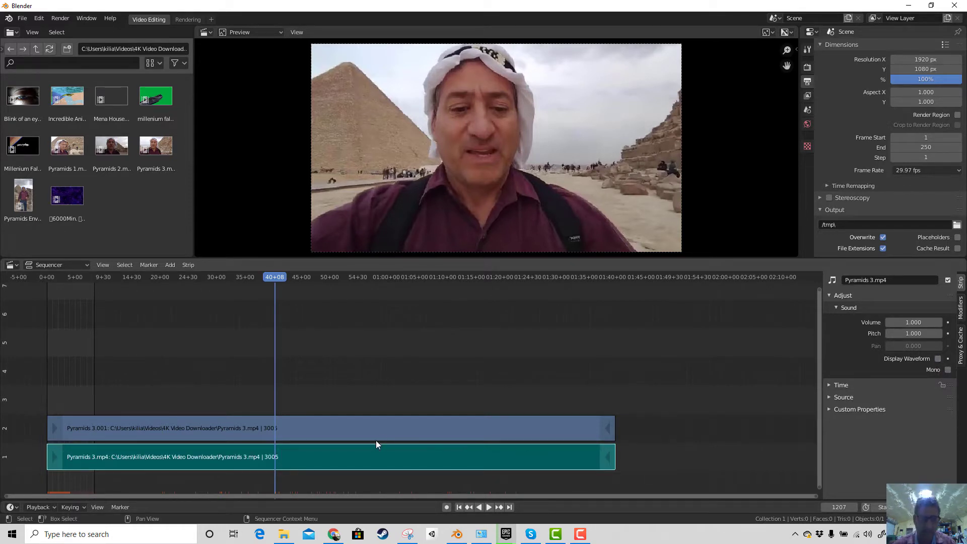
Compare the properties of the movie strip and the sound strip, and turn on Display Waveform for the sound strip in channel 1.
left_click(371, 428)
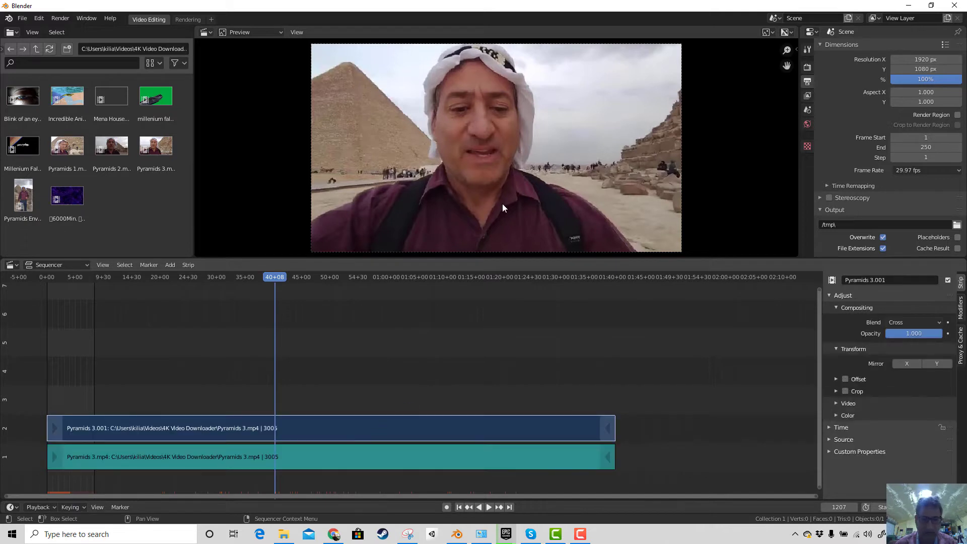
left_click(378, 458)
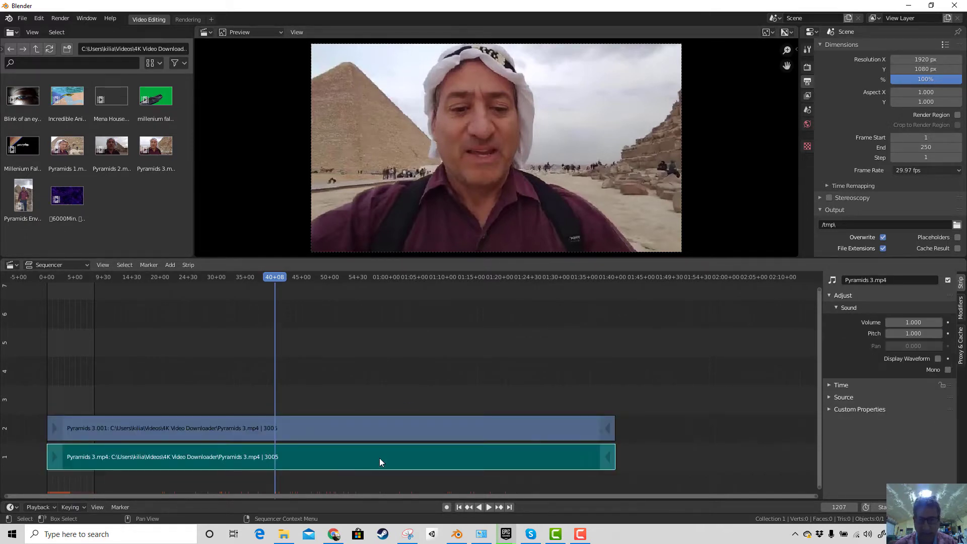
left_click(556, 436)
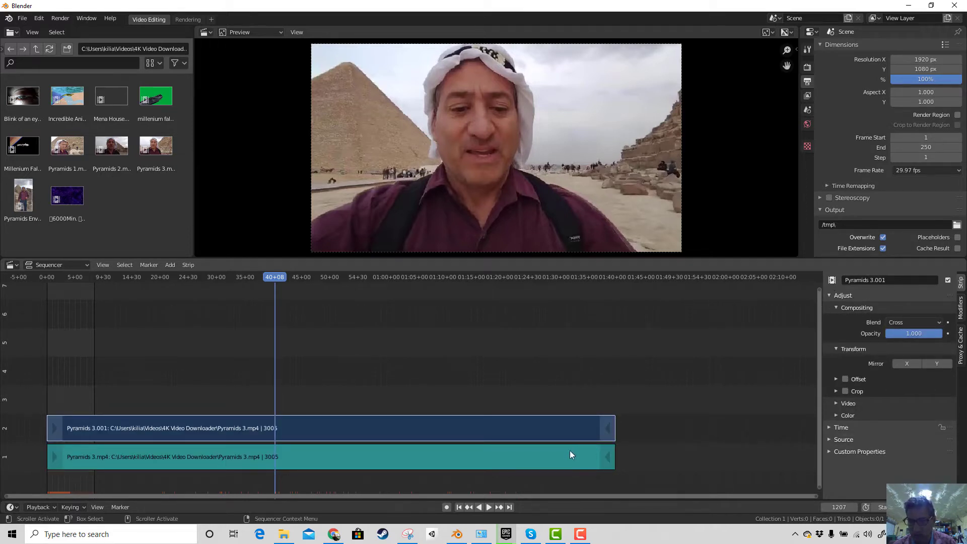
left_click(595, 446)
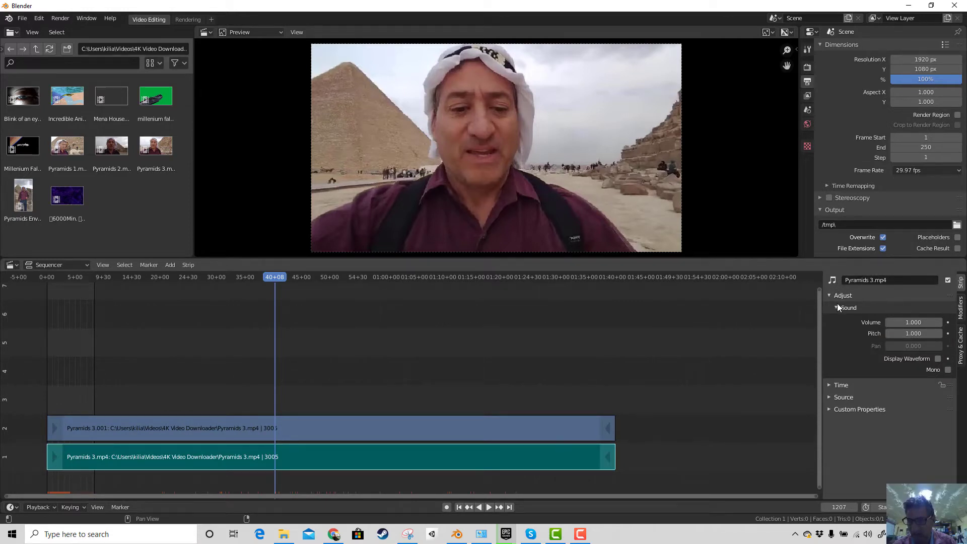
left_click(937, 357)
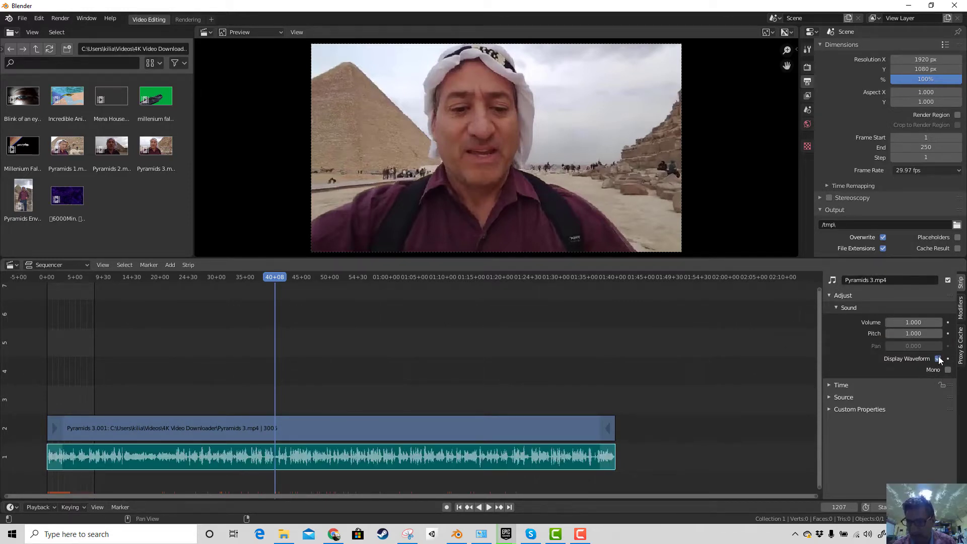
Scrub back through the clip, place the playhead at about 16+29 and try to play from there.
left_click_drag(269, 275, 150, 318)
key("space")
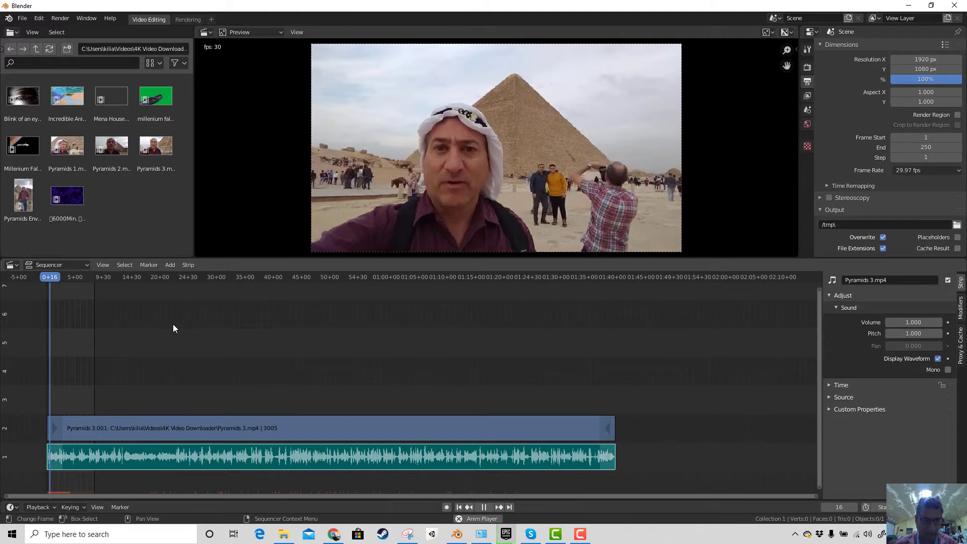
left_click(149, 283)
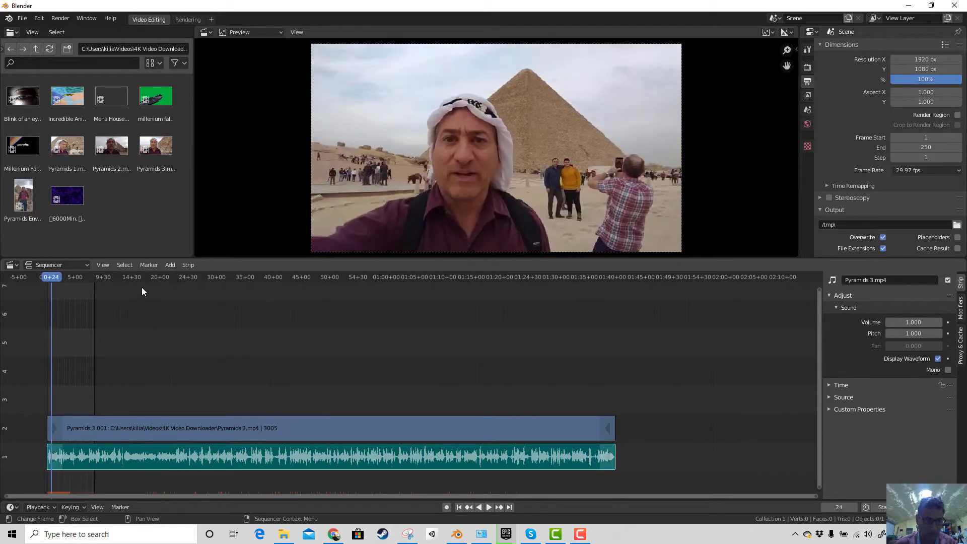
left_click(143, 283)
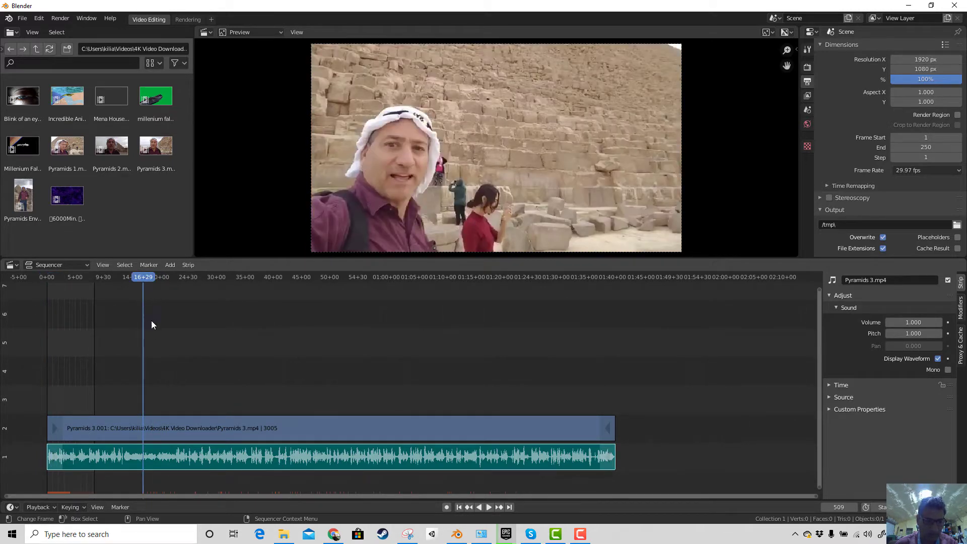
left_click(489, 507)
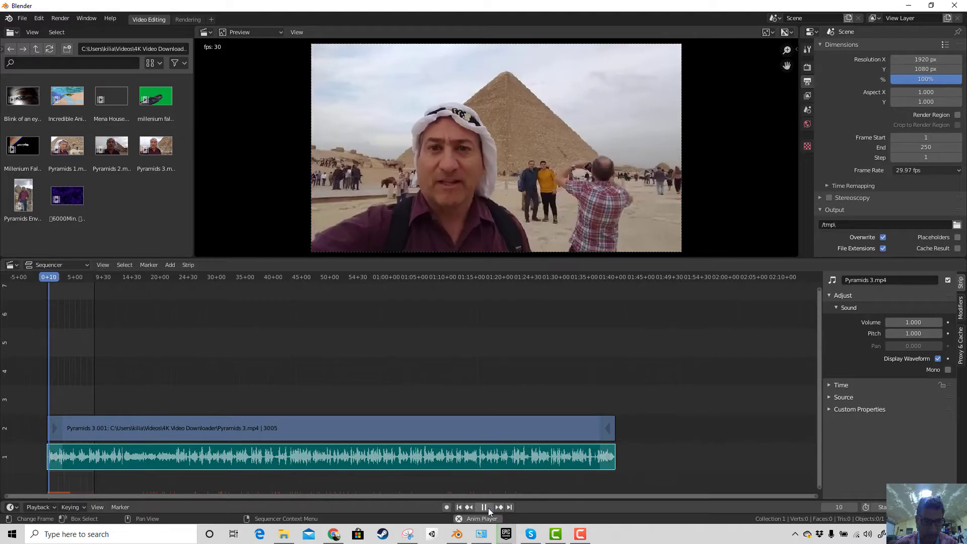
key("space")
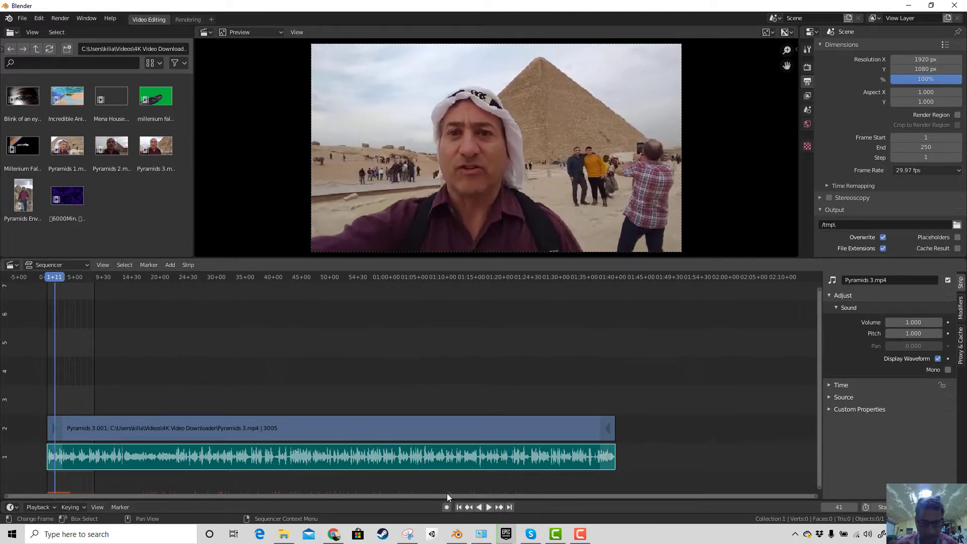
Jump to the end of the frame range, move the playhead to about 20+30 and test playback from there.
left_click(509, 507)
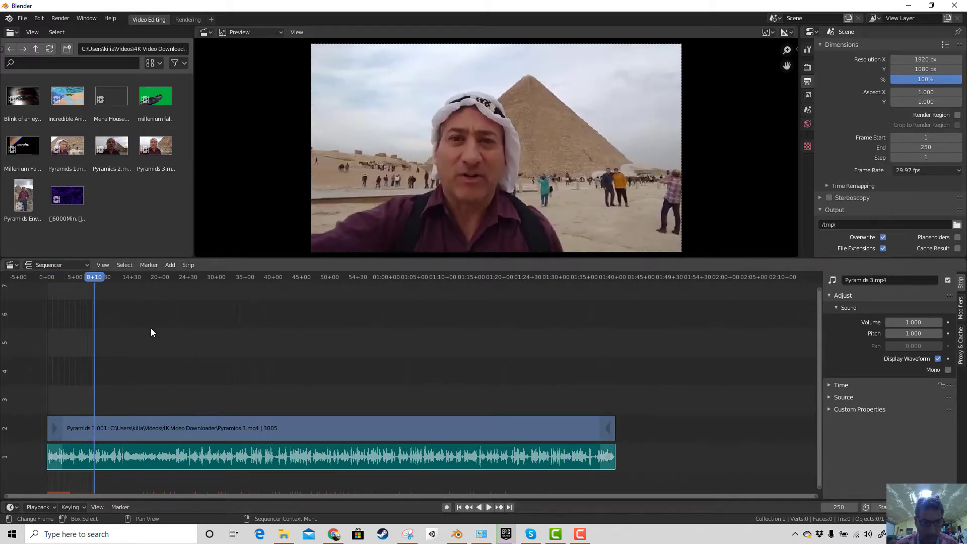
left_click_drag(145, 279, 164, 280)
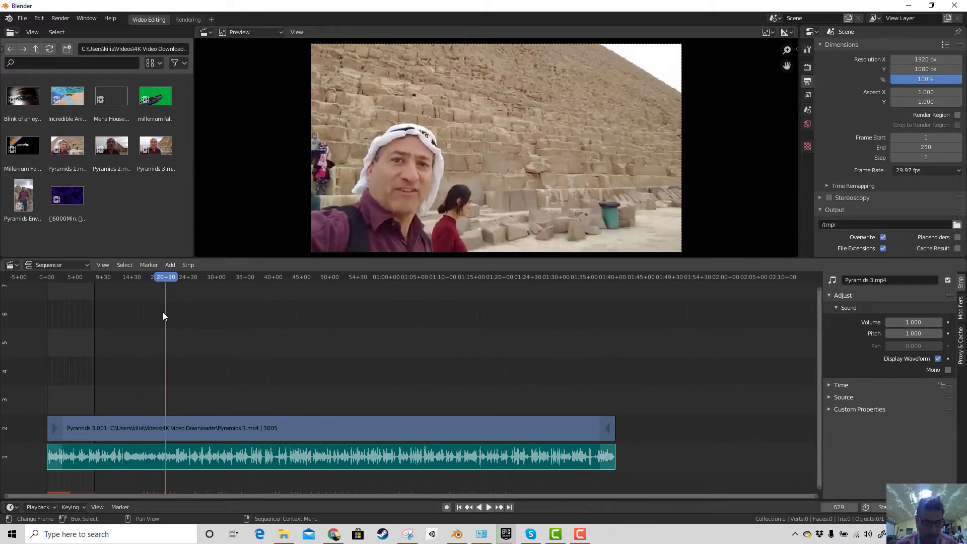
key("space")
key("space")
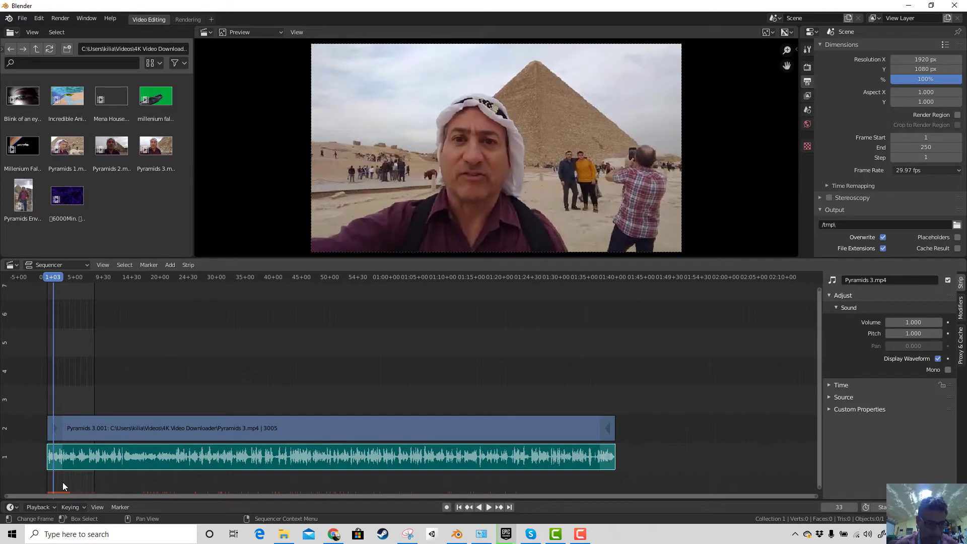
Turn off Follow Playhead in the playback settings and test playback while repositioning the playhead further into the clip.
left_click(53, 507)
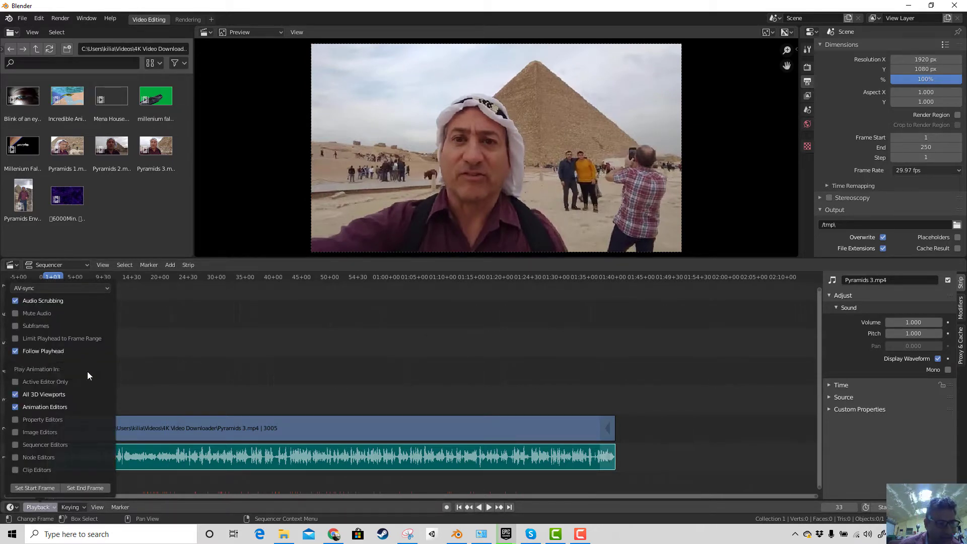
left_click(198, 277)
key("space")
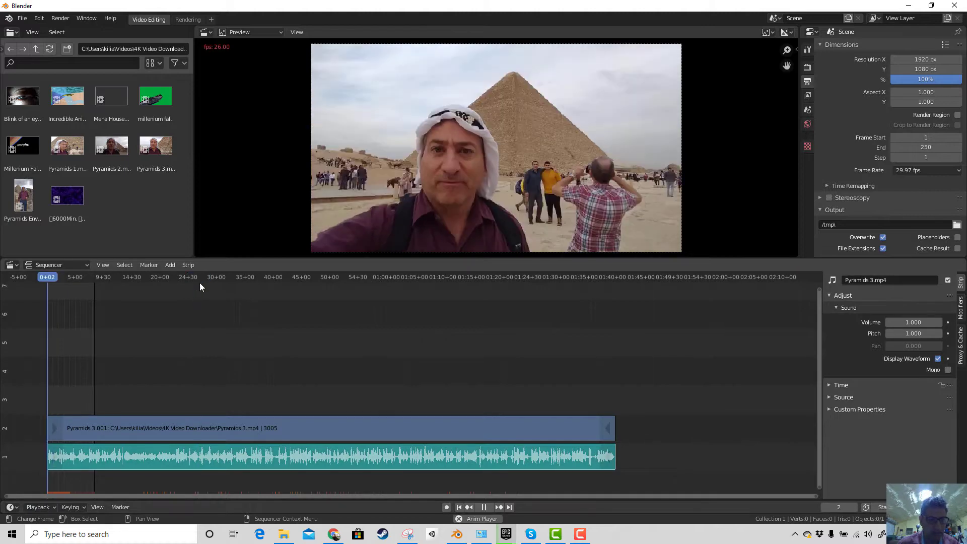
left_click(202, 280)
left_click_drag(220, 284, 306, 284)
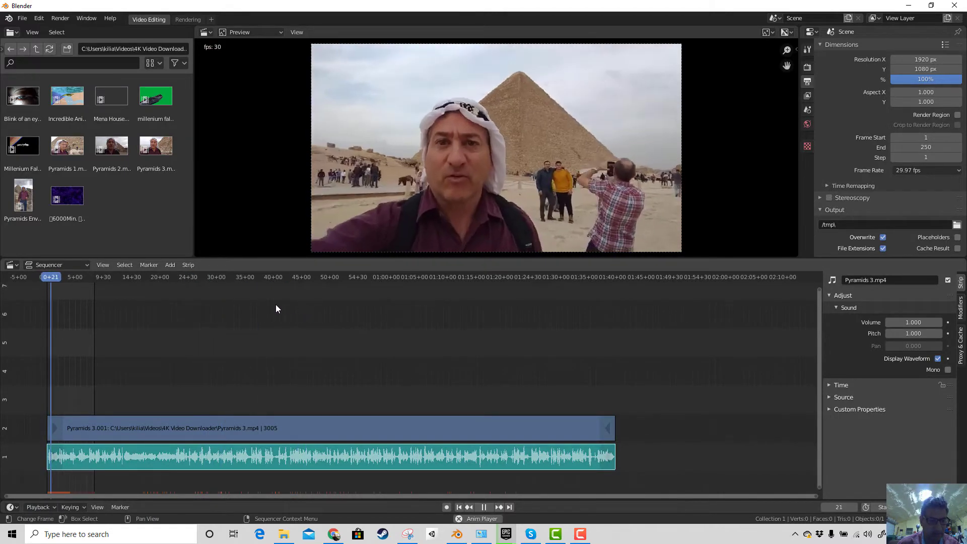
key("space")
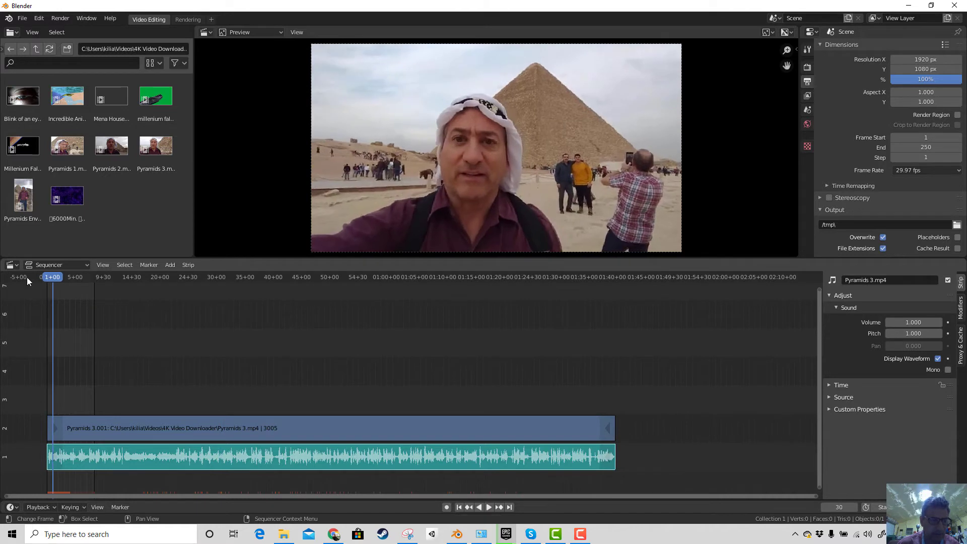
Examine the playback settings, the strips' context commands and the sync mode choices for an option controlling where playback starts.
left_click(38, 505)
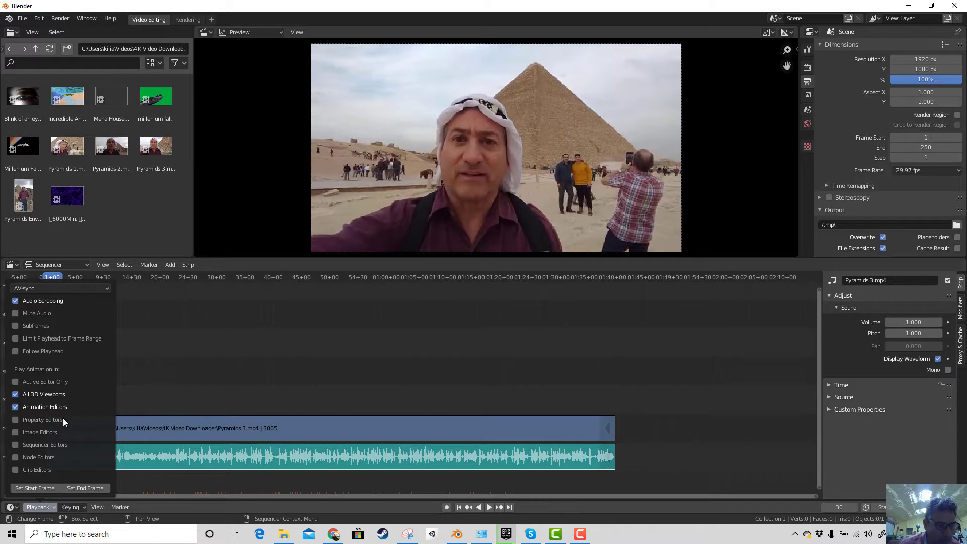
right_click(198, 458)
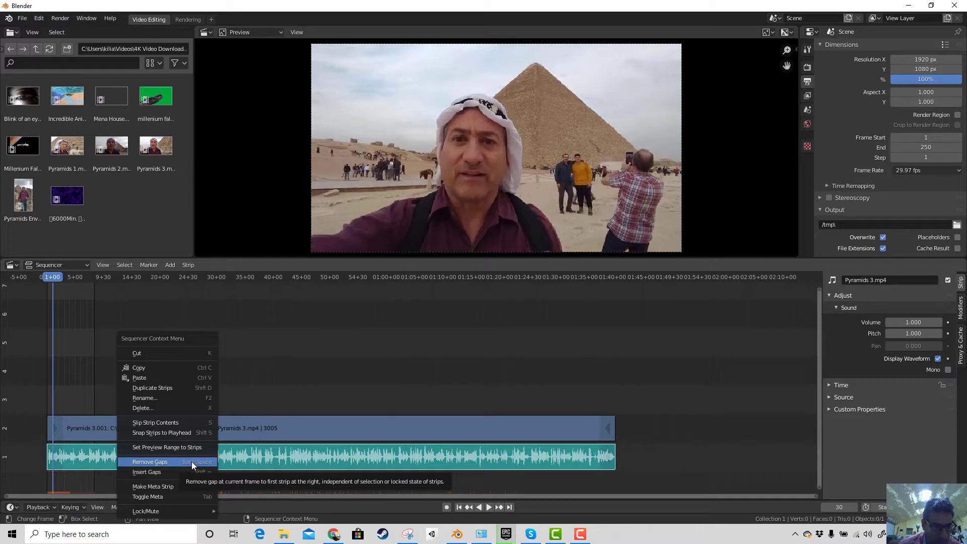
right_click(256, 428)
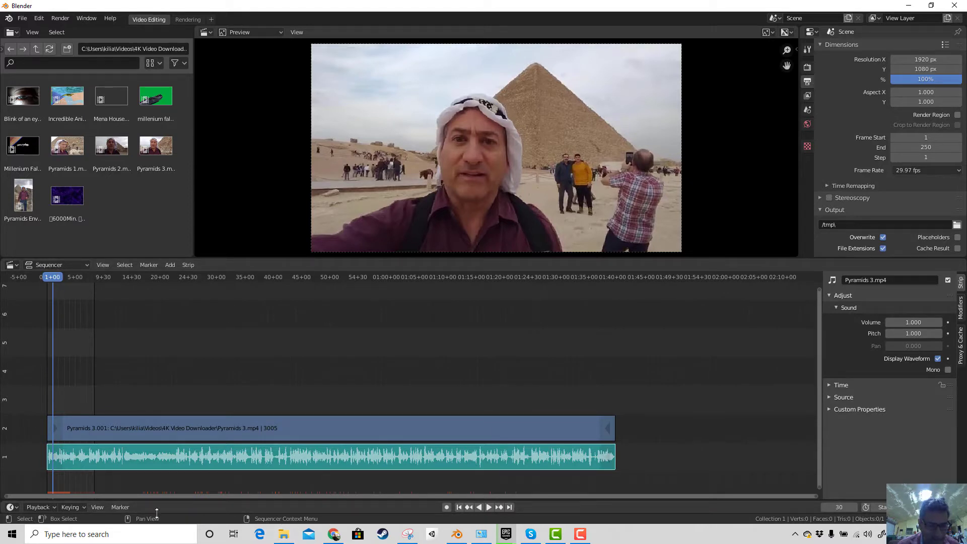
left_click(53, 506)
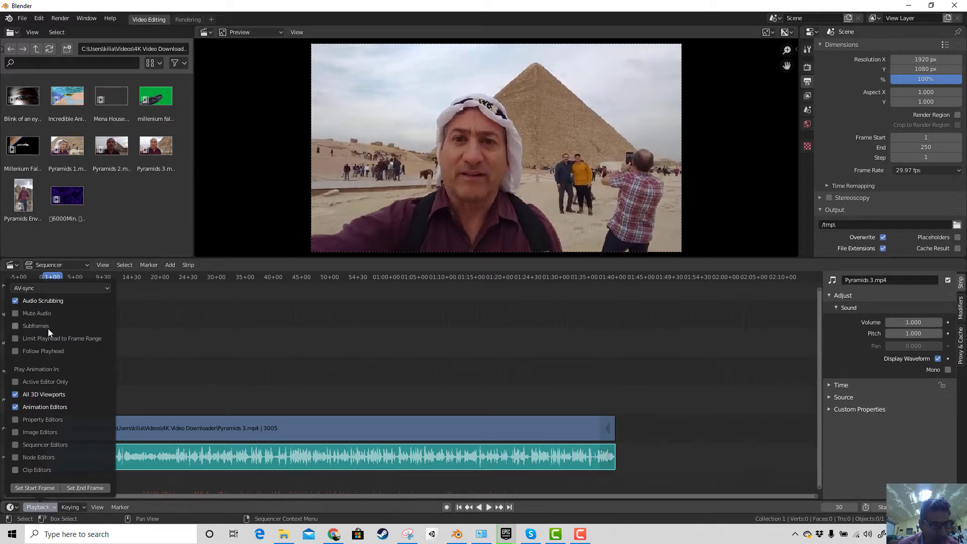
left_click(98, 286)
left_click(98, 285)
mouse_move(74, 508)
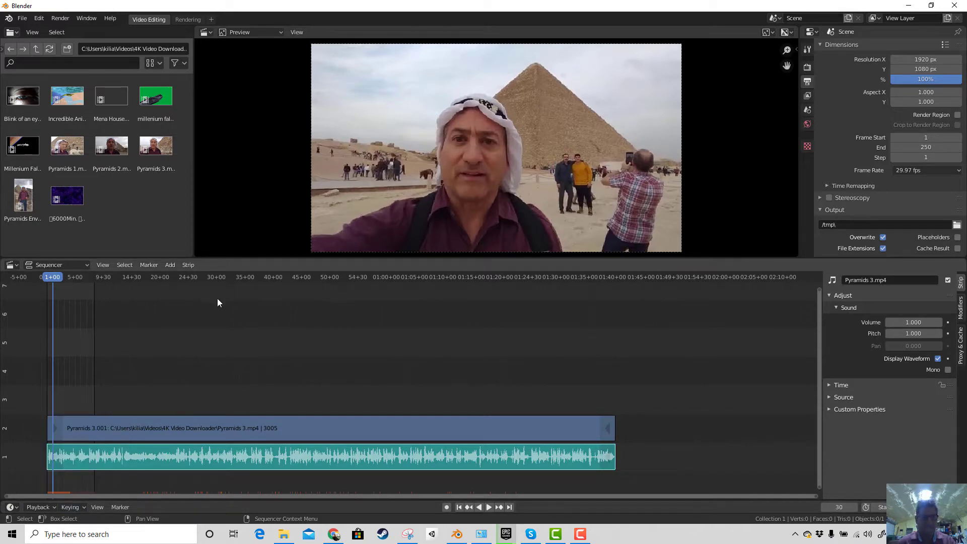
Scrub to about 01:28+13, test playback from there and set the scene's end frame to 3009.
left_click_drag(53, 277, 548, 318)
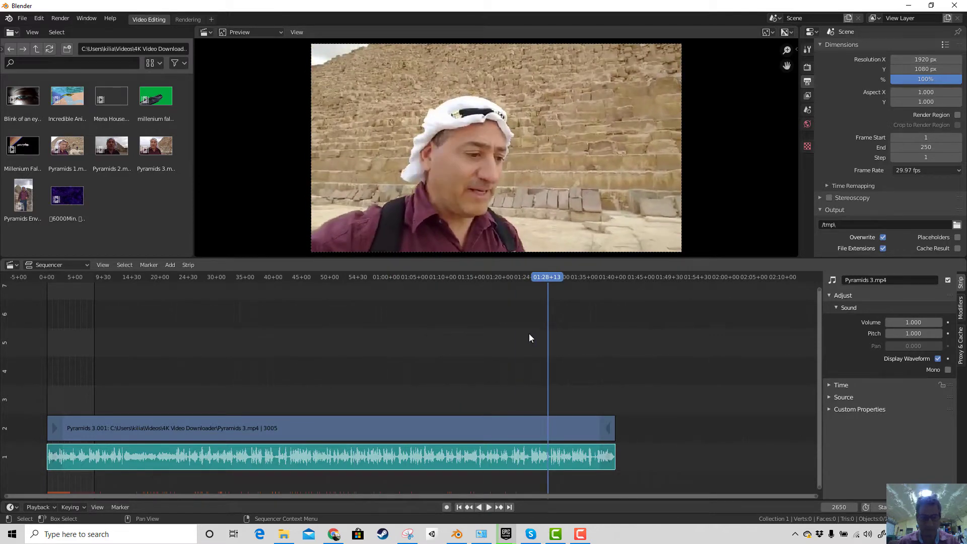
key("space")
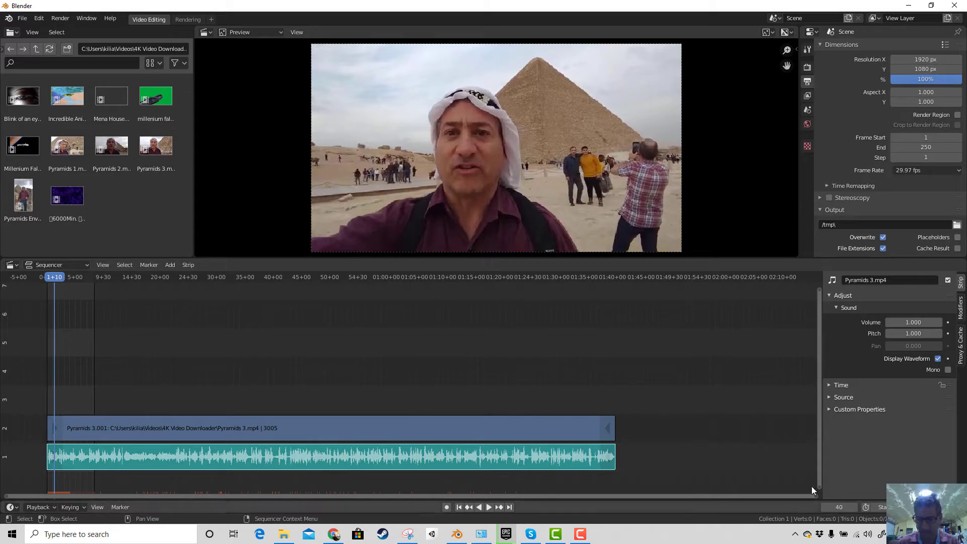
left_click_drag(937, 507, 966, 507)
Play short stretches of the clip from about 25+24 and near 50+00.
left_click(192, 276)
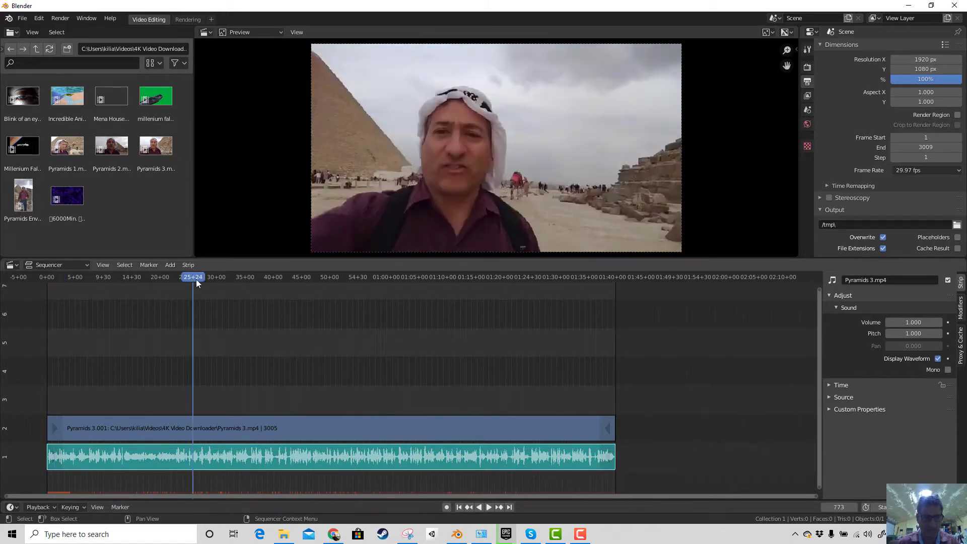
key("space")
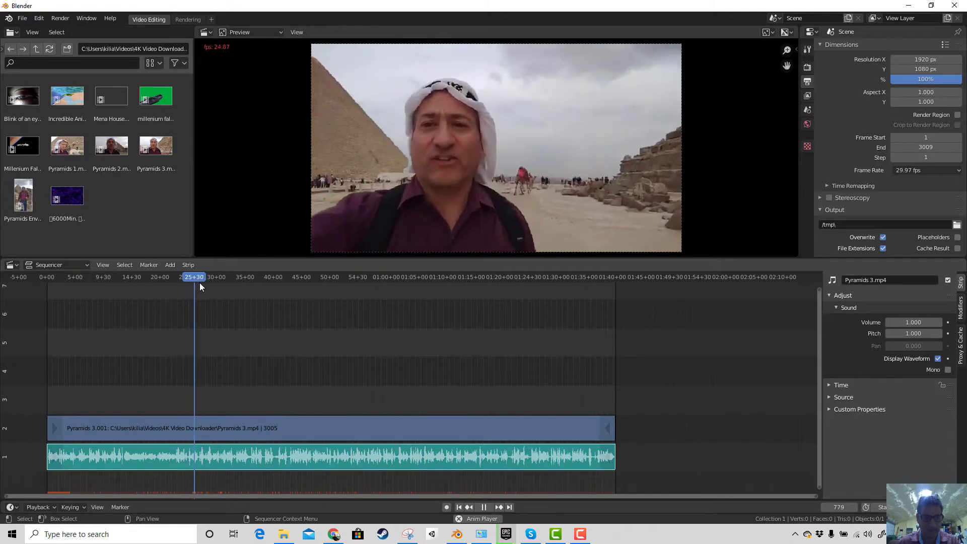
key("space")
left_click(326, 277)
key("space")
key("space")
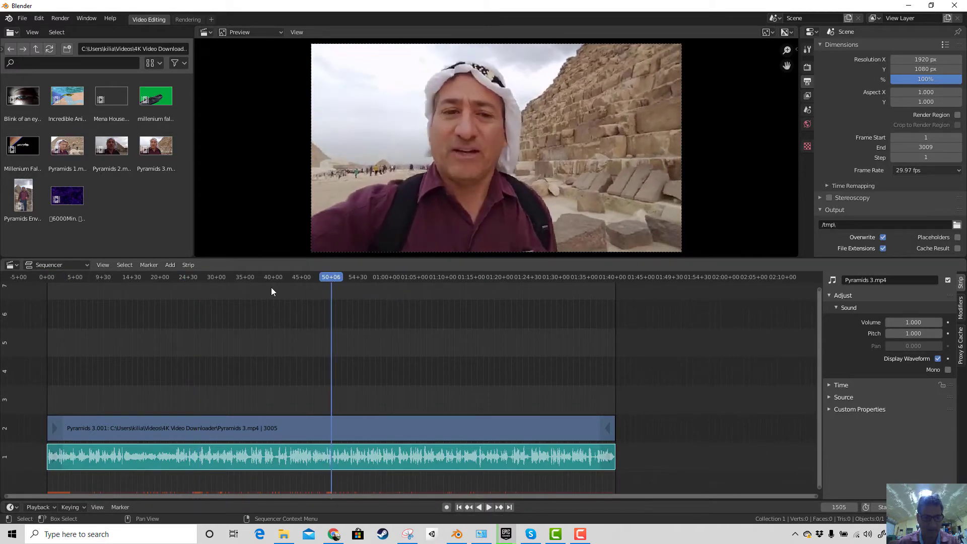
Play more short stretches around 14+00, near the clip's start and around 01:10+00, leaving the playhead at about 01:12+05.
left_click(126, 279)
key("space")
left_click(59, 276)
key("space")
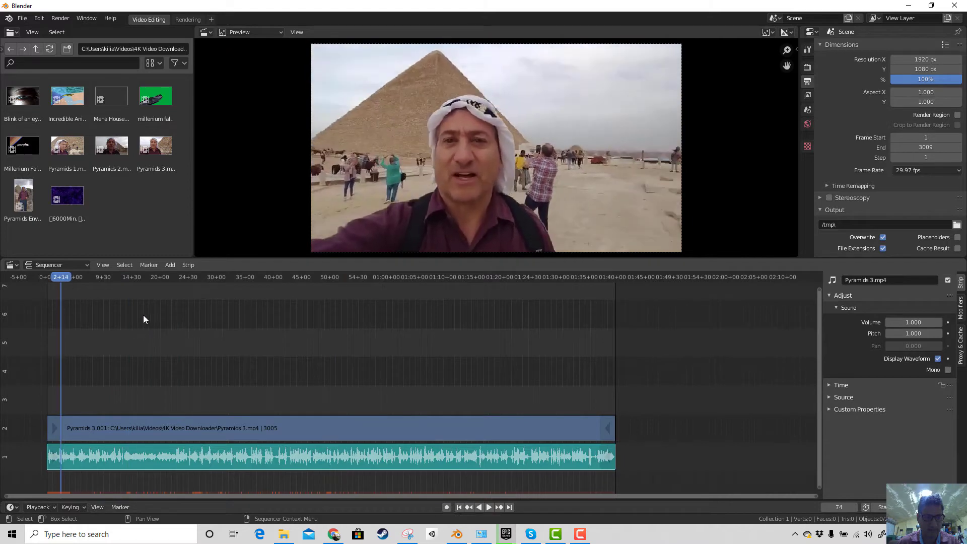
key("space")
key("space")
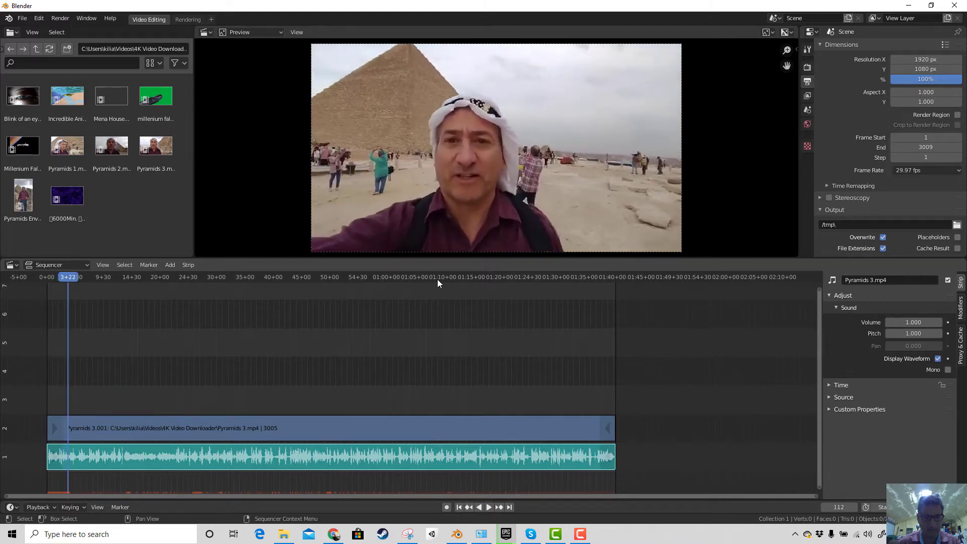
left_click(442, 279)
key("space")
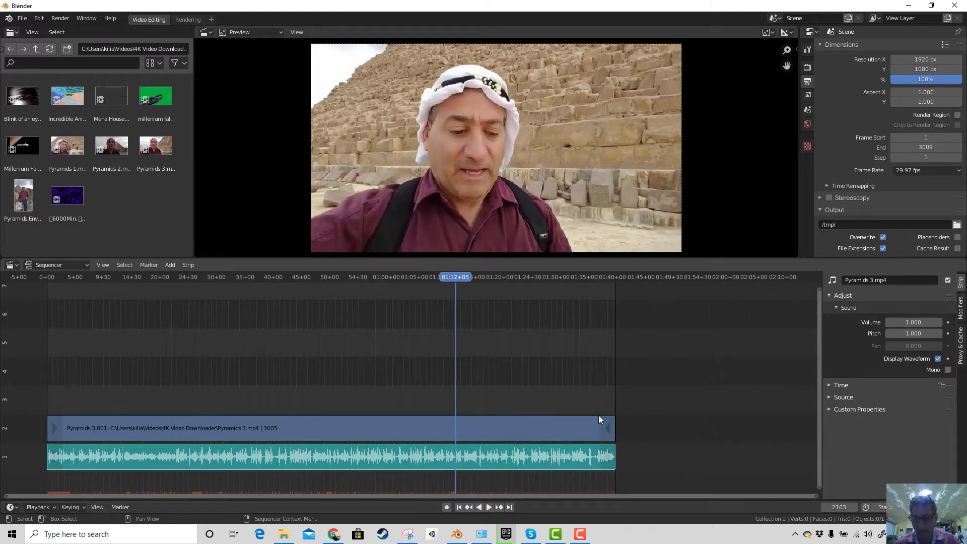
Set the scene's frame range to start at 0 and end at 126, and play the shortened range.
left_click_drag(939, 507, 797, 507)
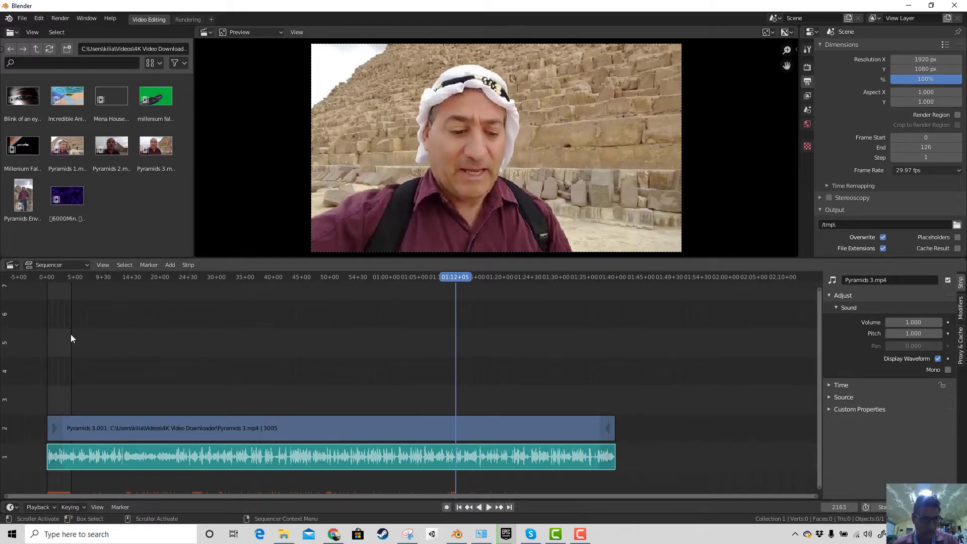
key("space")
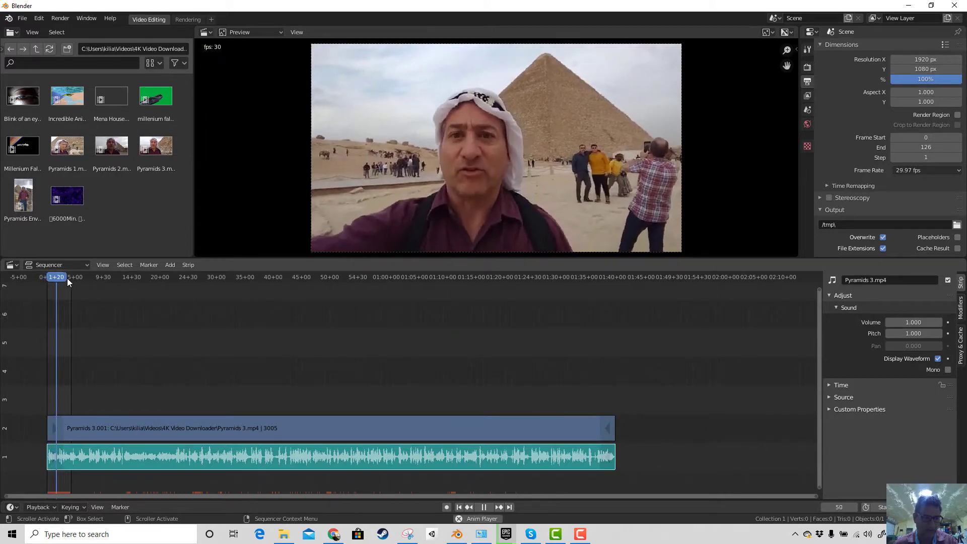
key("space")
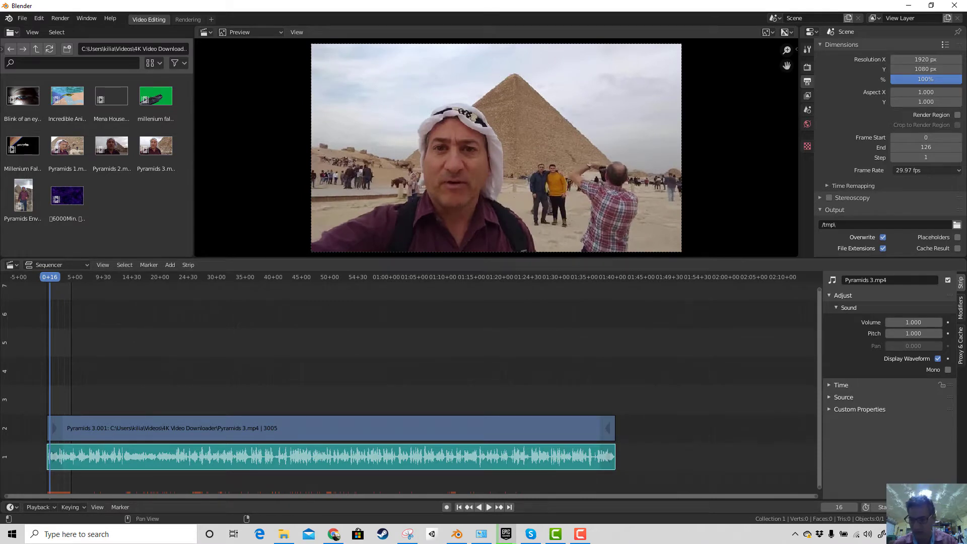
Move the playhead to the end of the Pyramids 3 strips at 01:40+06 and set the scene's end frame to 3003.
left_click_drag(940, 507, 966, 507)
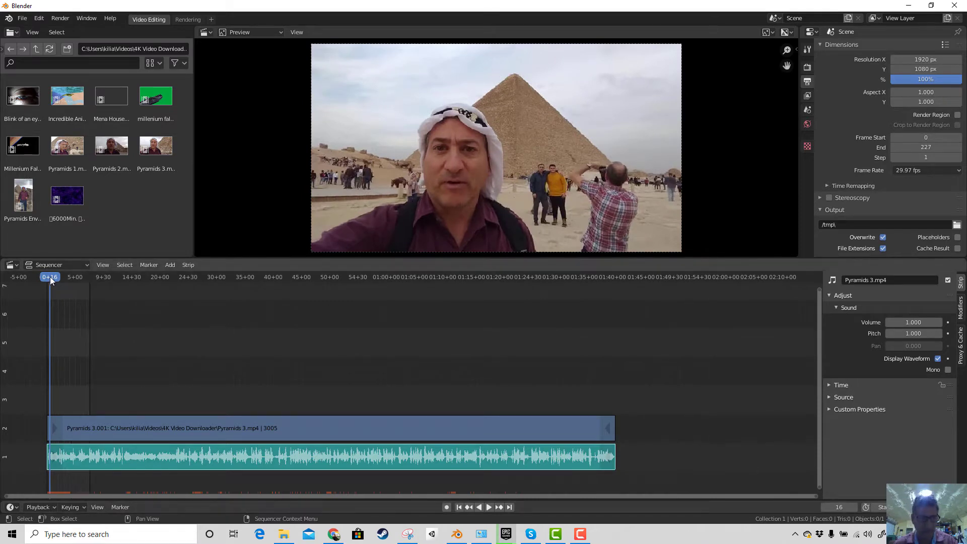
left_click_drag(50, 276, 620, 358)
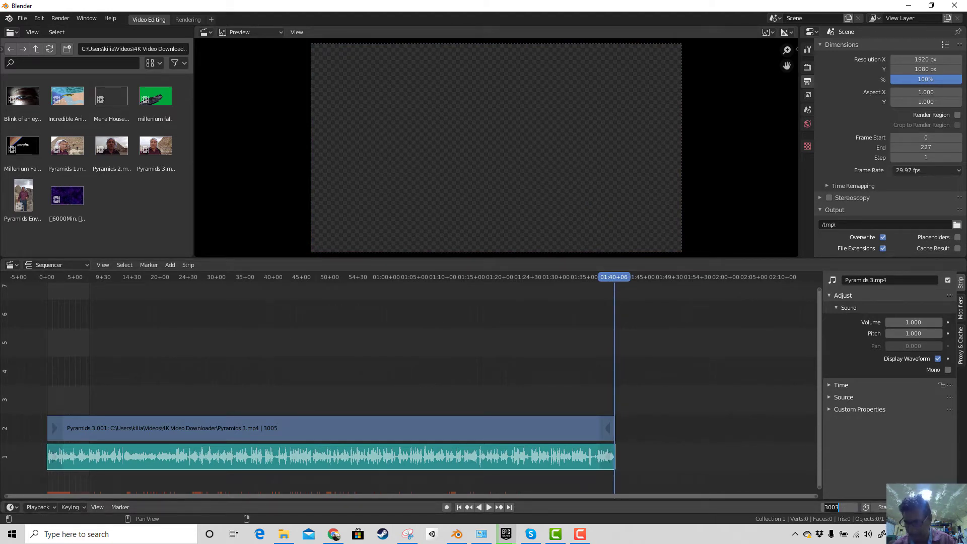
key("ctrl+End")
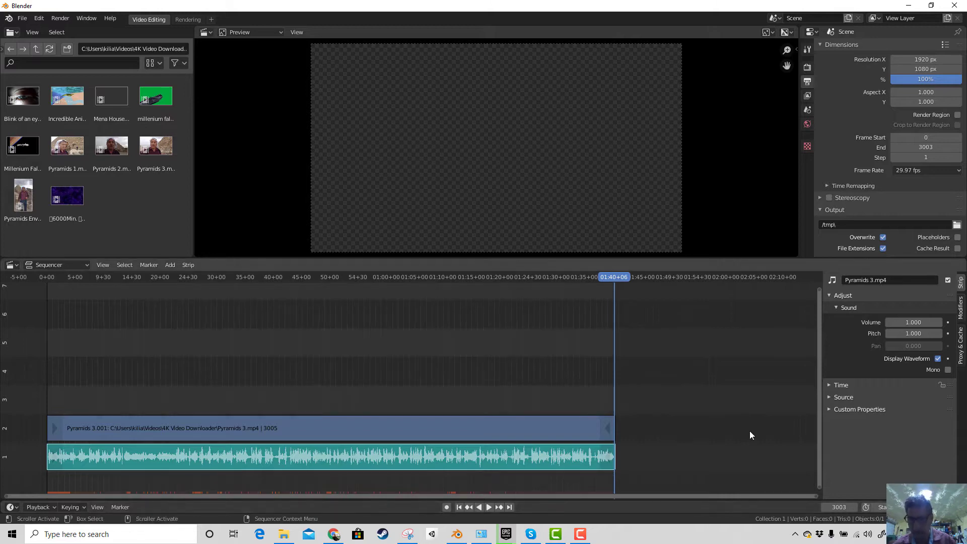
Import the Pyramids 1 video into the sequencer and place its strips on channels 1 and 2 directly after the Pyramids 3 strips.
left_click_drag(617, 286, 532, 333)
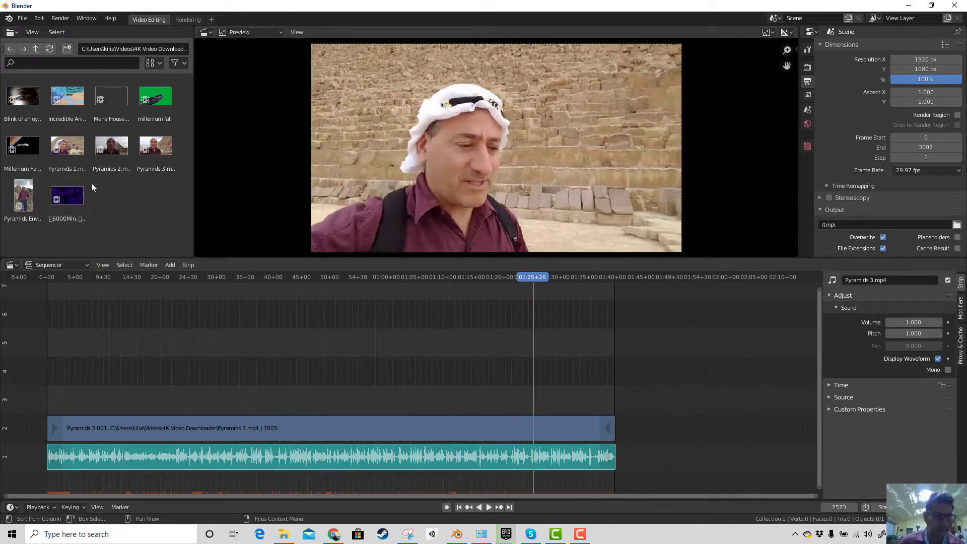
left_click_drag(65, 147, 646, 446)
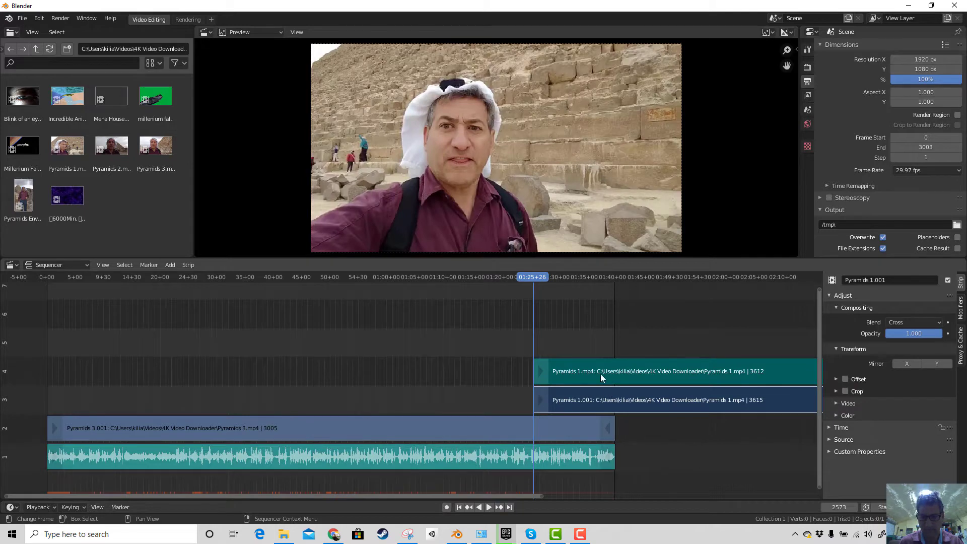
left_click_drag(600, 373, 681, 439)
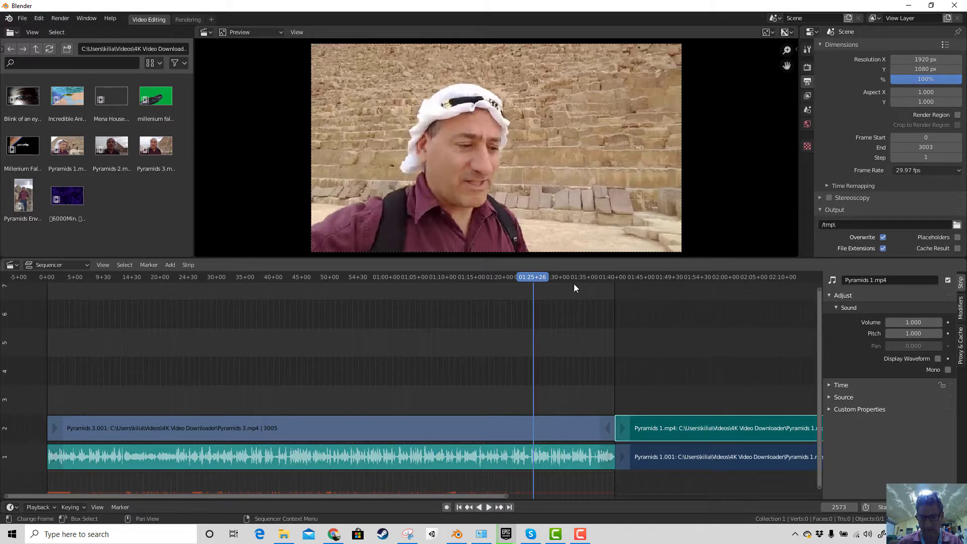
Play the last seconds of Pyramids 3 up to the scene's end frame to check whether playback continues into Pyramids 1.
left_click(590, 278)
key("space")
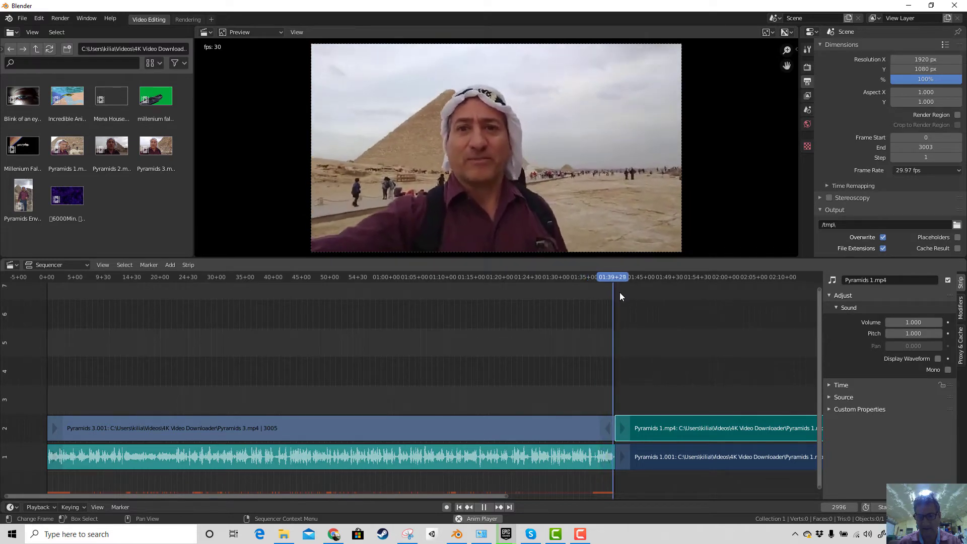
key("space")
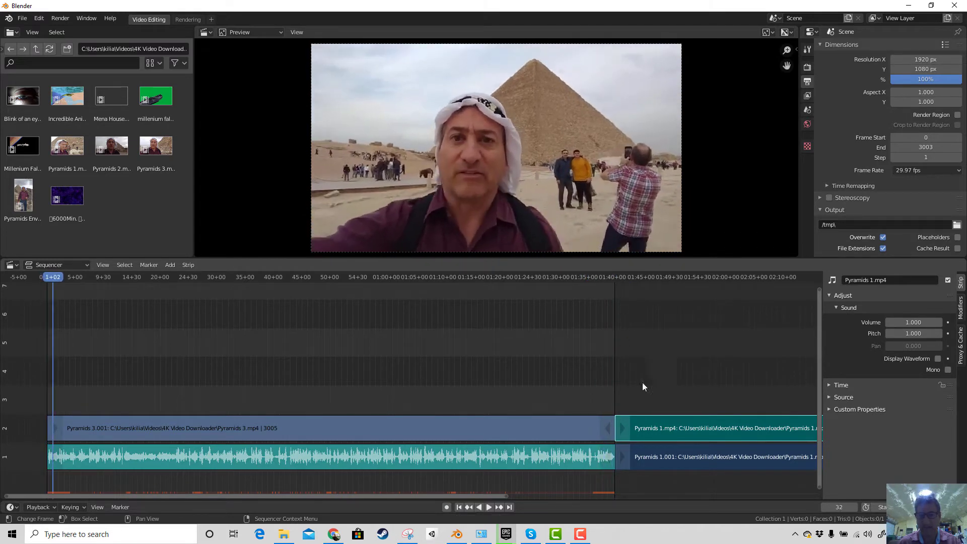
Move the playhead to the end of the Pyramids 1 strips at 03:40+27 and set the scene's end frame to 6620.
left_click_drag(479, 497, 769, 502)
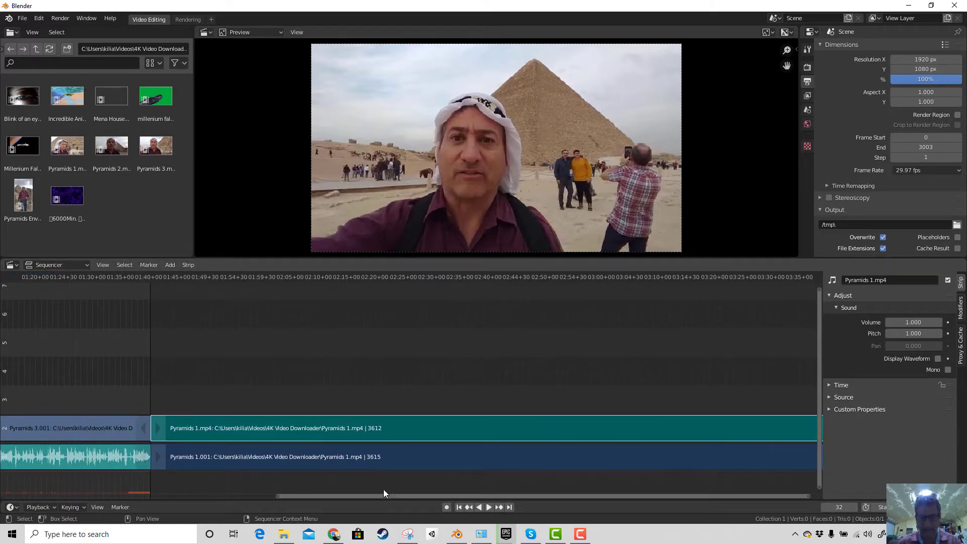
left_click_drag(403, 497, 513, 496)
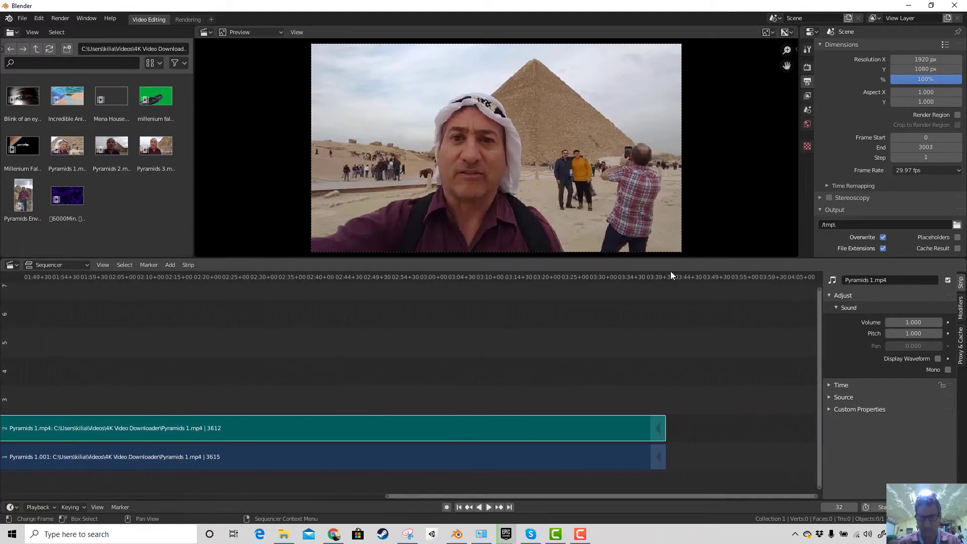
left_click_drag(667, 276, 666, 274)
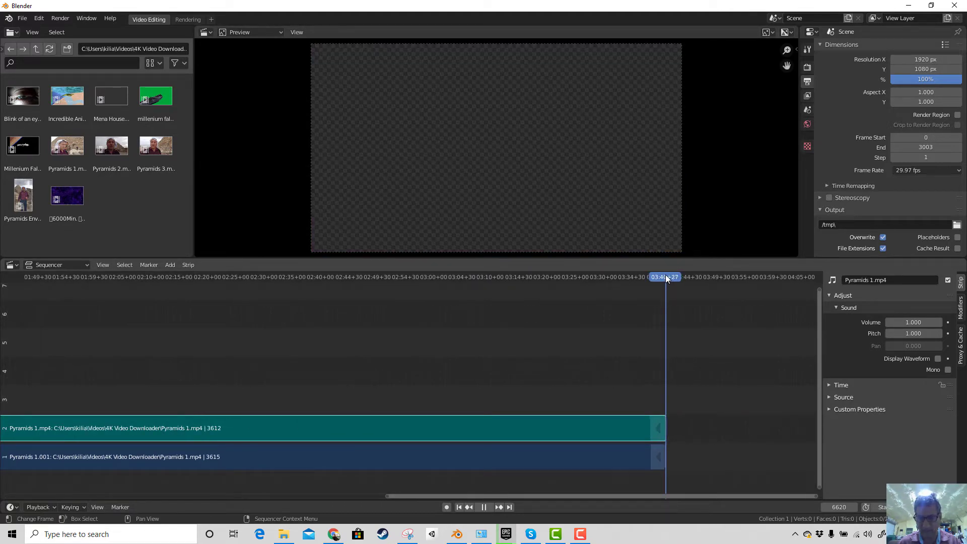
left_click(838, 507)
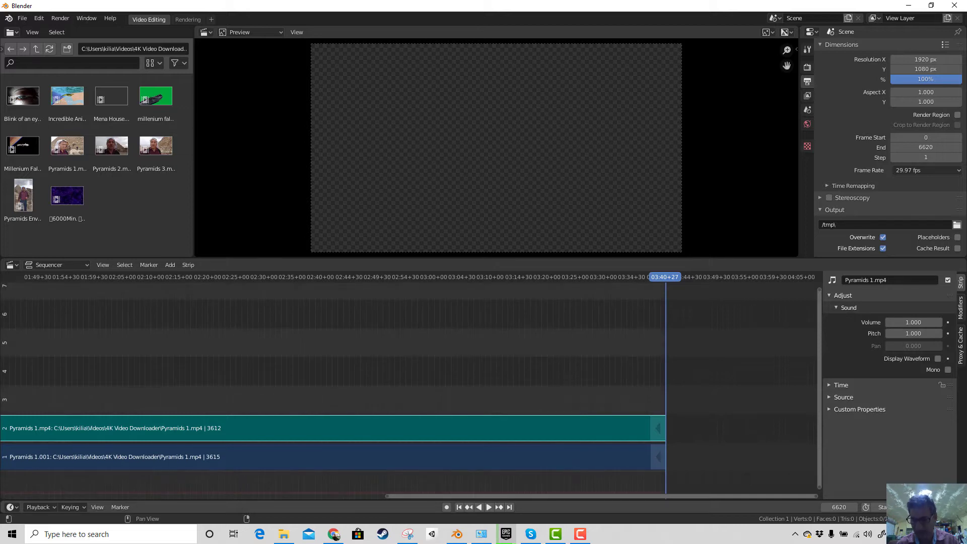
key("ctrl+End")
Place the playhead at 03:39+20 near the end of Pyramids 1 and test playback with the extended range.
mouse_move(662, 287)
left_mouse_down()
mouse_move(637, 282)
mouse_move(659, 302)
left_mouse_up()
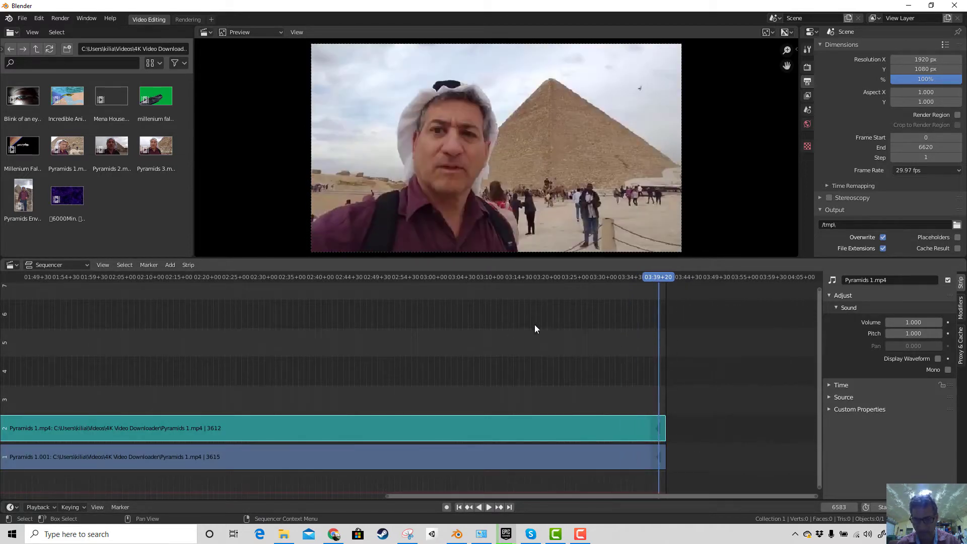
key("space")
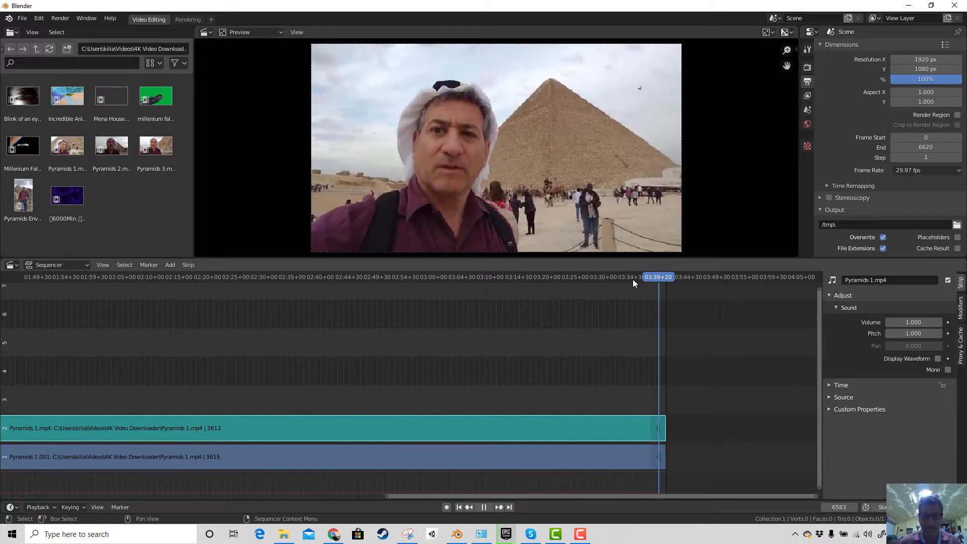
left_click(625, 278)
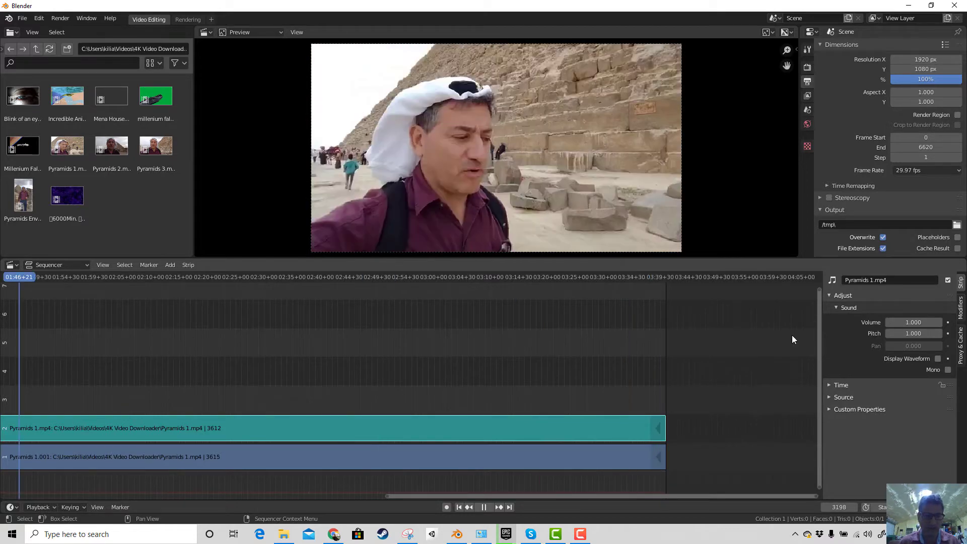
key("Escape")
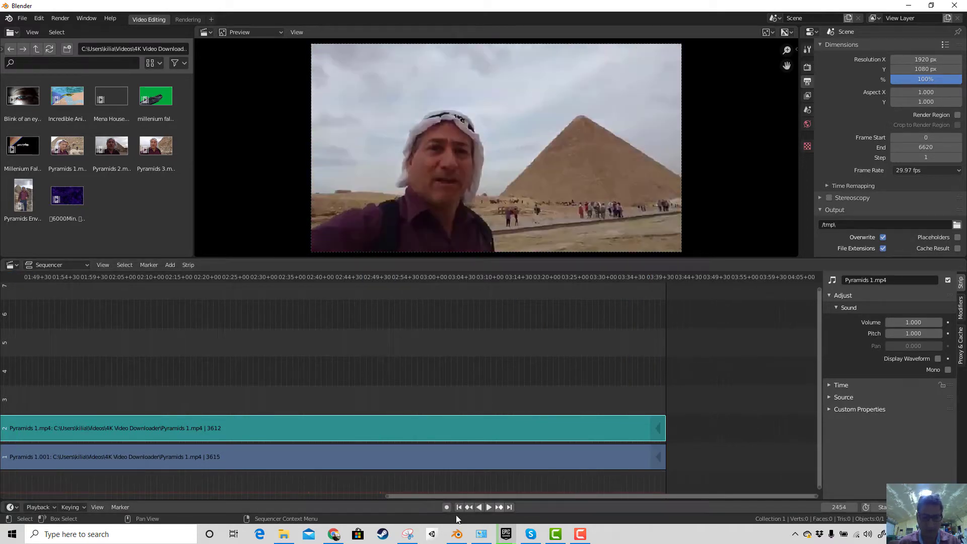
Play across the join between Pyramids 3 and Pyramids 1, and play a stretch of Pyramids 1 up to about 02:43+09.
mouse_move(388, 496)
left_mouse_down()
mouse_move(658, 503)
mouse_move(739, 488)
mouse_move(394, 487)
left_mouse_up()
left_click_drag(479, 496, 947, 496)
left_click_drag(341, 496, 1, 496)
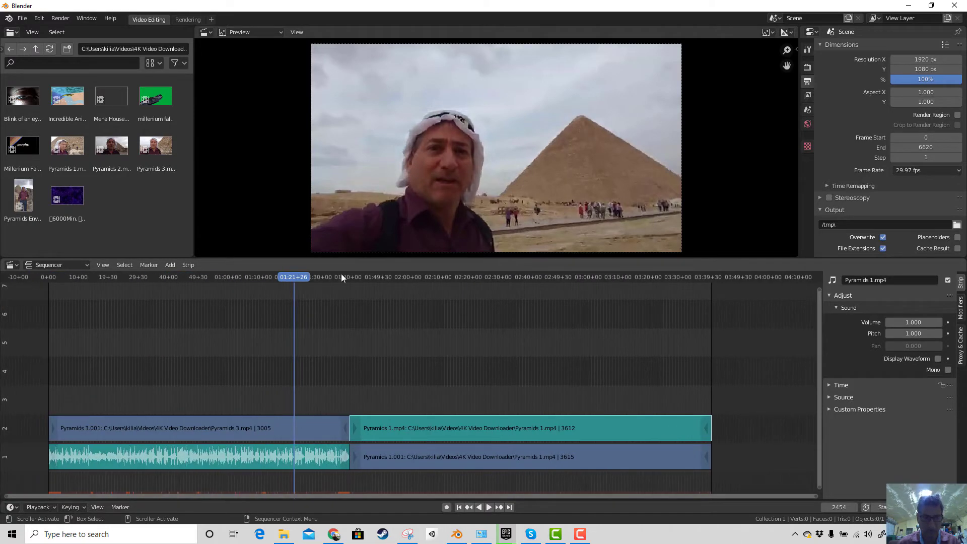
left_click_drag(294, 277, 368, 292)
key("space")
left_click(328, 294)
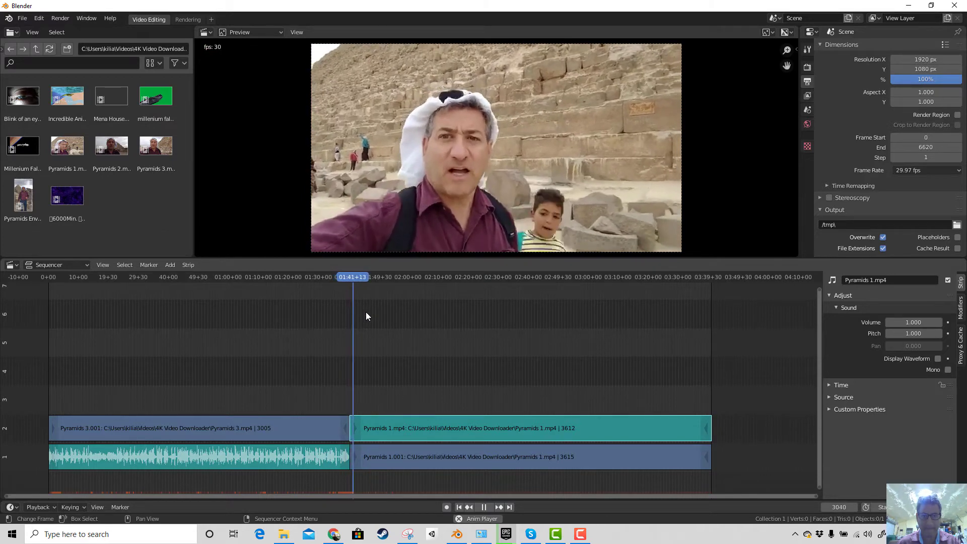
left_click(532, 278)
key("space")
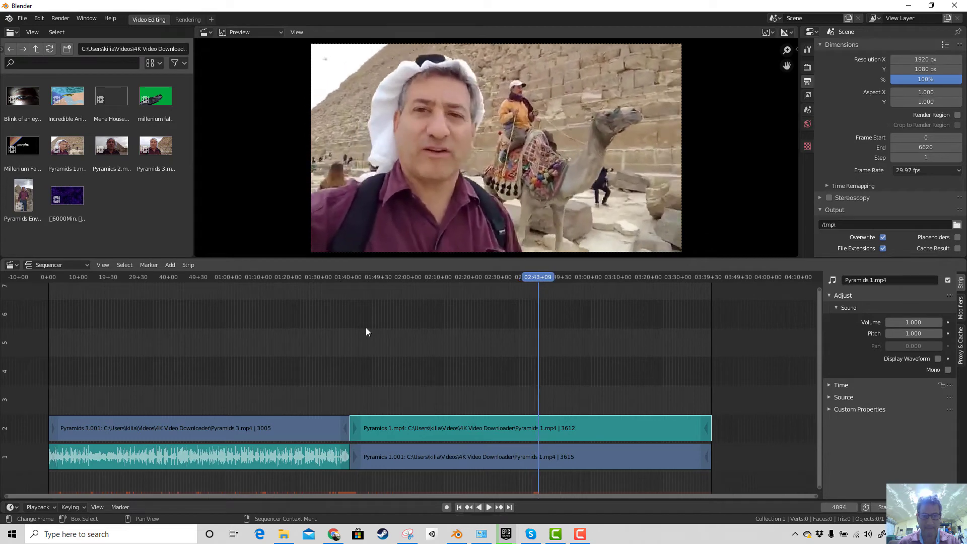
Place the playhead at 01:39+21, just before the join of the two clips, and apply Remove Gaps there.
left_click(347, 277)
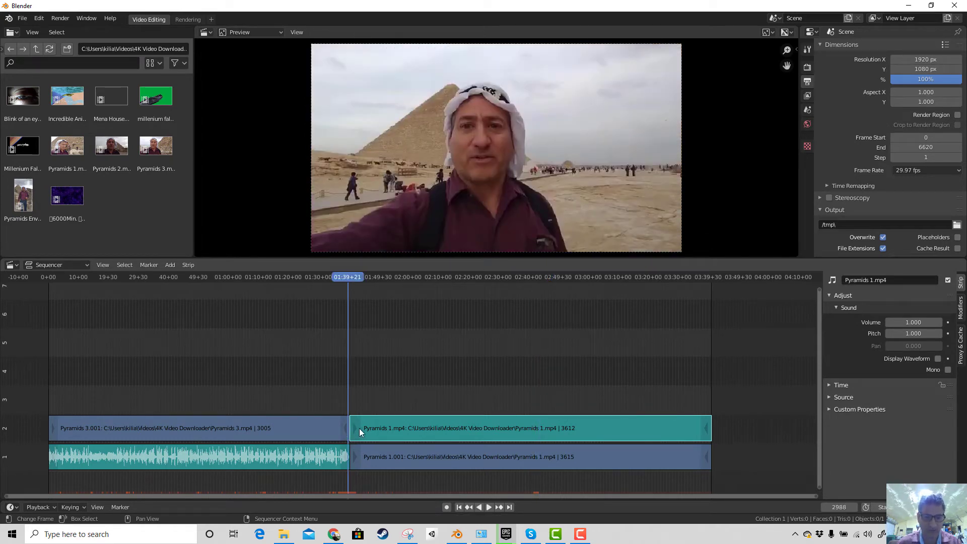
left_click(345, 428)
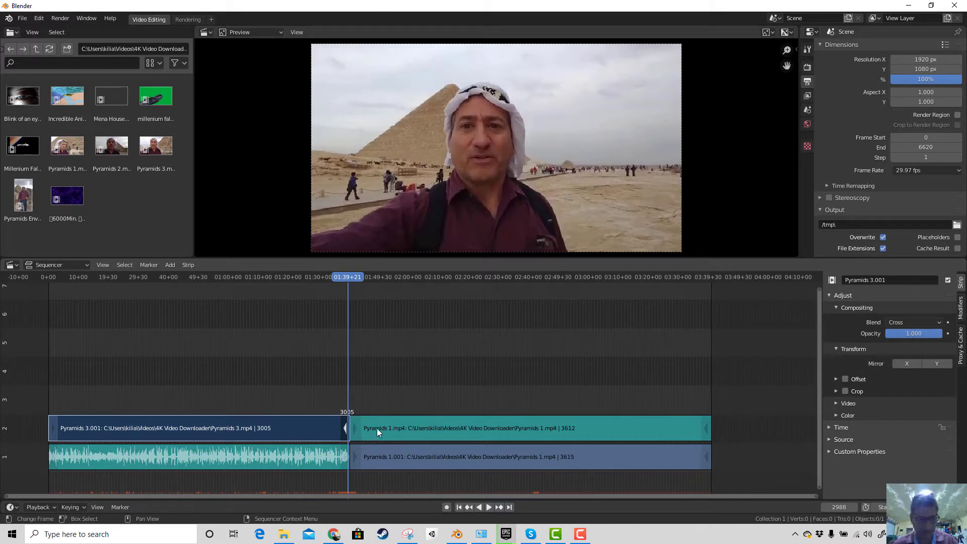
left_click(368, 434)
right_click(352, 429)
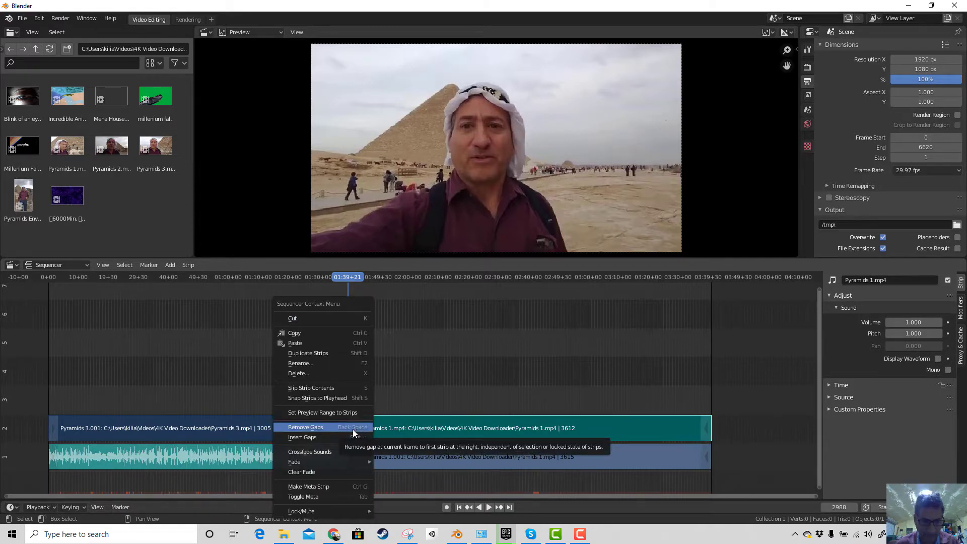
left_click(354, 428)
Move the Pyramids 1 strips away from Pyramids 3 to start near 02:01+00, and close the space with Remove Gaps.
left_click(421, 457)
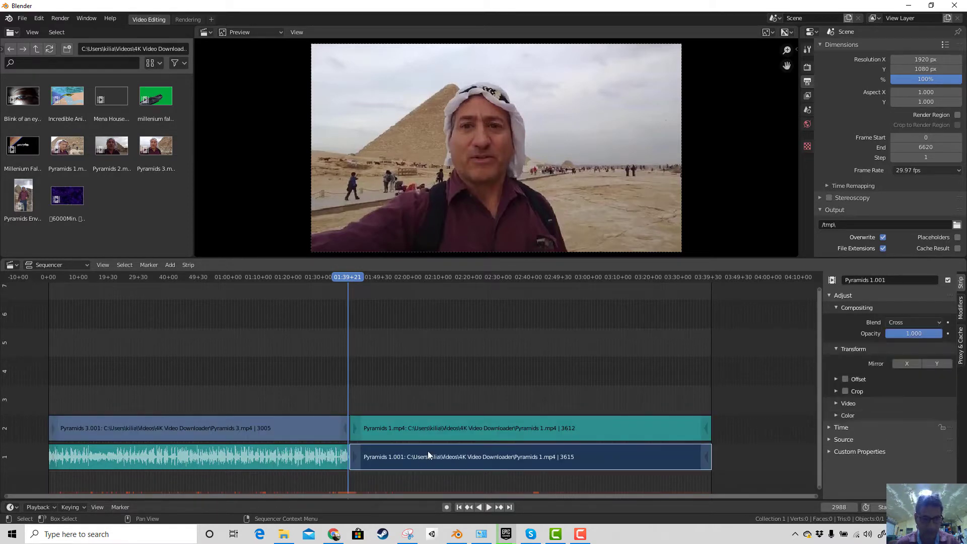
left_click(437, 434)
left_click_drag(437, 432, 511, 433)
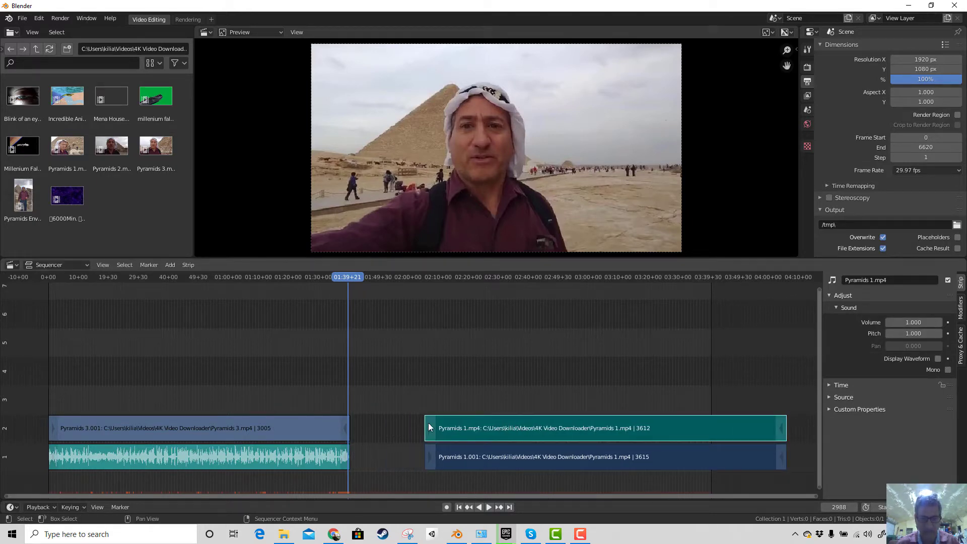
key("g")
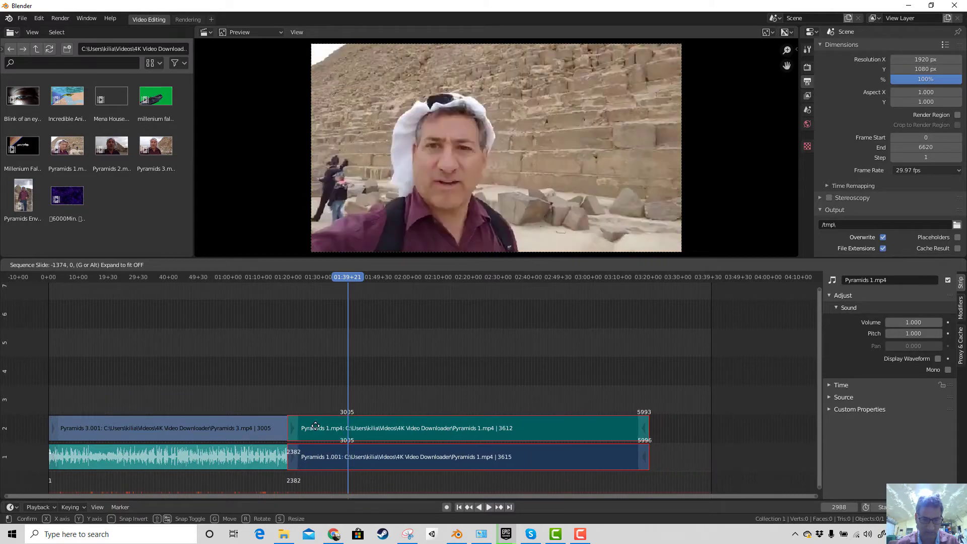
left_click(388, 440)
right_click(386, 434)
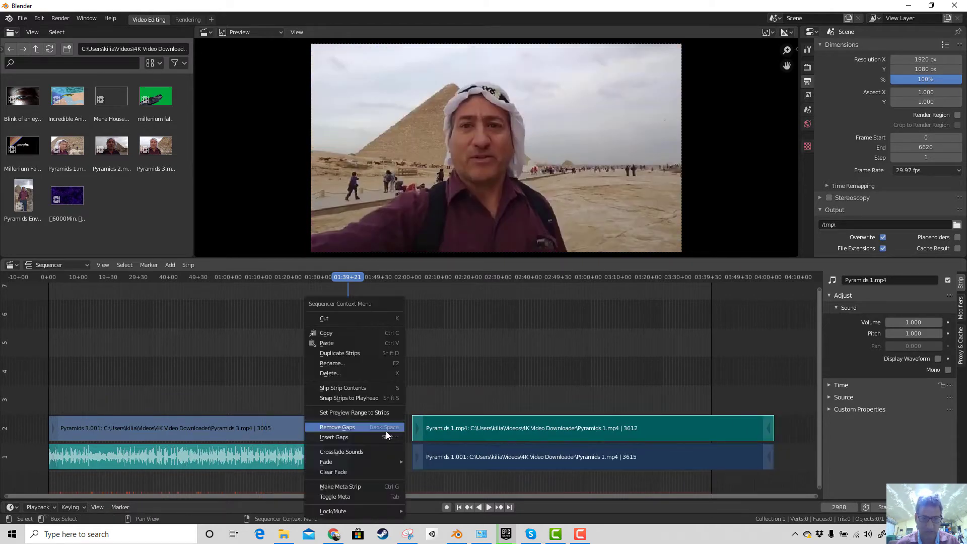
left_click(387, 427)
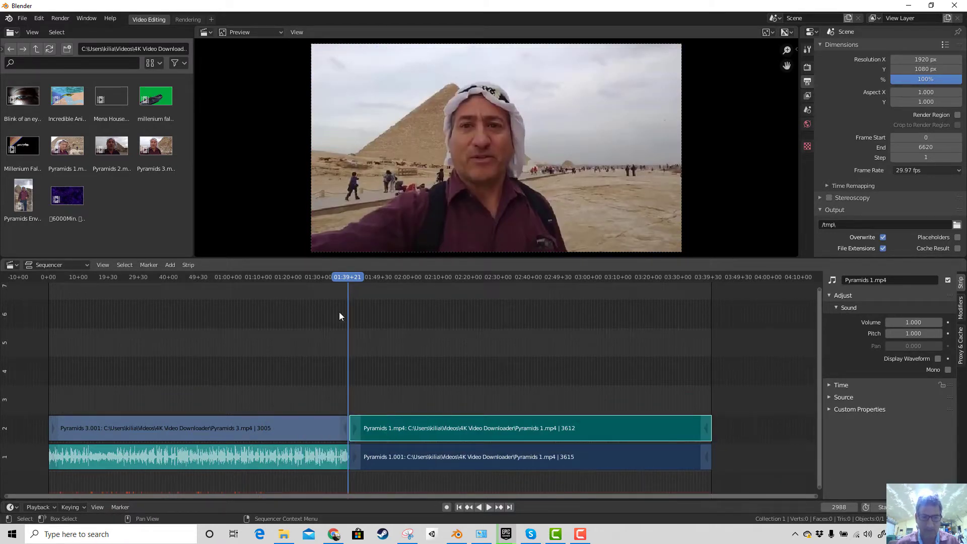
Move the Pyramids 1 strips farther away to start near 02:14+00 and apply Remove Gaps again to bring them back.
key("g")
left_click(551, 428)
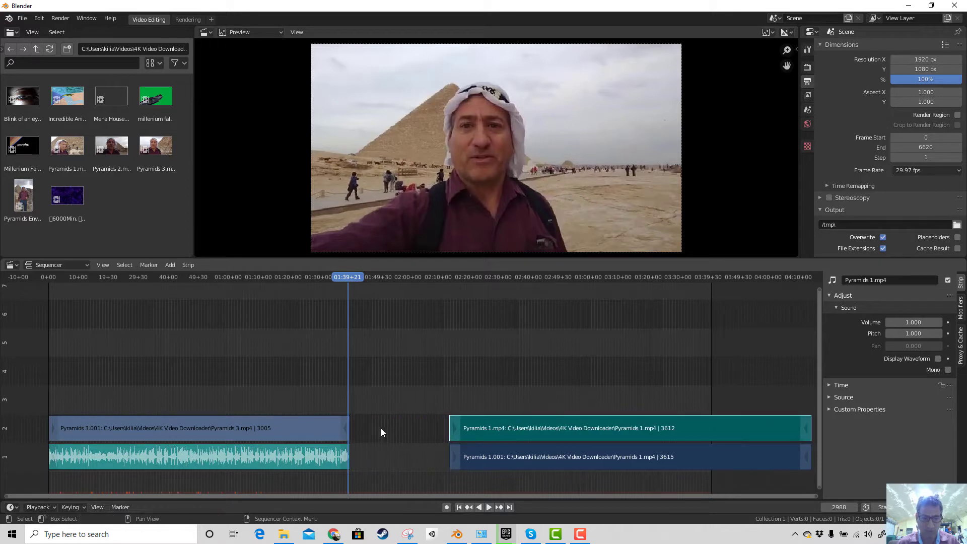
right_click(388, 427)
left_click(381, 428)
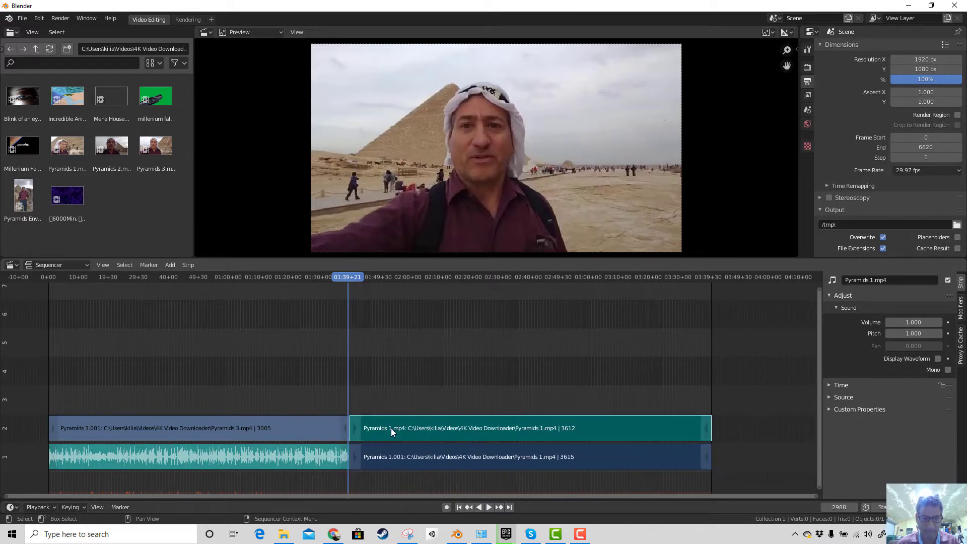
Insert gaps four times at the playhead between the Pyramids 3 and Pyramids 1 strips, and close the inserted space with Remove Gaps.
right_click(374, 434)
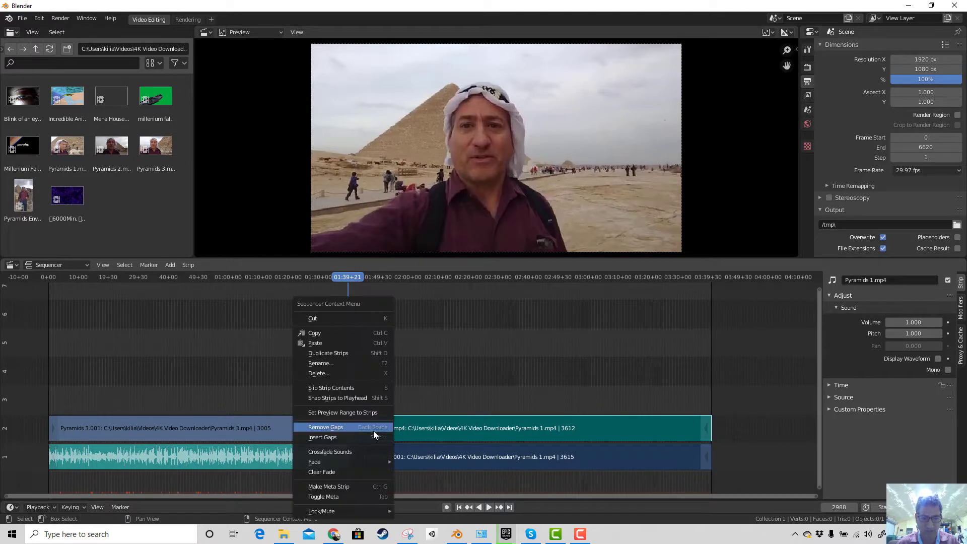
left_click(351, 442)
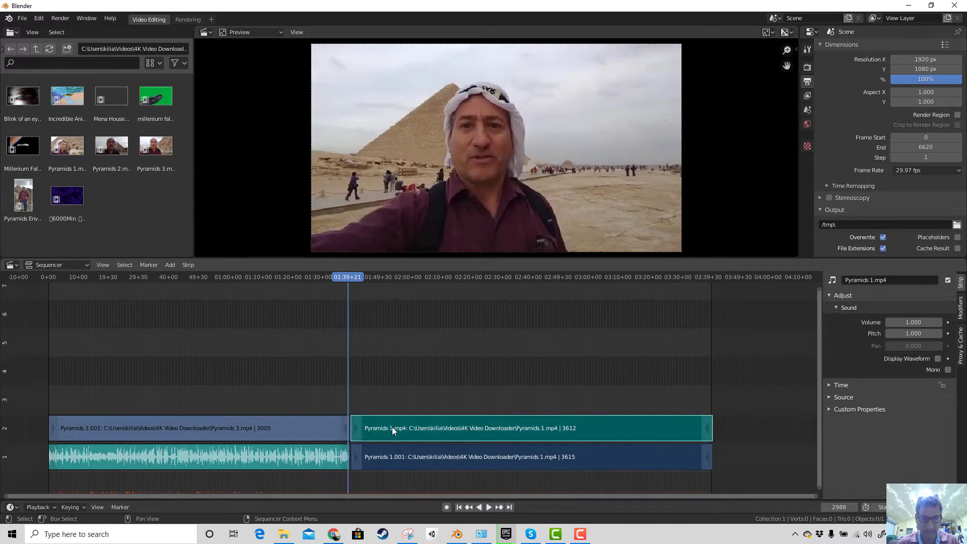
right_click(391, 426)
left_click(385, 427)
right_click(409, 431)
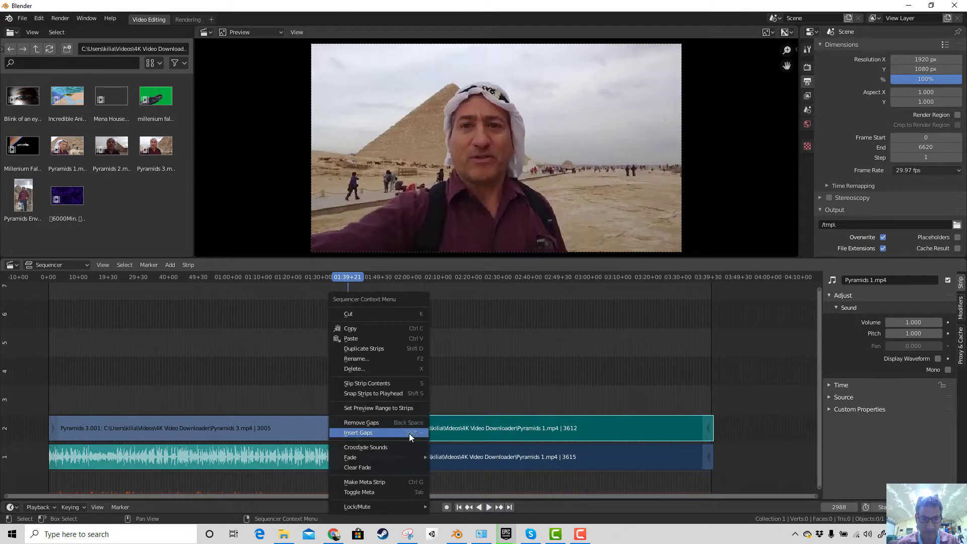
left_click(409, 433)
right_click(384, 430)
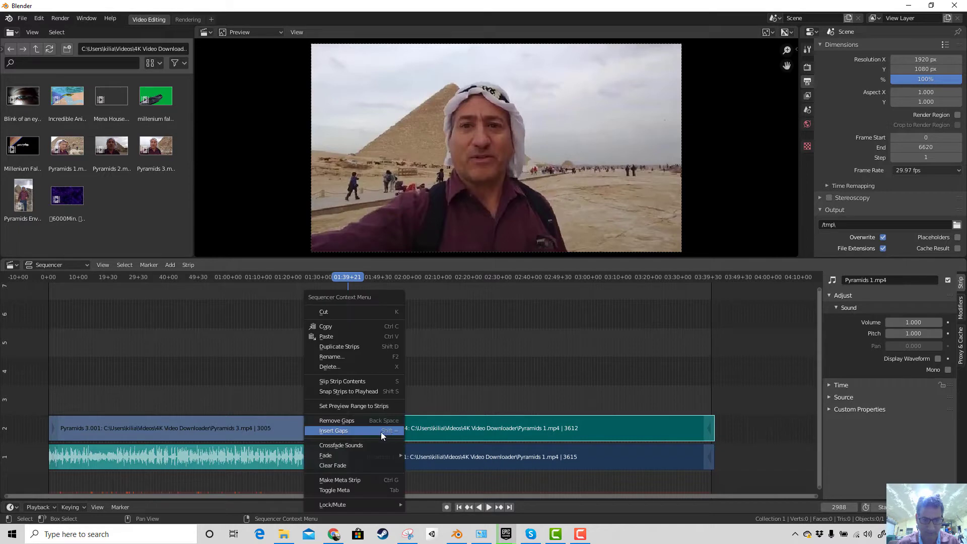
left_click(381, 431)
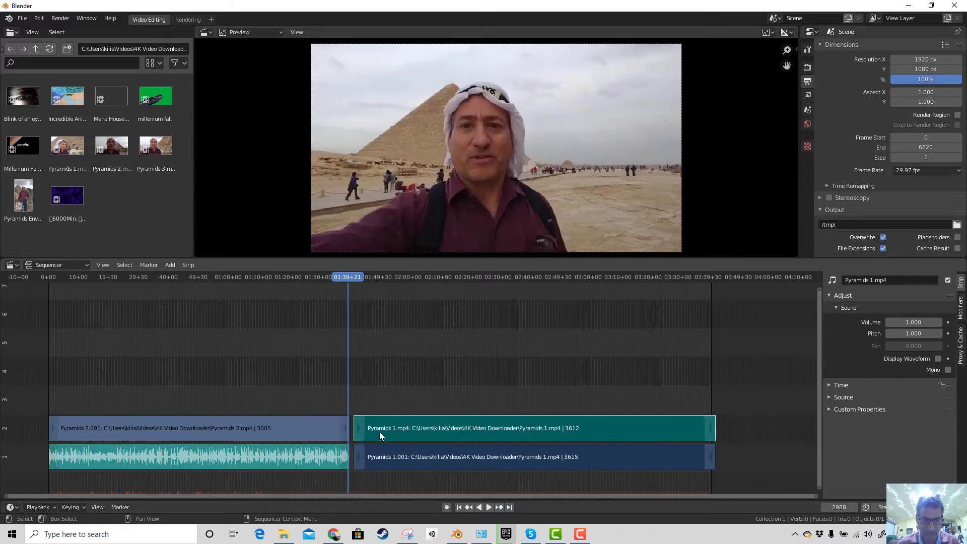
right_click(350, 427)
left_click(337, 414)
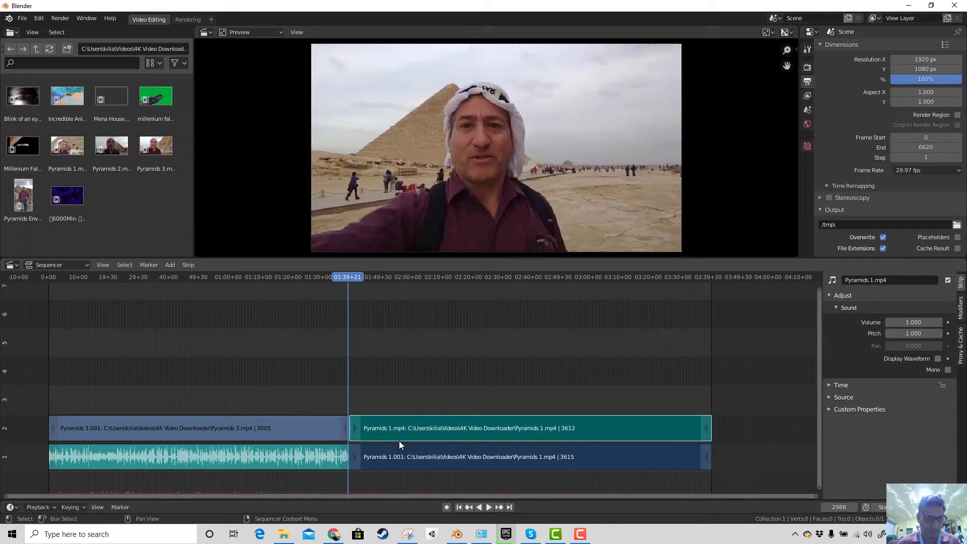
Select the Pyramids 3 video strip and look through its available blend modes, leaving it on Cross.
left_click(389, 452)
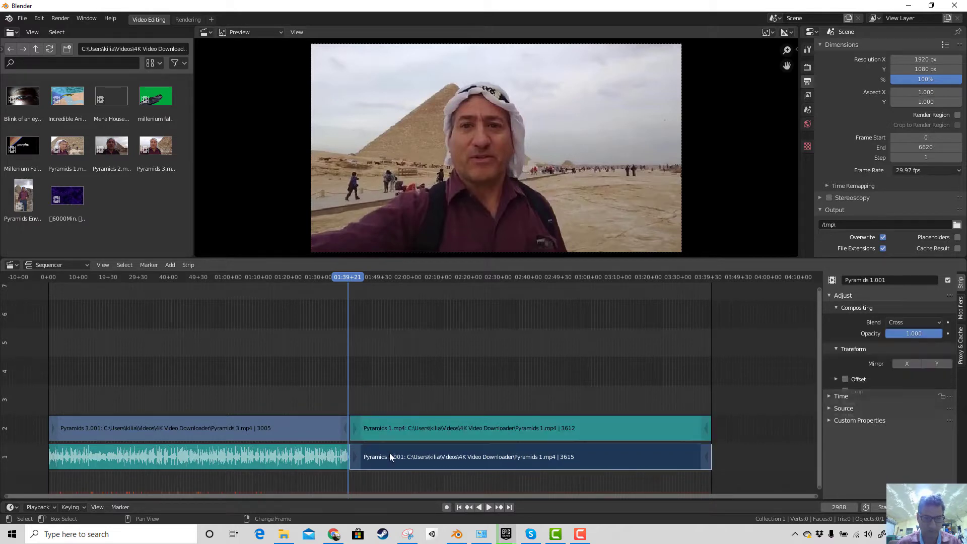
left_click(382, 428)
left_click(321, 427)
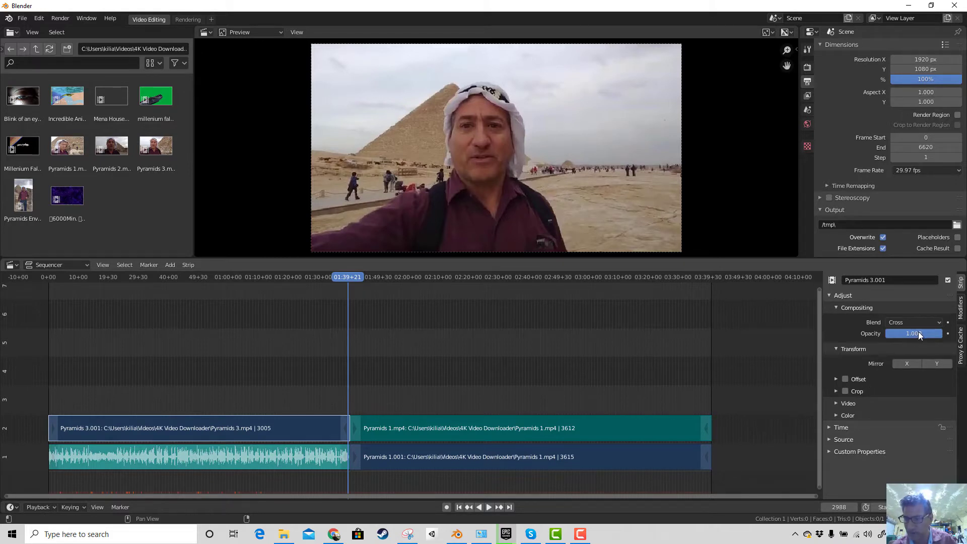
left_click(932, 323)
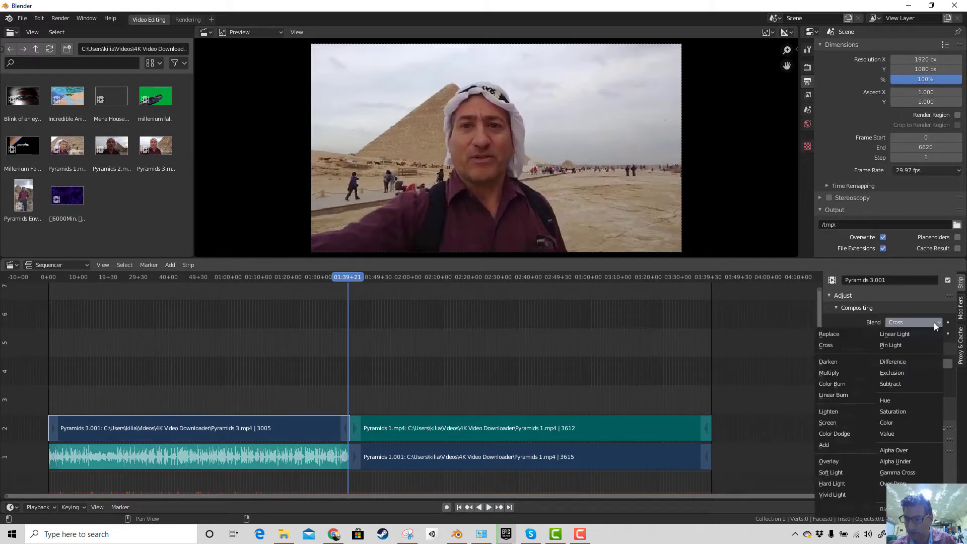
left_click(932, 321)
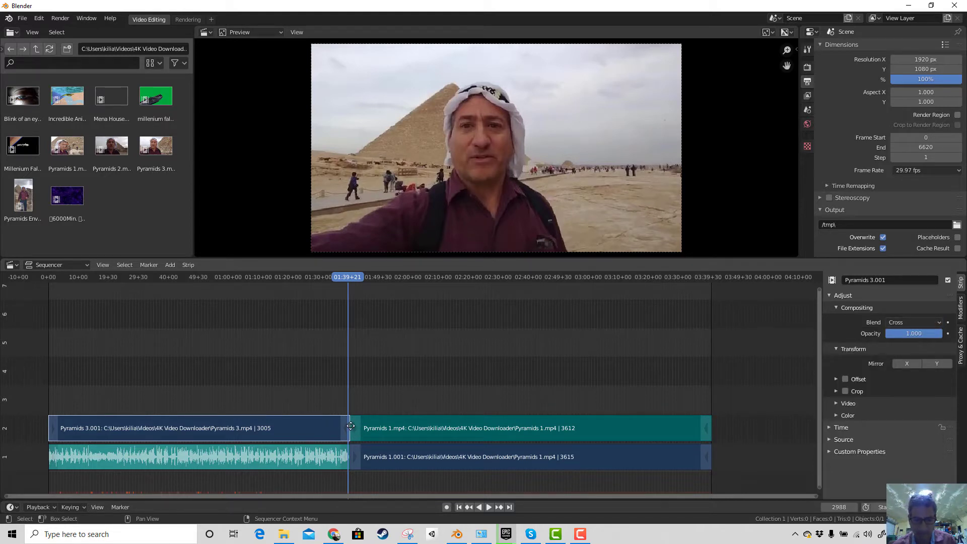
Try to extend the end of the Pyramids 3 video strip, and try sliding the Pyramids 1 audio strip earlier.
left_click_drag(350, 428, 354, 429)
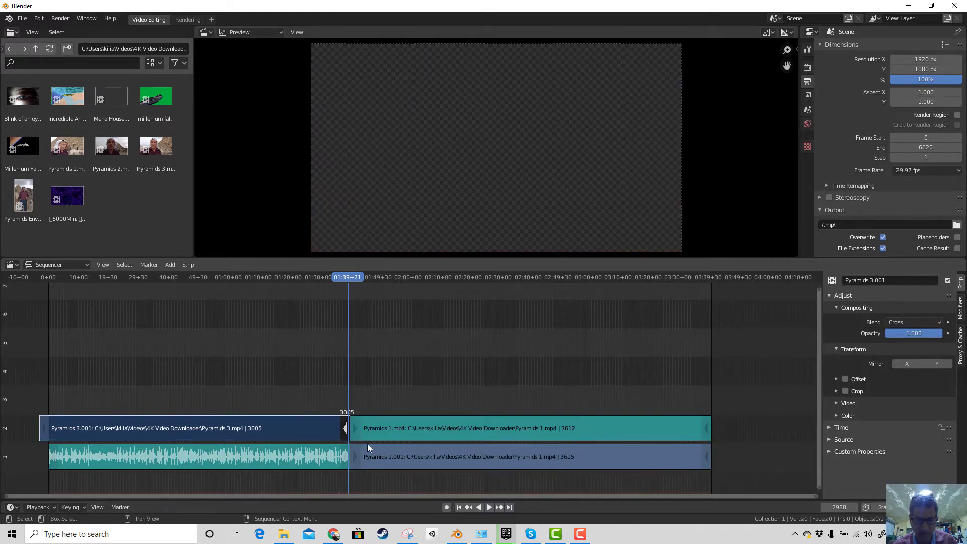
mouse_move(349, 275)
left_mouse_down()
mouse_move(354, 286)
mouse_move(340, 288)
mouse_move(356, 289)
left_mouse_up()
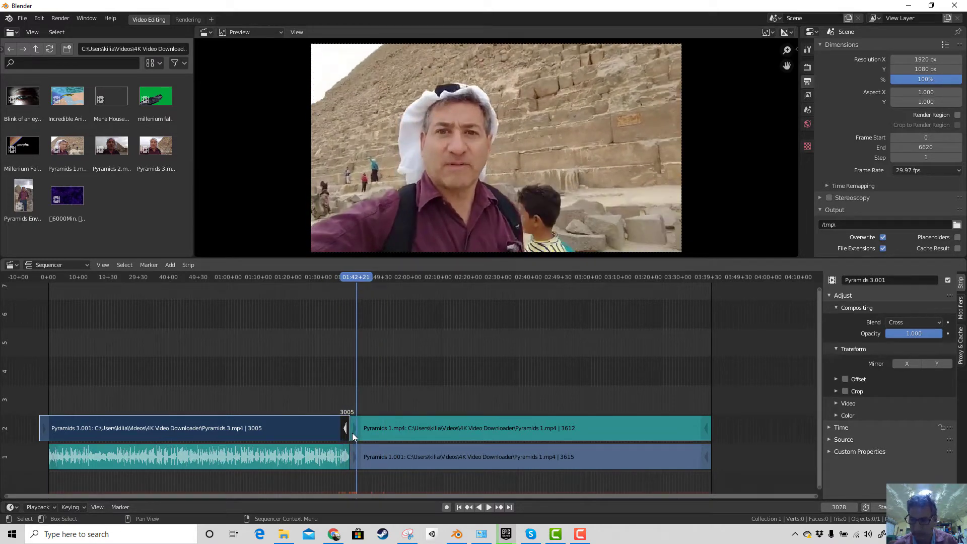
left_click(409, 427)
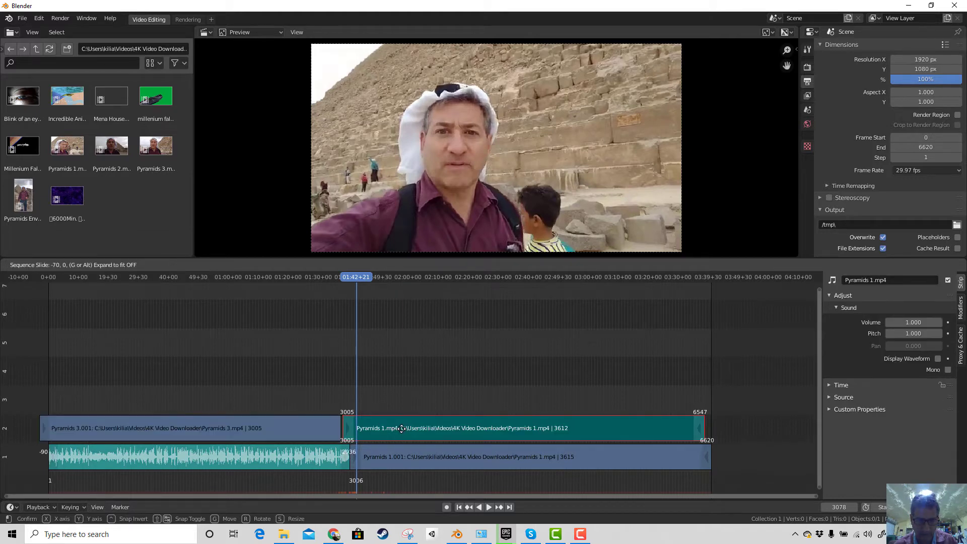
left_click(413, 460)
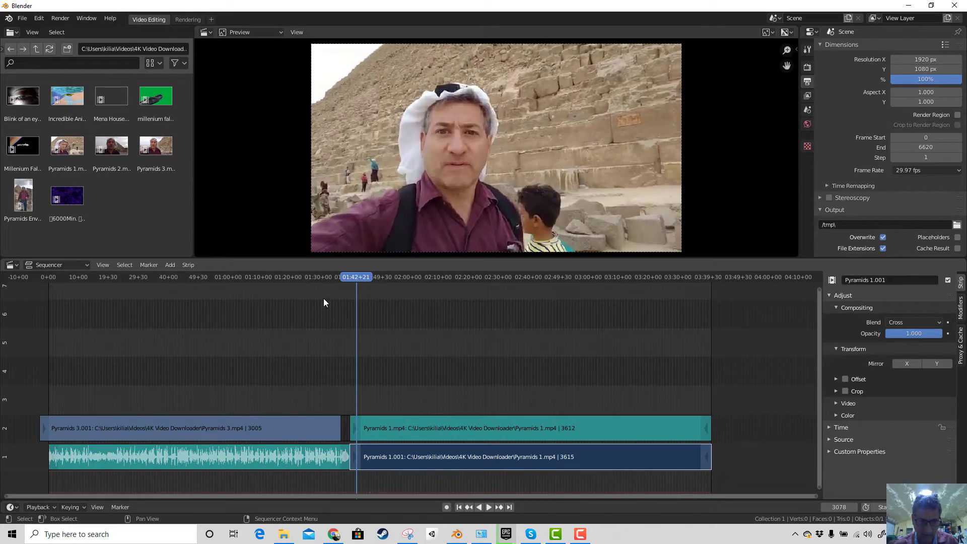
Play across the join, and try once more to extend the Pyramids 3 video strip's end towards Pyramids 1.
left_click(331, 277)
key("space")
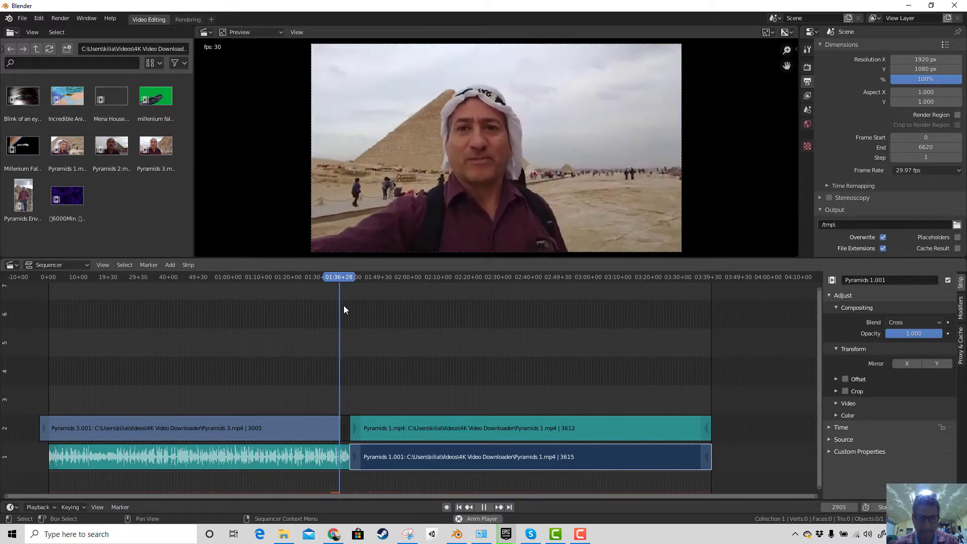
key("space")
left_click(346, 429)
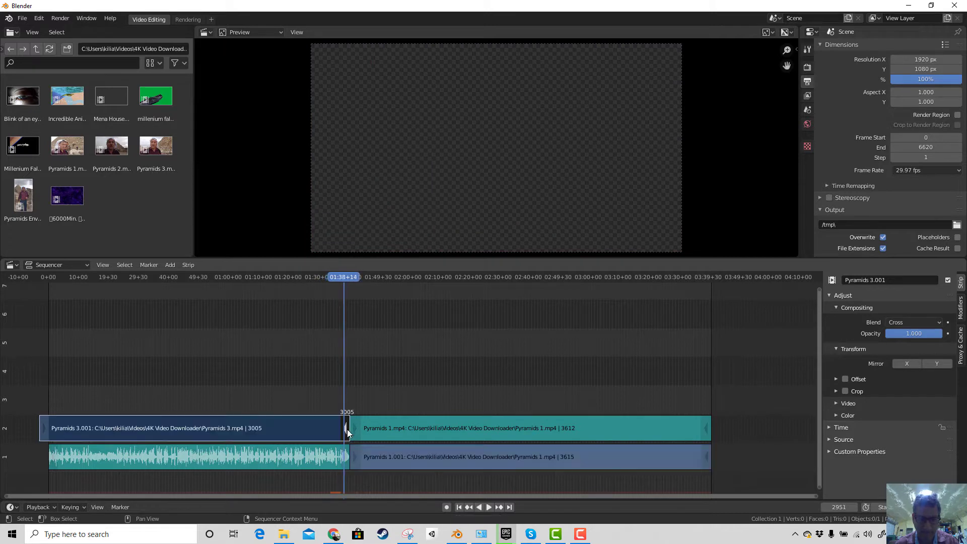
left_click_drag(346, 428, 361, 439)
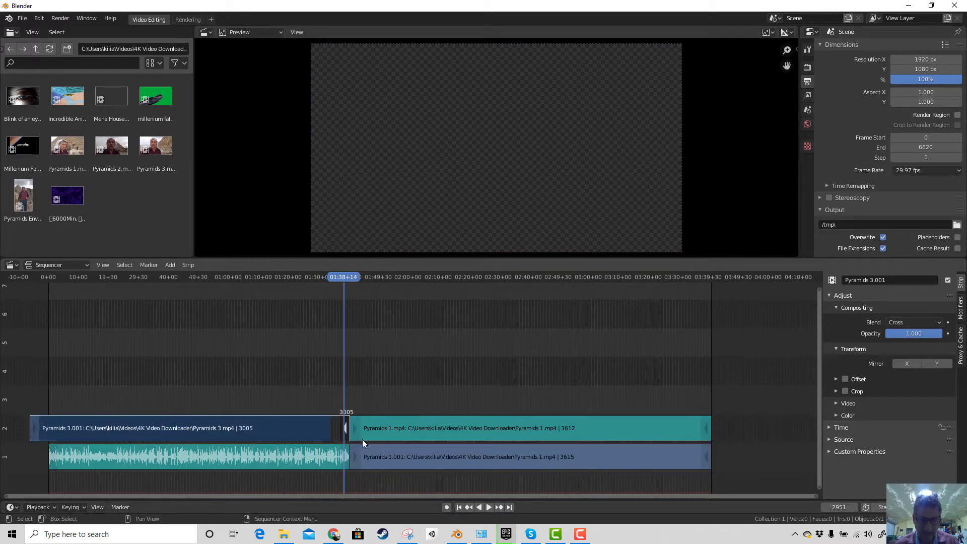
mouse_move(347, 281)
left_mouse_down()
mouse_move(328, 283)
mouse_move(348, 288)
mouse_move(321, 296)
mouse_move(349, 298)
left_mouse_up()
Undo the shifts of the Pyramids 3 video strip so that it starts at 0+00 again.
key("ctrl+z")
key("ctrl+z")
key("ctrl+z")
key("ctrl+z")
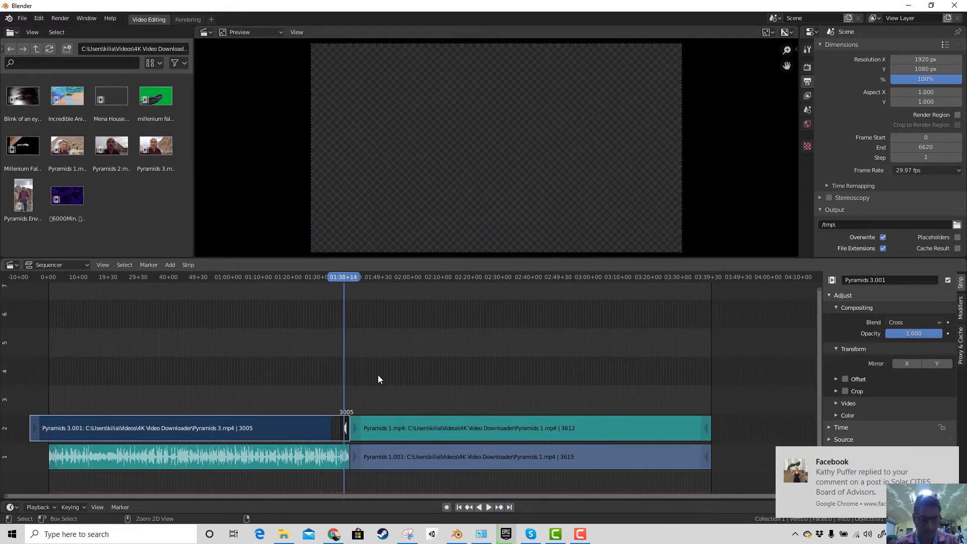
key("ctrl+shift+z")
key("ctrl+shift+z")
key("ctrl+shift+z")
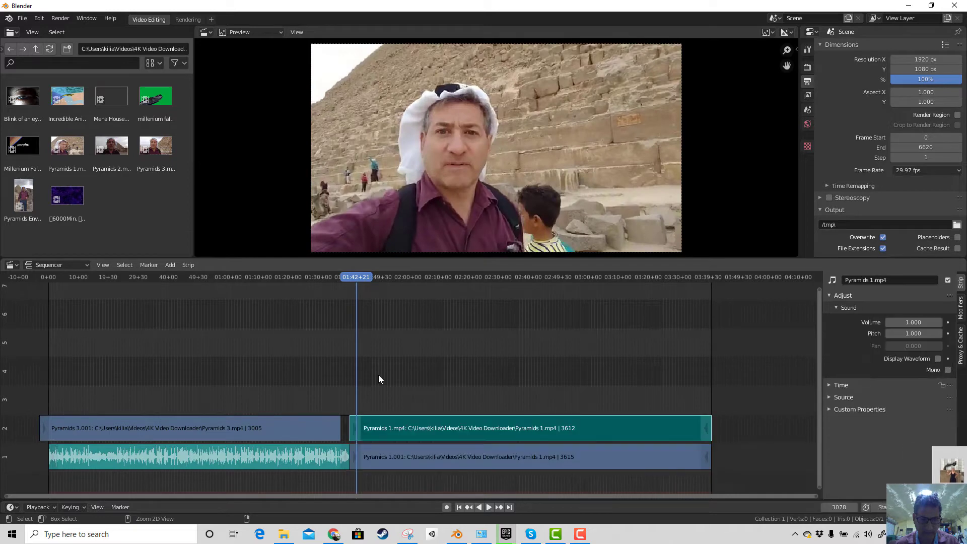
key("ctrl+z")
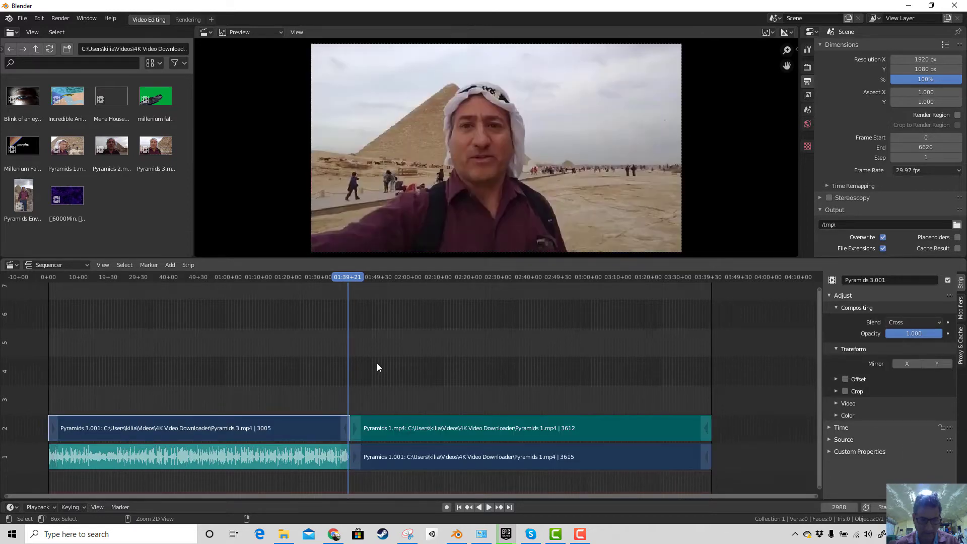
mouse_move(350, 279)
left_mouse_down()
mouse_move(340, 280)
mouse_move(348, 282)
left_mouse_up()
key("space")
key("space")
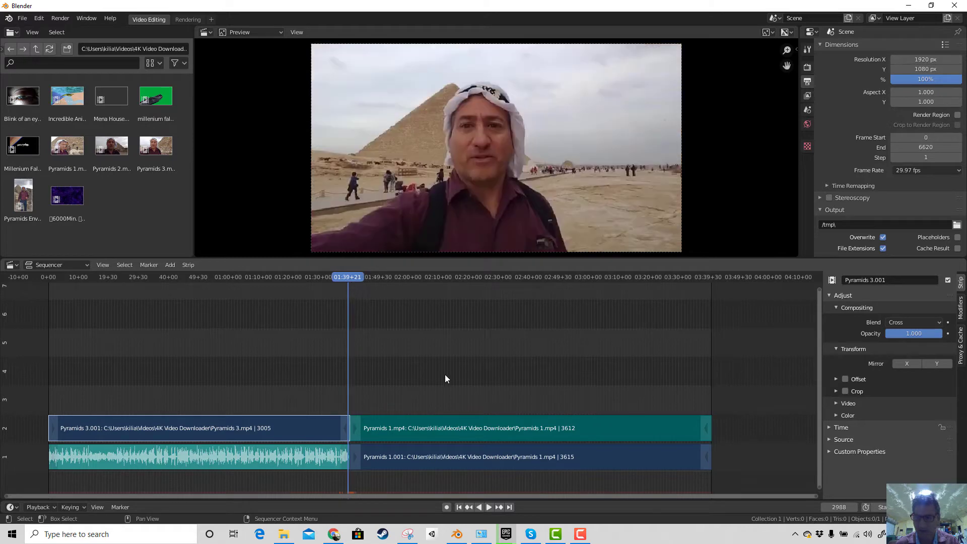
right_click(344, 432)
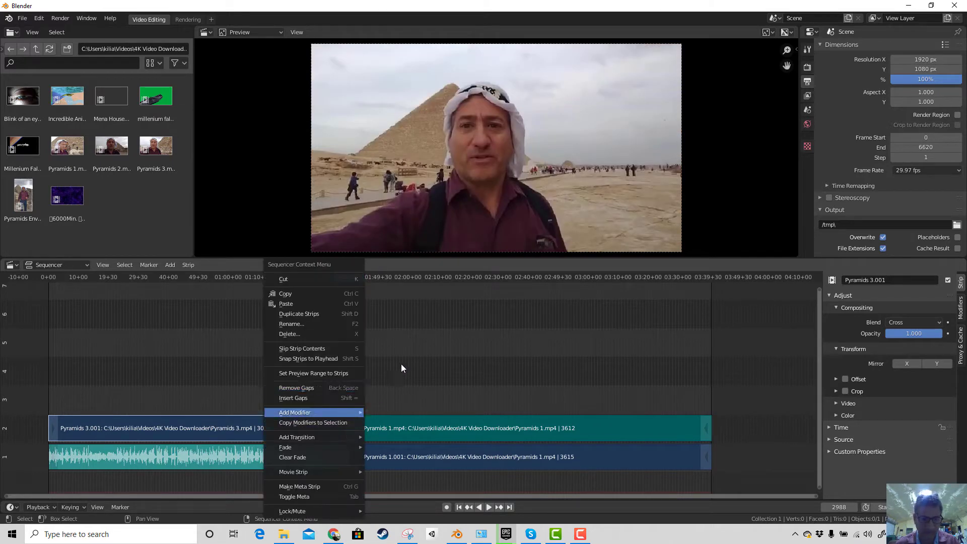
mouse_move(302, 412)
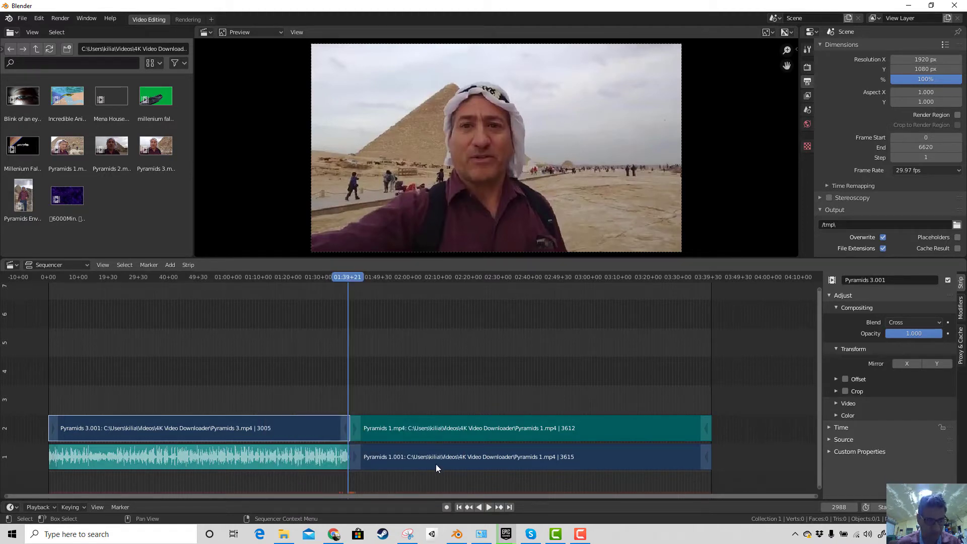
left_click(574, 535)
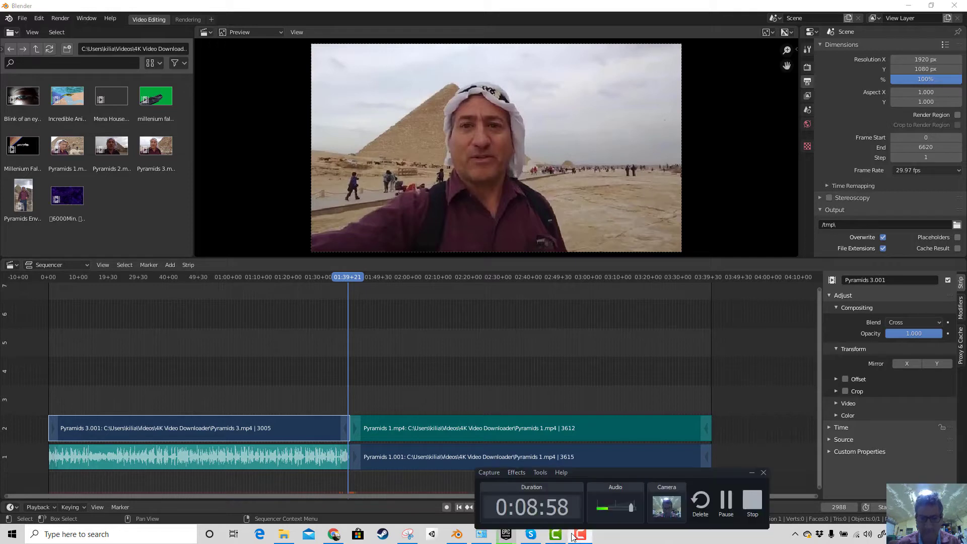
left_click(723, 507)
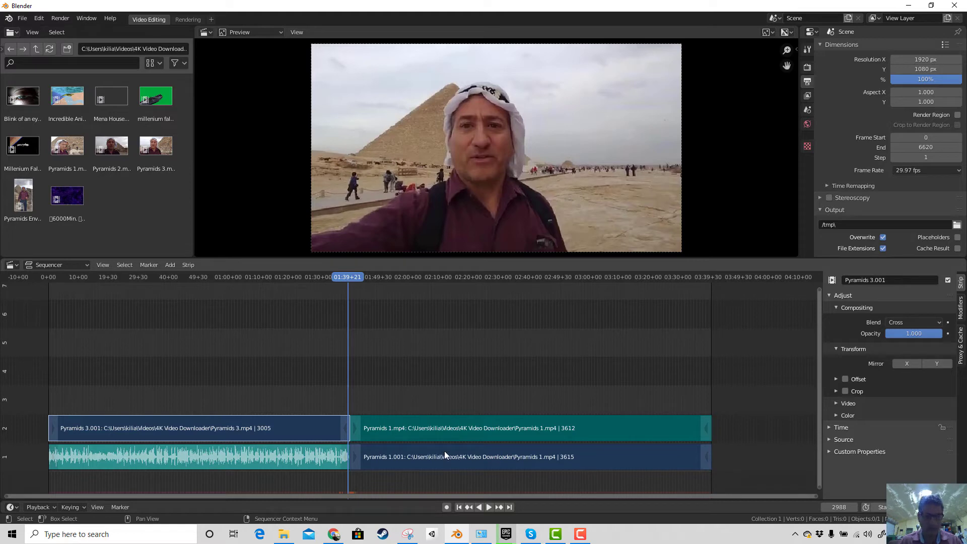
Move the Pyramids 1 audio and video strips to channels 4 and 3, starting about frame 2900, and select both clips' video strips.
left_click(455, 458)
left_click(464, 434)
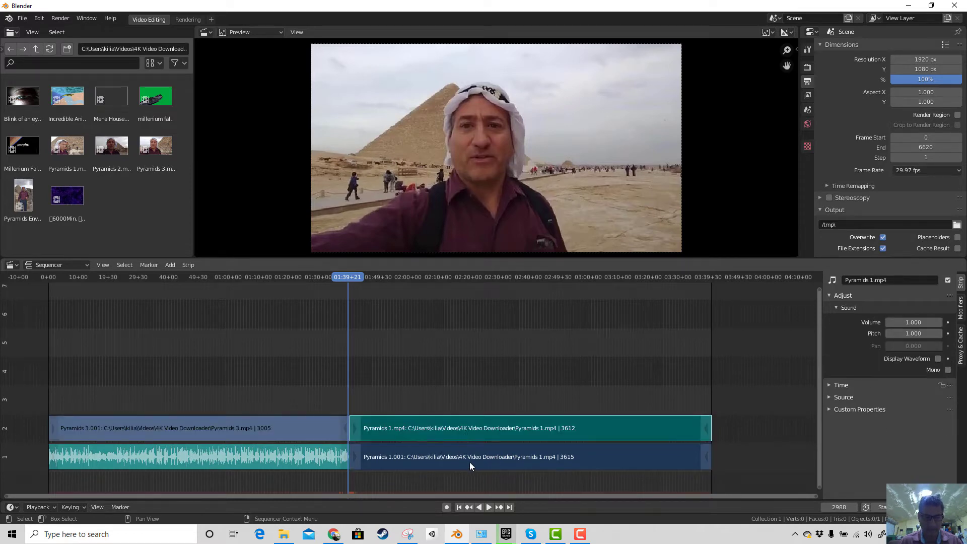
left_click_drag(467, 460, 458, 402)
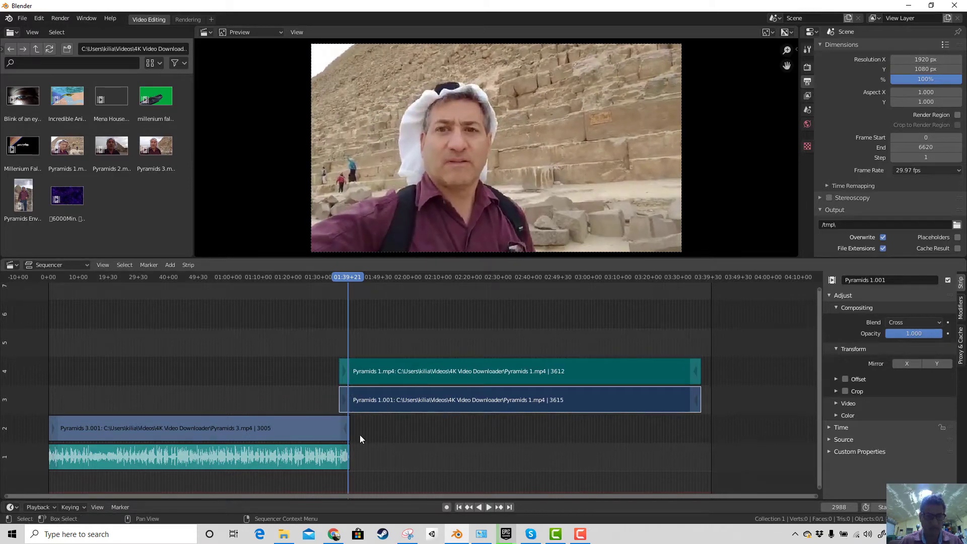
left_click(293, 428)
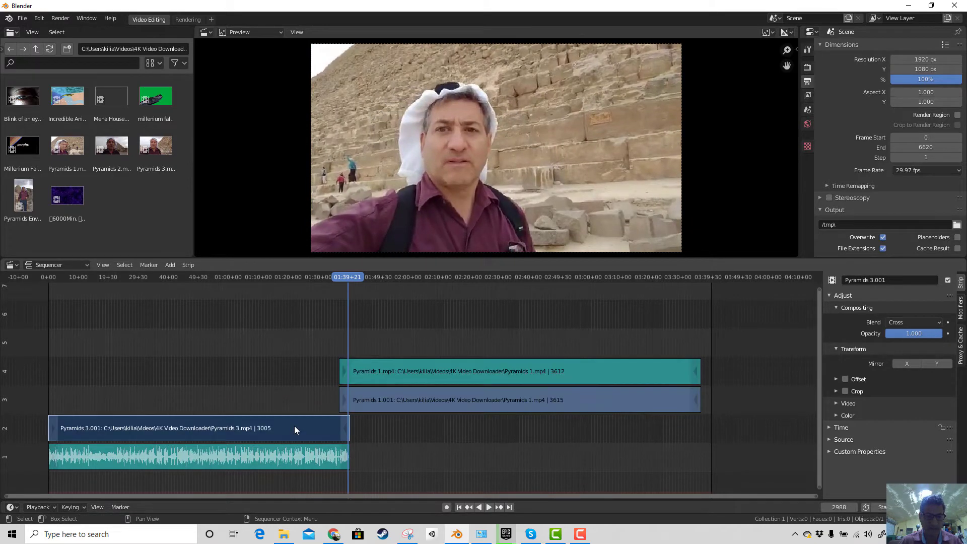
left_click(424, 398)
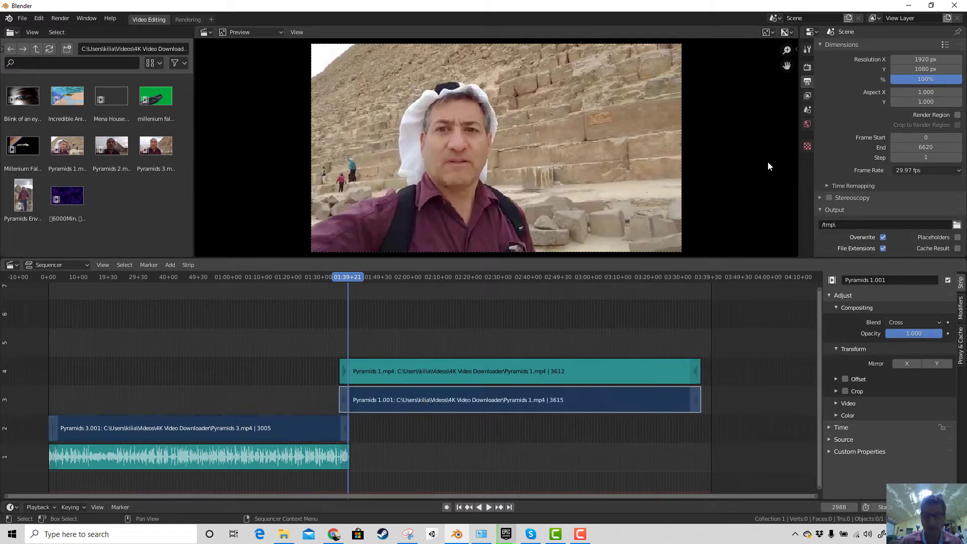
Show the preview area's sidebar with its view settings and hide it again.
left_click(794, 50)
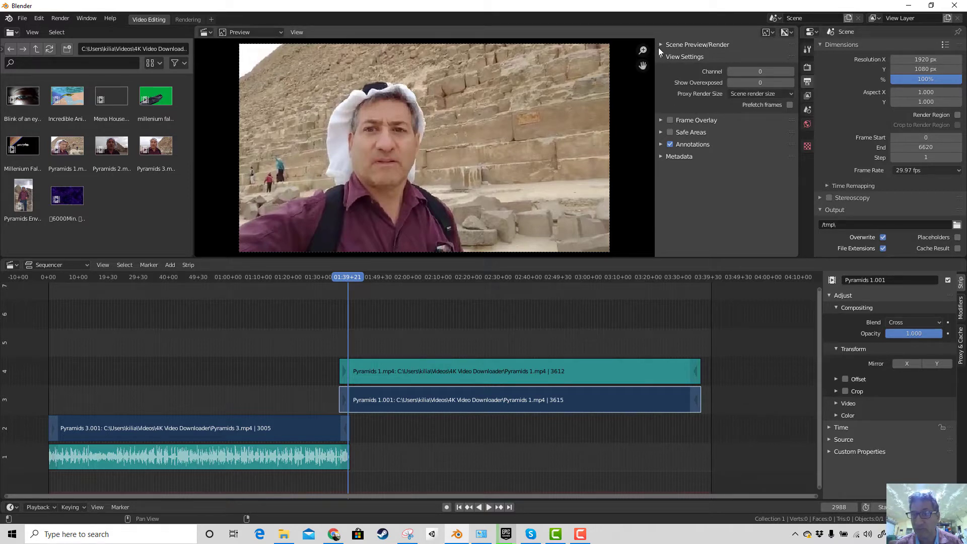
left_click_drag(653, 159, 806, 156)
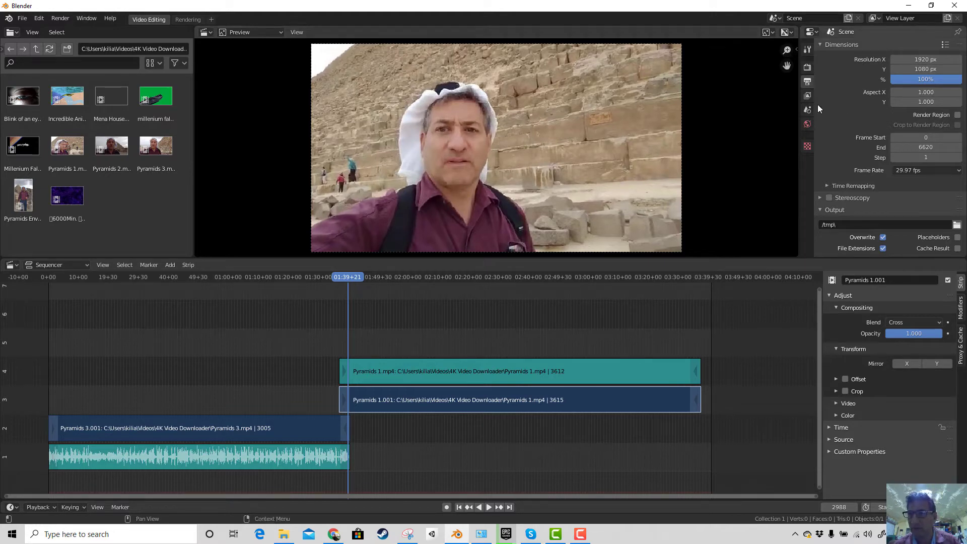
left_click(794, 49)
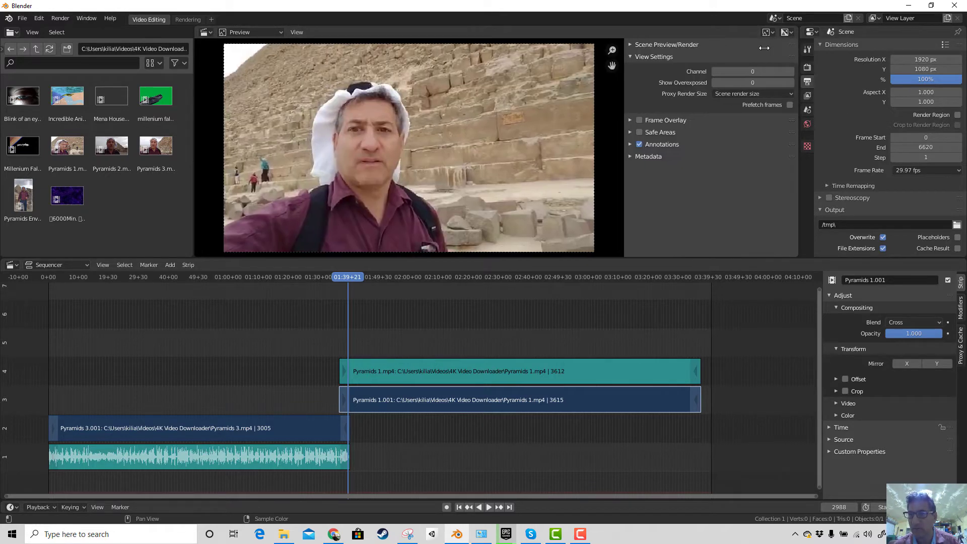
left_click_drag(764, 48, 963, 63)
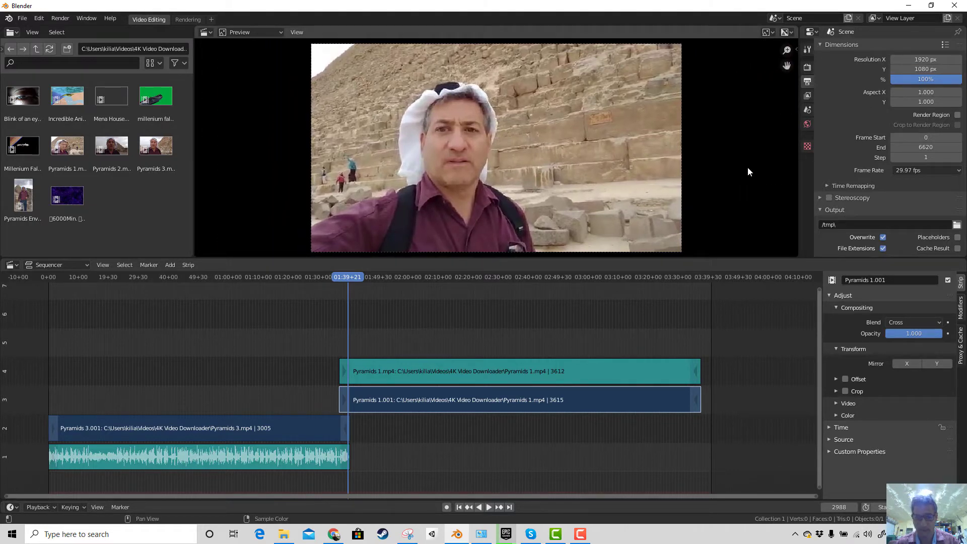
key("n")
key("n")
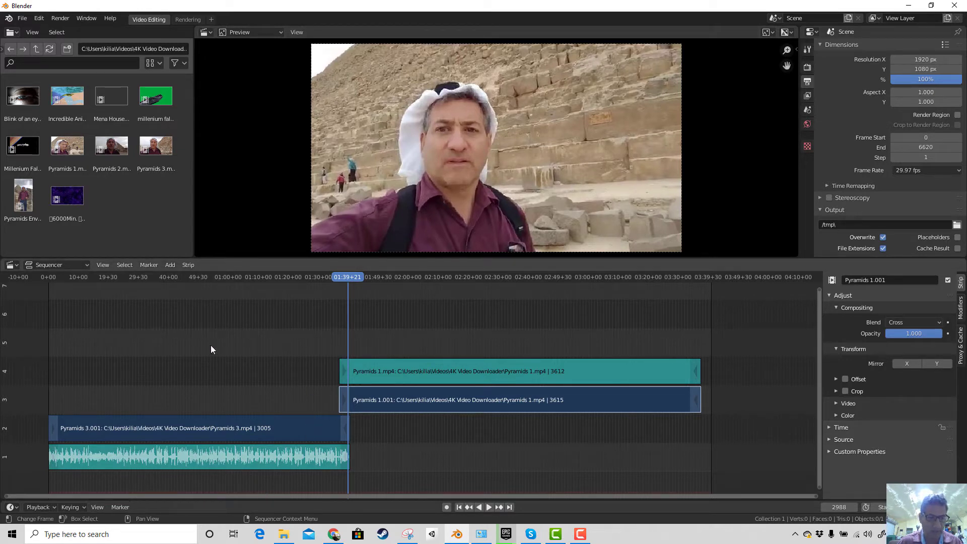
Add a Cross transition between the selected Pyramids 3 and Pyramids 1 video strips.
left_click(171, 264)
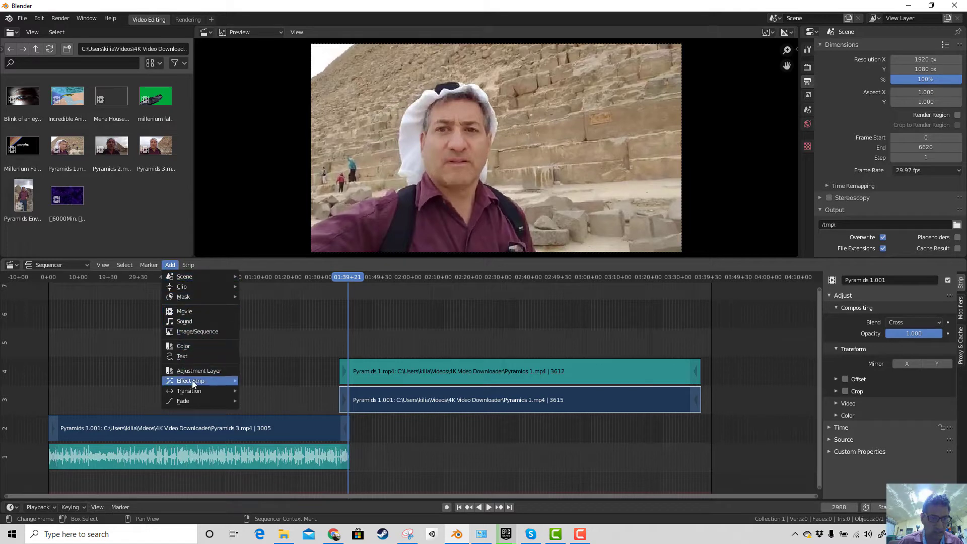
mouse_move(192, 381)
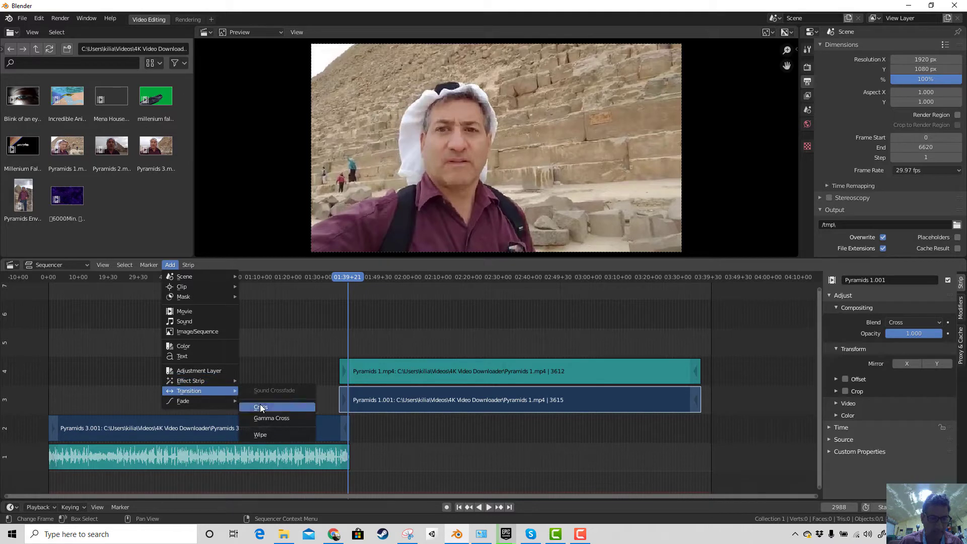
left_click(267, 406)
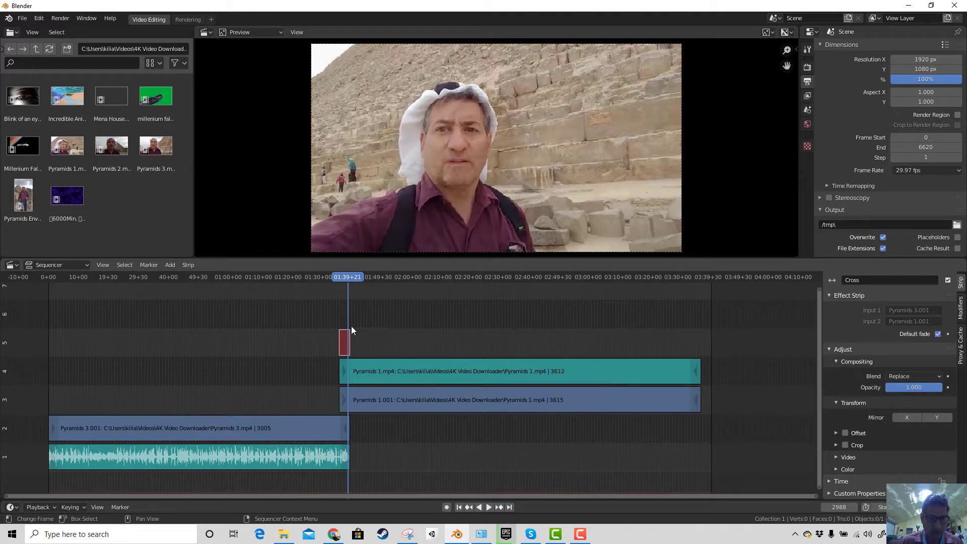
Play through the Cross transition twice, starting from just before the clips overlap, to check the blend.
left_click(340, 278)
key("space")
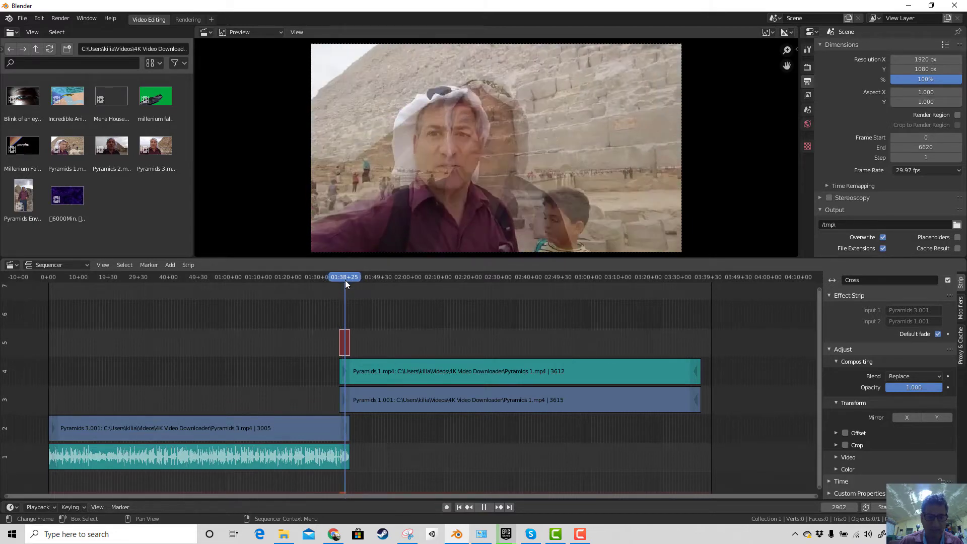
key("space")
left_click_drag(348, 282, 334, 280)
key("space")
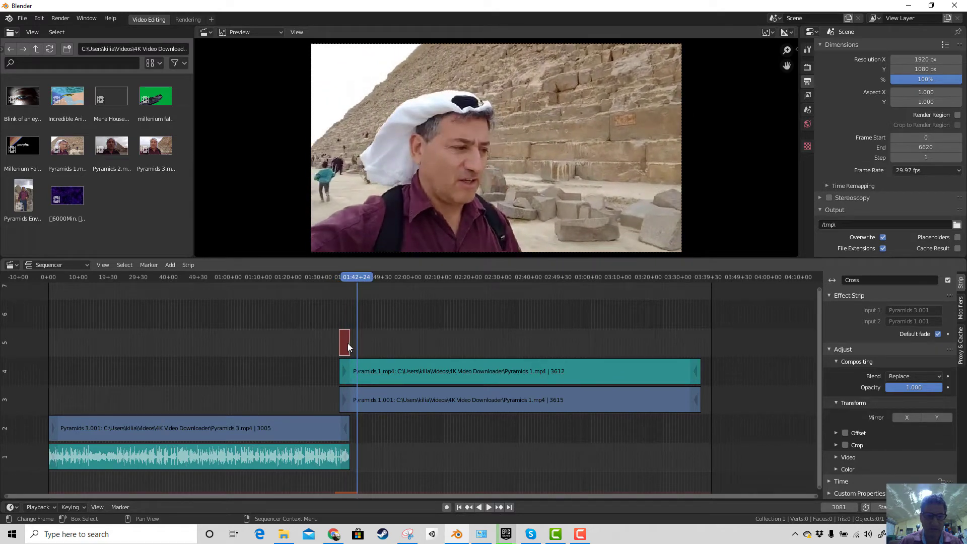
Slide the Pyramids 1 audio strip slightly later on channel 4.
left_click(360, 369)
key("g")
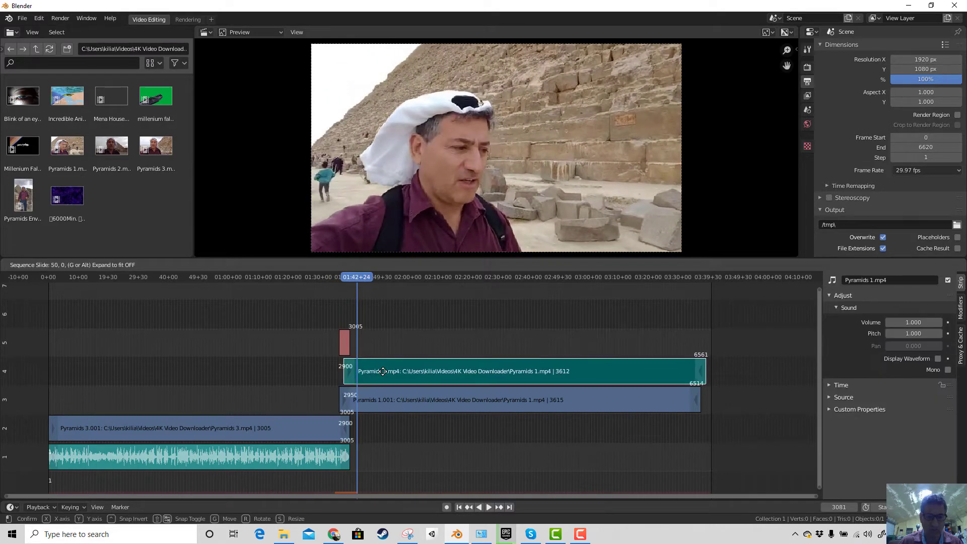
left_click(382, 373)
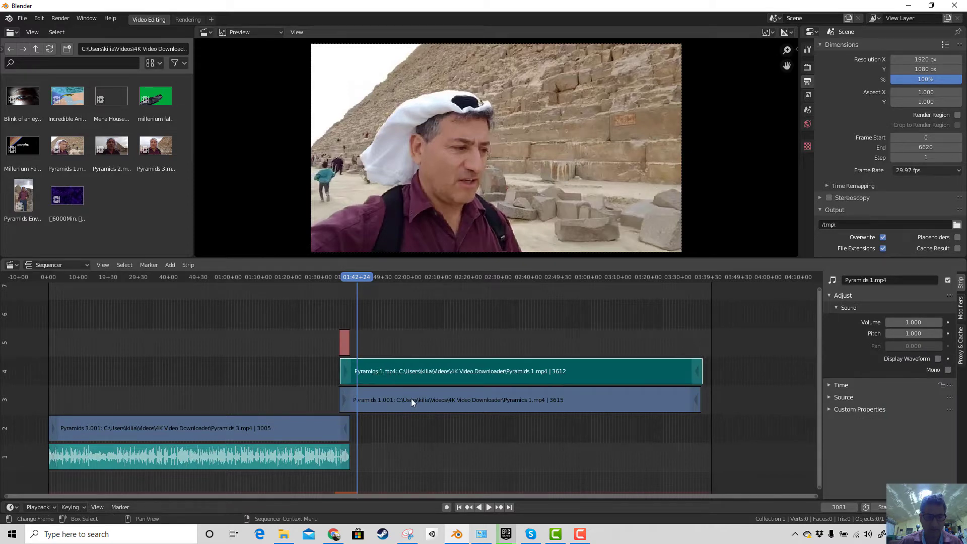
left_click(406, 394)
left_click(401, 370)
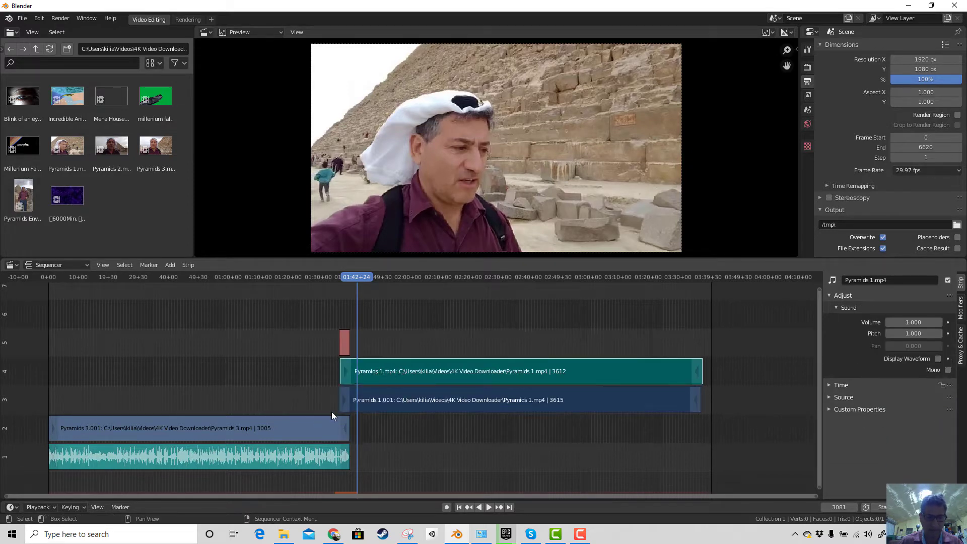
left_click(335, 427)
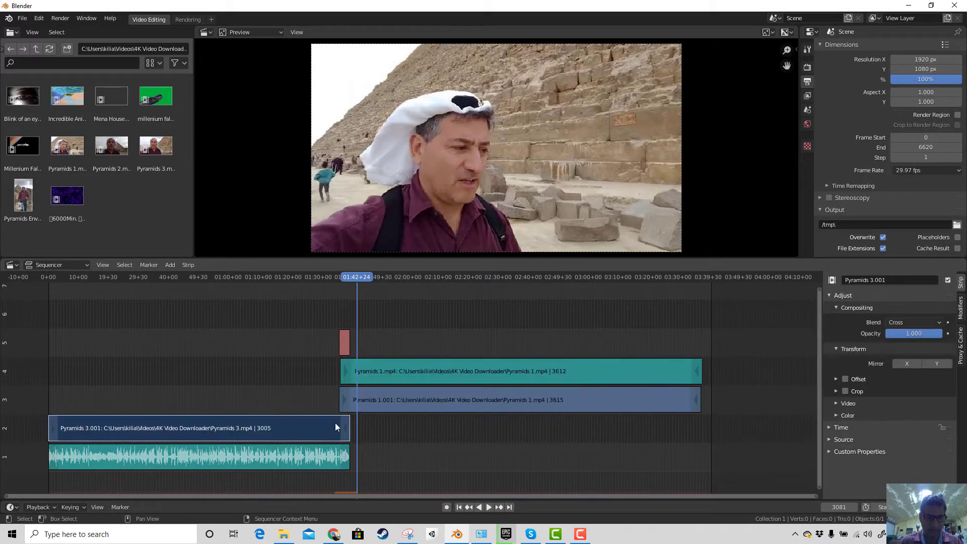
left_click(402, 401)
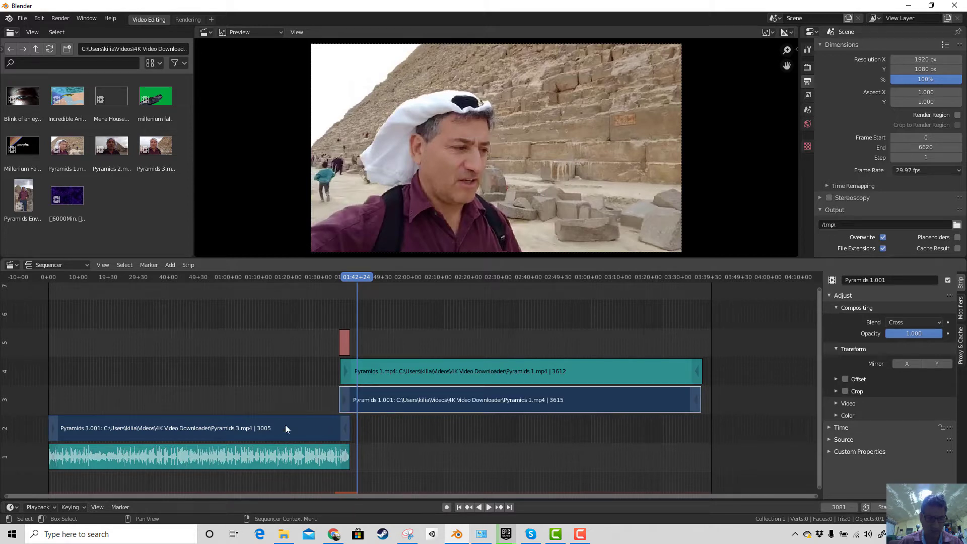
left_click(402, 370)
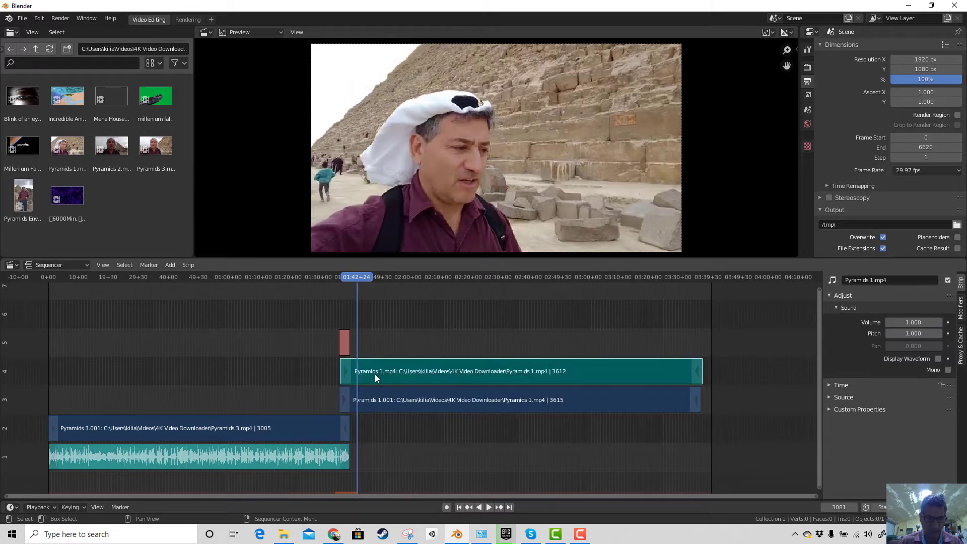
left_click(286, 434)
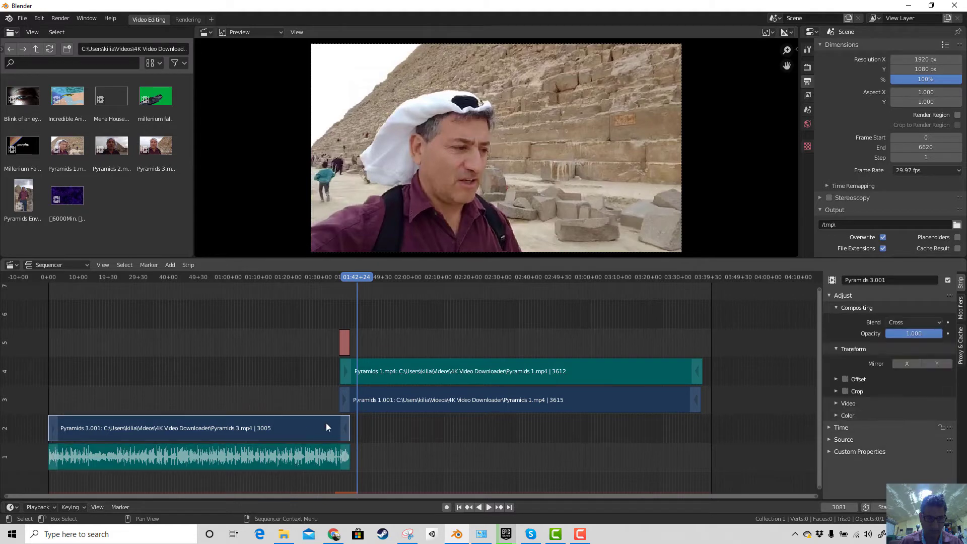
left_click(418, 403)
left_click(424, 368)
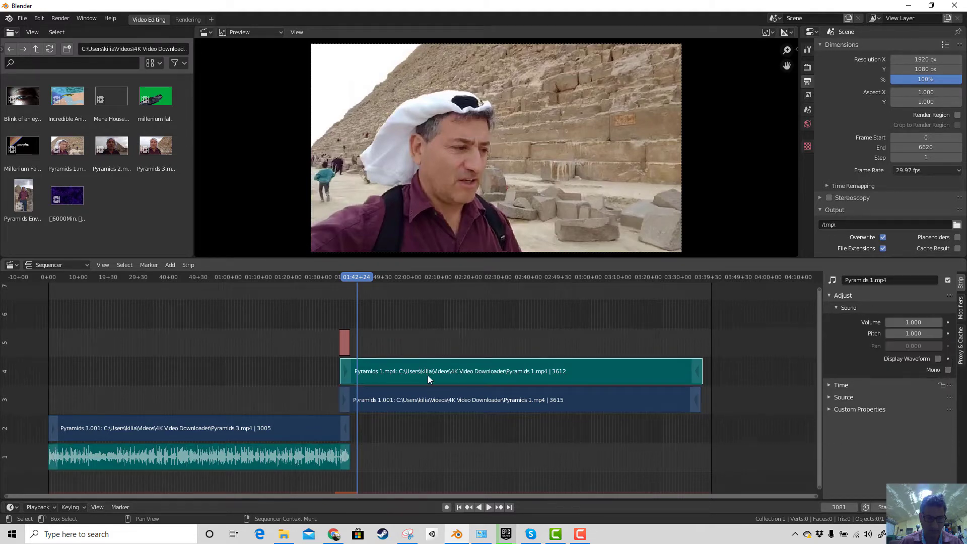
Slide the Pyramids 1 video and audio strips together slightly later, keeping a short overlap with Pyramids 3.
left_click(425, 393, "shift")
left_click(426, 379)
left_click(427, 395, "shift")
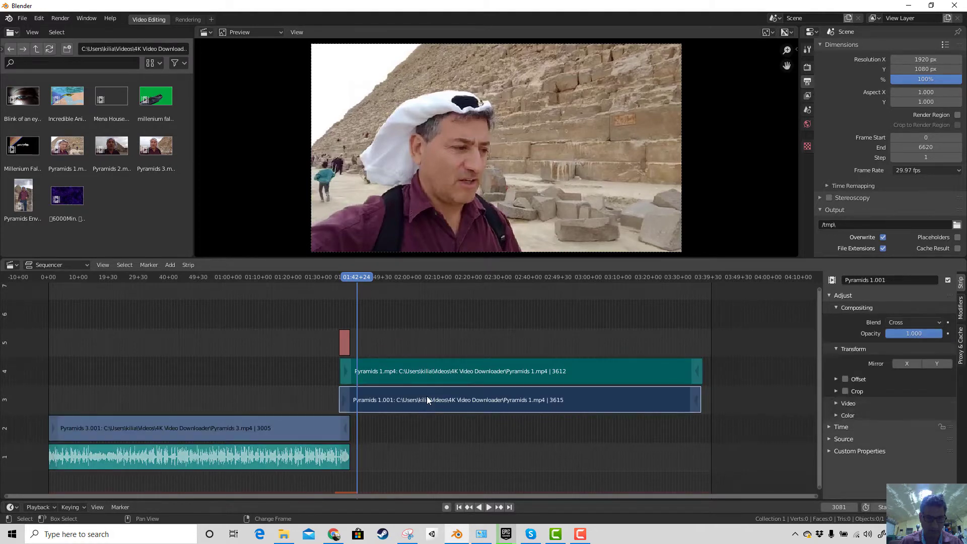
key("g")
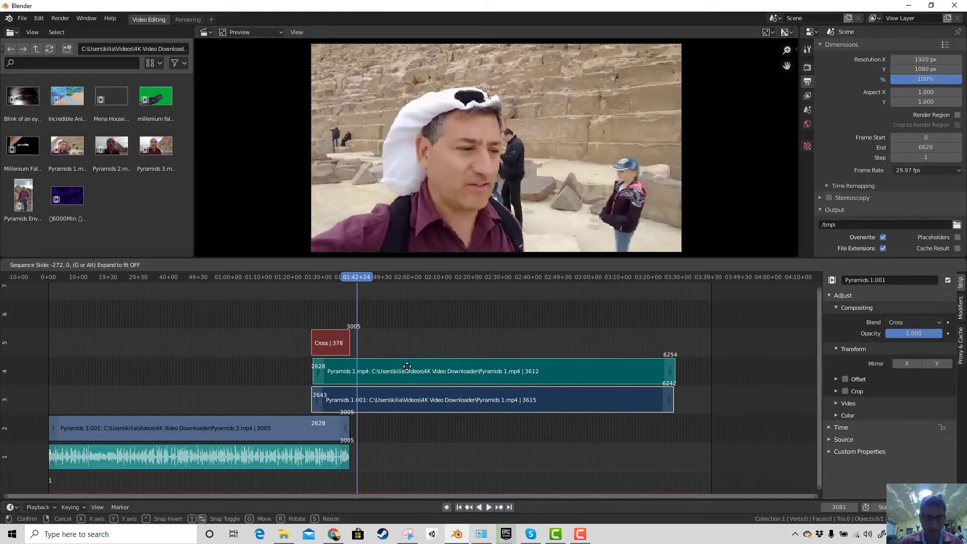
left_click(436, 386)
Delete the Cross transition strip on channel 5.
left_click(345, 341)
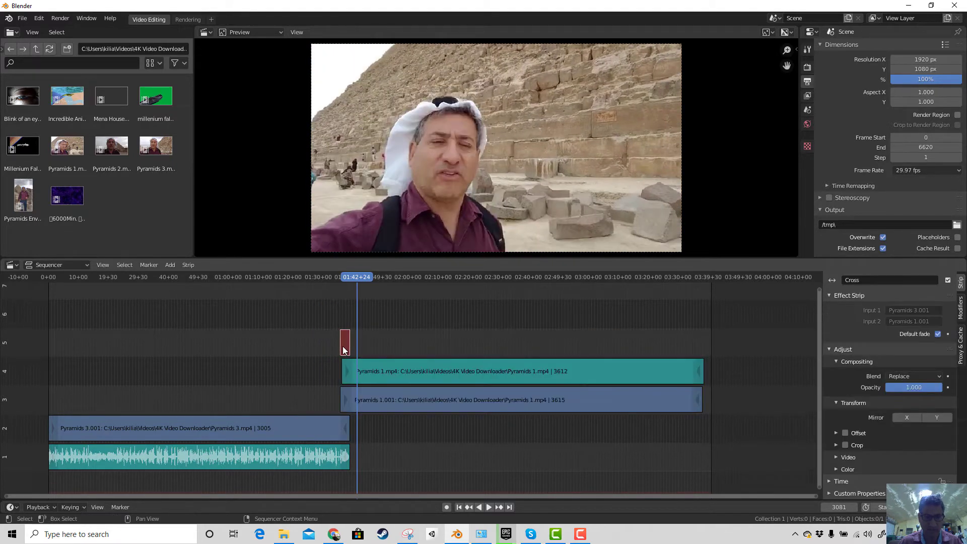
key("x")
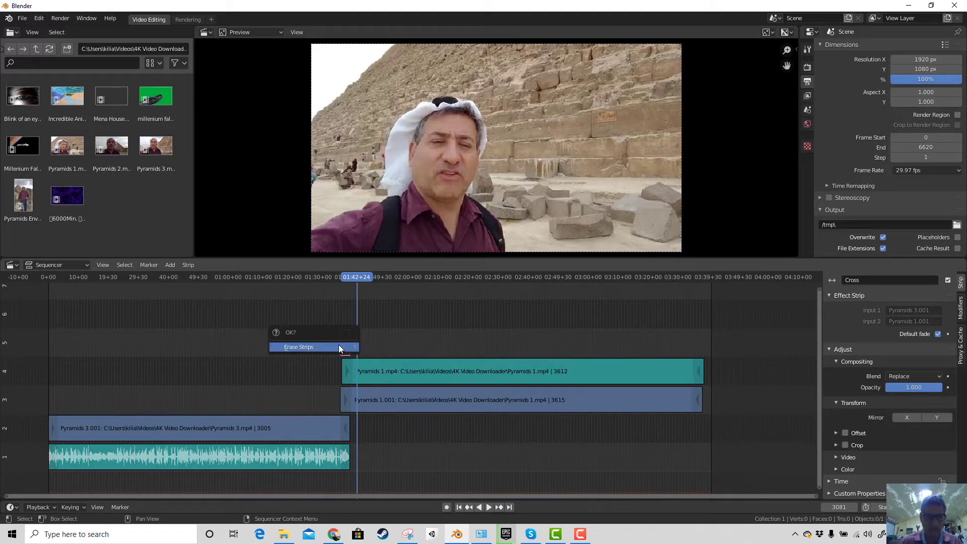
left_click(338, 344)
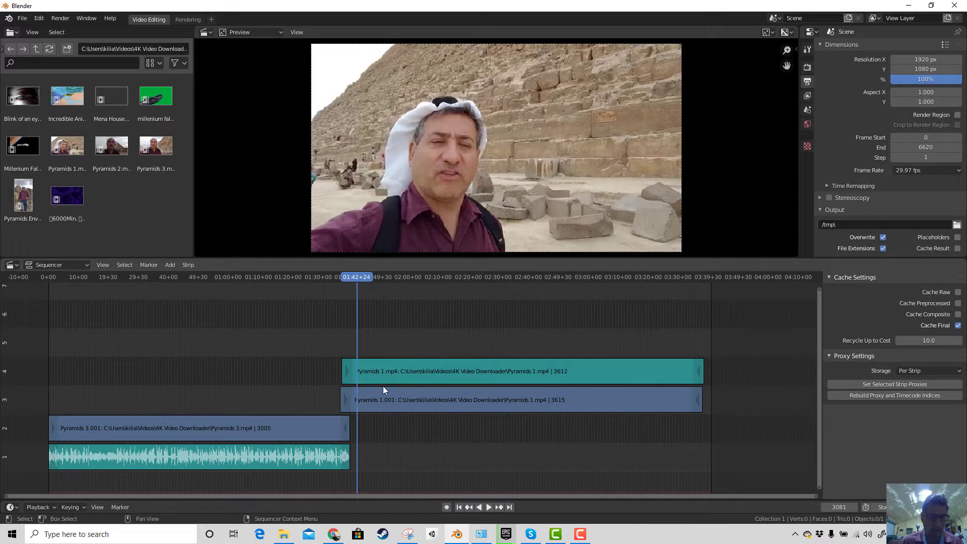
Add a Wipe transition between the Pyramids 3 and Pyramids 1 video strips.
left_click(310, 423)
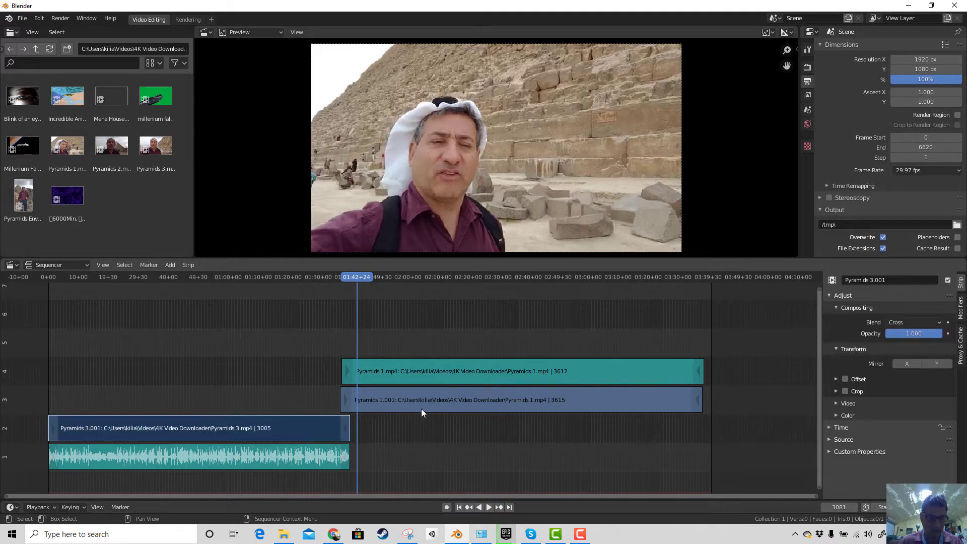
left_click(421, 406, "shift")
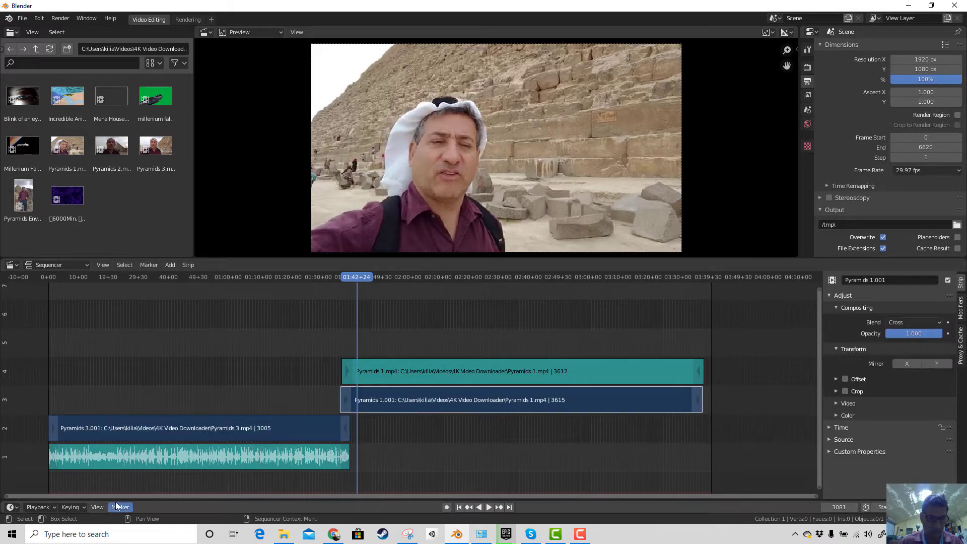
left_click(174, 265)
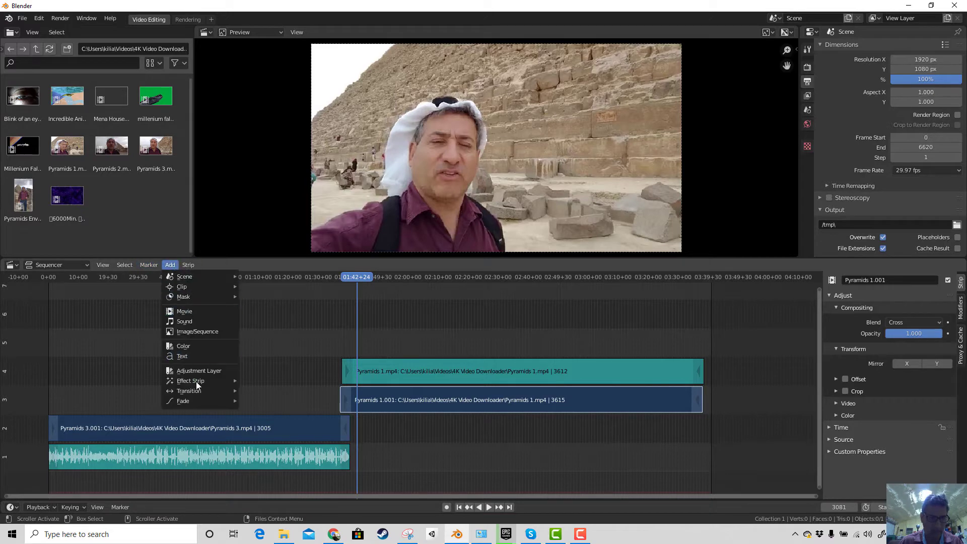
mouse_move(204, 390)
left_click(266, 432)
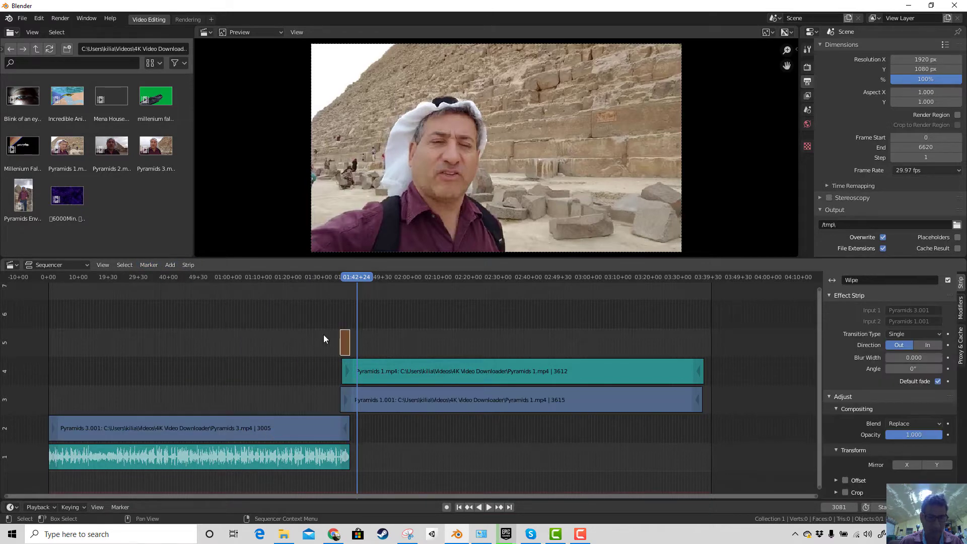
Play through the short overlap from just before it starts to check the Wipe.
mouse_move(356, 280)
left_mouse_down()
mouse_move(328, 283)
mouse_move(340, 287)
left_mouse_up()
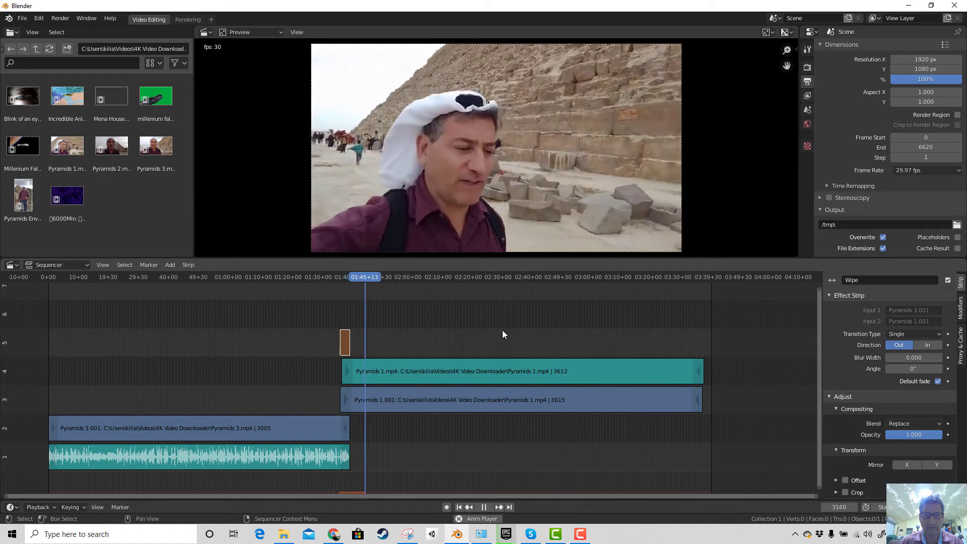
key("space")
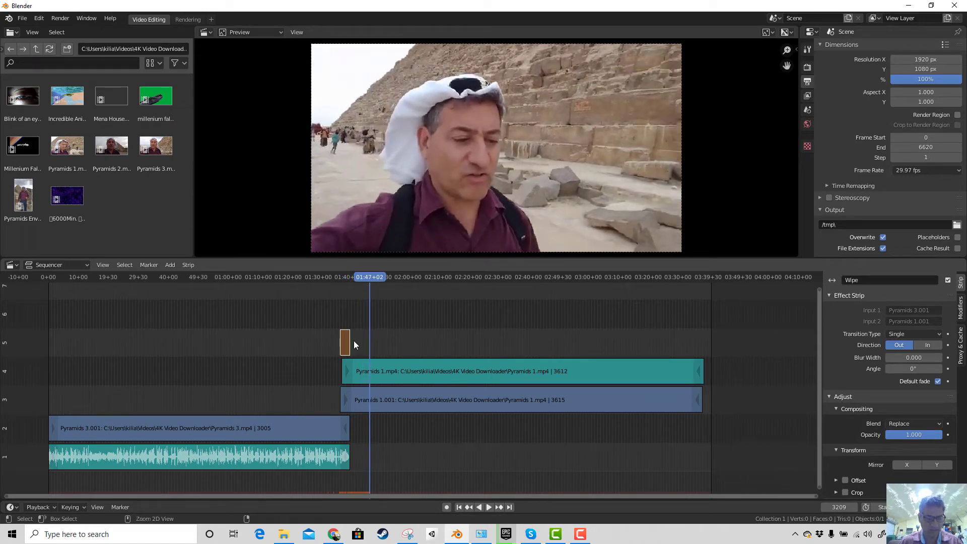
Undo the transition and strip-move edits until Pyramids 1 sits directly after Pyramids 3 on channels 1 and 2.
key("ctrl+z")
key("ctrl+z")
key("ctrl+z")
key("ctrl+z")
key("ctrl+z")
key("ctrl+z")
key("ctrl+z")
key("ctrl+z")
key("ctrl+z")
key("ctrl+z")
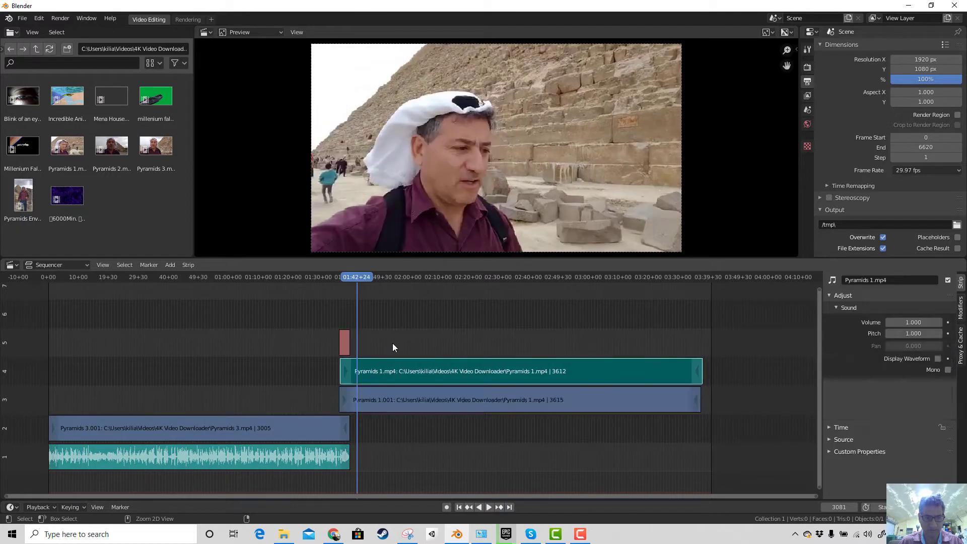
key("ctrl+z")
key("ctrl+z")
key("ctrl+z")
key("ctrl+z")
key("ctrl+z")
key("ctrl+z")
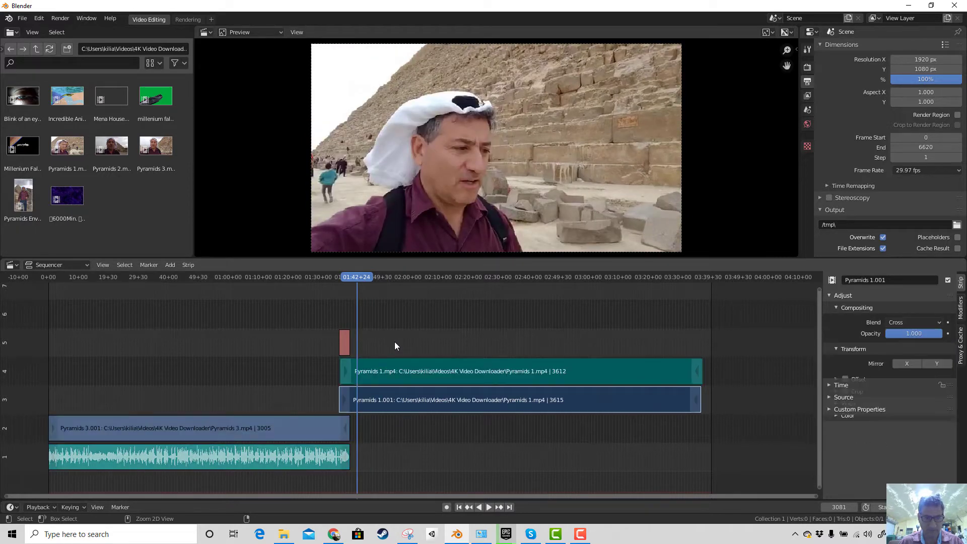
key("ctrl+z")
key("ctrl+z")
key("ctrl+z")
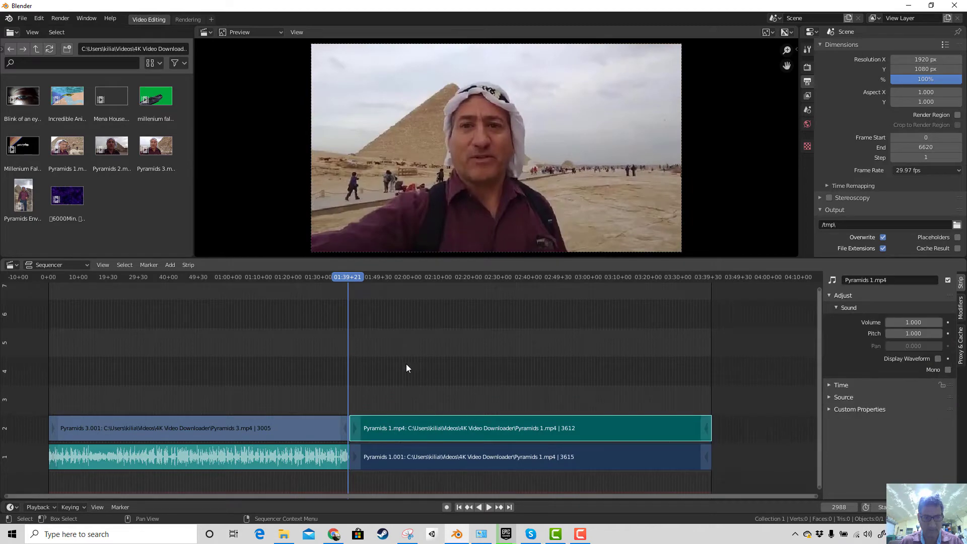
Move the Pyramids 1 video and audio strips together to channels 3 and 4, overlapping the end of Pyramids 3.
left_click(416, 450)
left_click(418, 435, "shift")
left_click_drag(416, 458, 404, 399)
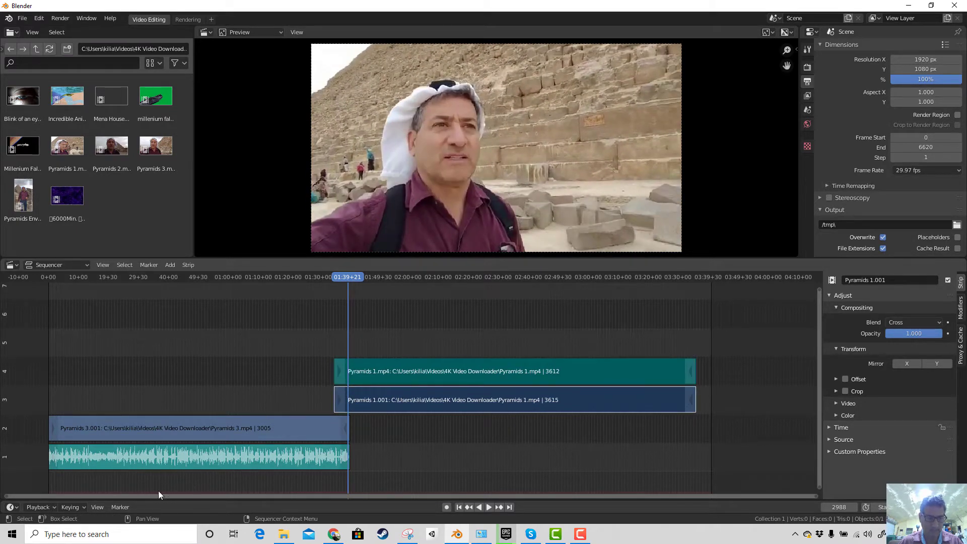
Try to add a Wipe transition with the Pyramids 1 video and audio strips still selected.
left_click(166, 265)
mouse_move(192, 392)
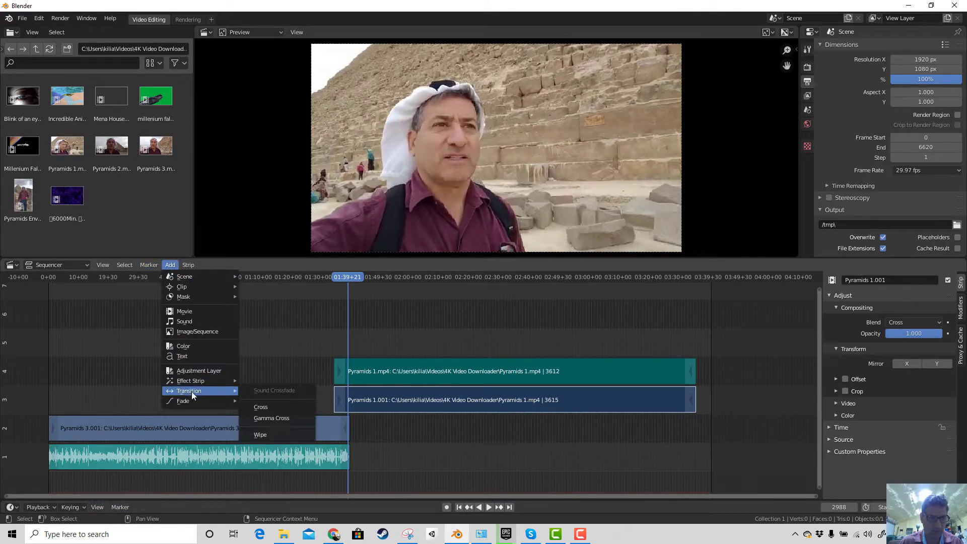
left_click(265, 435)
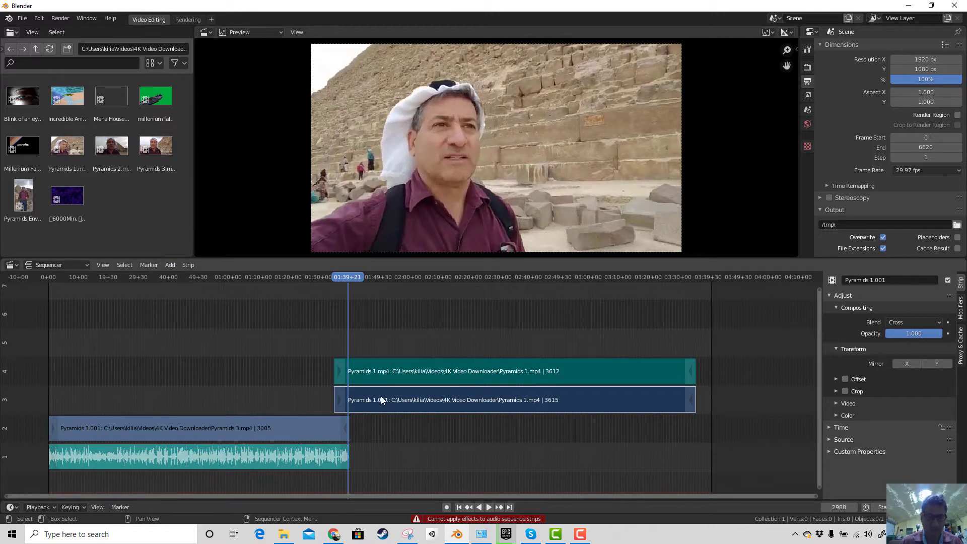
Select only the Pyramids 3 and Pyramids 1 video strips and add a Wipe transition between them.
left_click(280, 431)
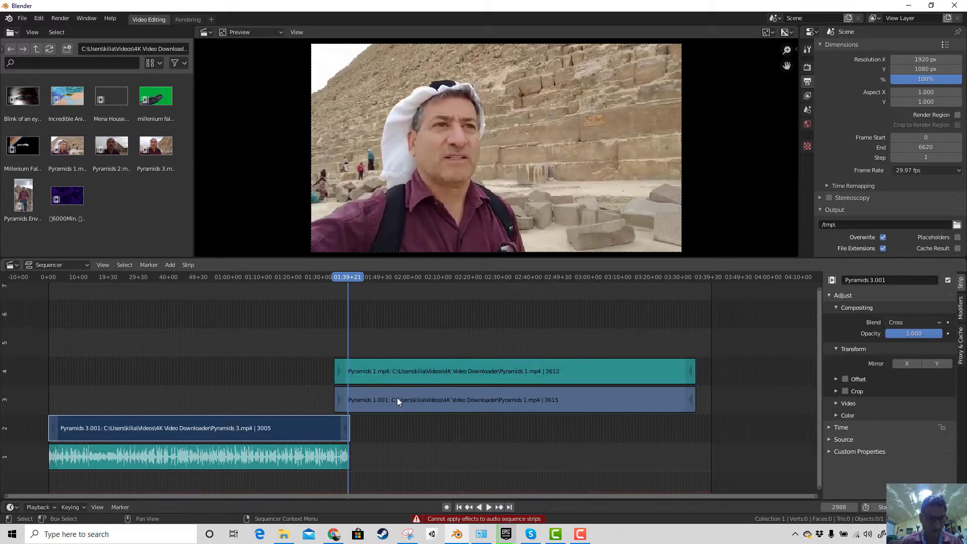
left_click(398, 395)
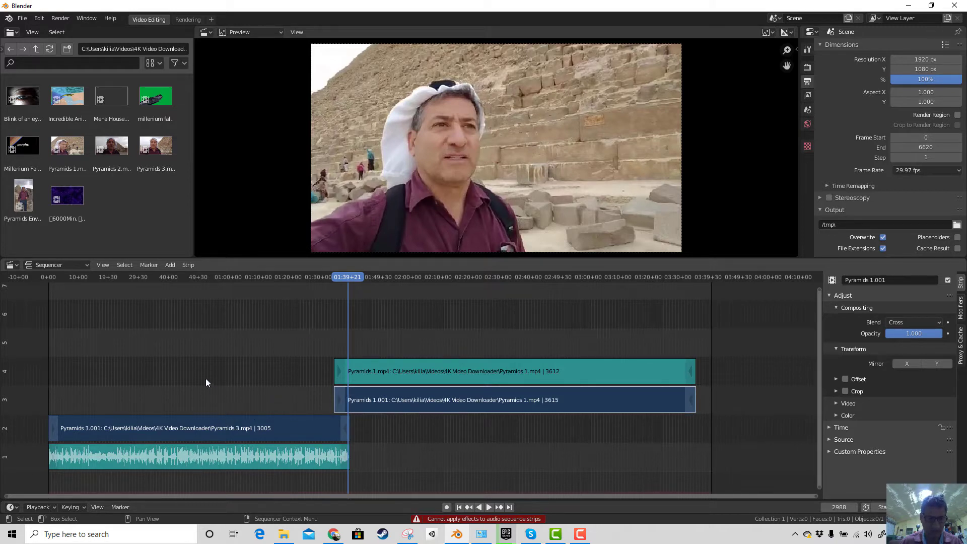
left_click(166, 263)
mouse_move(203, 392)
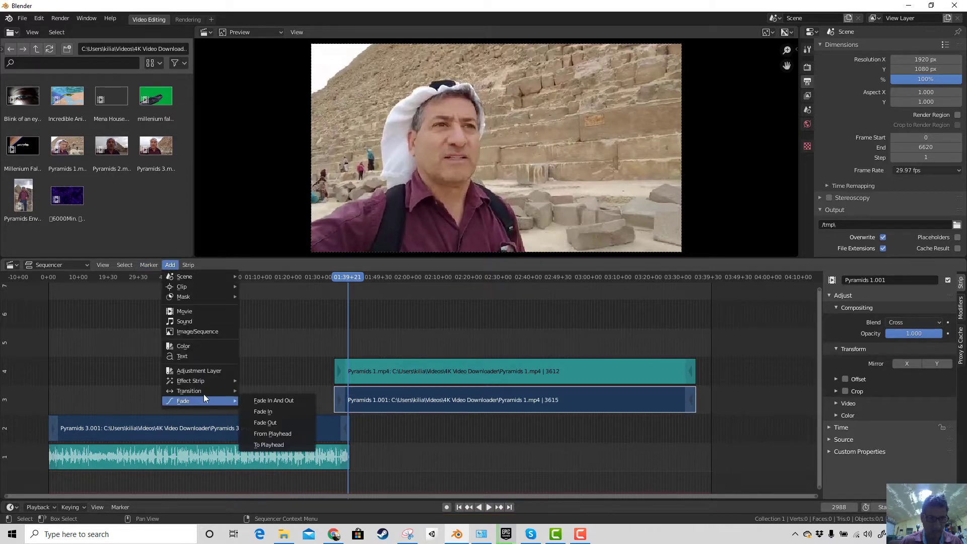
left_click(267, 435)
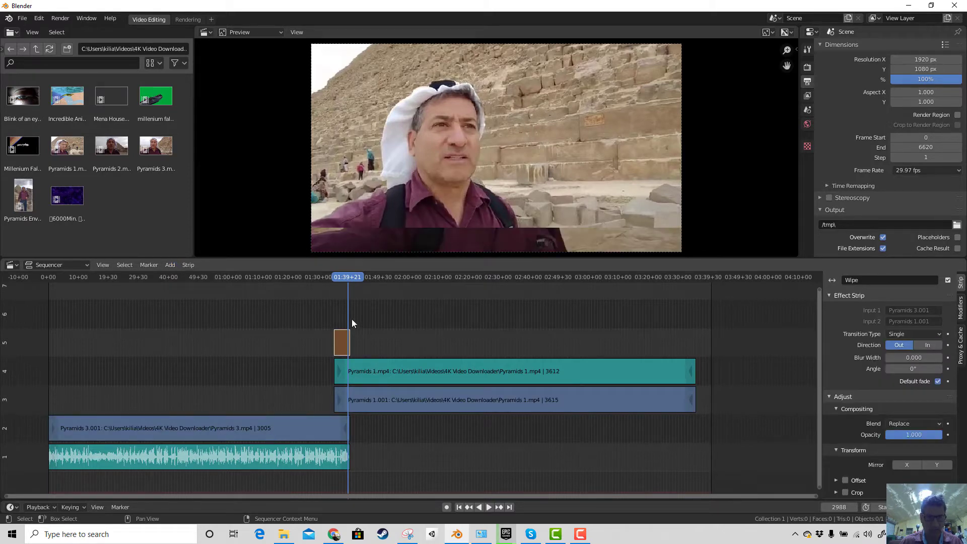
Play and scrub through the overlap to preview the Single type Wipe.
key("space")
mouse_move(346, 275)
left_mouse_down()
mouse_move(332, 268)
mouse_move(344, 269)
left_mouse_up()
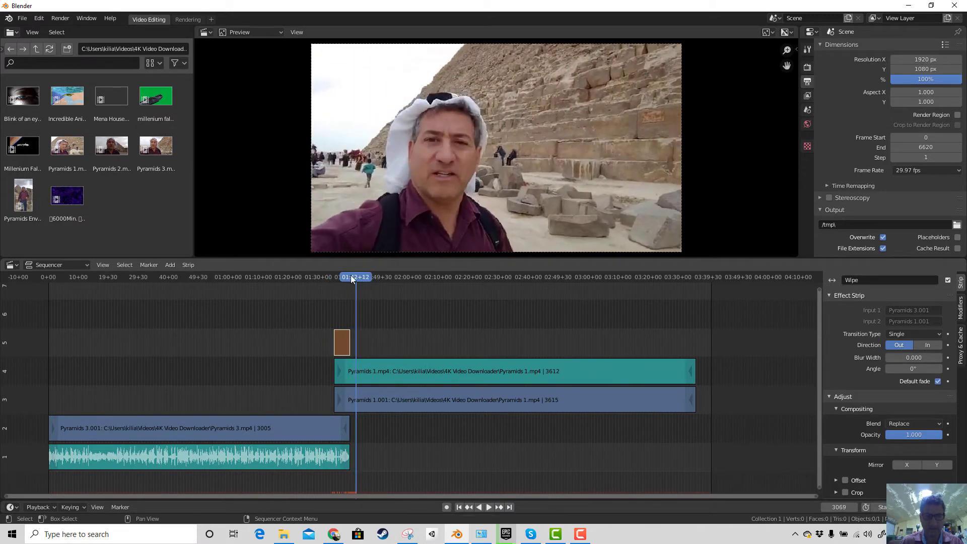
left_click_drag(350, 274, 338, 275)
key("space")
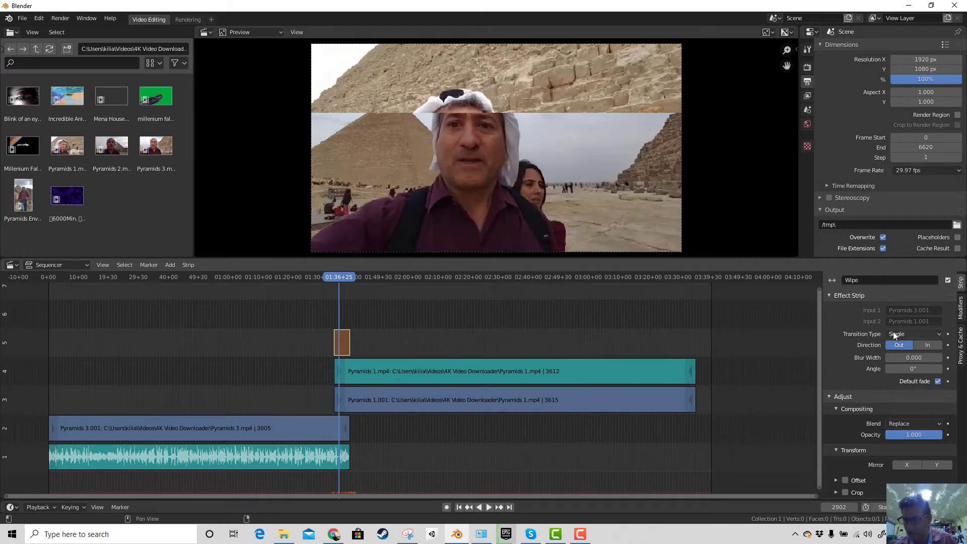
Set the Wipe's transition type to Double and preview it across the overlap.
left_click(912, 331)
left_click(902, 354)
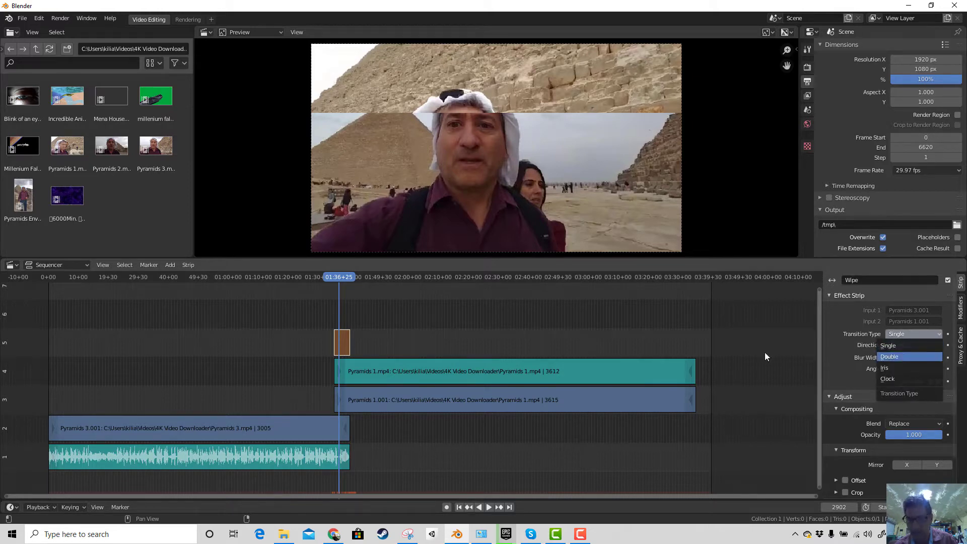
mouse_move(339, 280)
left_mouse_down()
mouse_move(329, 279)
mouse_move(348, 279)
mouse_move(343, 272)
left_mouse_up()
key("space")
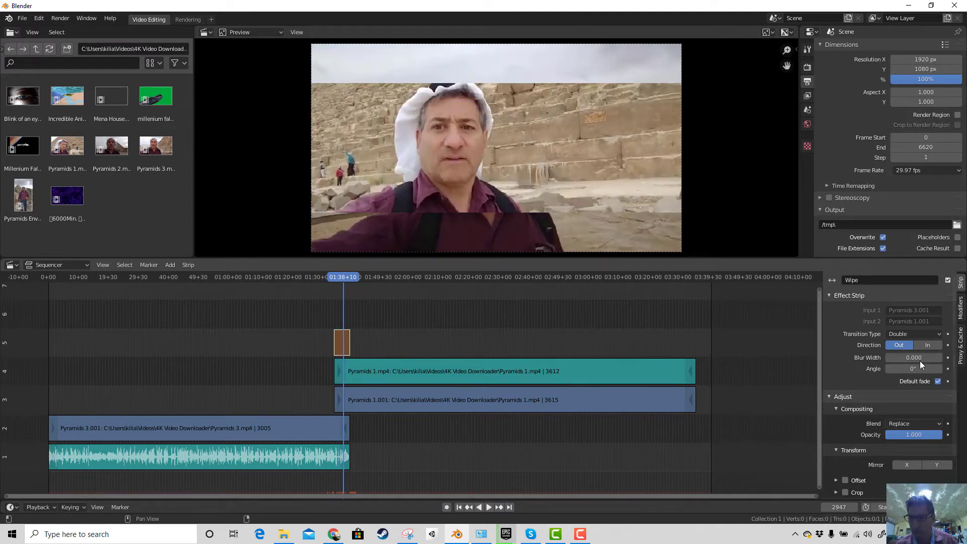
Set the Wipe's transition type to Iris and scrub back through the overlap to preview it.
left_click(931, 334)
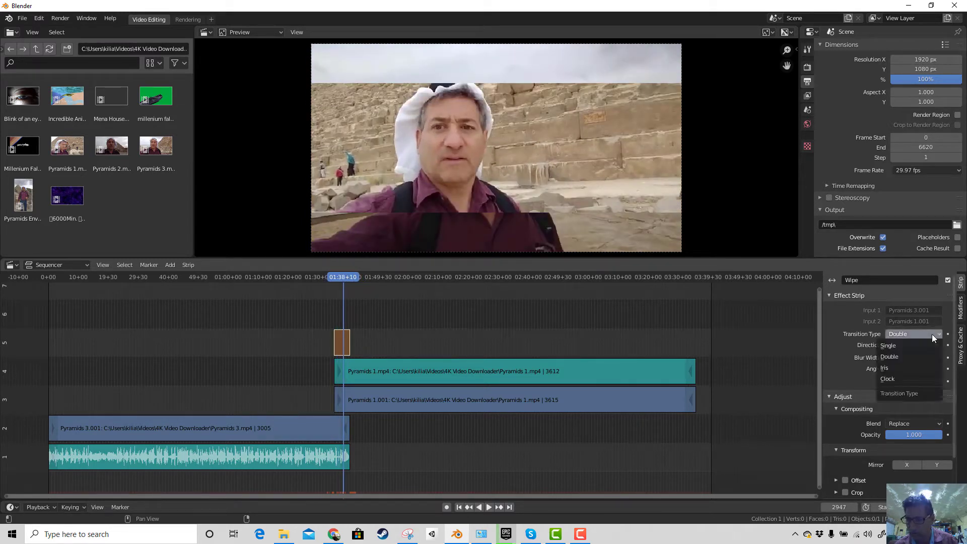
left_click(901, 366)
left_click_drag(345, 283, 326, 272)
key("space")
key("space")
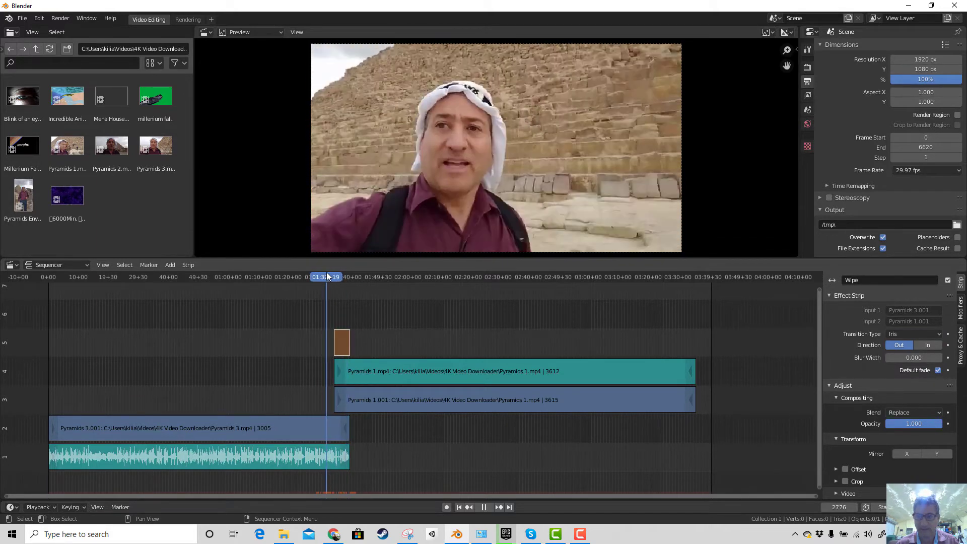
Set the Wipe's transition type to Clock and play through the overlap from before it starts.
left_click(919, 333)
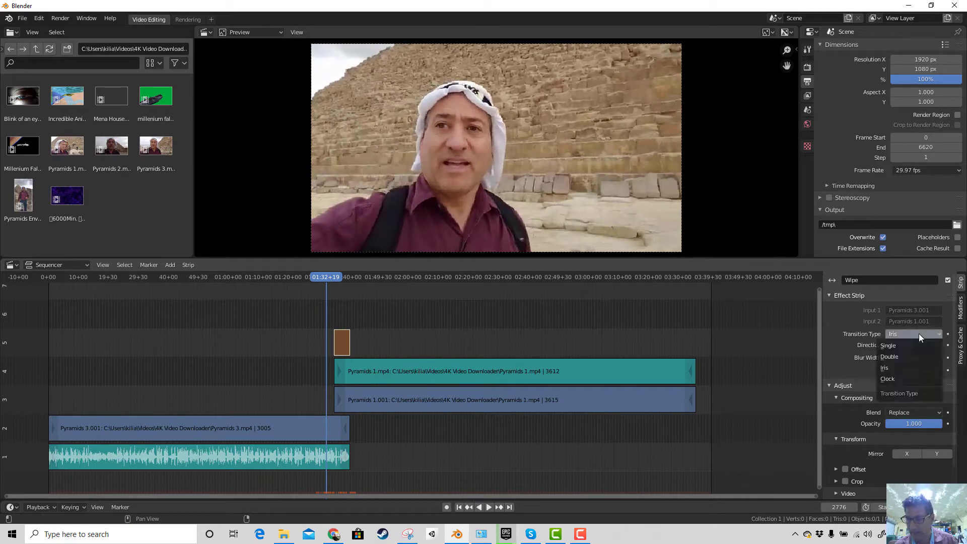
left_click(907, 378)
key("space")
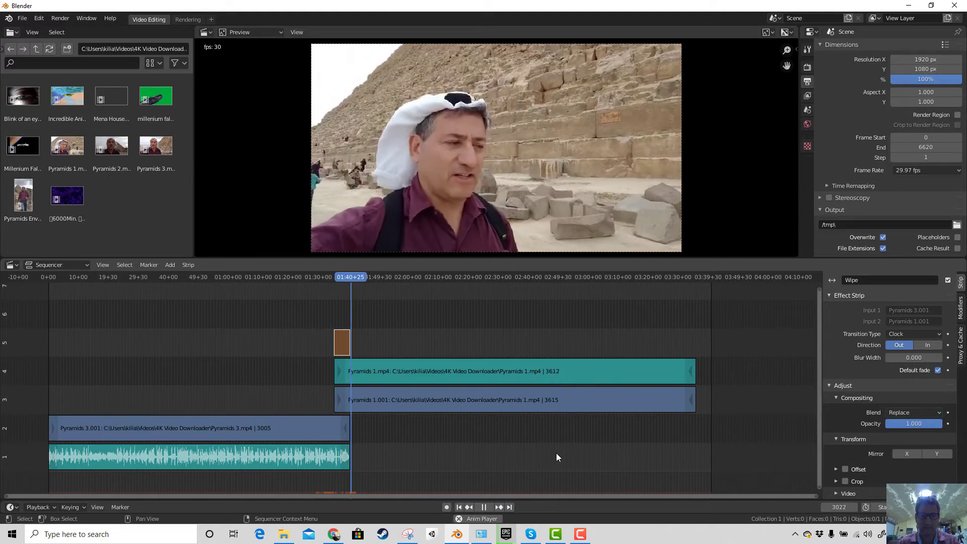
Stop the playback and set the Wipe's transition type back to Single.
key("space")
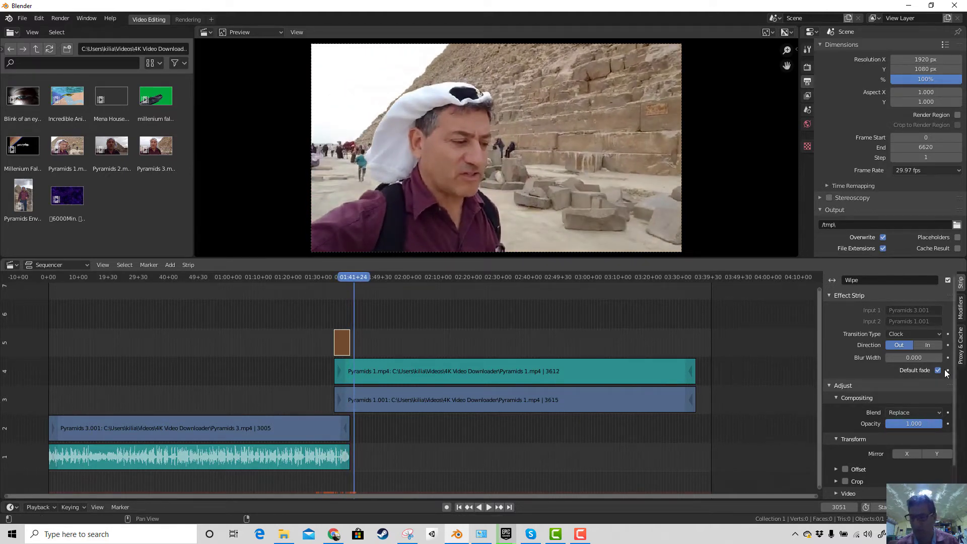
left_click(938, 333)
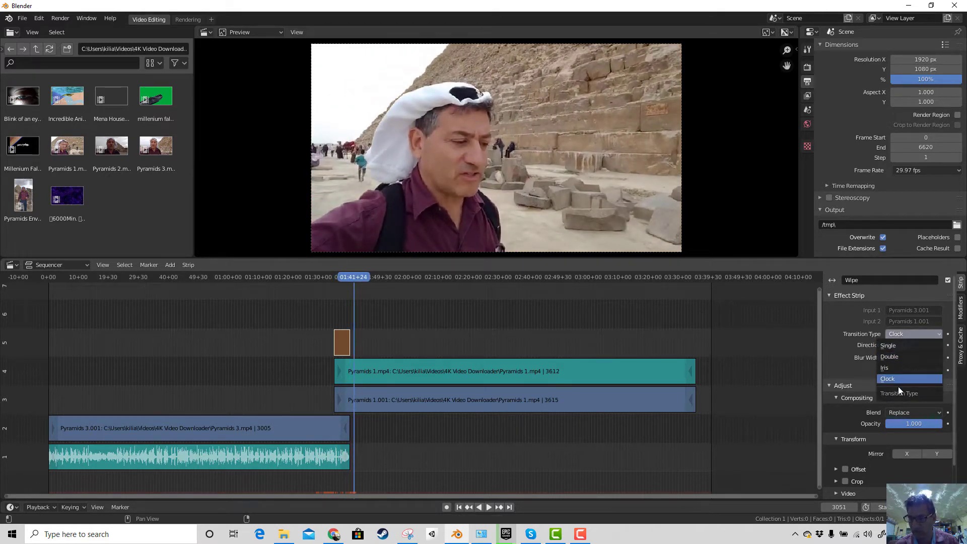
left_click(901, 345)
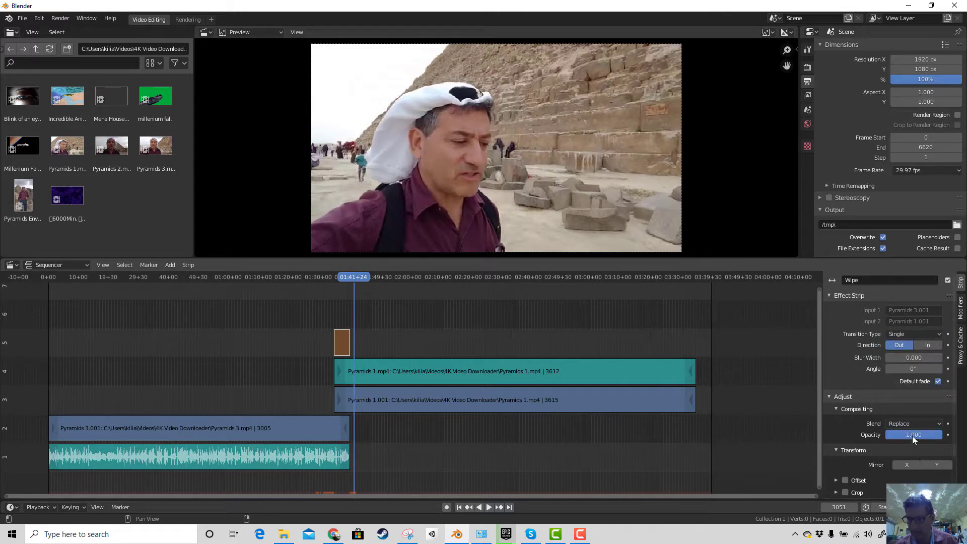
left_click(918, 424)
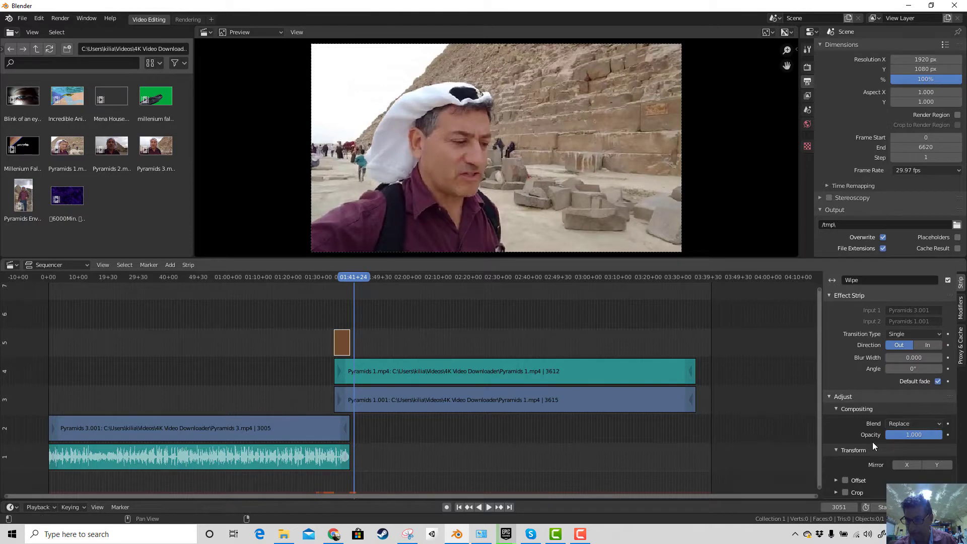
scroll(782, 451, "down", 2)
scroll(781, 447, "up", 2)
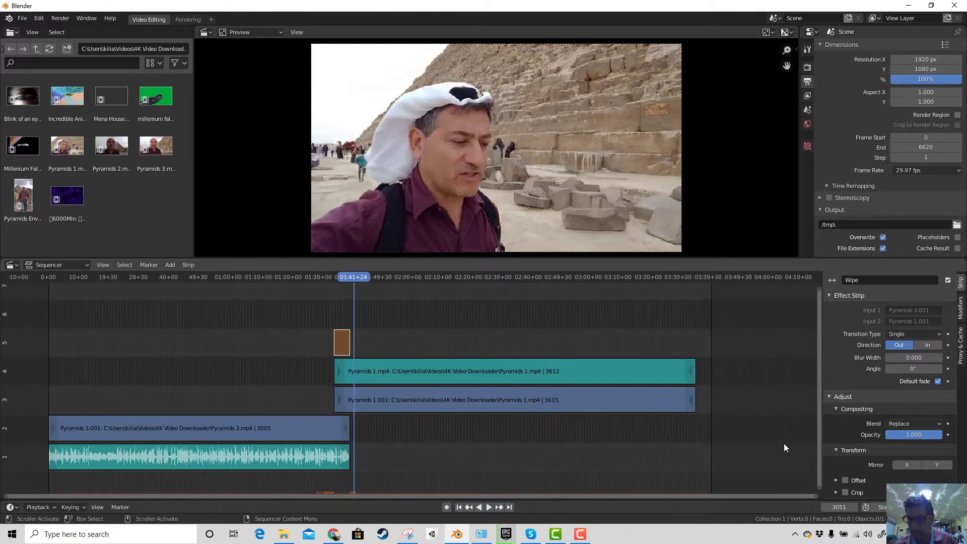
Replace the Wipe strip with a Cross transition between the Pyramids 3 and Pyramids 1 video strips.
scroll(783, 443, "up", 1)
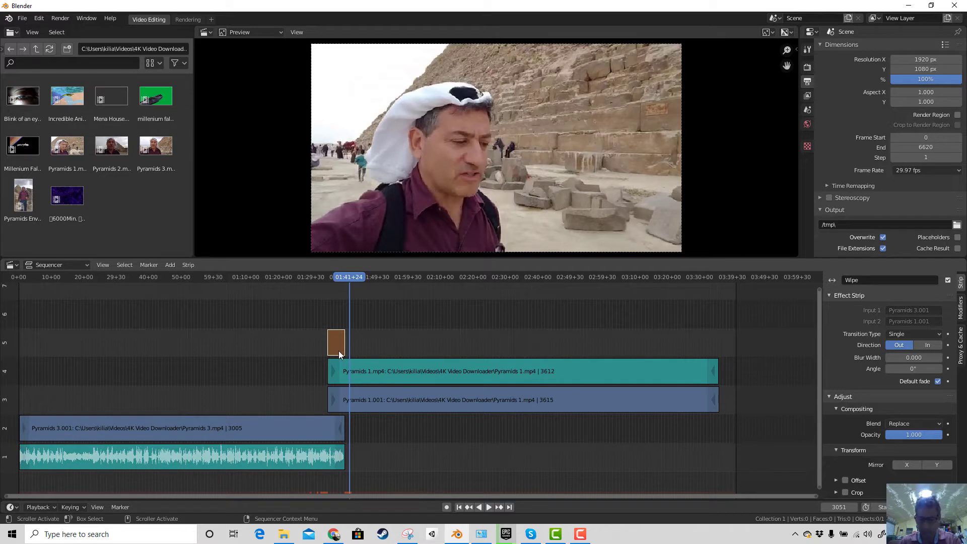
key("x")
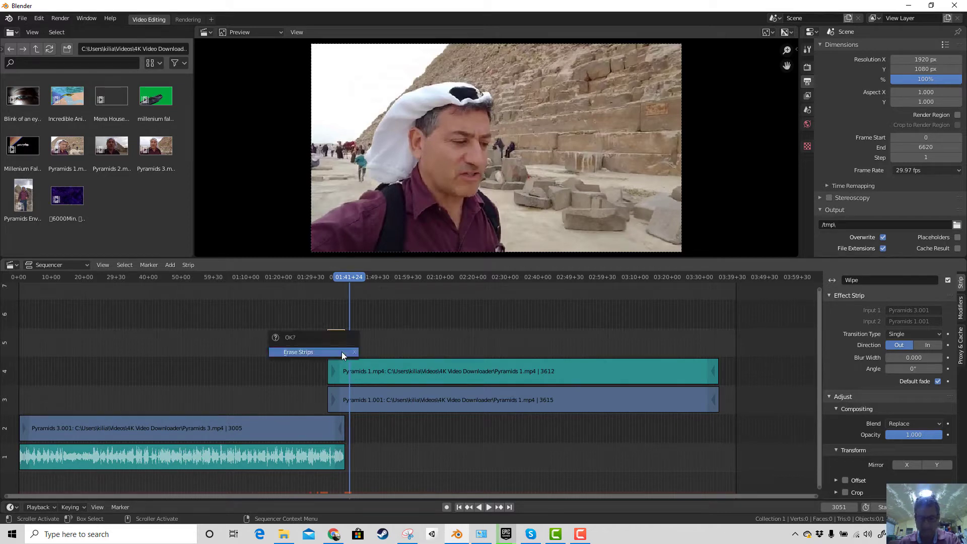
left_click(339, 353)
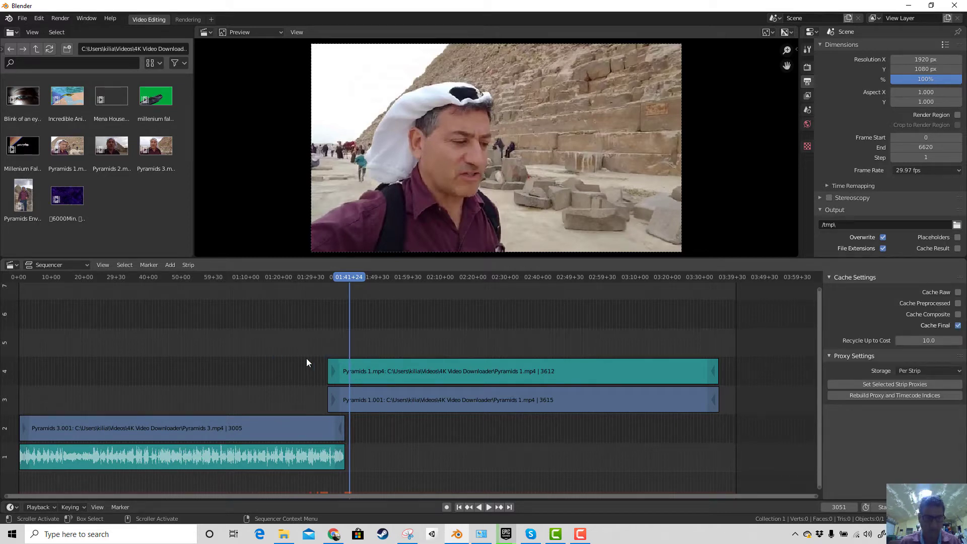
left_click(170, 266)
mouse_move(200, 382)
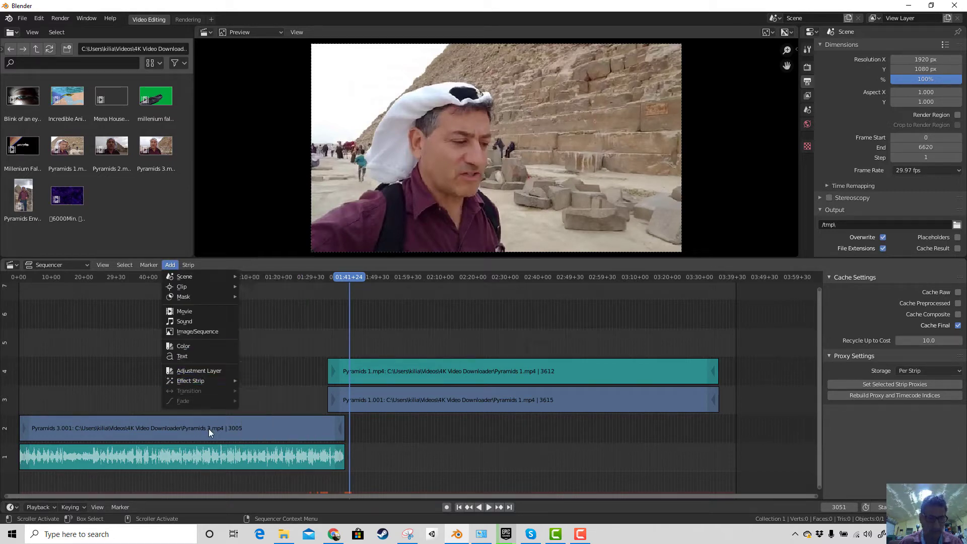
left_click(224, 428)
left_click(415, 400, "shift")
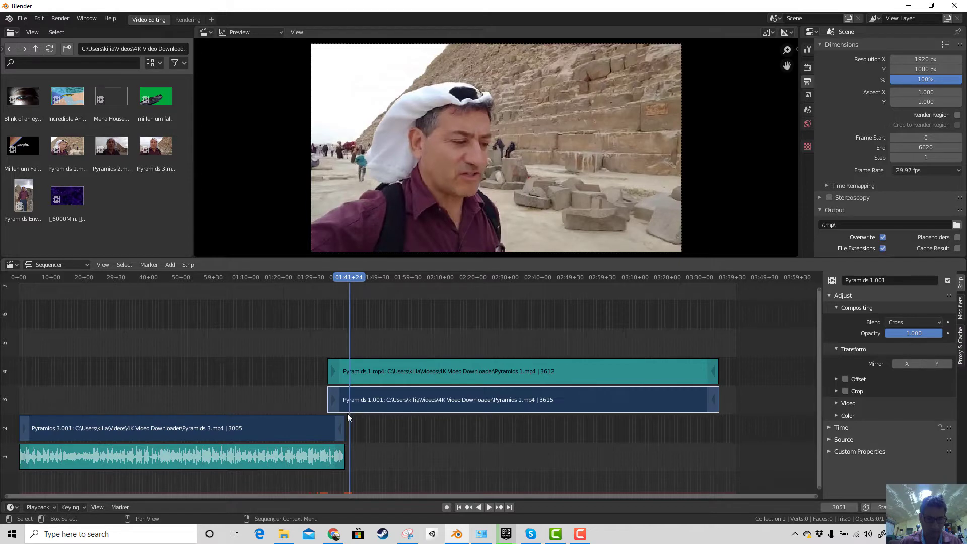
left_click(170, 265)
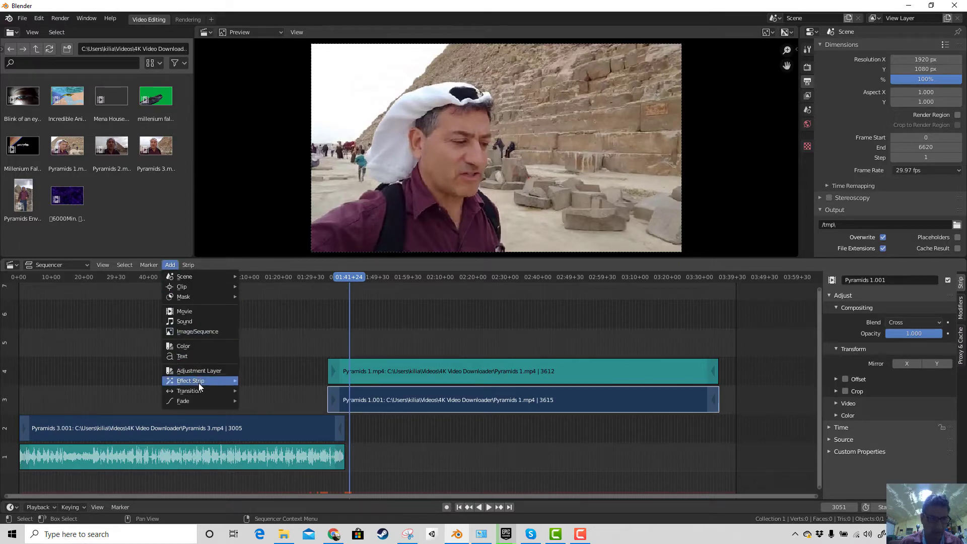
mouse_move(200, 383)
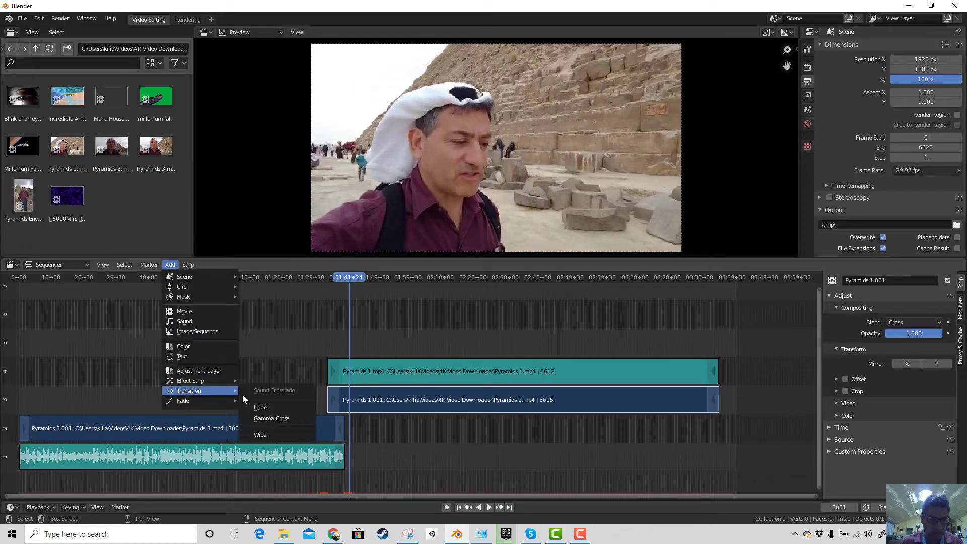
left_click(256, 406)
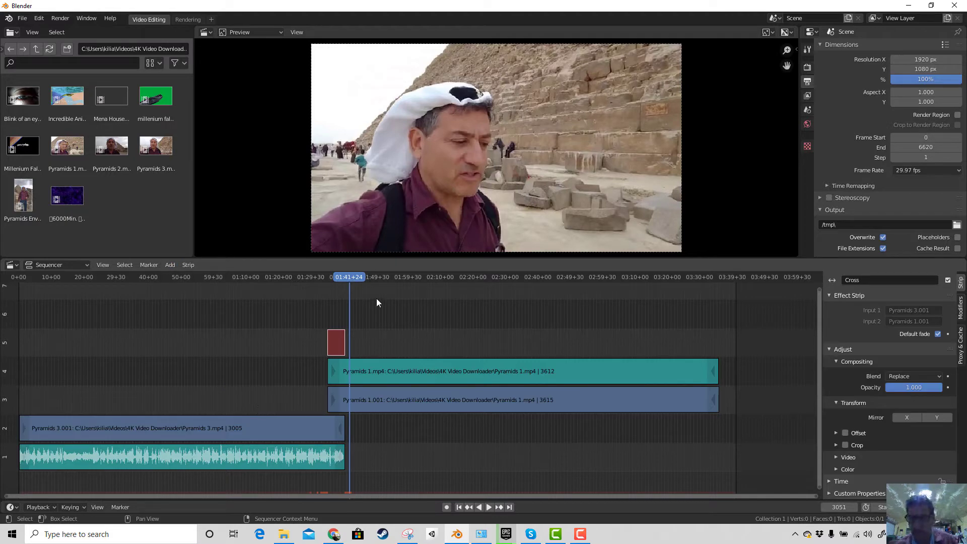
Scrub back into the overlap and play it to preview the Cross transition.
left_click_drag(349, 279, 333, 277)
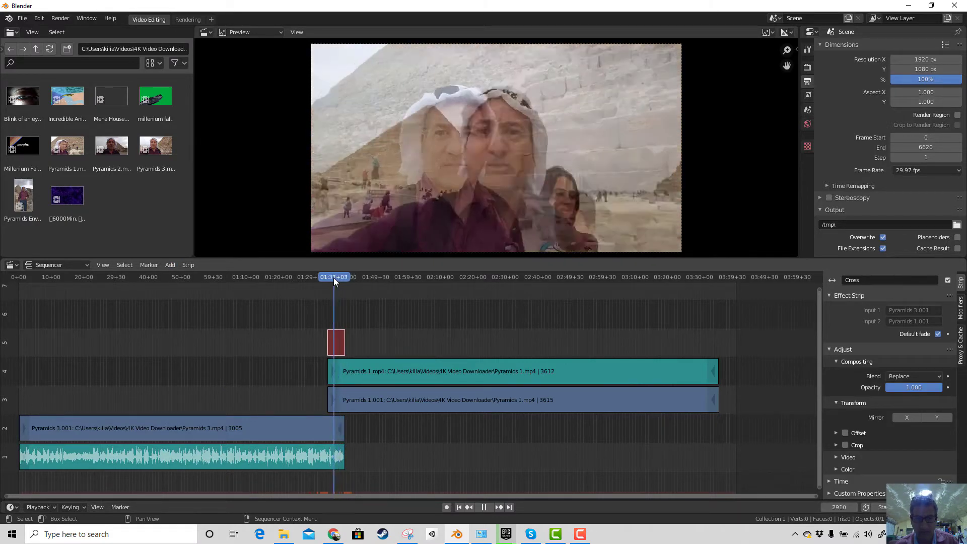
key("space")
key("Escape")
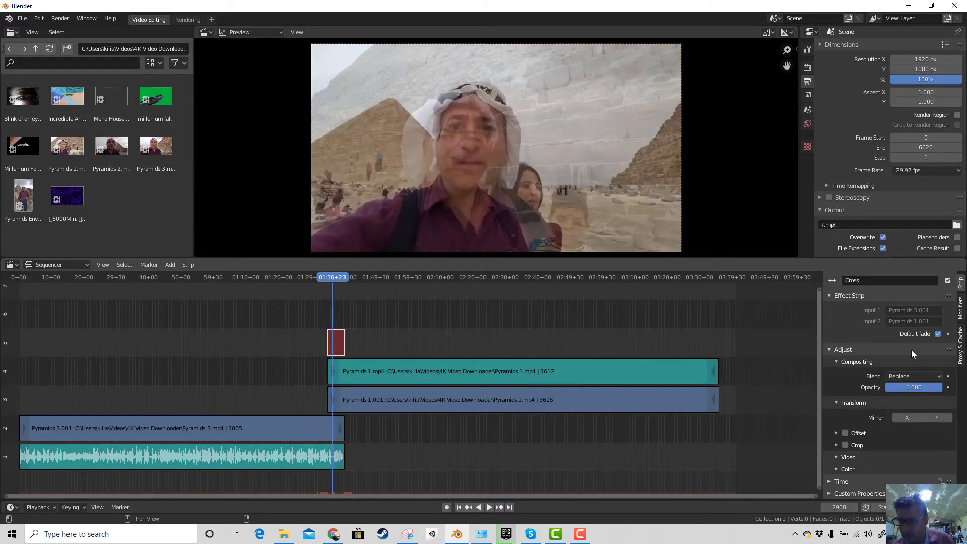
Try an effect fader of about 0.461 on the Cross strip without default fade, and re-enable default fade.
left_click(937, 335)
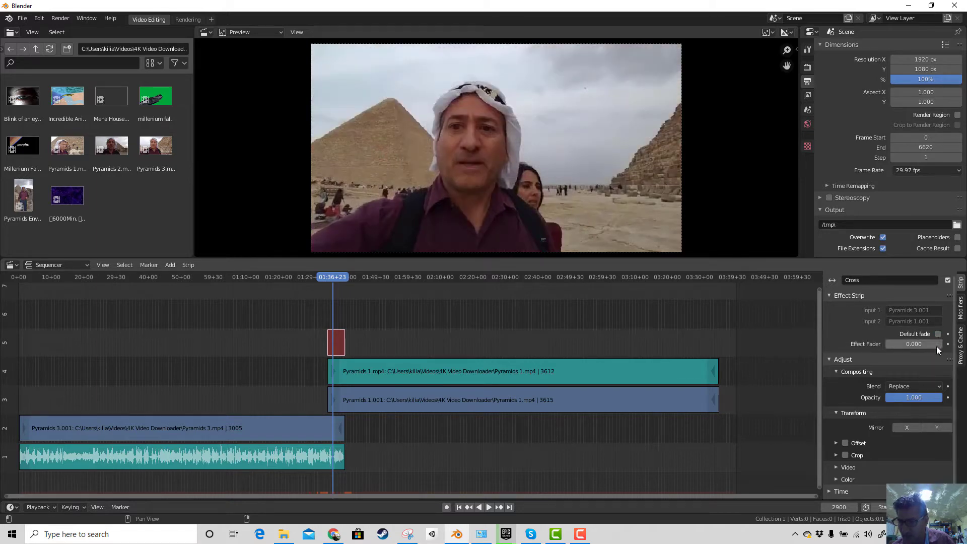
left_click_drag(917, 346, 932, 346)
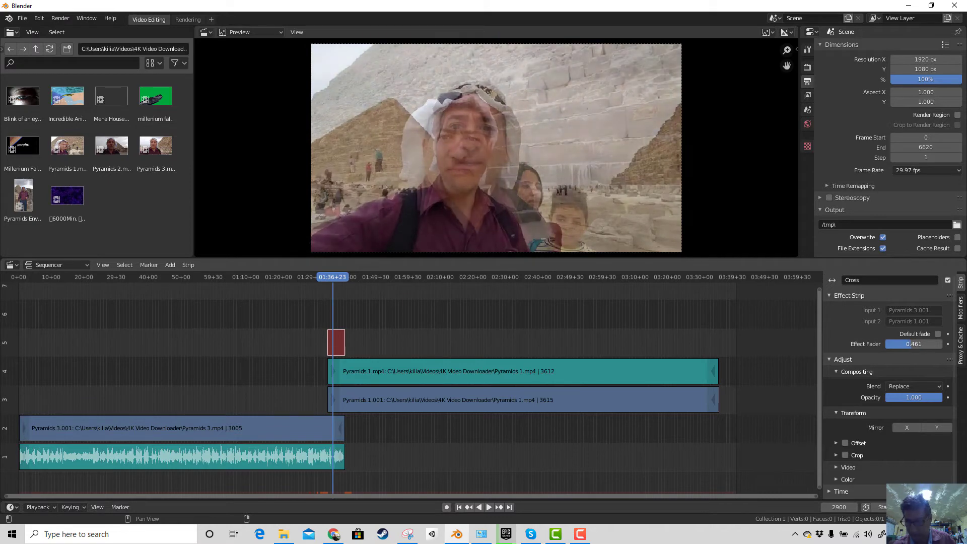
left_click(936, 334)
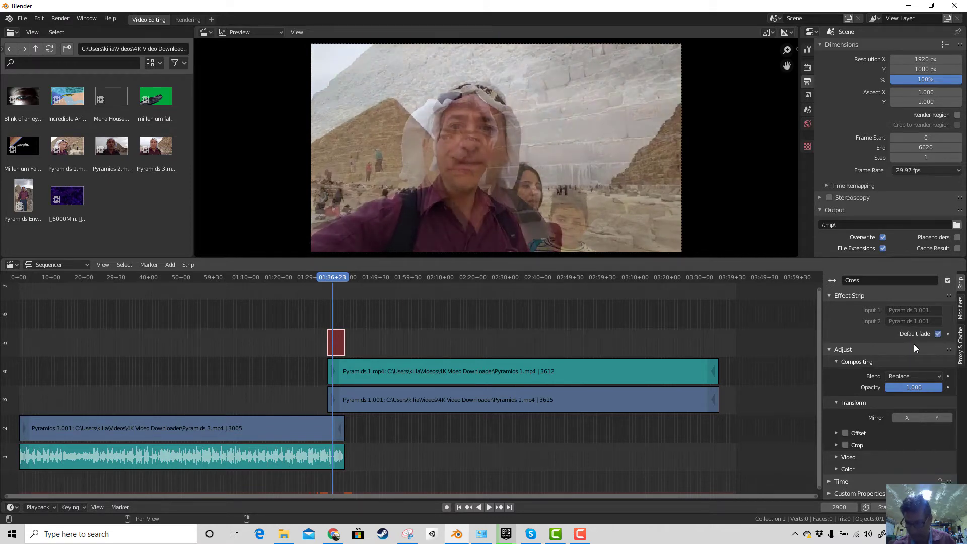
left_click(937, 334)
left_click(937, 334)
Set the Cross strip's blend mode to Color and scrub through the overlap to preview it.
left_click(829, 349)
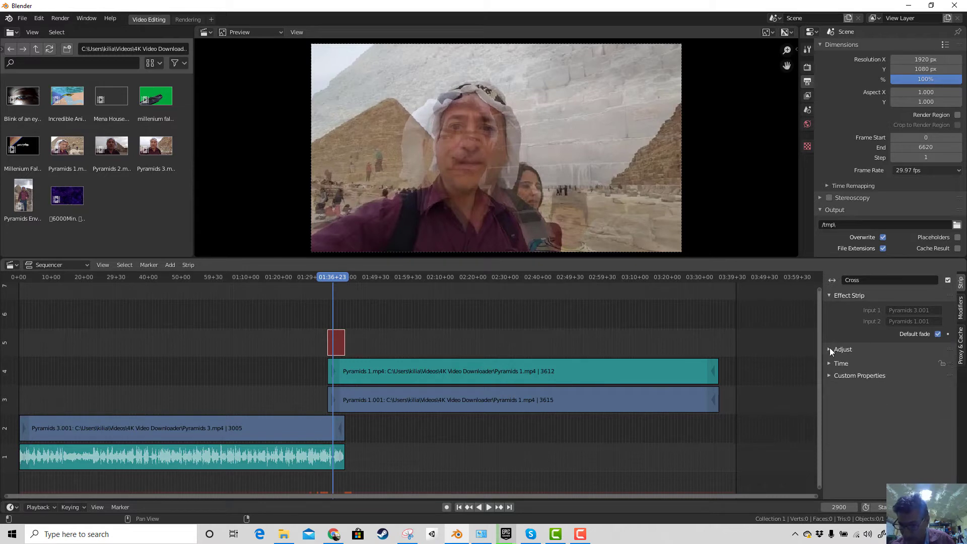
left_click(832, 349)
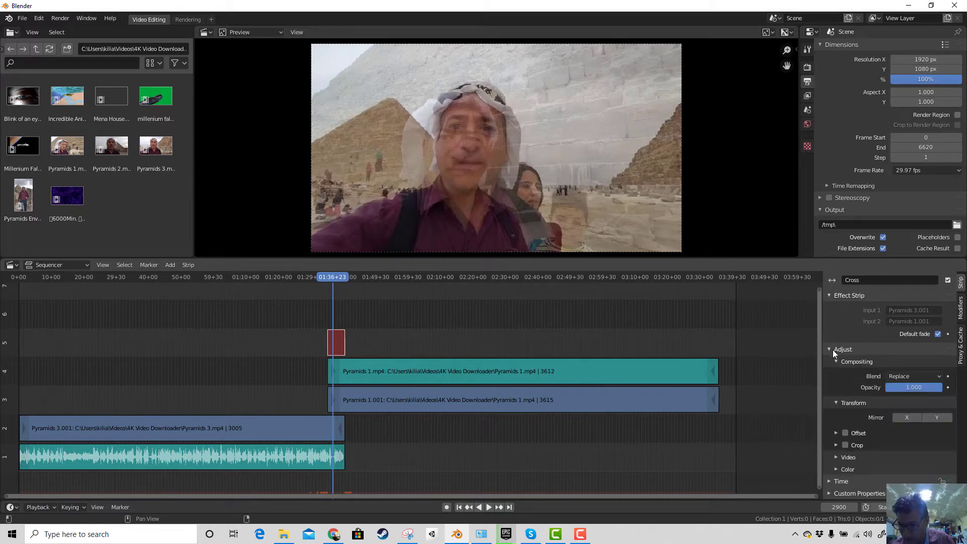
left_click(913, 376)
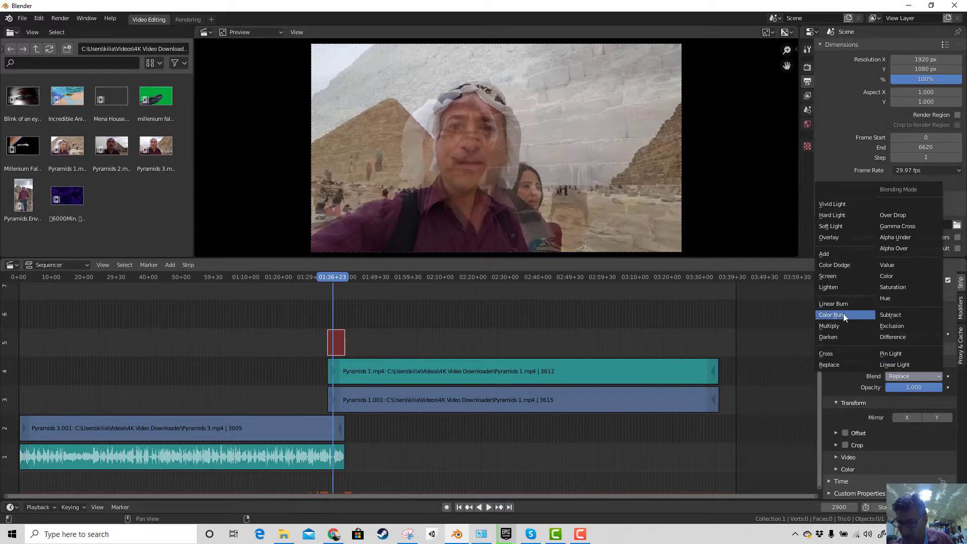
left_click(888, 276)
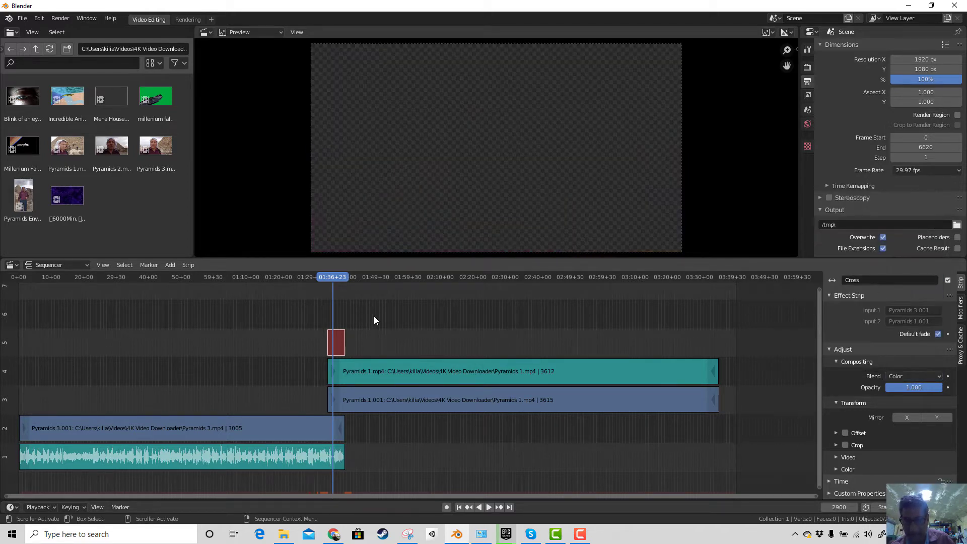
left_click_drag(334, 277, 340, 276)
key("Escape")
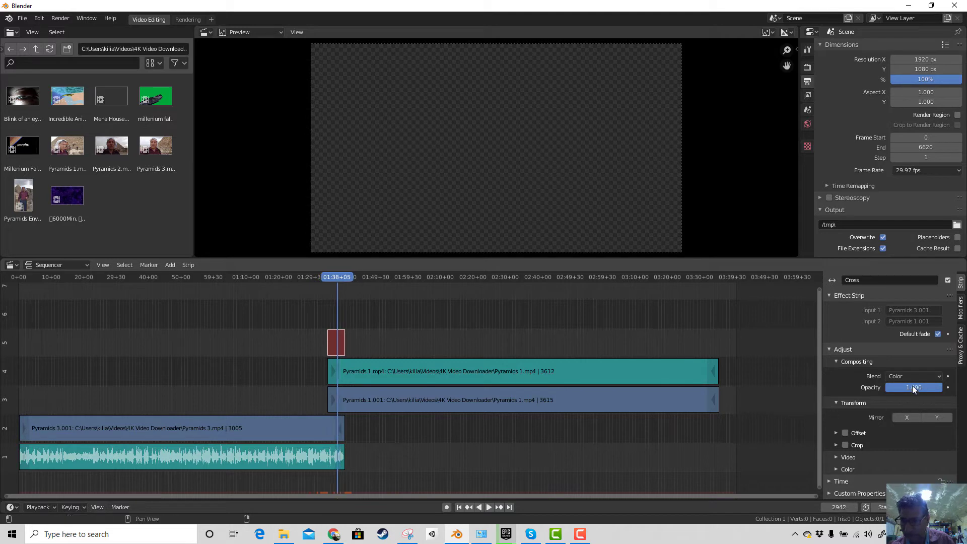
Try the Color Dodge, Hard Light and Cross blend modes on the Cross strip.
left_click(914, 376)
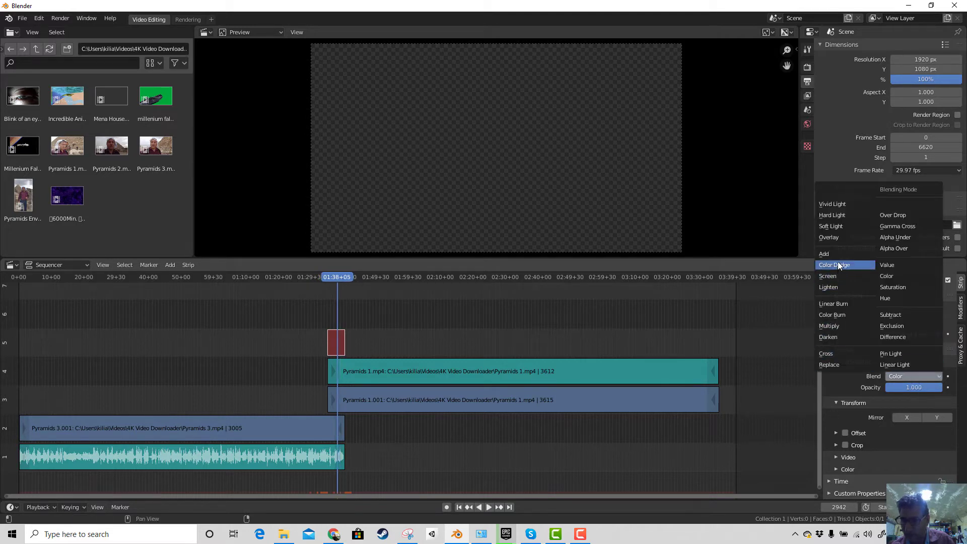
left_click(835, 264)
left_click(911, 376)
left_click(842, 213)
left_click(914, 376)
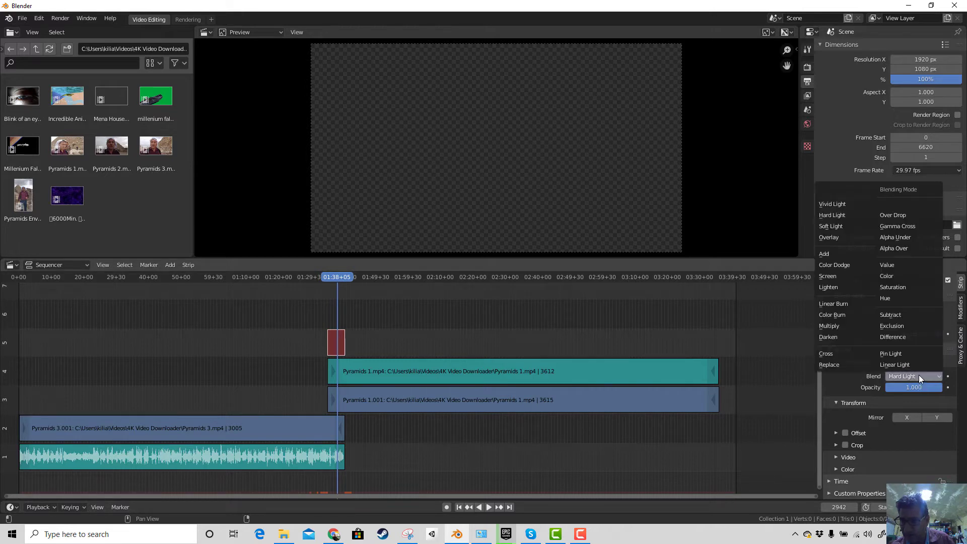
left_click(829, 355)
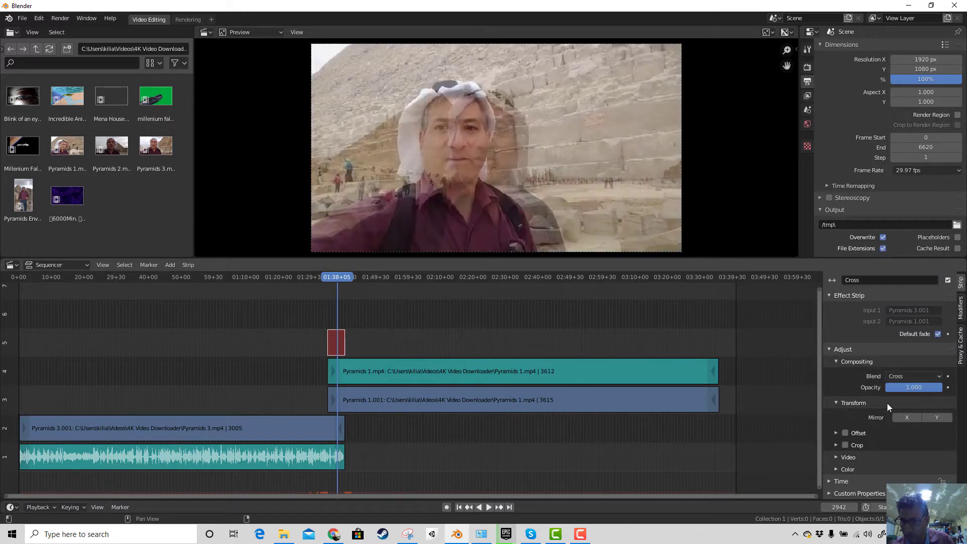
Set the Cross strip's blend mode to Replace to preview the overlap, and switch the blend mode back to Cross.
left_click(895, 375)
left_click(841, 367)
key("space")
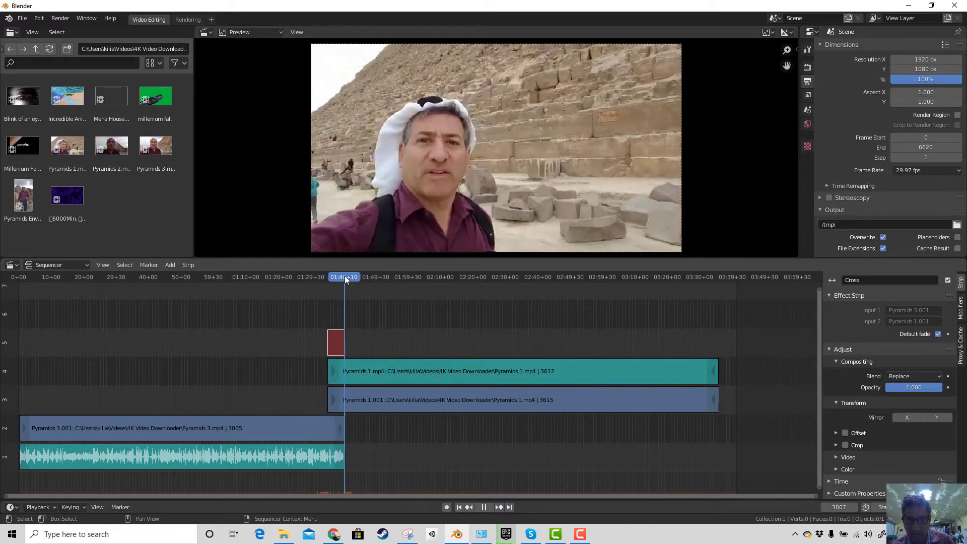
left_click(336, 276)
key("space")
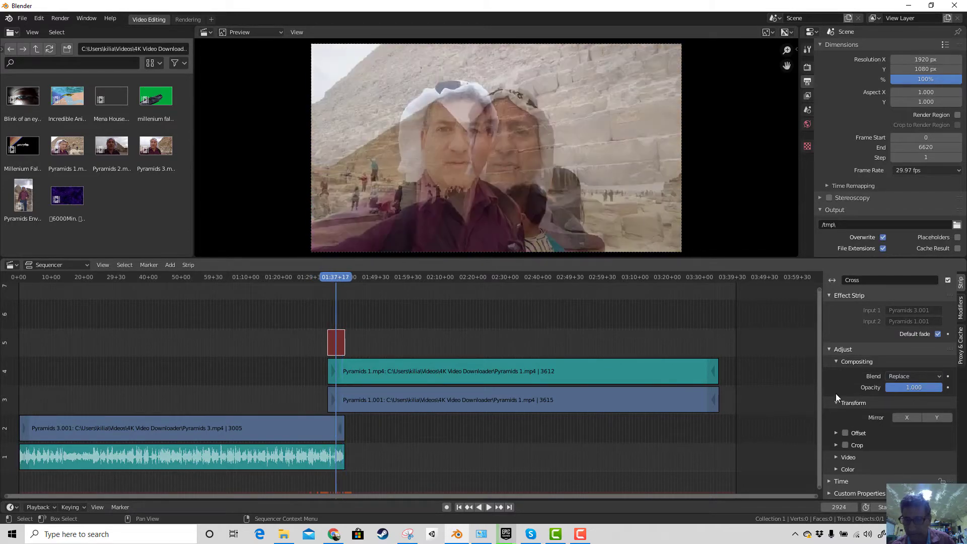
left_click(904, 377)
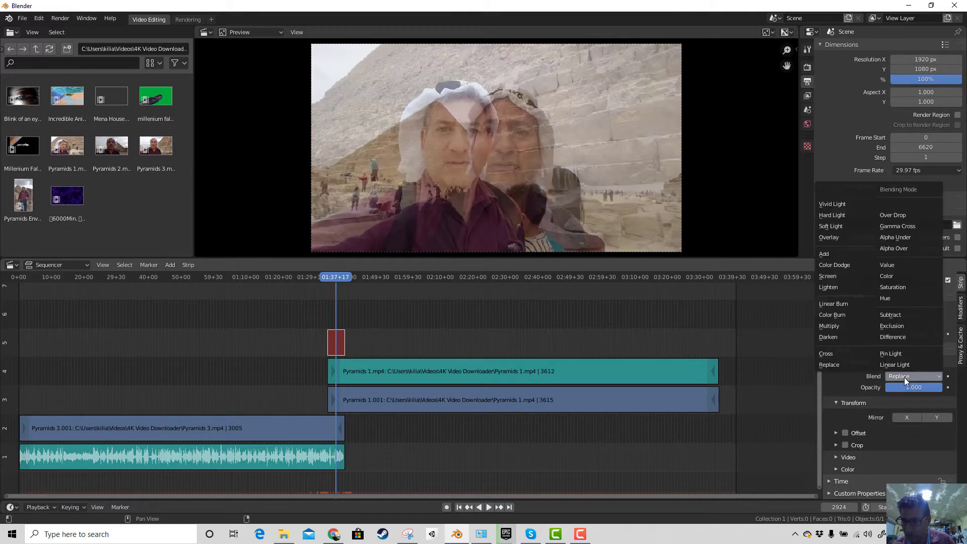
left_click(830, 354)
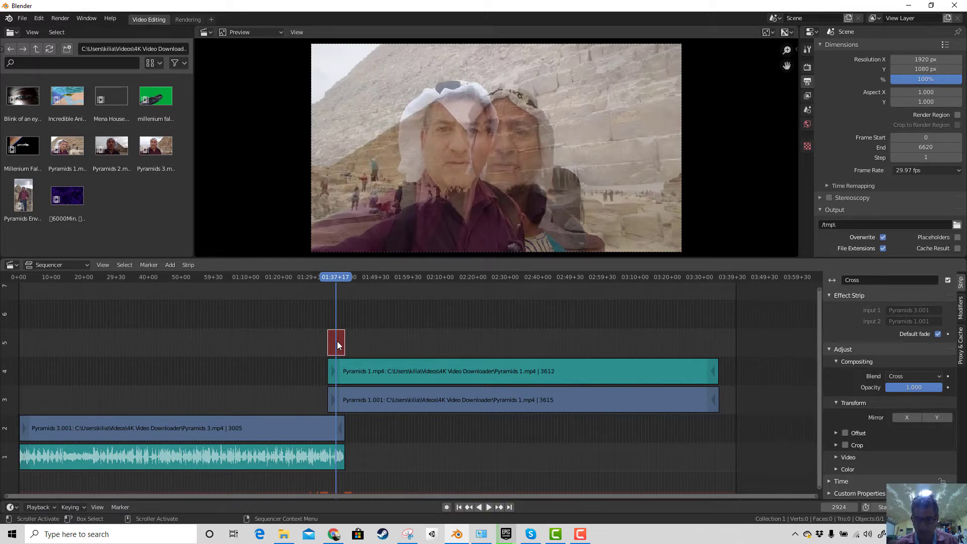
Replace the Cross strip with a Transform effect strip added to the selected Pyramids 3 and Pyramids 1 video strips.
key("x")
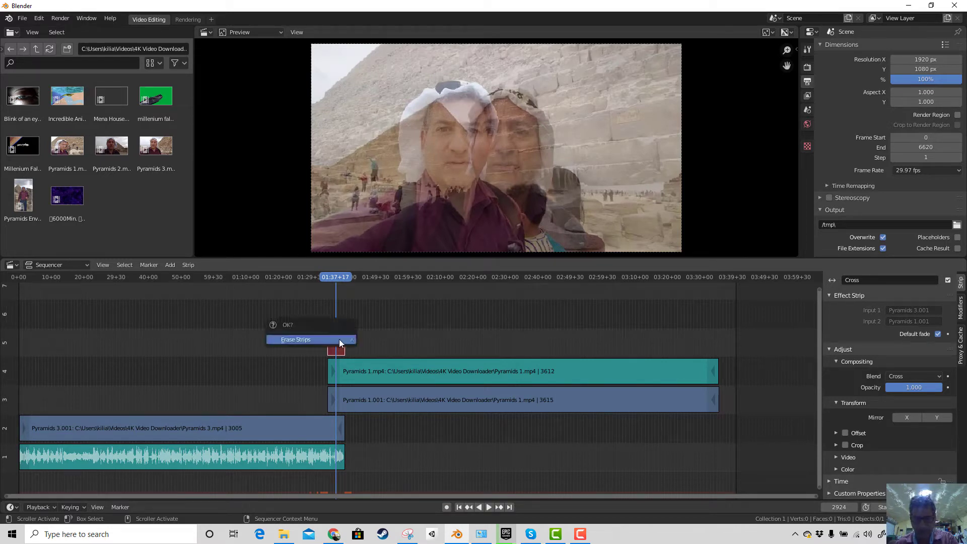
left_click(339, 339)
left_click(299, 429)
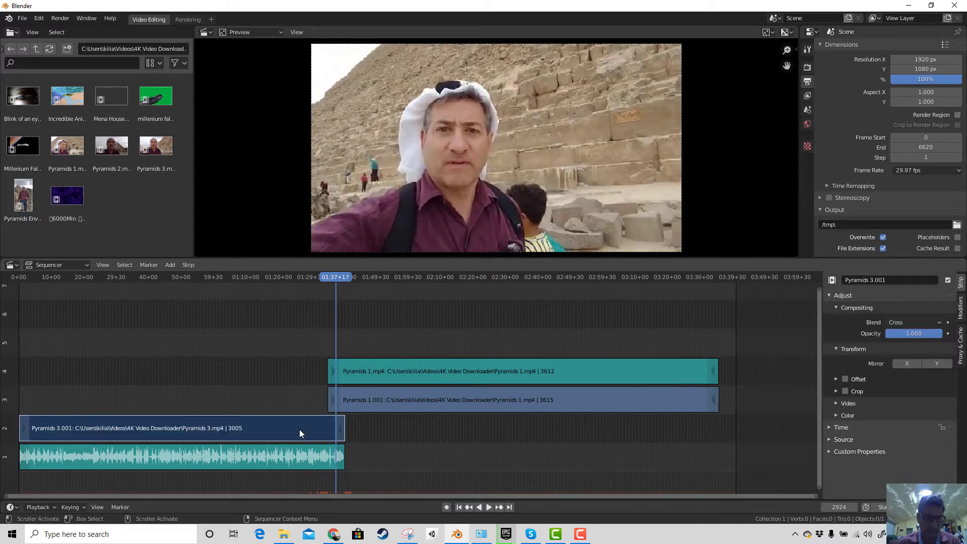
left_click(416, 399)
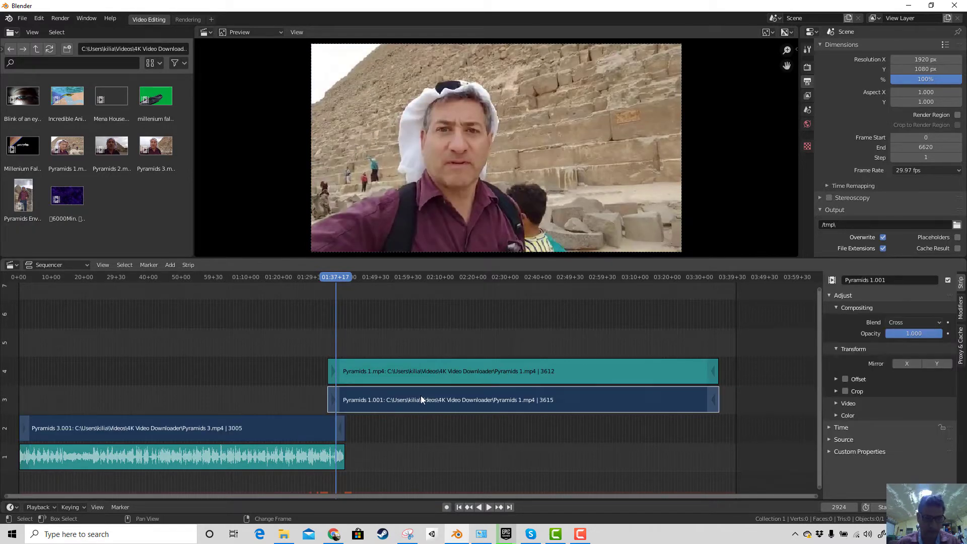
left_click(169, 265)
mouse_move(201, 381)
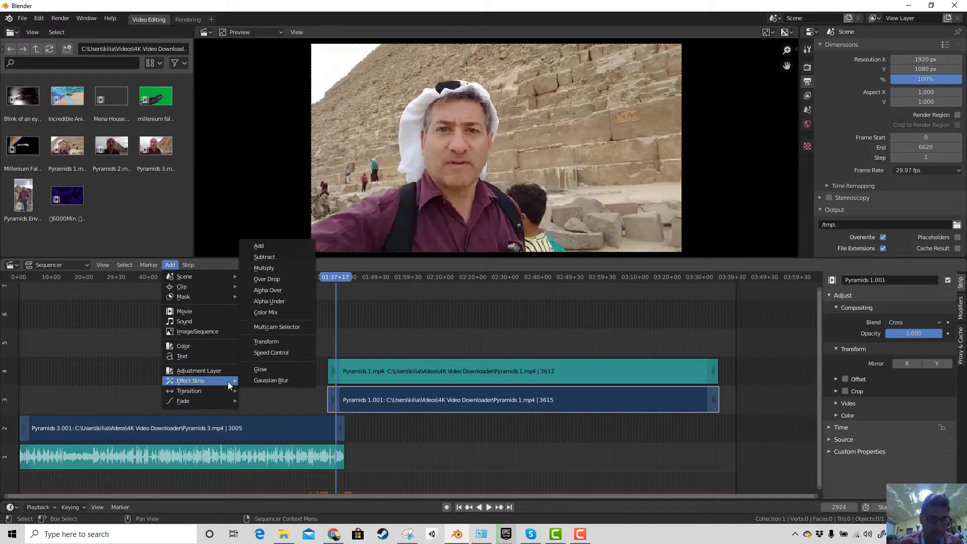
left_click(281, 341)
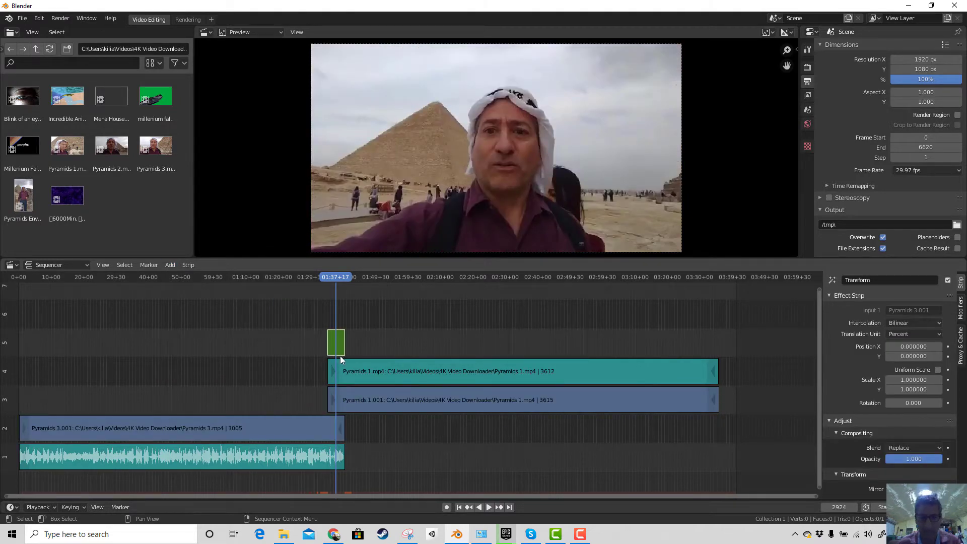
Set the Transform strip's Position X to -0.48 and mirror the image on both X and Y.
mouse_move(333, 277)
left_mouse_down()
mouse_move(318, 277)
mouse_move(345, 279)
mouse_move(337, 277)
left_mouse_up()
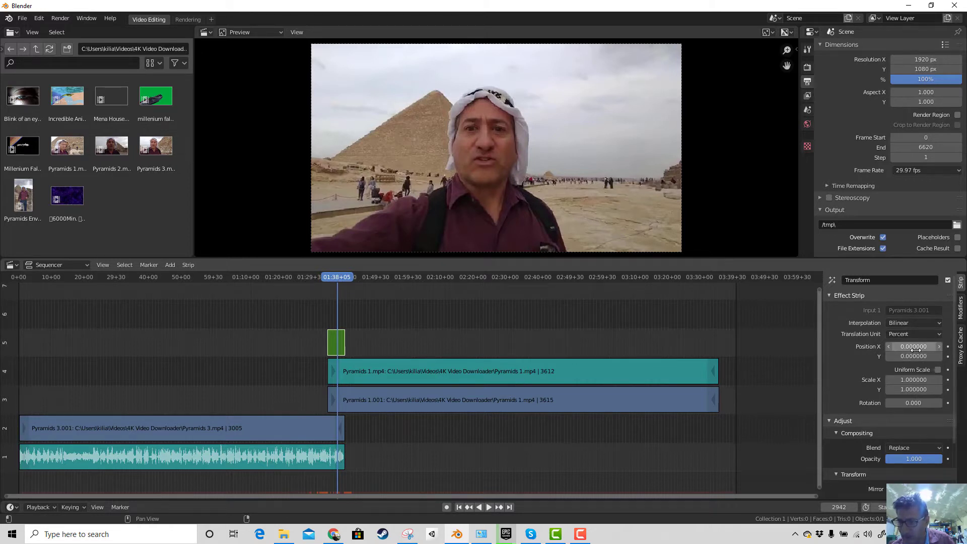
mouse_move(906, 346)
left_mouse_down()
mouse_move(918, 346)
mouse_move(903, 346)
left_mouse_up()
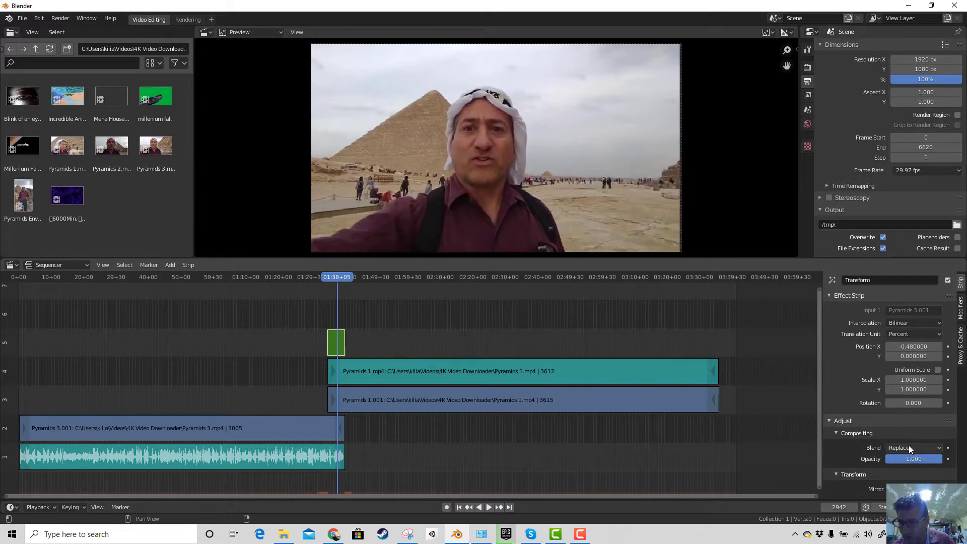
scroll(892, 433, "down", 3)
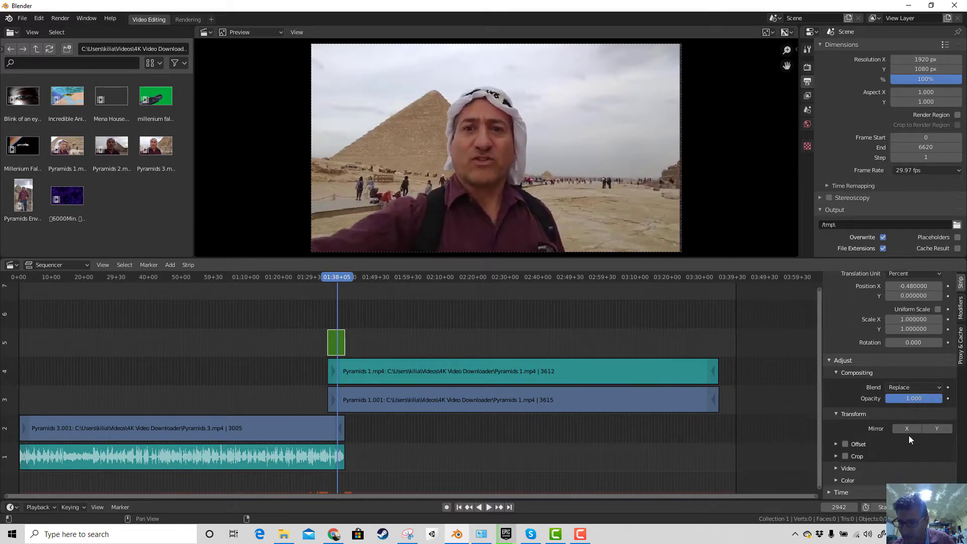
left_click(909, 431)
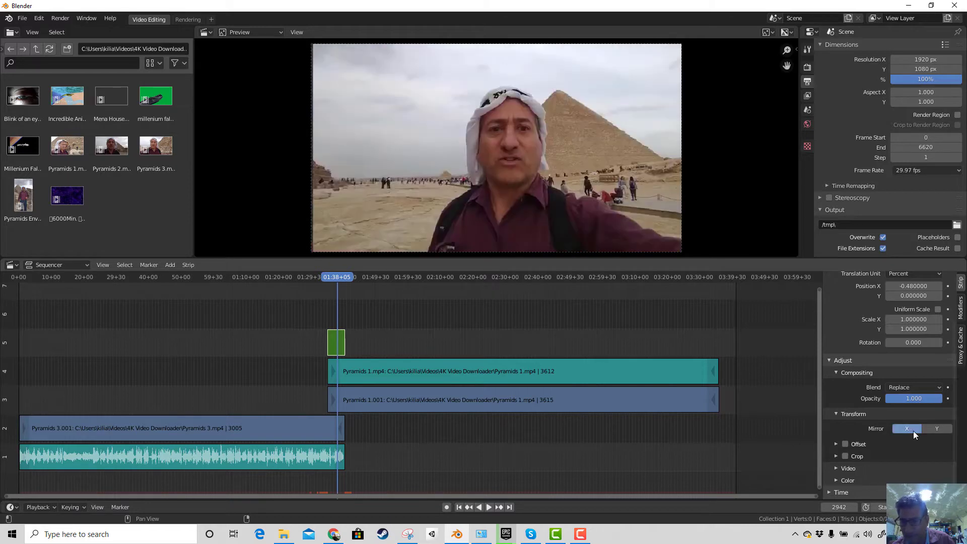
left_click(926, 429)
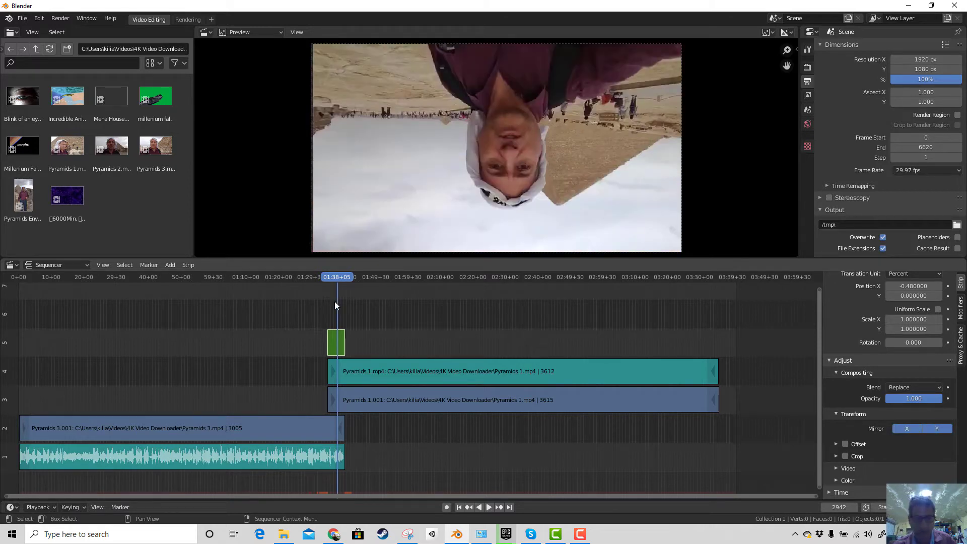
Play and scrub through the overlap to preview the mirrored Transform effect.
mouse_move(332, 280)
left_mouse_down()
mouse_move(304, 281)
mouse_move(325, 282)
left_mouse_up()
key("space")
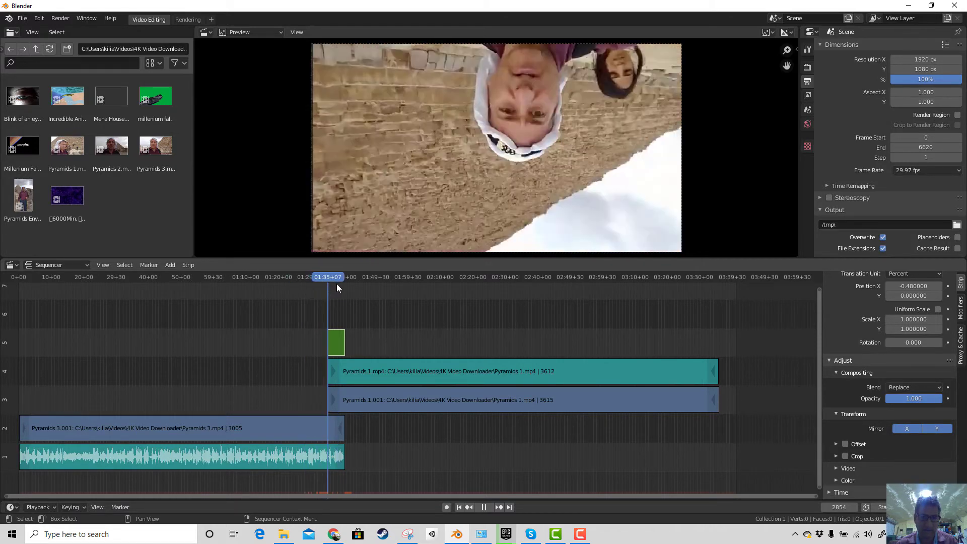
left_click(322, 285)
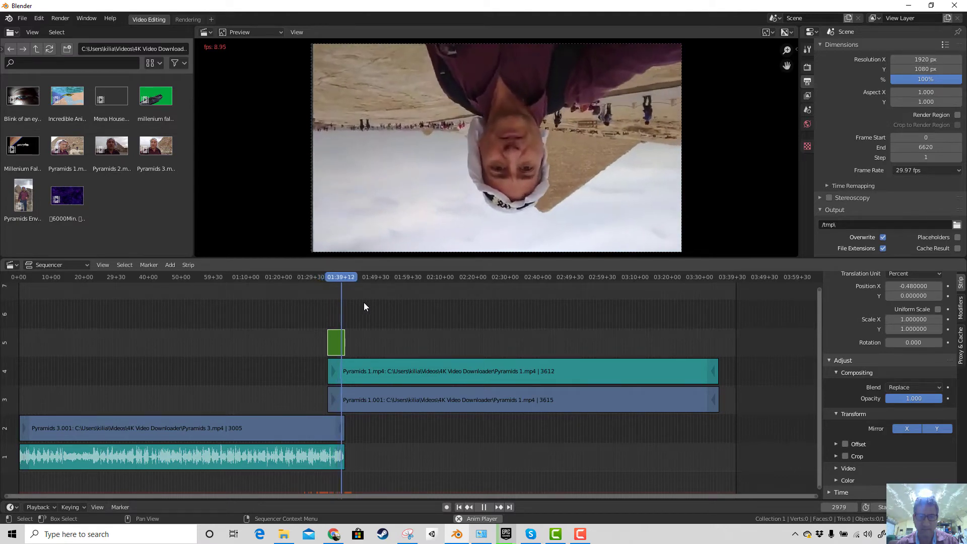
key("space")
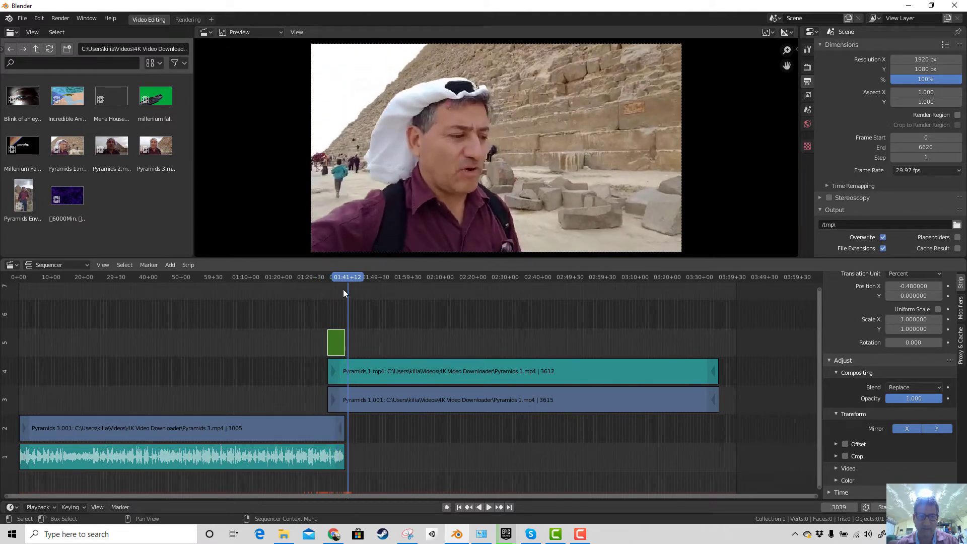
left_click_drag(341, 277, 334, 276)
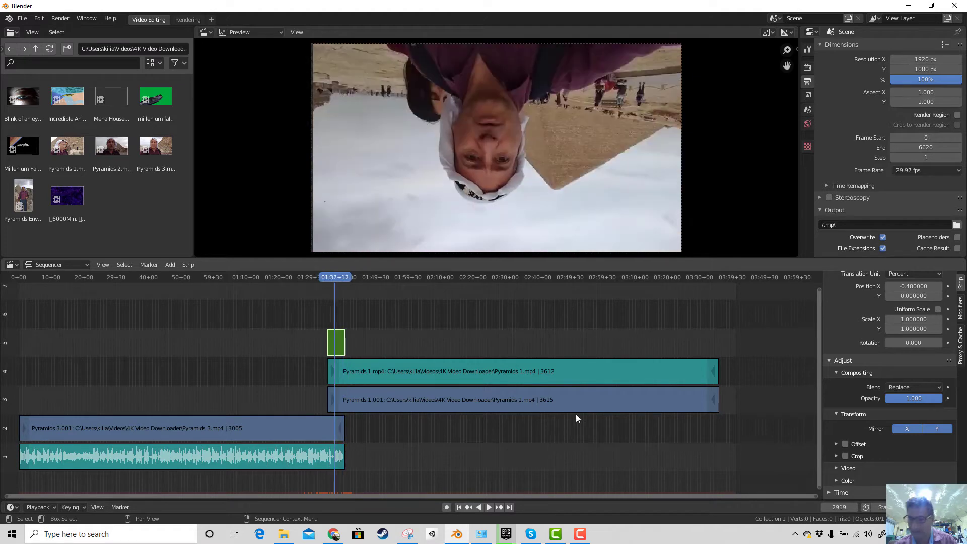
Turn off the Transform strip's Y mirroring and preview the overlap with only X mirrored.
scroll(892, 464, "down", 1)
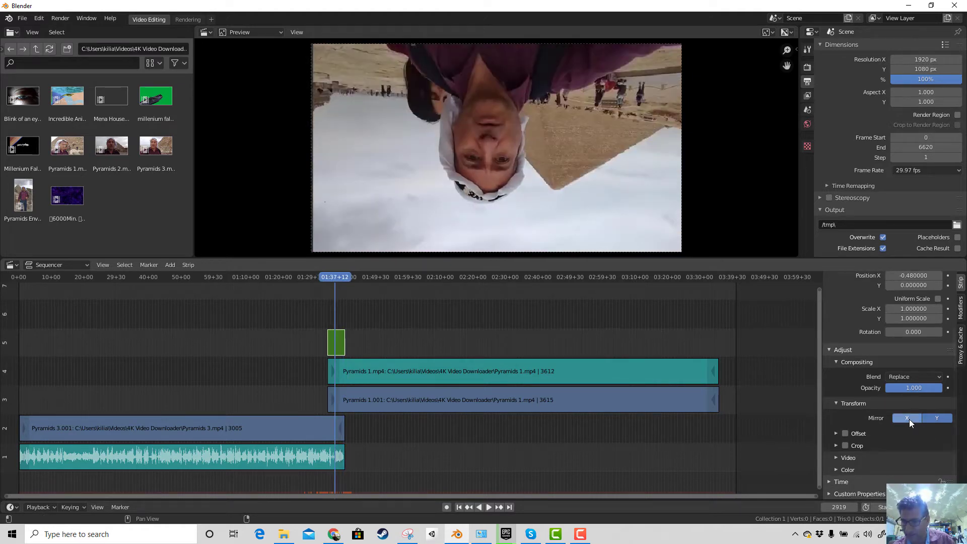
left_click(924, 419)
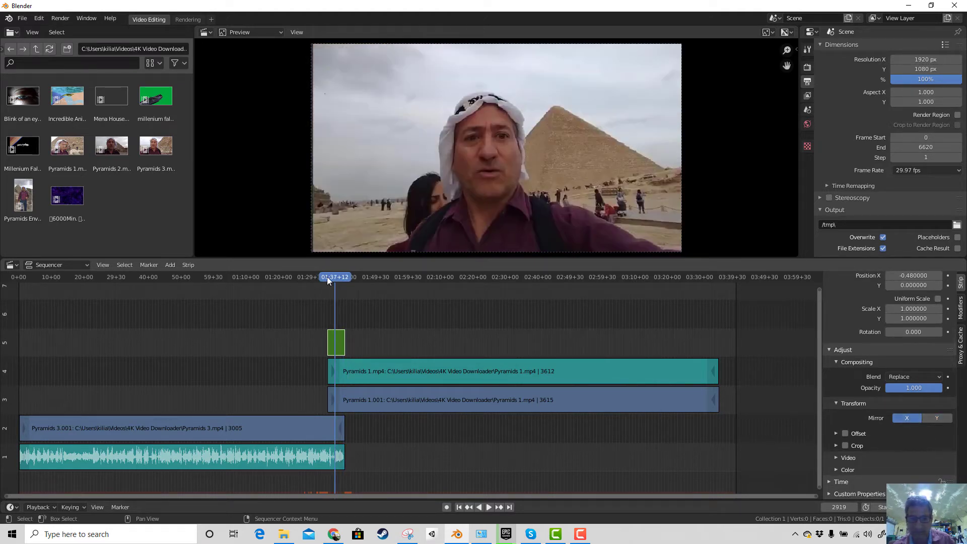
key("space")
left_click_drag(337, 278, 318, 276)
key("space")
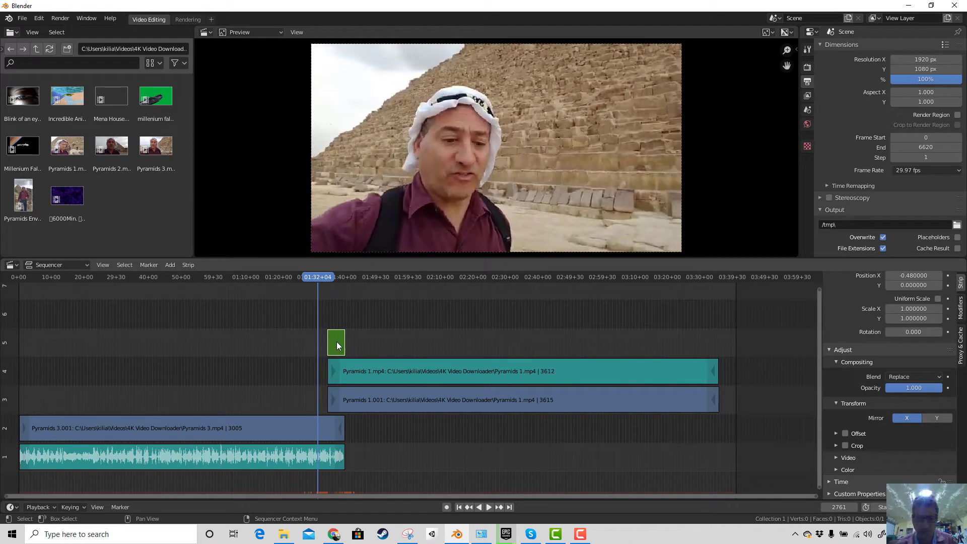
Delete the Transform effect strip above the overlapping videos.
key("x")
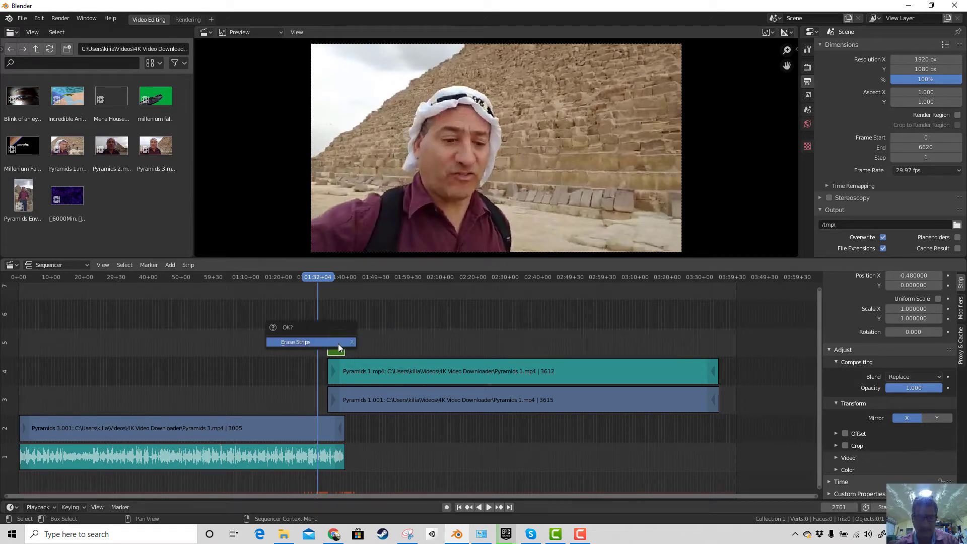
left_click(298, 338)
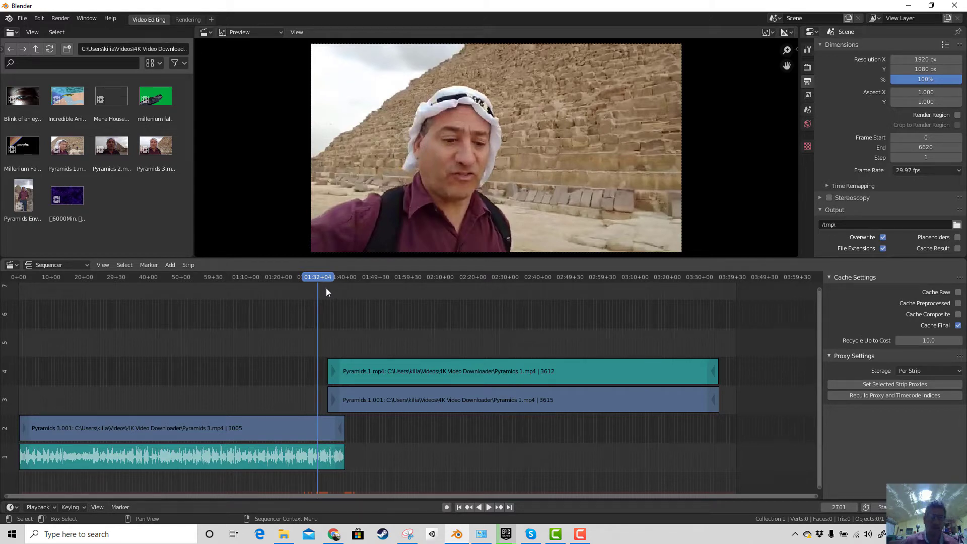
left_click(263, 433)
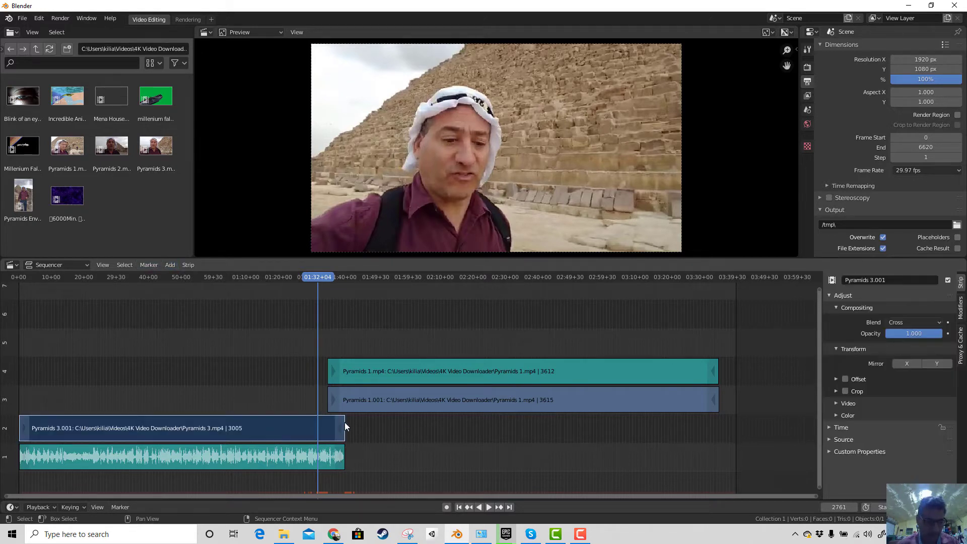
left_click(395, 406, "shift")
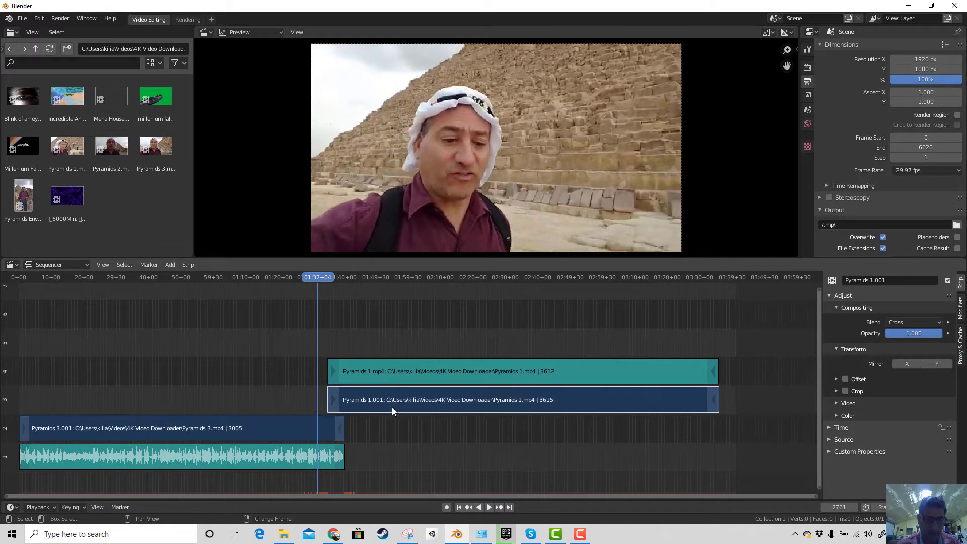
left_click(169, 264)
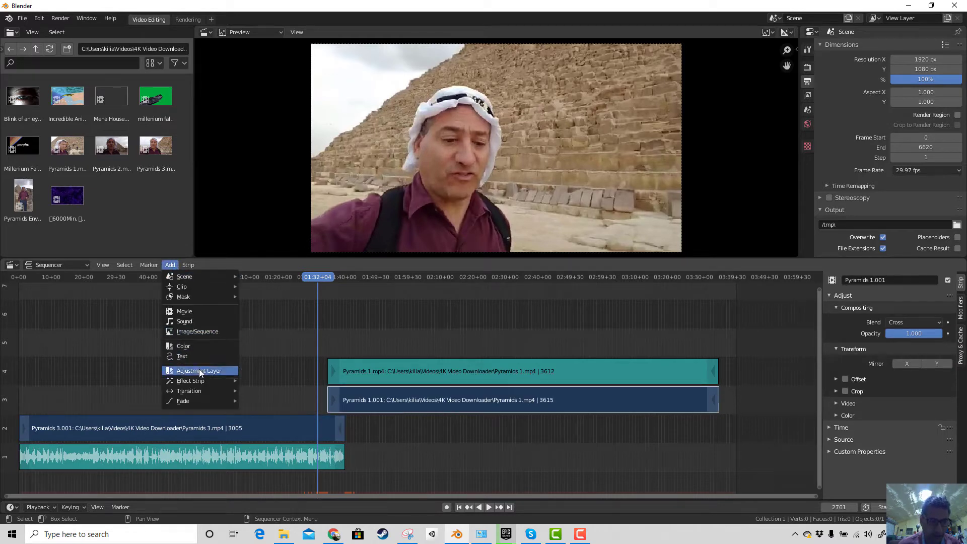
mouse_move(197, 380)
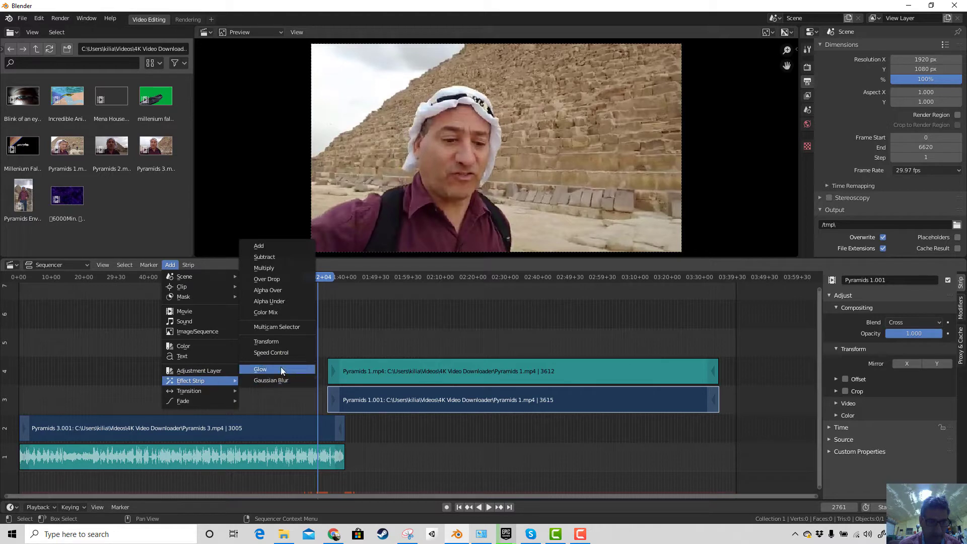
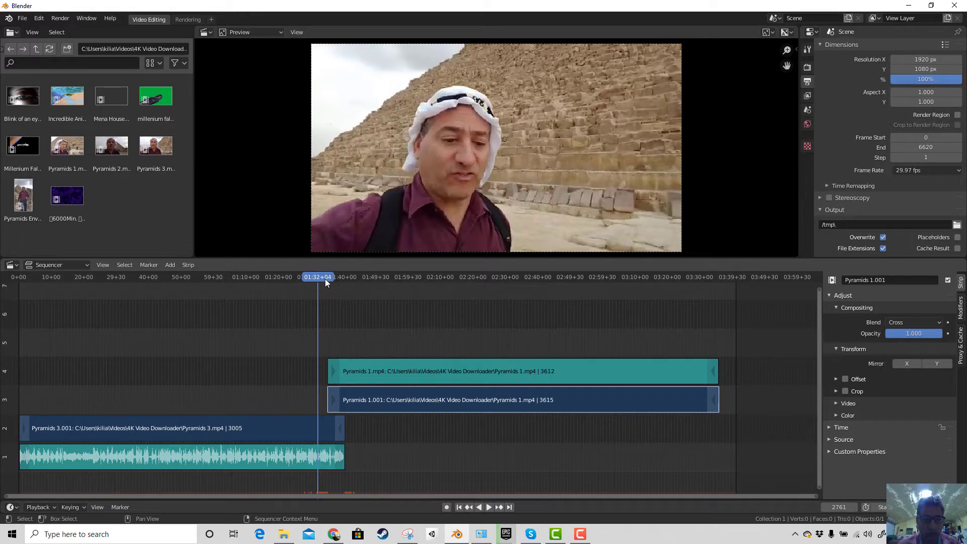
Split the Pyramids 1 video strip and its audio strip at 02:29+26.
left_click_drag(324, 279, 506, 317)
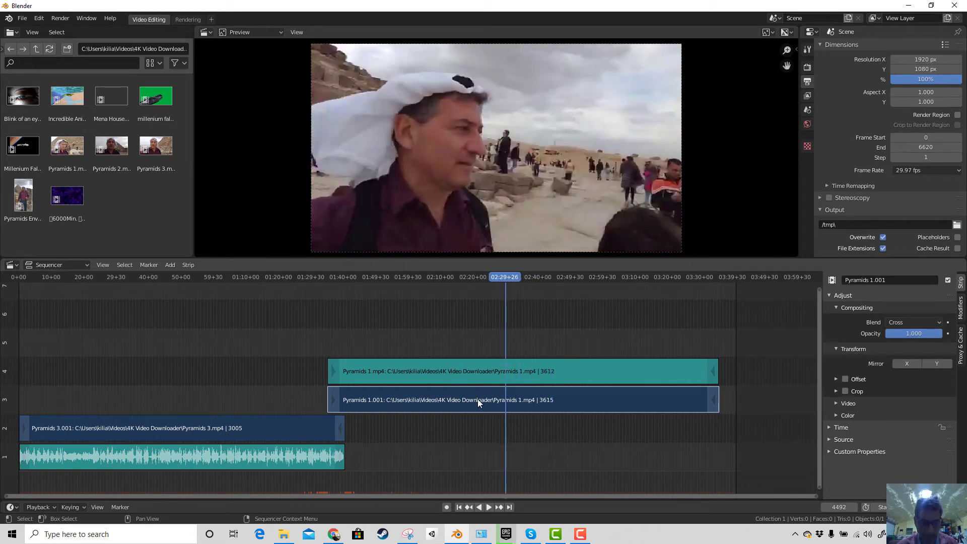
key("k")
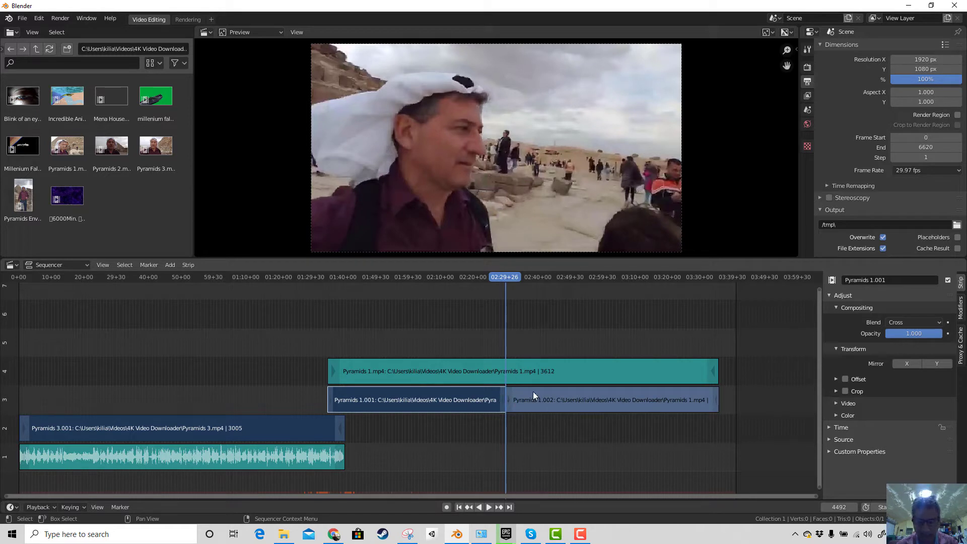
left_click(493, 373)
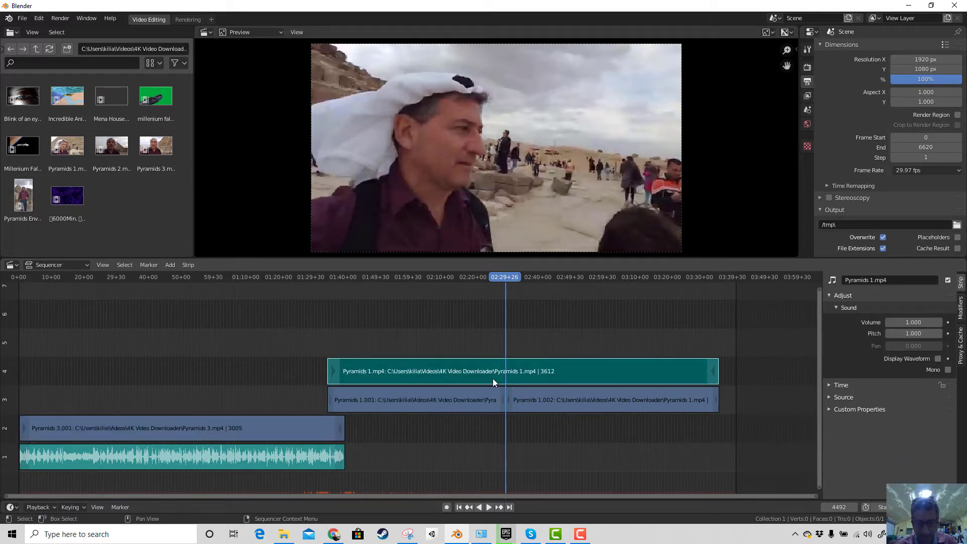
key("k")
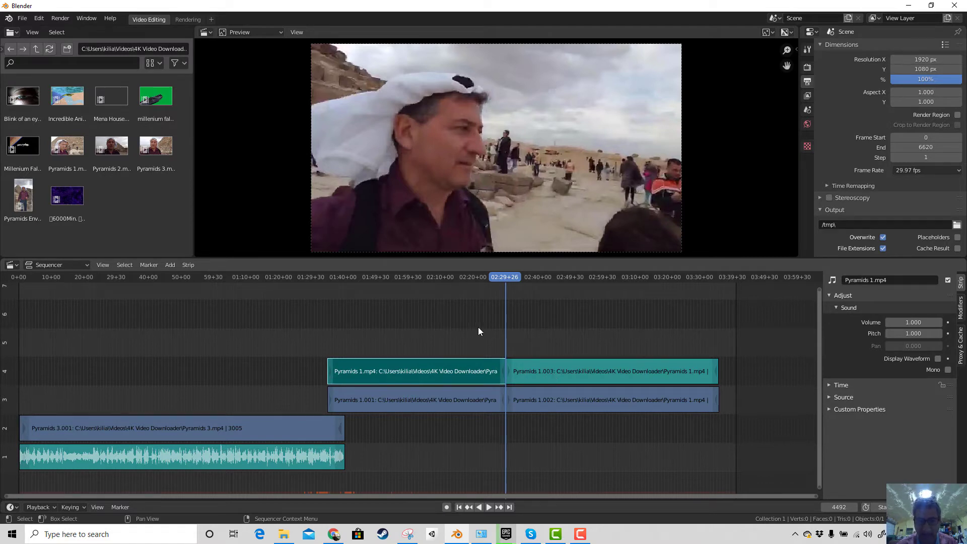
Split the second portions of the Pyramids 1 audio and video strips at 02:47+04.
left_click_drag(444, 277, 561, 300)
key("space")
key("space")
left_click(545, 372)
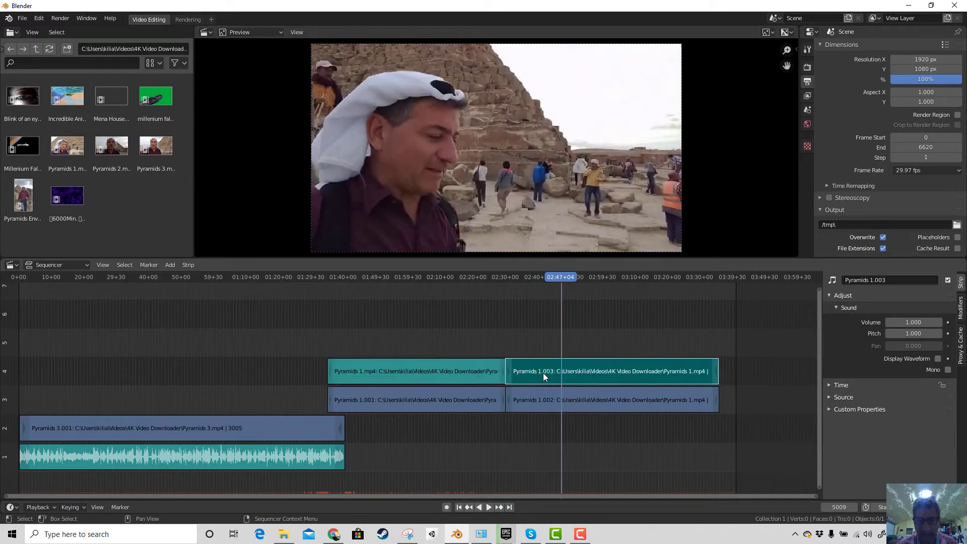
key("k")
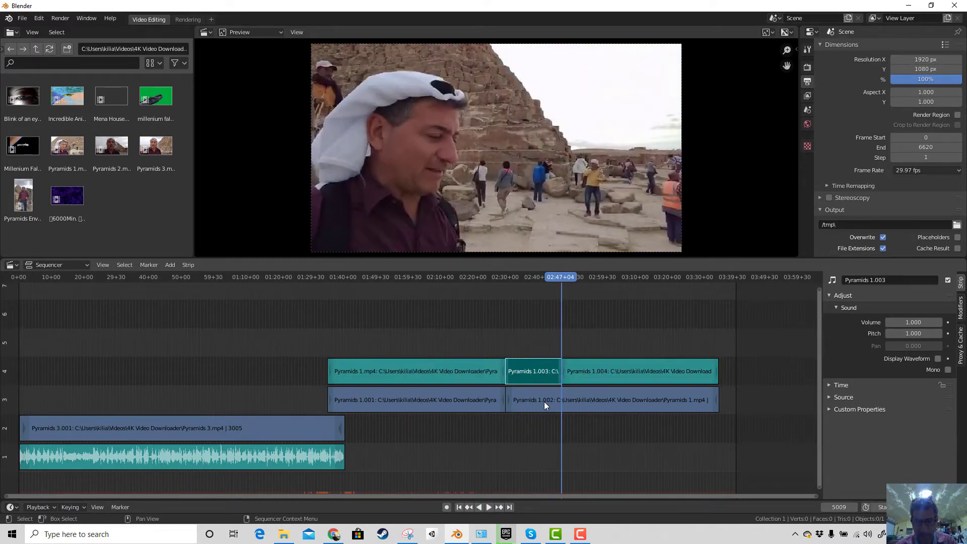
left_click(544, 401)
key("k")
Try to add a Speed Control effect to the middle Pyramids 1 audio and video segments together.
left_click(537, 375)
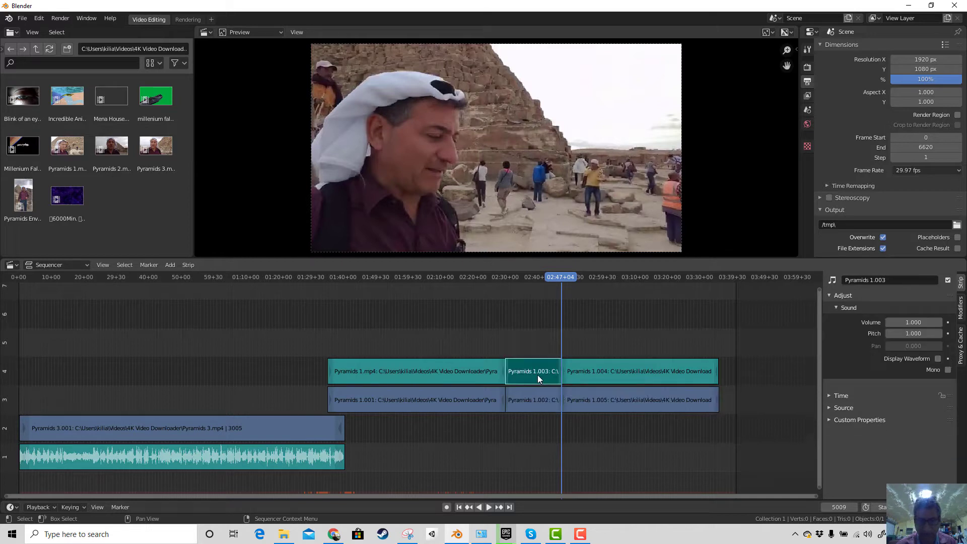
left_click(531, 398)
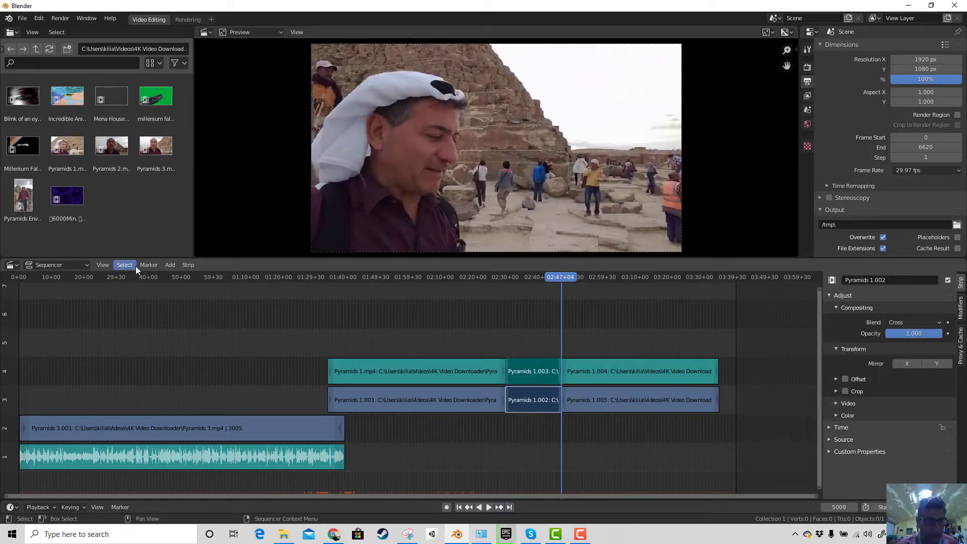
left_click(168, 264)
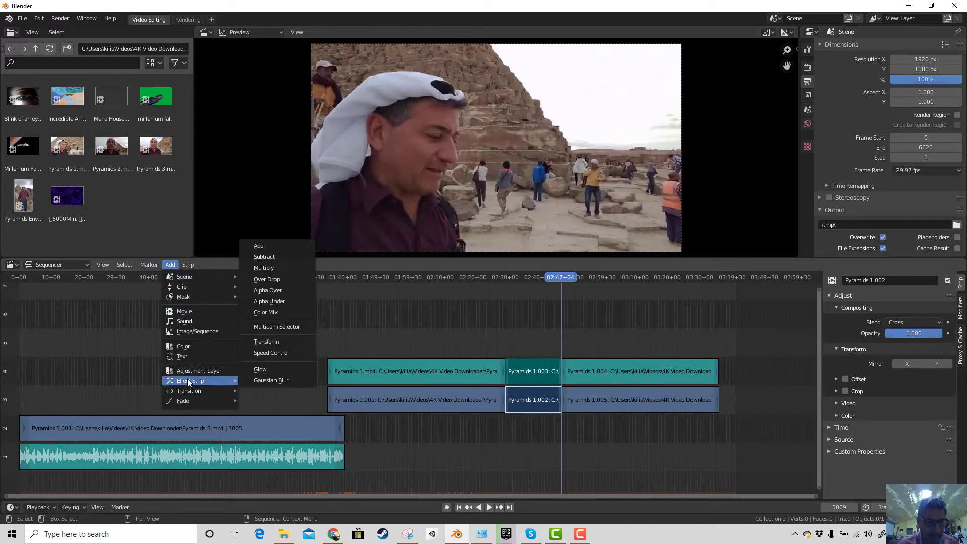
left_click(265, 351)
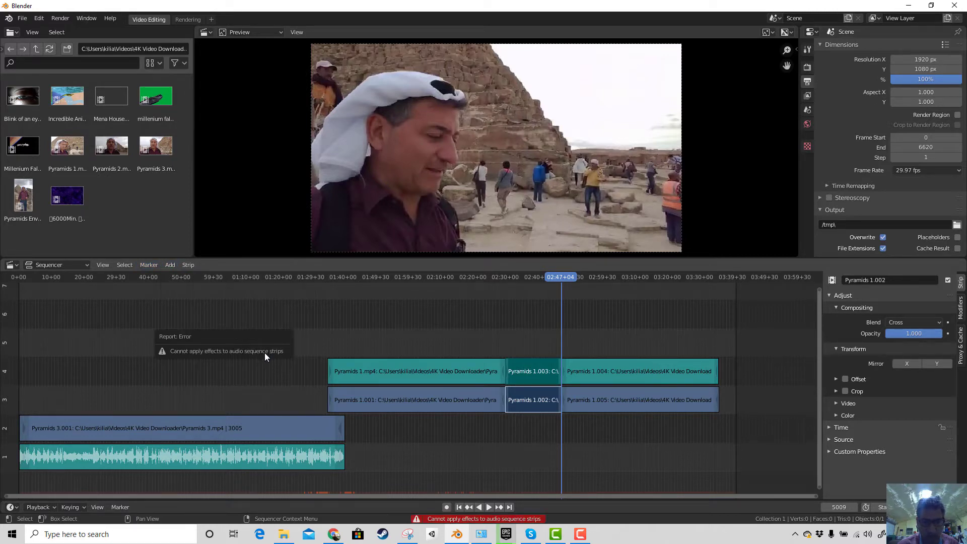
Add a Speed Control effect to only the middle Pyramids 1 video segment and set Multiply Speed to 10.09.
left_click(533, 371)
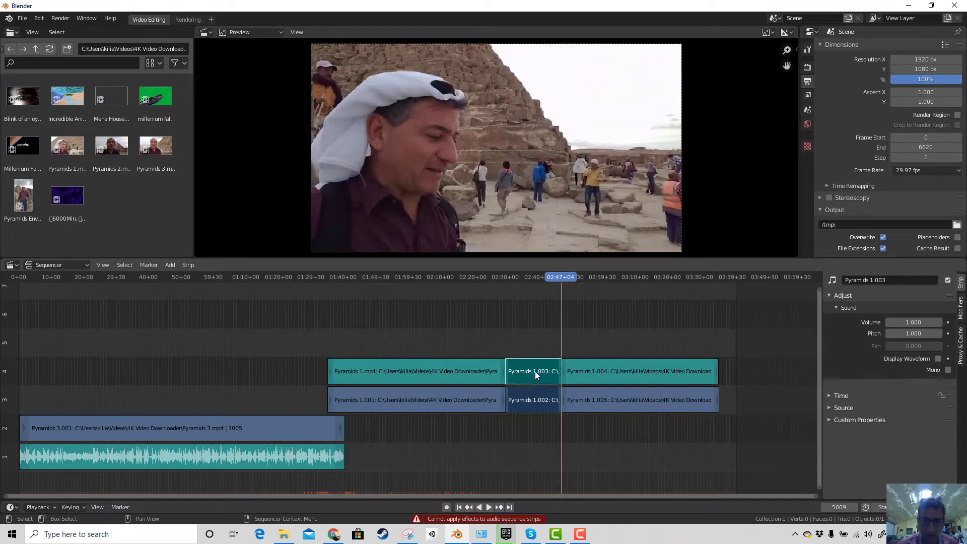
left_click(535, 405)
left_click(169, 265)
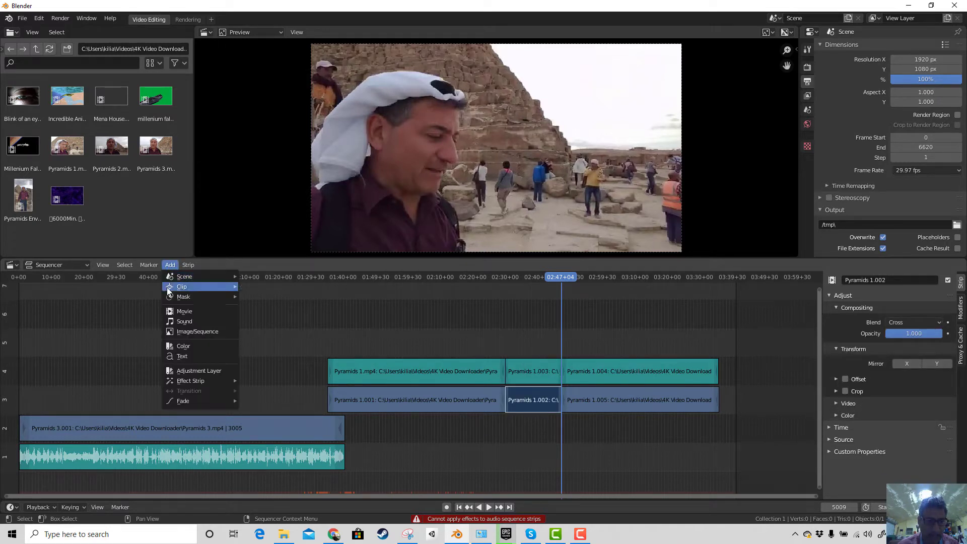
mouse_move(199, 382)
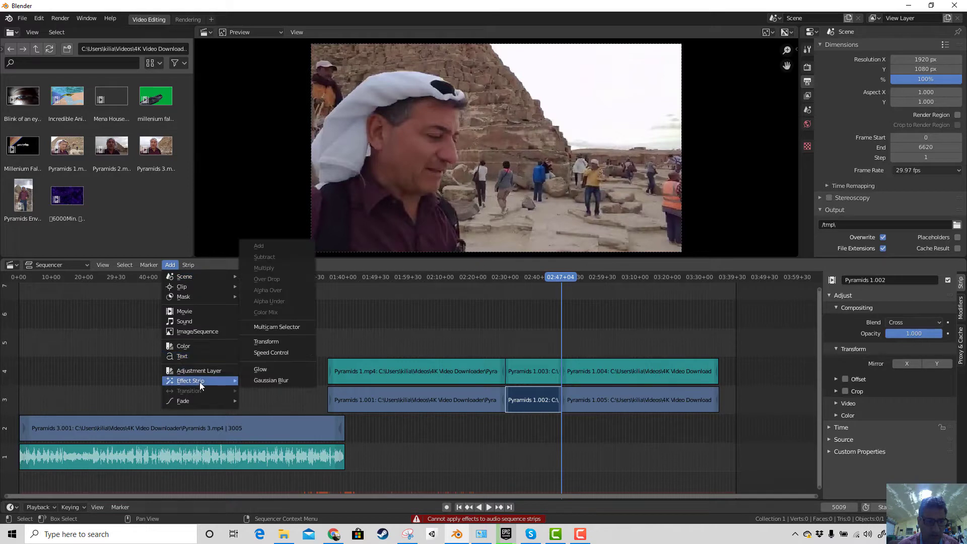
left_click(268, 353)
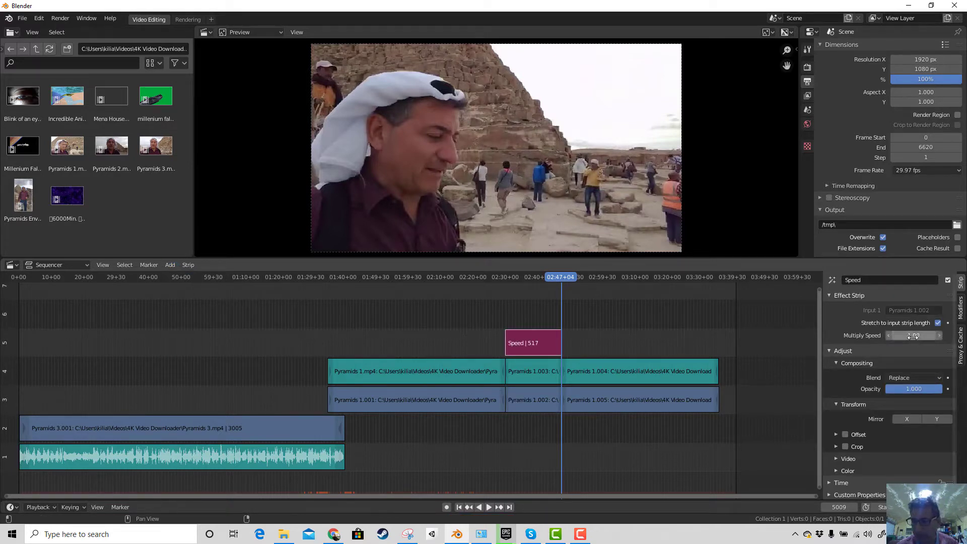
left_click_drag(913, 335, 926, 335)
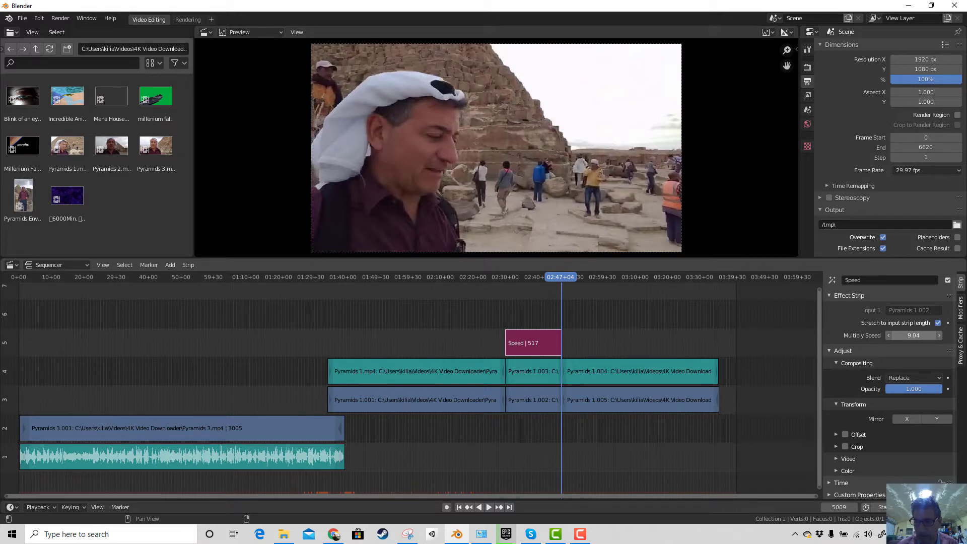
left_click_drag(926, 335, 936, 335)
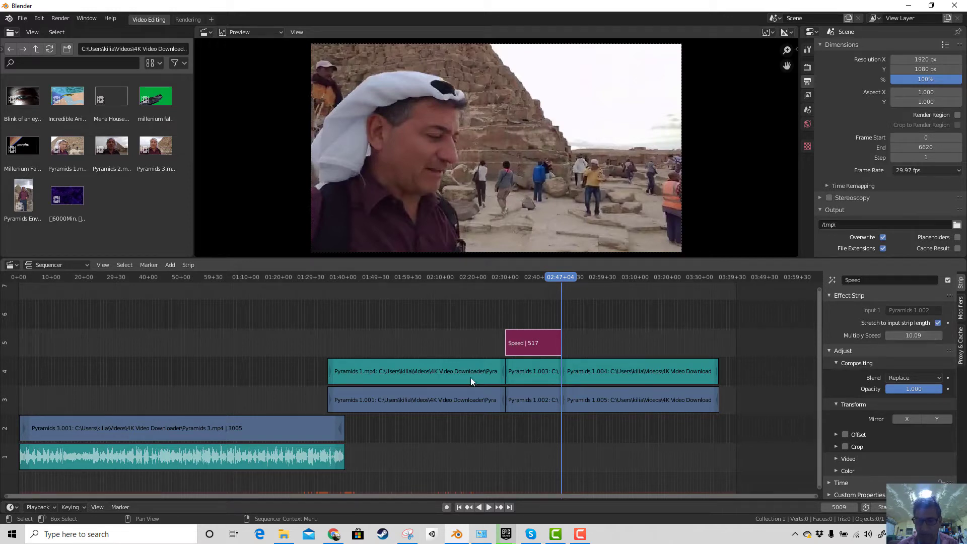
Play back the middle Pyramids 1 segment from just before its cut and scrub through it to check the speed effect.
left_click(500, 277)
key("space")
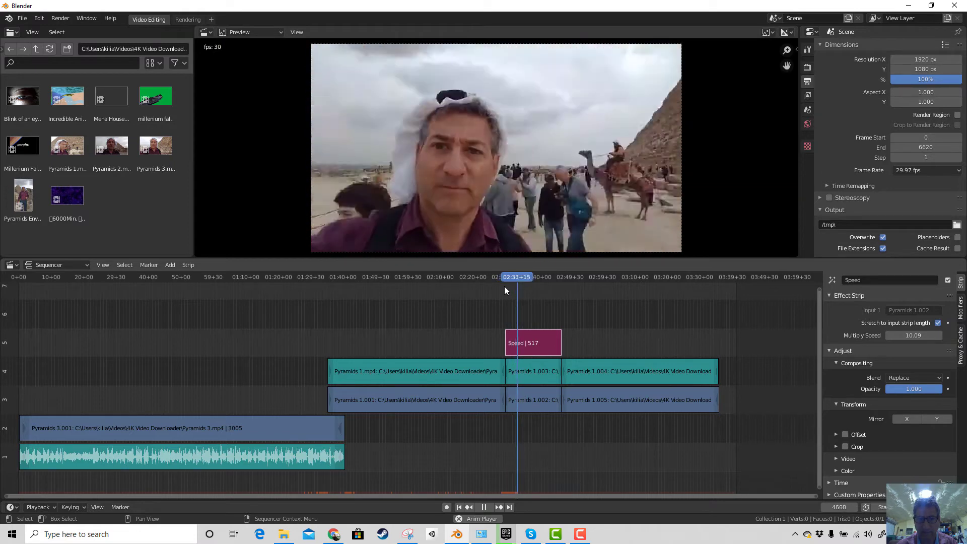
key("space")
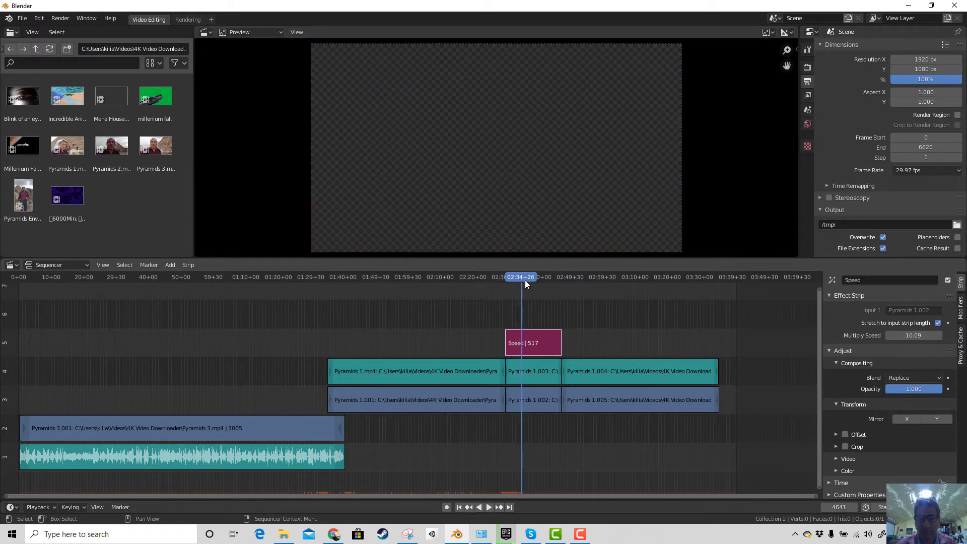
left_click_drag(520, 276, 518, 276)
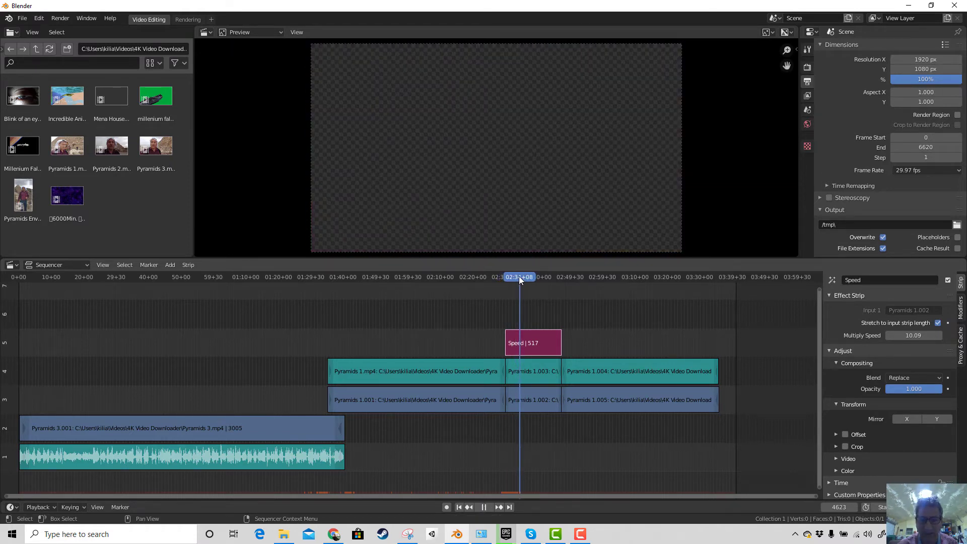
Add a second Speed Control effect to the middle Pyramids 1 video segment after expanding its Time properties.
left_click(530, 400)
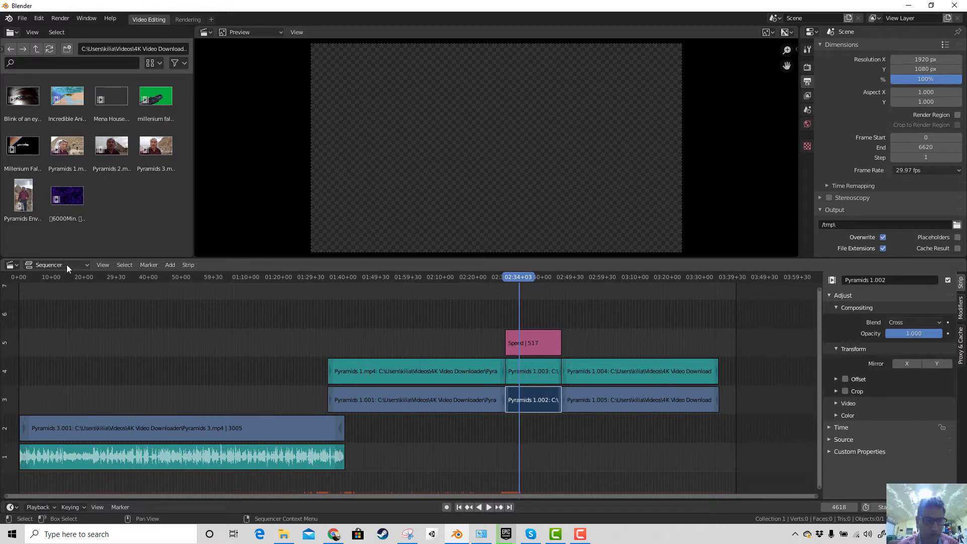
left_click(828, 427)
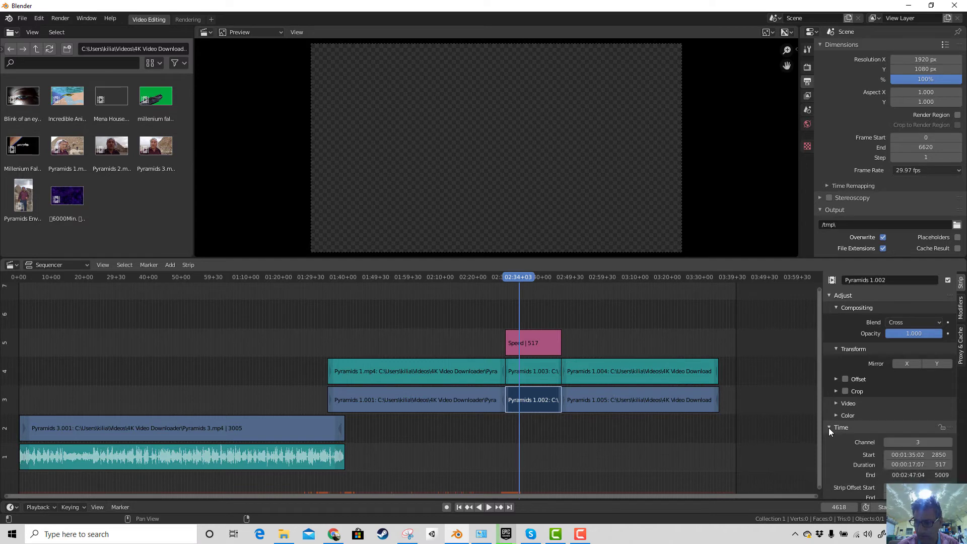
scroll(871, 454, "down", 2)
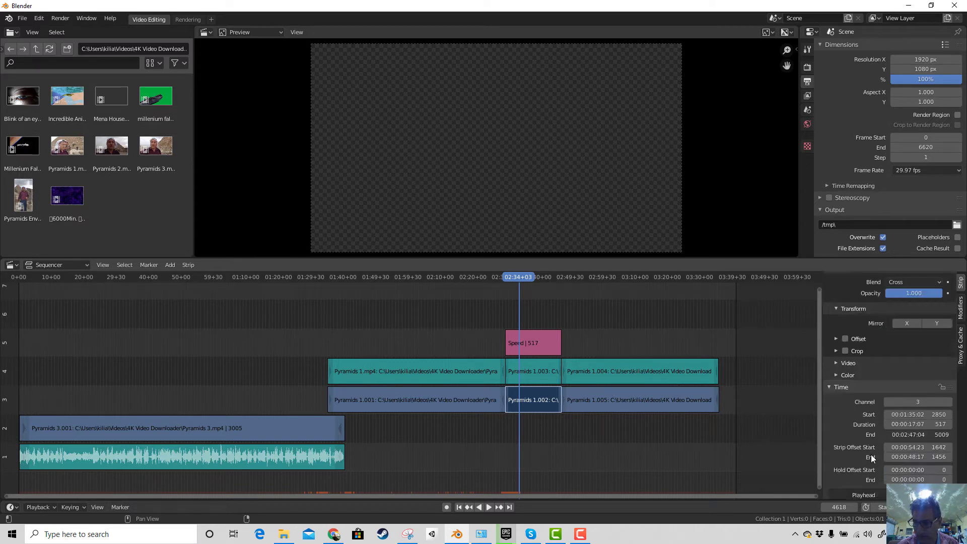
scroll(866, 457, "down", 2)
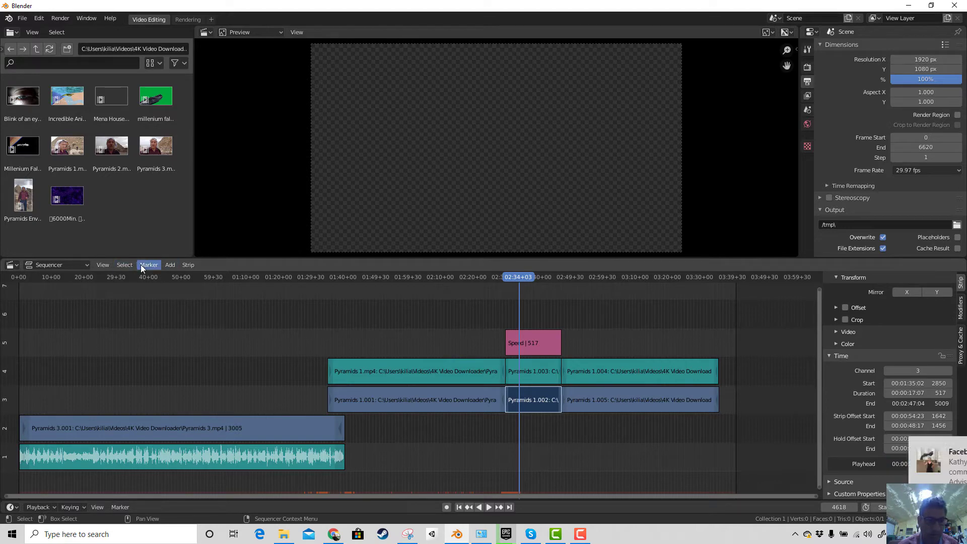
left_click(171, 267)
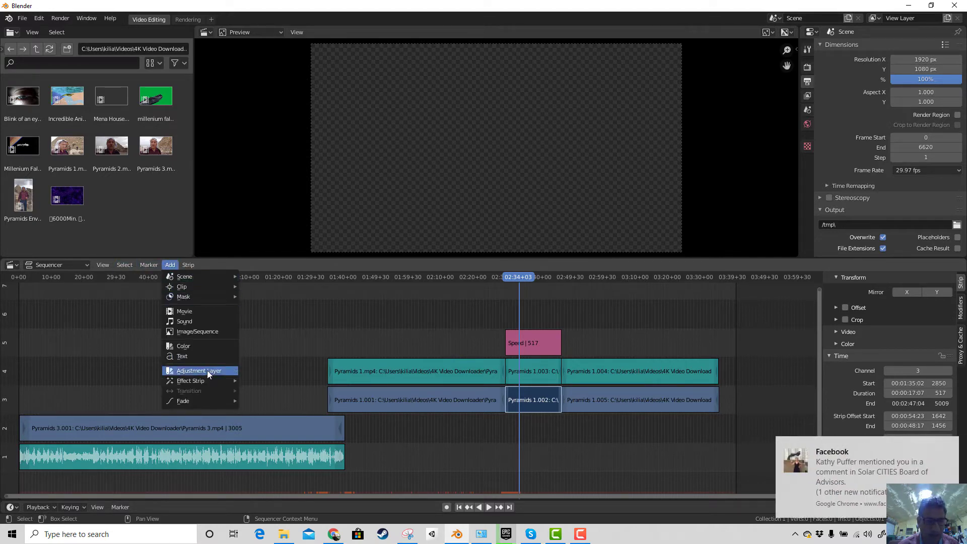
mouse_move(202, 380)
left_click(275, 354)
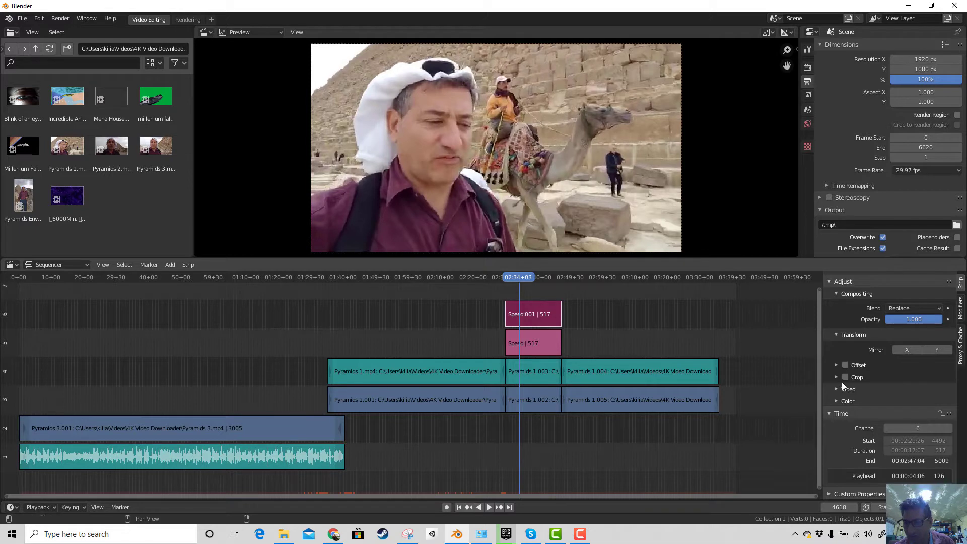
Set the second Speed effect's Multiply Speed to 10.
scroll(866, 387, "up", 2)
scroll(875, 390, "up", 2)
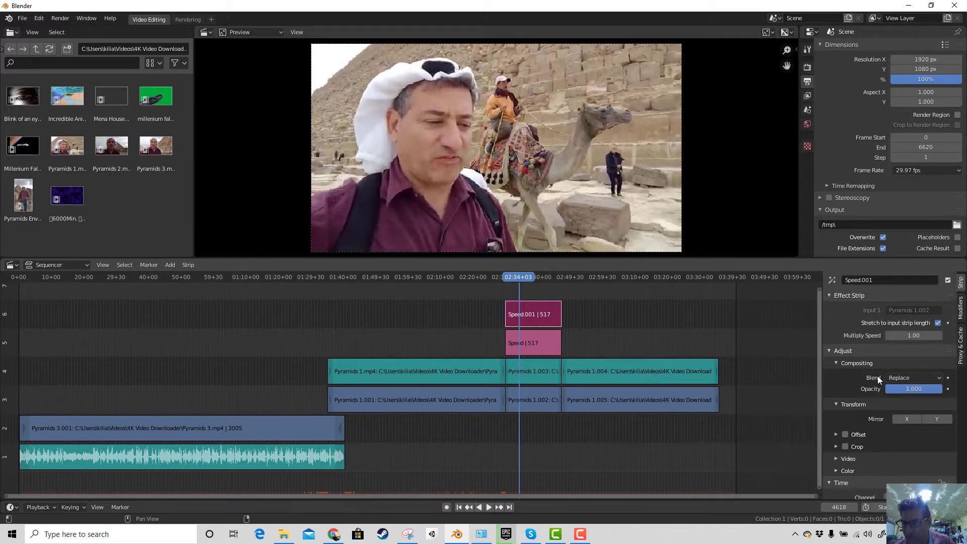
left_click(901, 334)
type("10")
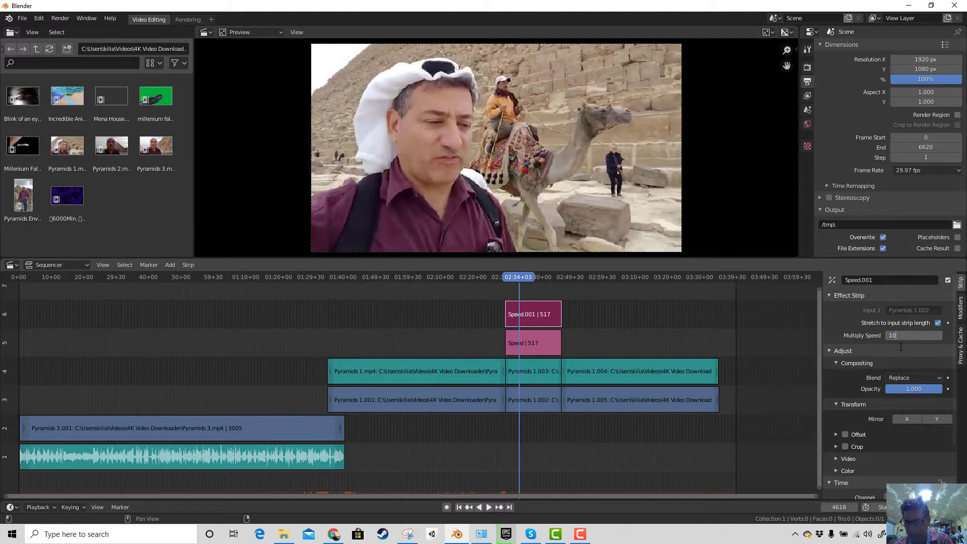
key("Return")
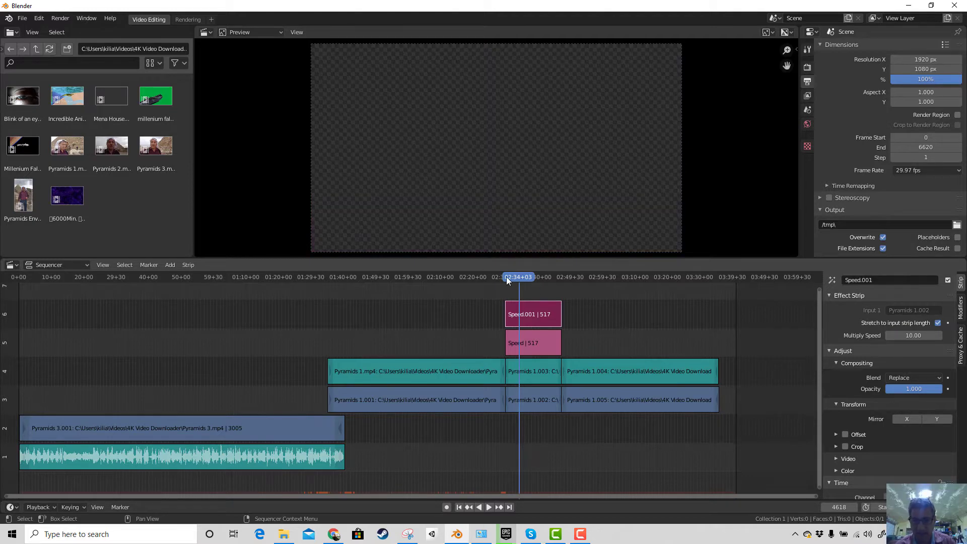
Play back the middle segment with both Speed effects and erase the second Speed strip in channel 6.
left_click_drag(506, 279, 502, 281)
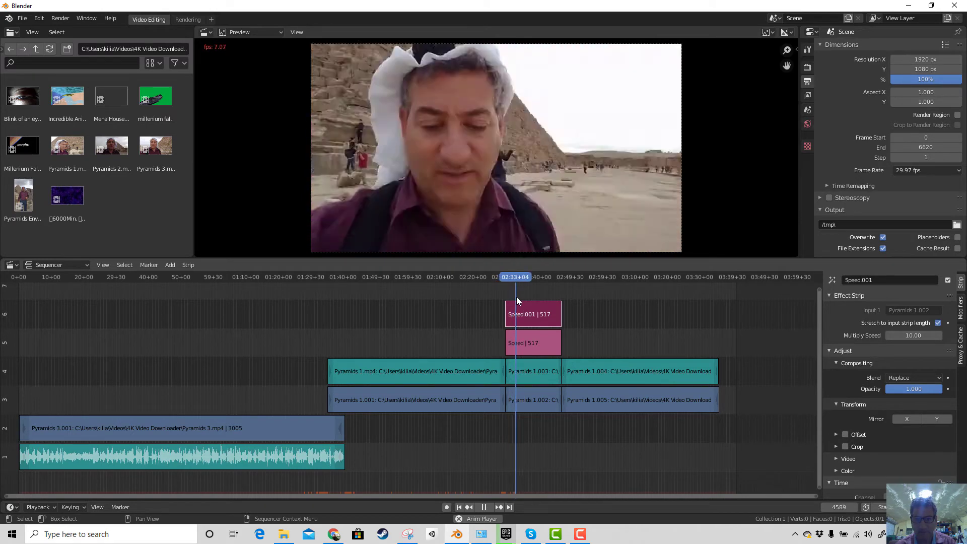
key("space")
left_click(530, 344)
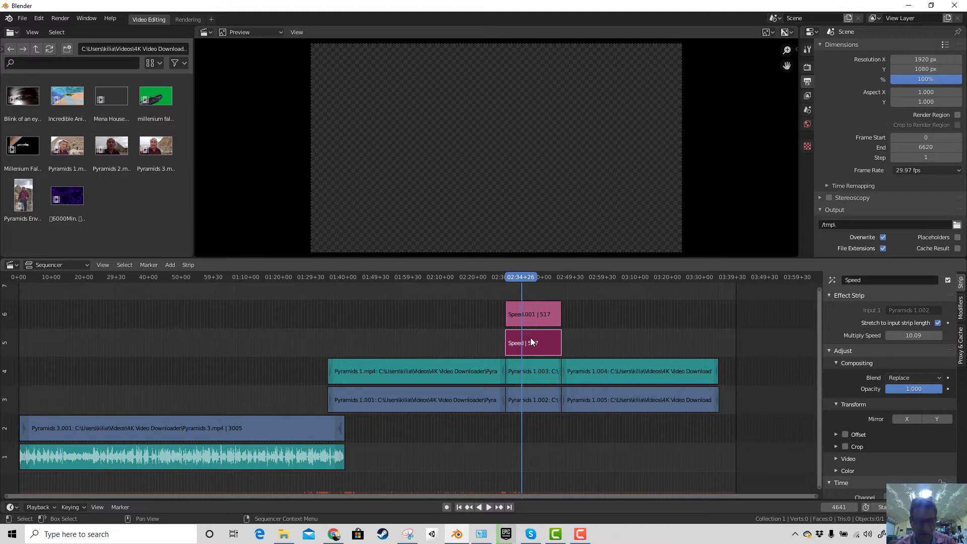
left_click(538, 317)
key("x")
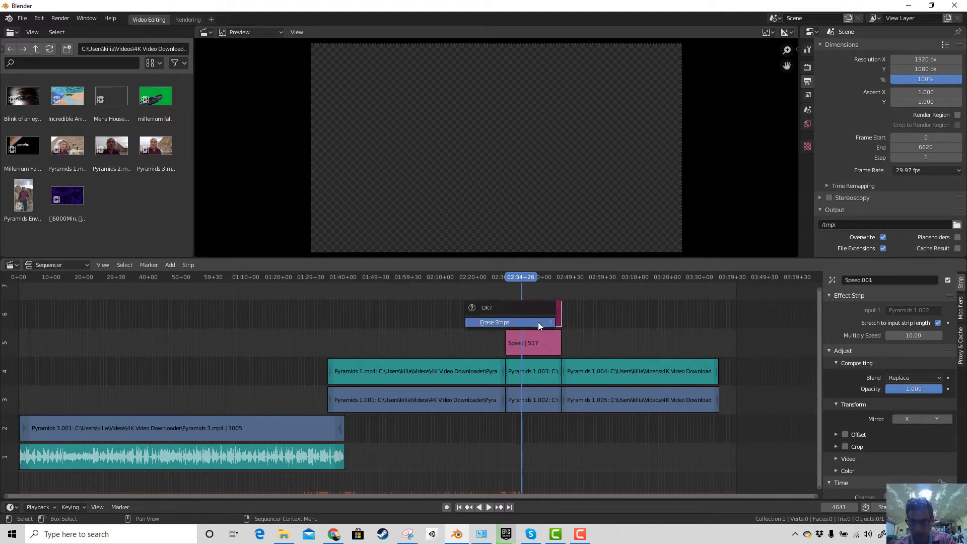
left_click(527, 321)
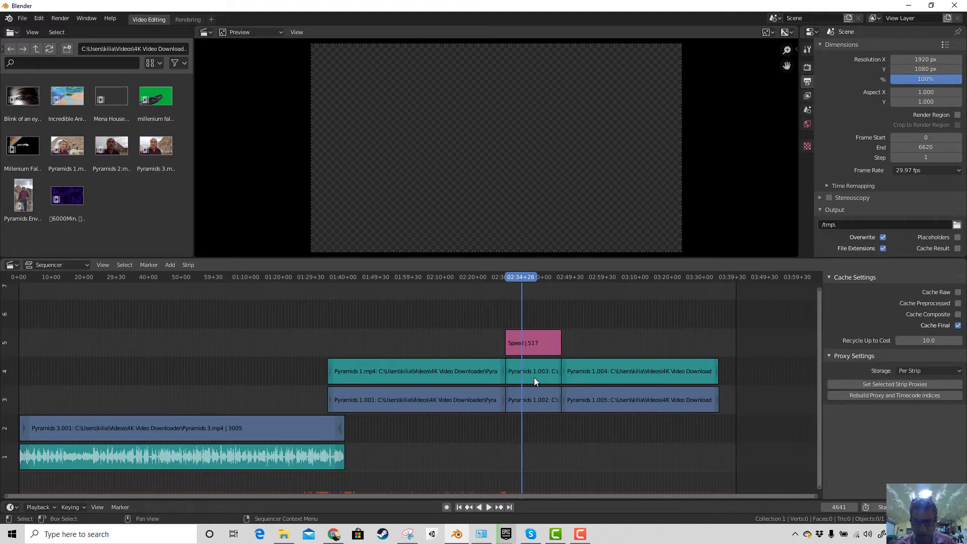
Try to add a Speed Control effect to the middle Pyramids 1 audio segment alone.
left_click(533, 378)
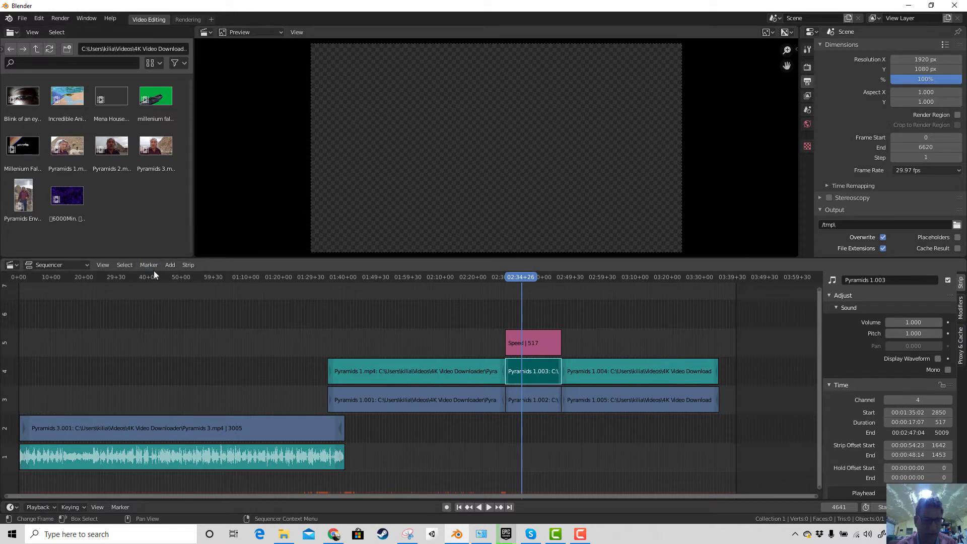
left_click(169, 265)
mouse_move(200, 380)
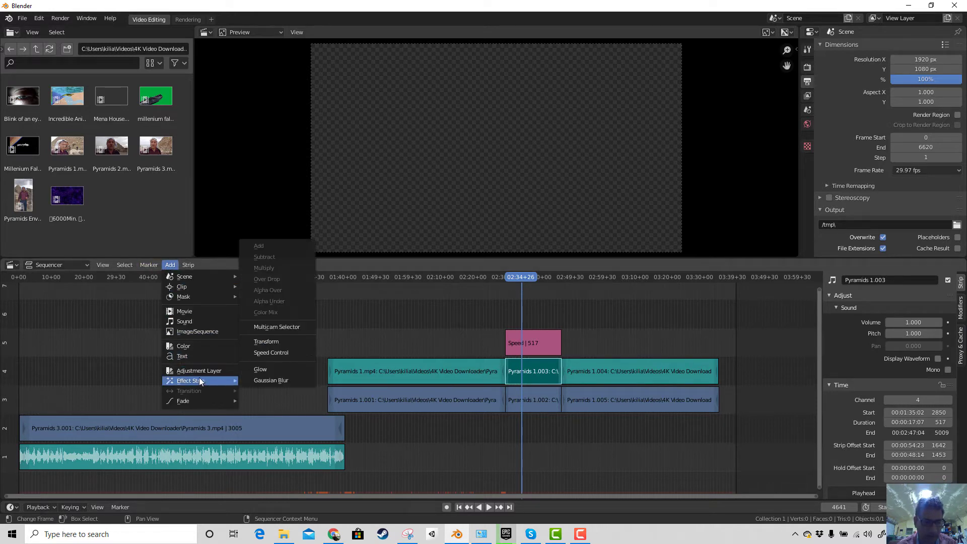
left_click(257, 353)
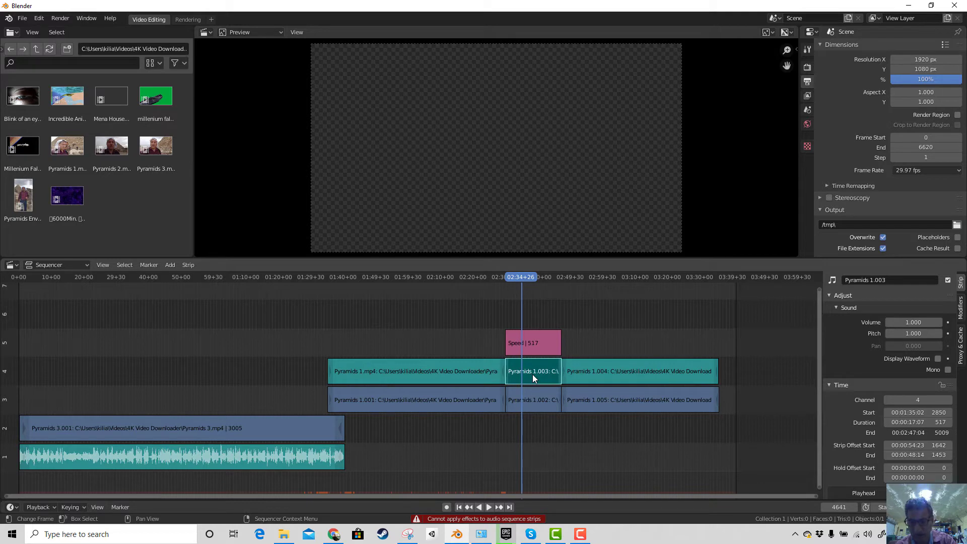
Erase the middle Pyramids 1 audio segment and trim the end of the middle video segment back to 02:33+19.
key("x")
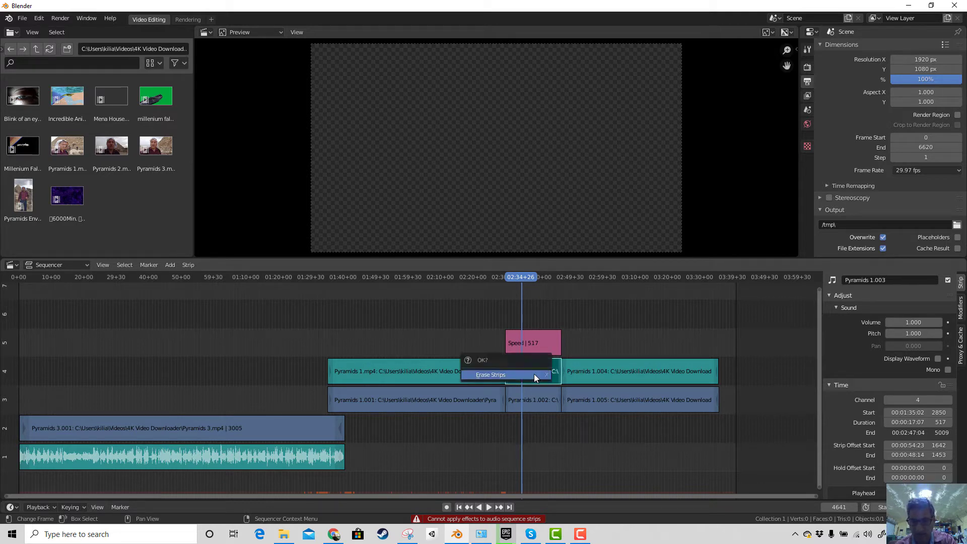
left_click(534, 374)
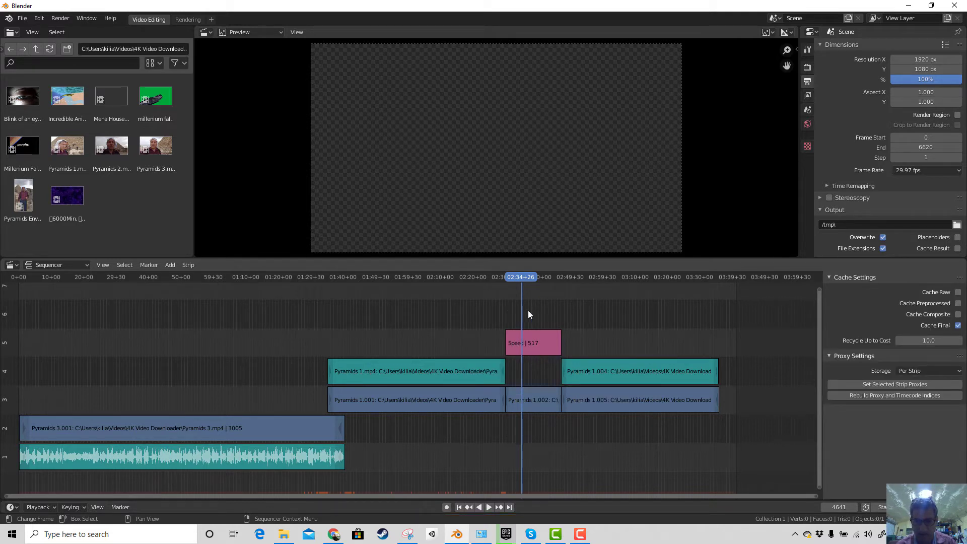
left_click(524, 402)
left_click_drag(503, 277, 517, 280)
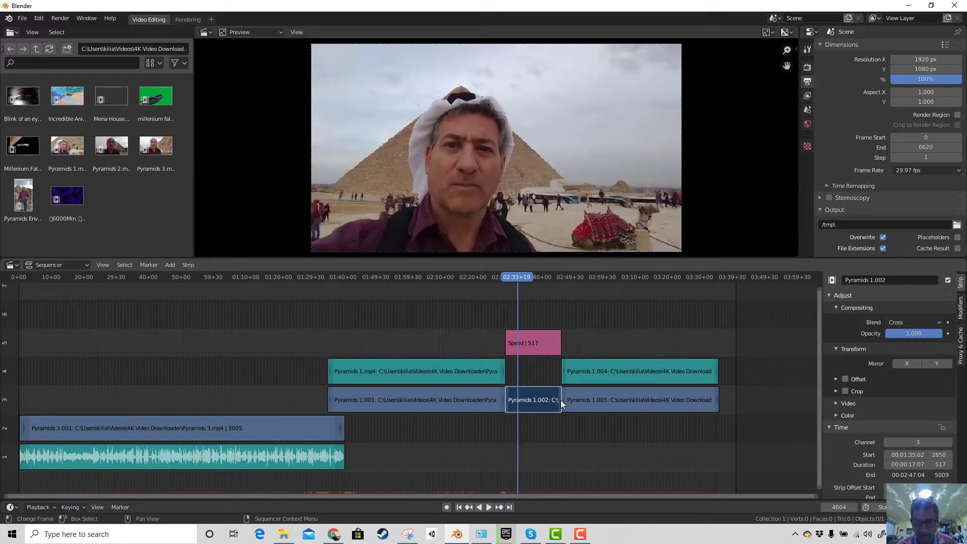
left_click_drag(559, 397, 516, 401)
Move the last Pyramids 1 video and audio segments together to close the gap, starting at 02:33+19.
left_click(595, 399)
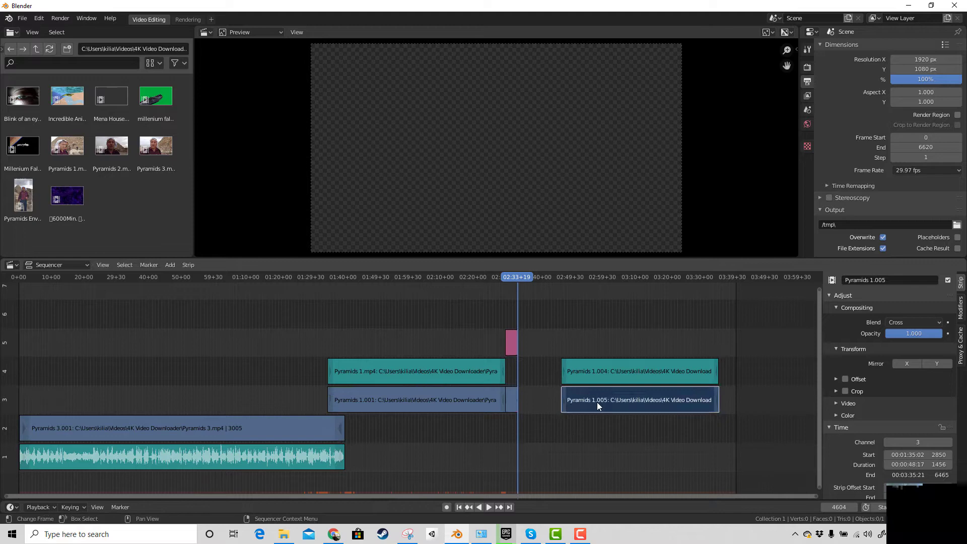
left_click(606, 361, "shift")
left_click_drag(615, 400, 588, 397)
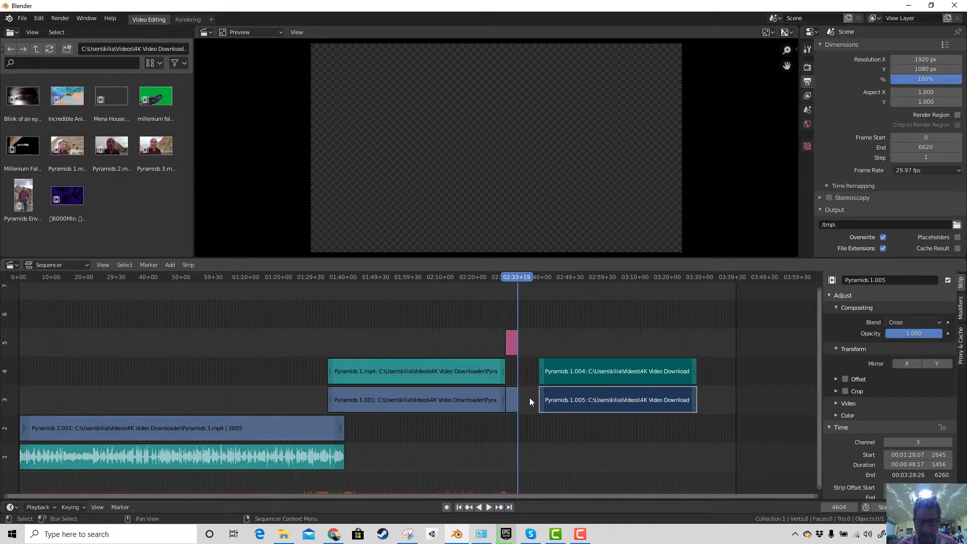
right_click(529, 397)
left_click(500, 388)
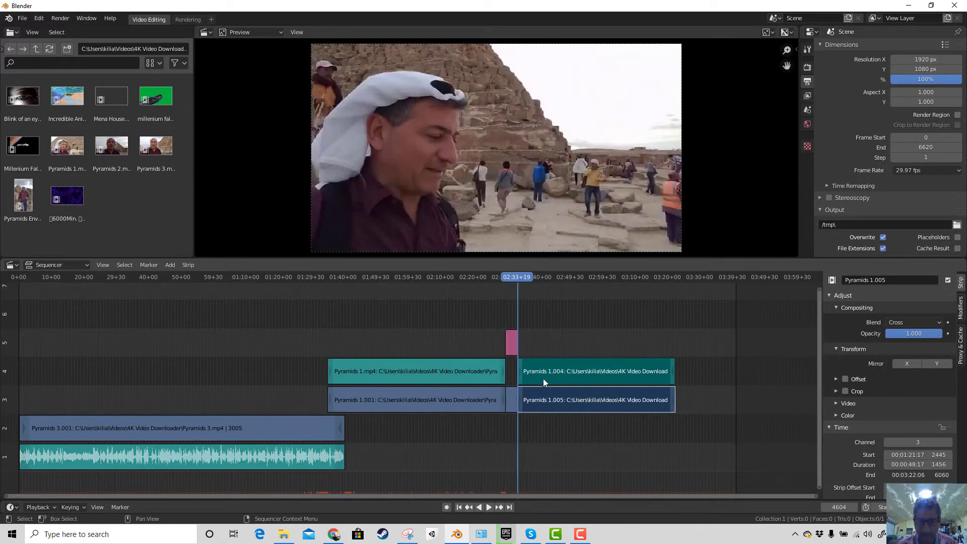
Play back the sequence from before the sped-up segment into the last Pyramids 1 segment.
left_click(497, 283)
key("space")
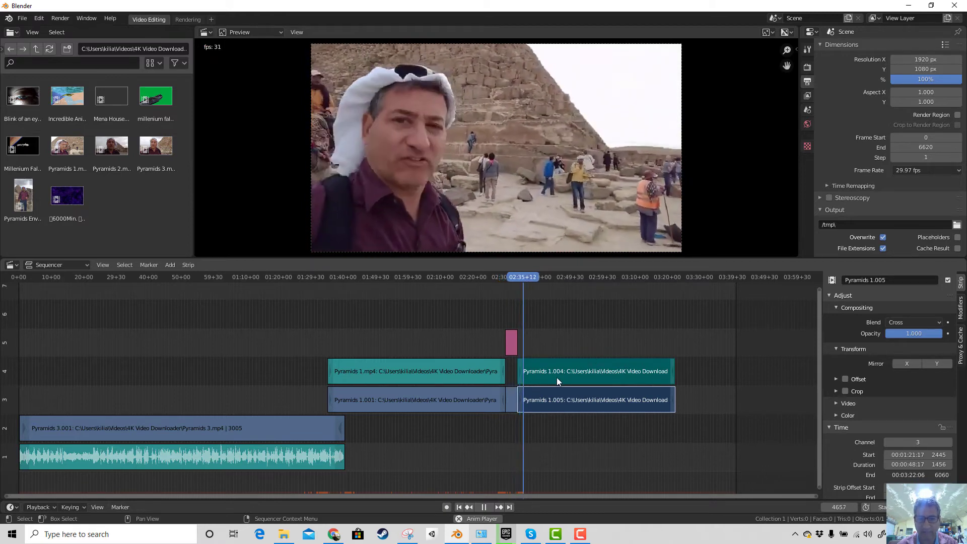
key("space")
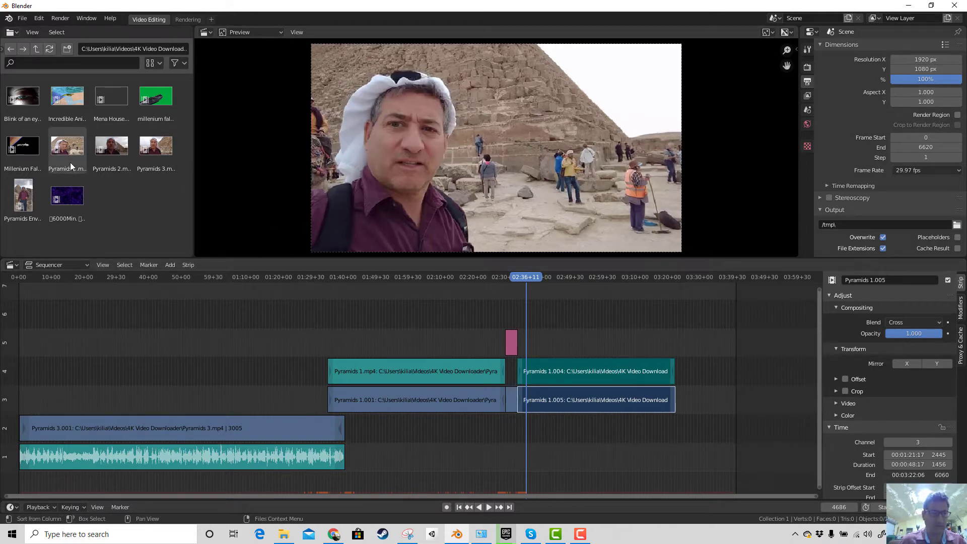
Add the Blink of an eye video and move its video and audio strips to start at frame 1907 in channels 5 and 6.
left_click_drag(16, 99, 367, 326)
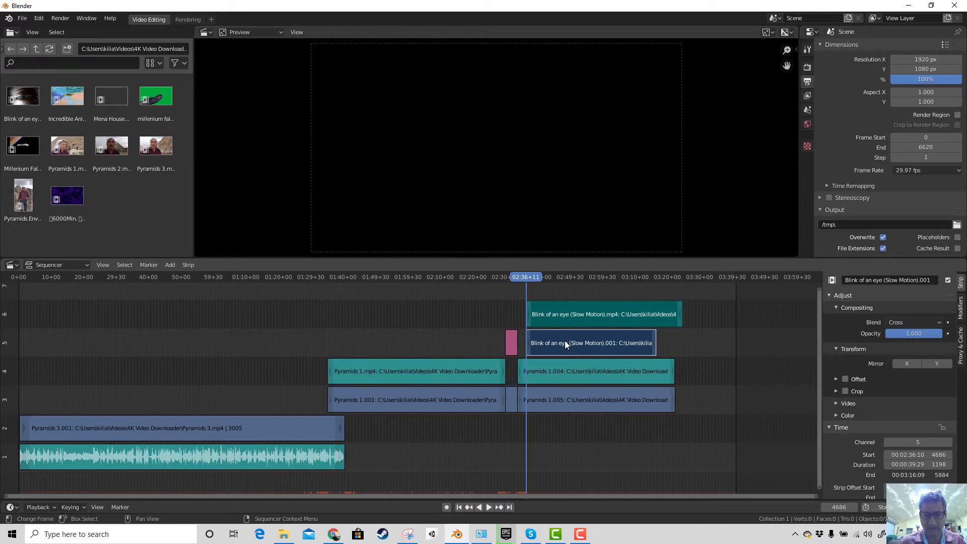
key("g")
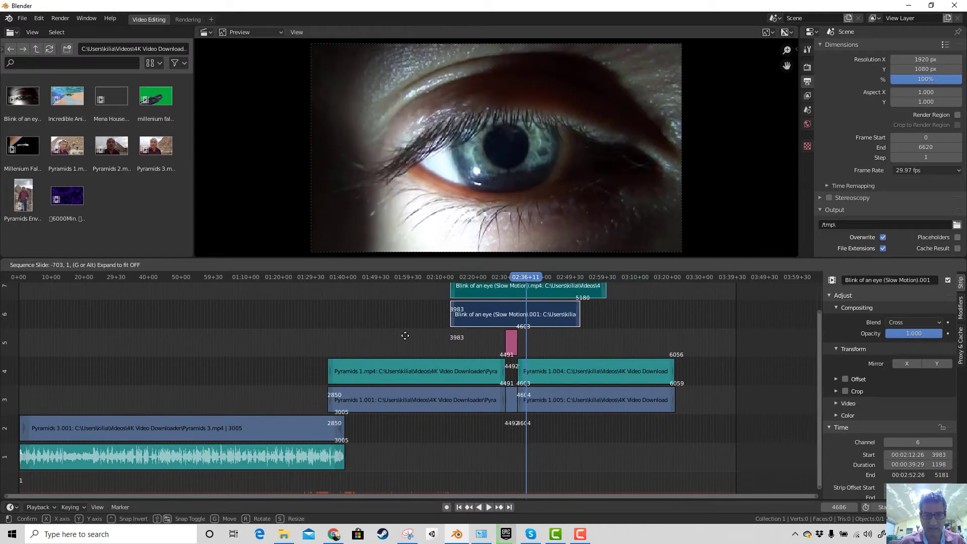
key("Return")
left_click(417, 380)
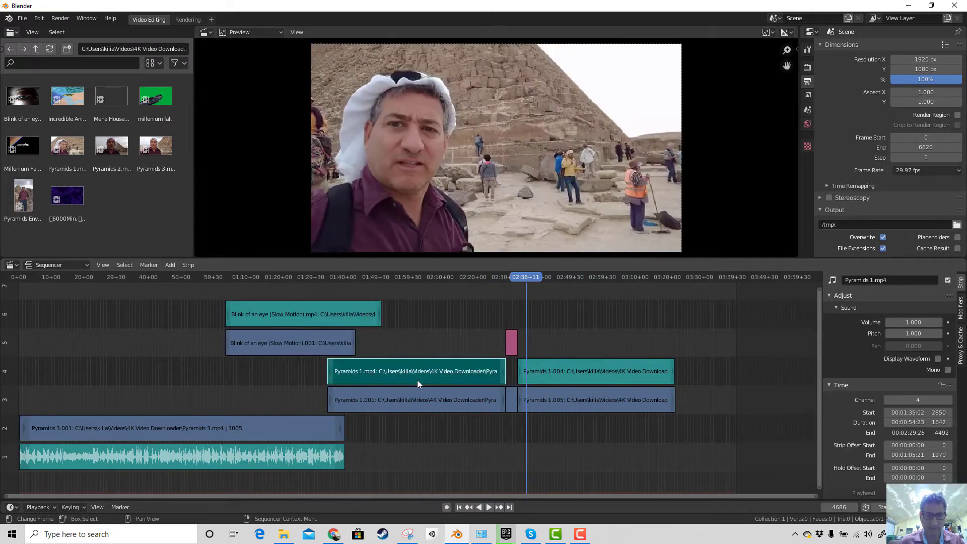
left_click(417, 393)
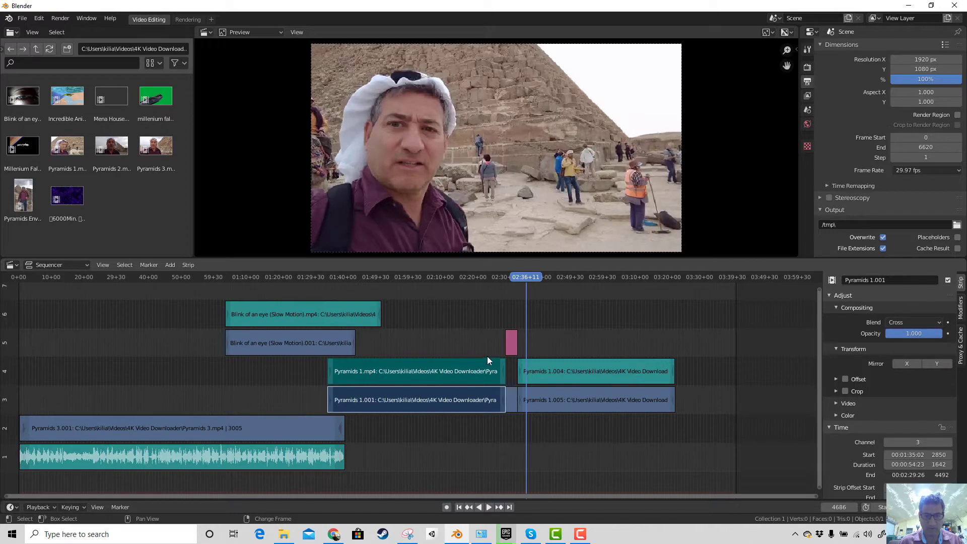
left_click(517, 401)
left_click(565, 373)
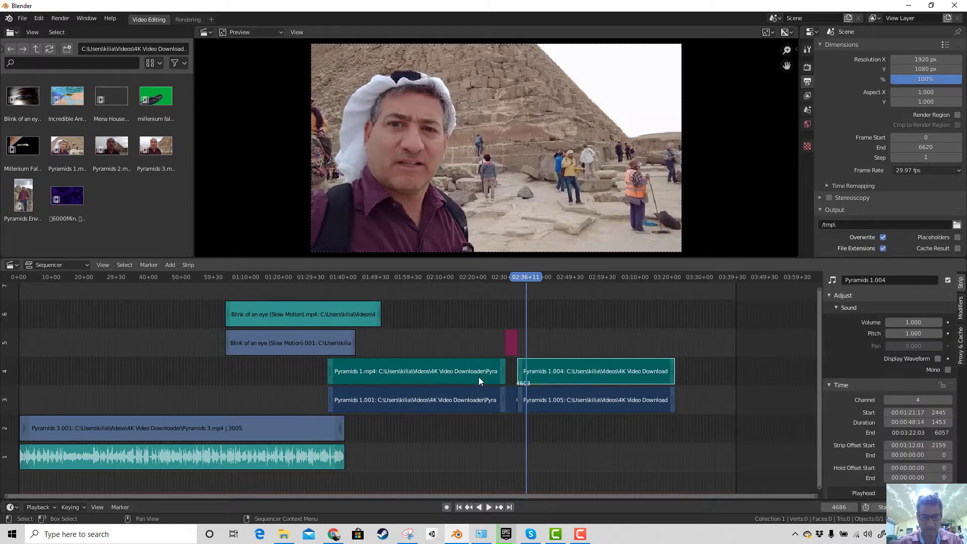
key("g")
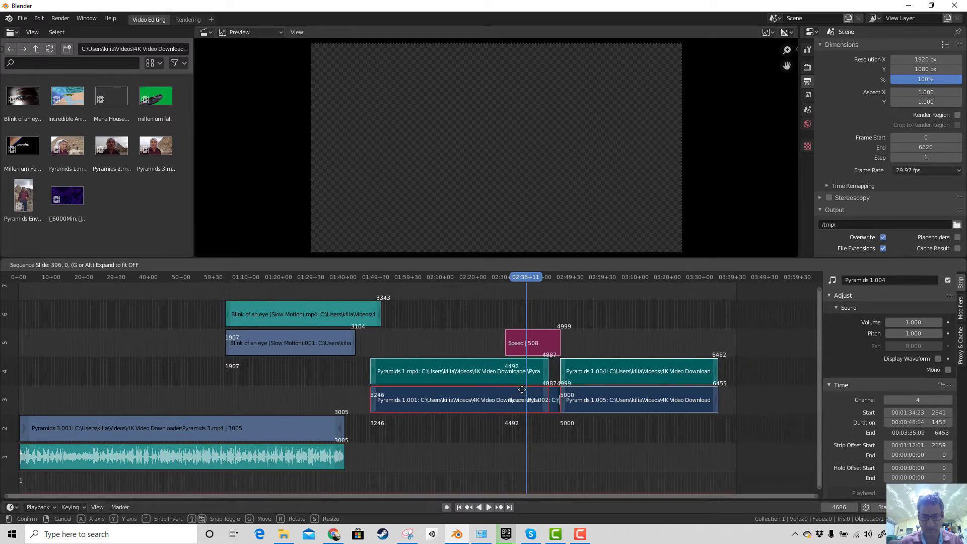
key("Escape")
Move all Pyramids 1 video and audio strips and the Speed effect together so they start at frame 3562.
left_click(511, 346)
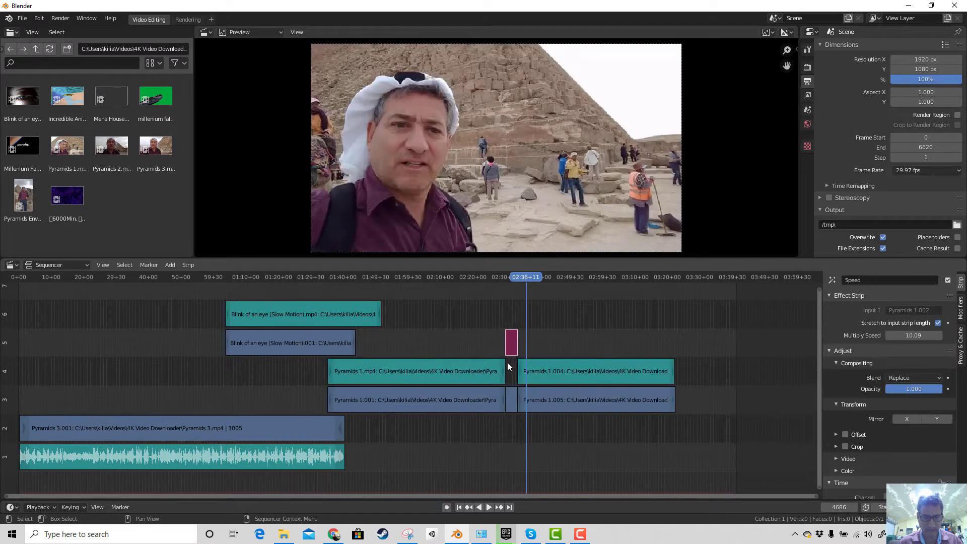
left_click(475, 370)
left_click(572, 370)
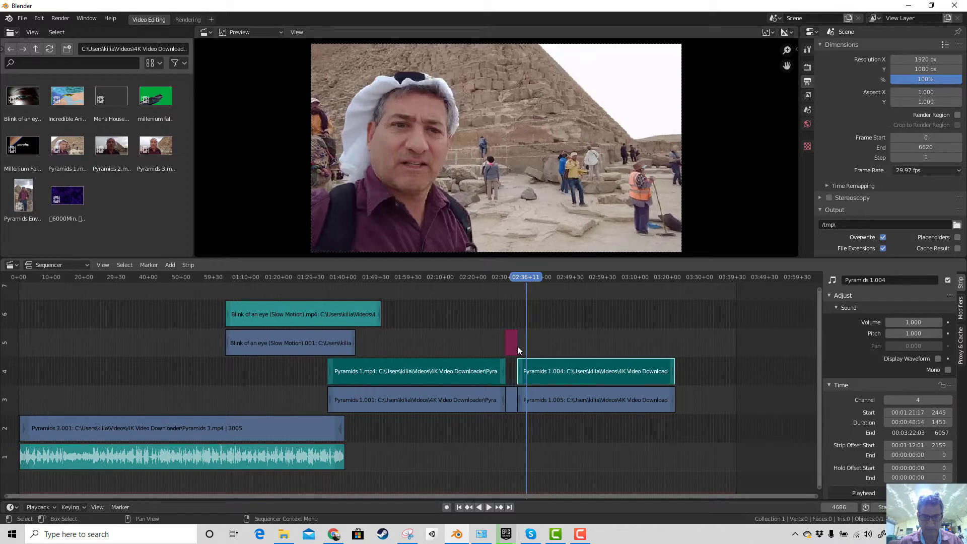
left_click_drag(427, 321, 667, 421)
key("g")
left_click(667, 421)
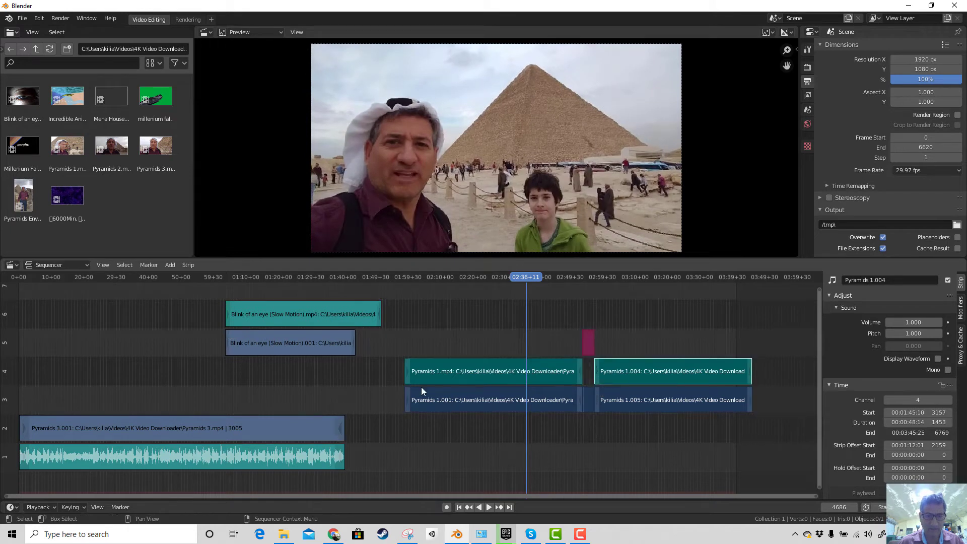
Erase the Blink of an eye audio strip and move its video strip to channel 4, ending just before Pyramids 1.
left_click(269, 321)
left_click(274, 341)
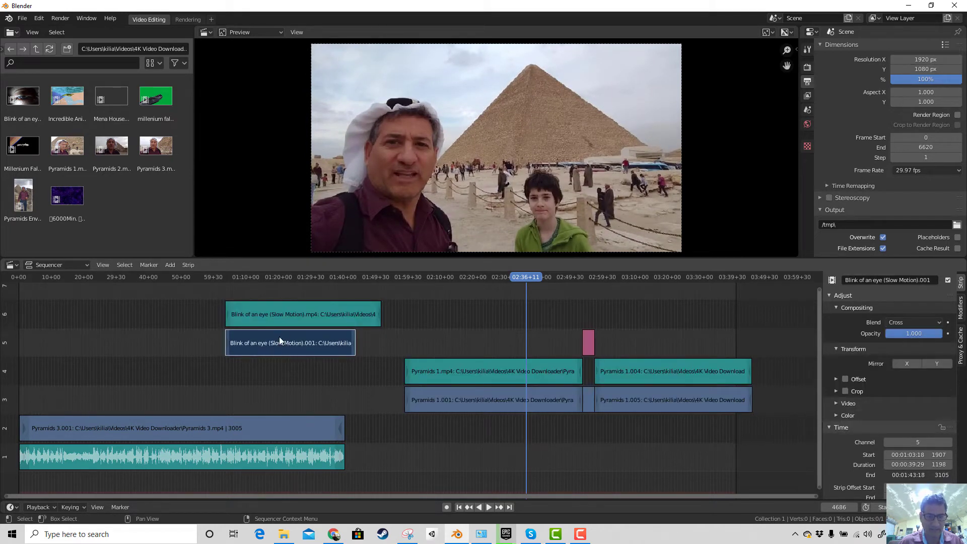
left_click(289, 314)
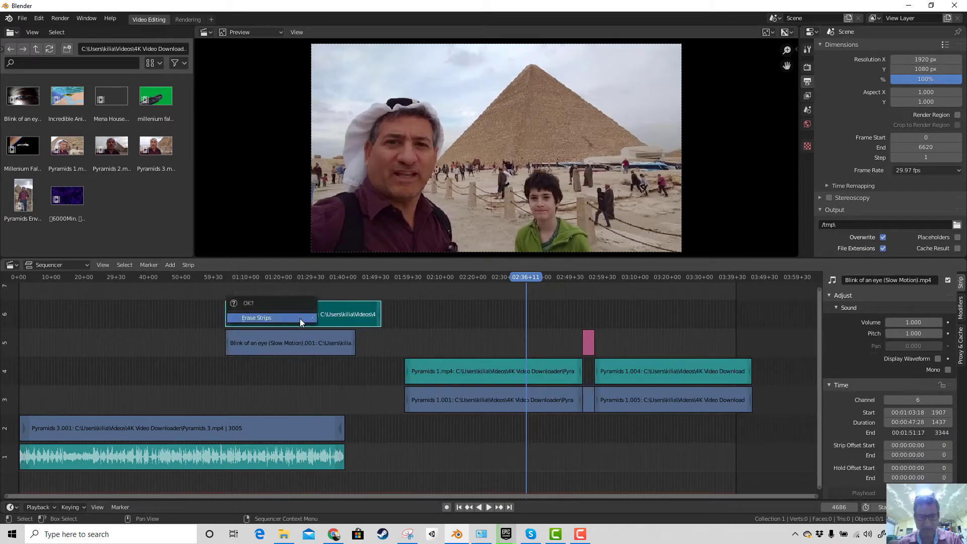
key("Delete")
left_click(288, 339)
key("g")
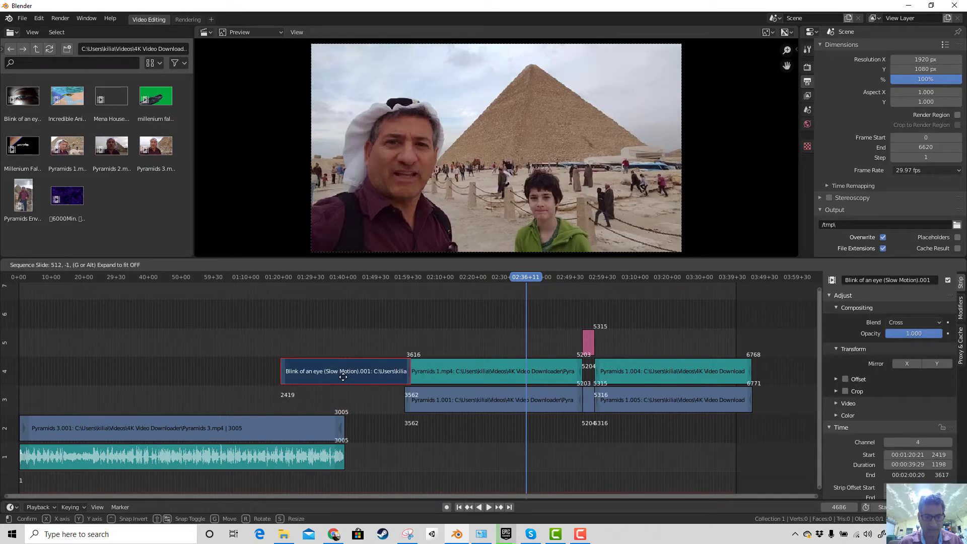
left_click(335, 377)
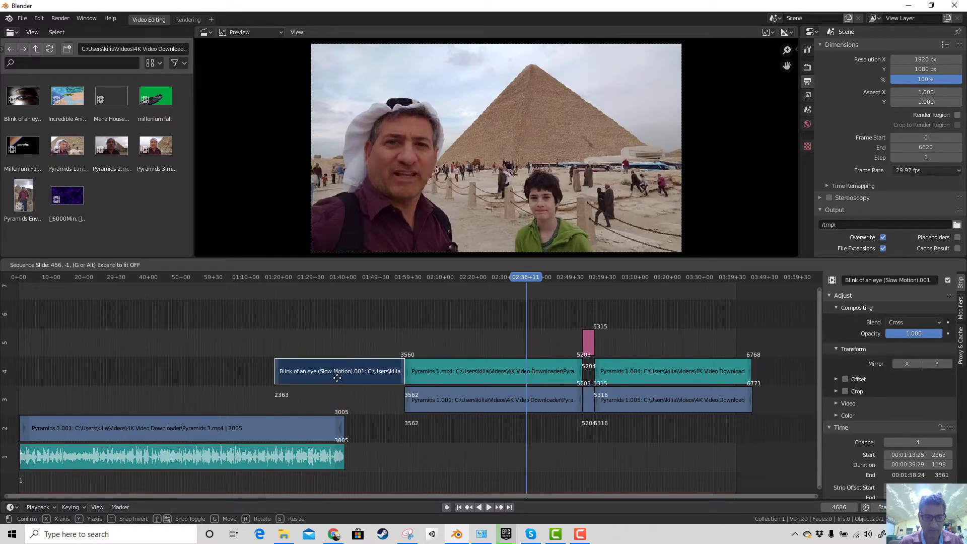
Trim the start of the Blink of an eye video to a 589-frame duration and place it in channel 2 directly after Pyramids 3.
left_click_drag(276, 371, 353, 372)
key("g")
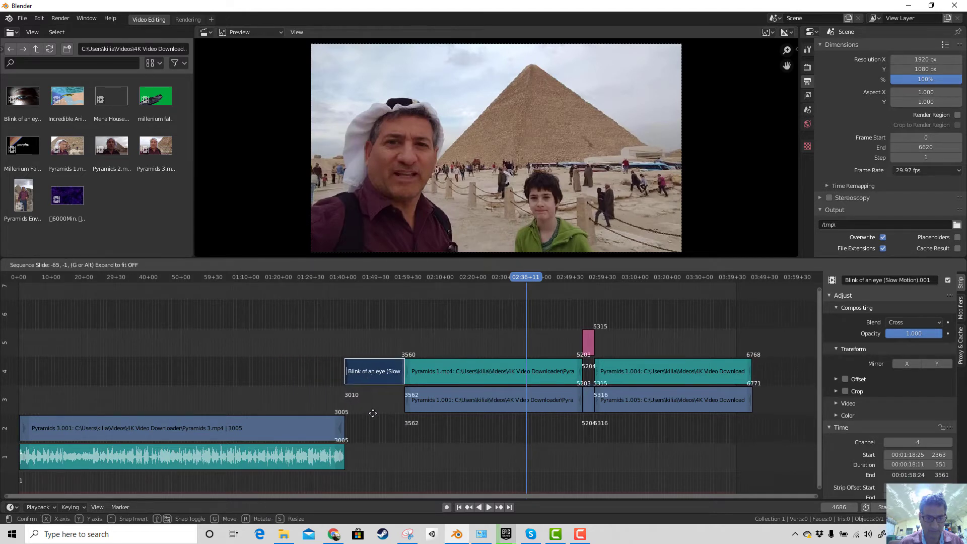
left_click(373, 413)
key("g")
left_click(369, 388)
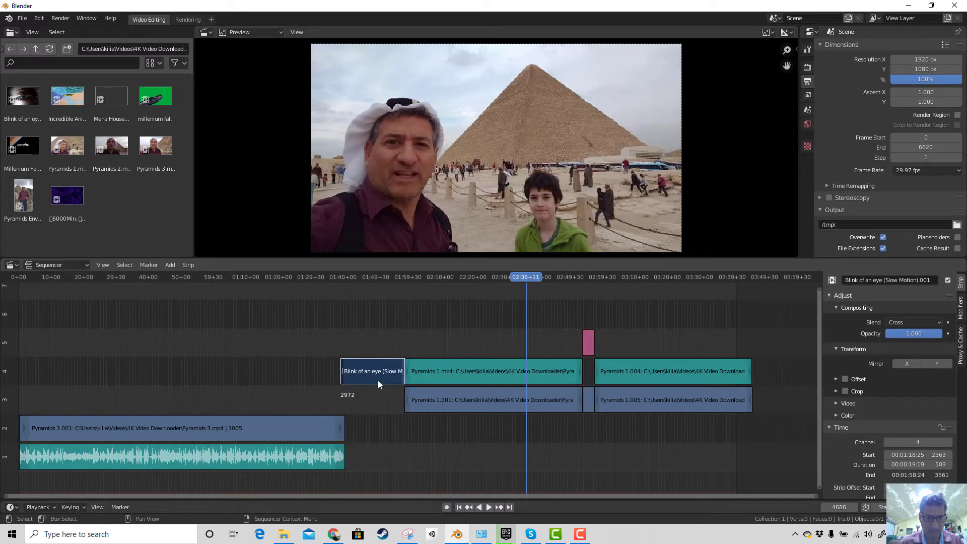
left_click(389, 366)
key("g")
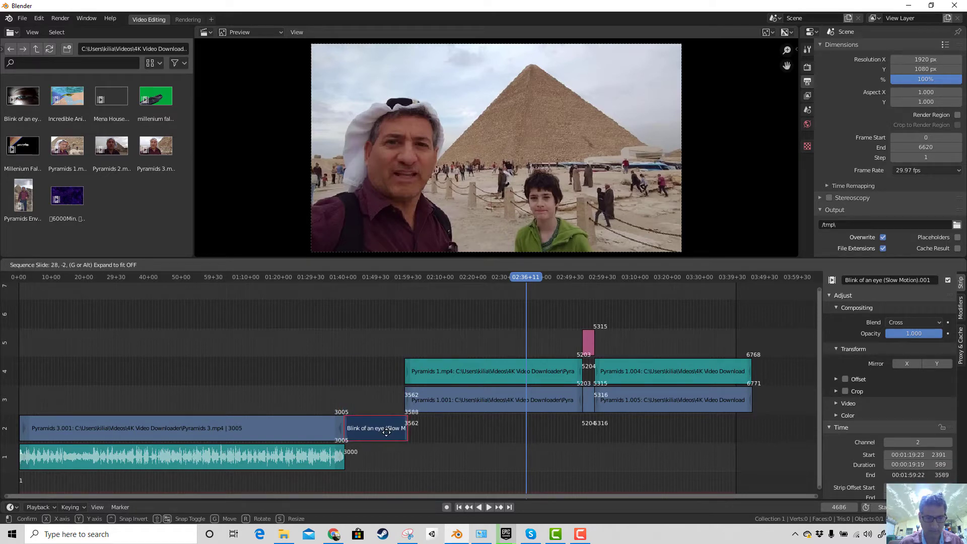
left_click(400, 429)
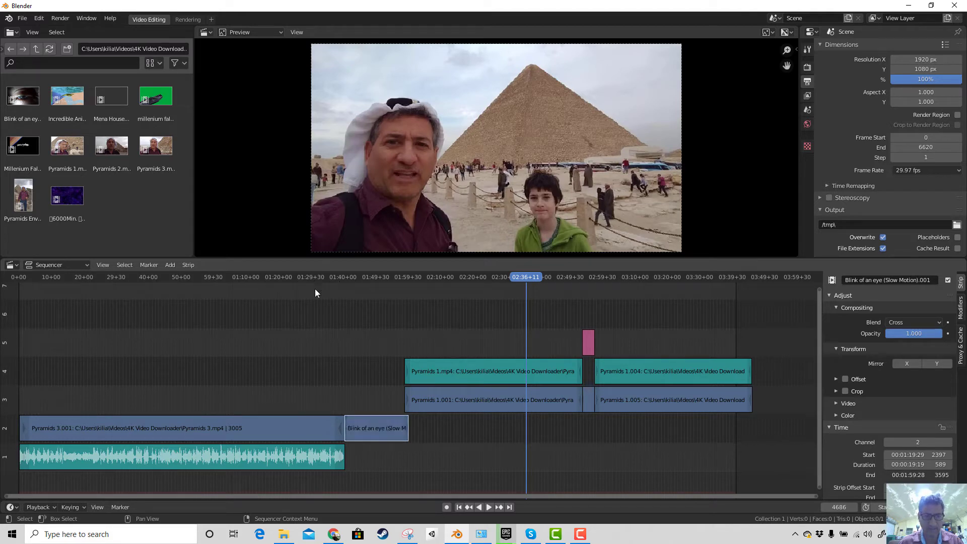
Play back the end of Pyramids 3 into the Blink of an eye clip.
left_click(297, 280)
key("space")
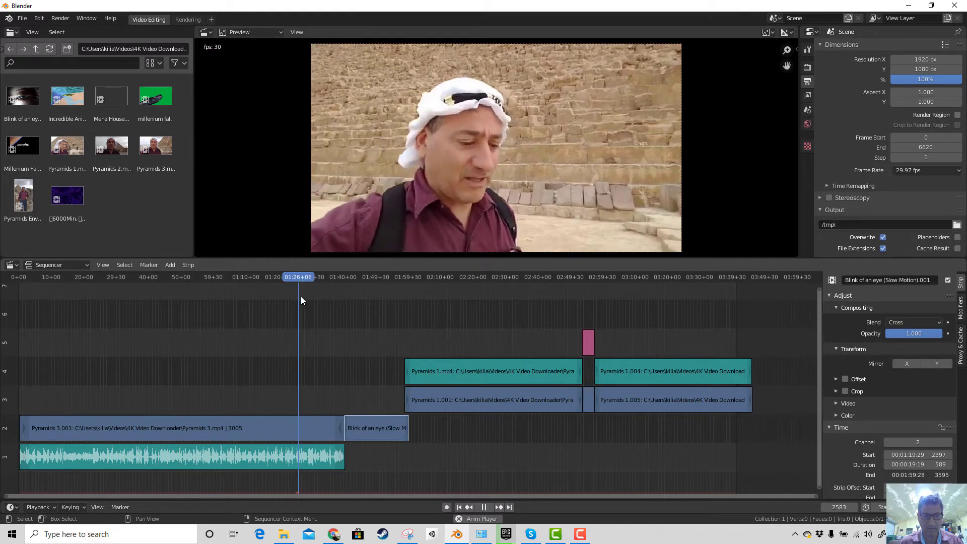
left_click(326, 276)
key("space")
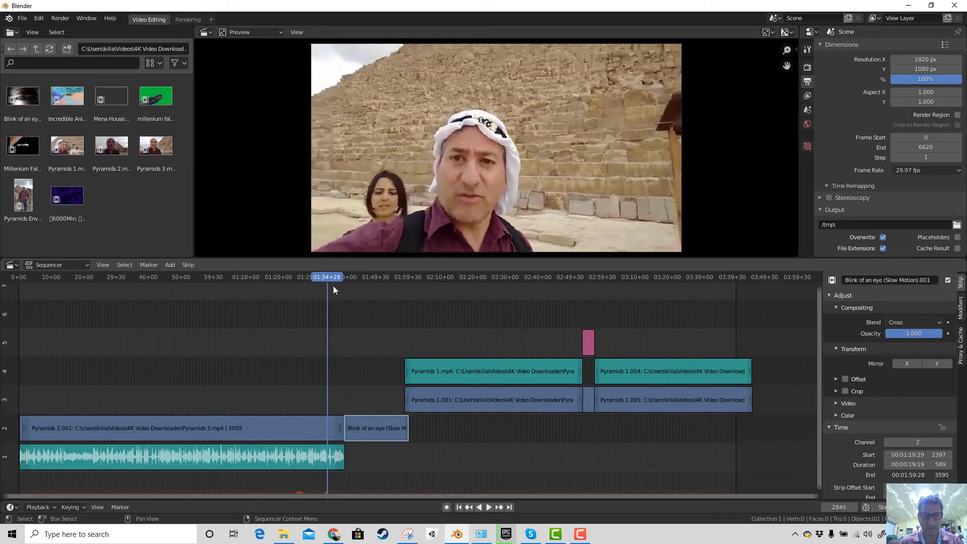
key("space")
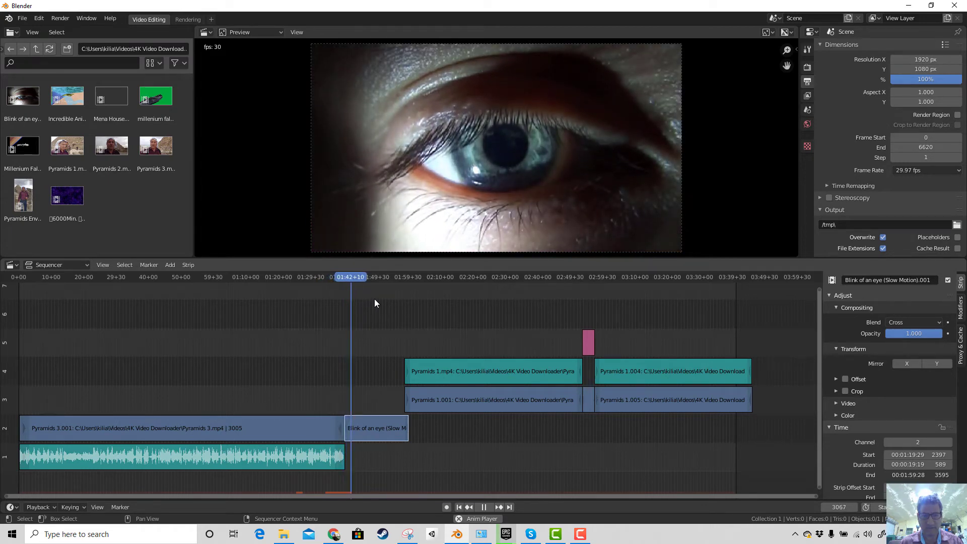
key("space")
Trim the end of the Blink of an eye clip to an 86-frame duration and move the Pyramids 1 strips and Speed effect to start at frame 3055.
left_click_drag(407, 431, 356, 435)
left_click_drag(404, 346, 694, 460)
left_click_drag(501, 404, 440, 413)
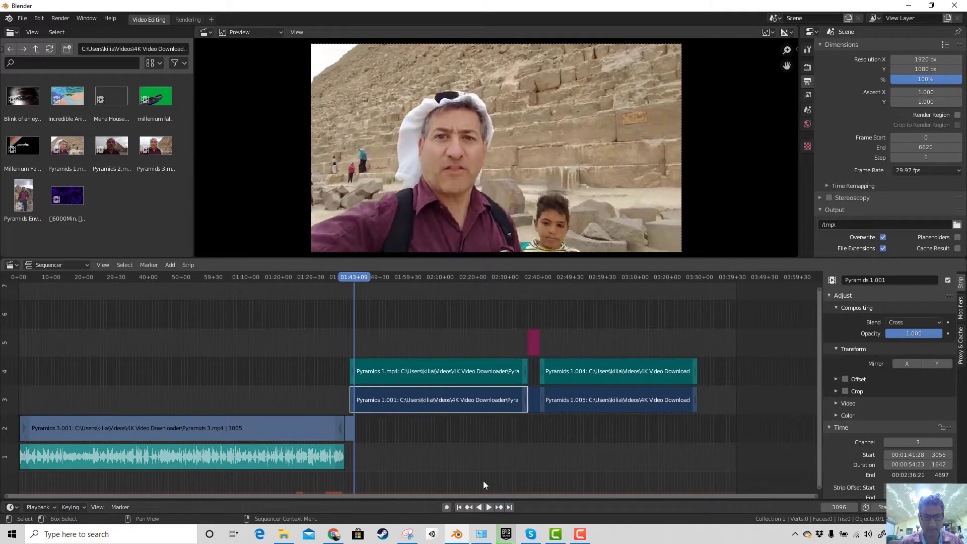
Add a Cross transition from the Blink of an eye clip to the overlapping first Pyramids 1 video strip.
left_click_drag(343, 495, 453, 496)
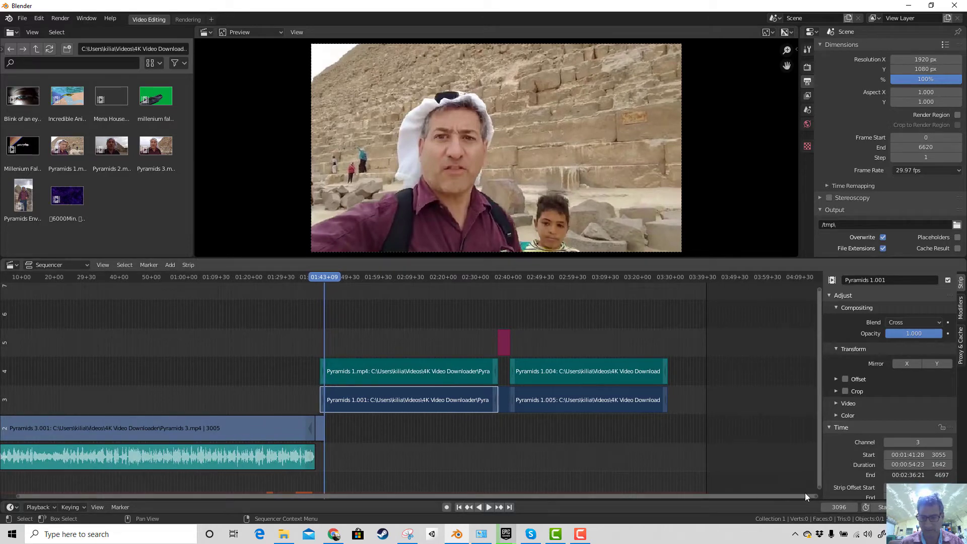
left_click_drag(812, 494, 516, 504)
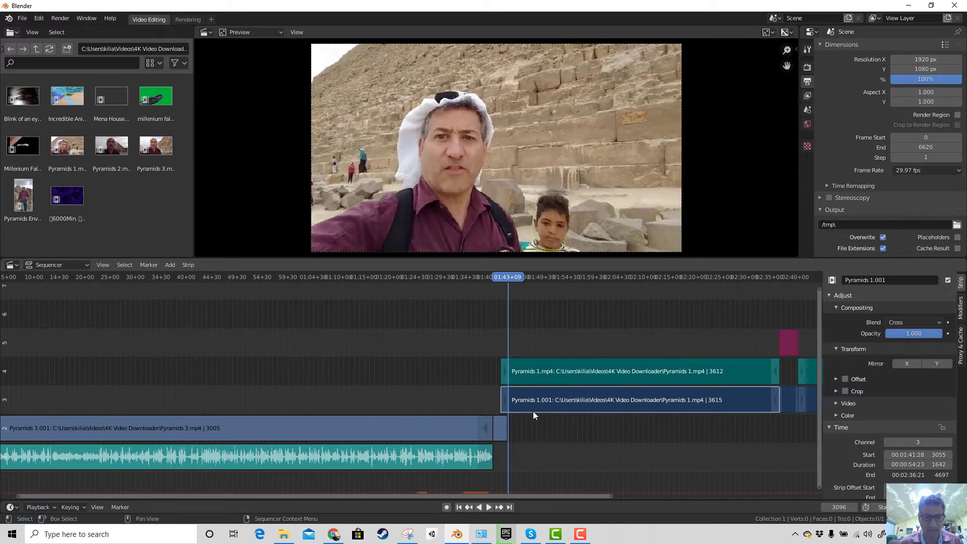
left_click(429, 429)
left_click(496, 434)
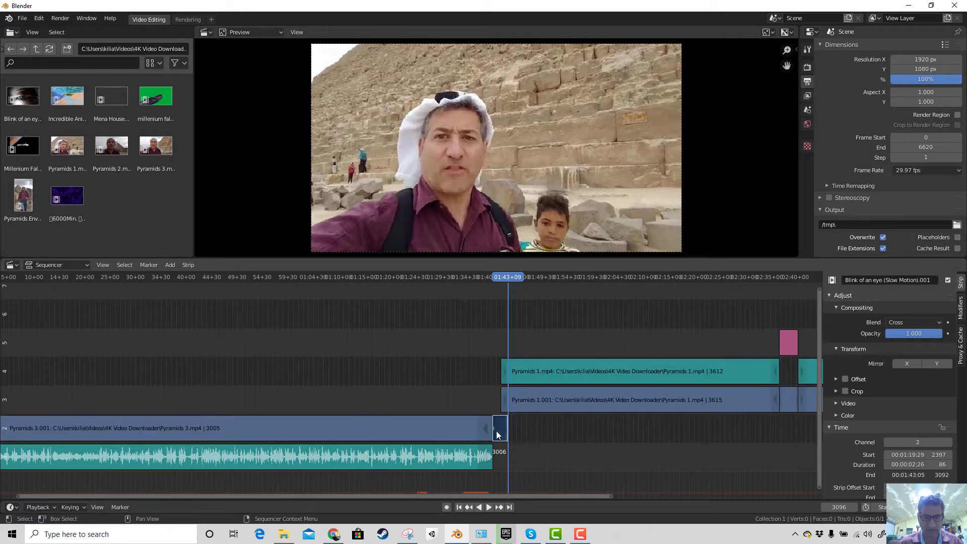
left_click(538, 400)
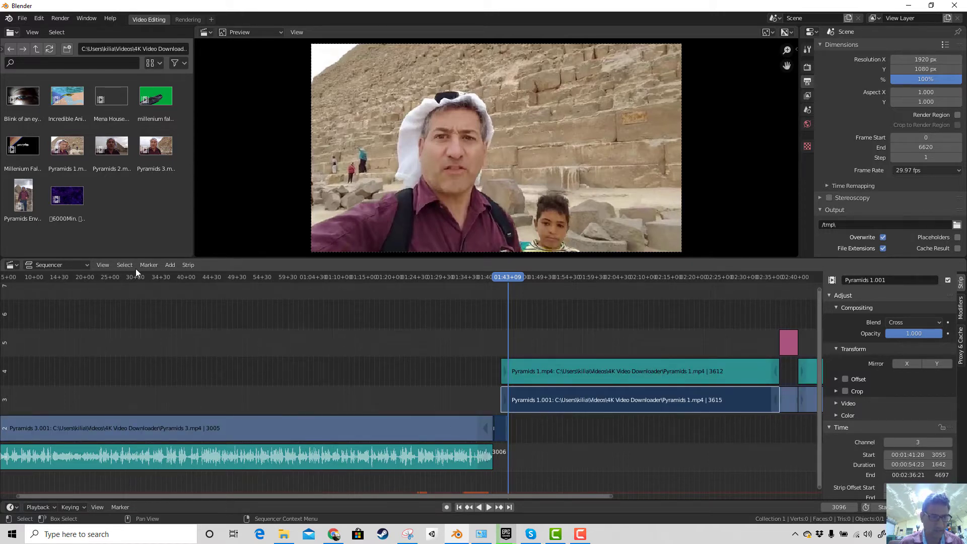
left_click(169, 265)
mouse_move(200, 391)
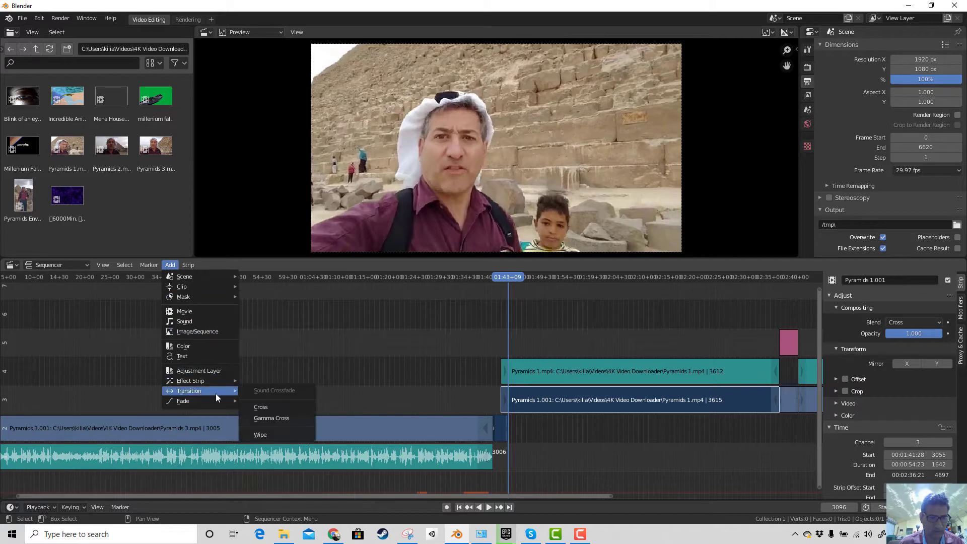
left_click(259, 406)
Play back the Cross transition between the Blink of an eye clip and Pyramids 1.
left_click_drag(509, 280, 495, 278)
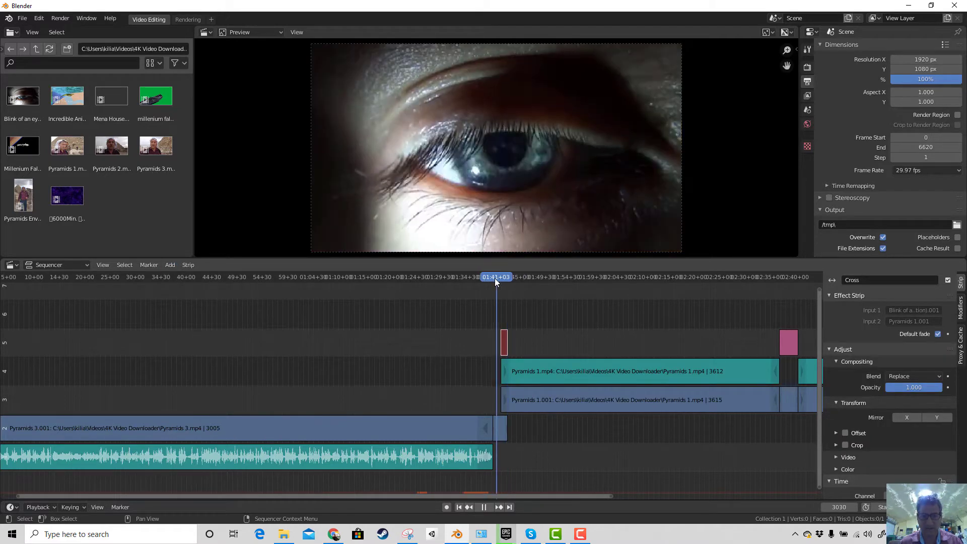
key("space")
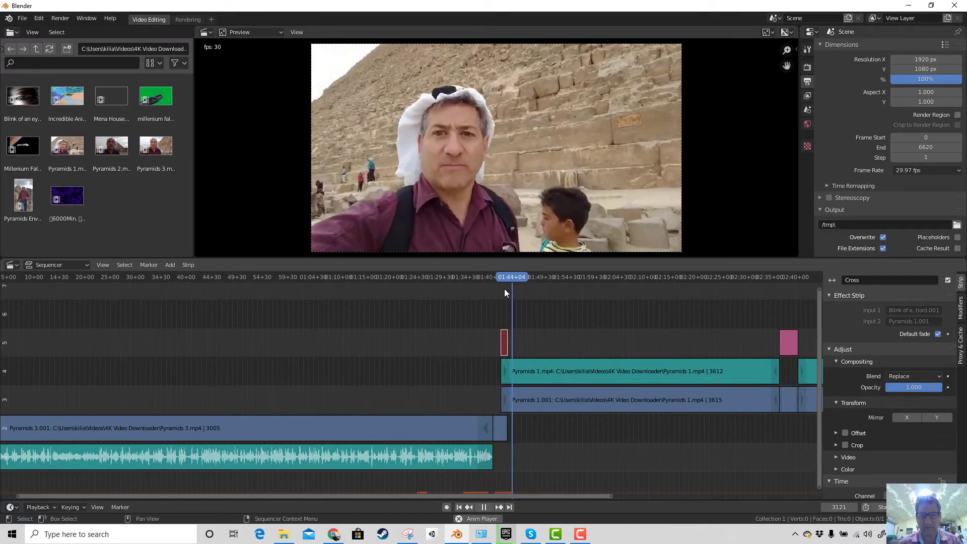
left_click(477, 279)
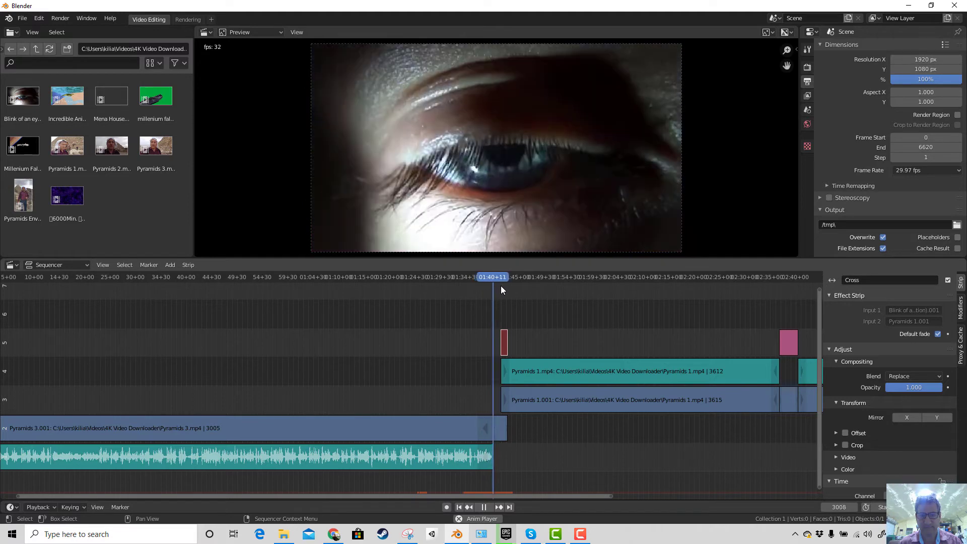
key("space")
Move the Blink of an eye clip to channel 3 directly before Pyramids 1, and add a Cross transition from Pyramids 3 to it.
left_click_drag(501, 434, 497, 408)
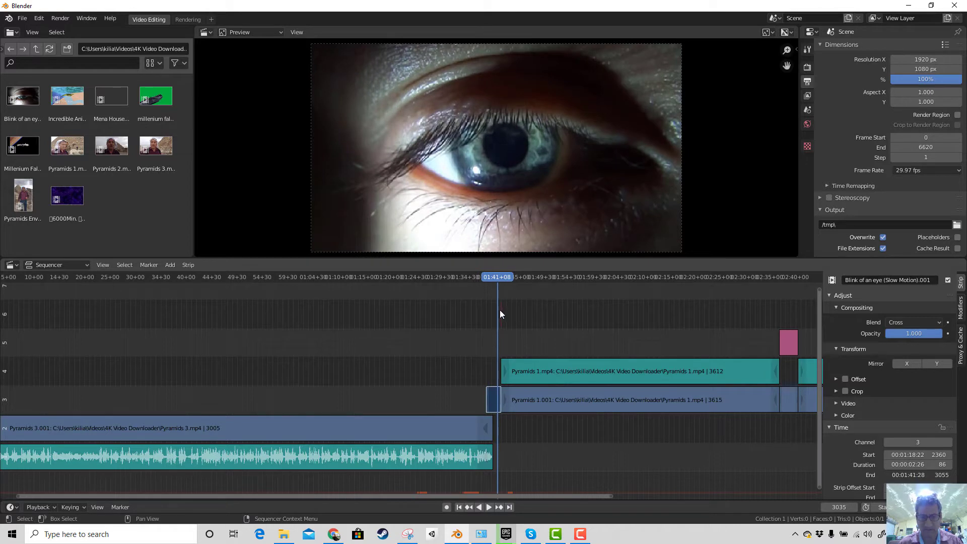
left_click(428, 424)
left_click(494, 400, "shift")
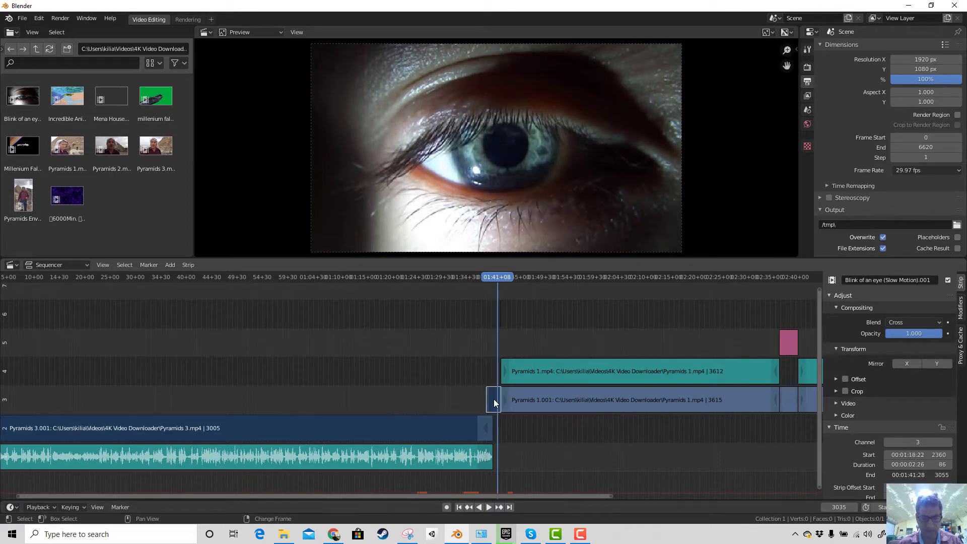
left_click(171, 265)
mouse_move(209, 387)
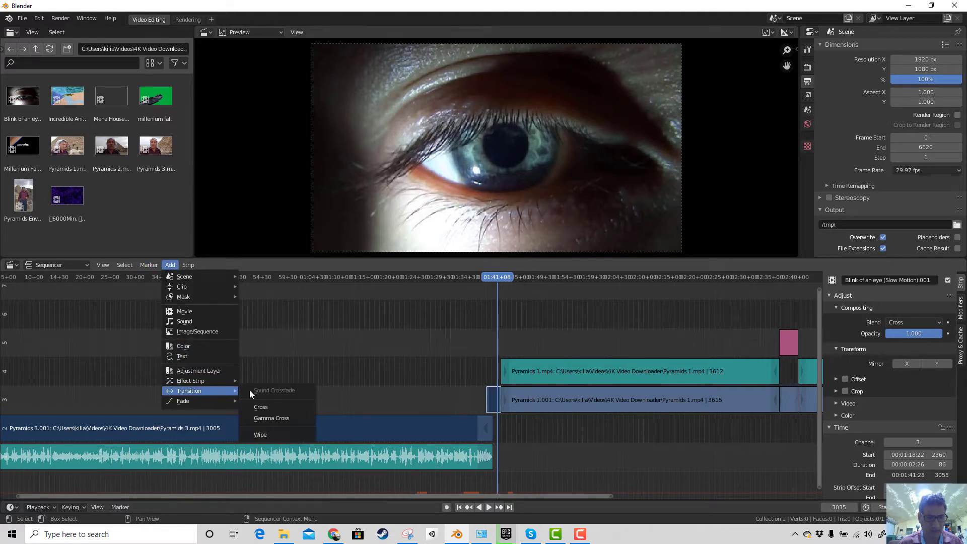
left_click(266, 407)
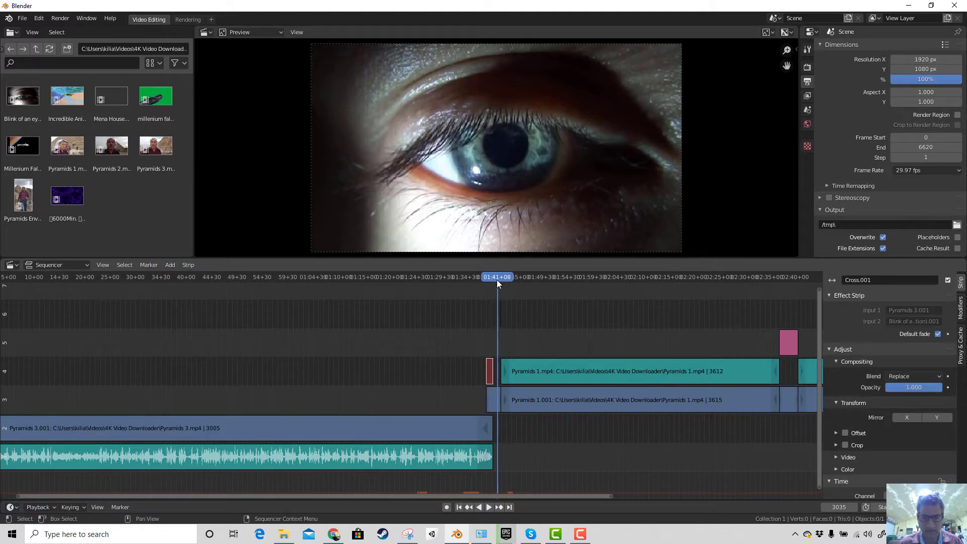
Play and scrub across the cut between the Blink of an eye clip and Pyramids 1.
key("space")
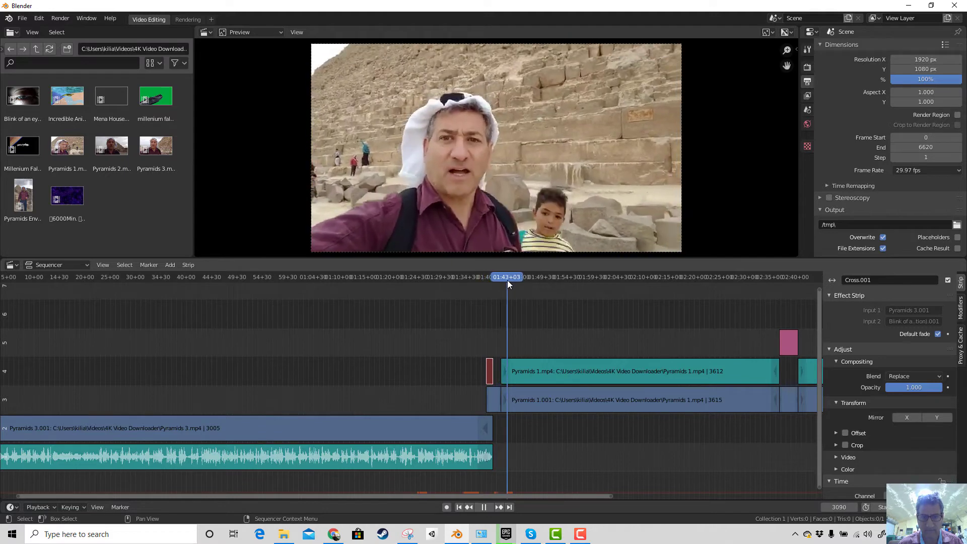
left_click_drag(508, 281, 498, 281)
scroll(546, 327, "up", 1)
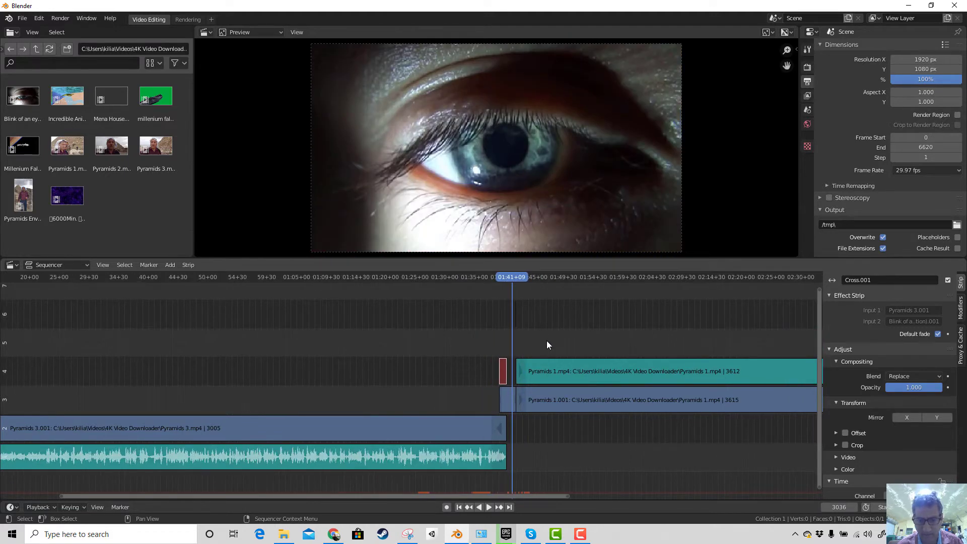
Add a Cross transition from the Blink of an eye clip to the adjacent Pyramids 1 video, and scrub over the cut to 01:42+05.
left_click(507, 405)
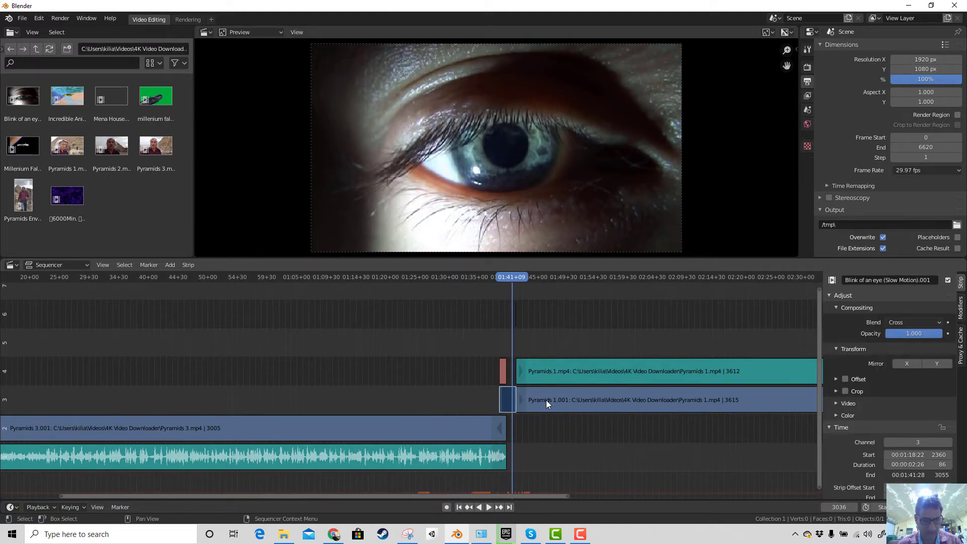
left_click(546, 399)
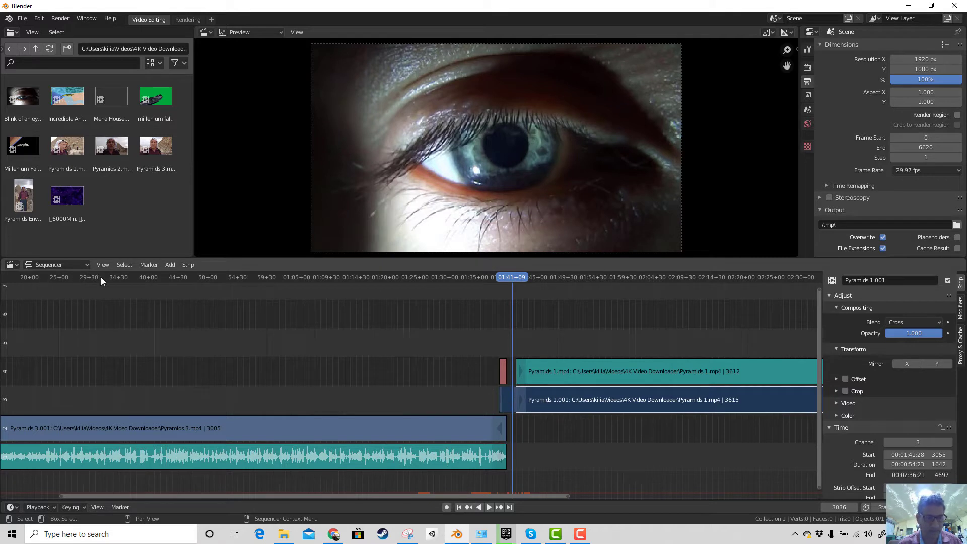
left_click(167, 265)
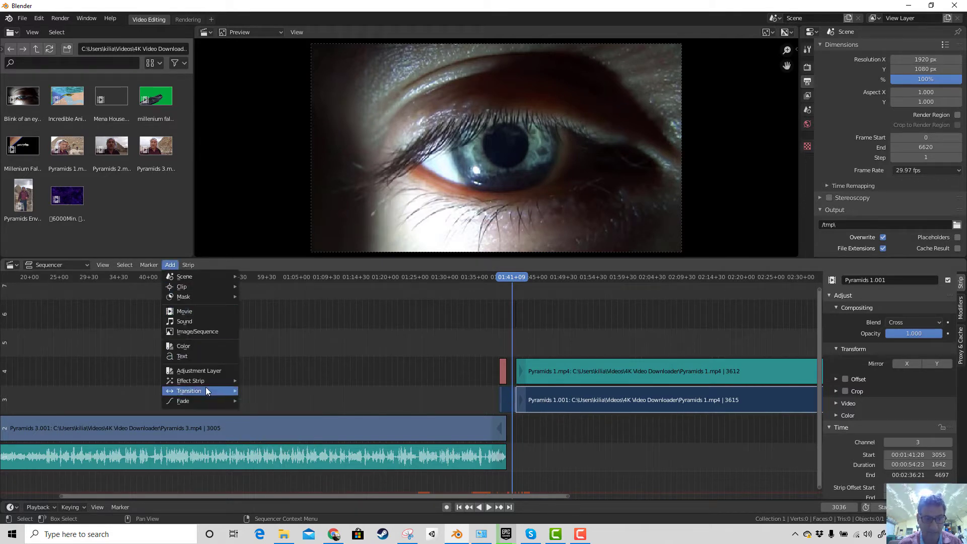
mouse_move(206, 390)
left_click(257, 407)
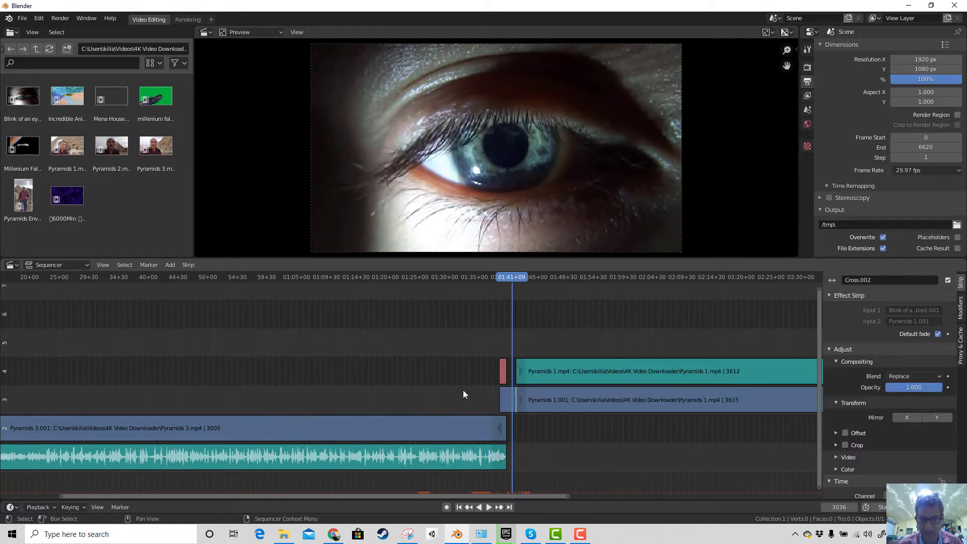
left_click_drag(512, 270, 517, 281)
Move the Blink of an eye clip up to channel 5, and scrub through its opening Cross transition to 01:41+02.
left_click(542, 403)
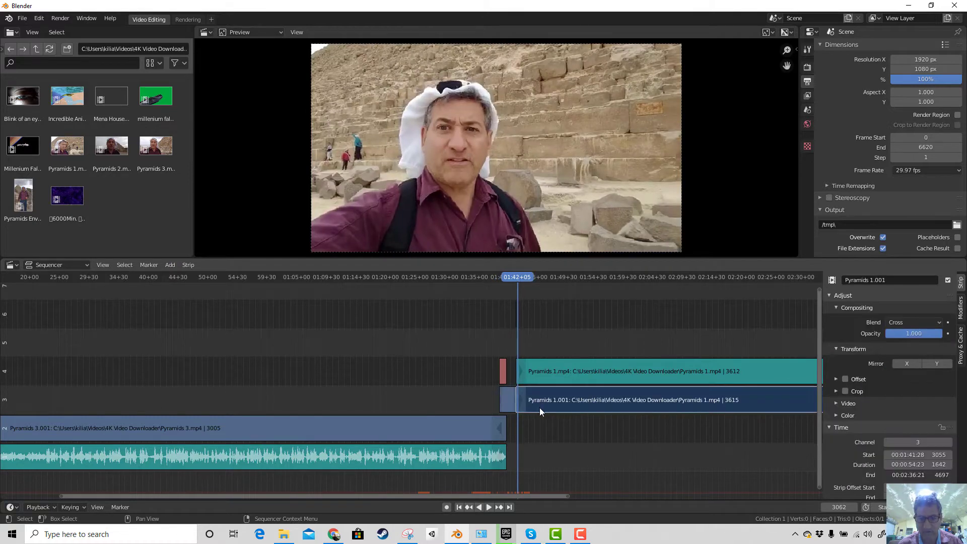
left_click(508, 405)
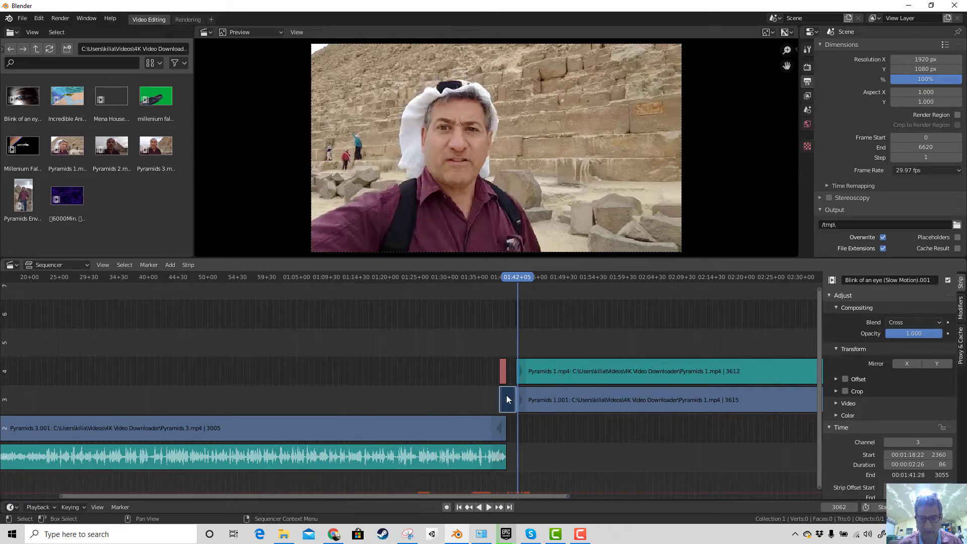
left_click_drag(506, 394, 506, 354)
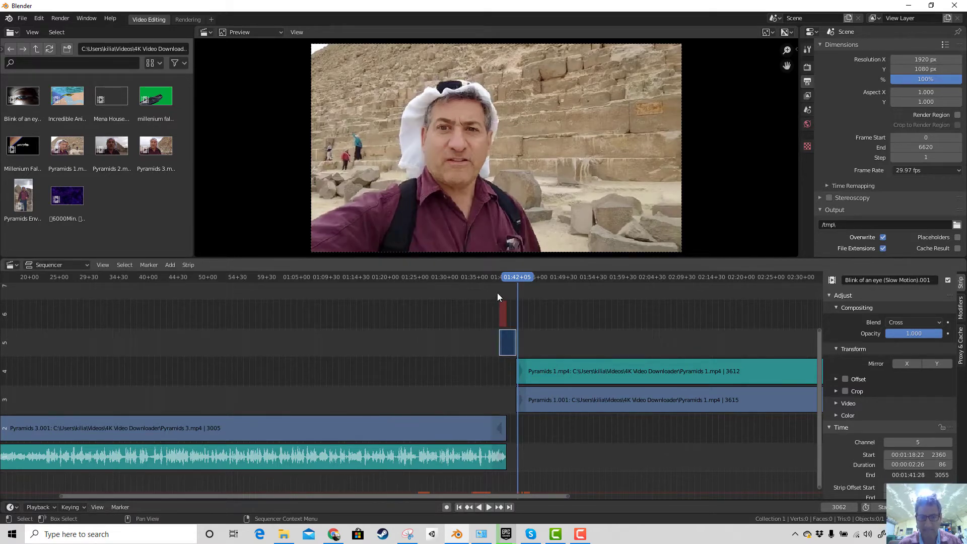
left_click_drag(503, 275, 504, 276)
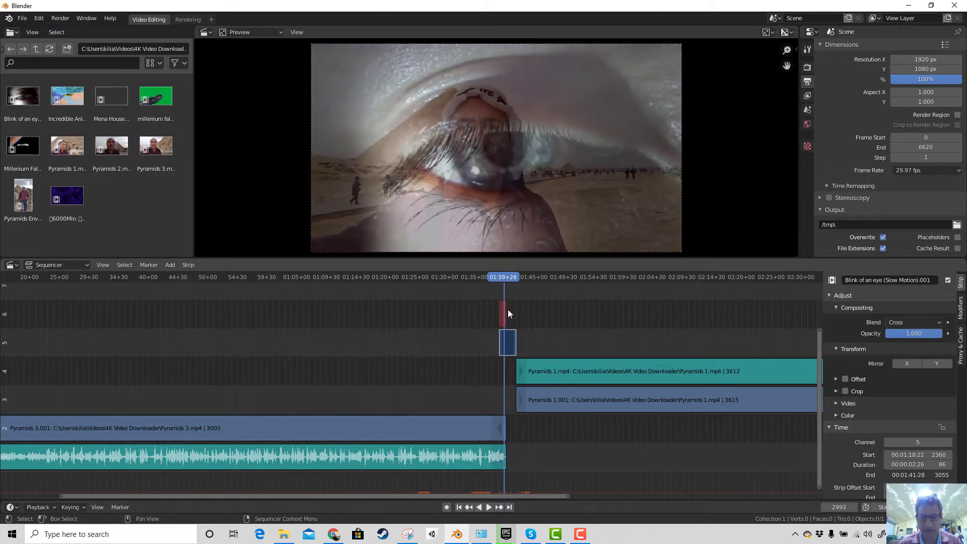
left_click_drag(505, 277, 510, 277)
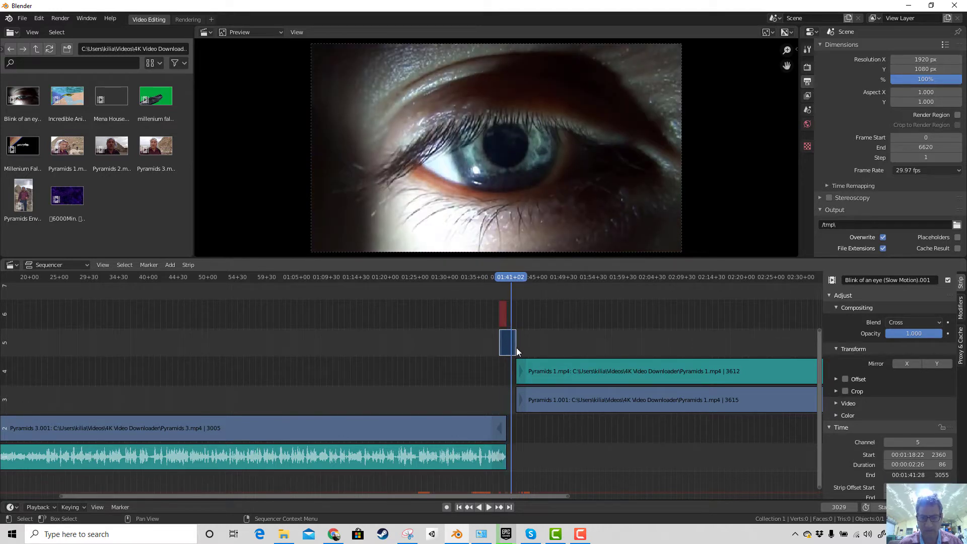
Try to add a Cross transition from the Blink of an eye clip on channel 5 to the Pyramids 1 video.
left_click(539, 397)
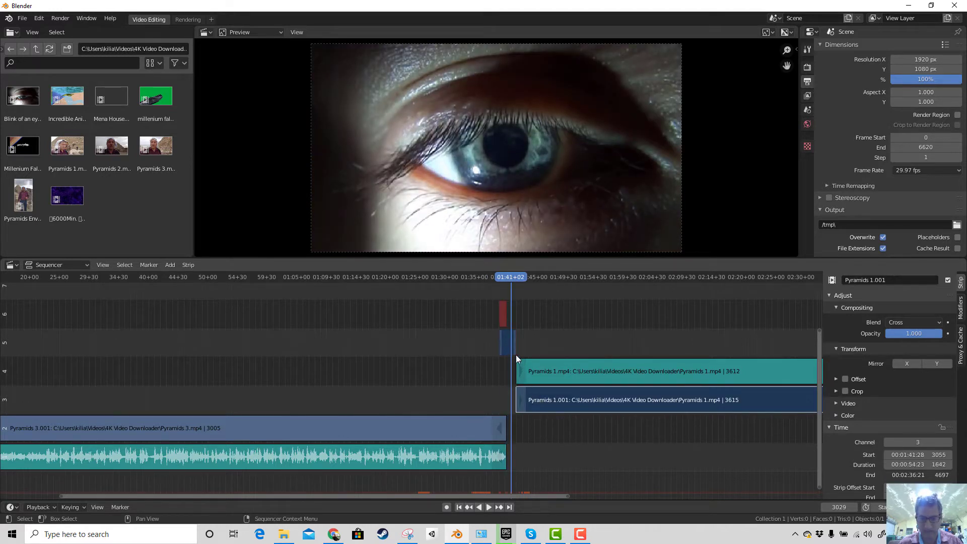
left_click(509, 346)
left_click(540, 406)
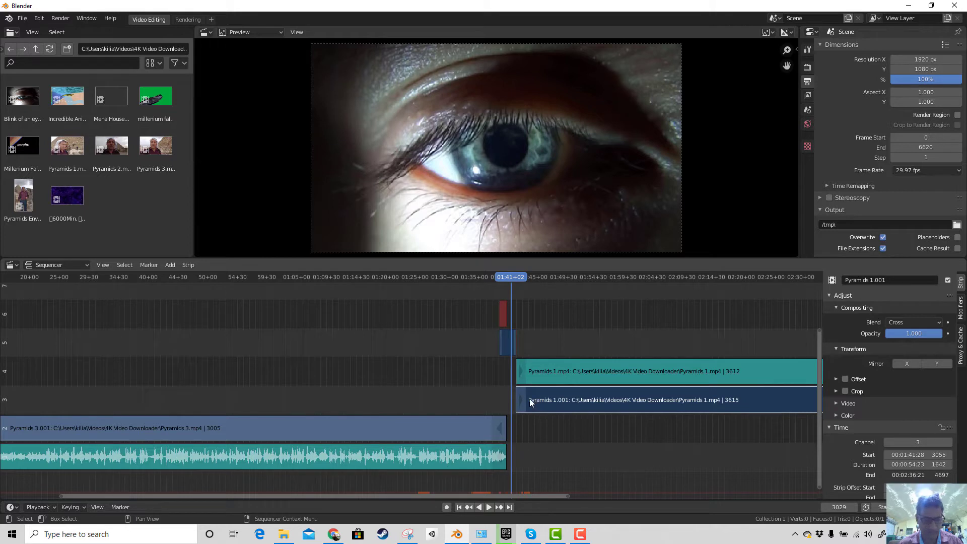
left_click(170, 264)
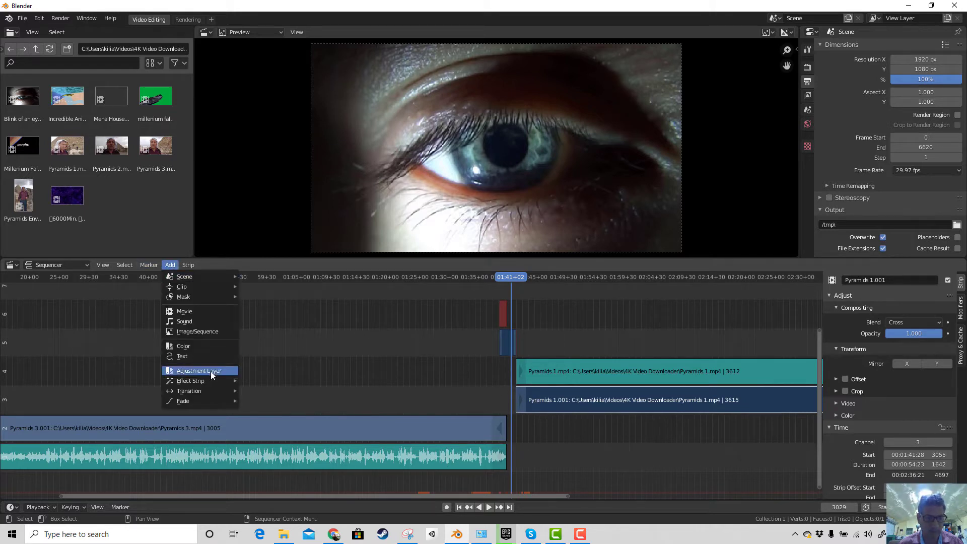
mouse_move(222, 390)
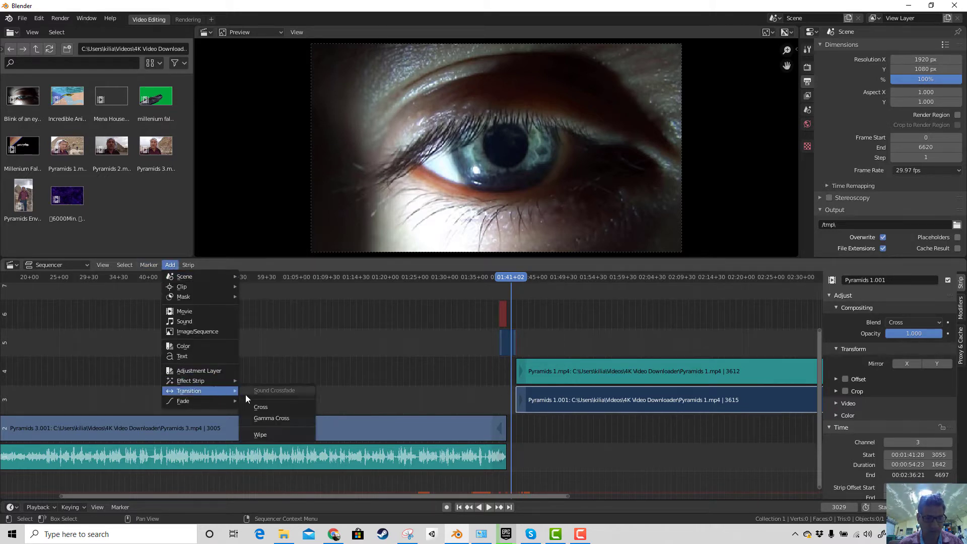
left_click(256, 405)
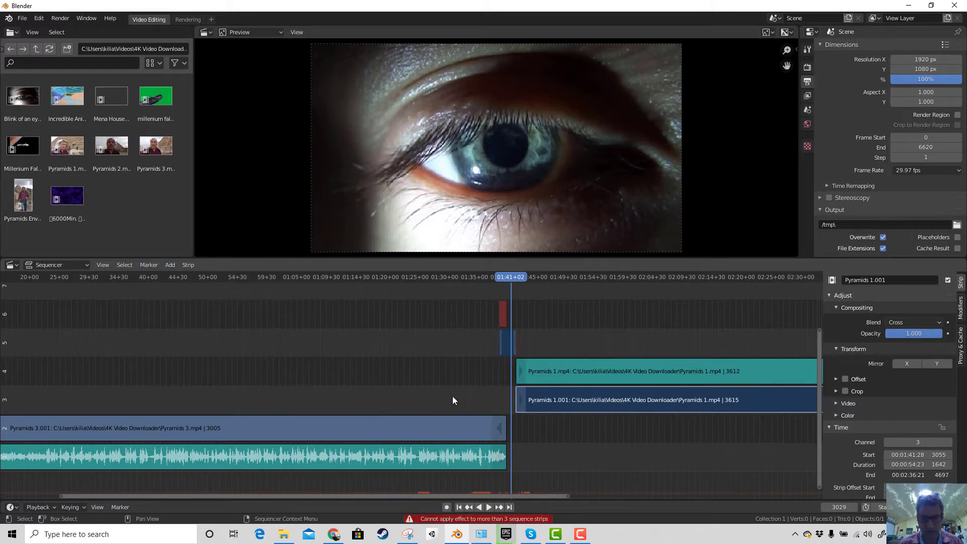
left_click(515, 344)
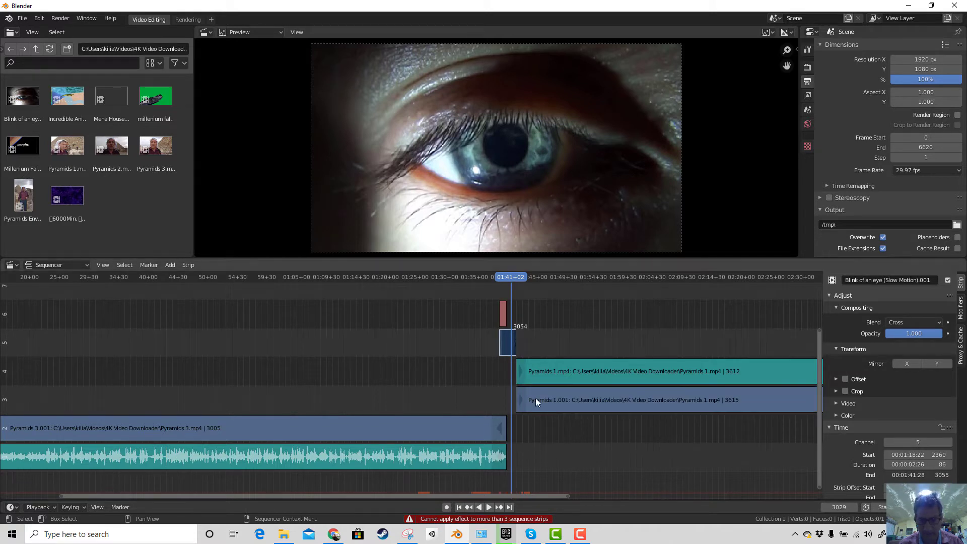
right_click(516, 345)
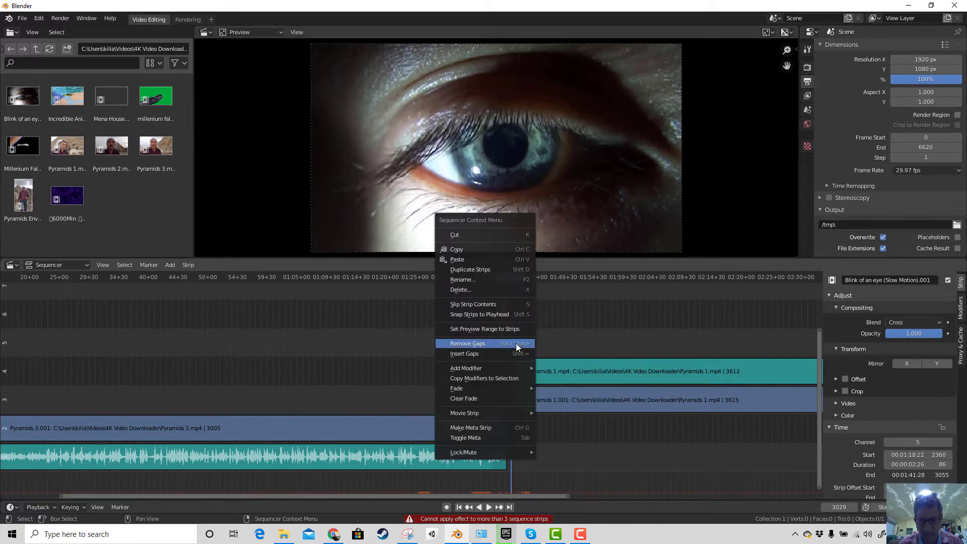
left_click(516, 343)
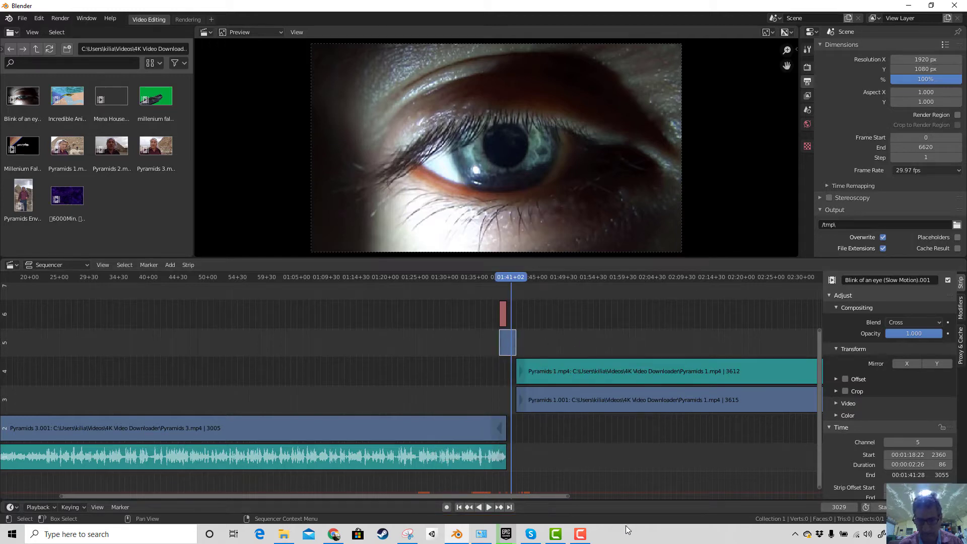
Frame the Blink of an eye clip closely, and add a Cross transition between just that clip and the Pyramids 1 video.
left_click_drag(562, 496, 319, 494)
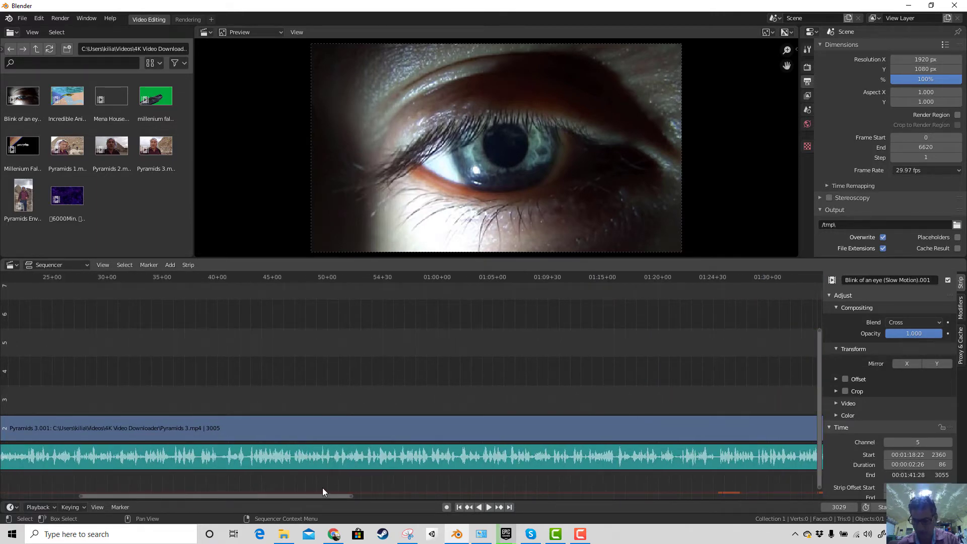
key("KP_Decimal")
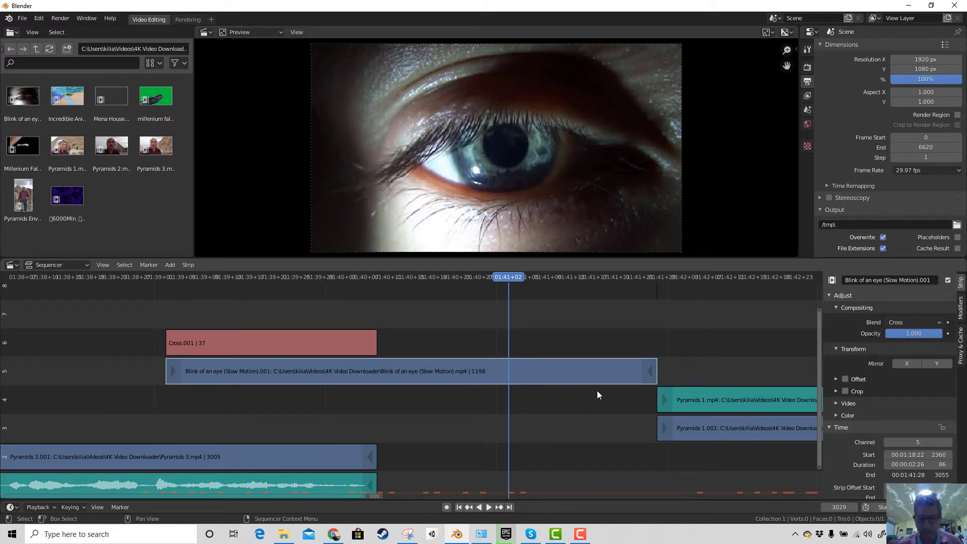
left_click(371, 342)
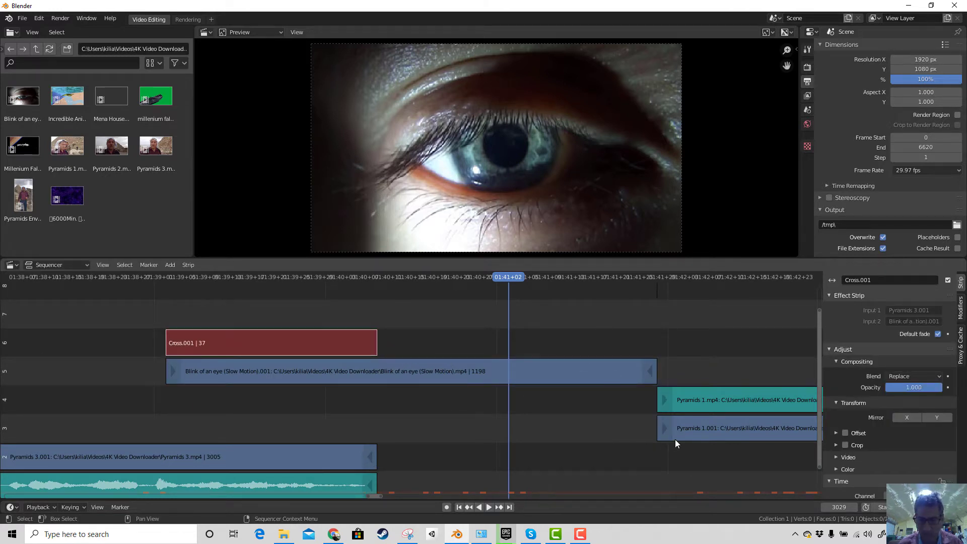
left_click(608, 378)
left_click(699, 427)
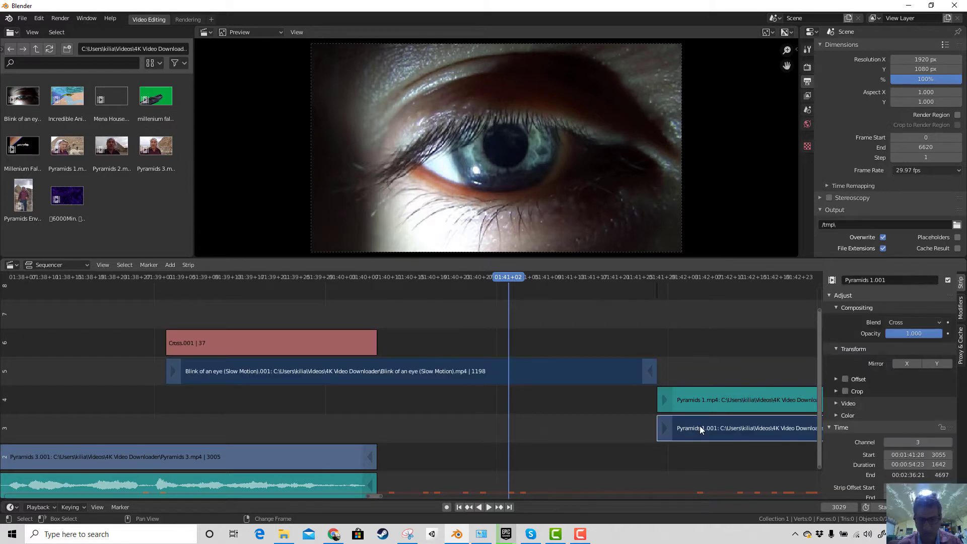
left_click(172, 265)
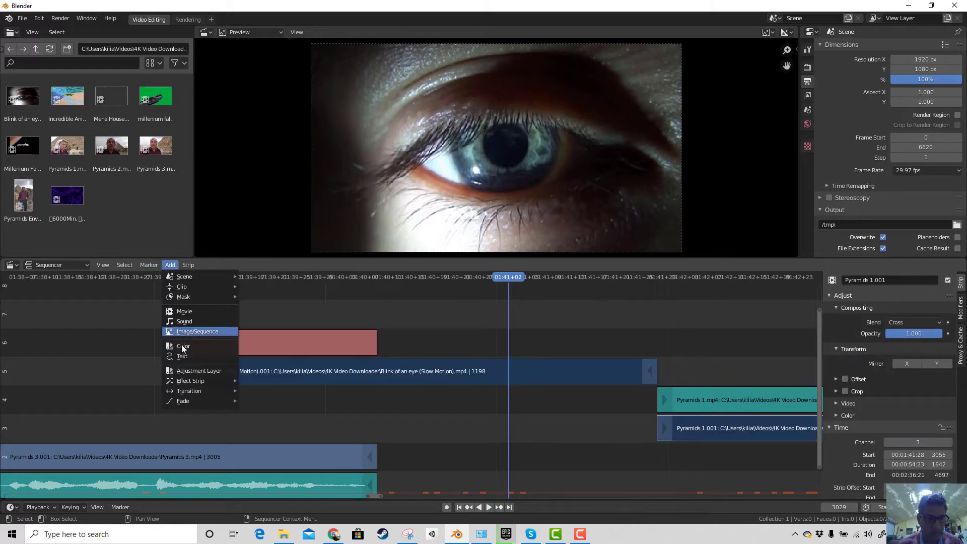
mouse_move(201, 391)
left_click(262, 407)
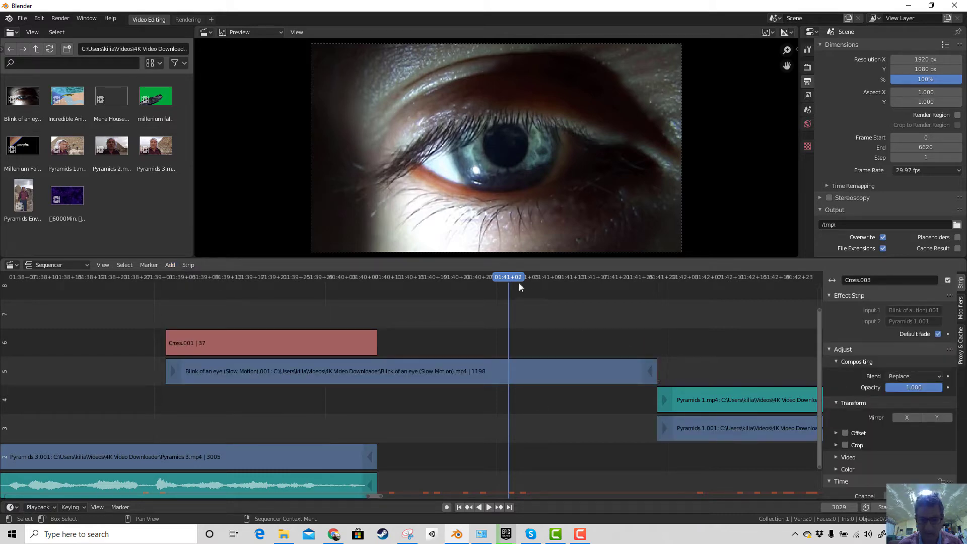
Scrub across the end of the Blink of an eye clip to 01:42+00, inspect the cut, and undo the playhead move.
left_click_drag(518, 281, 668, 294)
scroll(633, 418, "down", 2)
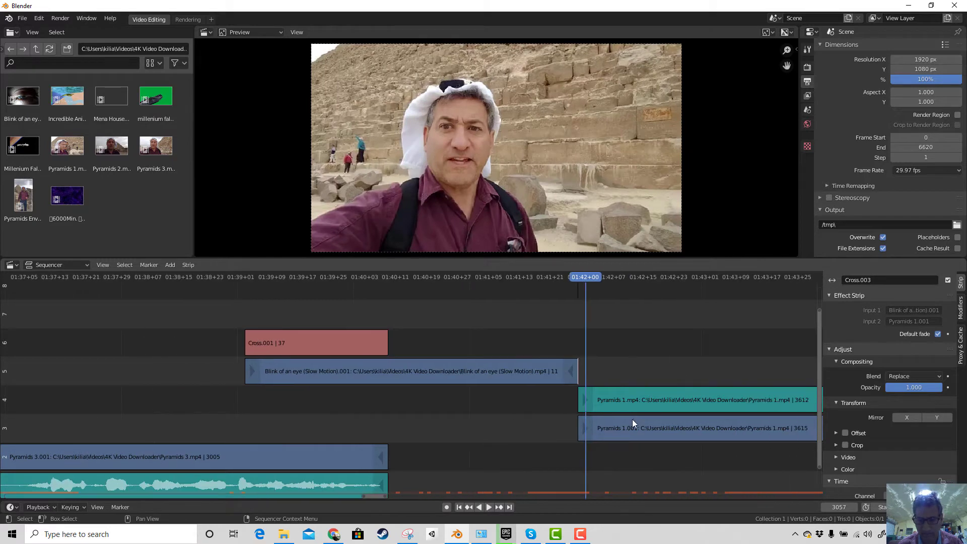
scroll(632, 419, "up", 1)
scroll(602, 373, "up", 3)
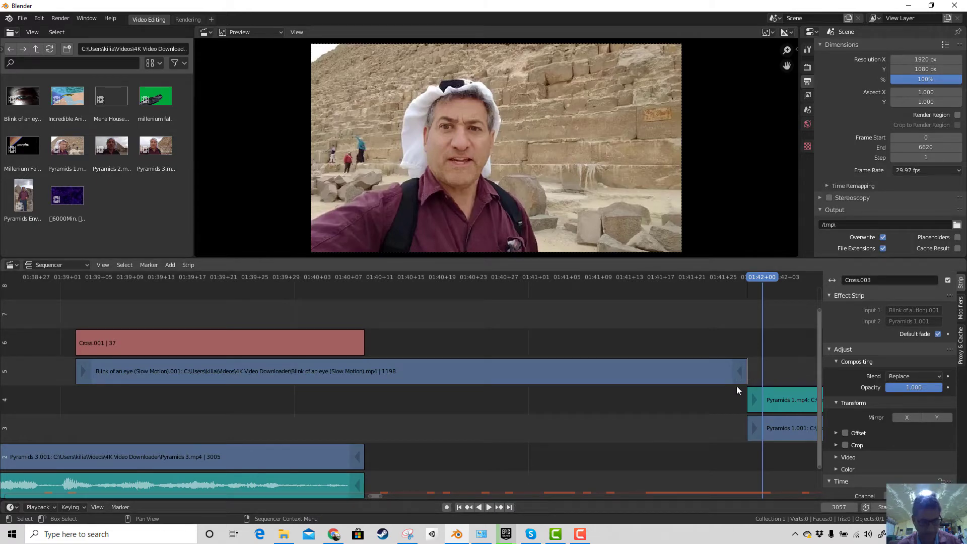
key("ctrl+z")
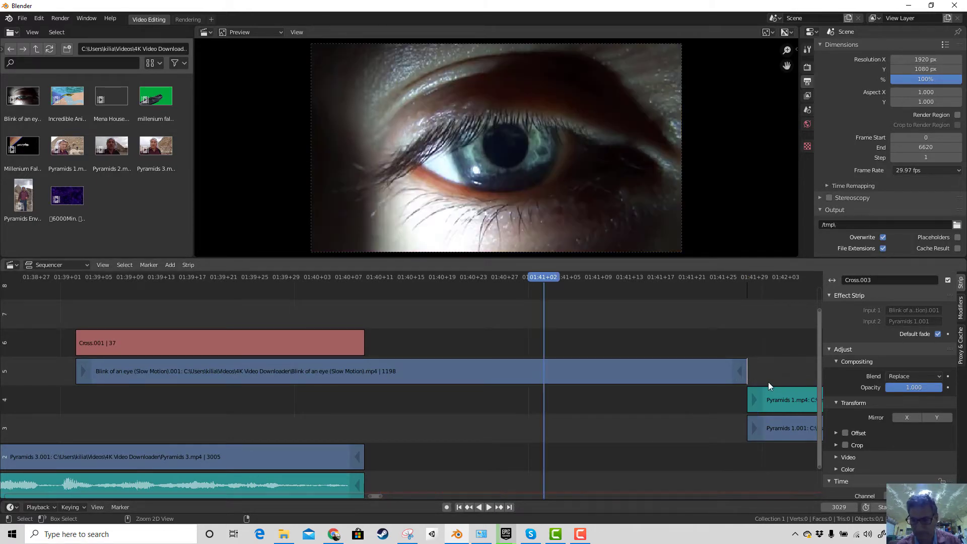
Trim the Blink of an eye clip's end to 01:41+21, and delete the two Cross strips stacked right after it on channel 5.
left_click_drag(745, 373, 694, 377)
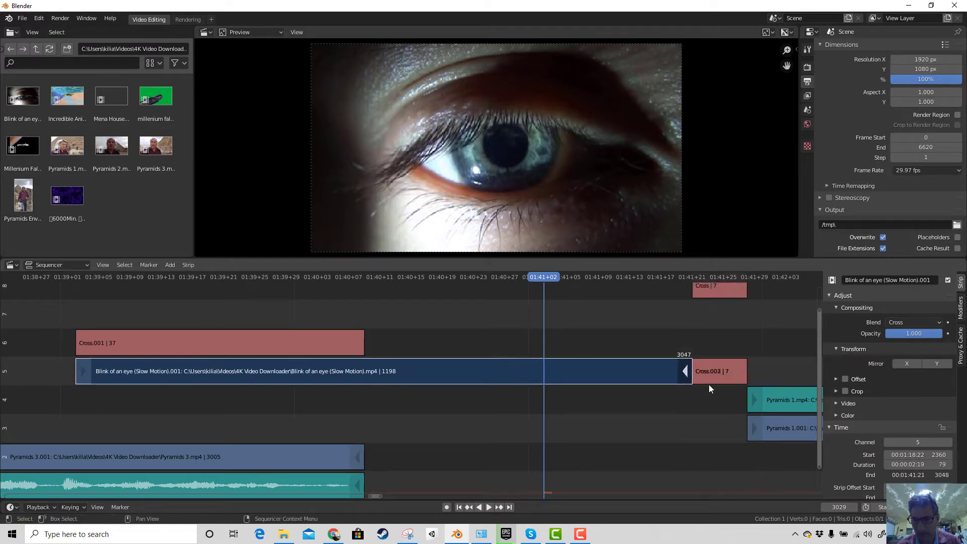
left_click(715, 374)
key("x")
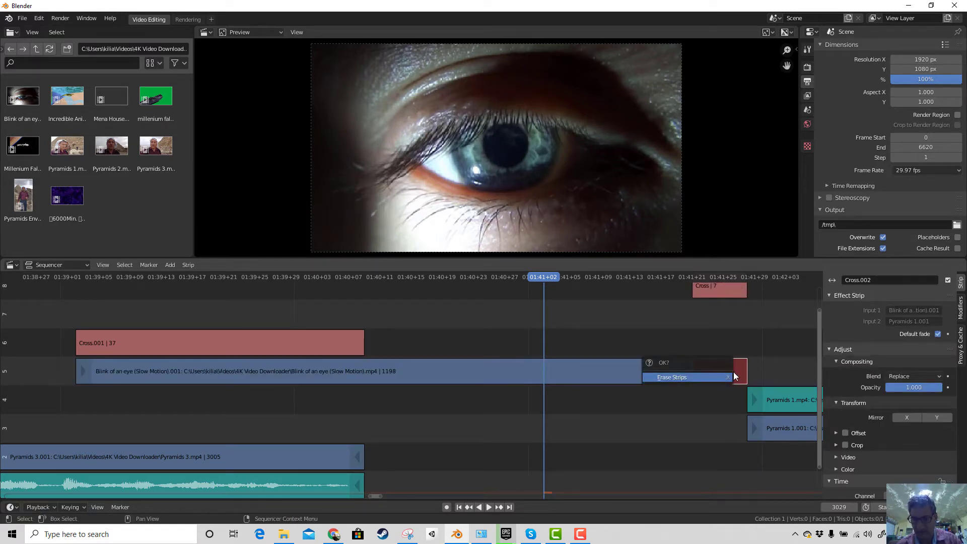
left_click(717, 377)
left_click(724, 376)
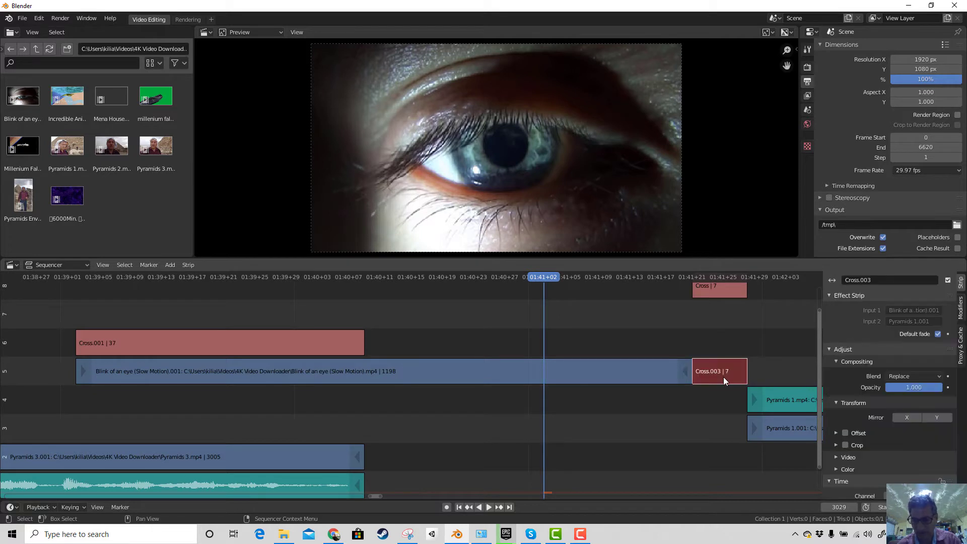
key("x")
left_click(723, 376)
Extend the Blink of an eye clip's end by about two frames, and delete the leftover Cross strip on channel 8.
left_click(718, 290)
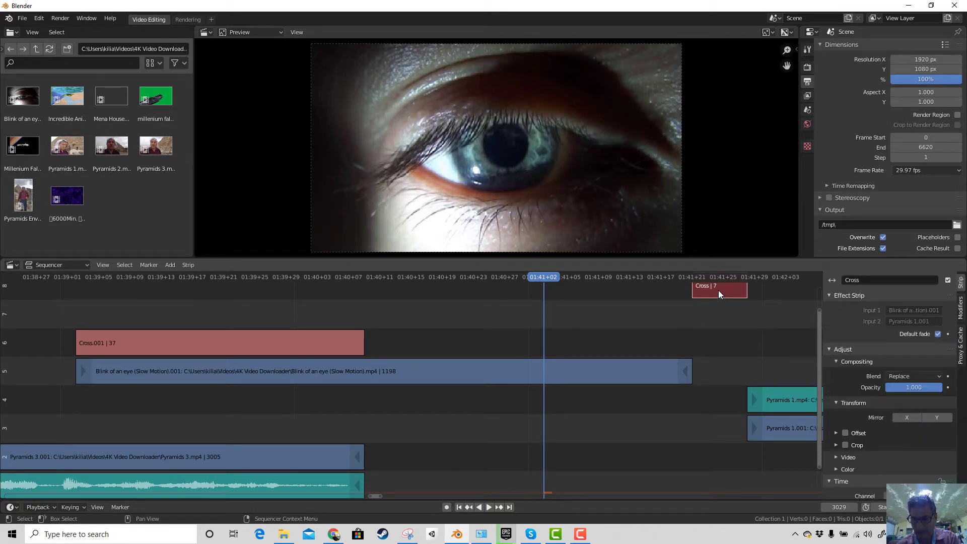
mouse_move(688, 374)
left_mouse_down()
mouse_move(740, 374)
mouse_move(707, 373)
left_mouse_up()
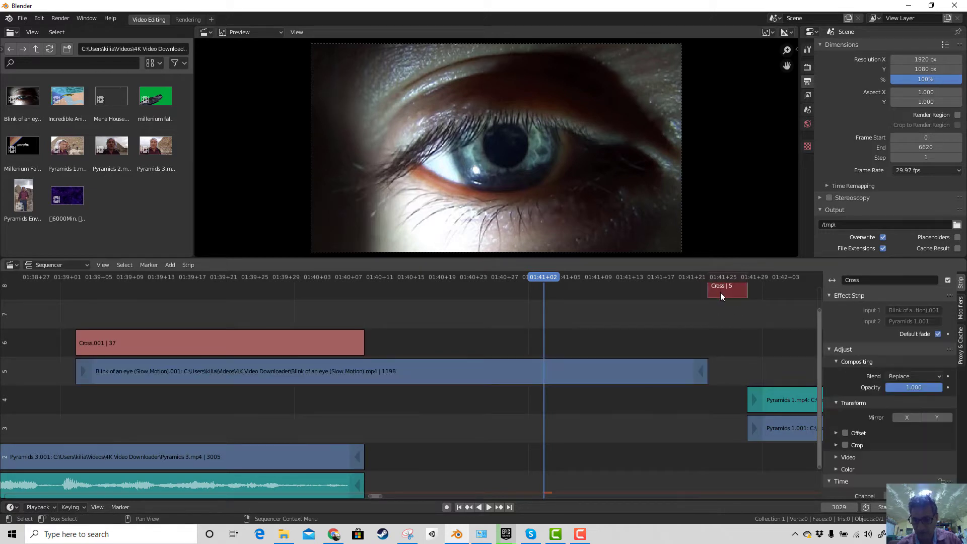
left_click(719, 294)
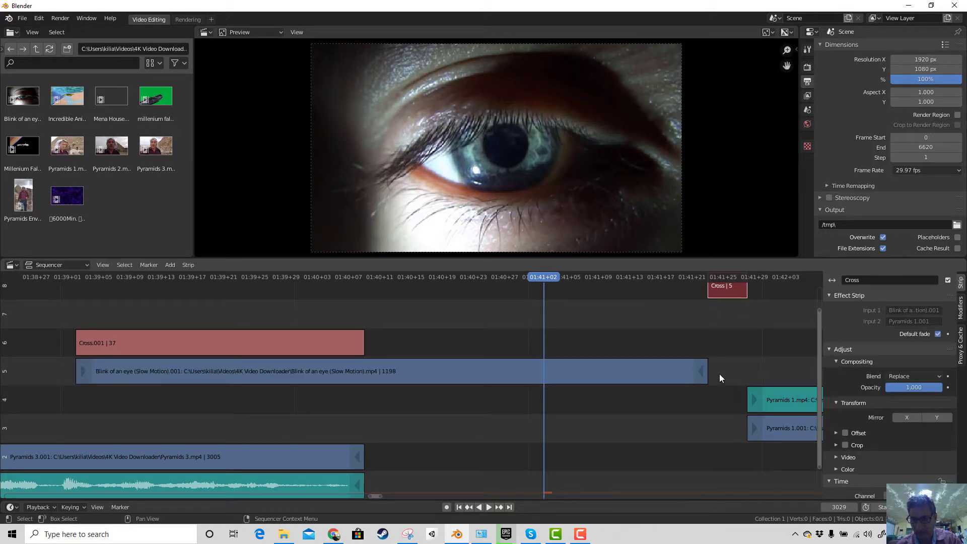
key("x")
left_click(726, 297)
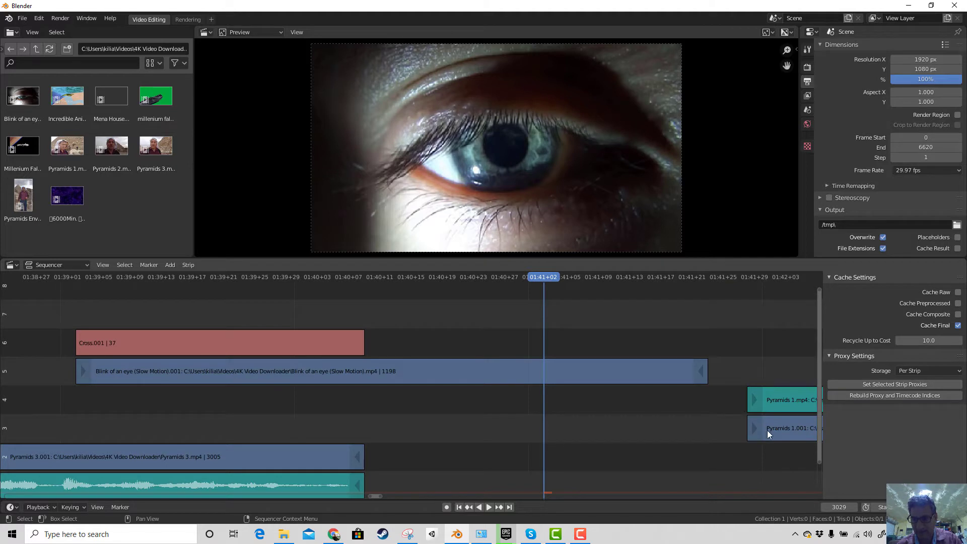
Move the Pyramids 1 video and audio earlier to start at 01:41+18, overlapping the end of the Blink of an eye clip.
left_click_drag(770, 429, 707, 431)
left_click(786, 397)
left_click(783, 427, "shift")
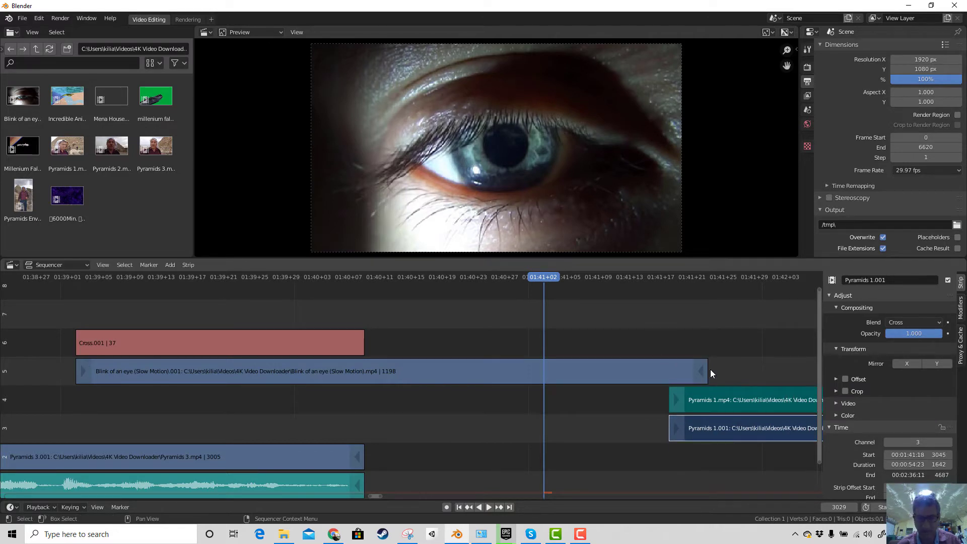
Add a Cross transition from the Blink of an eye clip to the overlapping Pyramids 1 video.
left_click(635, 372, "shift")
left_click(718, 426, "shift")
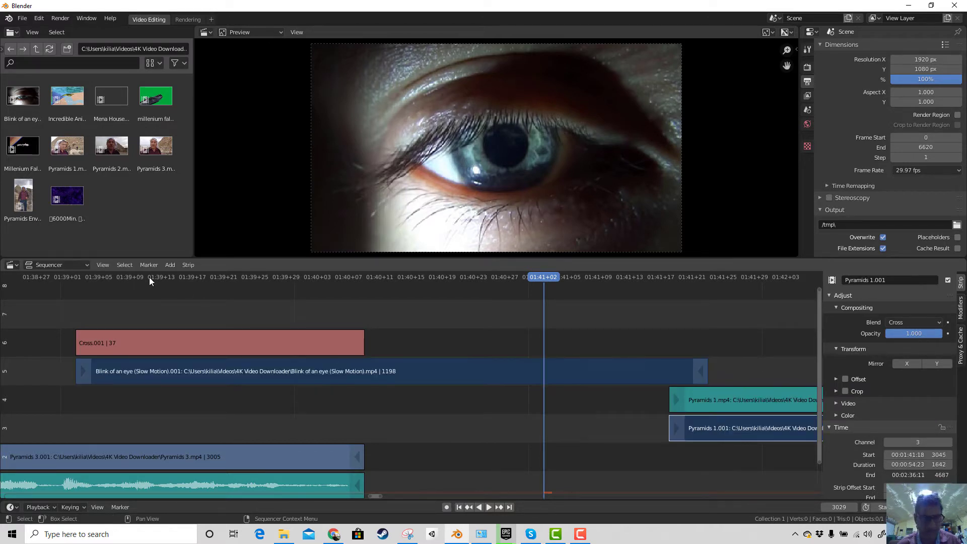
left_click(168, 265)
mouse_move(205, 390)
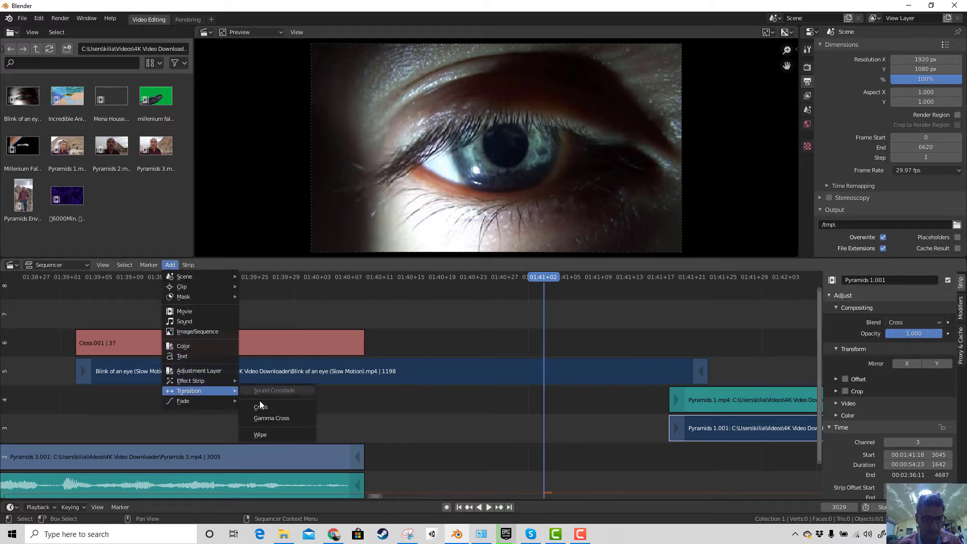
left_click(260, 406)
Play the timeline around the new Cross transition and stop at 01:41+17, just before the overlap.
key("ctrl+shift+space")
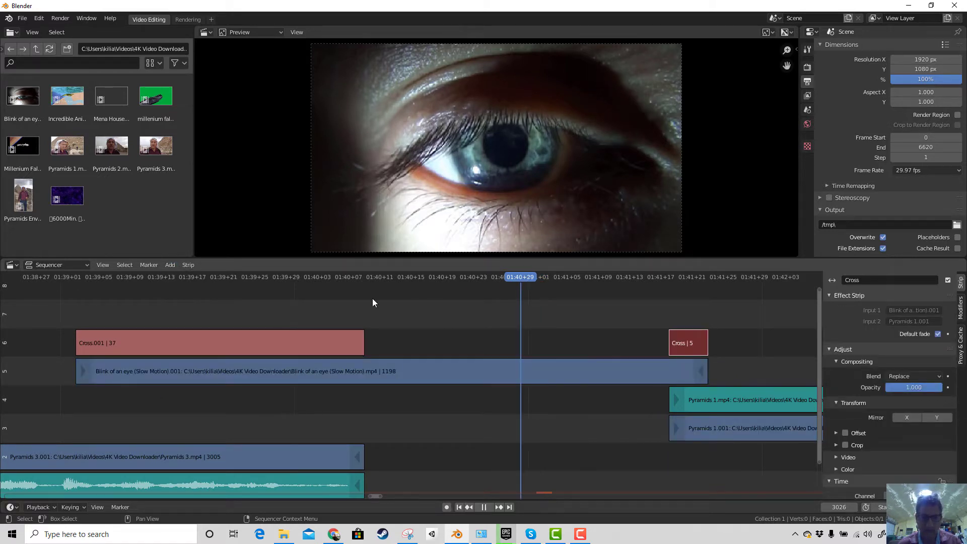
left_click_drag(372, 298, 663, 374)
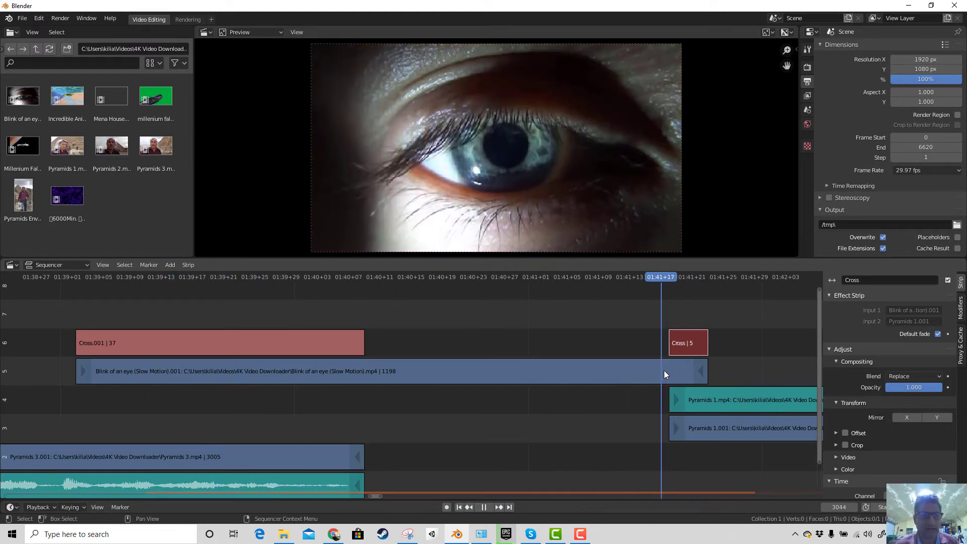
scroll(402, 458, "down", 2)
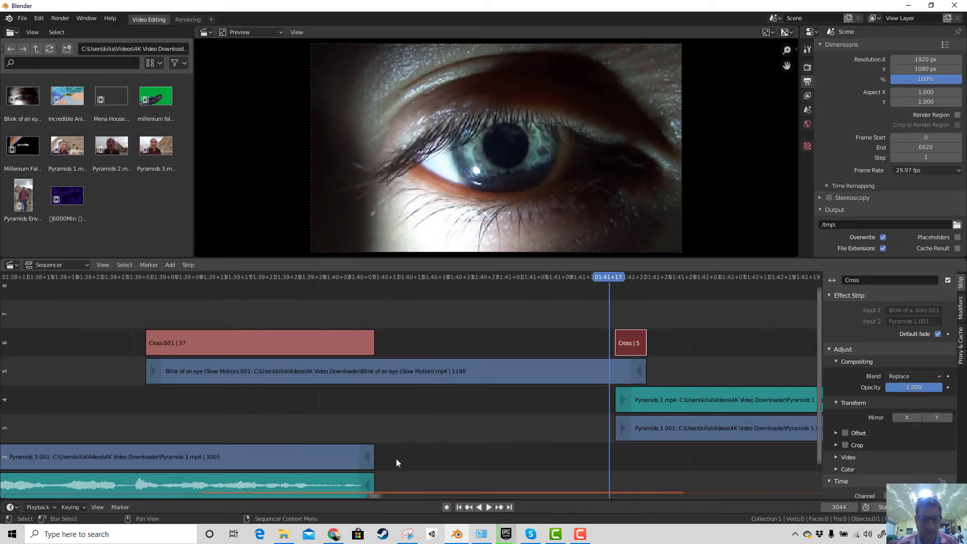
Add the millenium falcon Part.3 green screen video to the sequencer and scrub through its footage.
scroll(346, 487, "down", 10)
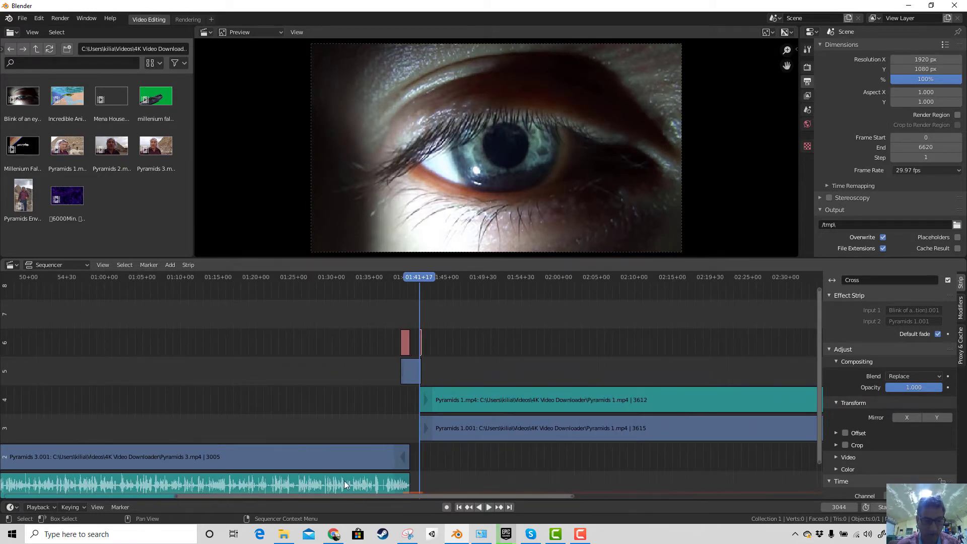
left_click_drag(187, 496, 568, 508)
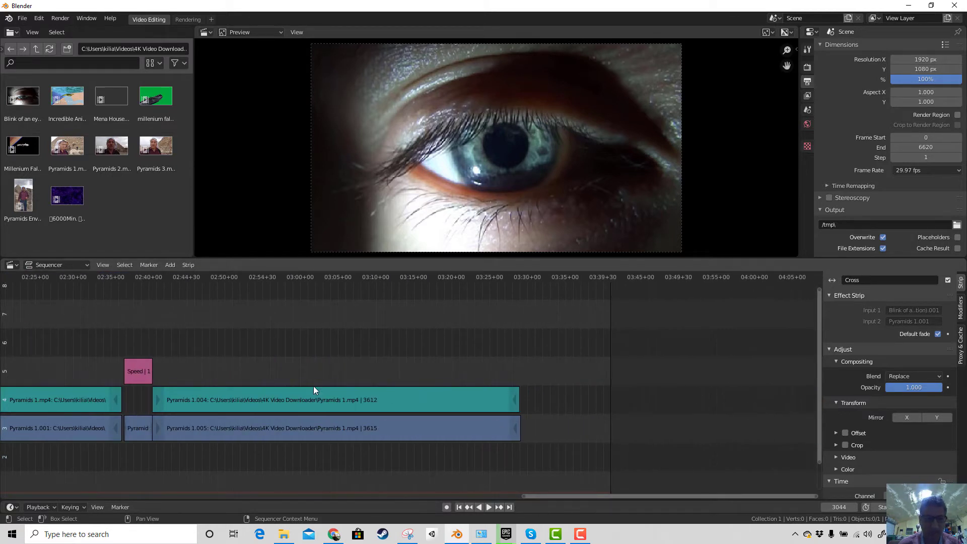
left_click_drag(155, 98, 225, 373)
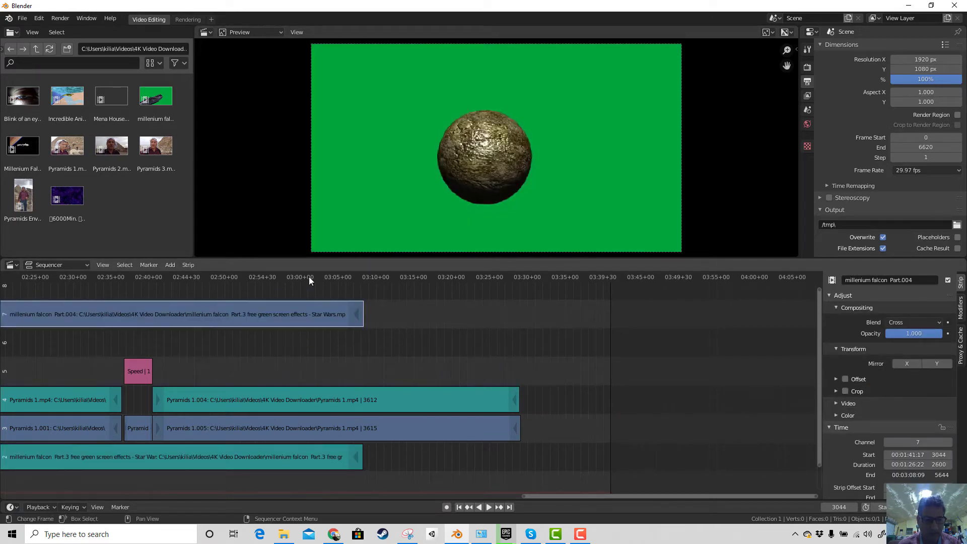
left_click_drag(309, 276, 62, 325)
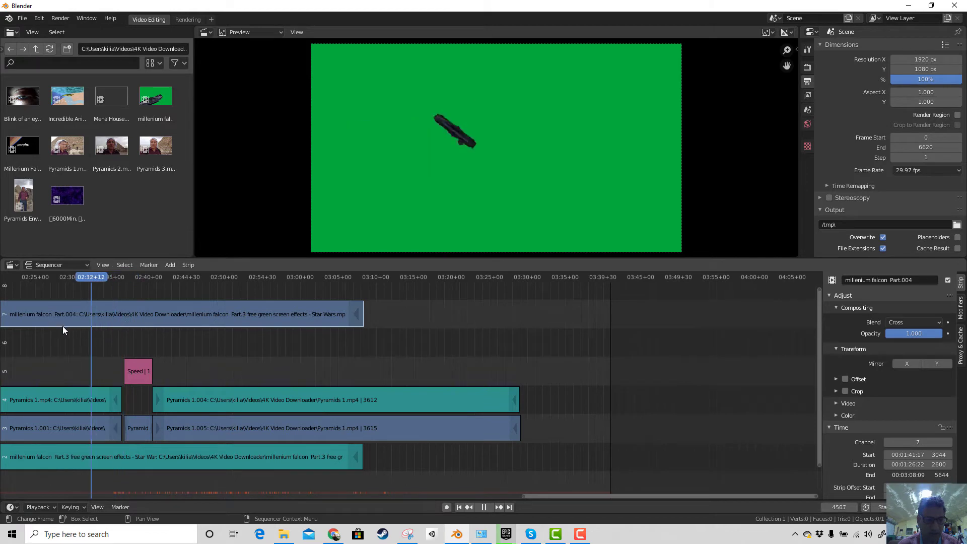
Move the millenium falcon video later to start at frame 5014, and trim its beginning to frame 5129.
left_click_drag(159, 327, 509, 318)
left_click_drag(353, 317, 476, 311)
left_click_drag(96, 277, 334, 297)
left_click_drag(213, 316, 371, 315)
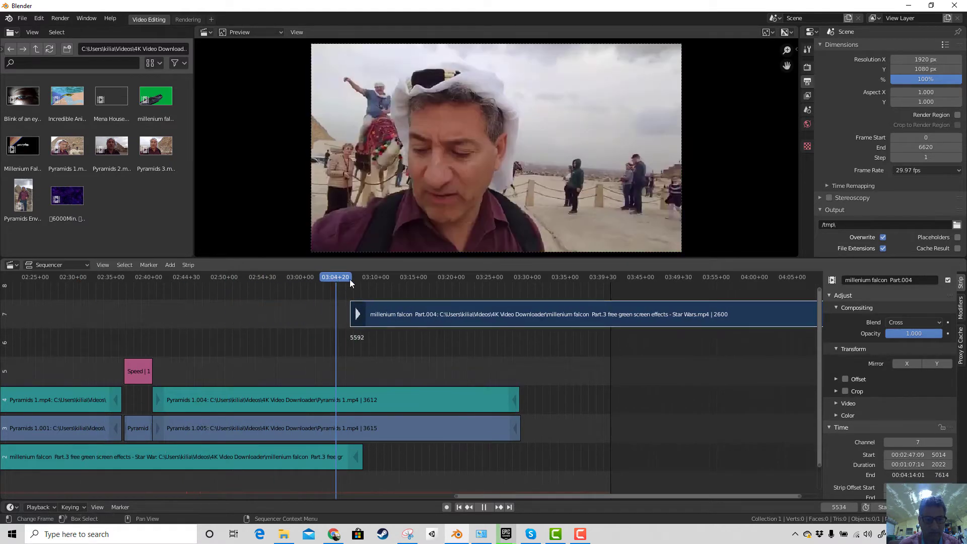
left_click_drag(349, 279, 397, 280)
left_click_drag(426, 320, 309, 315)
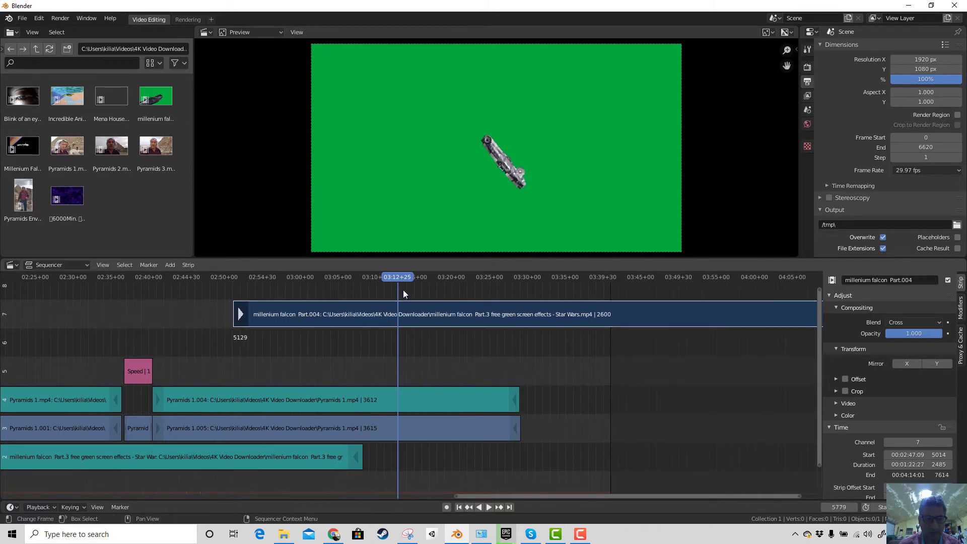
Extend the beginning of the millenium falcon video back to frame 4894.
left_click_drag(399, 281, 307, 294)
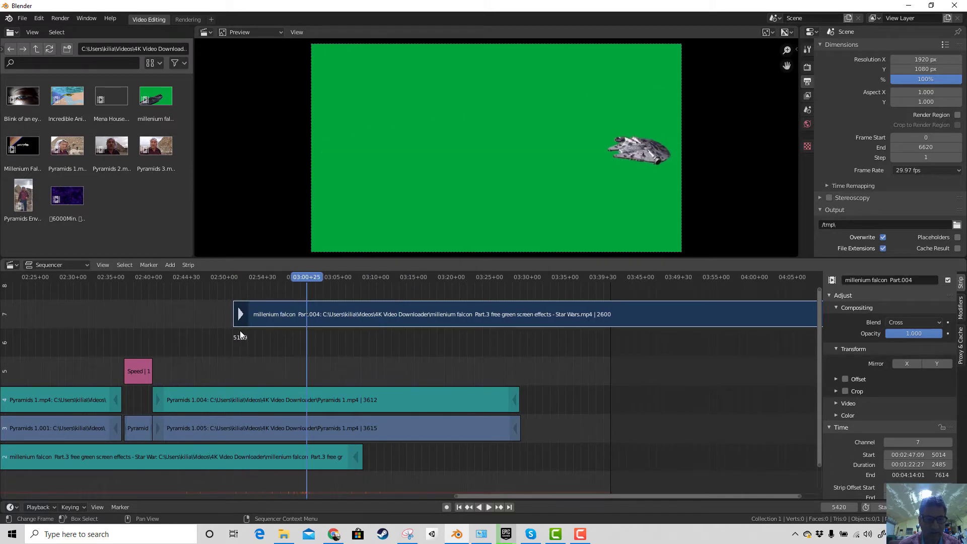
mouse_move(233, 314)
left_mouse_down()
mouse_move(222, 314)
mouse_move(238, 319)
mouse_move(228, 321)
left_mouse_up()
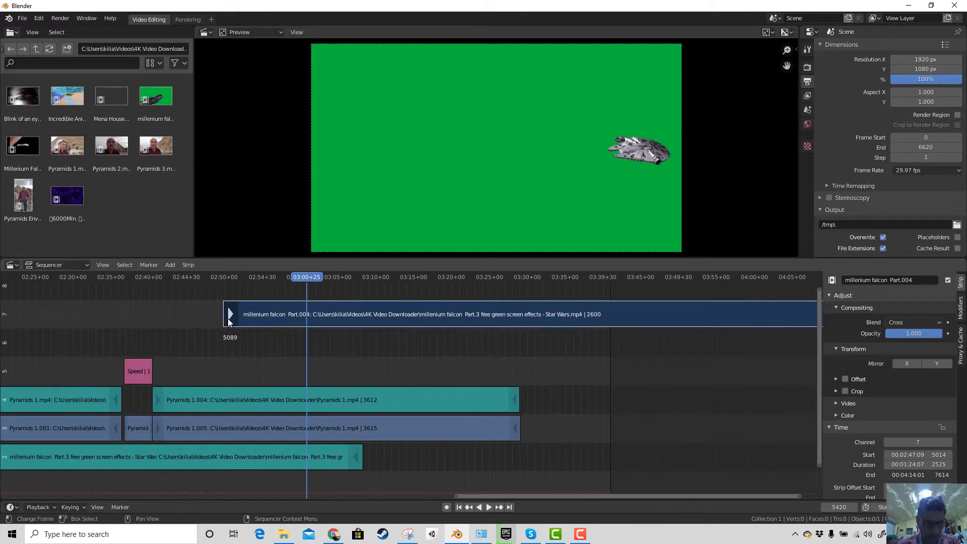
right_click(235, 318)
left_click_drag(232, 318, 182, 316)
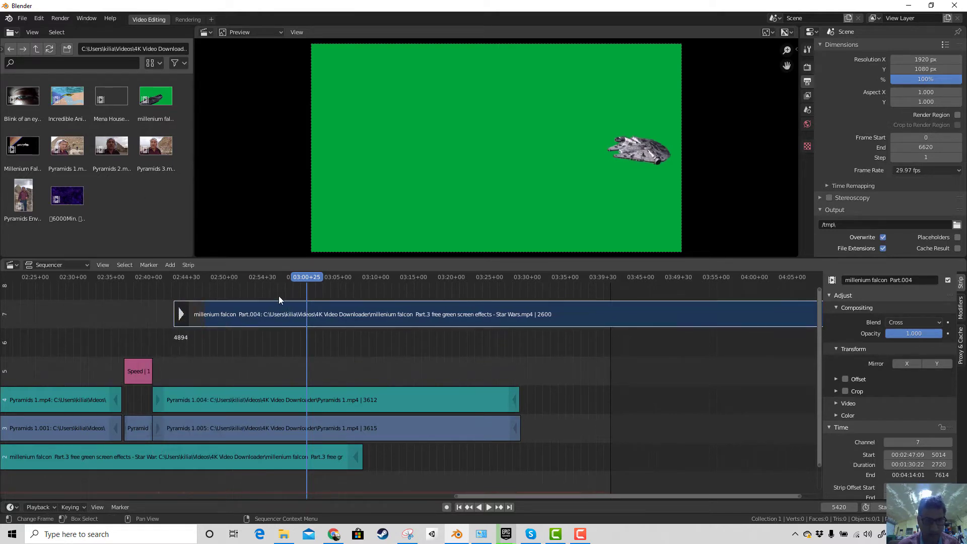
Split the millenium falcon video at 03:00+07, where the spaceship enters, and delete the part before the cut.
left_click_drag(270, 278, 302, 288)
left_click(265, 315)
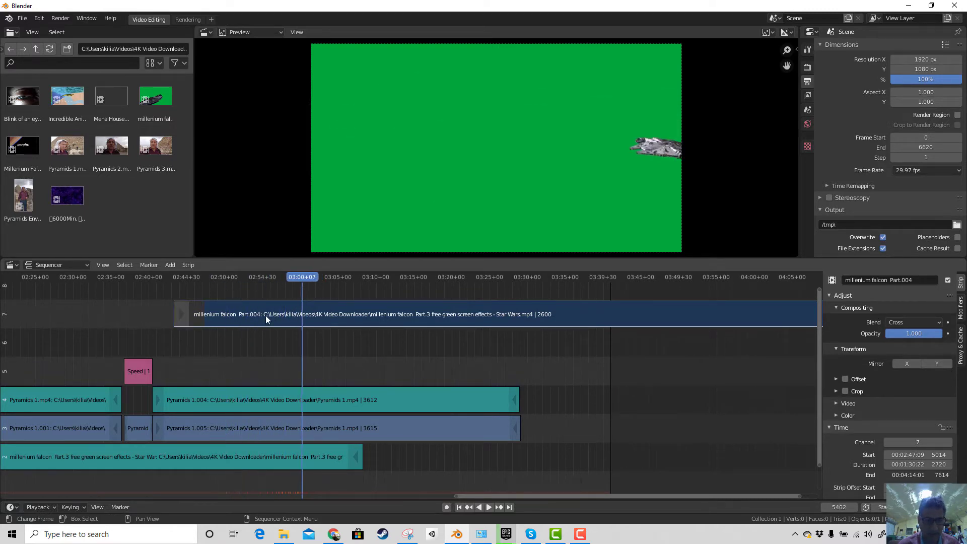
key("k")
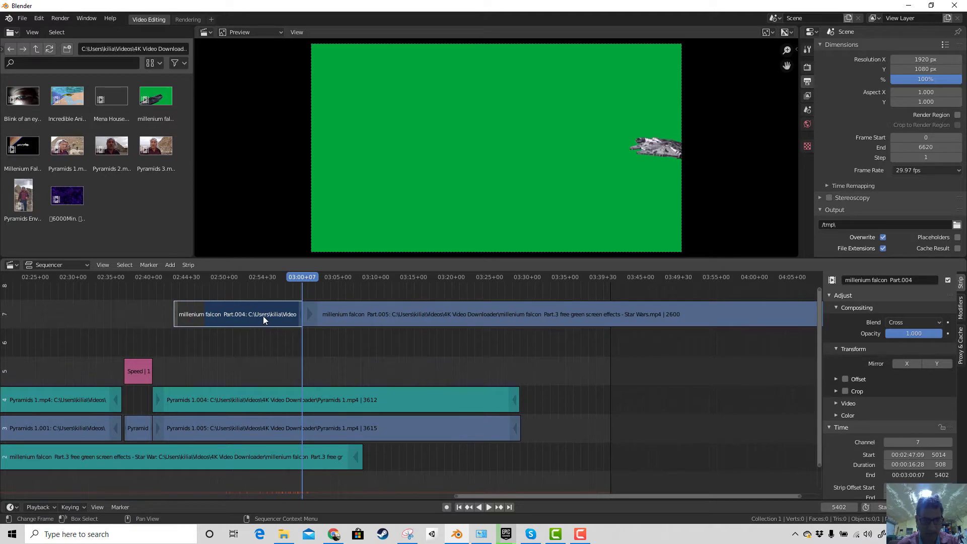
key("x")
left_click(263, 320)
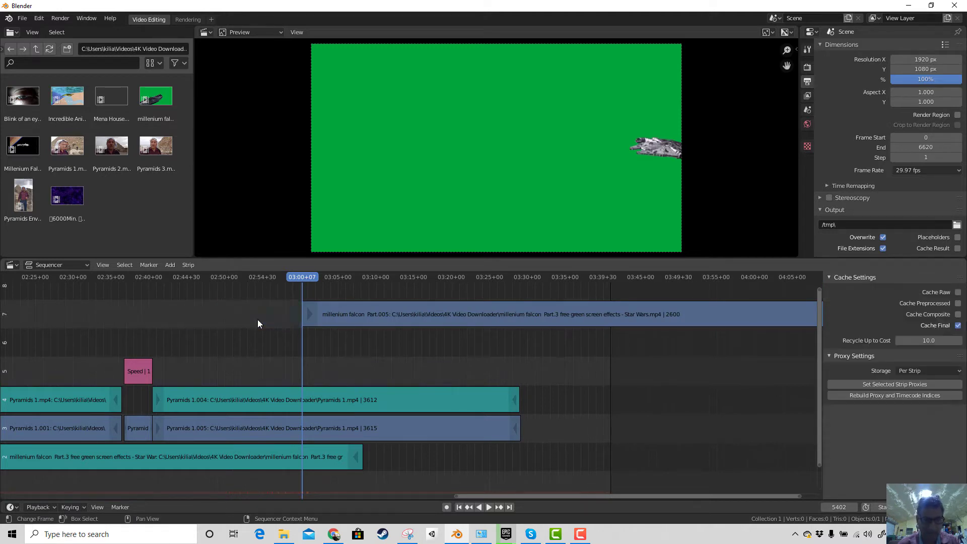
Play the remaining millenium falcon clip, shift it earlier and bring its beginning to frame 5089.
key("space")
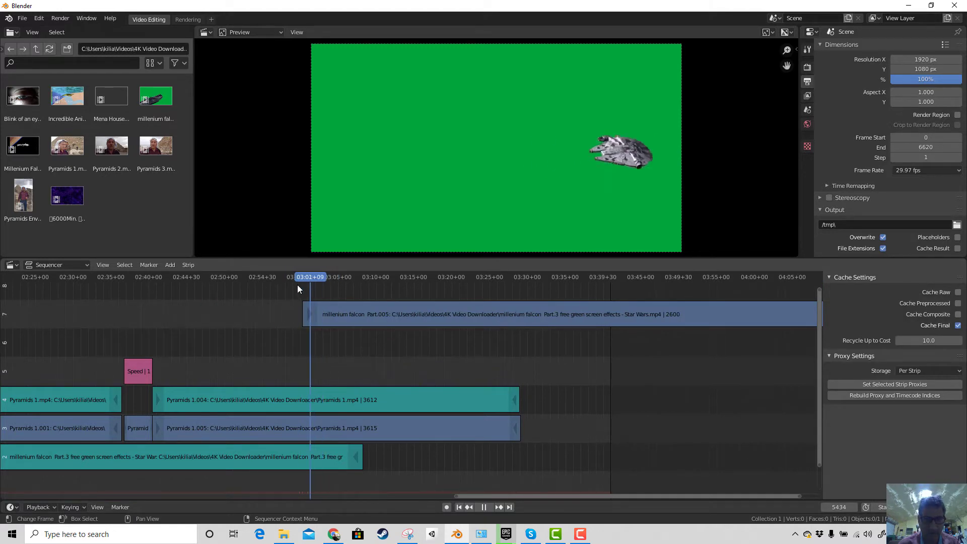
key("space")
left_click_drag(344, 310, 224, 313)
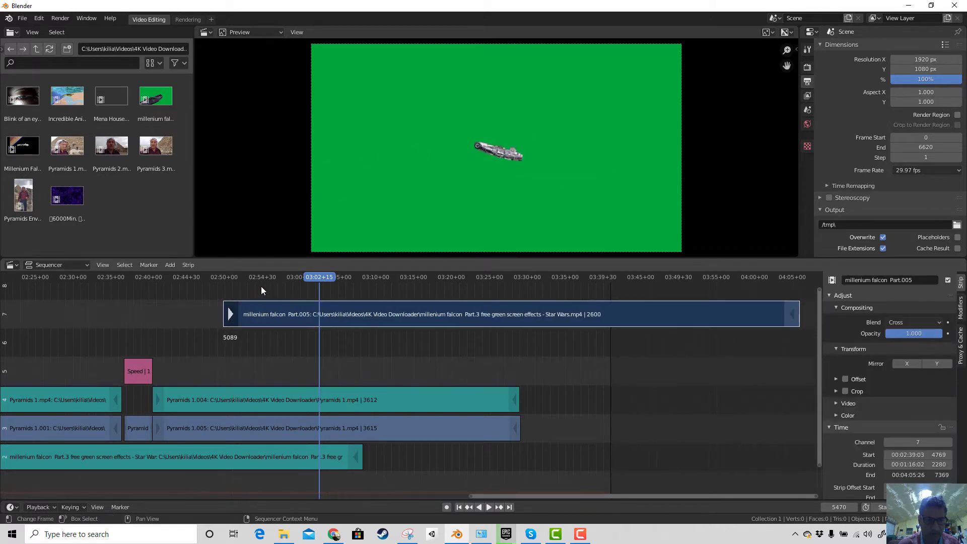
Preview the beginning of the millenium falcon clip and trim it to frame 5129.
left_click(235, 278)
key("space")
left_click(231, 282)
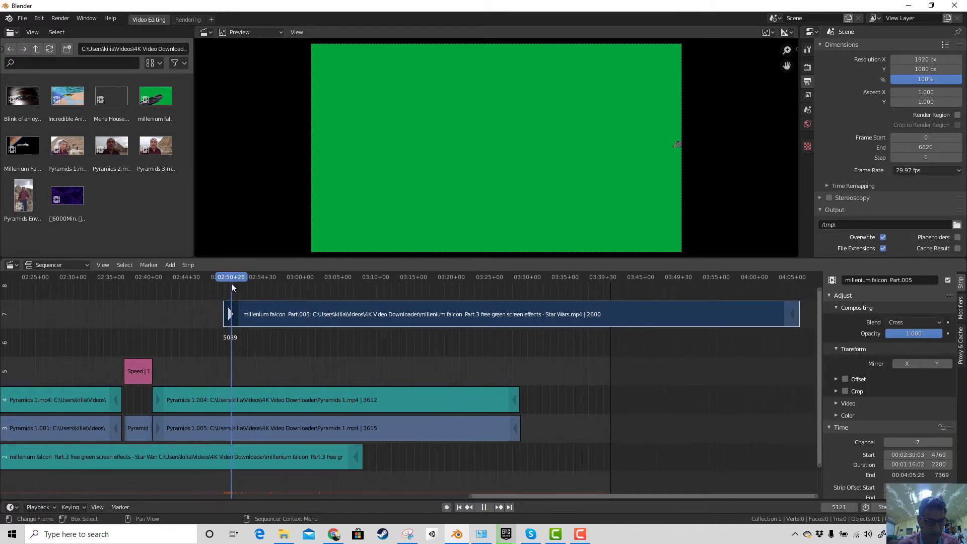
key("space")
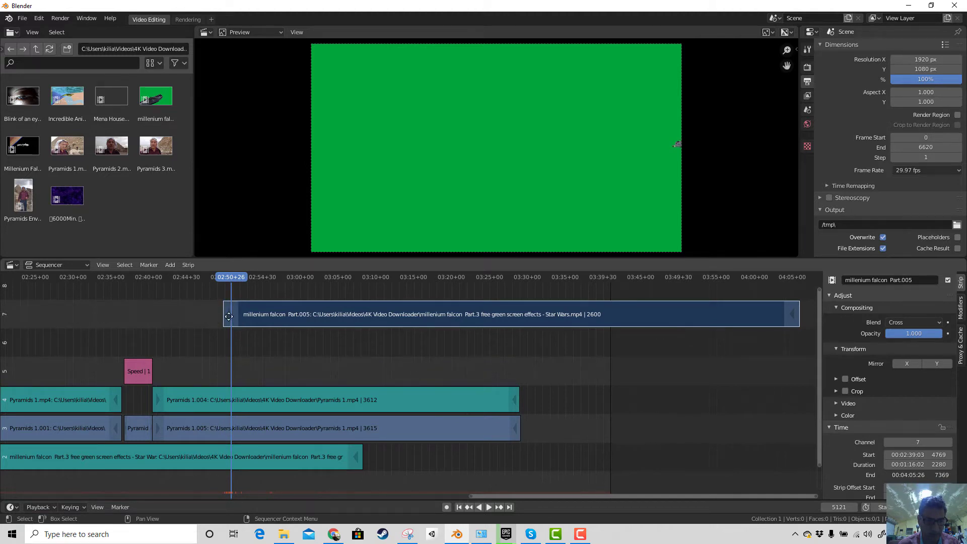
mouse_move(227, 313)
left_mouse_down()
mouse_move(218, 313)
mouse_move(239, 320)
left_mouse_up()
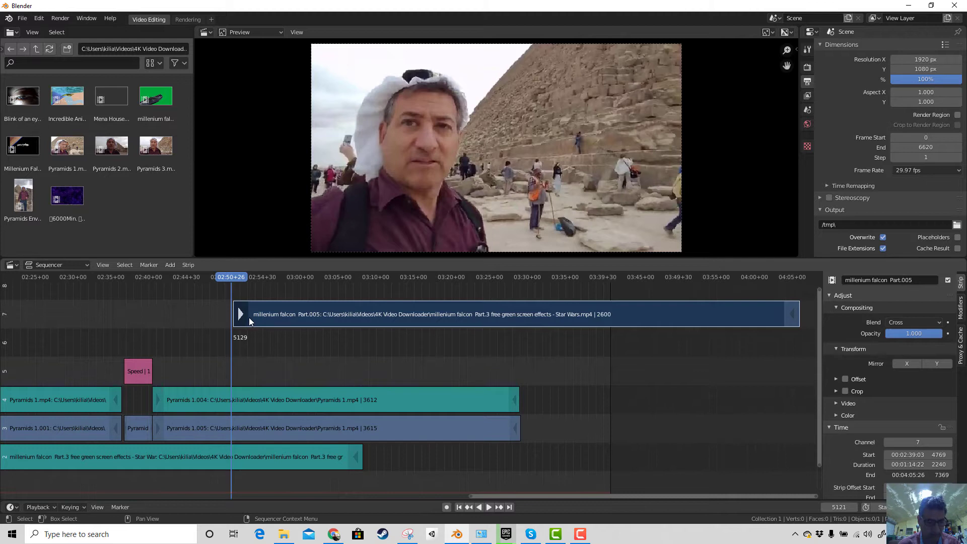
left_click(235, 314)
left_click(259, 316)
Scrub through the millenium falcon clip and trim its end to frame 6170.
left_click_drag(232, 281, 335, 292)
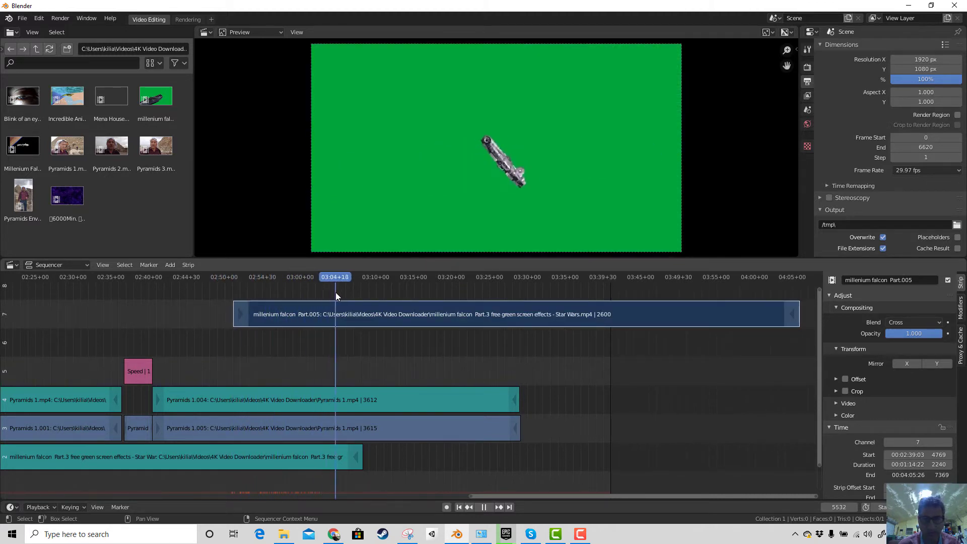
left_click_drag(788, 314, 481, 324)
left_click_drag(340, 276, 407, 295)
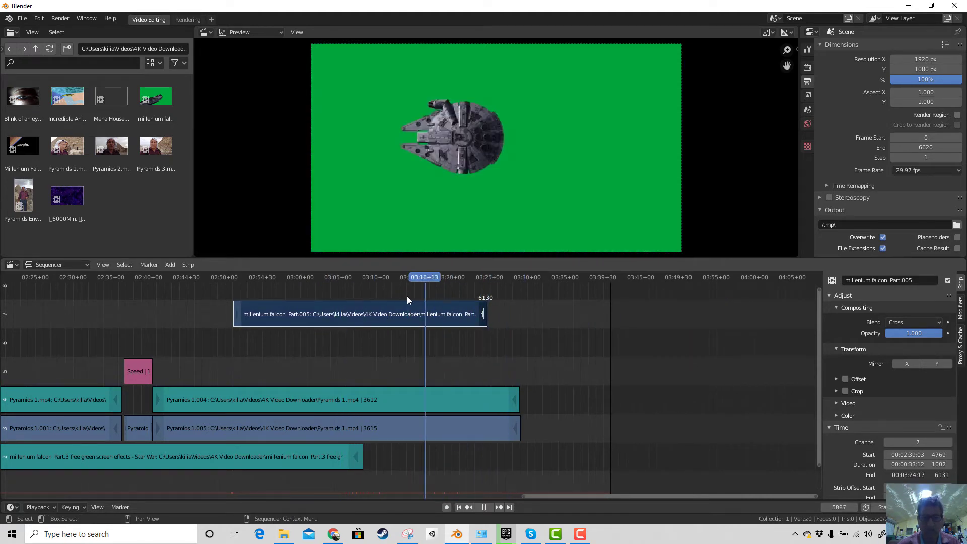
key("g")
left_click(356, 386)
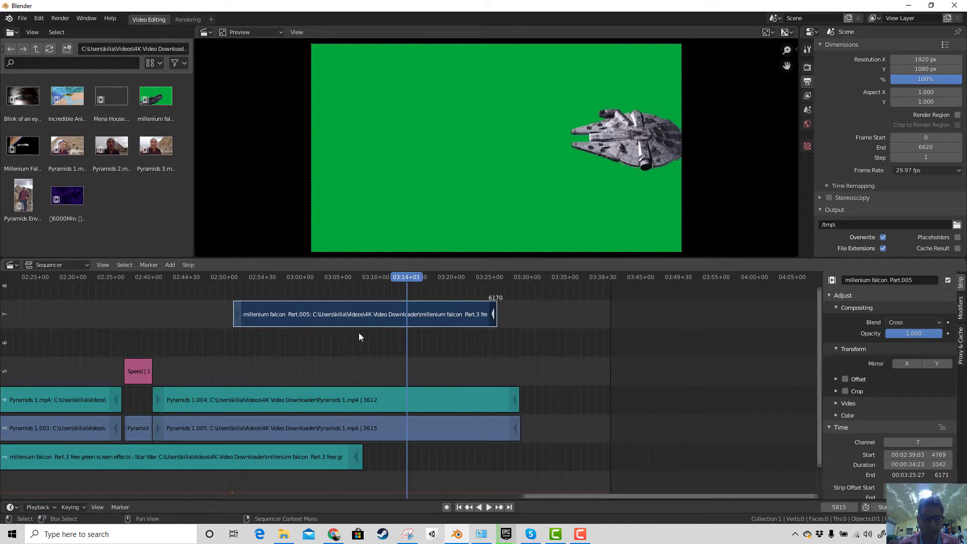
Move the millenium falcon clip down to channel 5, just above the Pyramids 1 strips, and play its beginning.
key("g")
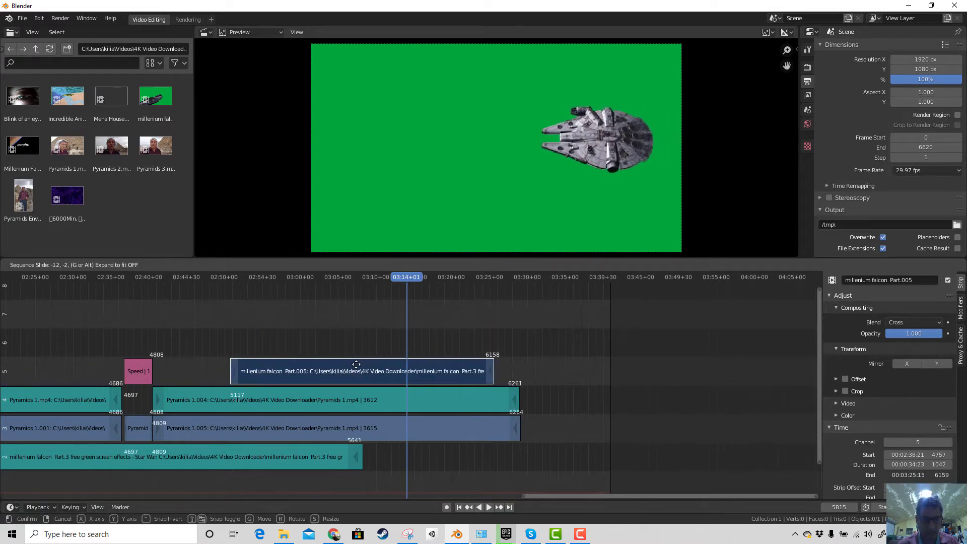
left_click(355, 363)
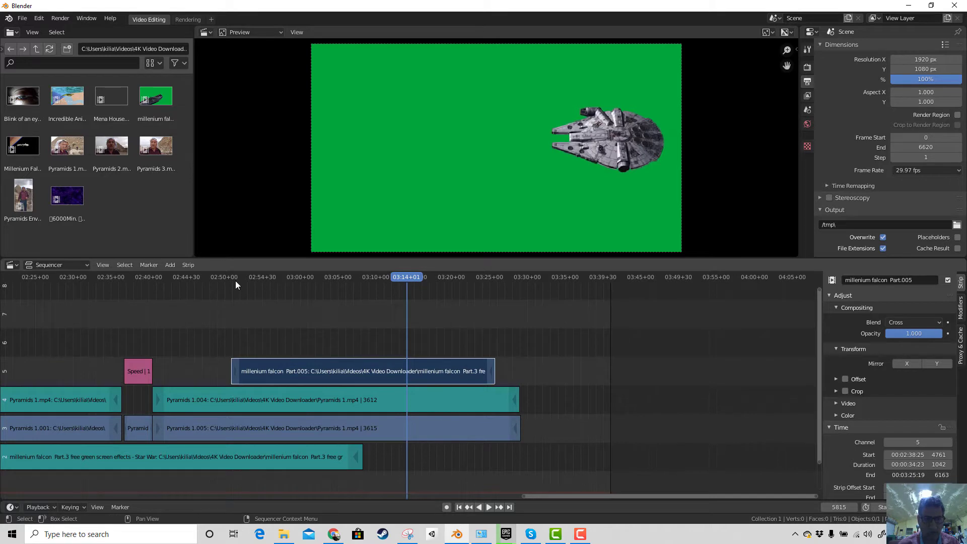
left_click_drag(235, 280, 271, 317)
key("space")
key("space")
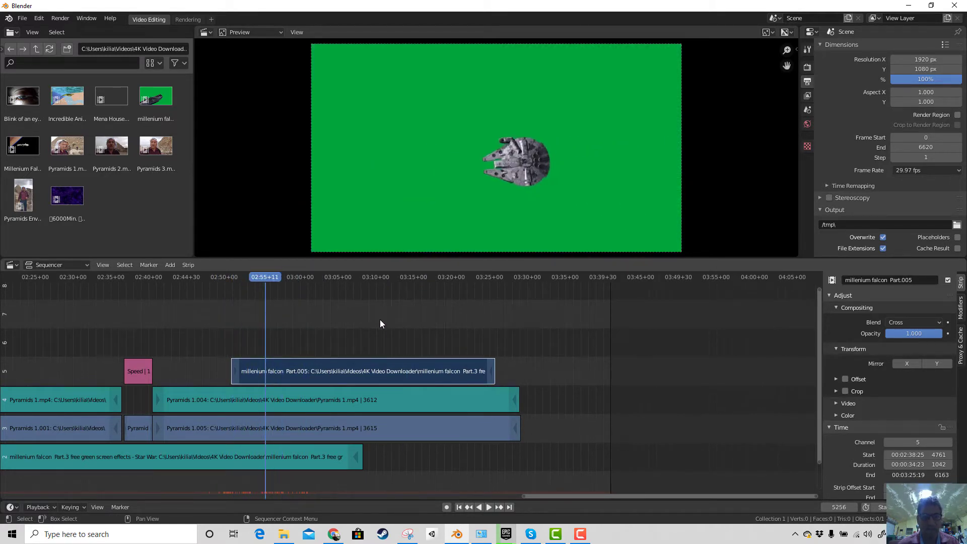
right_click(330, 378)
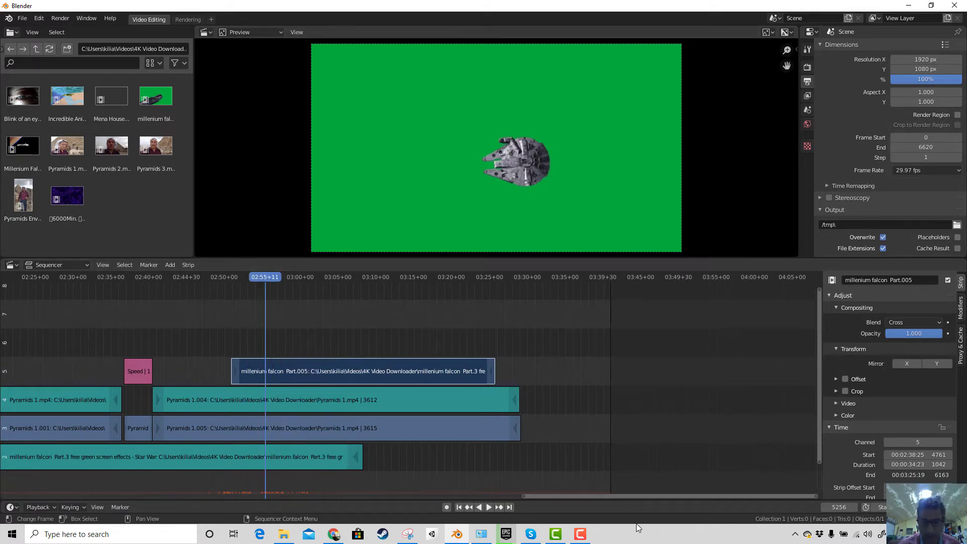
left_click(580, 535)
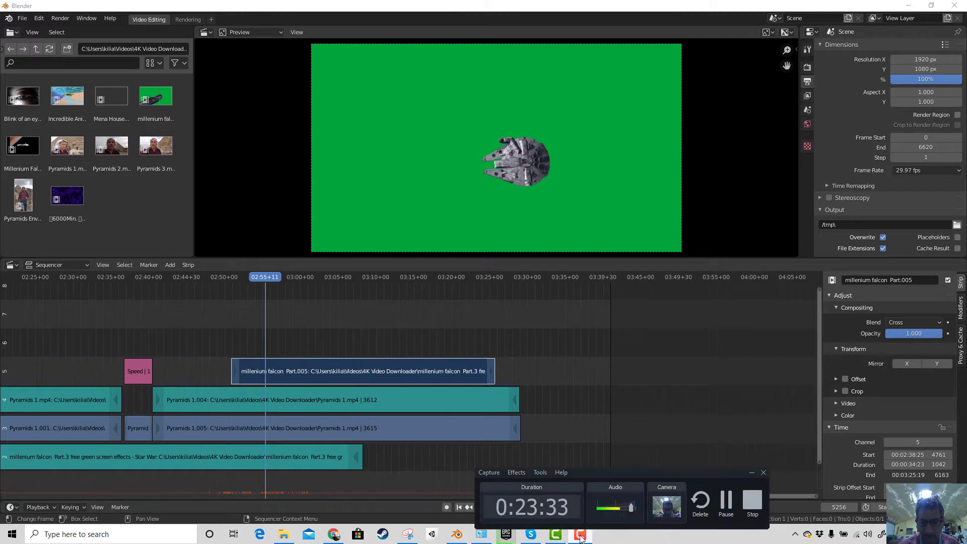
left_click(725, 501)
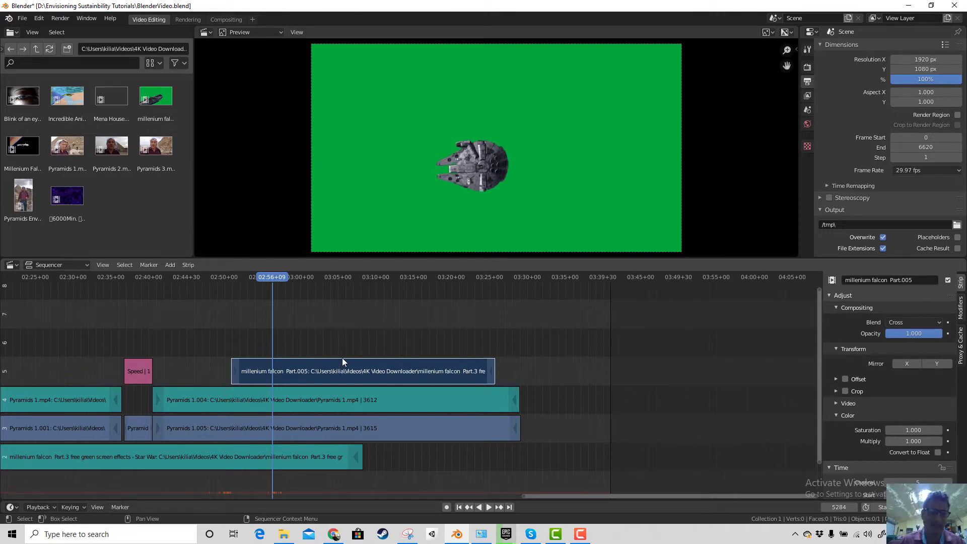
Look at the Compositing workspace, return to Video Editing and preview the millenium falcon clip around 02:56.
left_click(224, 20)
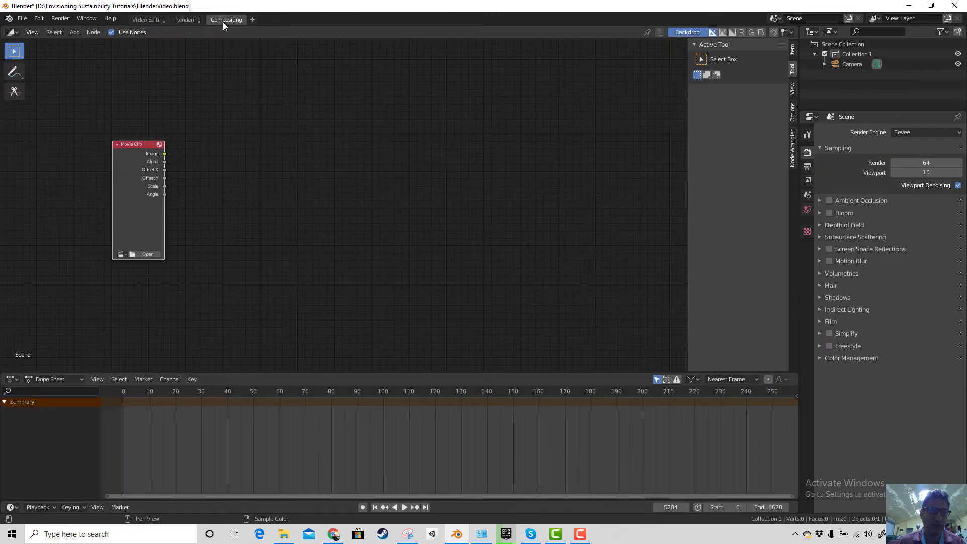
left_click(150, 20)
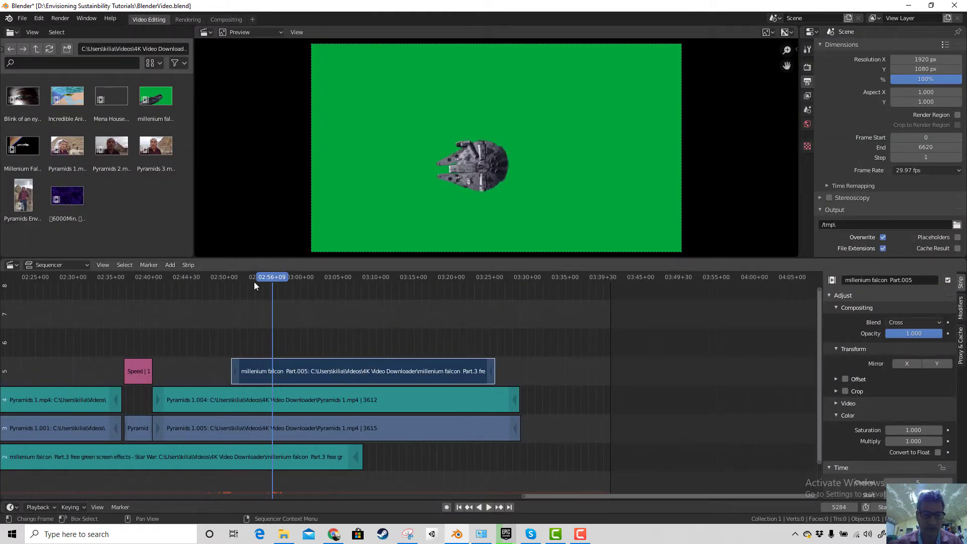
left_click_drag(256, 280, 276, 293)
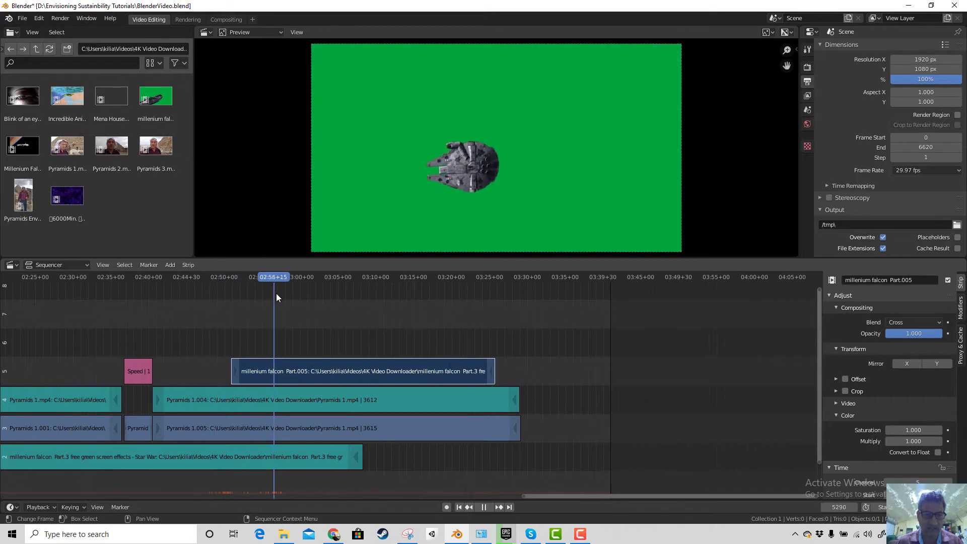
Group the millenium falcon clip into a meta strip and open that meta strip for editing.
right_click(343, 370)
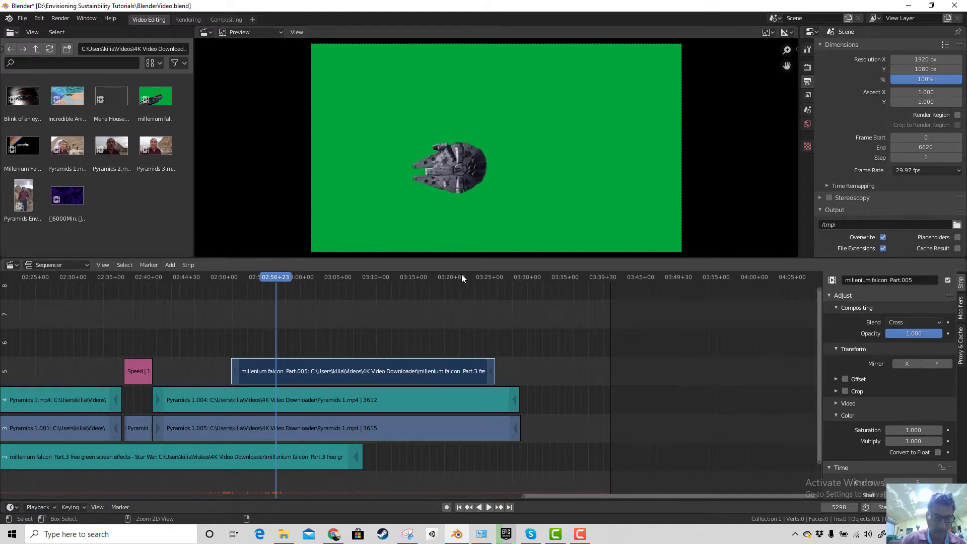
key("ctrl+g")
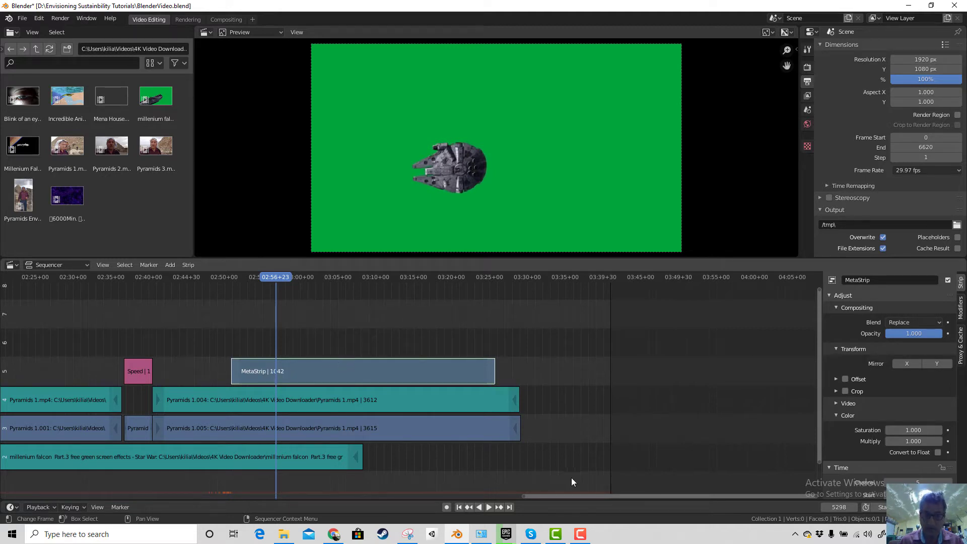
left_click(584, 536)
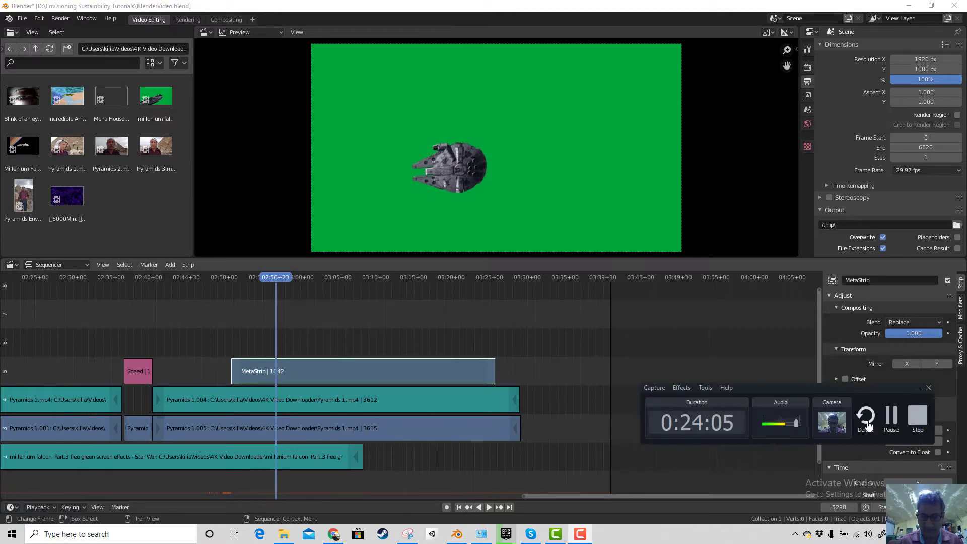
left_click(887, 422)
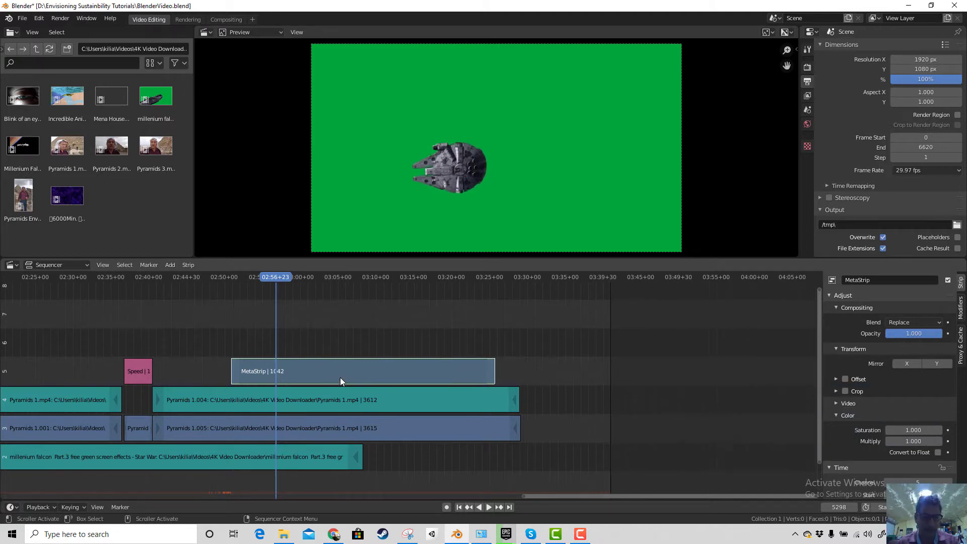
key("Tab")
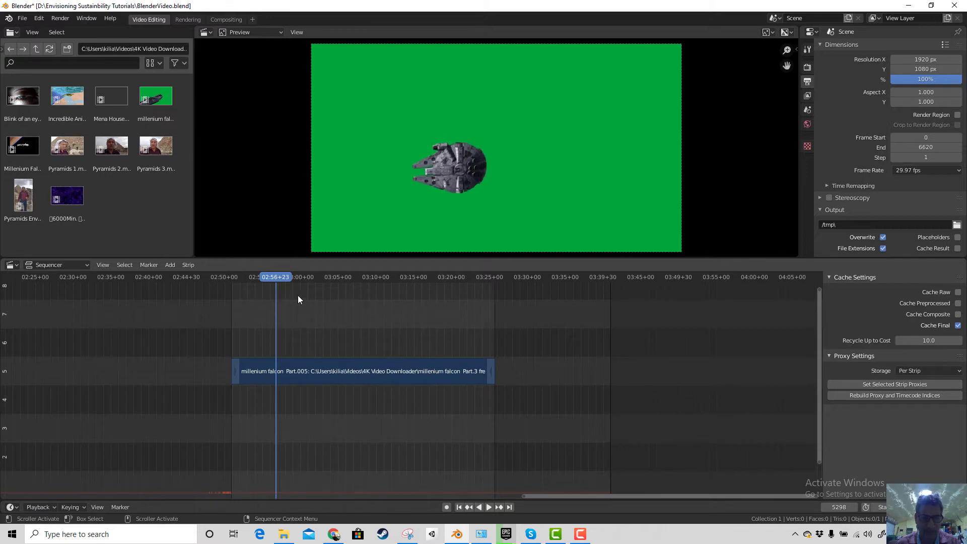
left_click_drag(274, 278, 300, 281)
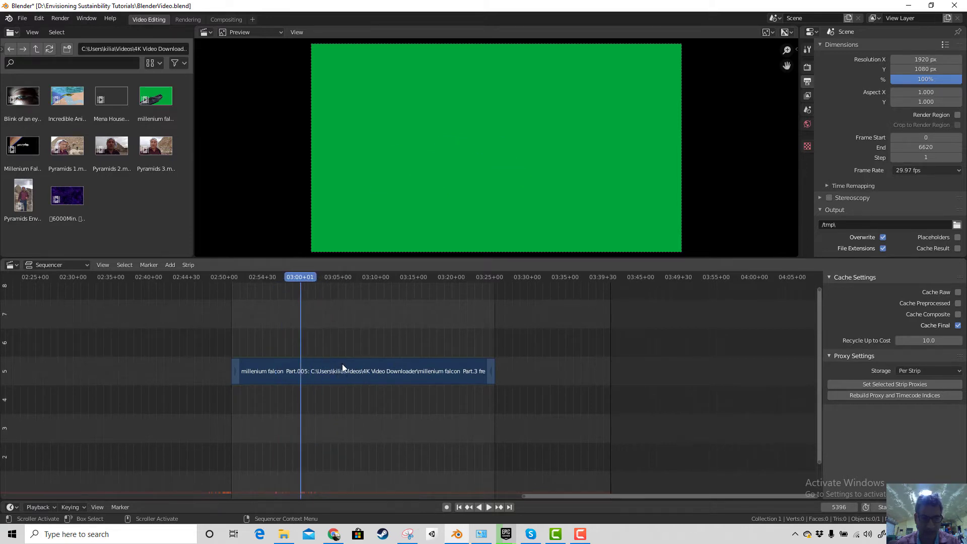
Close the millenium falcon meta strip and return to the full timeline with all strips.
key("Tab")
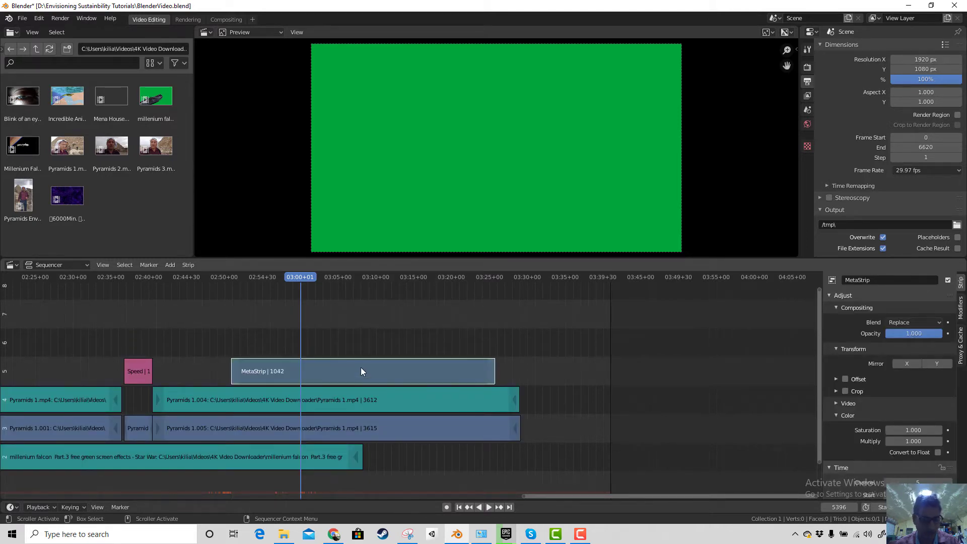
key("Tab")
key("Tab")
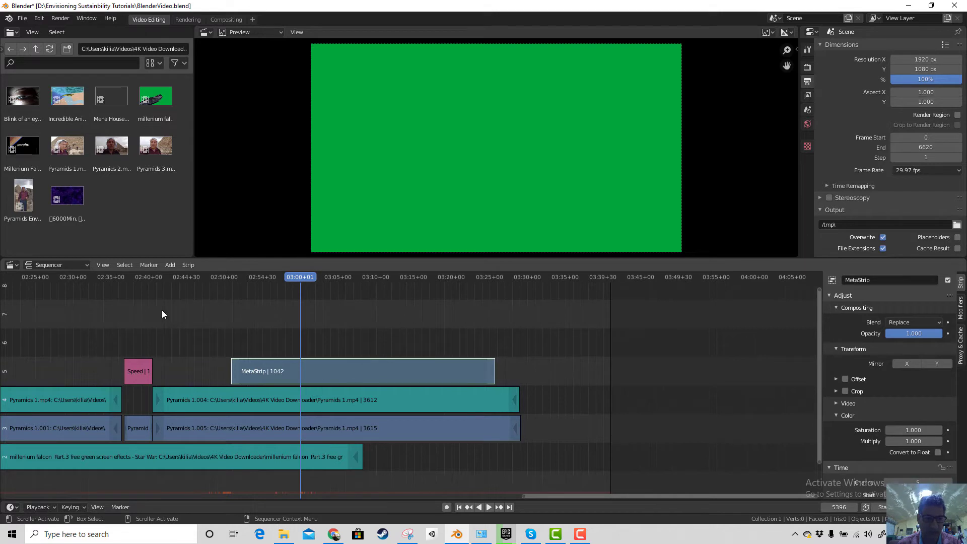
Add a Gaussian Blur effect strip to the selected millenium falcon meta strip.
left_click(170, 264)
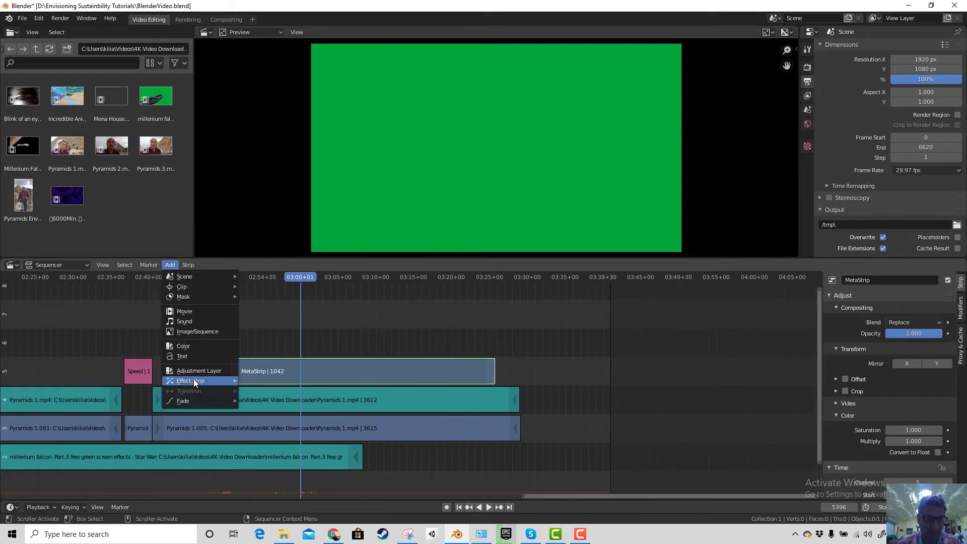
mouse_move(211, 378)
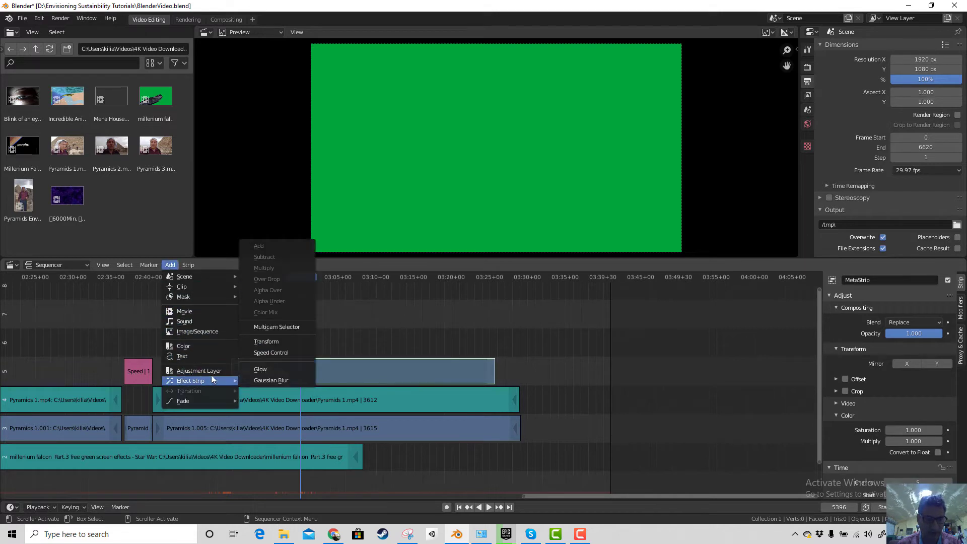
left_click(268, 380)
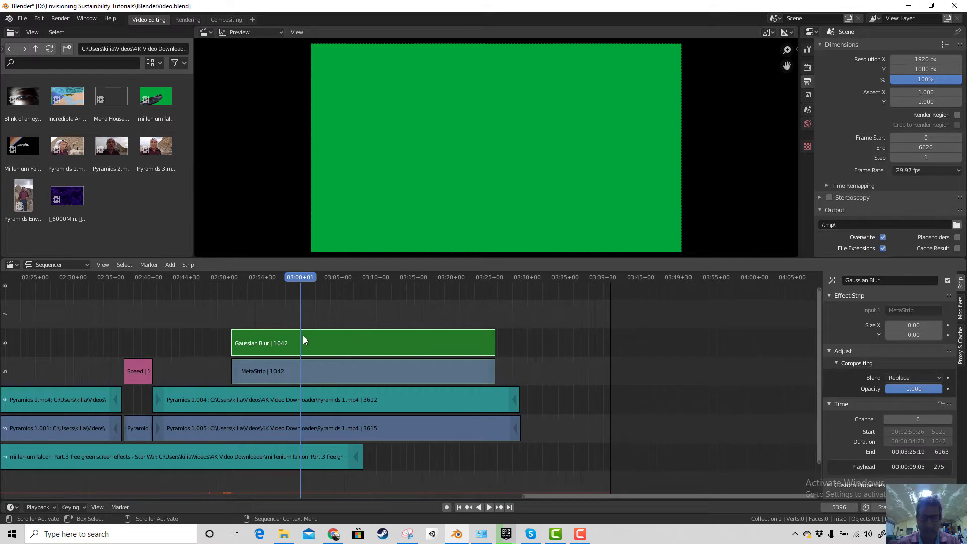
left_click(584, 536)
left_click(891, 426)
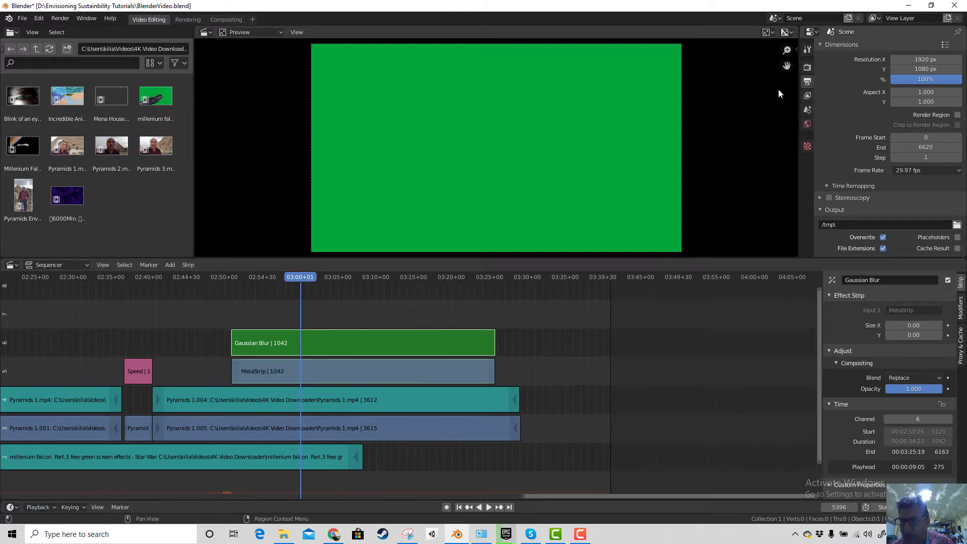
Add a Hue Correct modifier to the selected Gaussian Blur strip.
left_click_drag(789, 8, 783, 11)
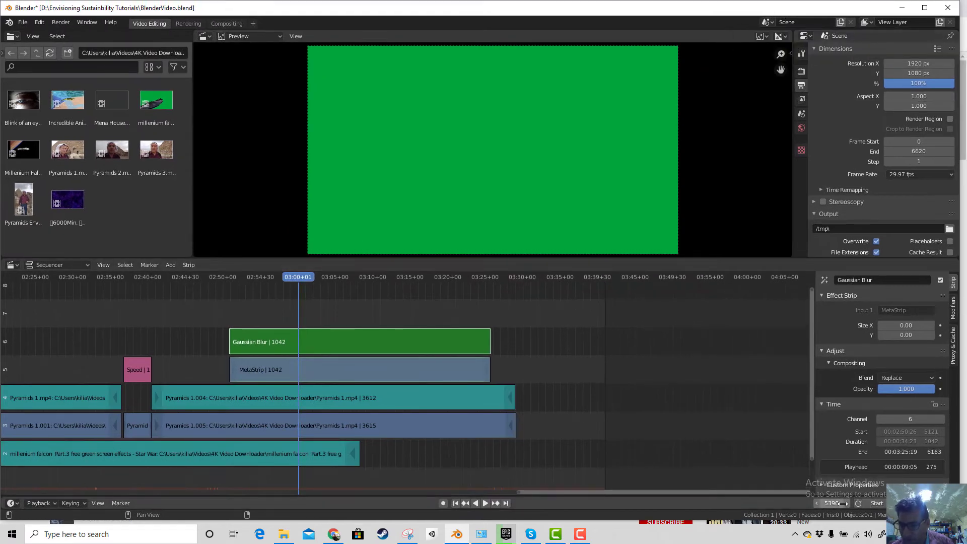
left_click(953, 307)
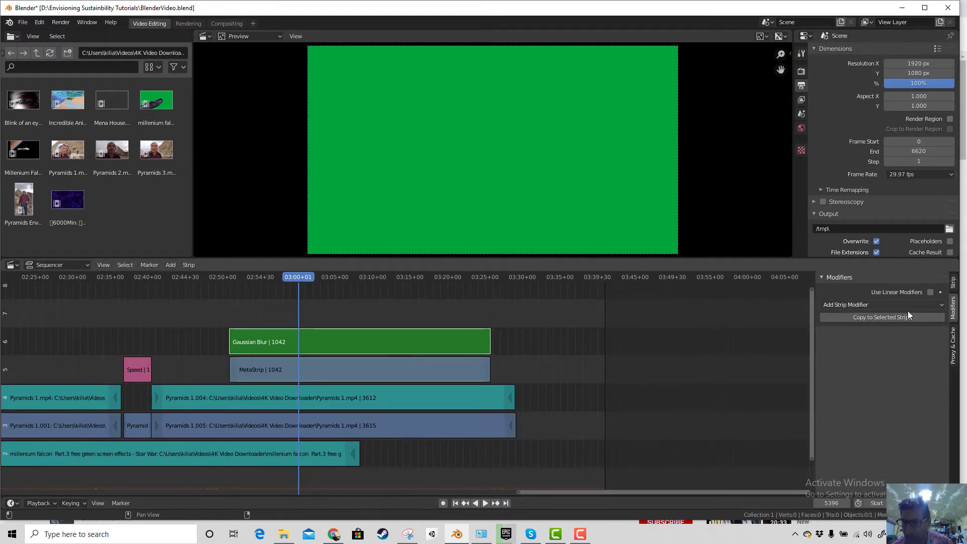
left_click(953, 283)
left_click(952, 315)
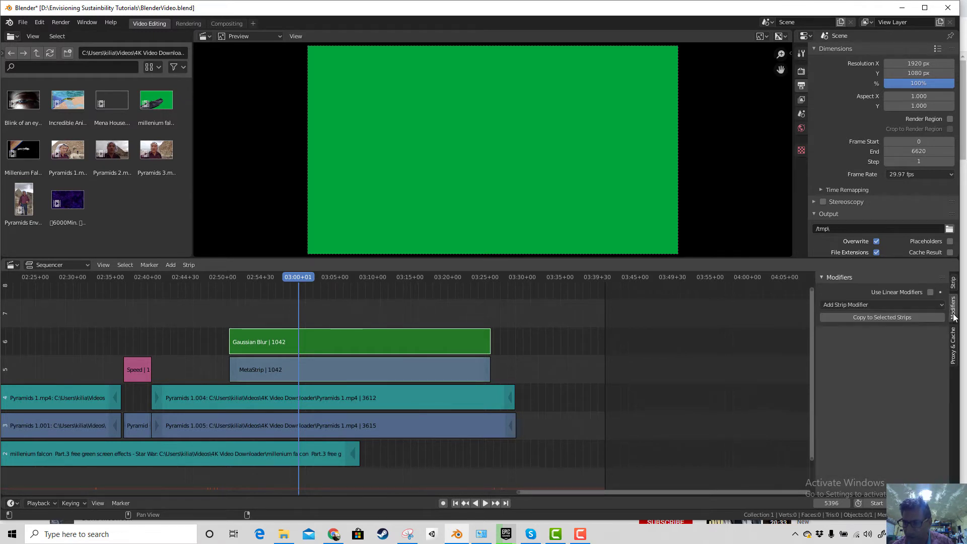
left_click(859, 305)
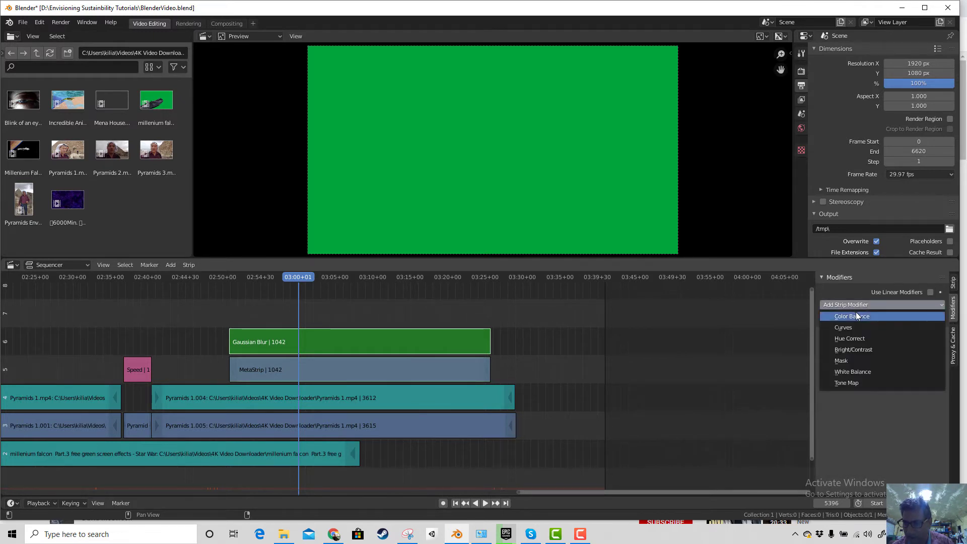
left_click(857, 339)
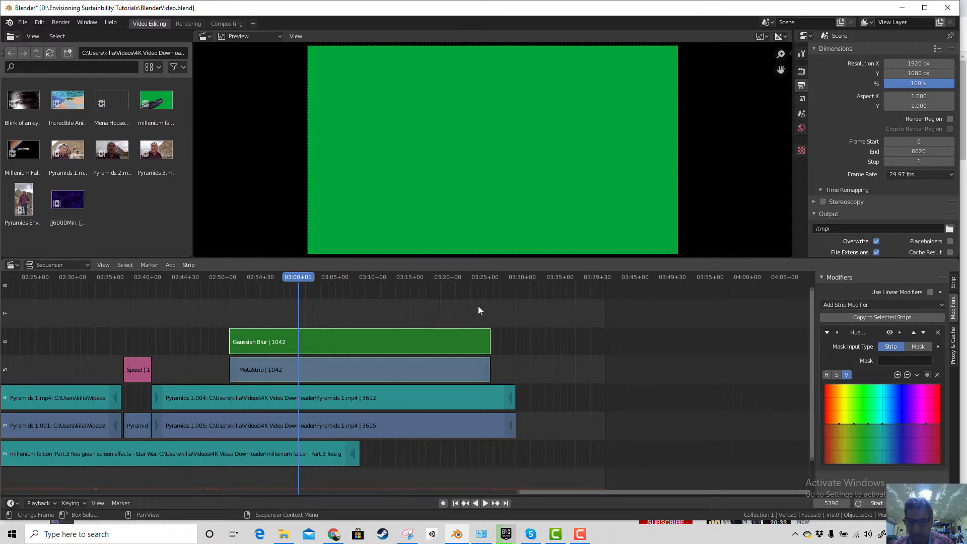
Move the playhead to 02:55+10, where the spaceship is in frame.
left_click_drag(297, 277, 263, 276)
key("space")
key("space")
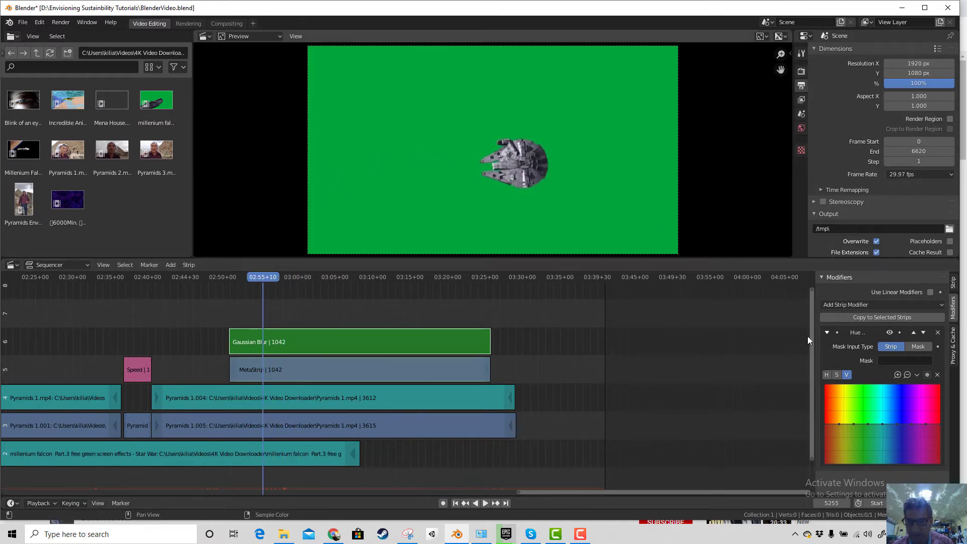
On the Hue Correct value curve, raise the green point near the top and drop the yellow and red points to about zero.
left_click_drag(866, 423, 866, 387)
left_click_drag(852, 425, 842, 460)
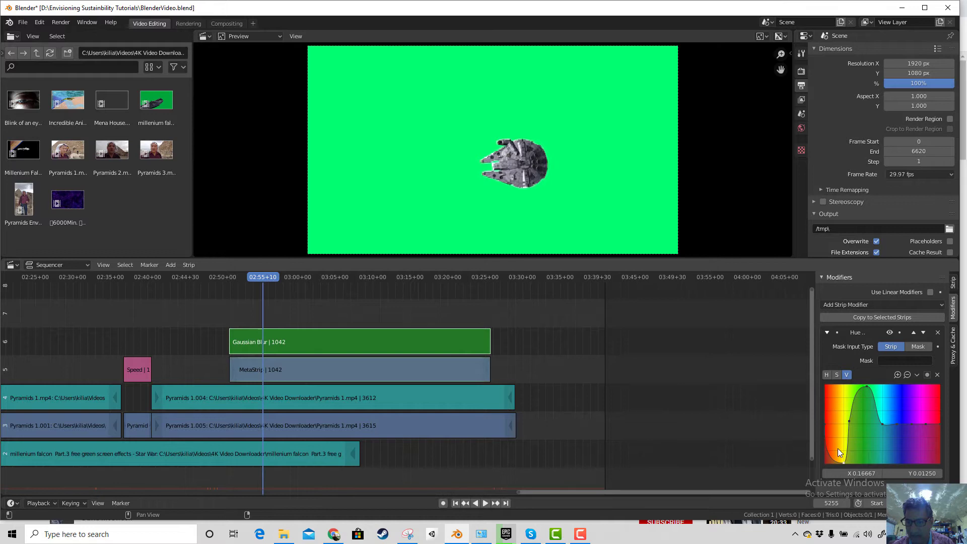
left_click(825, 422)
left_click_drag(824, 427, 825, 462)
Drop the cyan, magenta and far red ends of the value curve to about zero and narrow the green peak.
left_click_drag(882, 425, 881, 450)
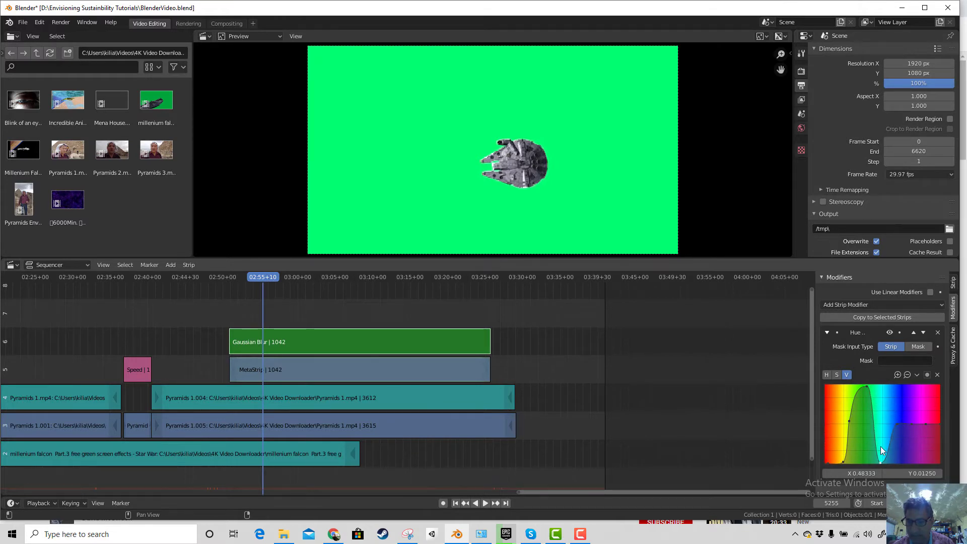
left_click_drag(926, 425, 929, 457)
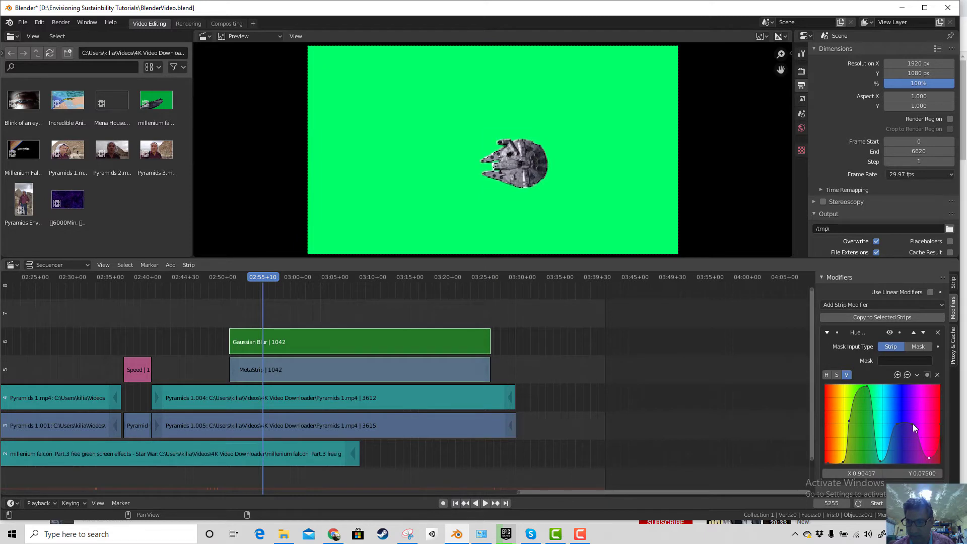
left_click_drag(913, 424, 940, 426)
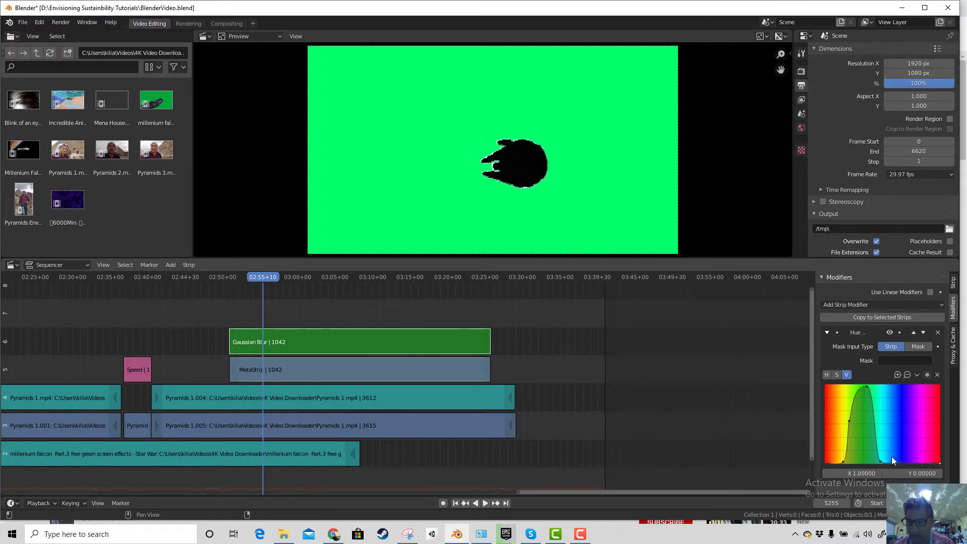
left_click_drag(868, 386, 865, 386)
left_click_drag(849, 421, 827, 463)
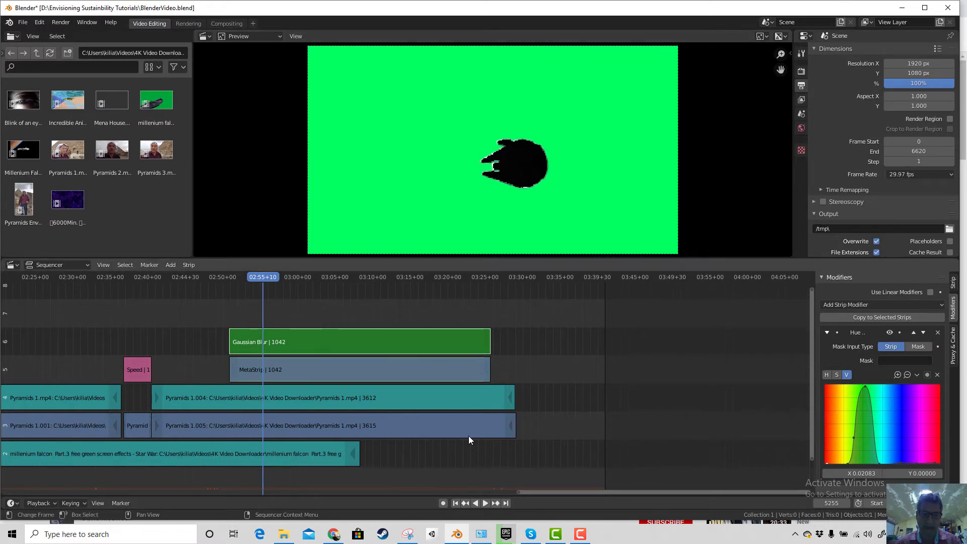
left_click(579, 534)
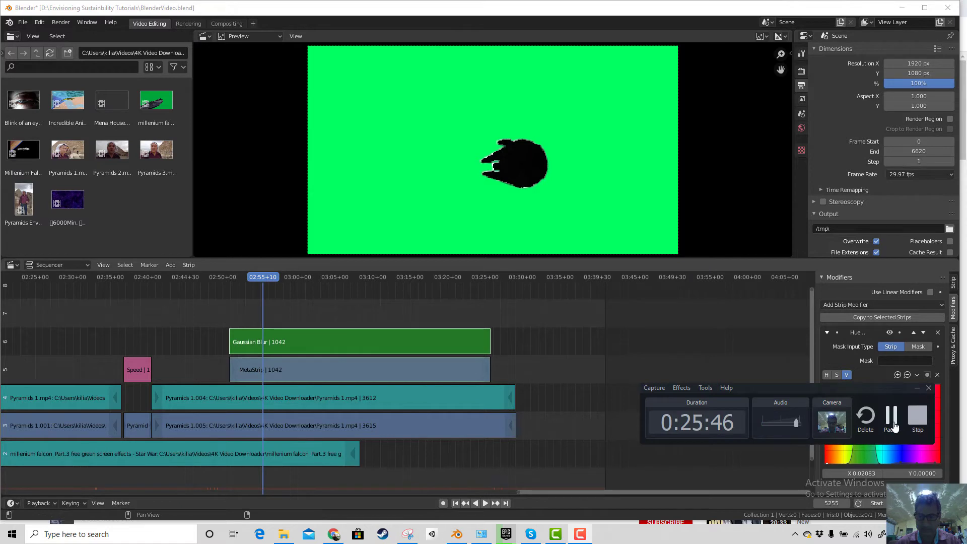
left_click(916, 388)
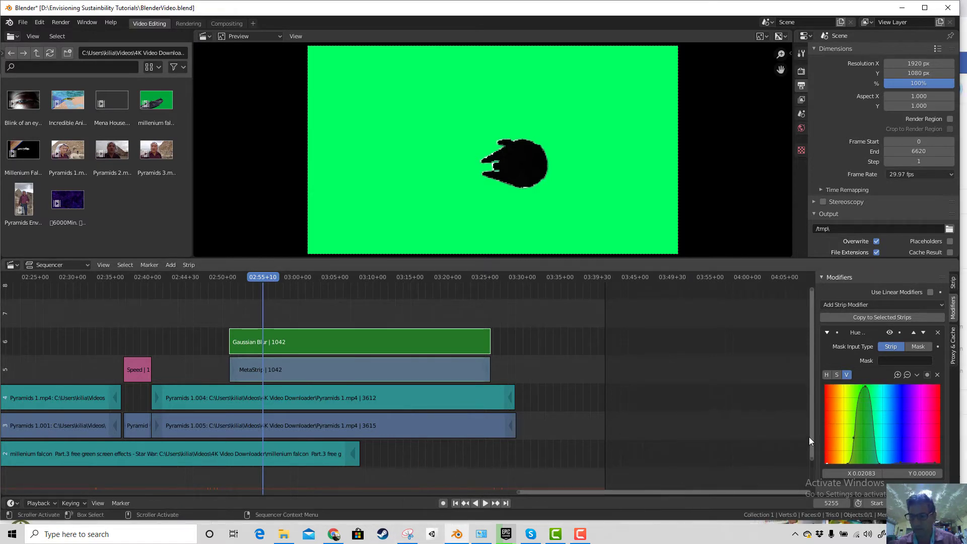
Shift the green peak of the value curve to about X 0.342, Y 0.913.
left_click(864, 394)
mouse_move(865, 394)
left_mouse_down()
mouse_move(858, 414)
mouse_move(865, 385)
mouse_move(862, 396)
left_mouse_up()
left_click(853, 439)
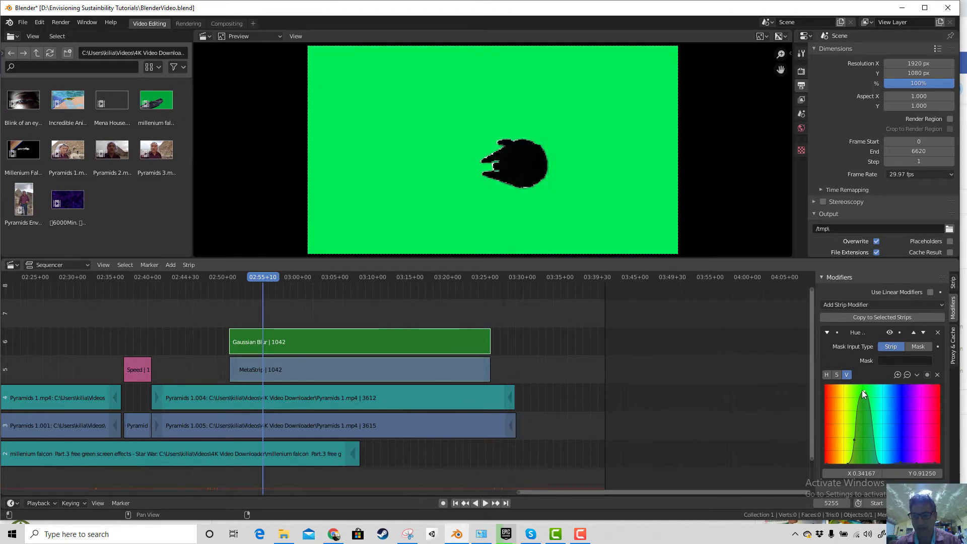
Switch the Hue Correct modifier to its saturation curve and lower the yellow point to about 0.375.
left_click(836, 376)
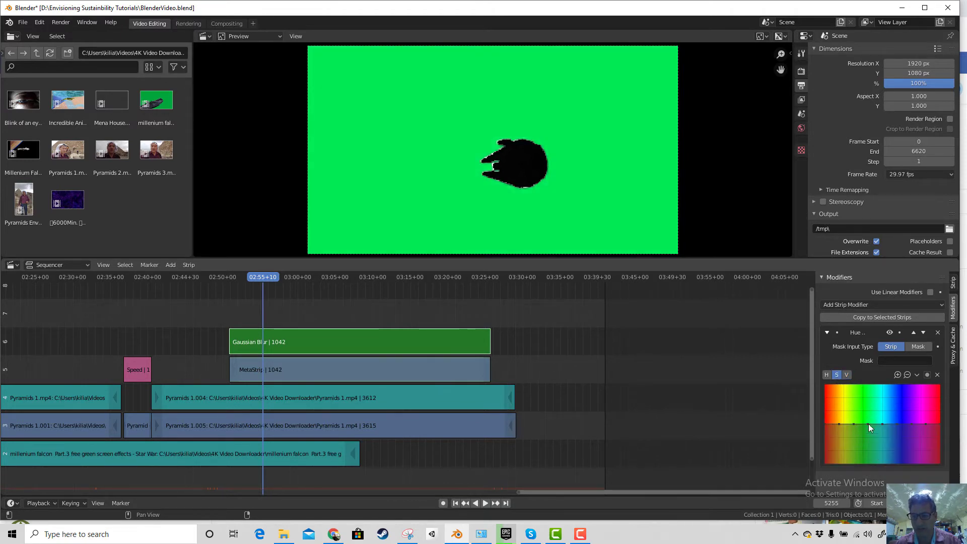
left_click(839, 424)
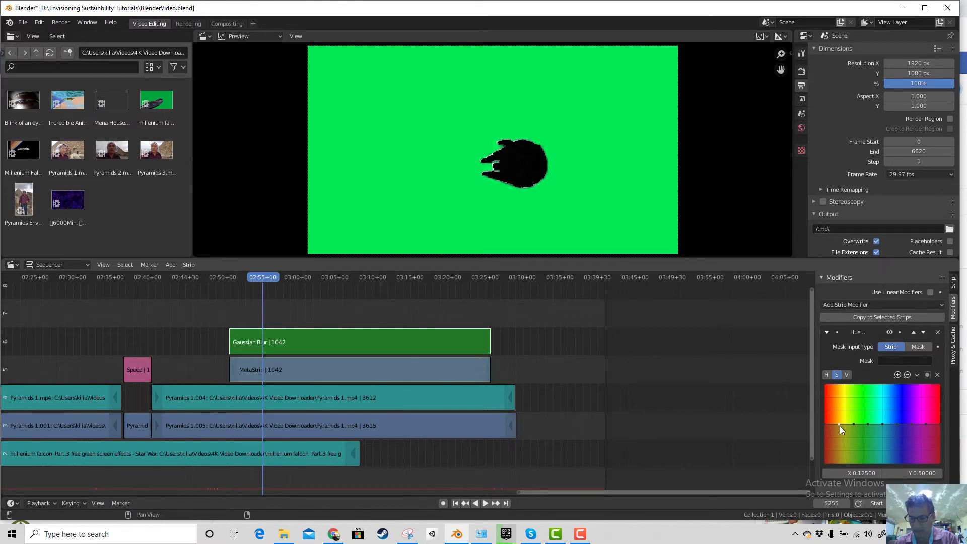
left_click_drag(839, 424, 839, 433)
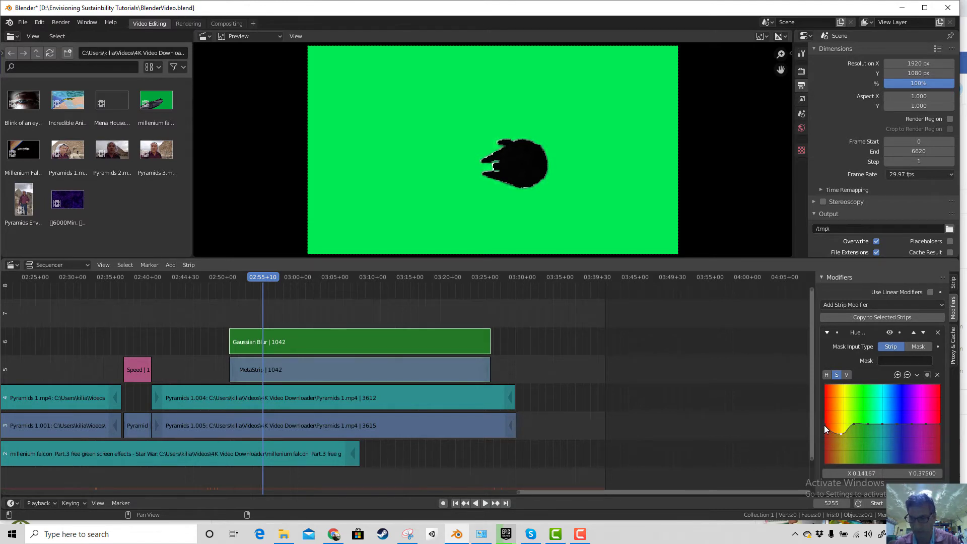
Delete all intermediate points from the saturation curve so that only its two end points remain.
left_click(824, 425)
left_click(934, 376)
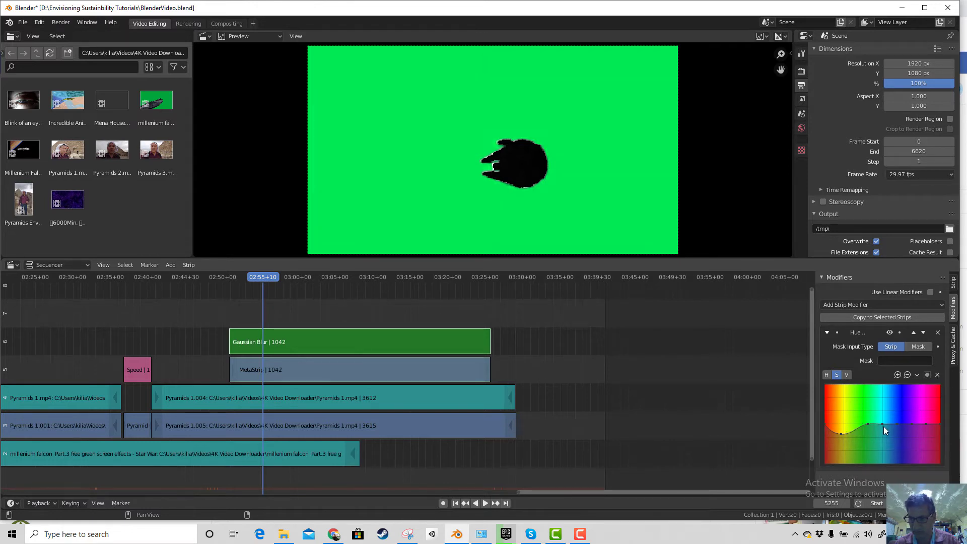
left_click(868, 424)
left_click(935, 376)
left_click(841, 434)
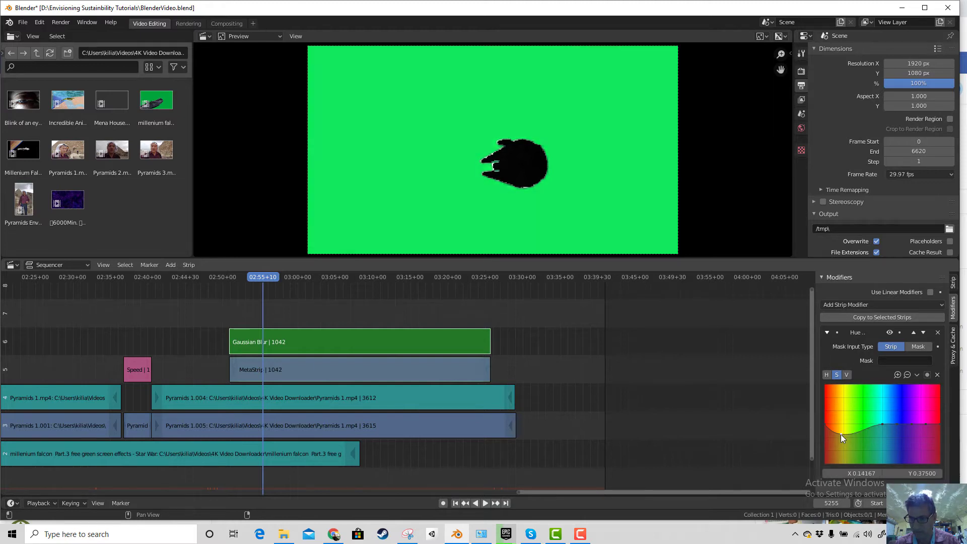
left_click(935, 376)
left_click(882, 426)
left_click(935, 375)
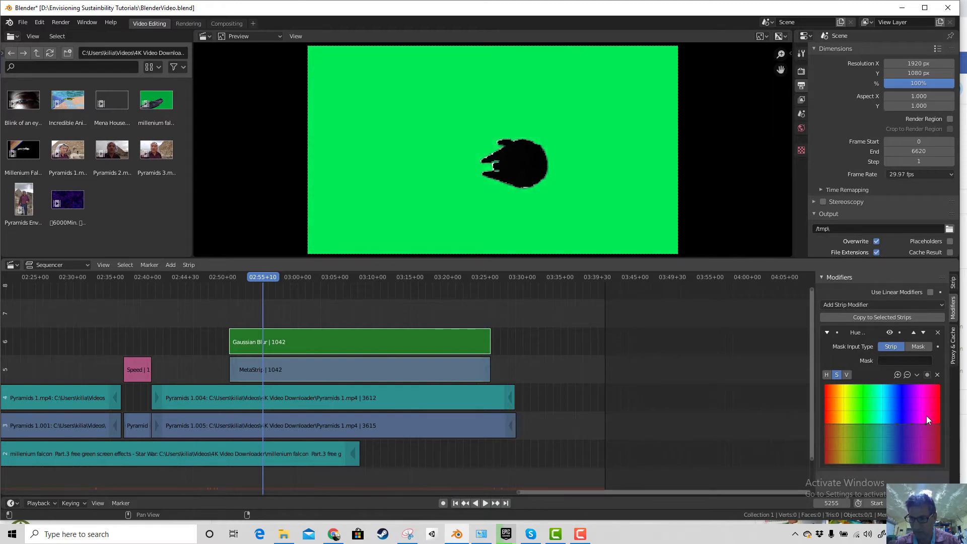
left_click(925, 424)
left_click(937, 375)
left_click(938, 425)
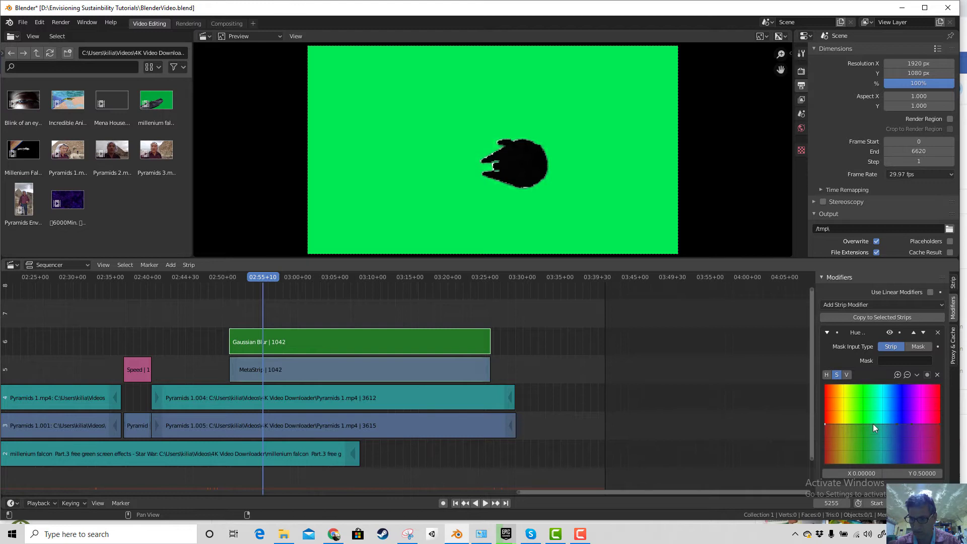
Lower the whole saturation curve to zero at both ends, deleting any extra points added in between.
left_click_drag(872, 424, 876, 462)
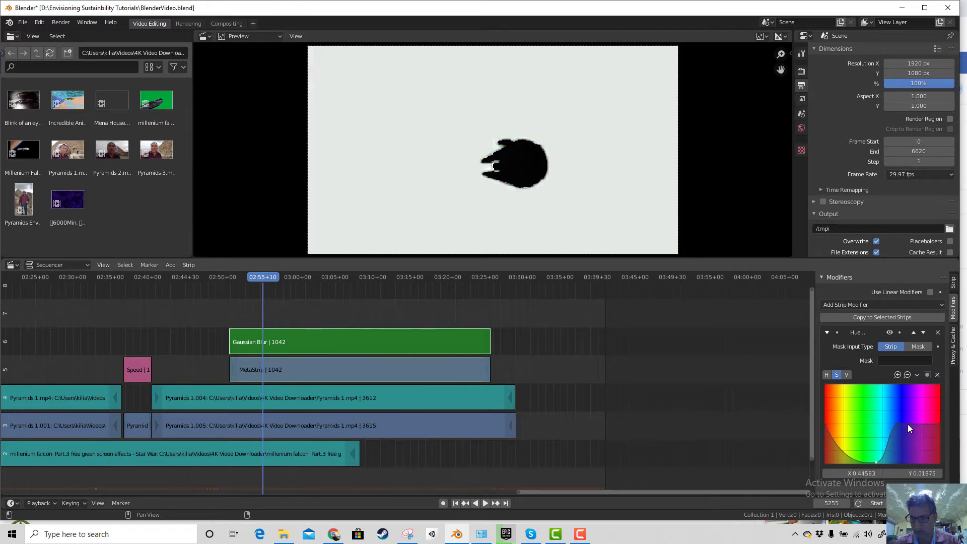
left_click_drag(919, 424, 920, 462)
left_click(897, 425)
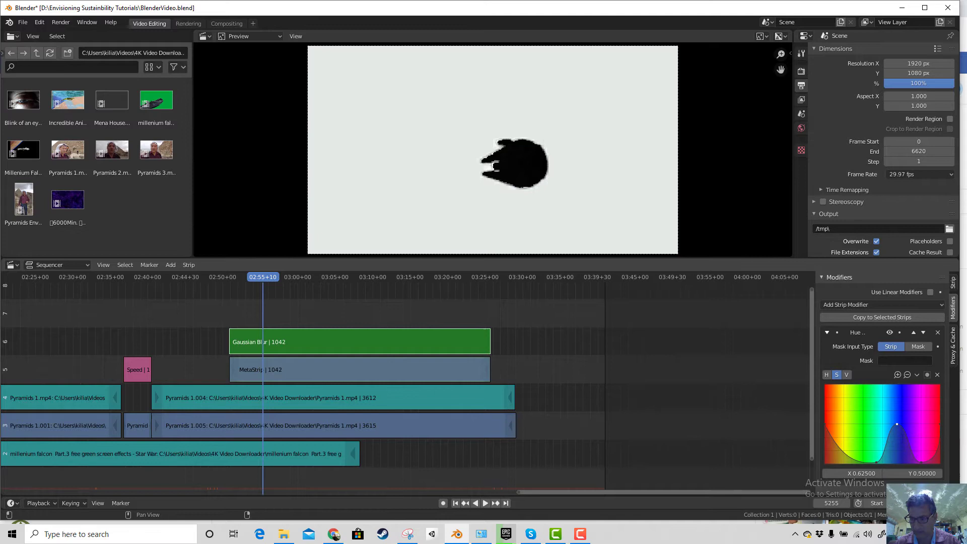
left_click(937, 375)
left_click(875, 462)
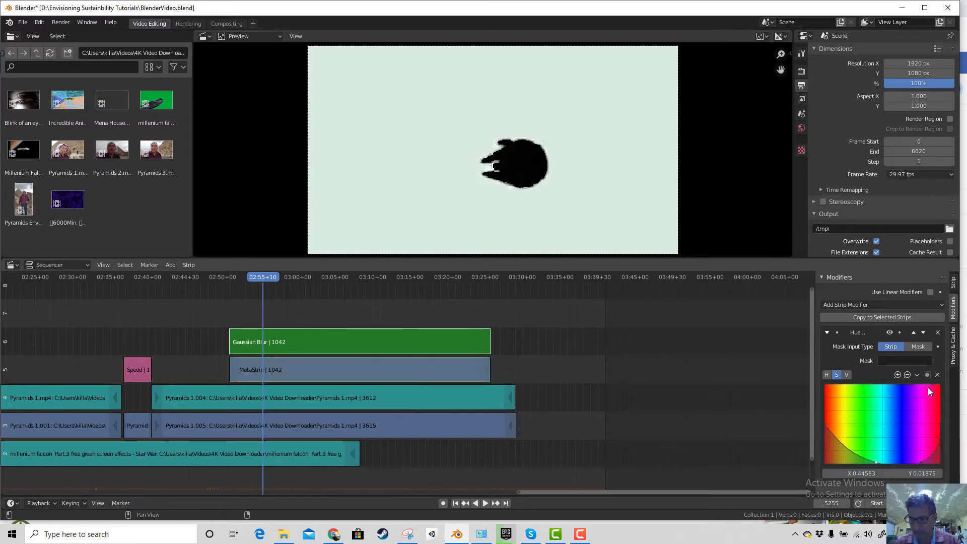
left_click(937, 374)
left_click_drag(824, 423, 836, 457)
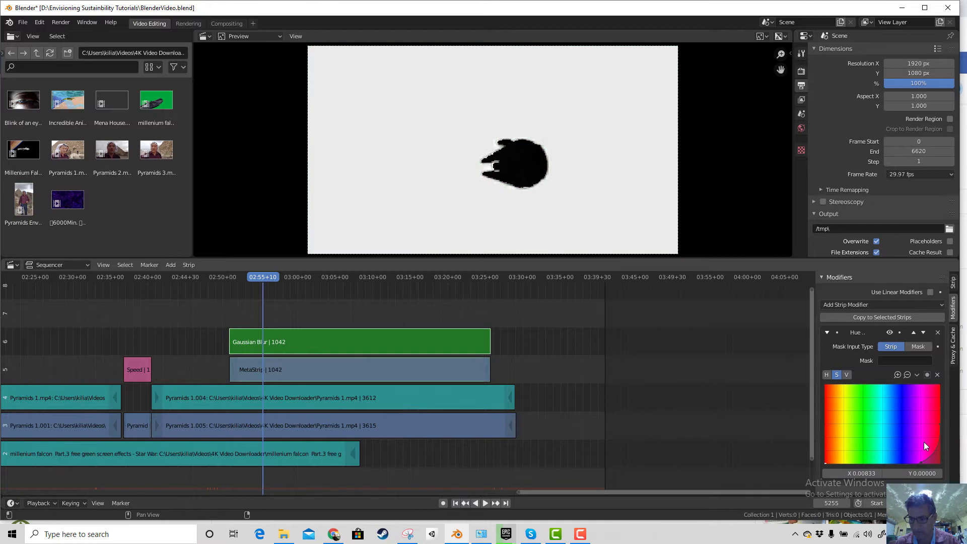
left_click(937, 374)
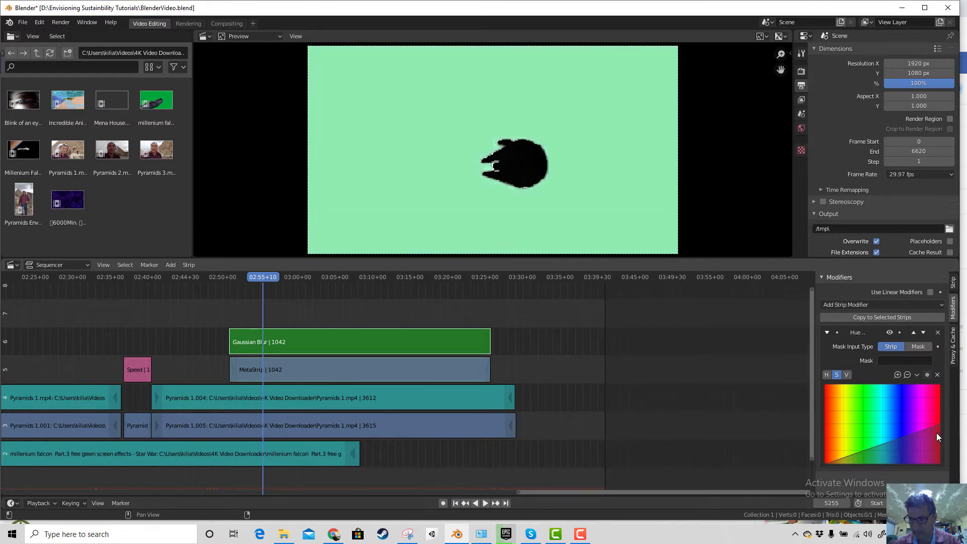
left_click_drag(938, 423, 940, 469)
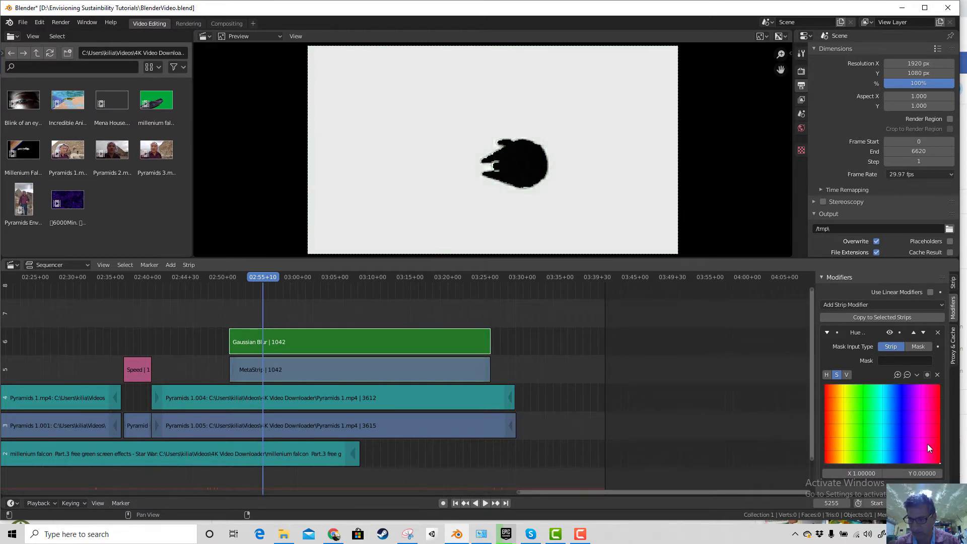
left_click(847, 376)
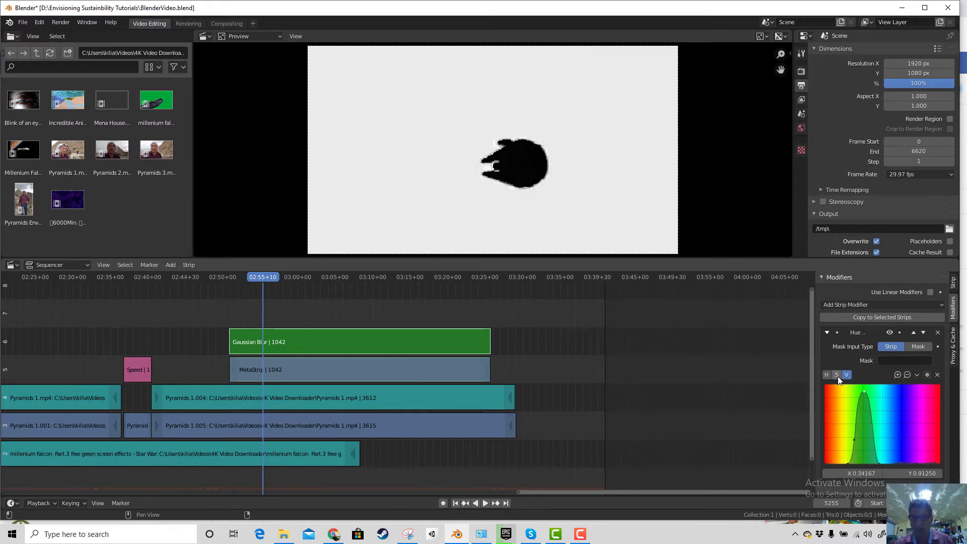
left_click(837, 376)
left_click(847, 375)
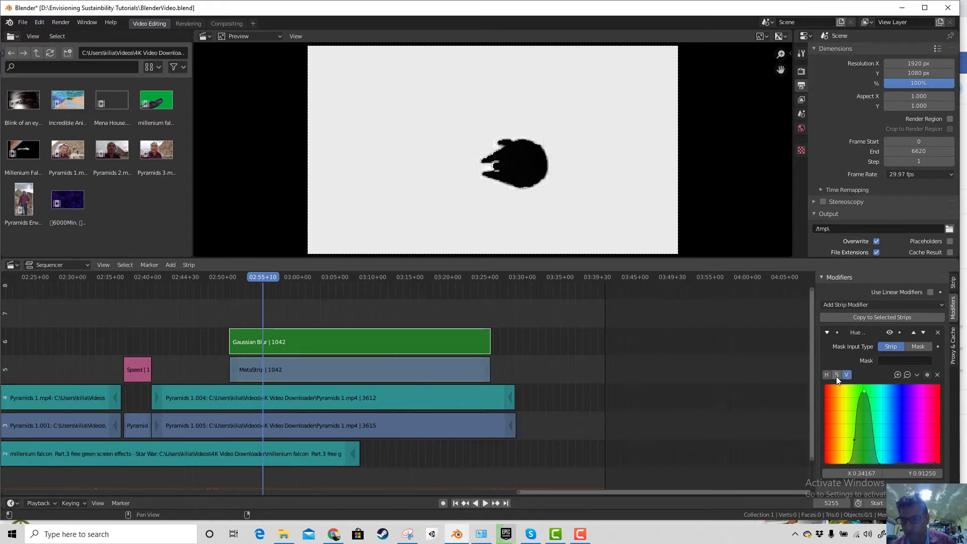
left_click(836, 375)
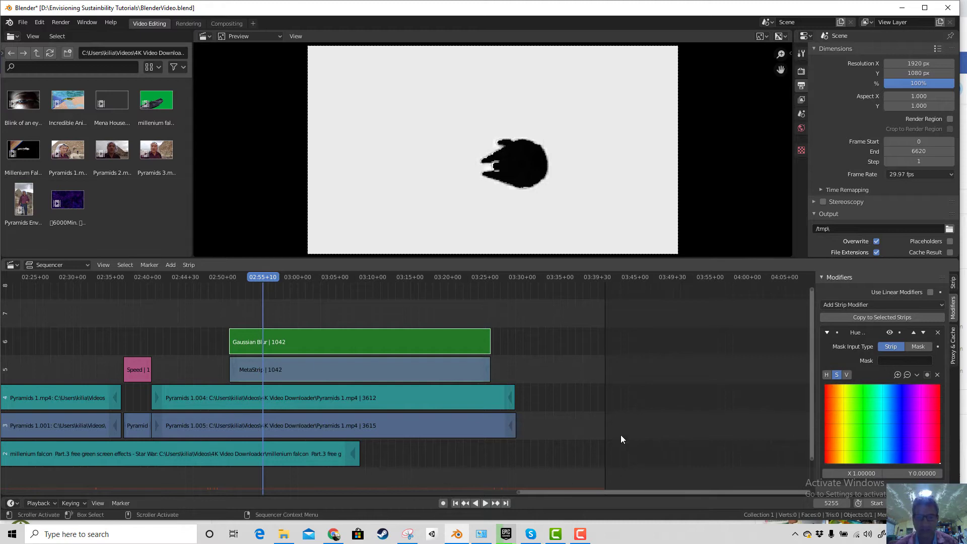
left_click(580, 534)
left_click(889, 422)
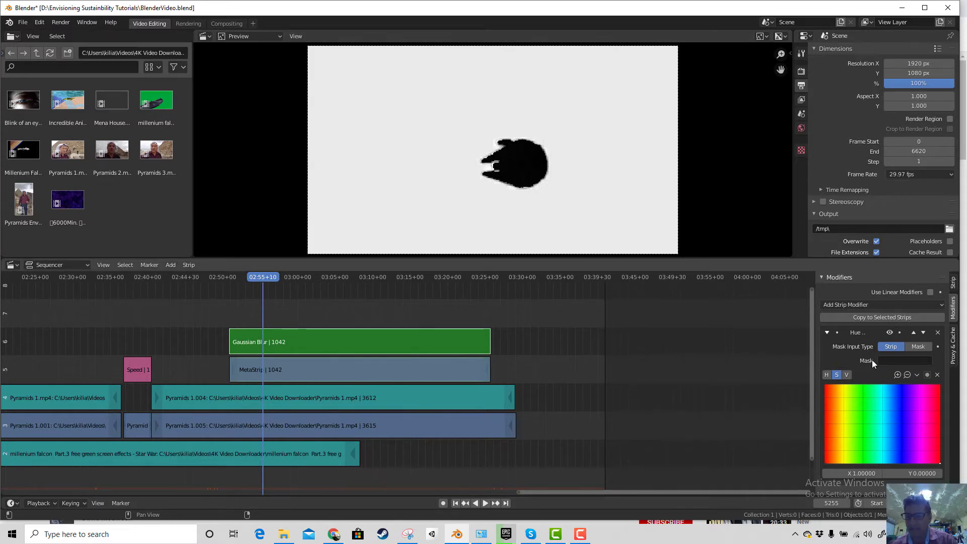
Add a Curves modifier to the Gaussian Blur strip and display the value curve of its Hue Correct modifier.
left_click(865, 304)
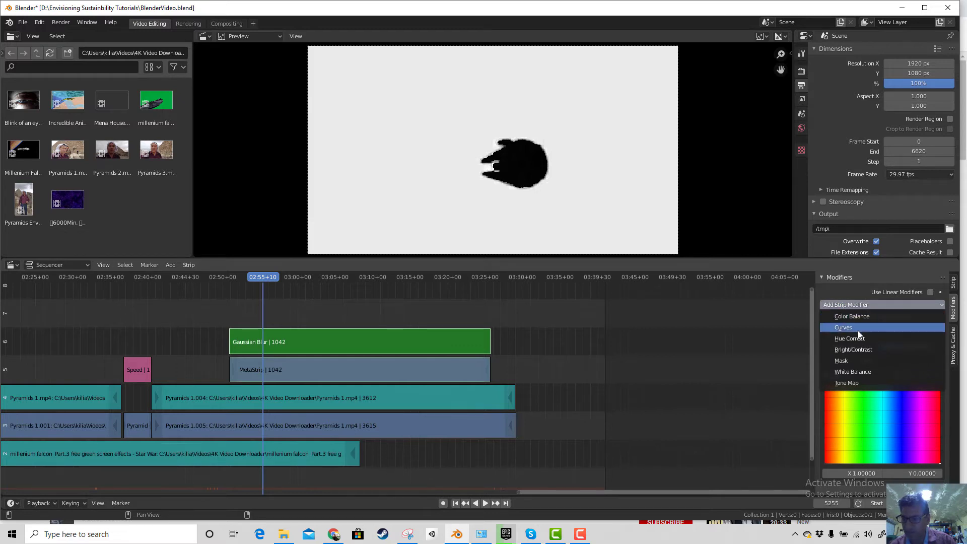
left_click(858, 329)
left_click(866, 304)
left_click(867, 345)
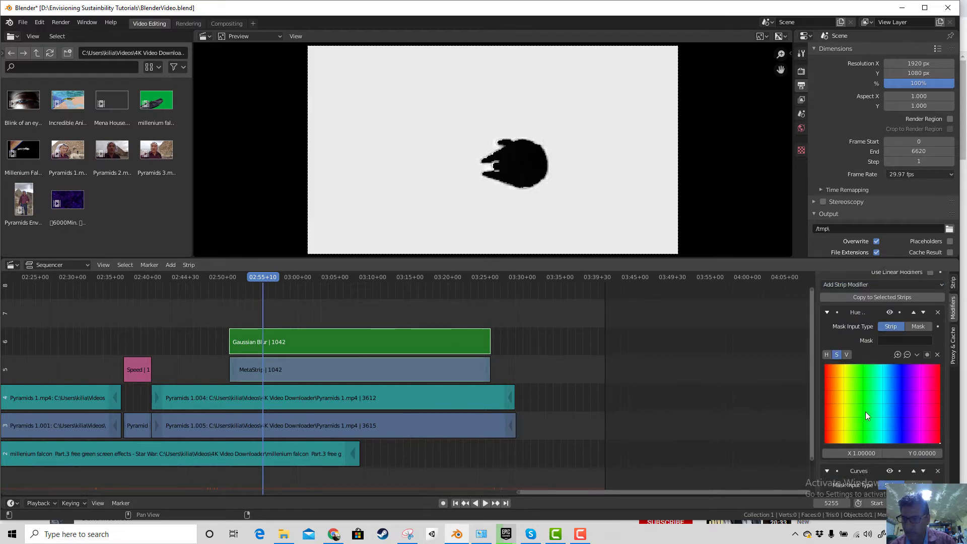
scroll(857, 361, "down", 4)
left_click(845, 294)
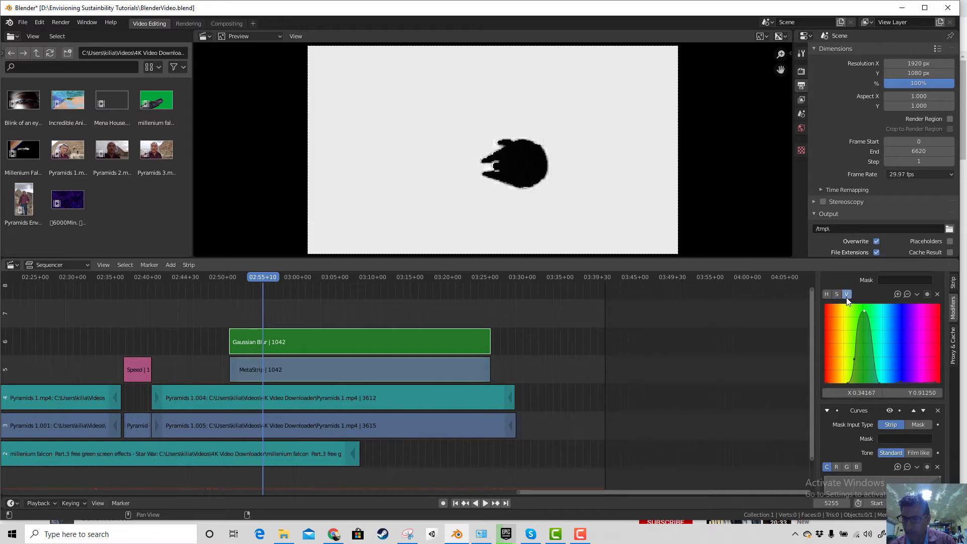
scroll(878, 321, "up", 2)
scroll(886, 344, "down", 5)
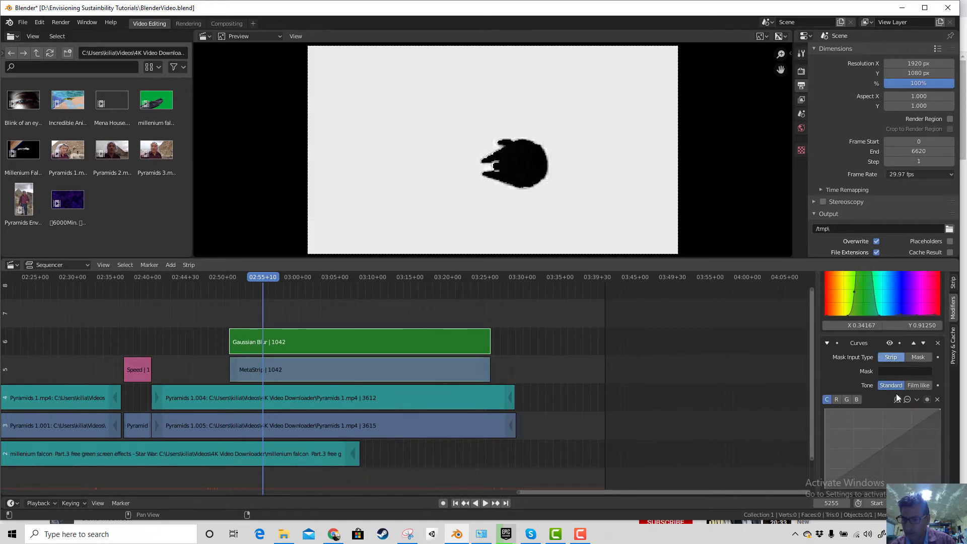
Invert the Curves modifier's combined curve by adding a midpoint, lowering the white end to zero and raising the black end to full.
left_click(886, 448)
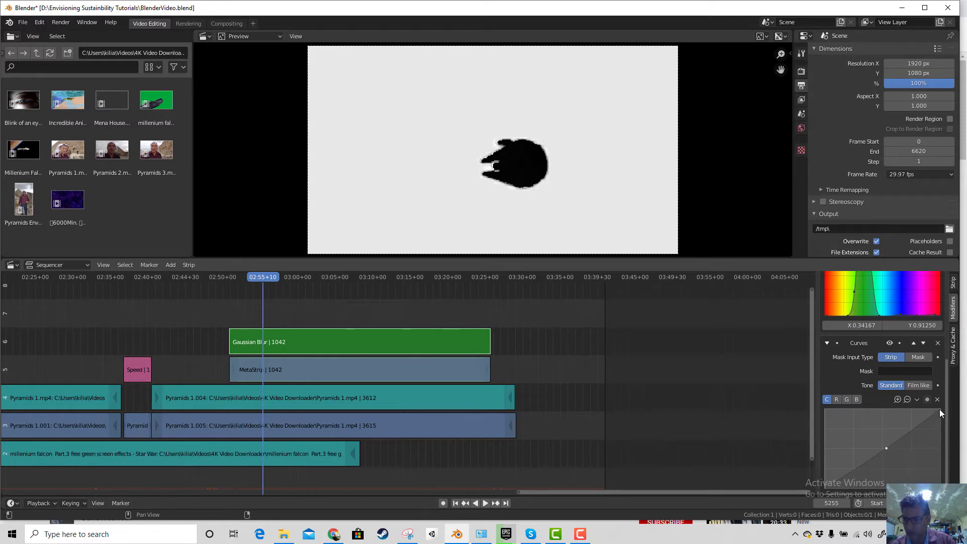
left_click_drag(939, 409, 939, 484)
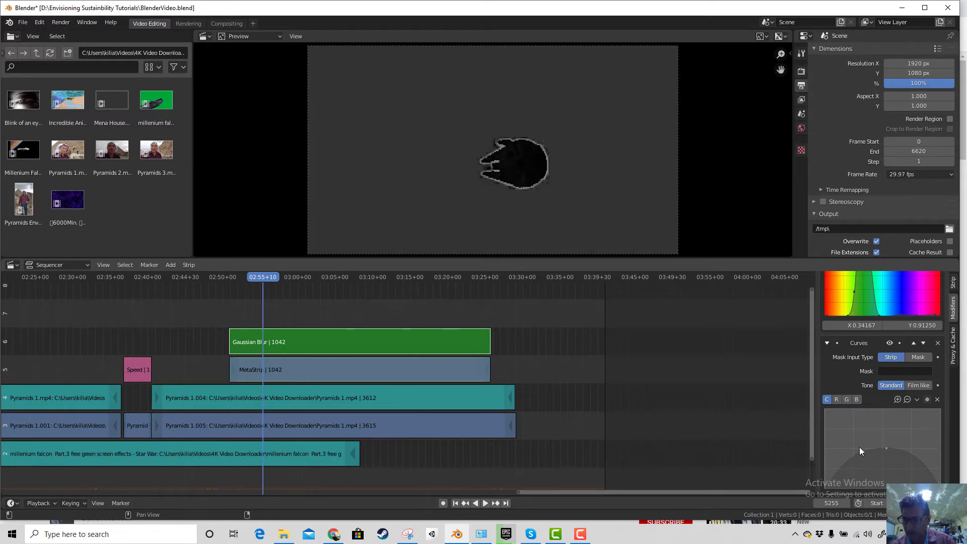
scroll(859, 446, "down", 1)
left_click_drag(826, 474, 805, 400)
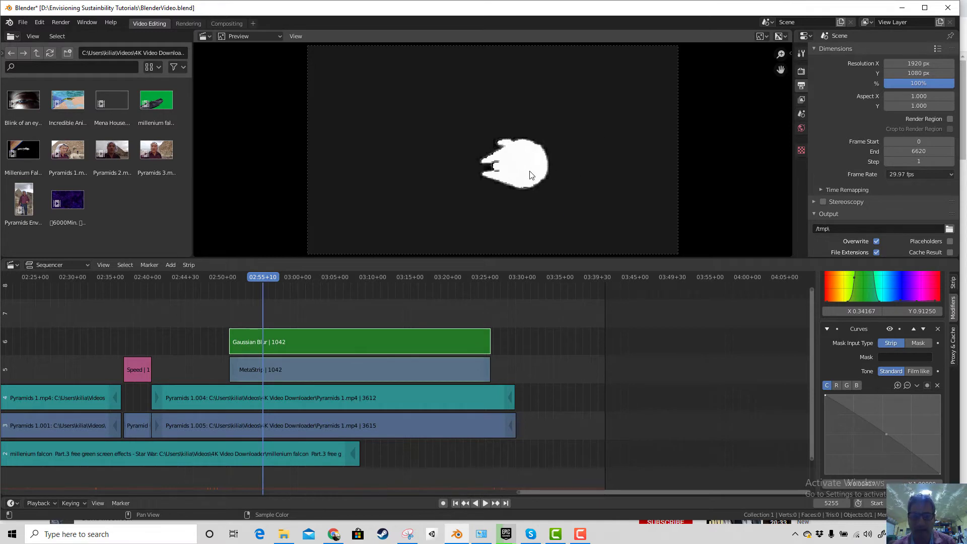
Compare the spaceship matte with the Curves modifier switched off and on, and review the Hue Correct modifier above it.
left_click(888, 329)
left_click(889, 328)
left_click(888, 328)
left_click(888, 327)
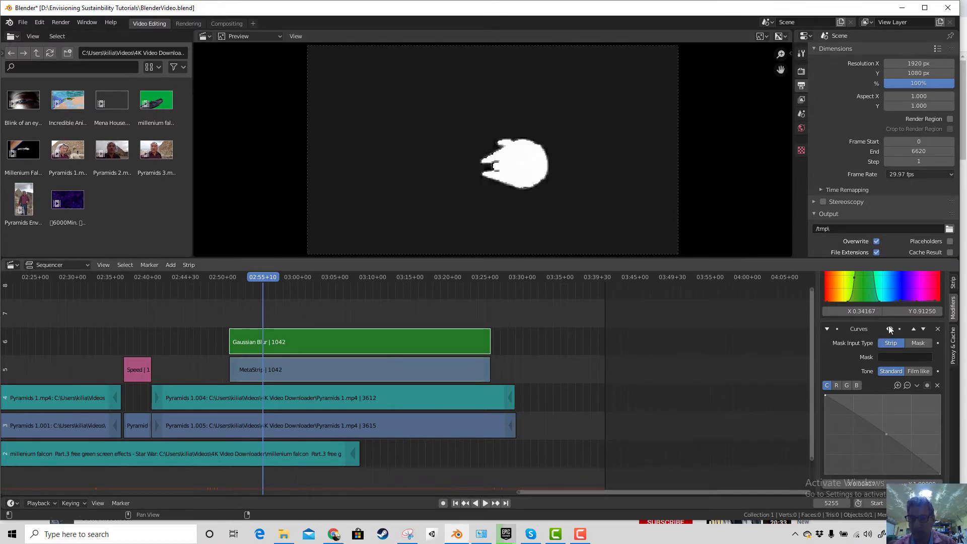
scroll(884, 397, "up", 5)
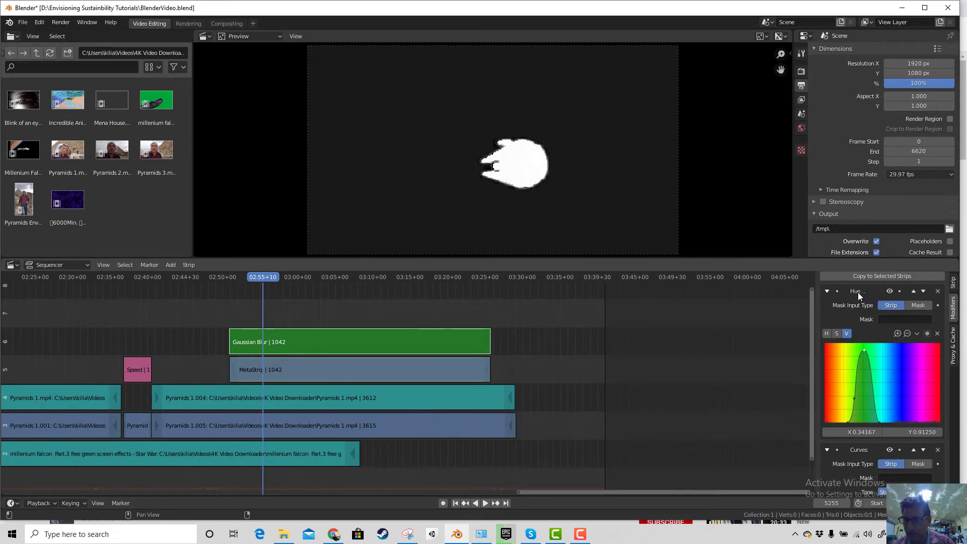
scroll(878, 398, "down", 5)
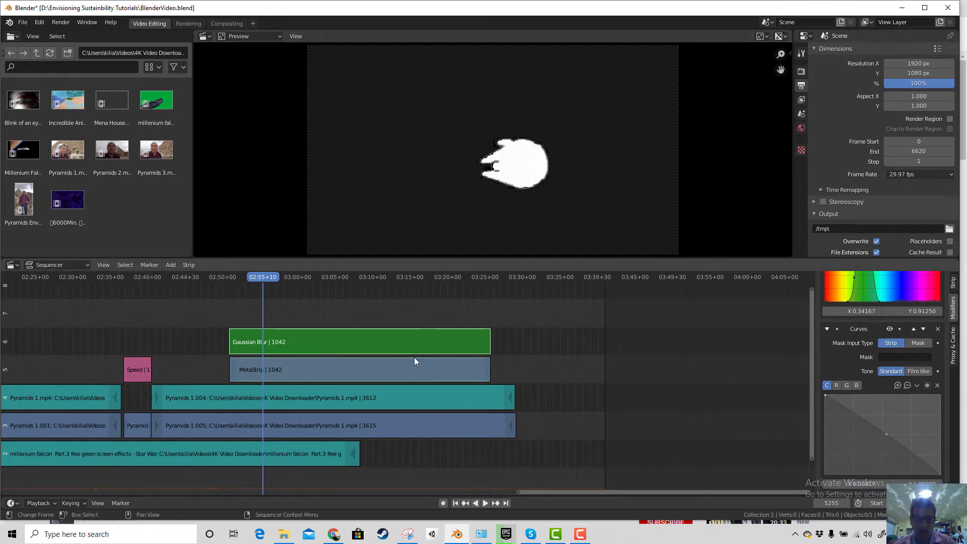
scroll(679, 428, "down", 1)
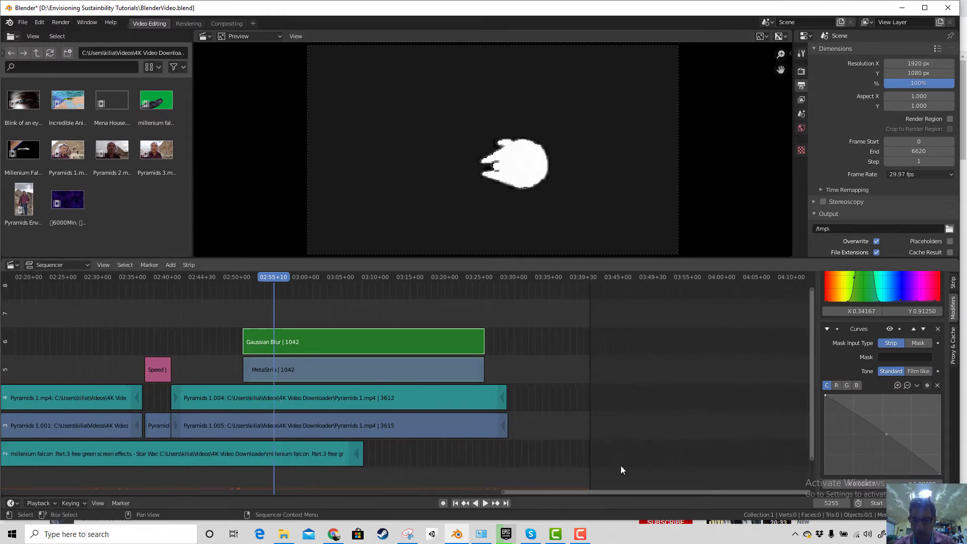
left_click(580, 536)
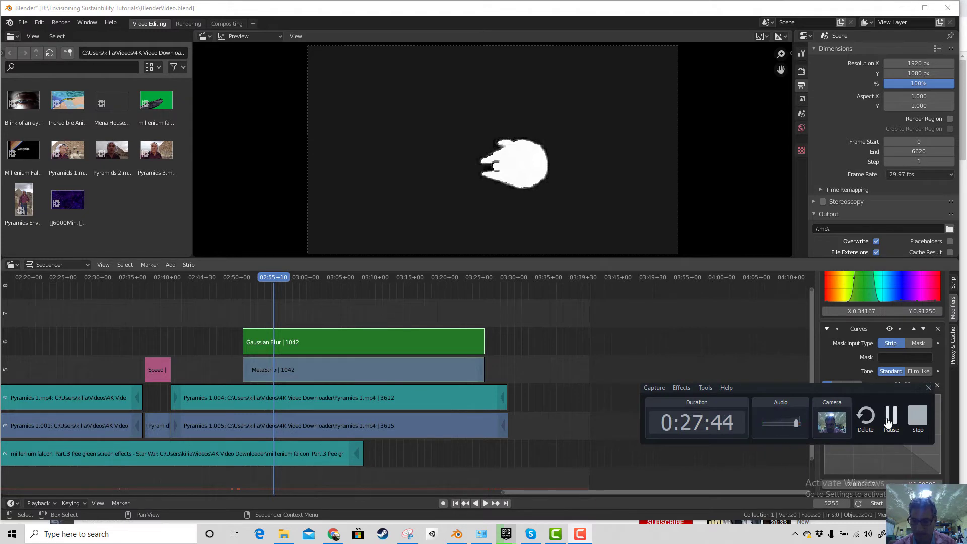
Bend the inverted curve into a sagging falloff with two inner points, one in the upper left quarter and one low near two-thirds across.
scroll(554, 216, "up", 4)
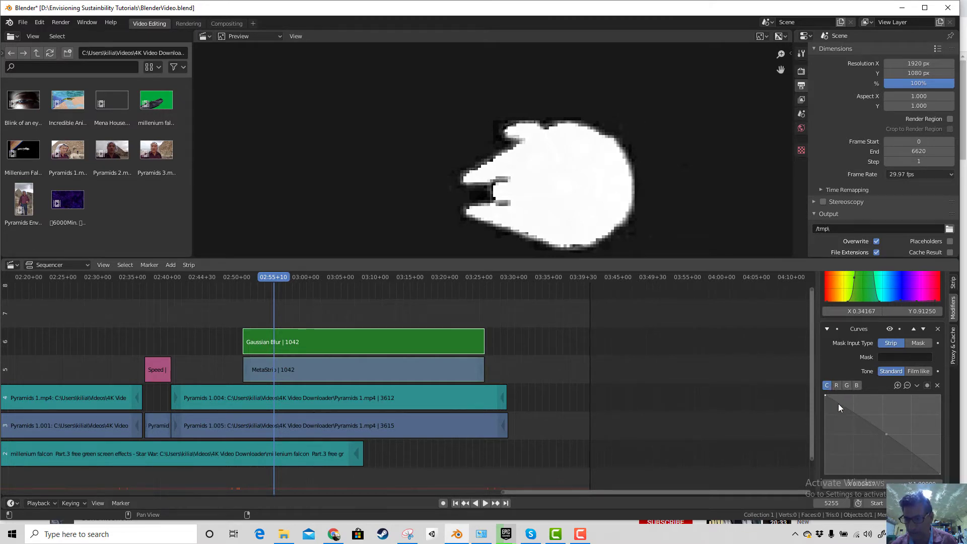
left_click_drag(844, 408, 903, 413)
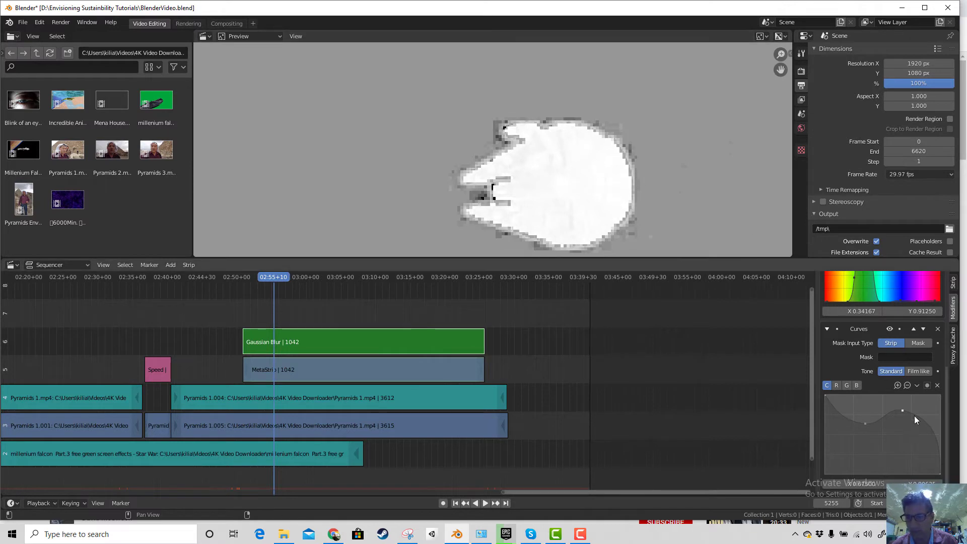
left_click_drag(901, 410, 898, 464)
left_click_drag(866, 427, 856, 430)
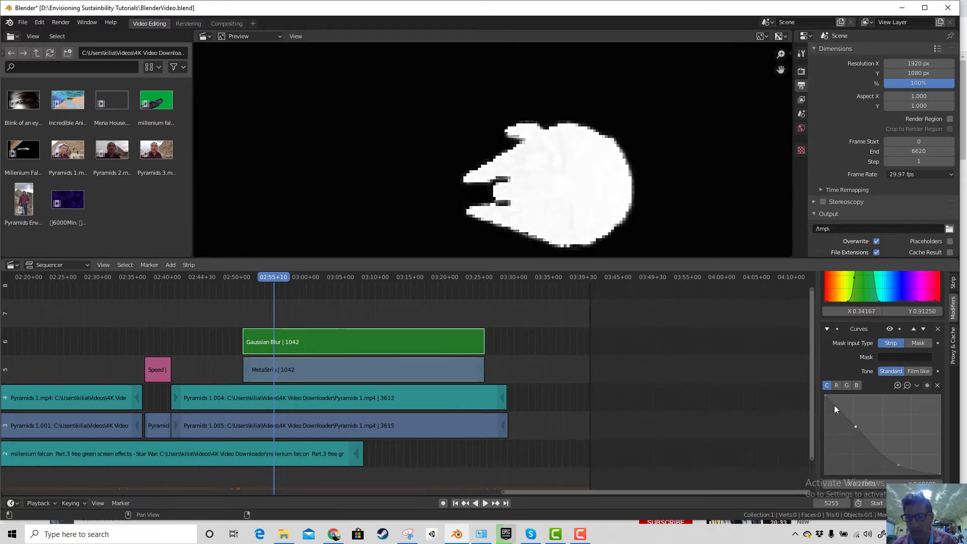
left_click_drag(854, 418, 852, 424)
left_click_drag(899, 465, 905, 459)
left_click(852, 424)
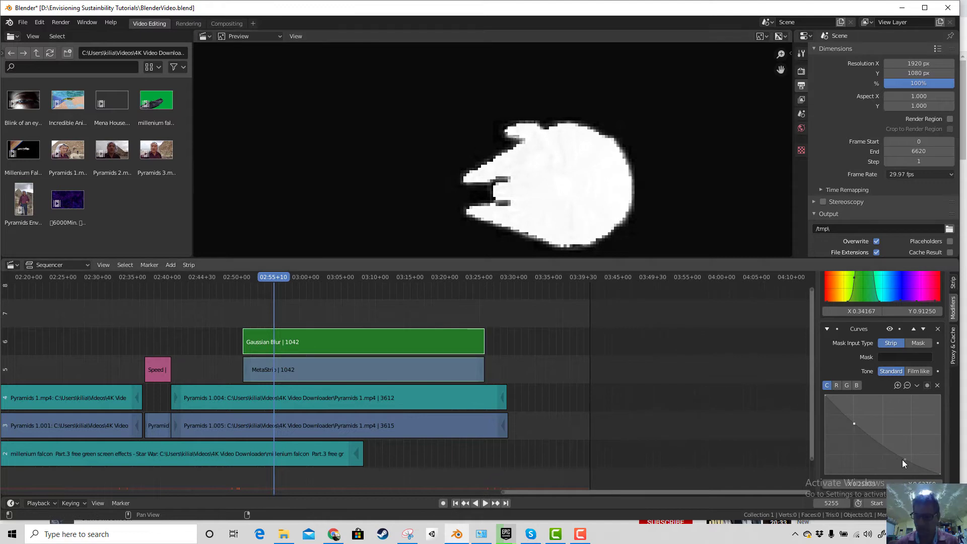
left_click_drag(905, 459, 904, 462)
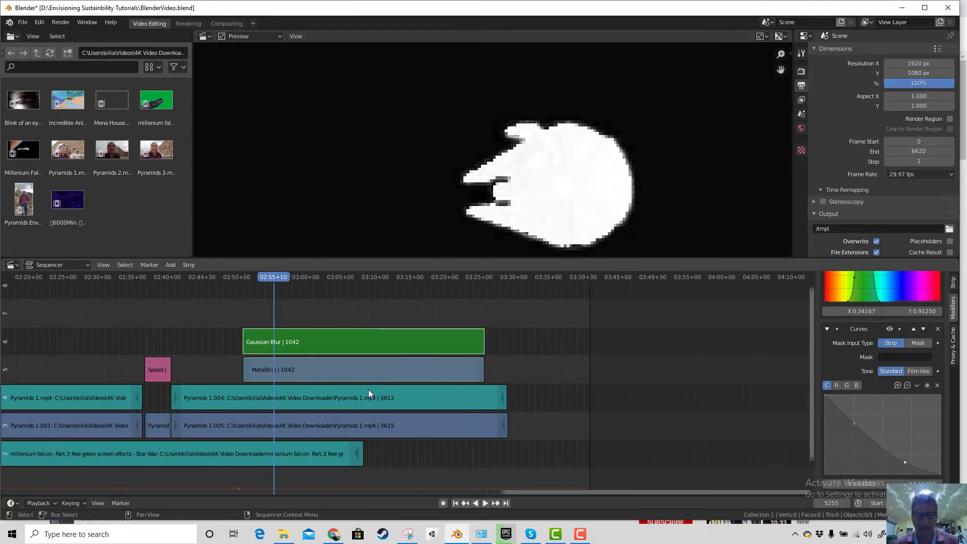
Duplicate the Gaussian Blur strip and place the copy directly above the original in channel 7.
right_click(345, 342)
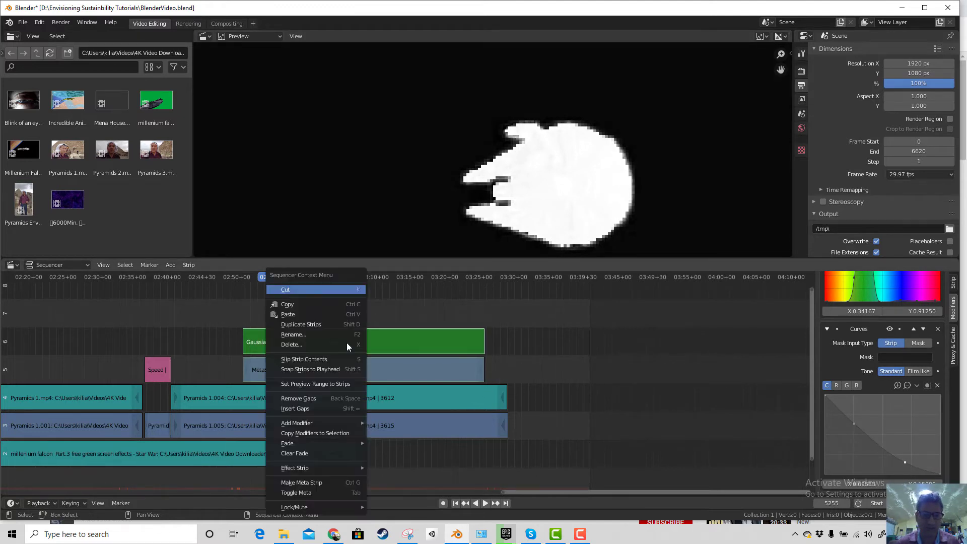
right_click(412, 341)
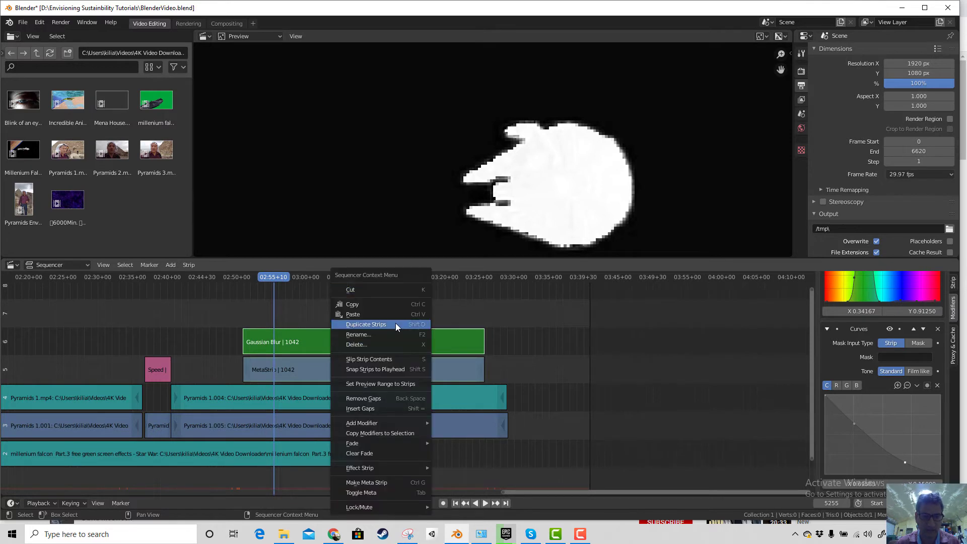
left_click(395, 324)
left_click(393, 345)
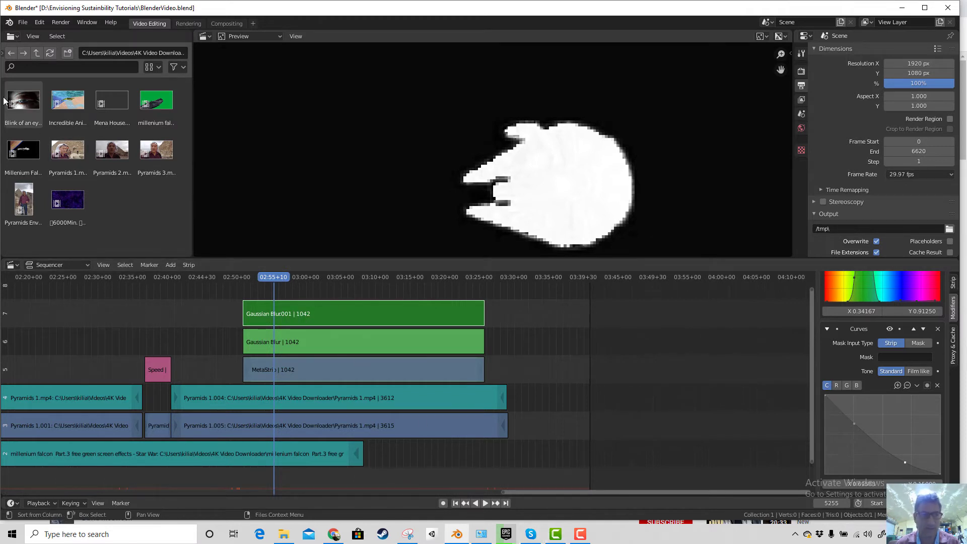
Save the video project under its existing file name.
left_click(23, 22)
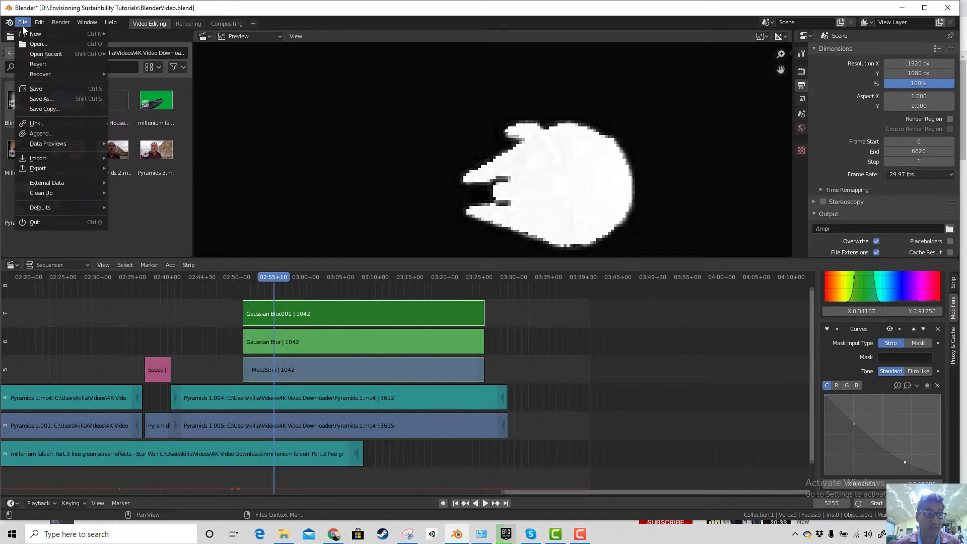
left_click(38, 88)
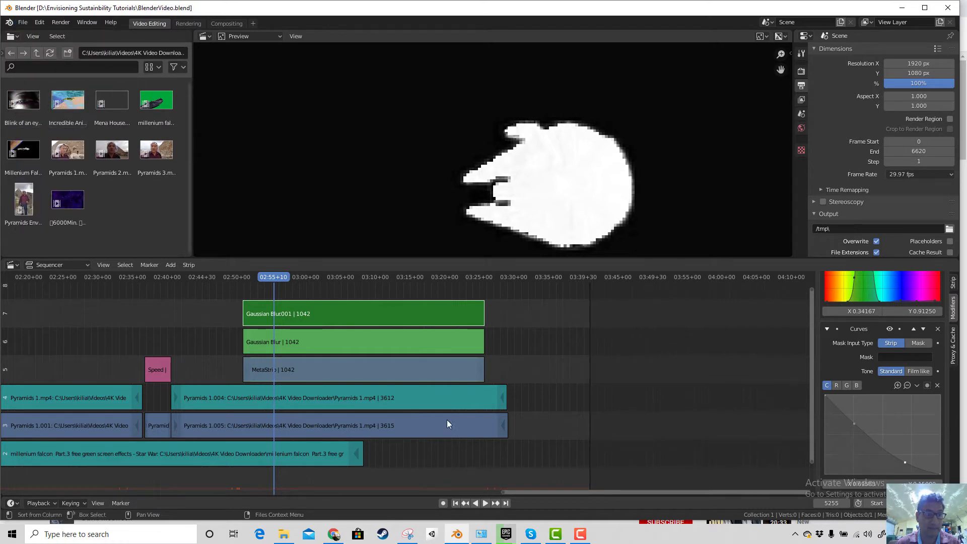
left_click(579, 534)
left_click(889, 420)
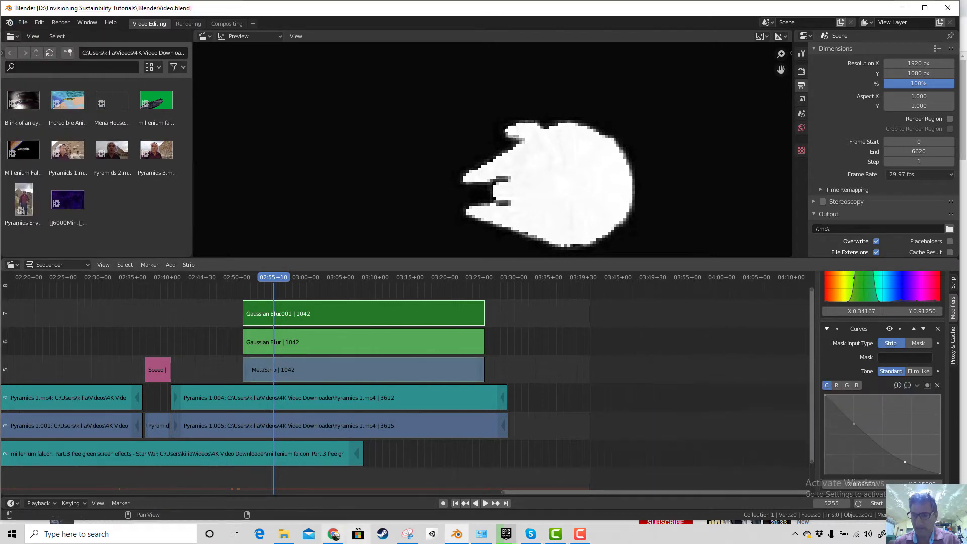
Rename the original Gaussian Blur strip in channel 6 as Key Master.
left_click(276, 343)
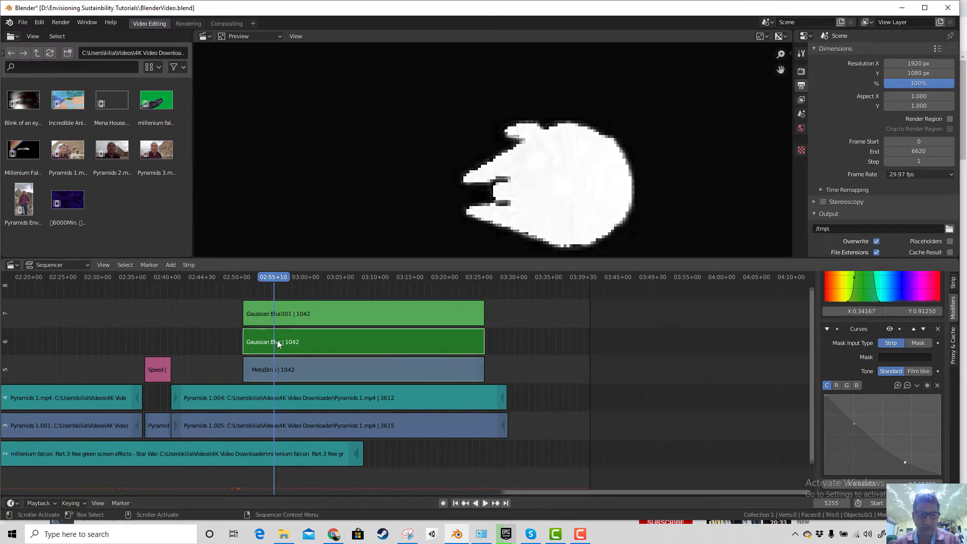
scroll(895, 379, "up", 3)
scroll(908, 376, "up", 5)
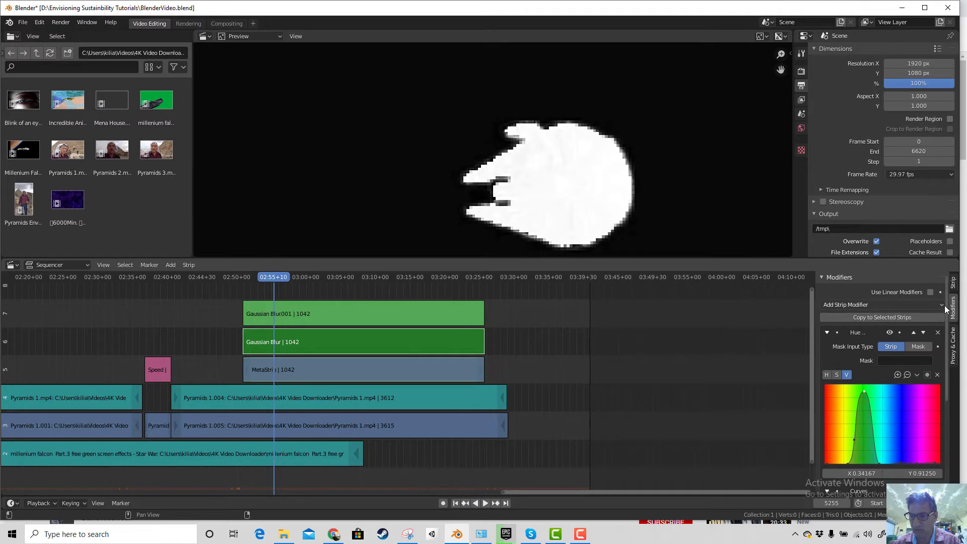
left_click(952, 283)
left_click(876, 281)
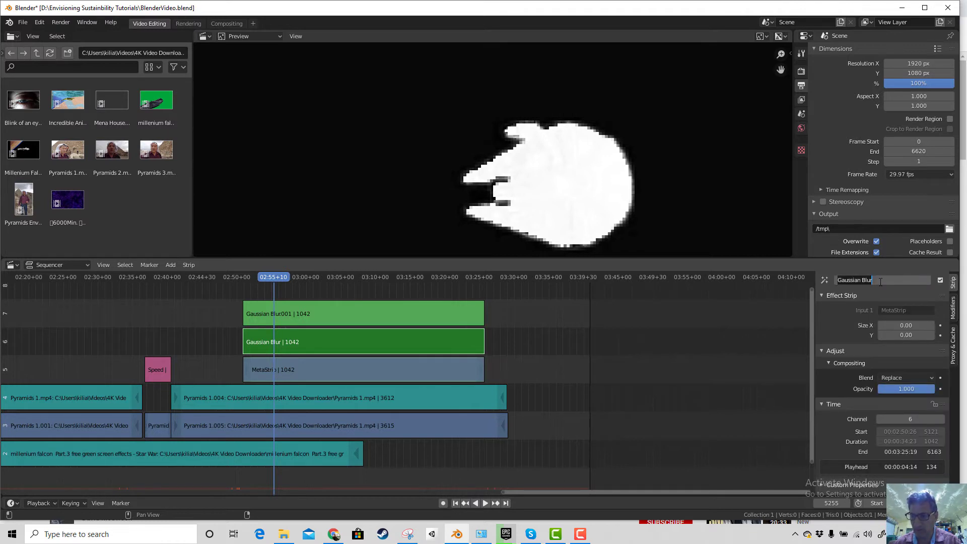
type("Key")
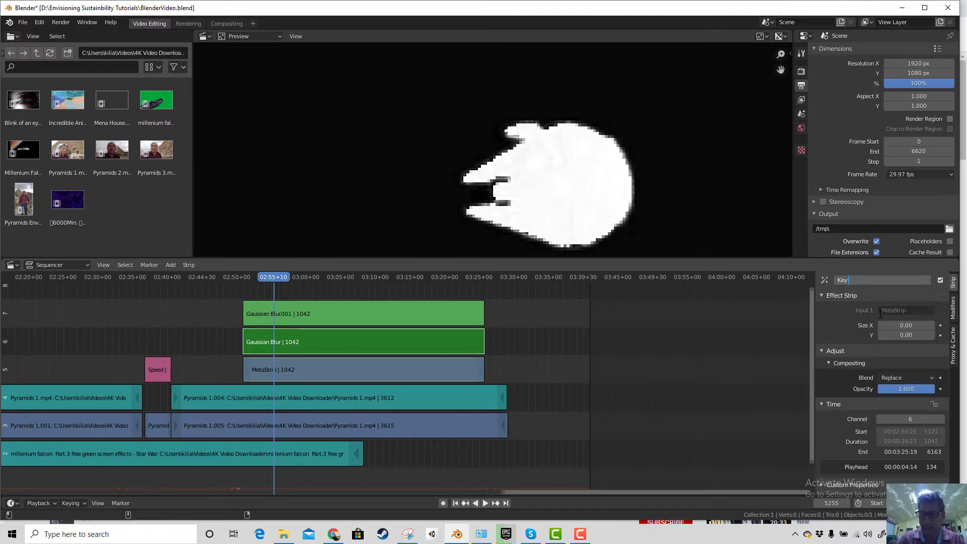
type(" Master")
key("Return")
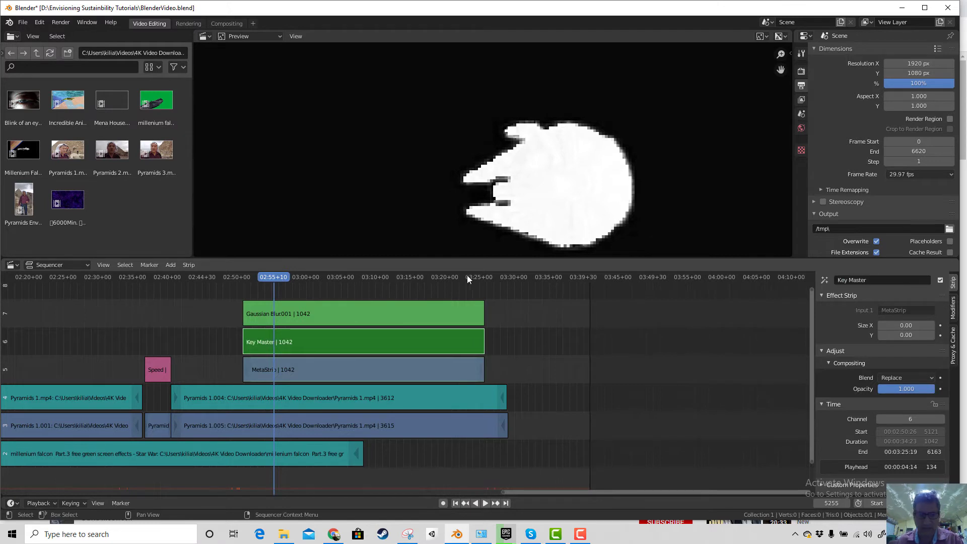
Rename the duplicated blur strip in channel 7 as Key Edge.
left_click(384, 321)
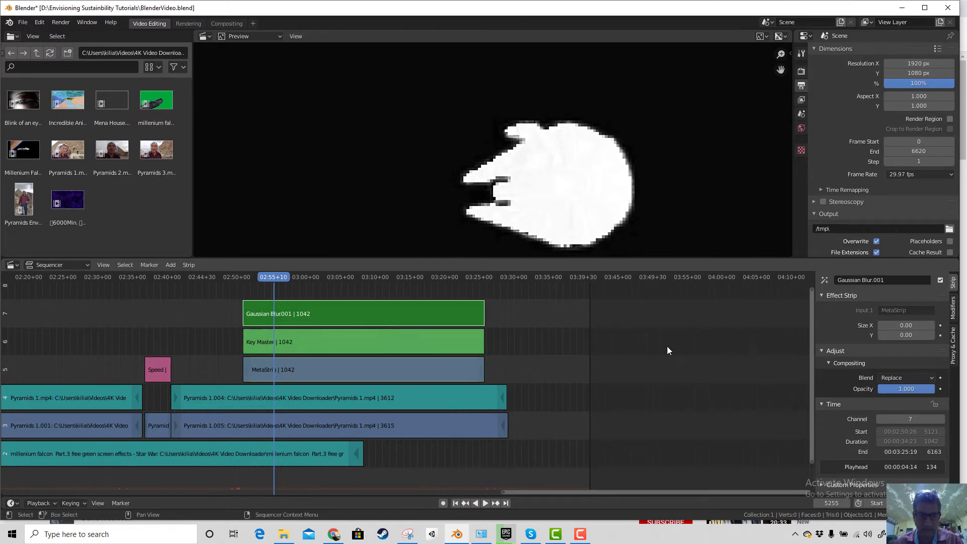
left_click(884, 279)
type("Key Edge")
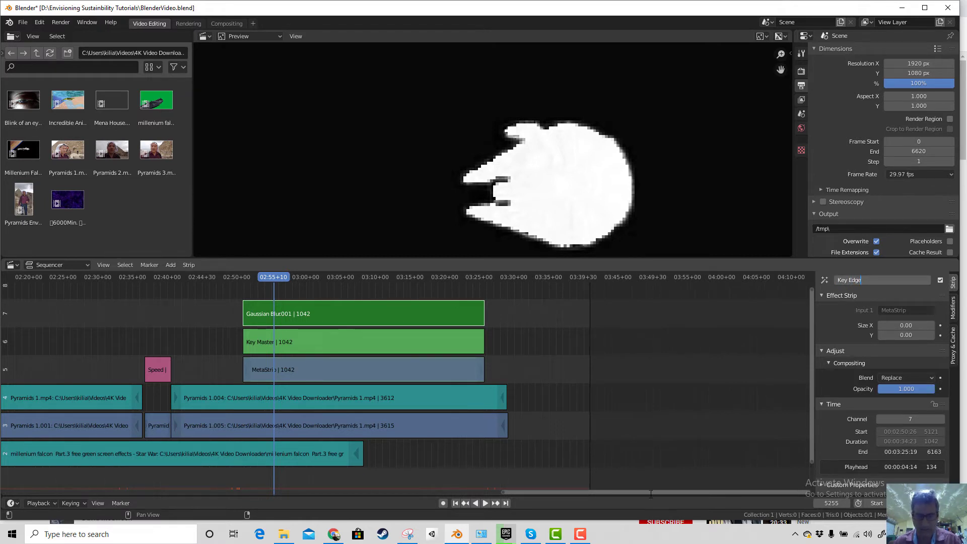
key("Return")
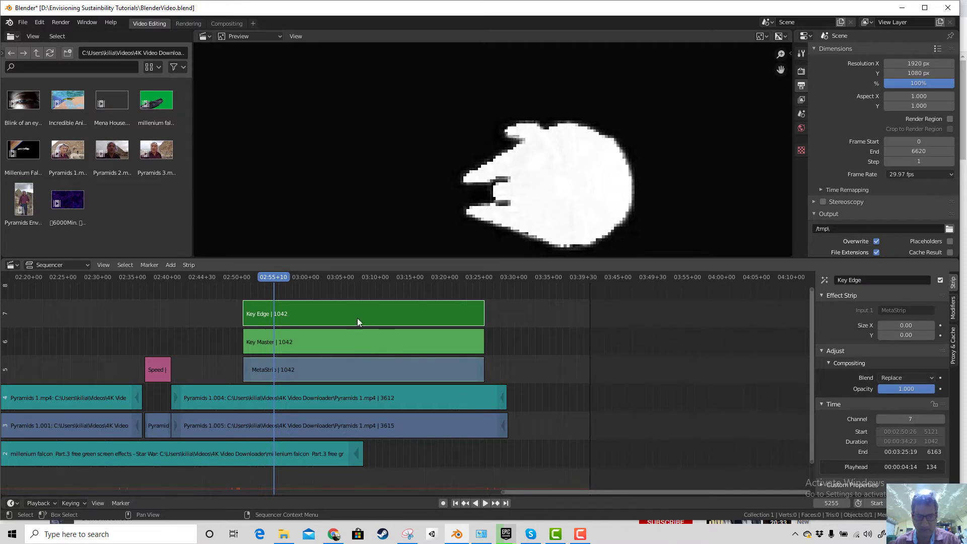
left_click(580, 533)
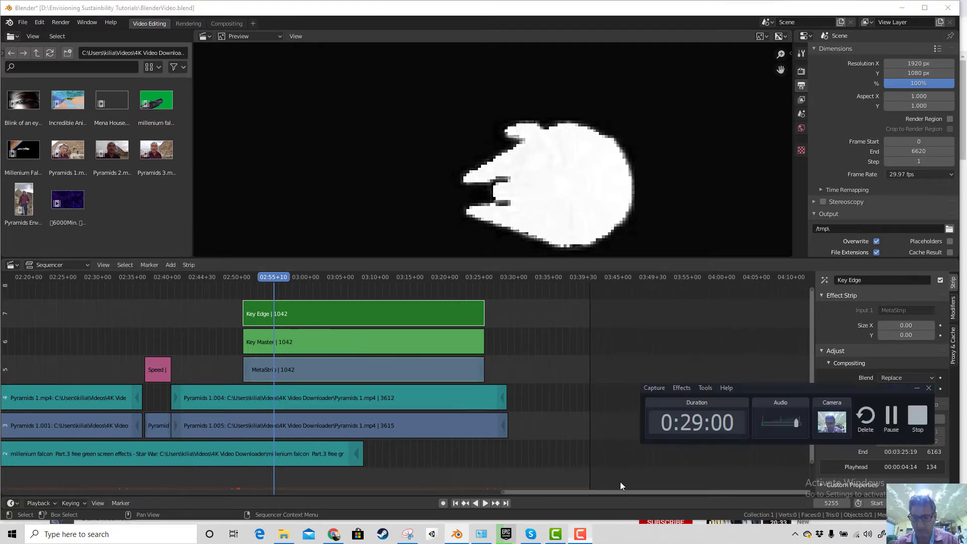
left_click(895, 415)
Set the Key Master strip's blend mode to Alpha Under and check it against the Key Edge strip's blend mode.
left_click(375, 343)
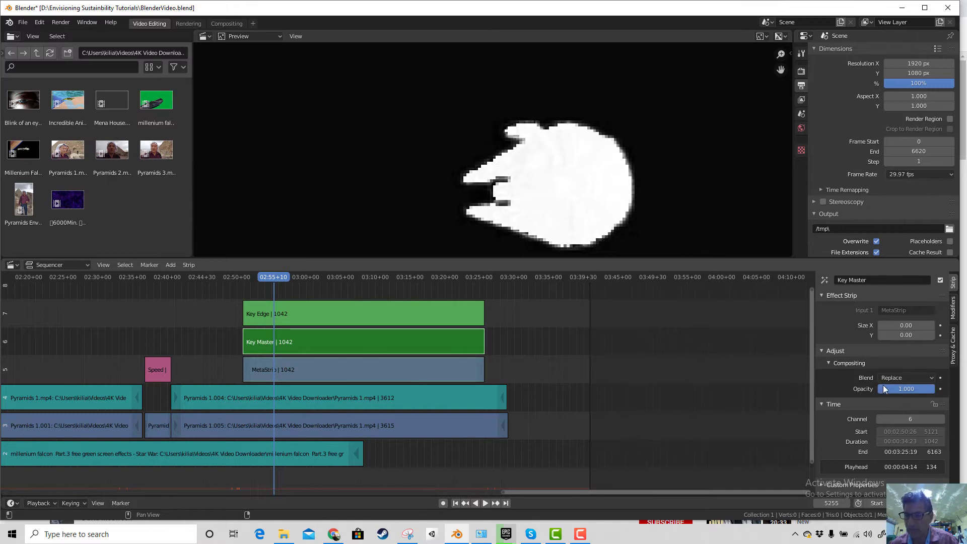
left_click(905, 378)
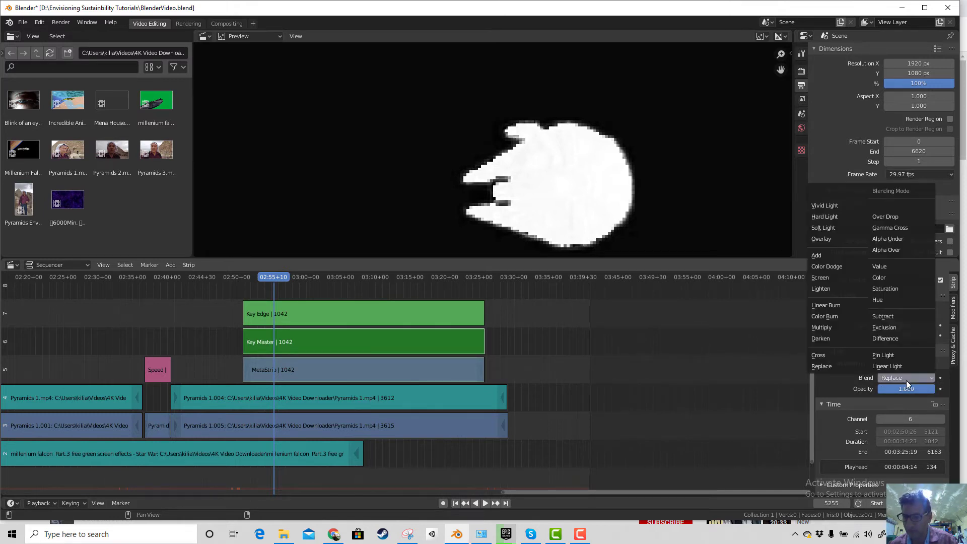
left_click(892, 238)
left_click(376, 310)
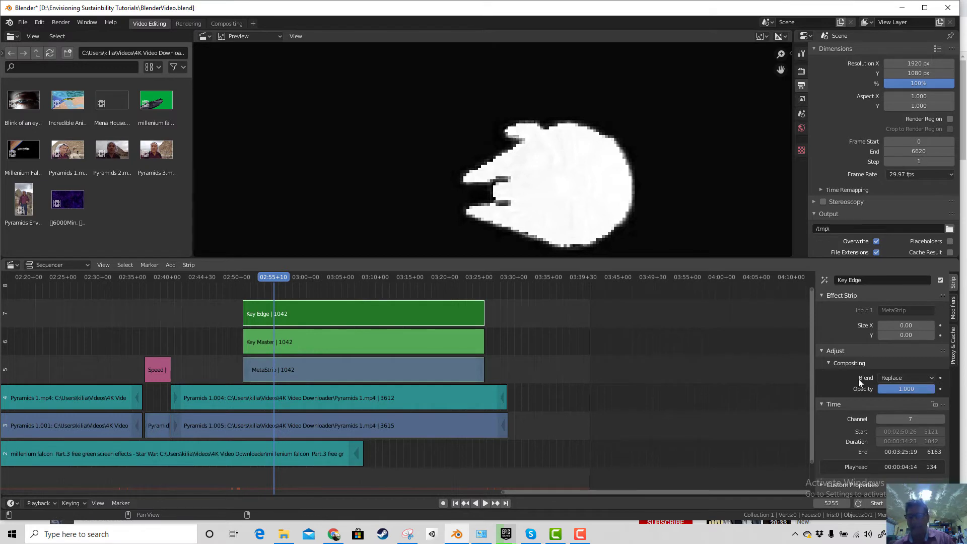
left_click(364, 342)
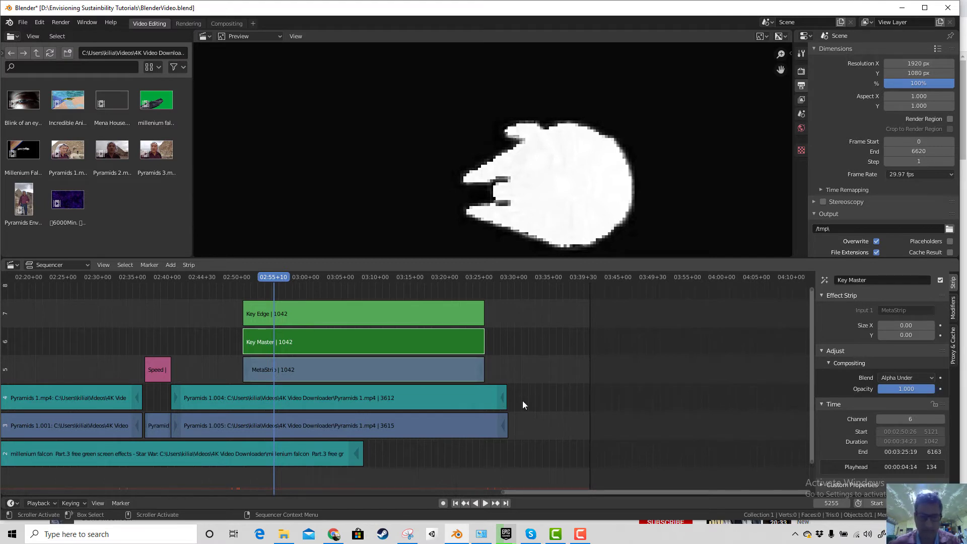
left_click(579, 534)
left_click(890, 422)
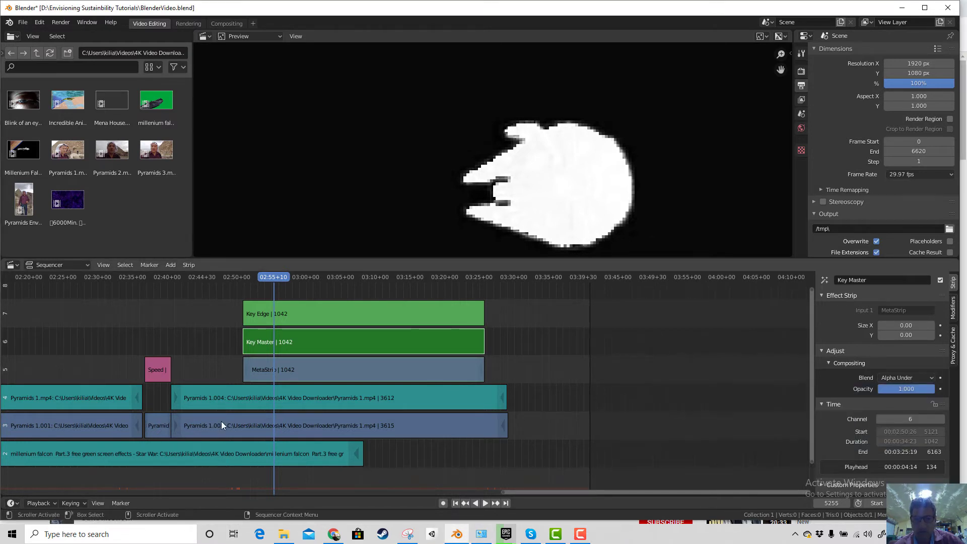
Reshape the Key Edge strip's Hue Correct value curve around green, placing its base points at X 0.04583, Y 0.01875 and X 0.48333, Y 0.00000.
left_click(358, 316)
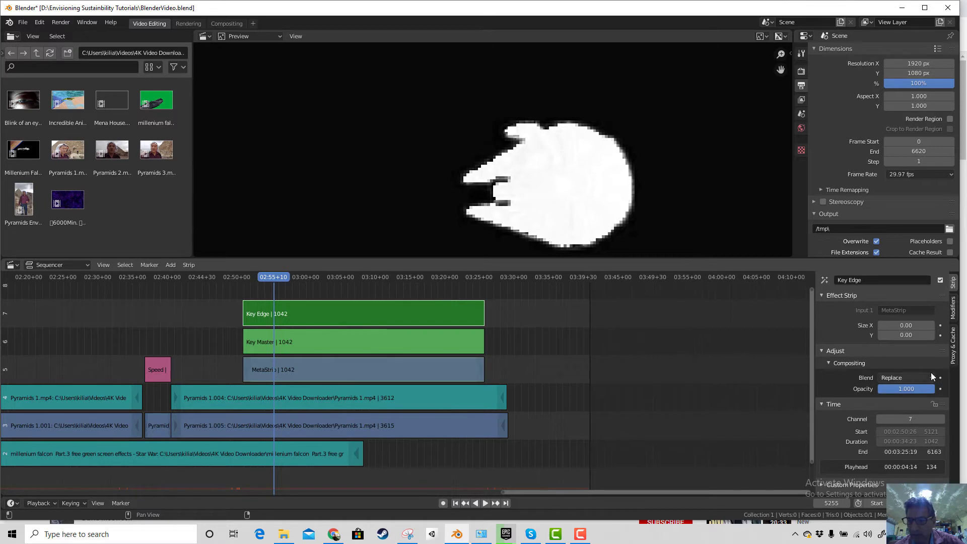
left_click(952, 322)
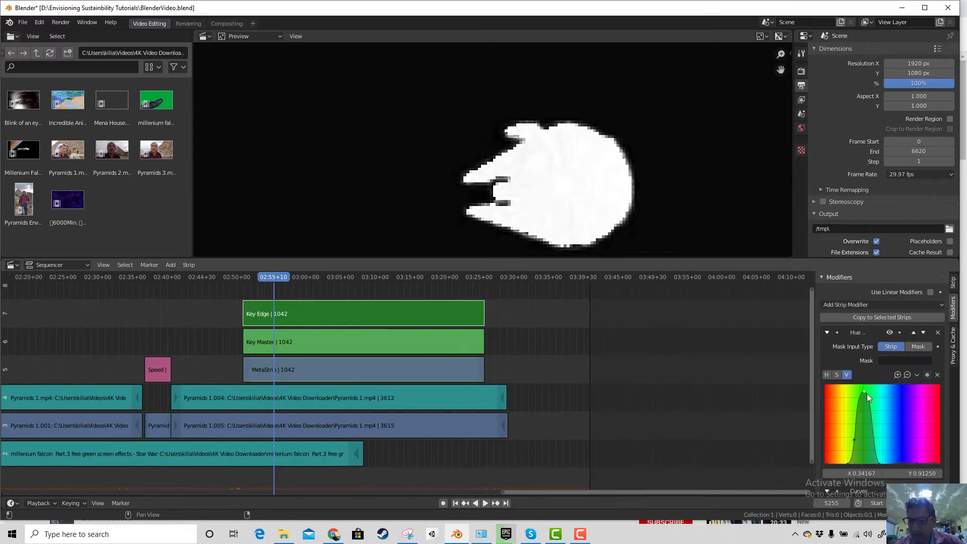
left_click_drag(864, 392, 873, 387)
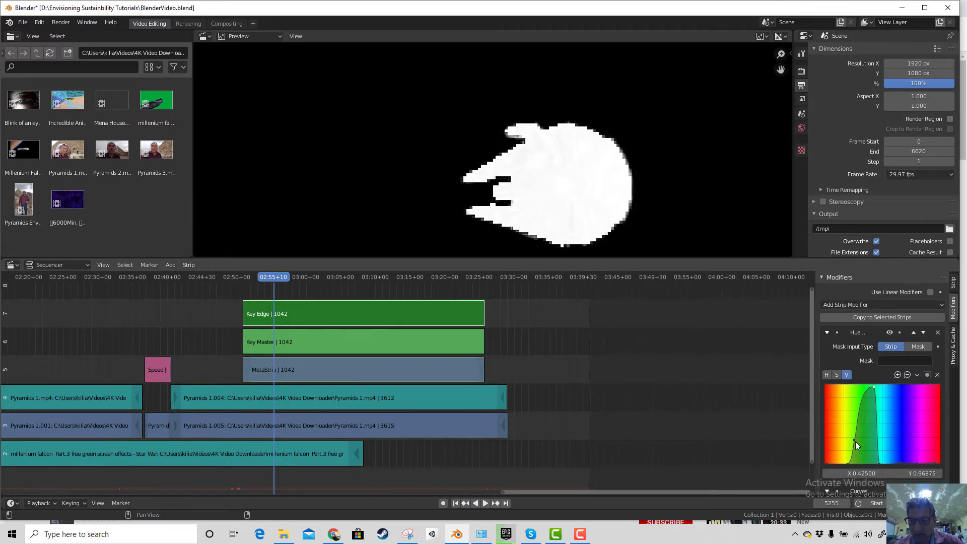
left_click_drag(853, 440, 880, 461)
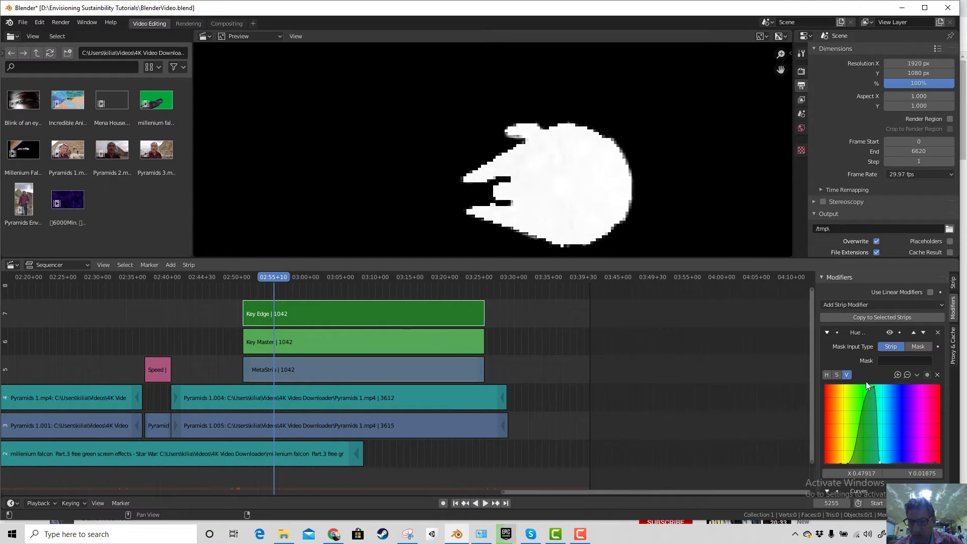
mouse_move(873, 386)
left_mouse_down()
mouse_move(861, 402)
mouse_move(856, 389)
mouse_move(864, 388)
left_mouse_up()
left_click_drag(847, 463, 825, 463)
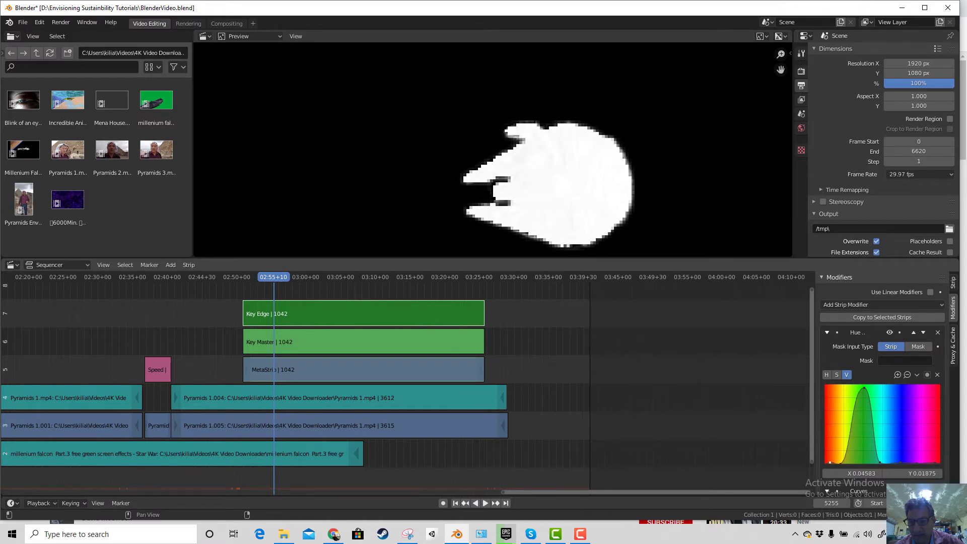
left_click(879, 460)
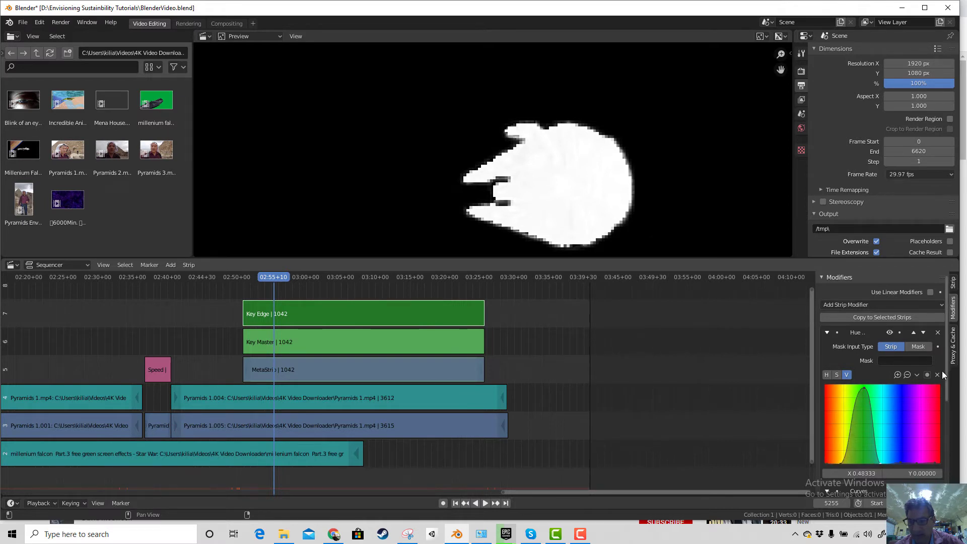
Raise the middle point of the combined curve in the Key Edge strip's Curves modifier to bow the falling curve outward.
scroll(912, 409, "down", 6)
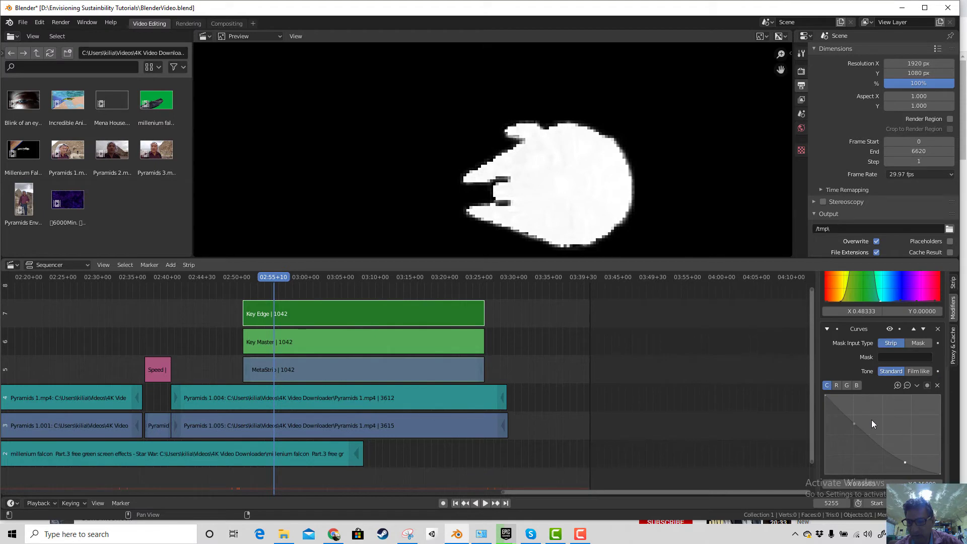
mouse_move(855, 424)
left_mouse_down()
mouse_move(864, 447)
mouse_move(871, 434)
left_mouse_up()
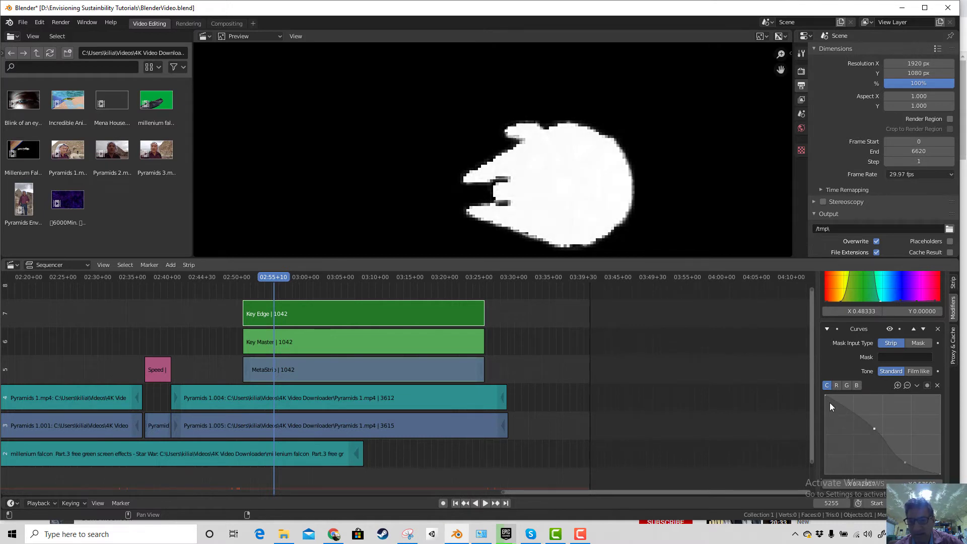
Add a Transform effect strip based on the MetaStrip above the Key Edge strip.
scroll(540, 386, "up", 2)
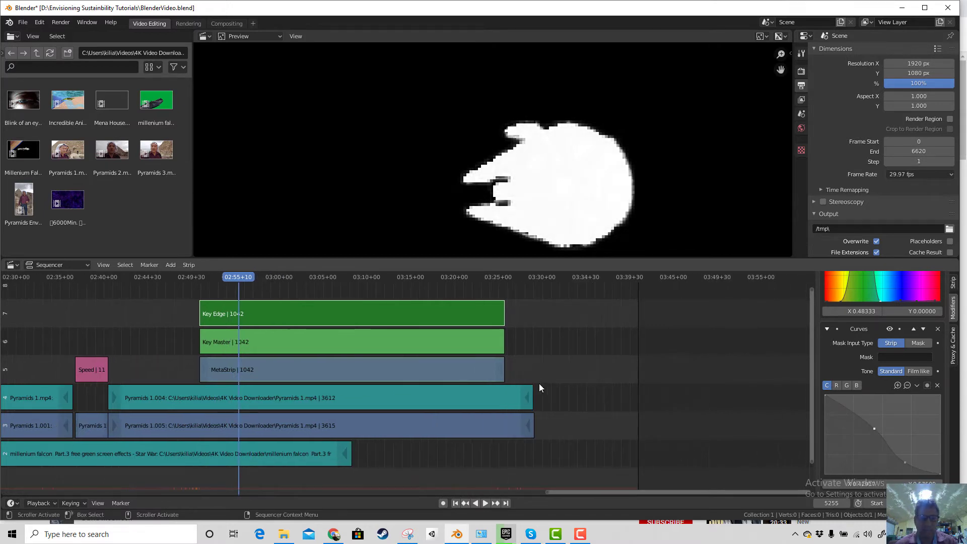
scroll(464, 400, "down", 2)
left_click(355, 370)
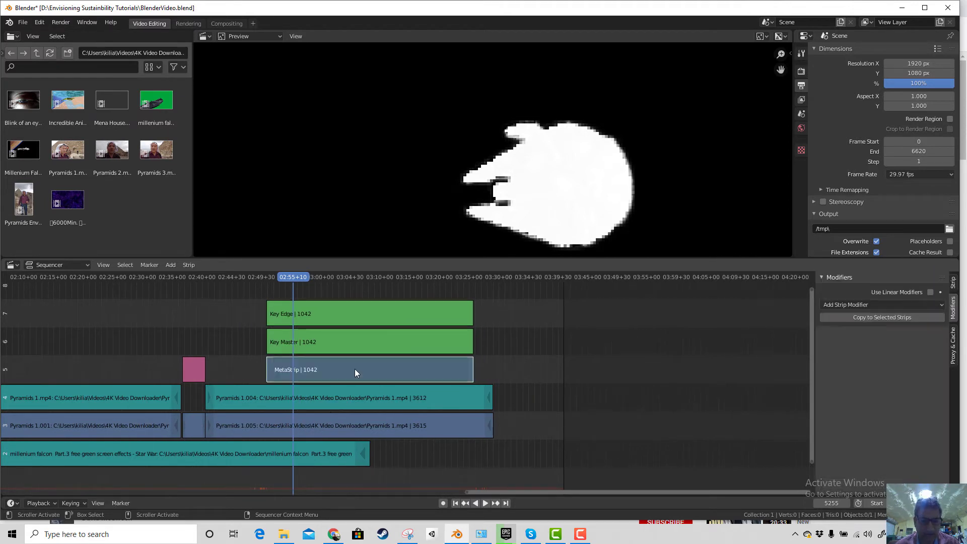
scroll(616, 387, "down", 1)
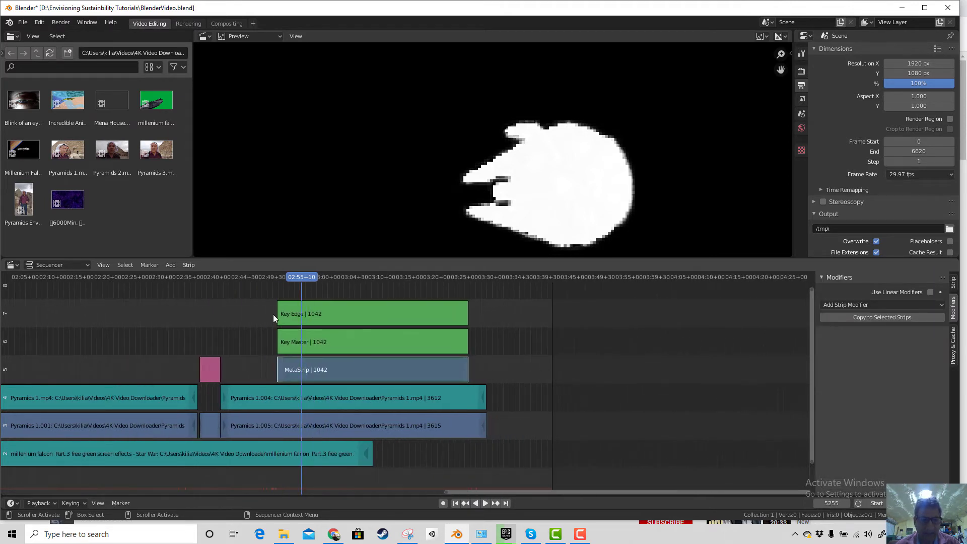
left_click(169, 265)
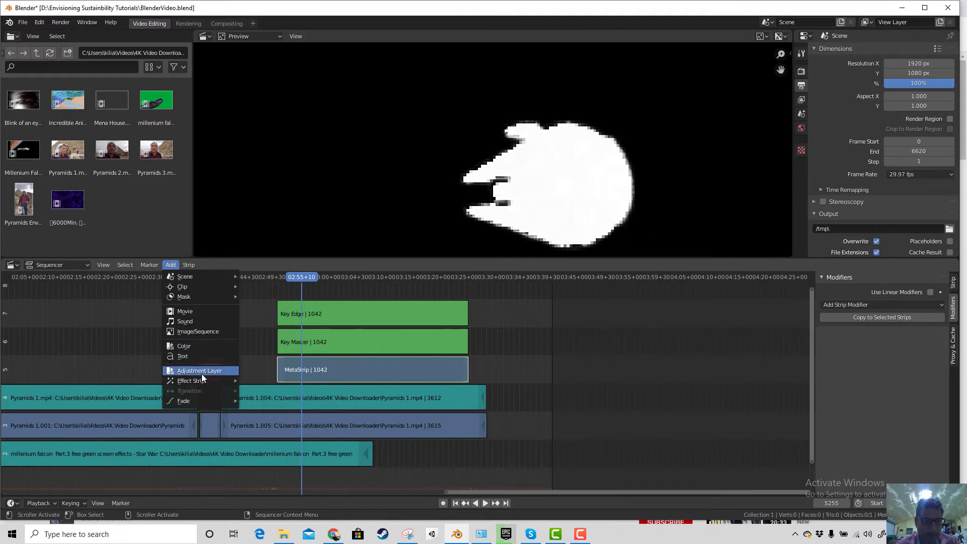
mouse_move(205, 381)
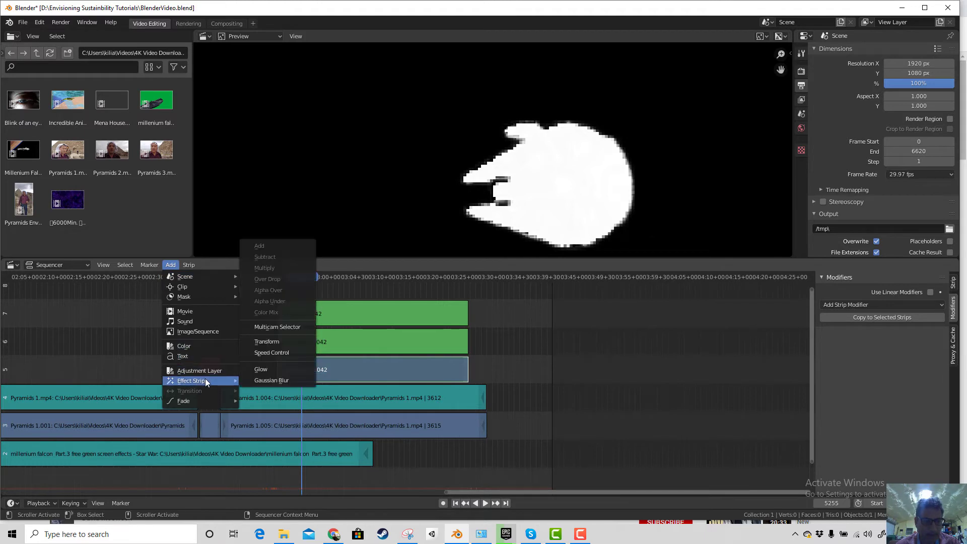
left_click(267, 340)
scroll(592, 324, "down", 2)
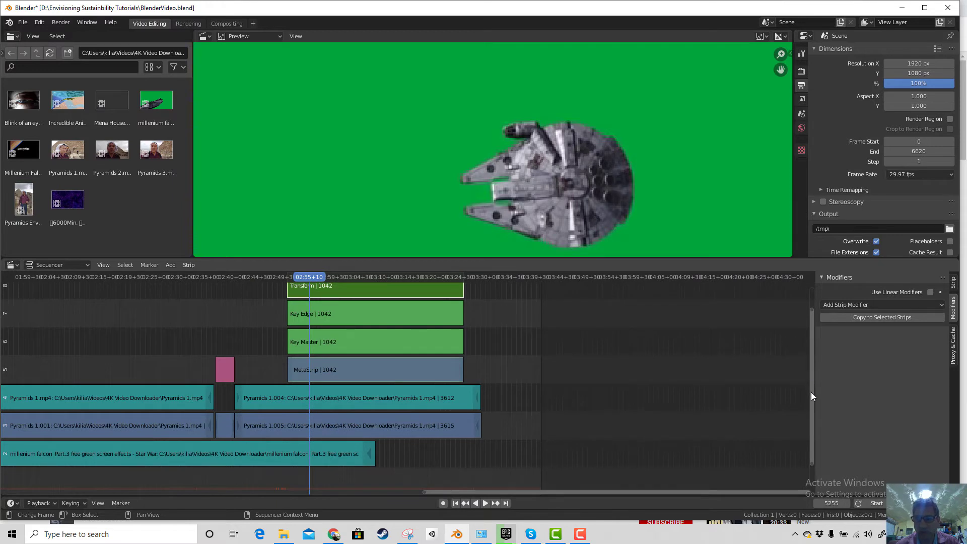
left_click_drag(810, 392, 810, 346)
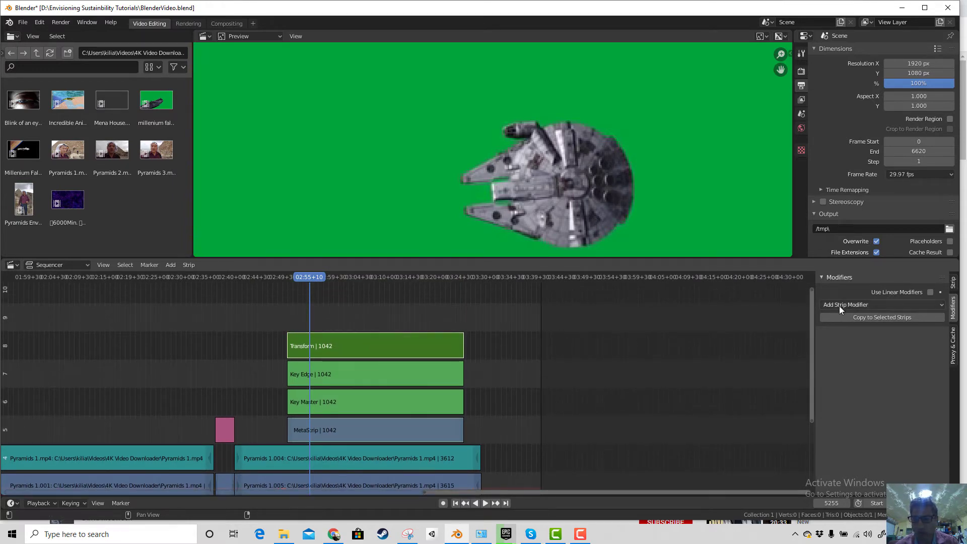
Add a Mask modifier to the Transform strip with the Key Edge strip as its mask.
left_click(953, 285)
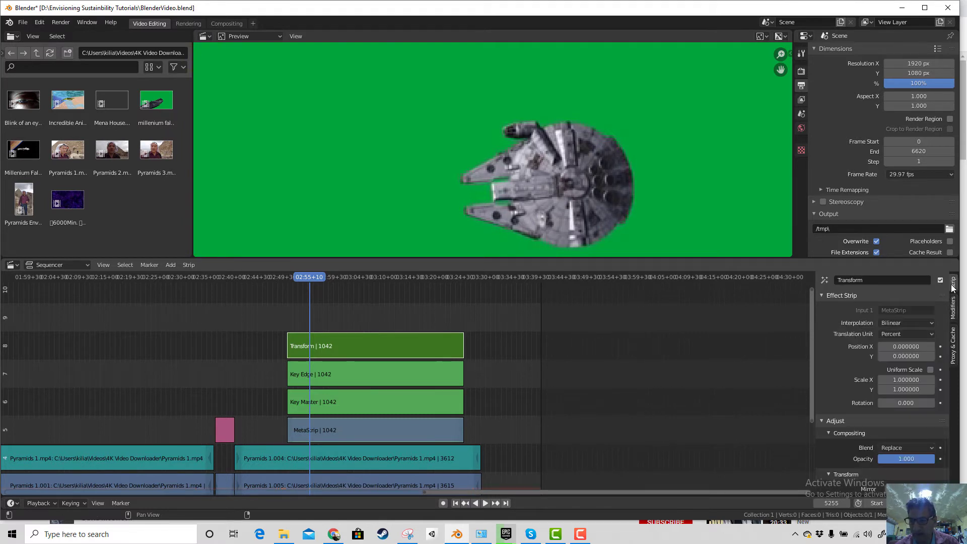
left_click(954, 309)
left_click(857, 305)
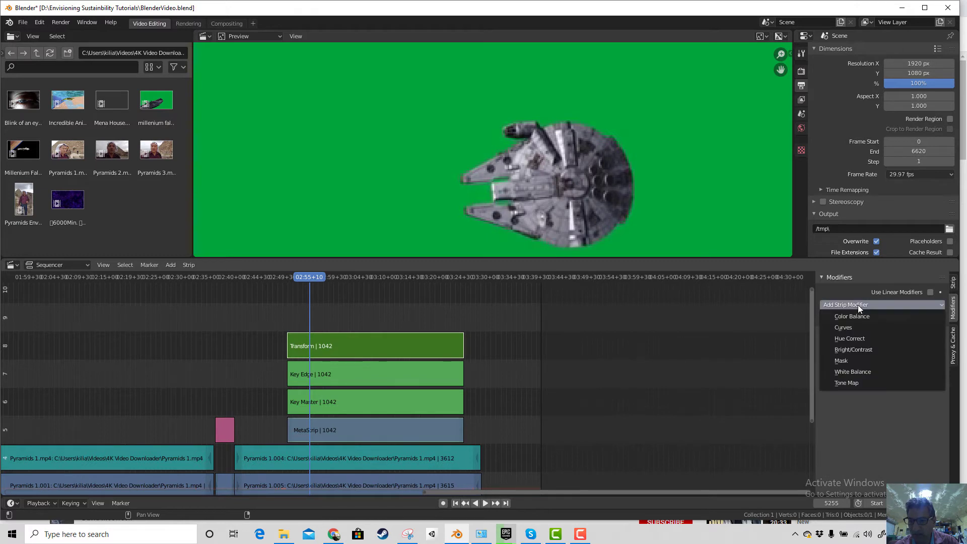
left_click(849, 360)
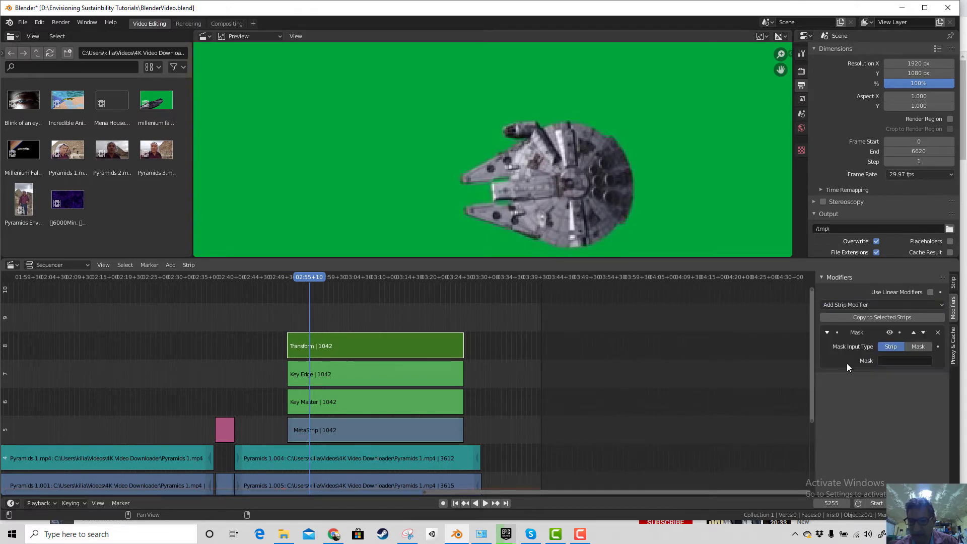
left_click(889, 359)
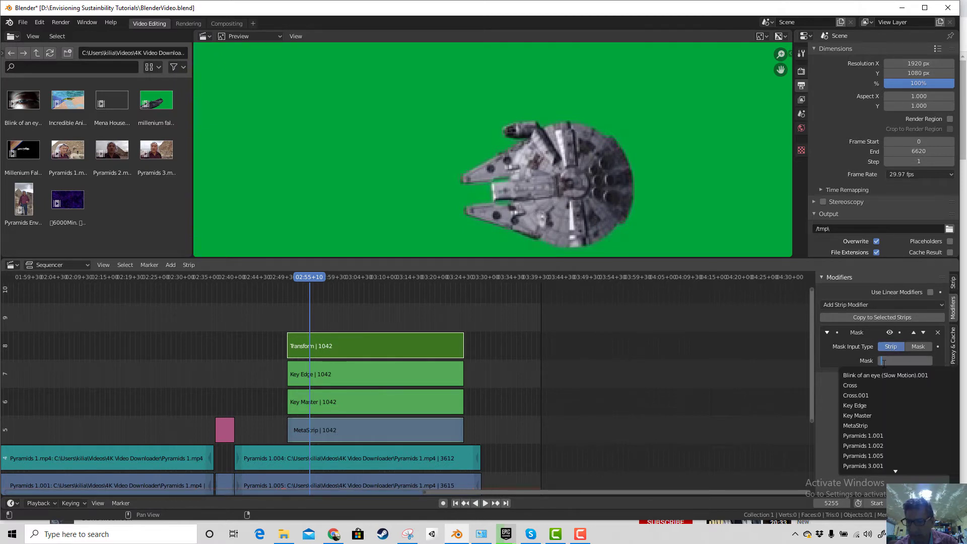
left_click(871, 405)
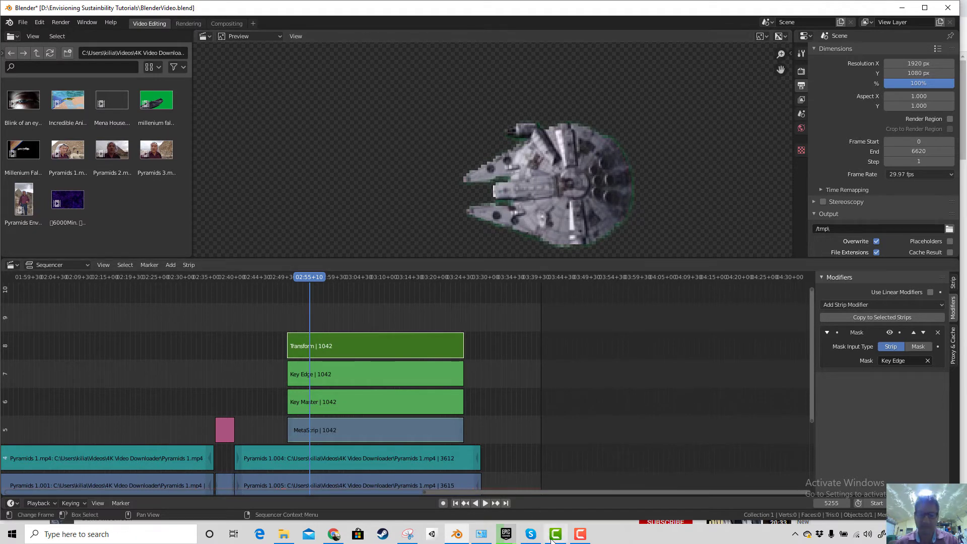
left_click(577, 535)
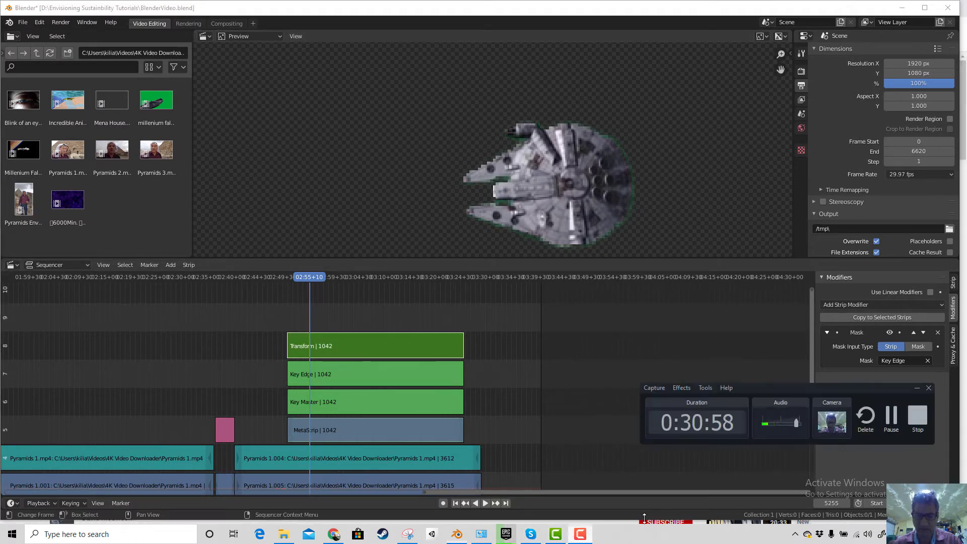
left_click(891, 424)
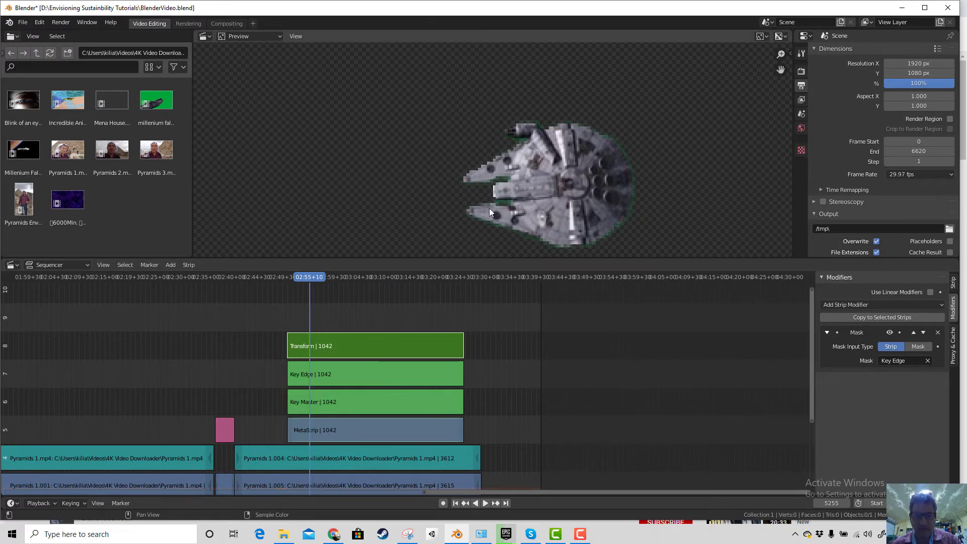
Set the Key Edge strip's blend mode to Alpha Under.
left_click(363, 377)
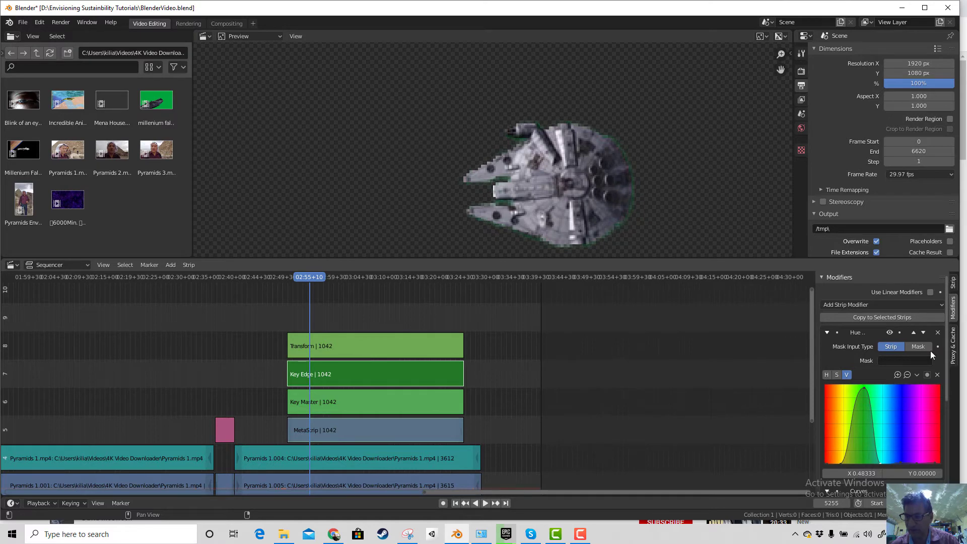
scroll(915, 382, "down", 6)
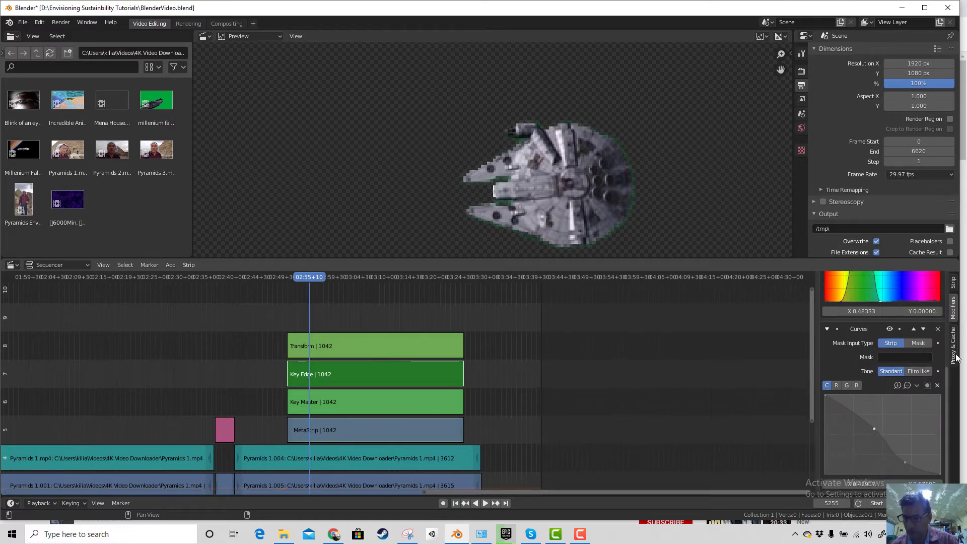
left_click(952, 283)
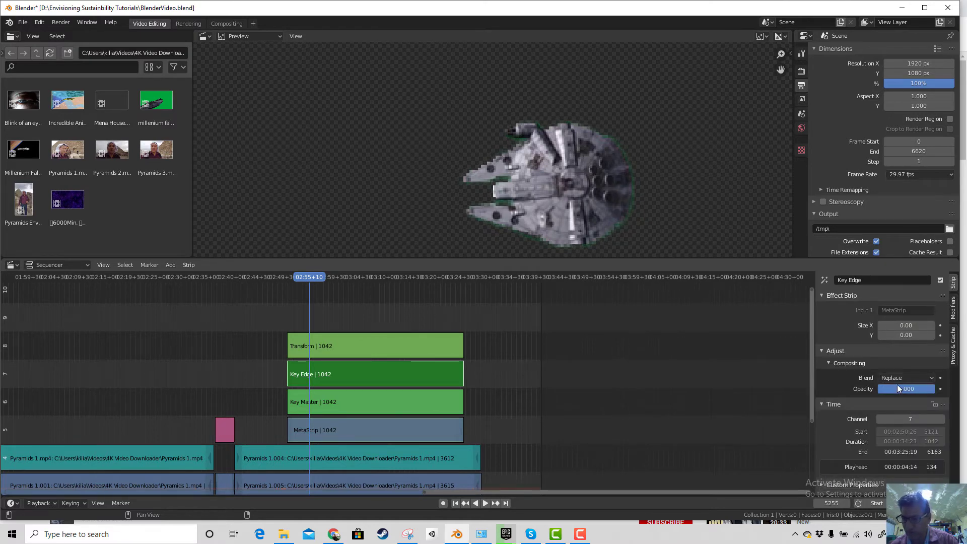
left_click(902, 377)
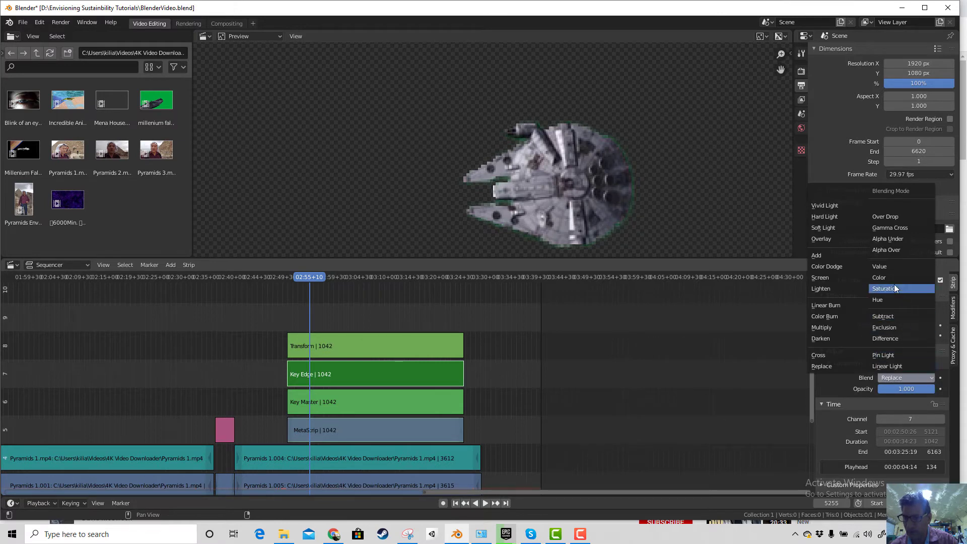
left_click(889, 240)
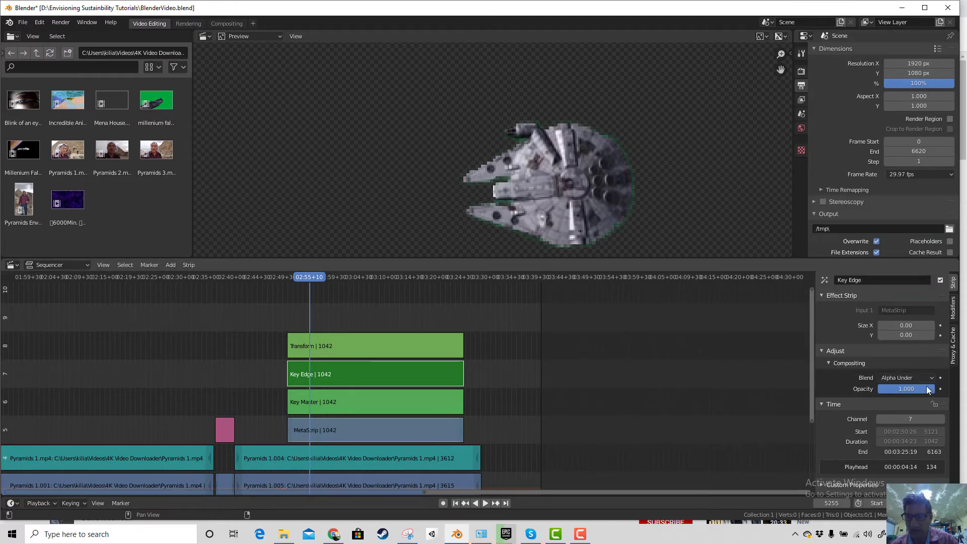
Set the Transform strip's blend mode to Alpha Over to composite the keyed spaceship over the pyramid footage.
left_click(372, 344)
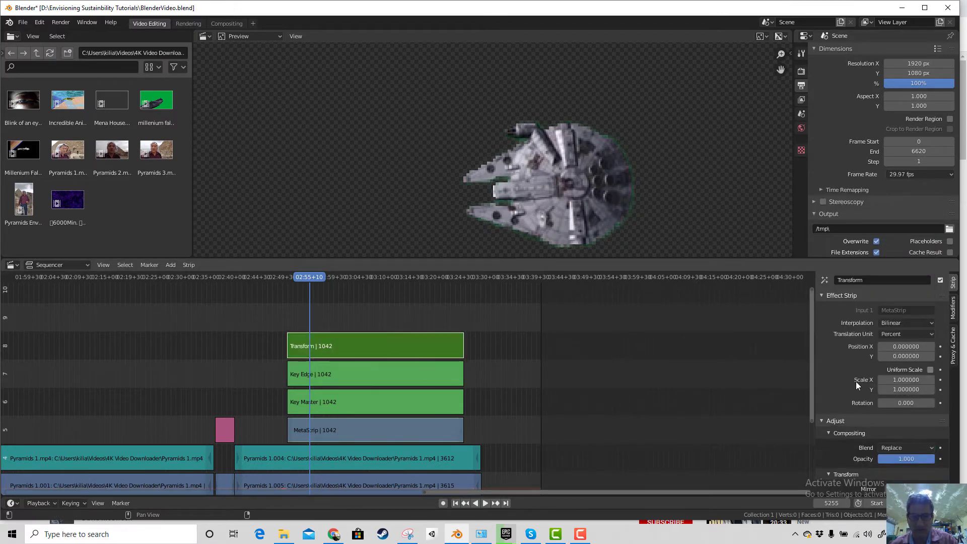
scroll(905, 407, "down", 3)
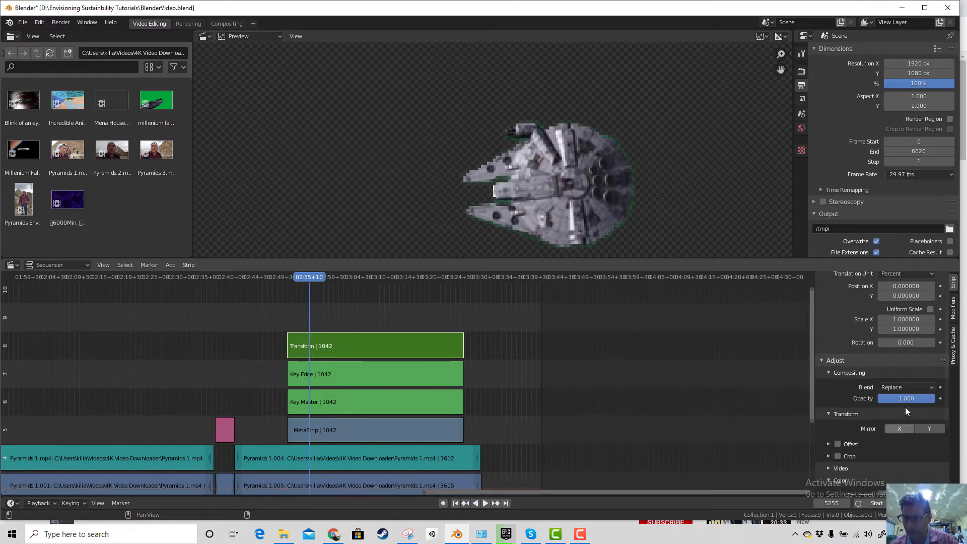
left_click(906, 387)
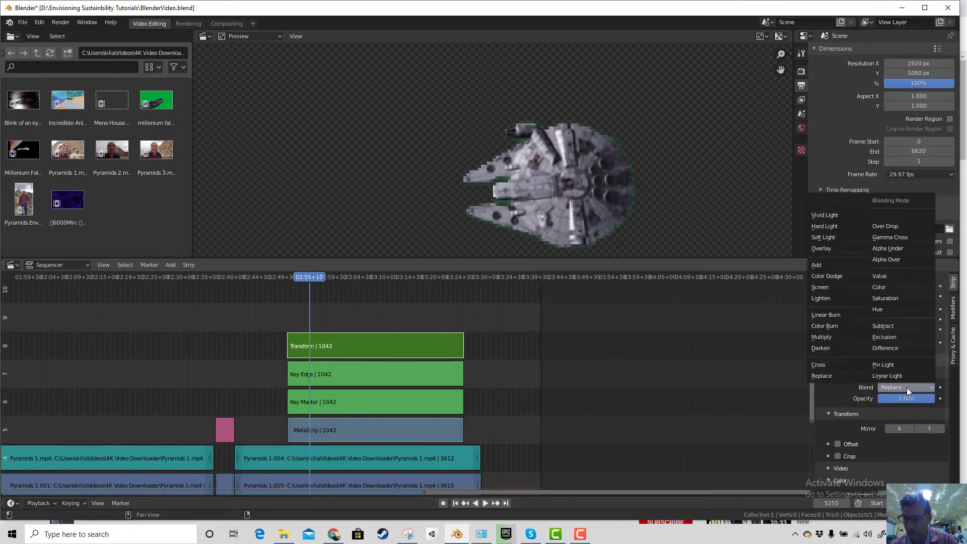
left_click(891, 259)
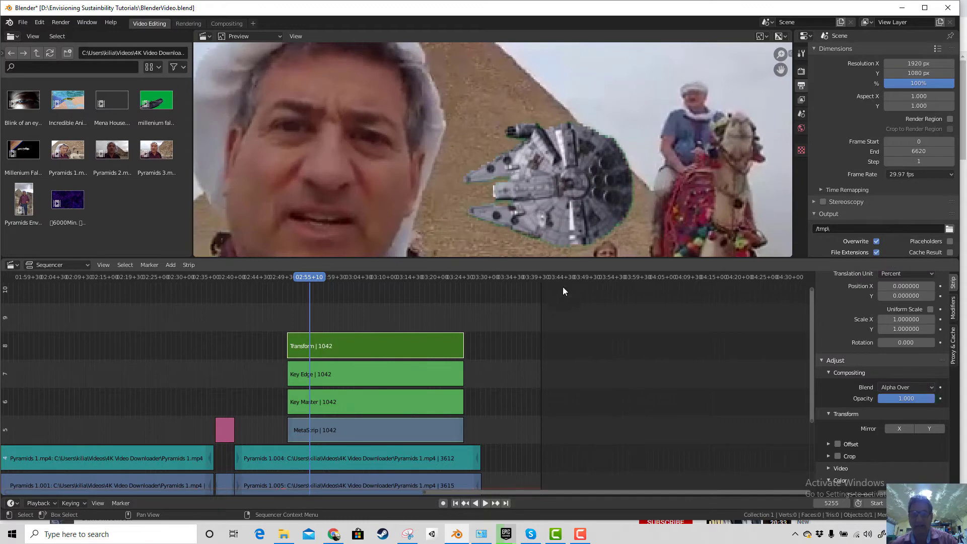
Examine the keyed spaceship's edges over the pyramid footage and review the Transform strip's mask modifier and strip settings.
scroll(537, 336, "down", 2)
scroll(633, 209, "down", 4)
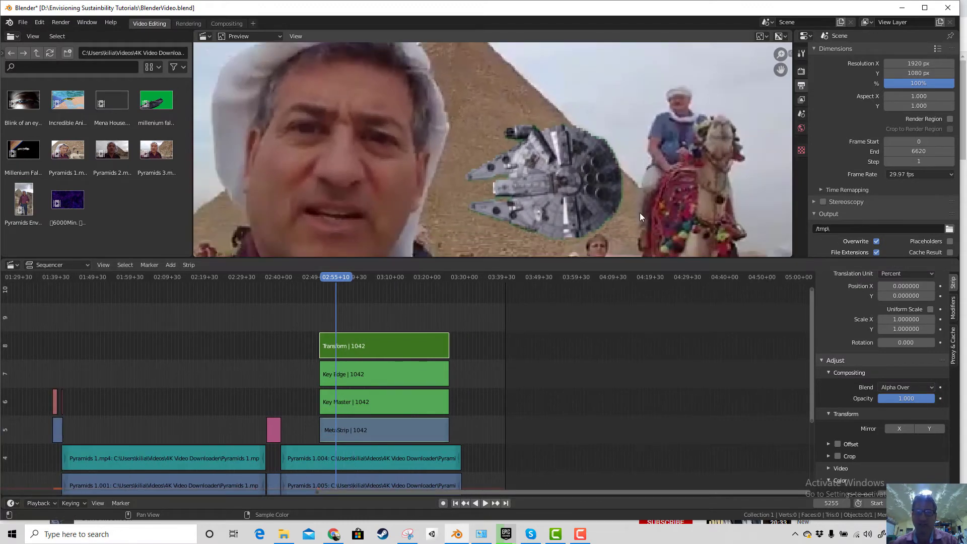
scroll(599, 193, "up", 5)
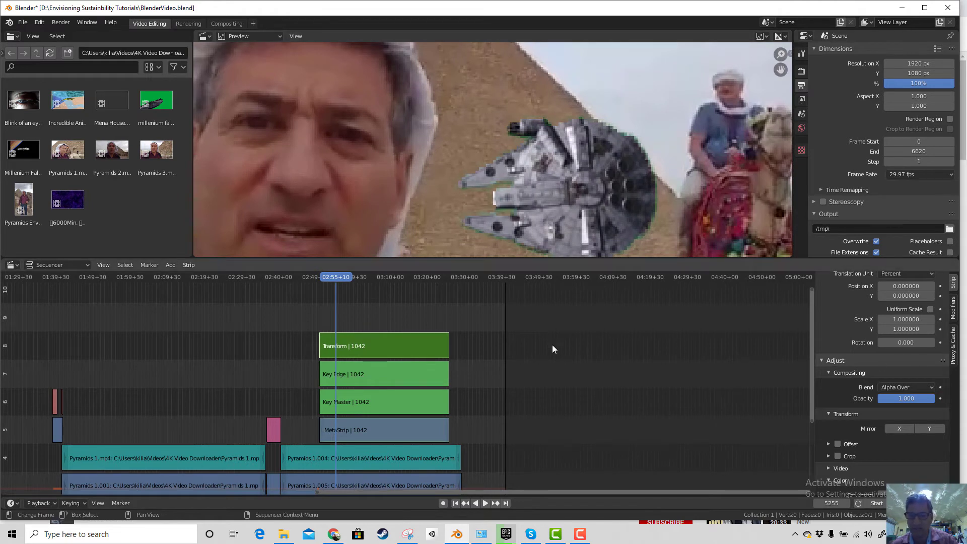
left_click(953, 312)
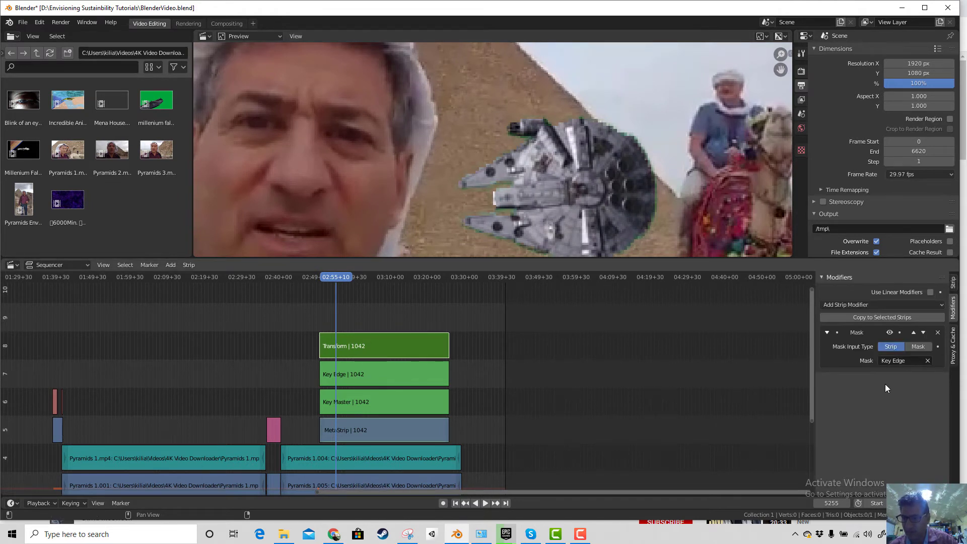
left_click(953, 284)
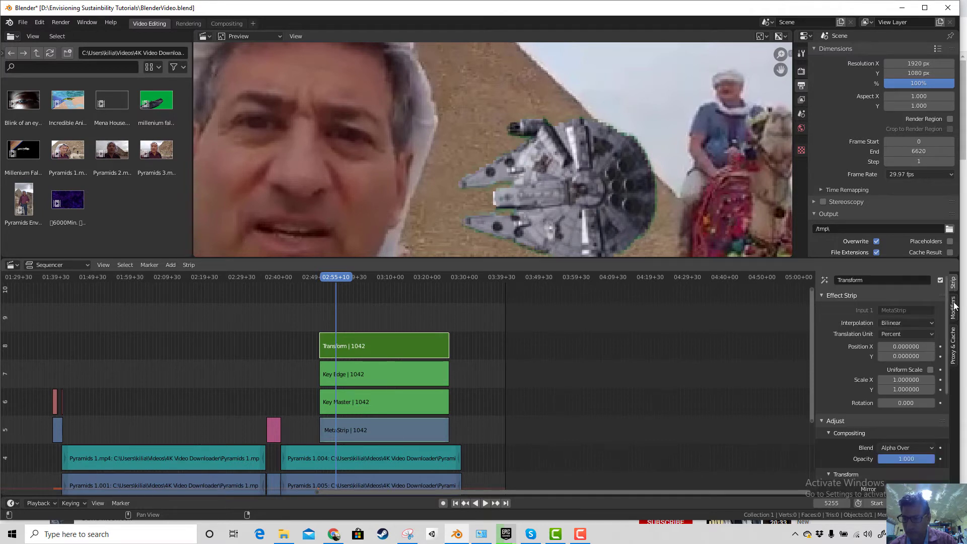
scroll(913, 409, "down", 5)
scroll(907, 424, "up", 7)
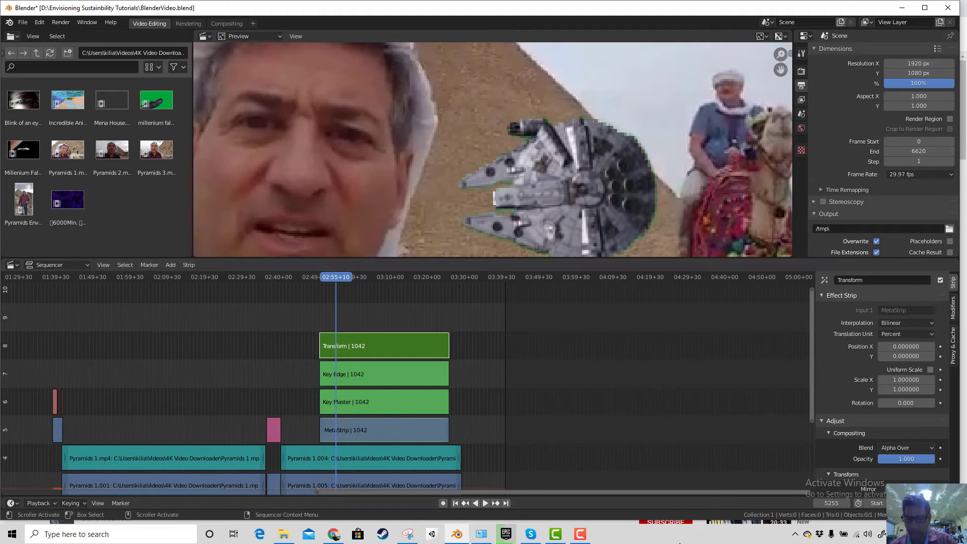
left_click(580, 533)
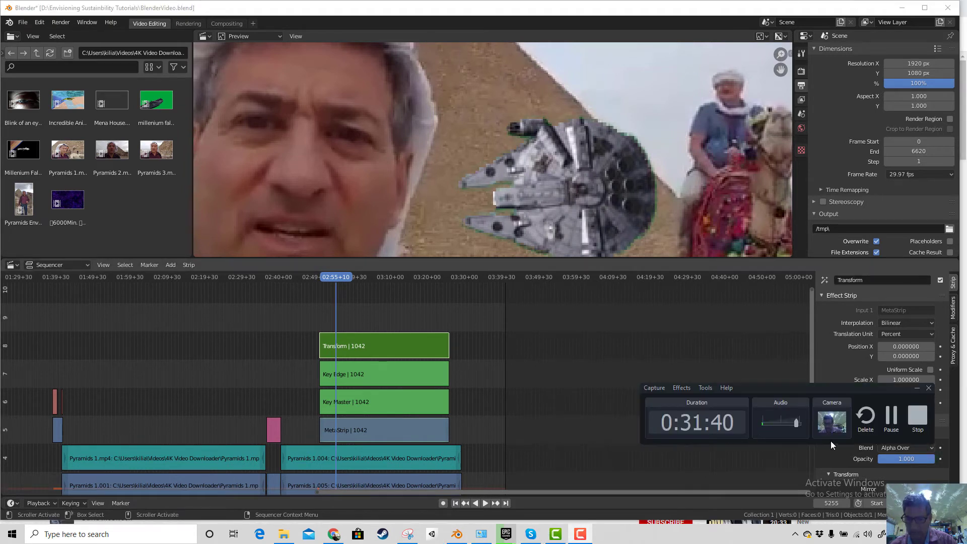
left_click(888, 421)
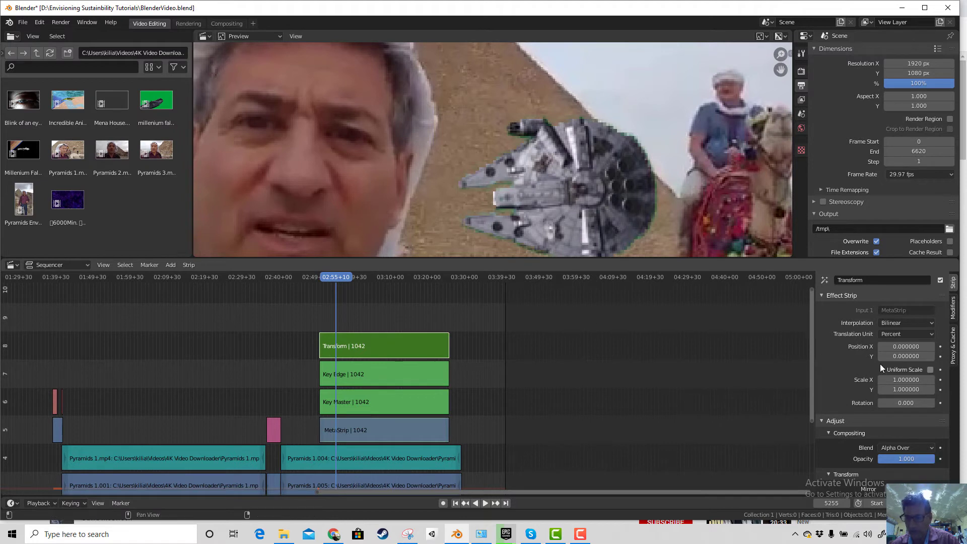
scroll(886, 375, "down", 3)
scroll(893, 389, "up", 3)
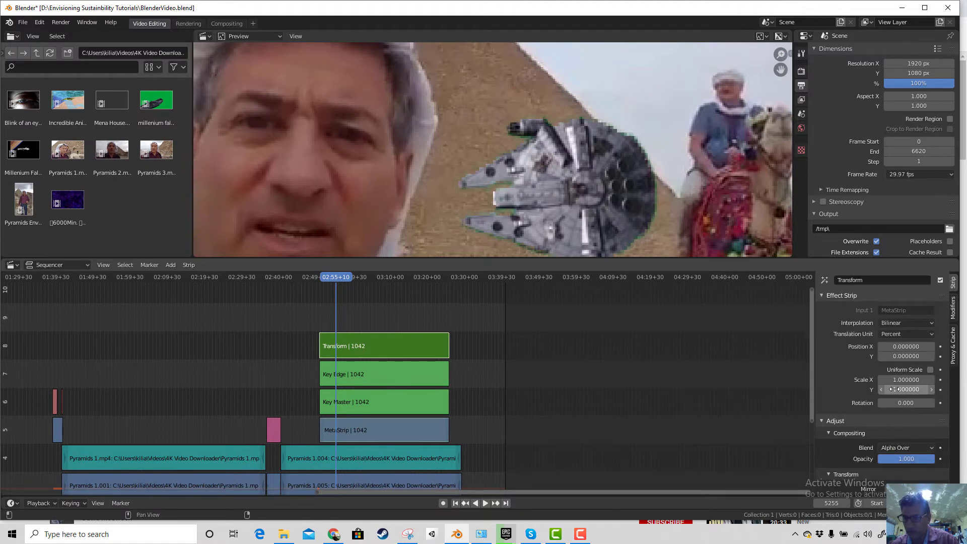
Add a Color Balance modifier to the Transform strip below its Mask modifier.
left_click(954, 312)
left_click(856, 304)
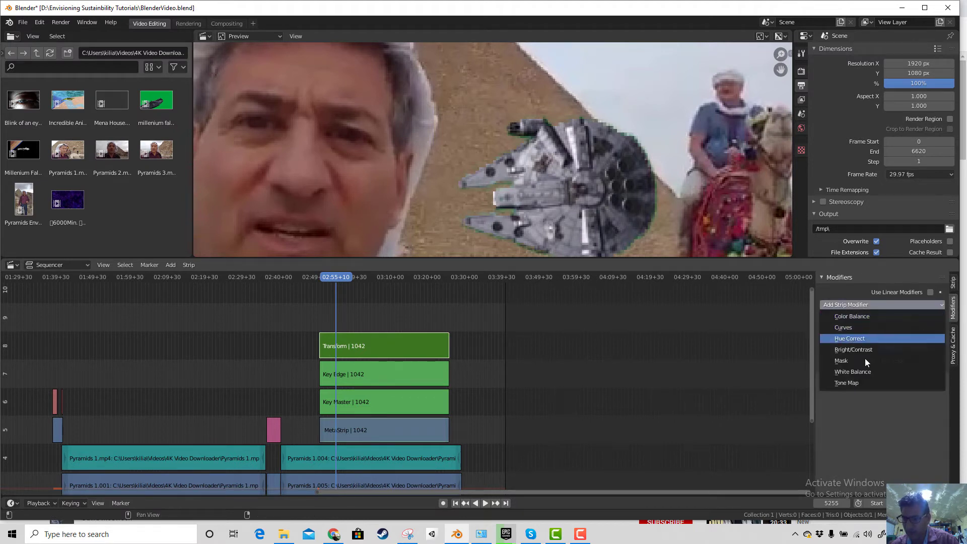
left_click(858, 316)
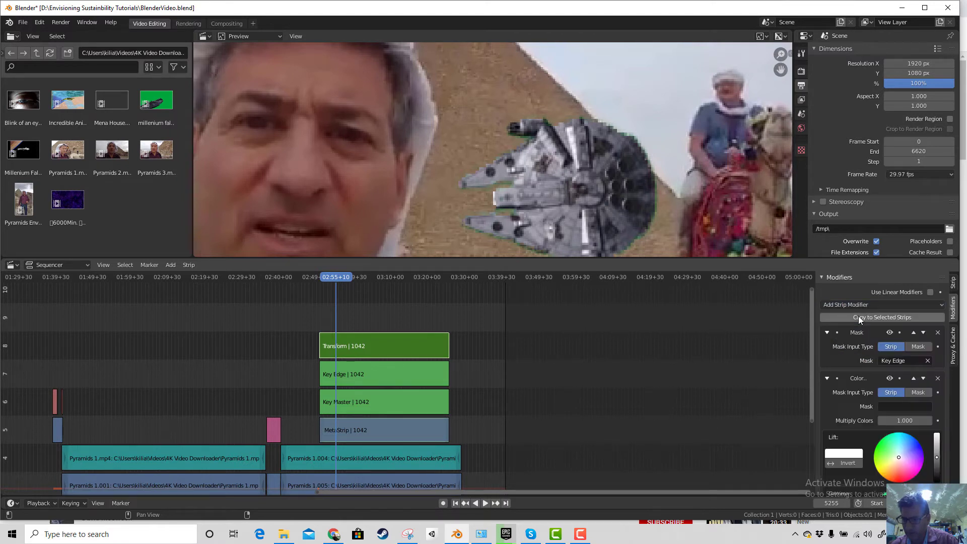
Tint the Color Balance lift pale pink, shift the gamma and gain slightly off neutral, and brighten the gain a little.
scroll(910, 430, "down", 3)
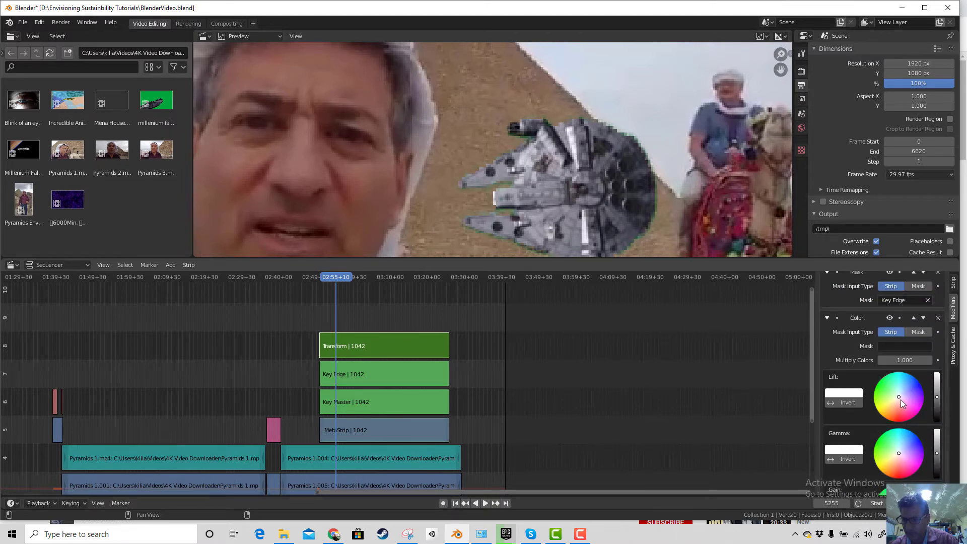
left_click_drag(900, 399, 903, 403)
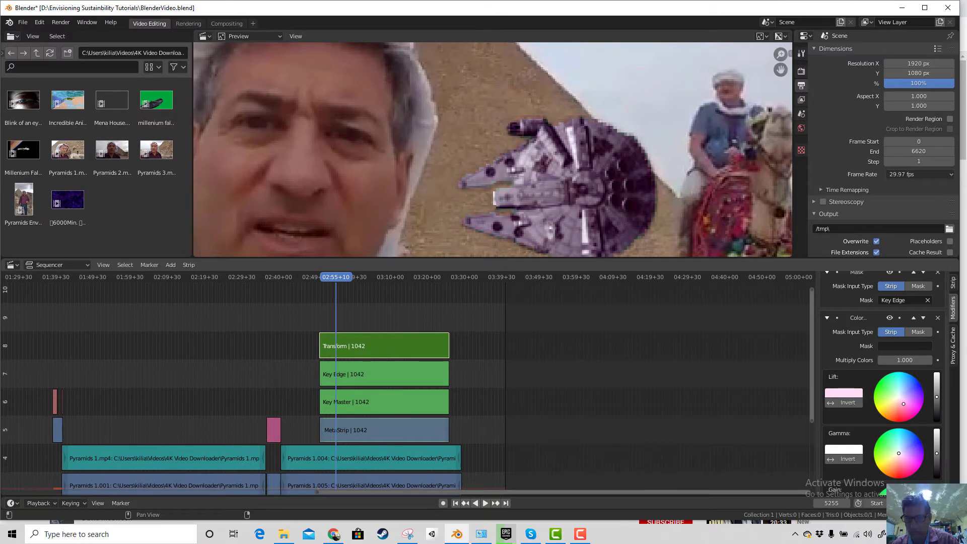
mouse_move(898, 453)
left_mouse_down()
mouse_move(896, 432)
mouse_move(899, 449)
left_mouse_up()
left_click_drag(902, 402, 909, 402)
left_click_drag(899, 449, 897, 450)
scroll(914, 460, "down", 3)
left_click_drag(900, 463, 898, 457)
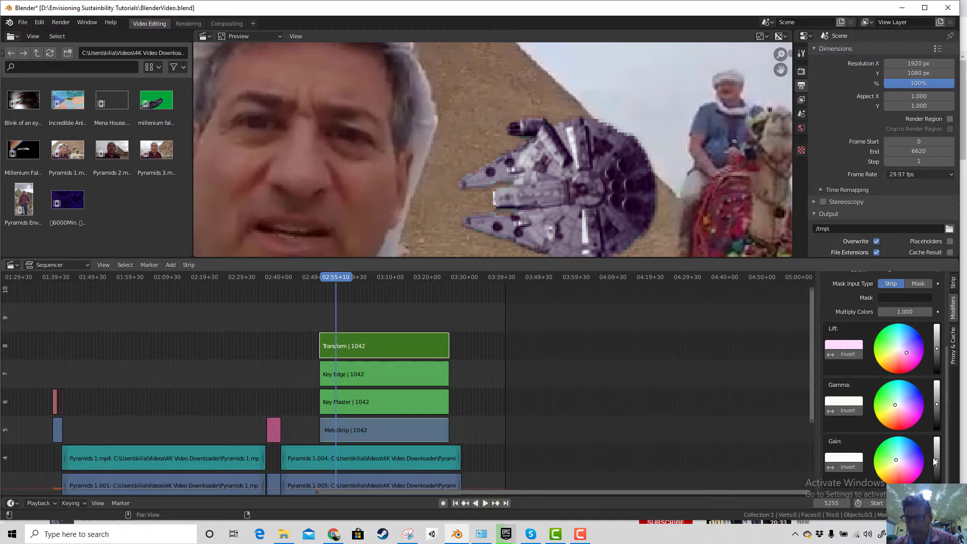
left_click_drag(934, 460, 935, 455)
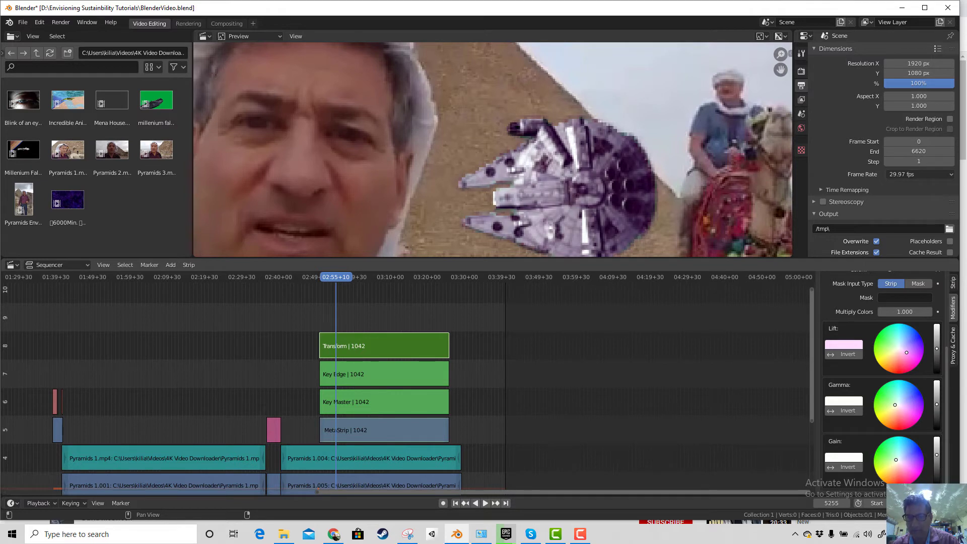
Push the Color Balance lift to a stronger magenta, raise the gain brightness, and tint the gamma pale green.
left_click_drag(907, 355, 913, 358)
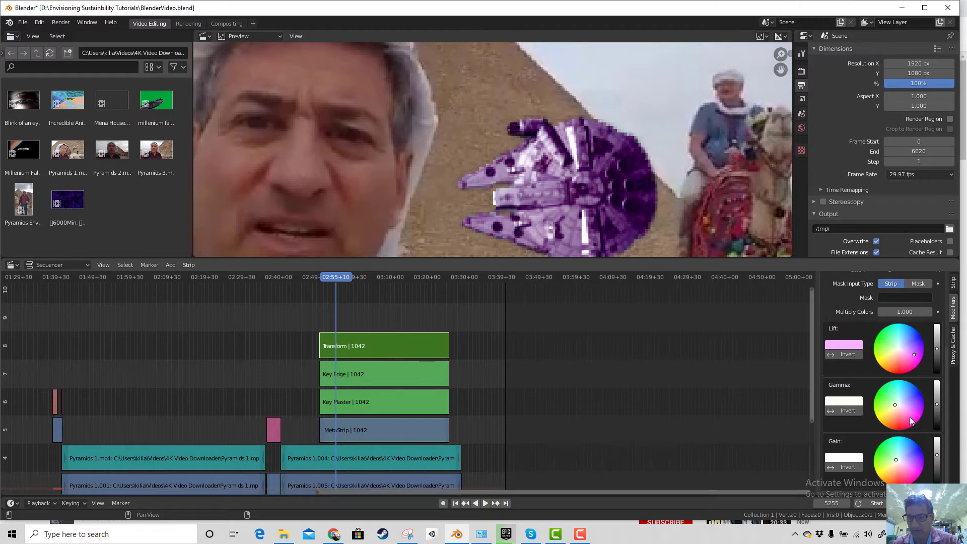
left_click_drag(896, 459, 937, 445)
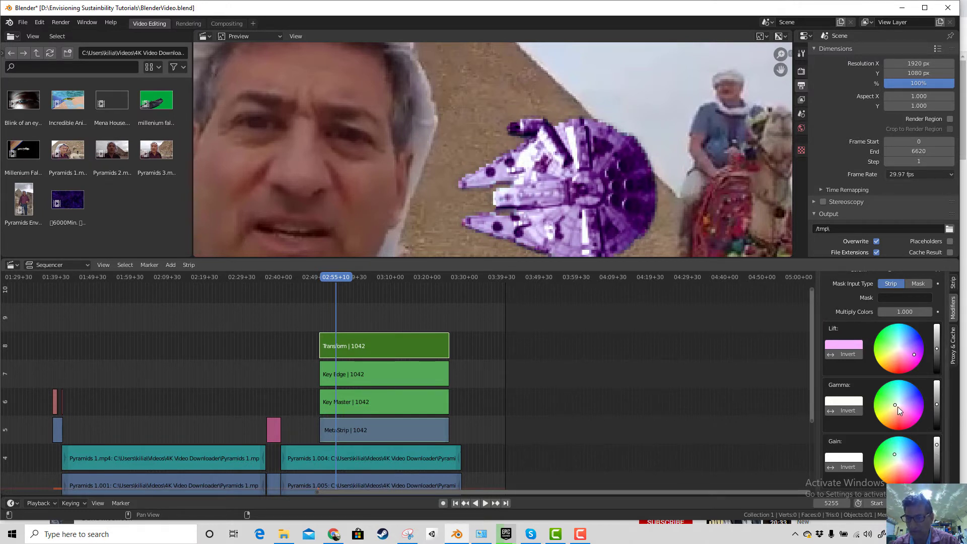
mouse_move(893, 406)
left_mouse_down()
mouse_move(896, 393)
mouse_move(885, 396)
left_mouse_up()
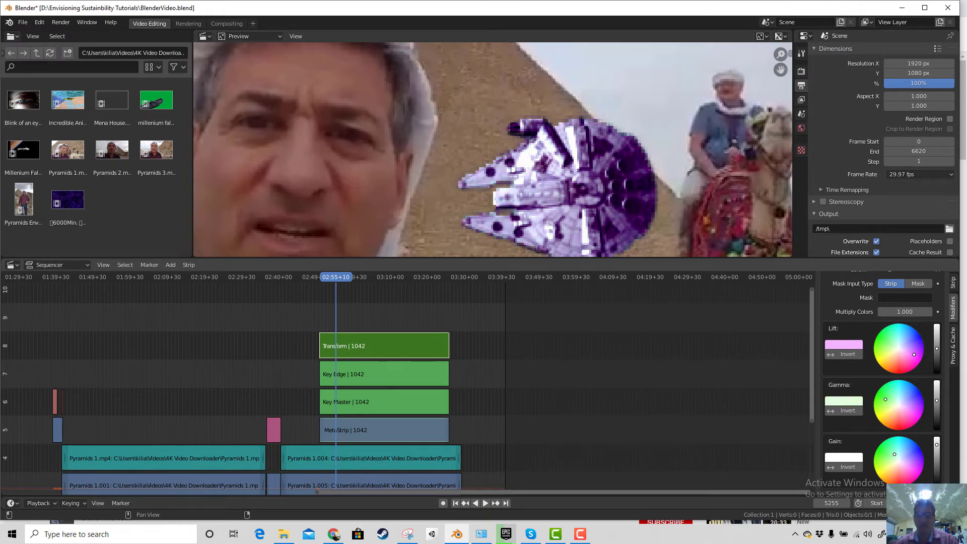
Play back the colour-corrected spaceship over the pyramid footage, viewing the whole frame.
scroll(612, 208, "down", 5)
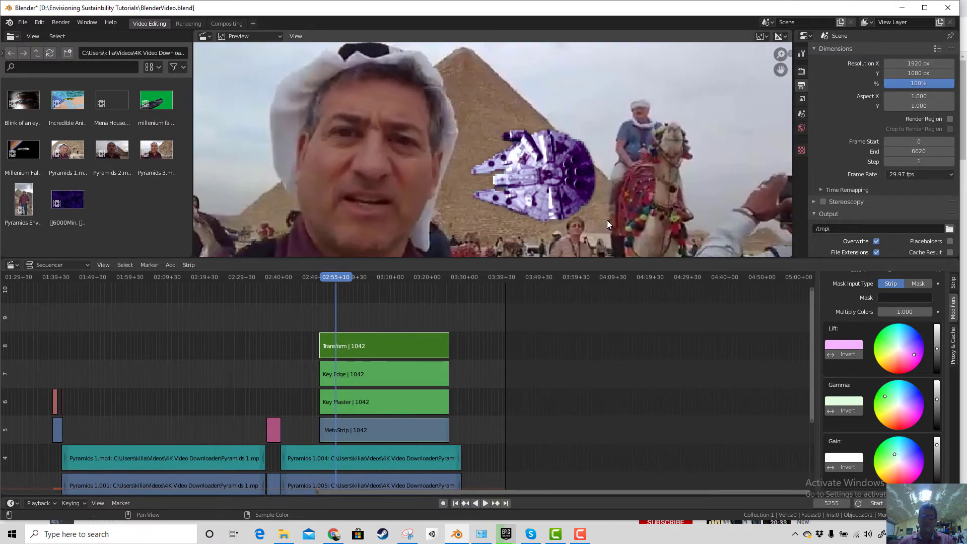
scroll(604, 227, "down", 1)
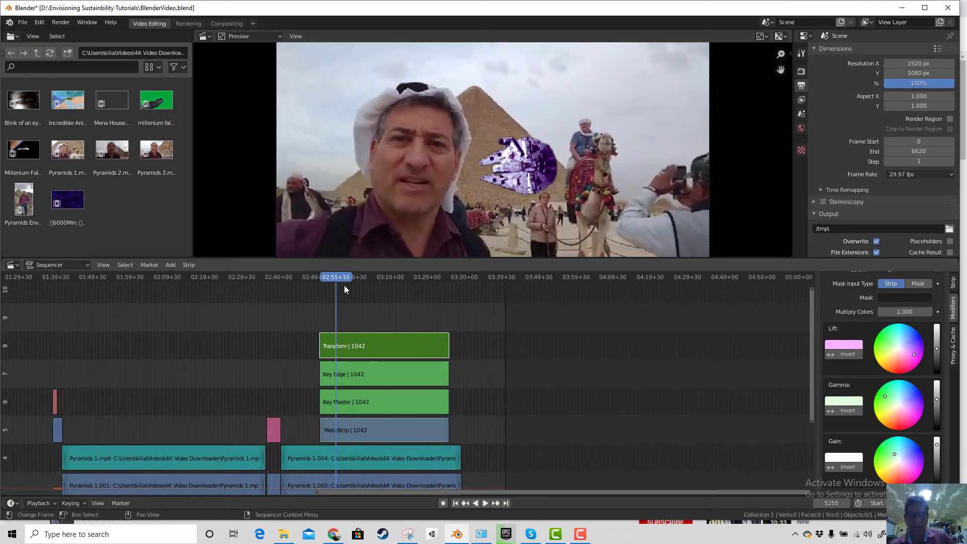
key("space")
left_click(362, 283)
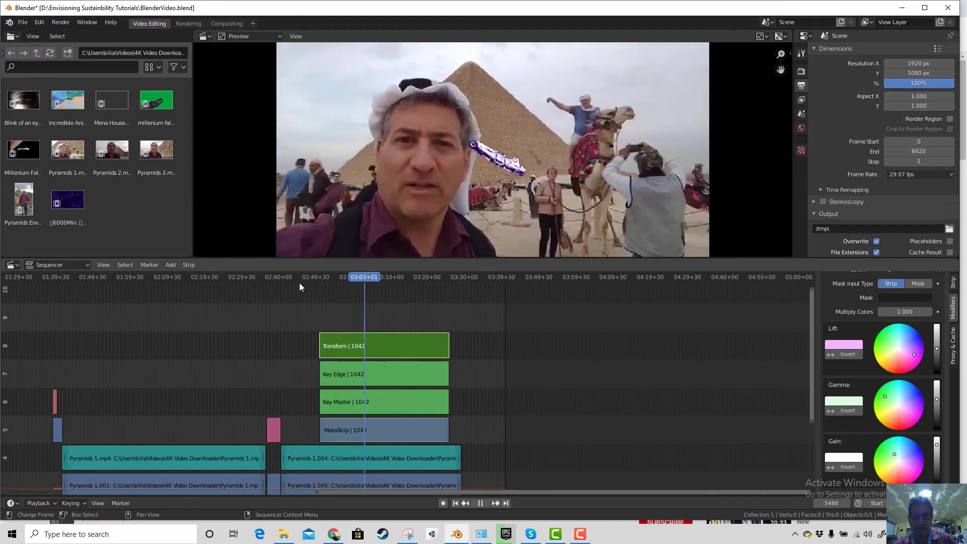
left_click_drag(299, 282, 334, 291)
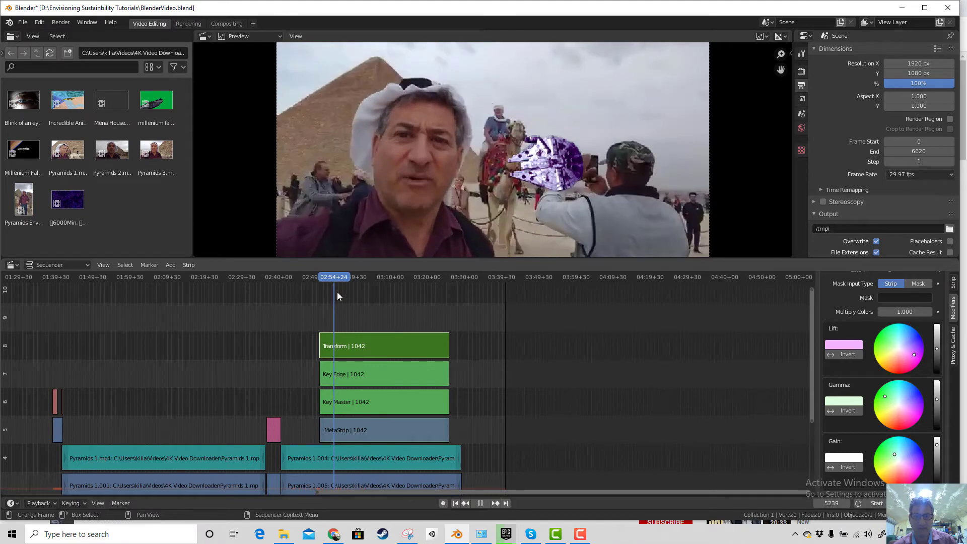
key("space")
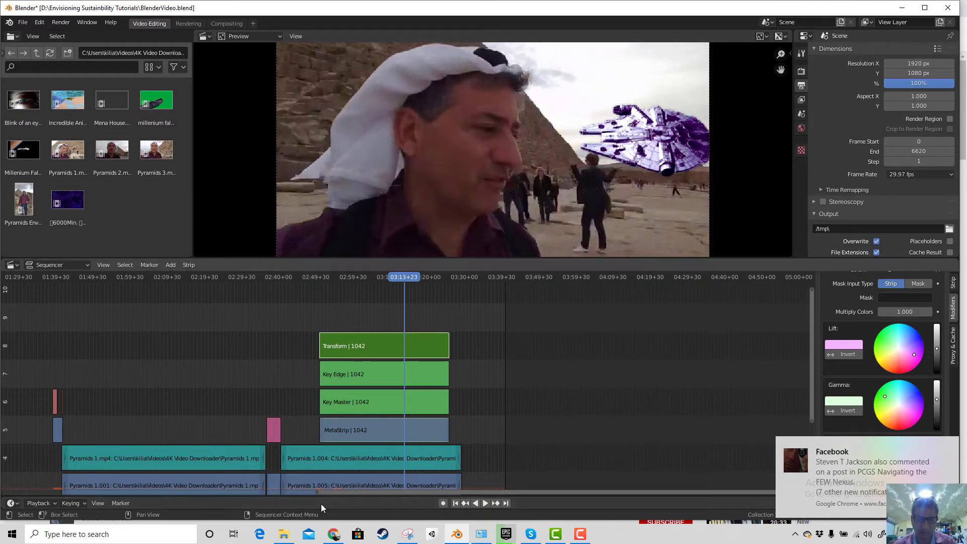
Switch to Chrome and review the page and description of the BLENDER VSE Chroma Key Tutorial on YouTube.
mouse_move(333, 538)
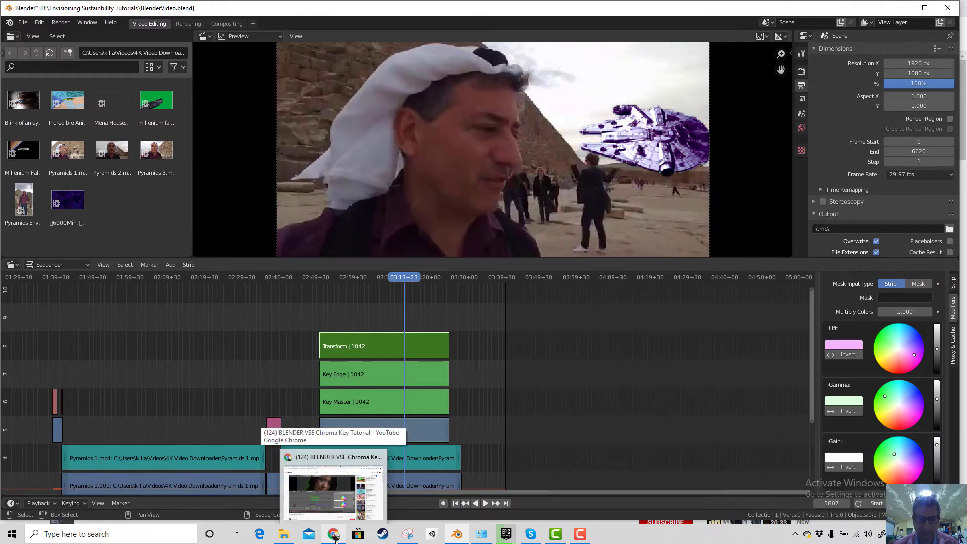
left_click(334, 536)
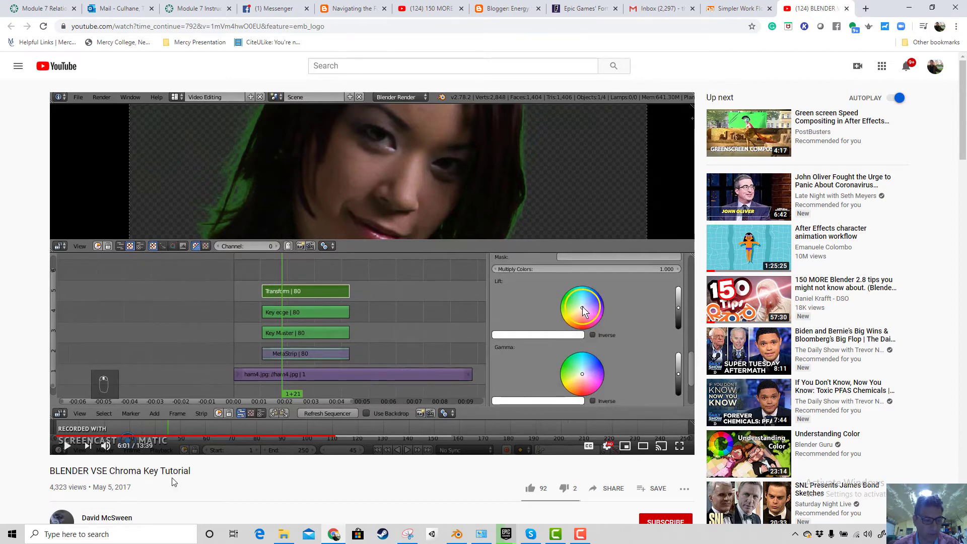
scroll(176, 481, "down", 3)
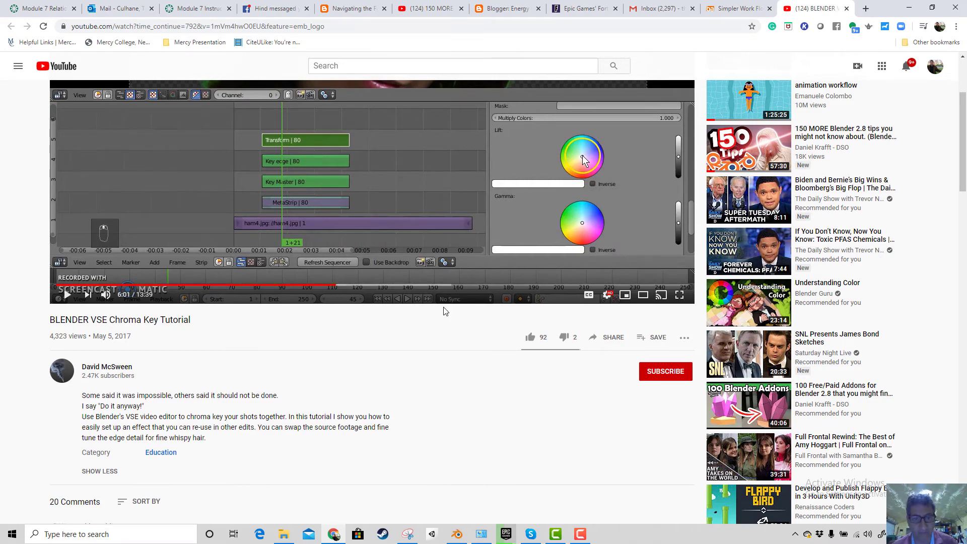
scroll(444, 308, "up", 2)
scroll(462, 324, "down", 4)
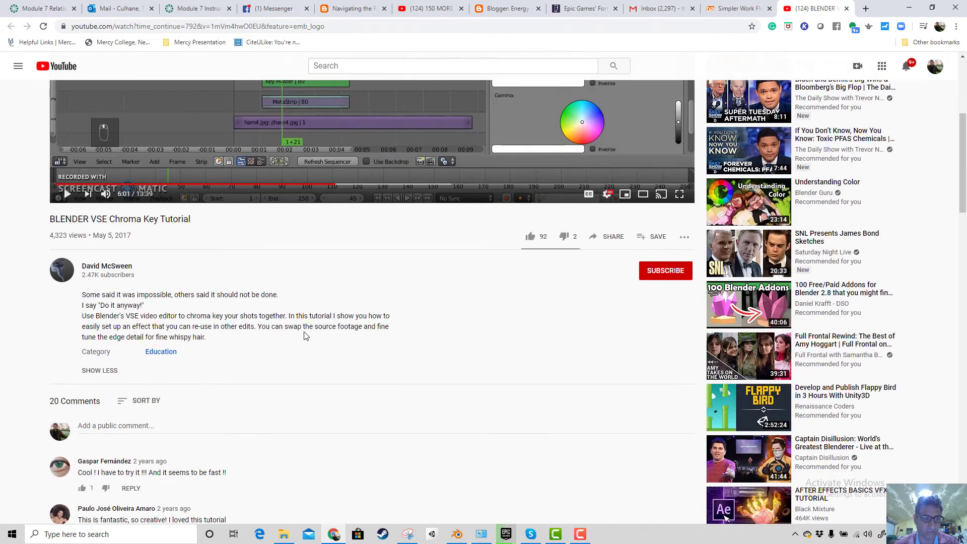
scroll(351, 335, "up", 4)
scroll(349, 330, "down", 4)
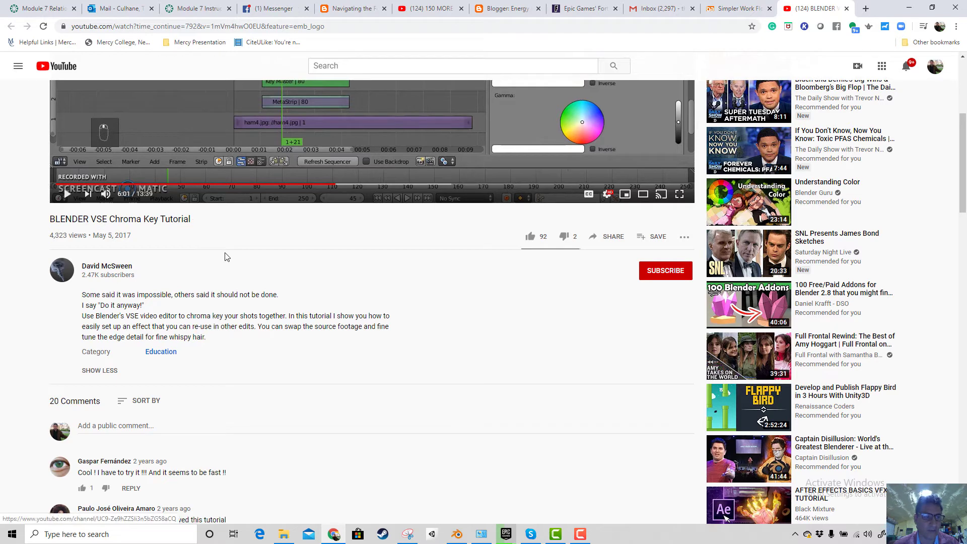
scroll(231, 261, "up", 4)
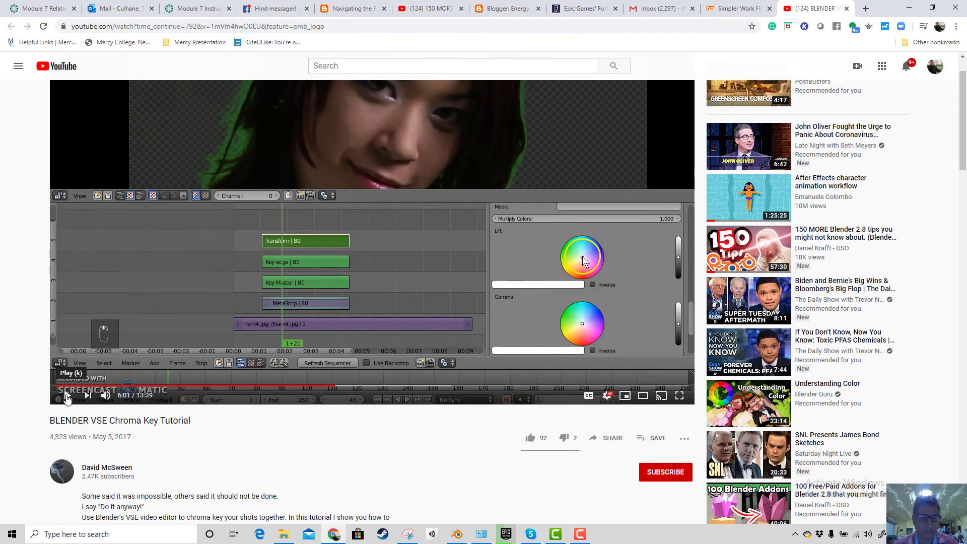
Play the chroma key tutorial video from the Color Balance section, skipping ahead to its edge refinement part.
left_click(67, 397)
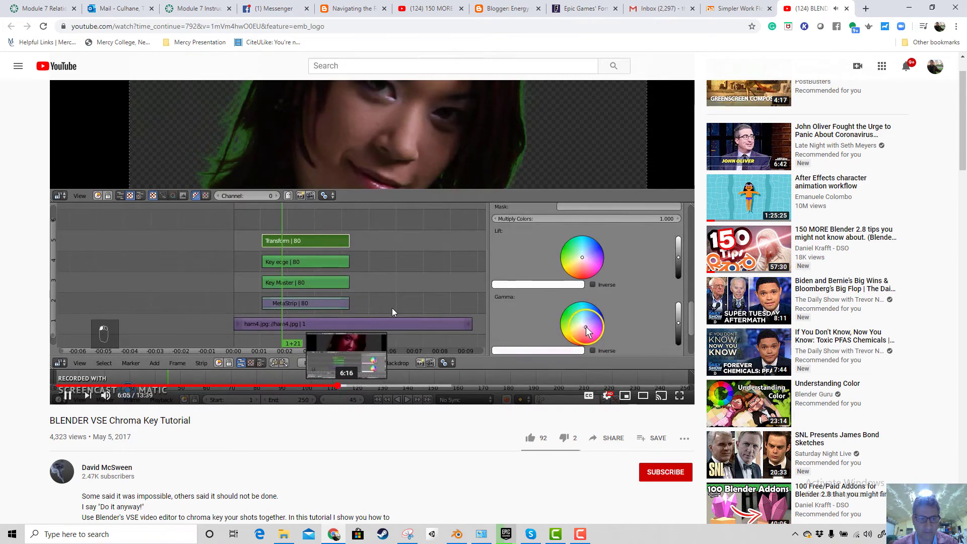
scroll(395, 302, "up", 1)
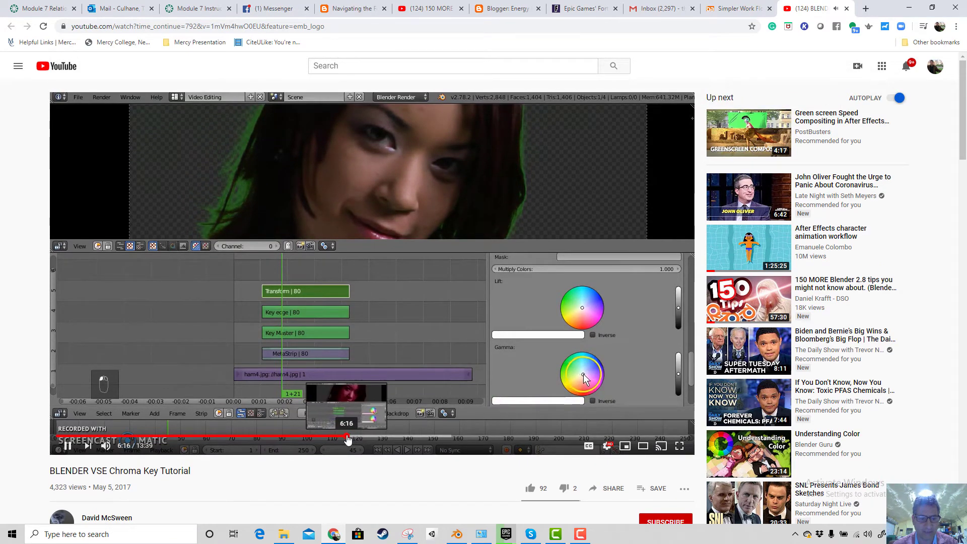
left_click(352, 440)
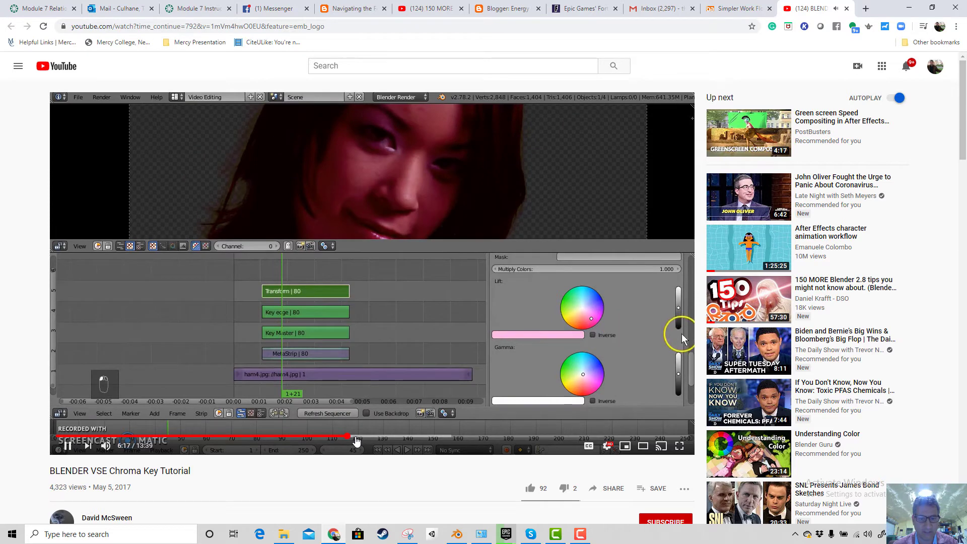
left_click(356, 439)
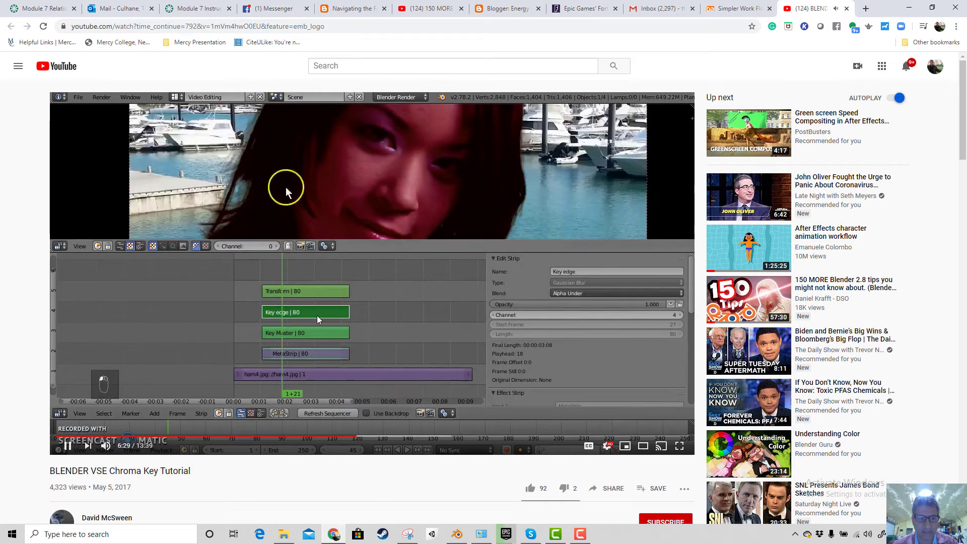
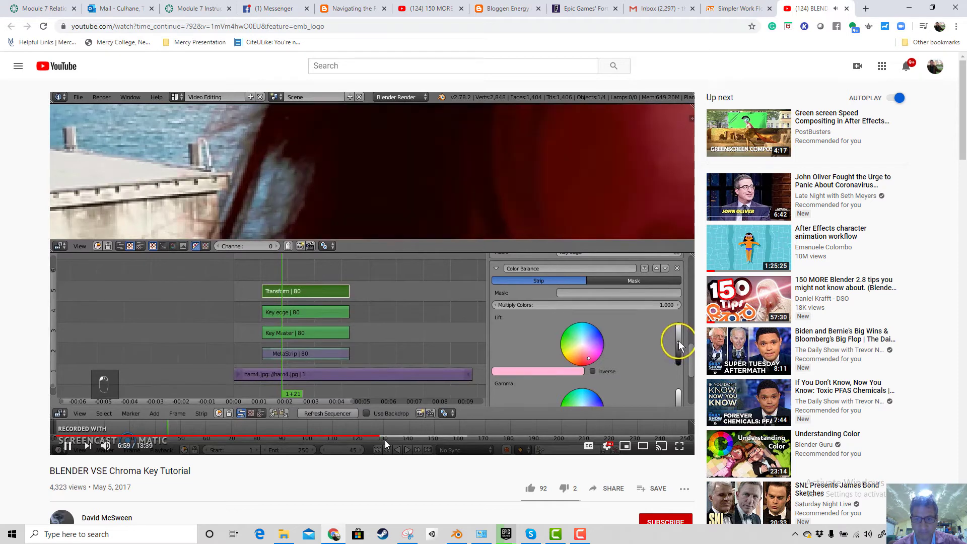
scroll(512, 313, "down", 3)
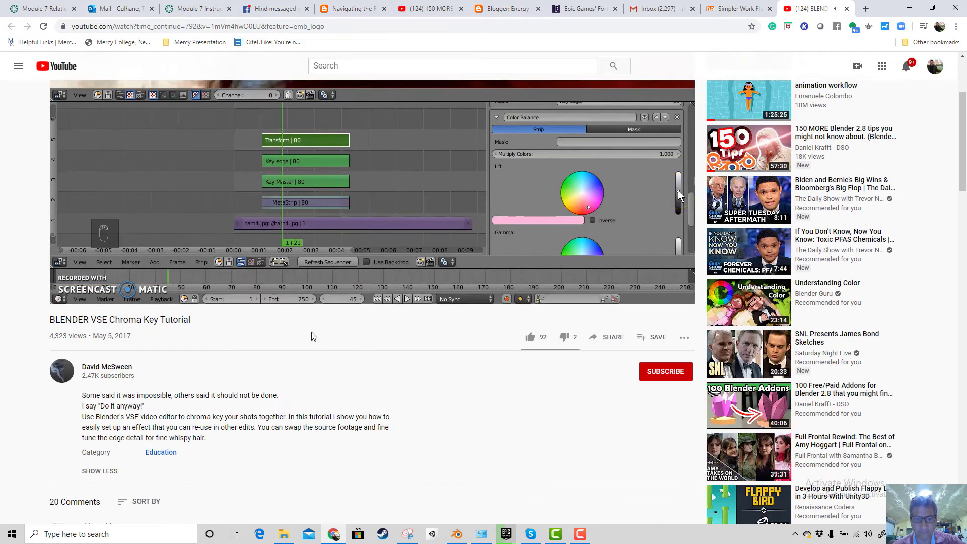
scroll(317, 353, "up", 2)
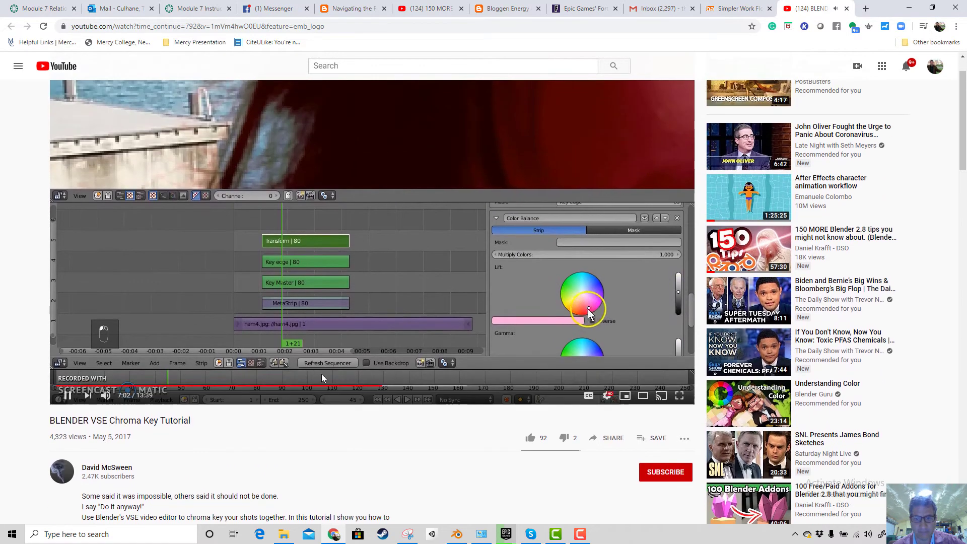
Back in Blender, duplicate the Transform strip onto channel 9 and show the copy's strip settings.
left_click(580, 534)
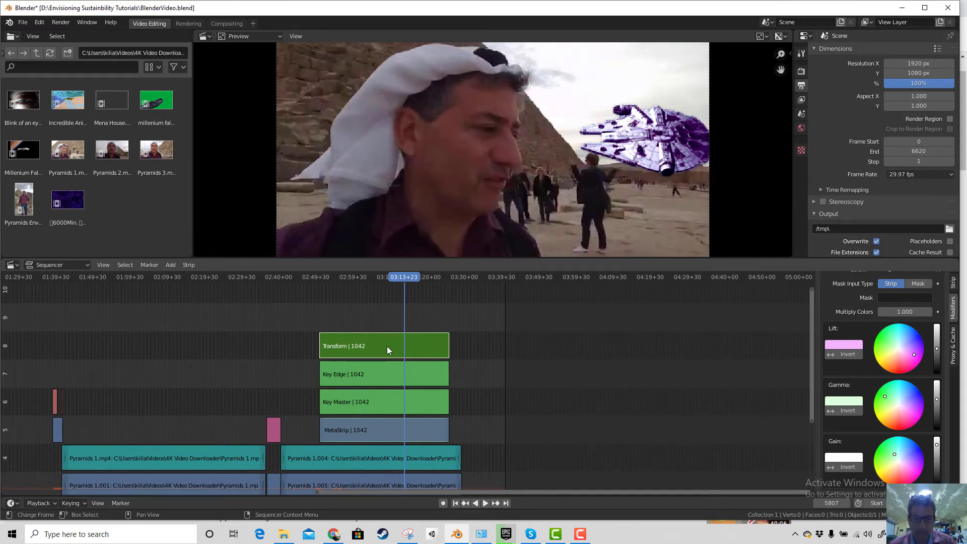
key("shift+d")
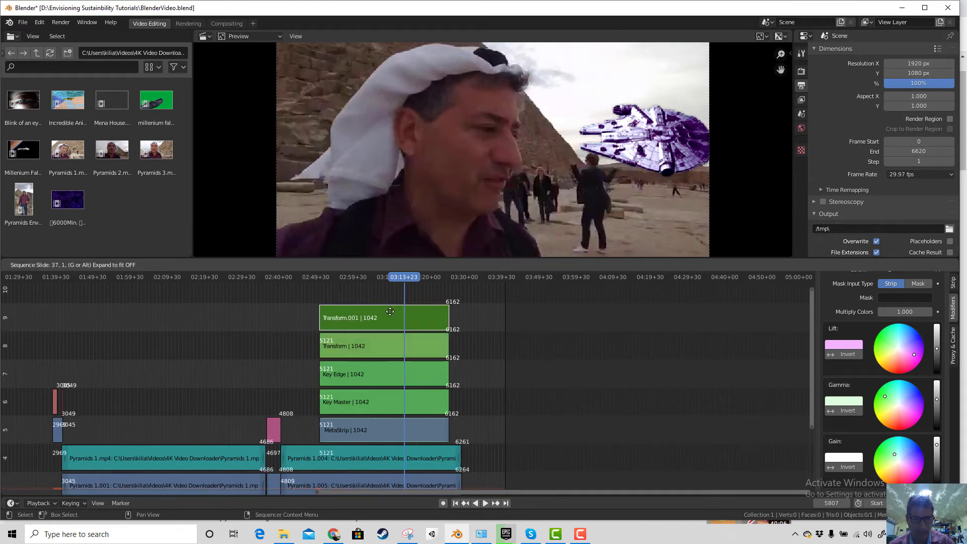
left_click(390, 311)
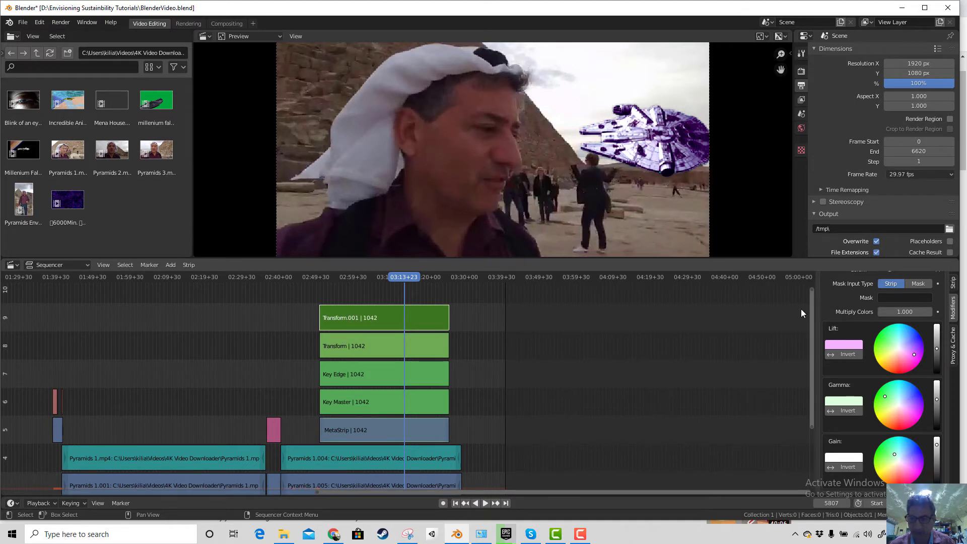
left_click(952, 284)
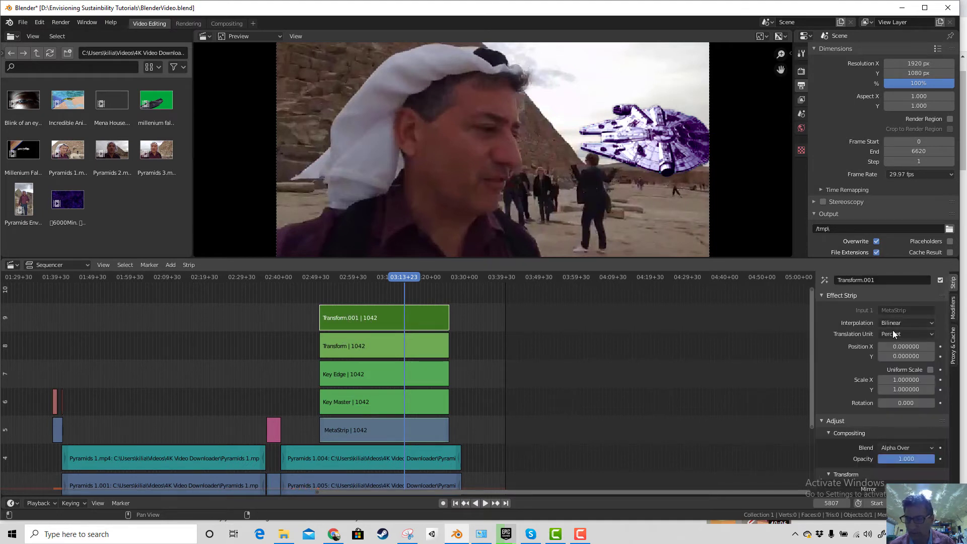
Rename the duplicated Transform strip on channel 9 as Transform Key Master.
left_click(863, 281)
key("BackSpace")
key("BackSpace")
key("BackSpace")
key("BackSpace")
type("Key")
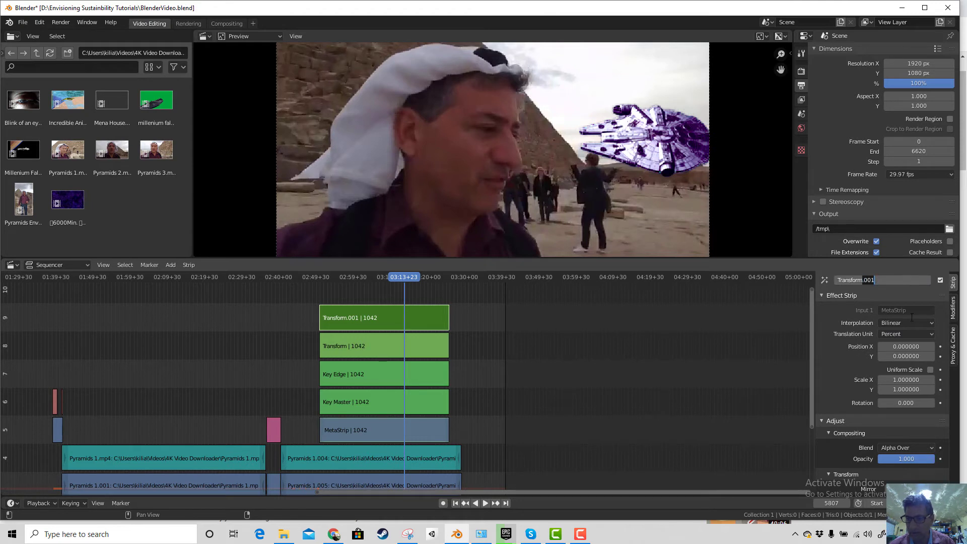
type(" Master")
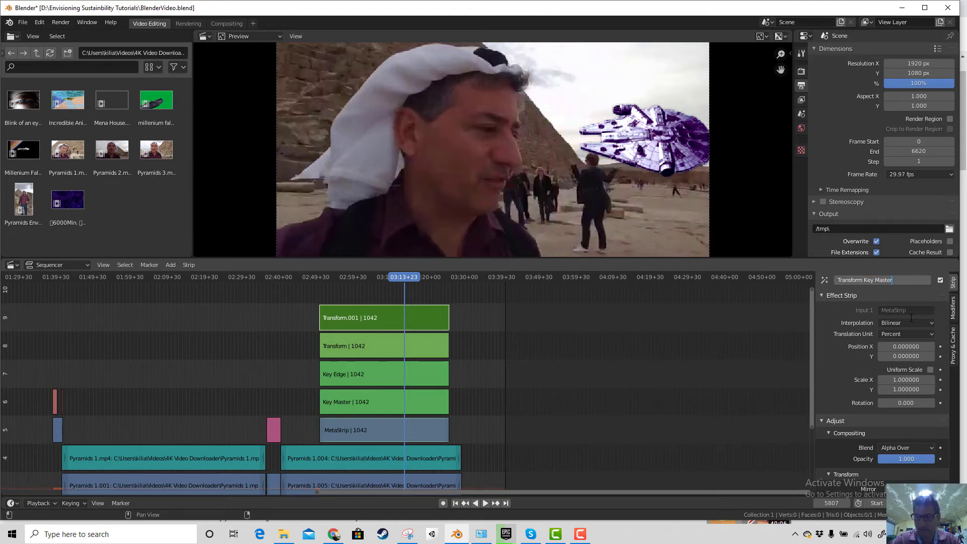
key("Return")
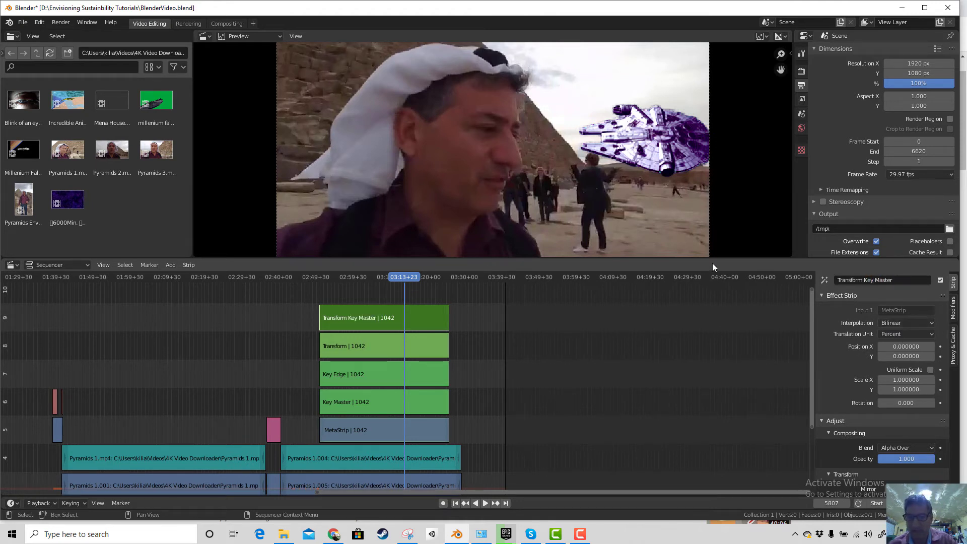
Set the Mask modifier of the Transform Key Master strip to use the Key Master strip as its mask.
scroll(903, 382, "down", 3)
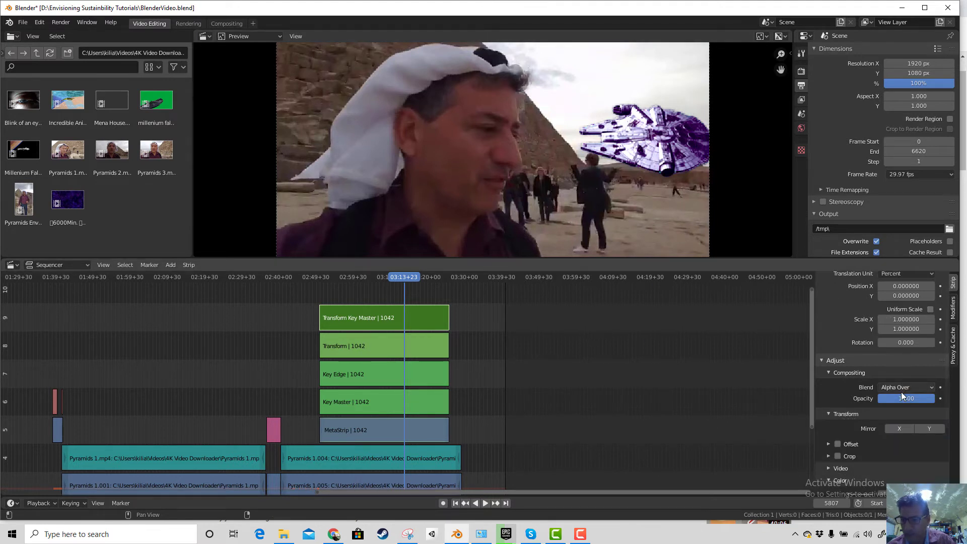
scroll(900, 391, "down", 3)
left_click(953, 309)
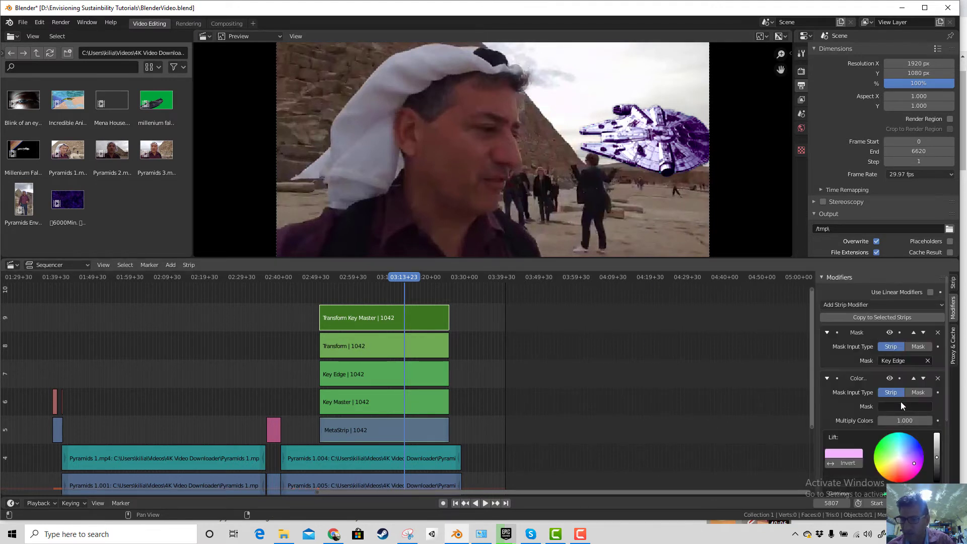
scroll(891, 408, "down", 5)
scroll(894, 398, "up", 5)
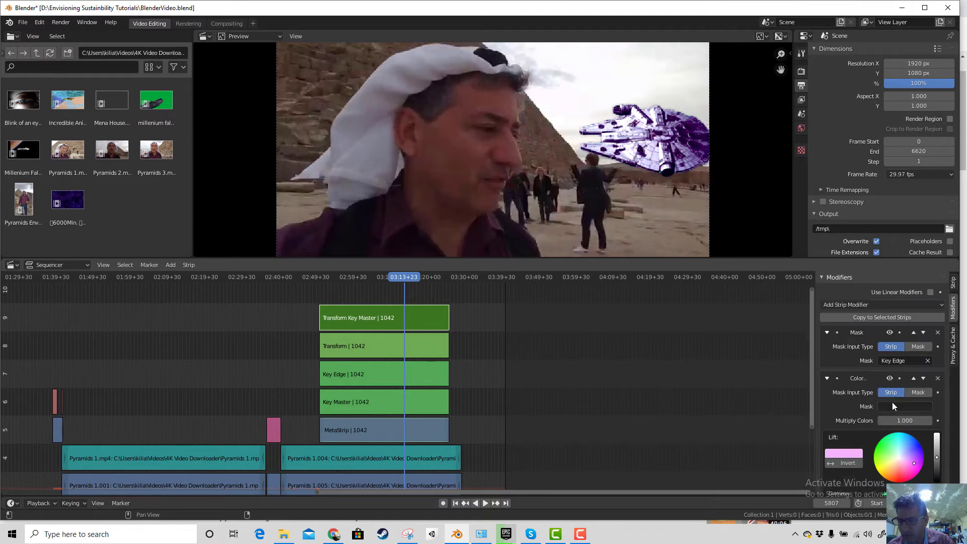
left_click(907, 361)
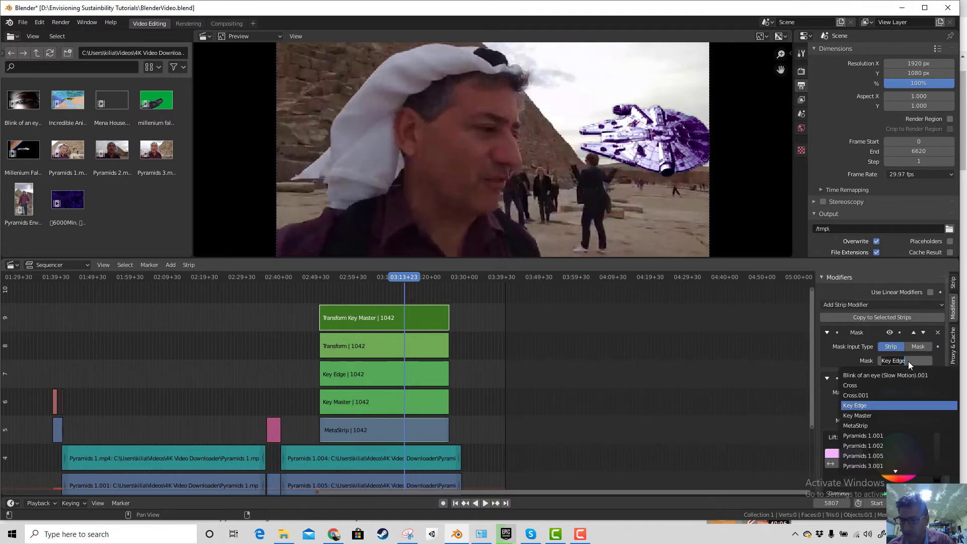
left_click(858, 417)
scroll(879, 372, "down", 1)
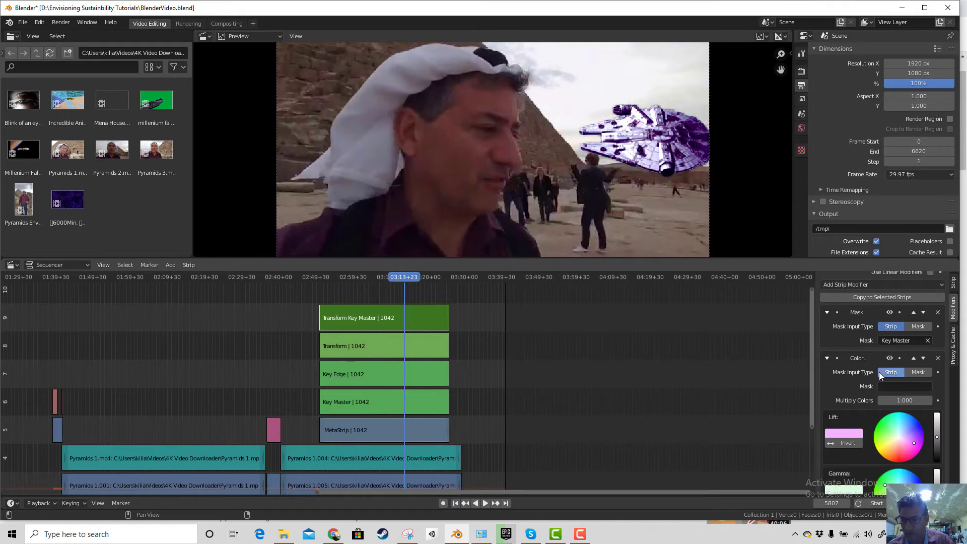
scroll(872, 381, "up", 1)
scroll(872, 380, "down", 2)
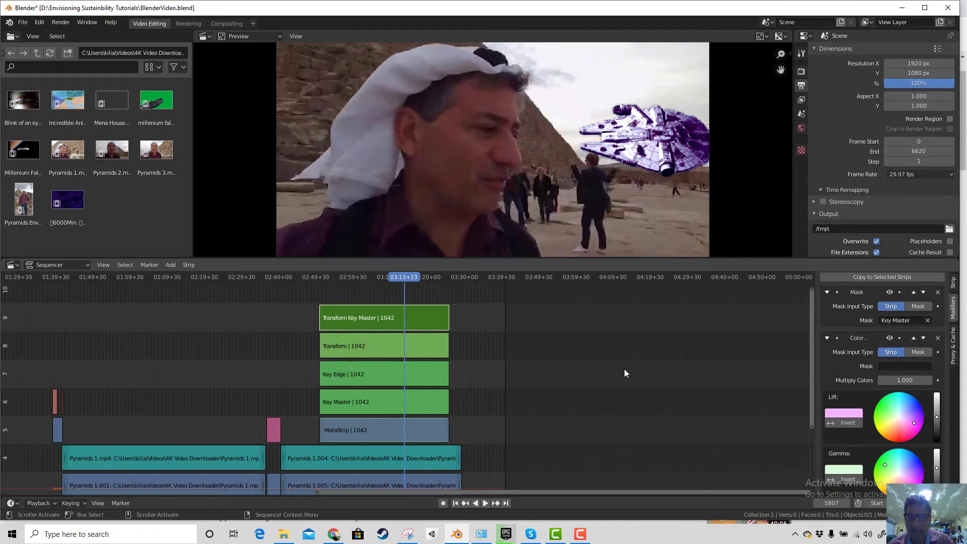
Rename the Transform strip on channel 8 as Transform Key Edge.
left_click(371, 348)
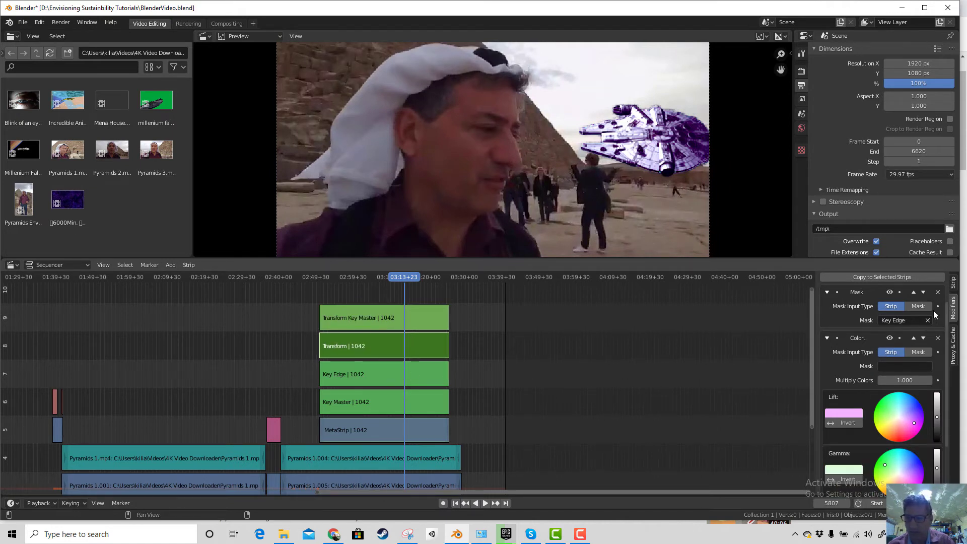
left_click(953, 285)
left_click(865, 280)
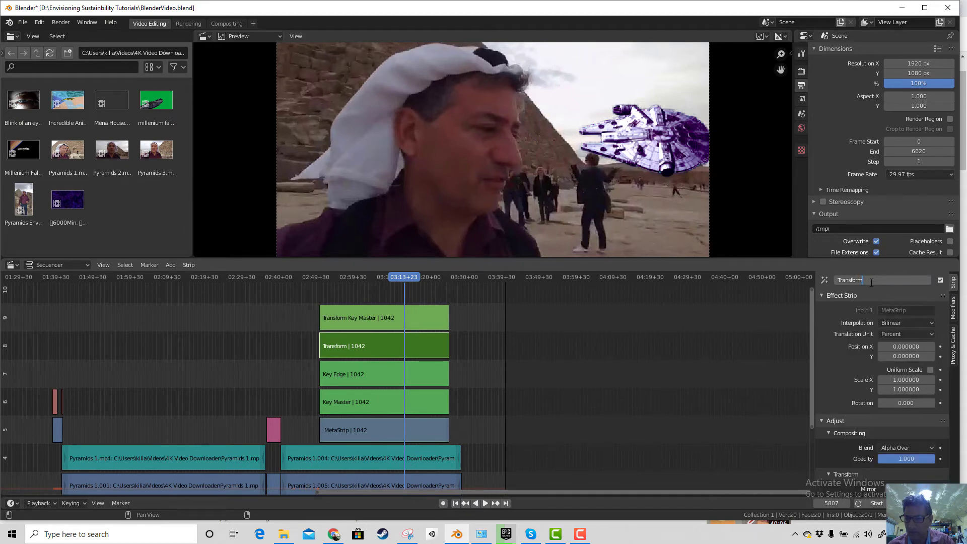
type("Key EDg")
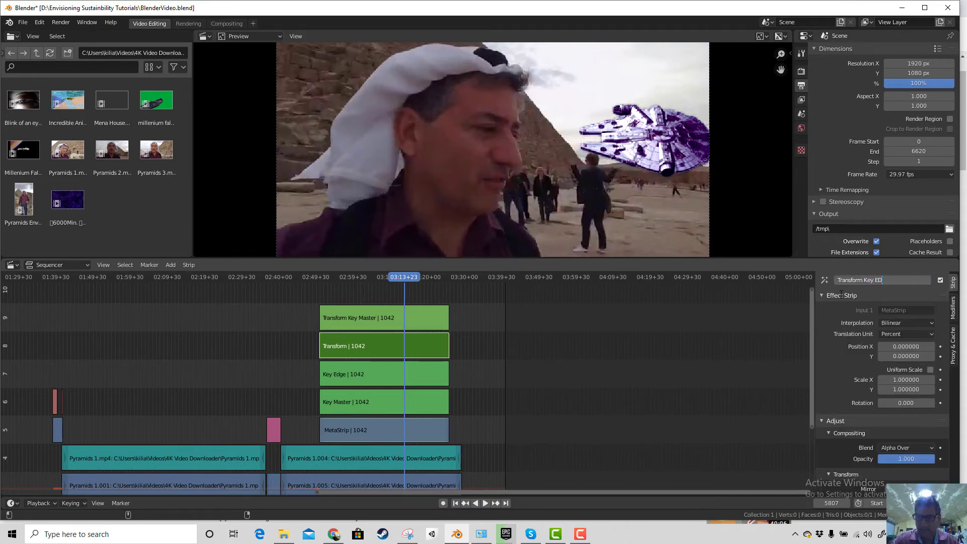
key("BackSpace")
key("BackSpace")
type("dge")
key("Return")
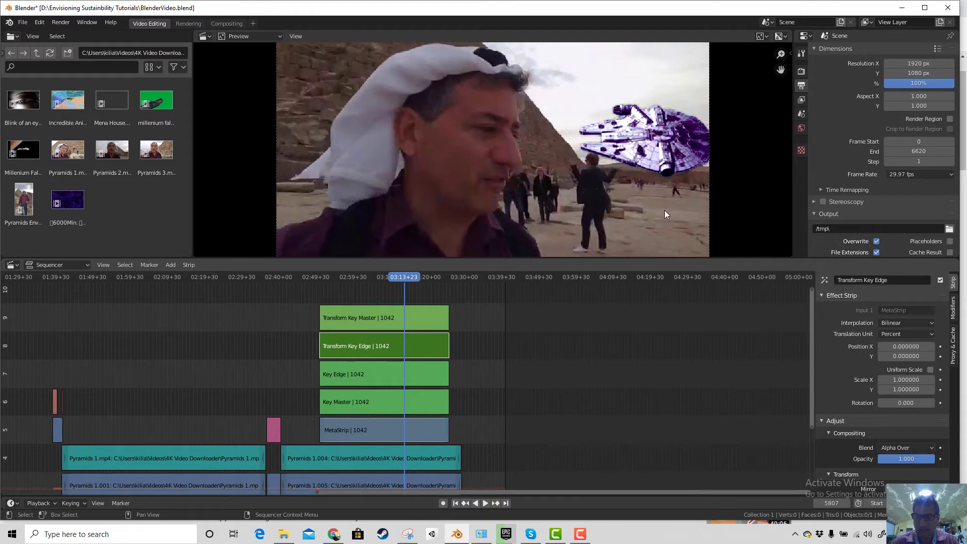
Shift the lift colour of the Transform Key Master strip's Color Balance modifier to a very pale, nearly neutral lavender.
left_click(371, 311)
scroll(919, 422, "down", 5)
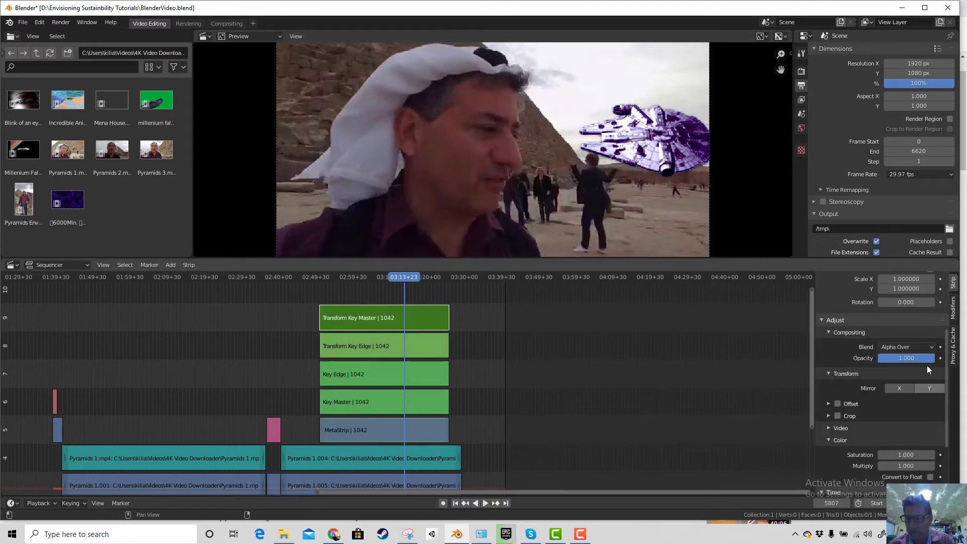
left_click(955, 311)
scroll(911, 424, "down", 2)
left_click_drag(912, 422, 904, 418)
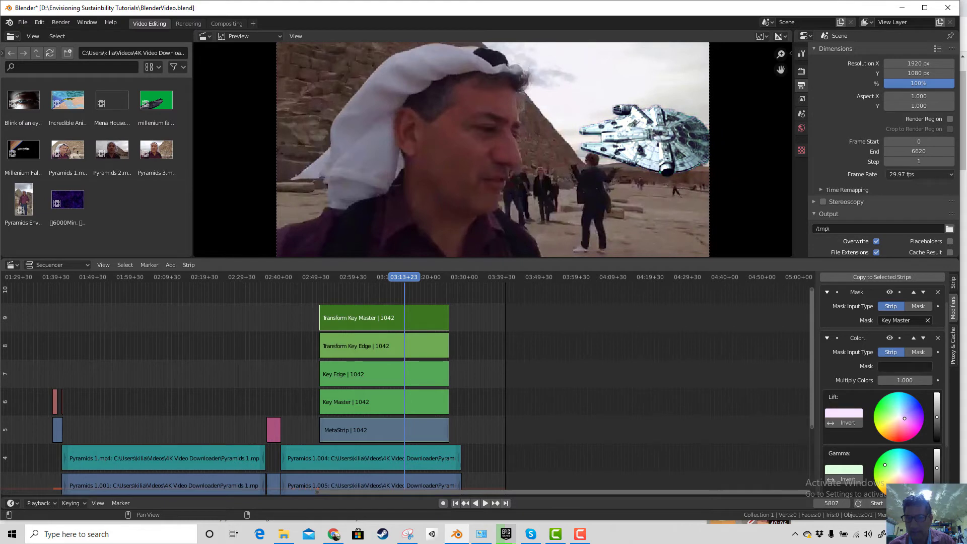
left_click(384, 343)
left_click(382, 314)
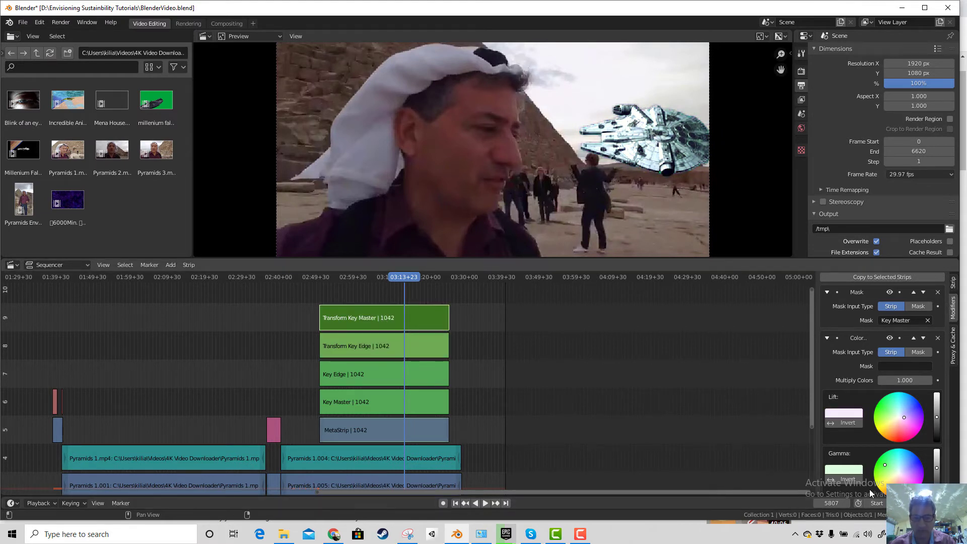
left_click(579, 535)
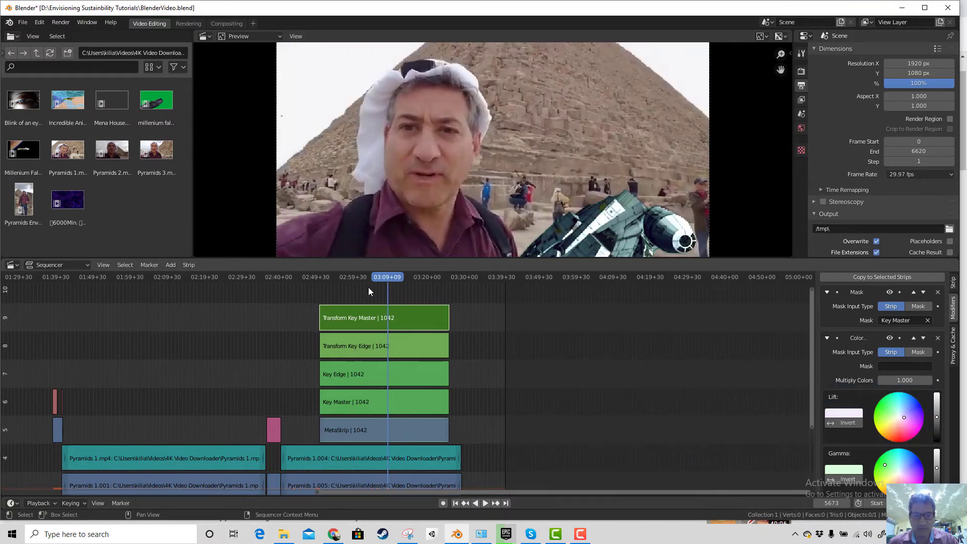
Play back the spaceship composite from the start of the stacked effect strips.
key("b")
key("Escape")
left_click(318, 277)
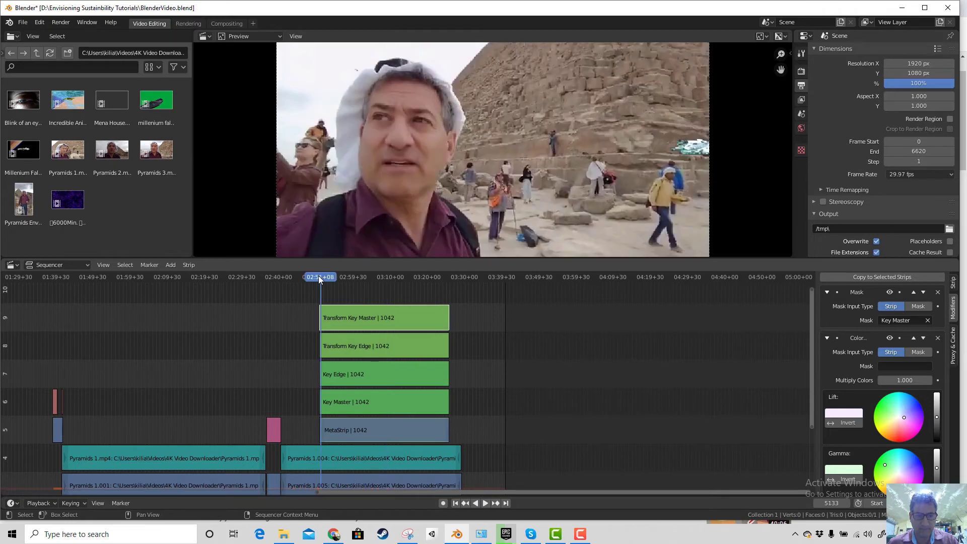
key("space")
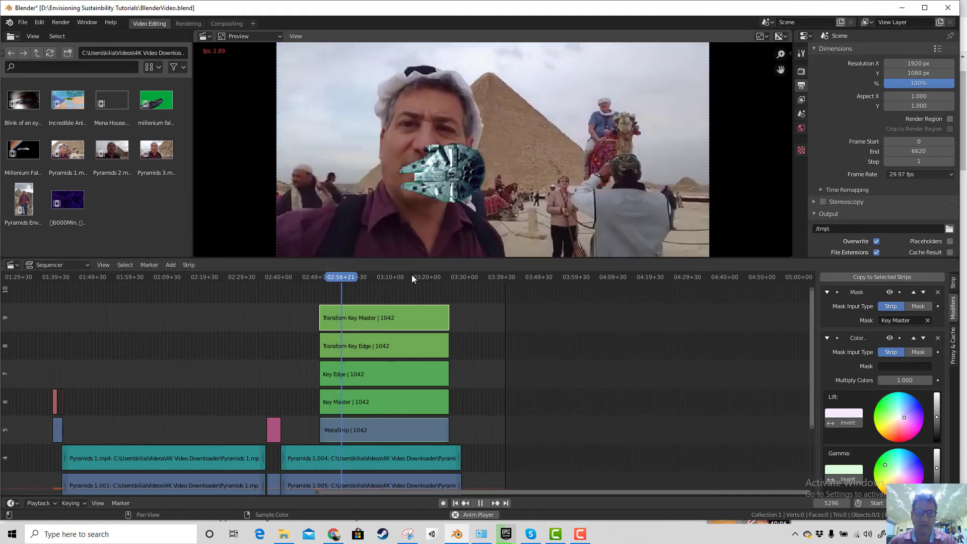
key("space")
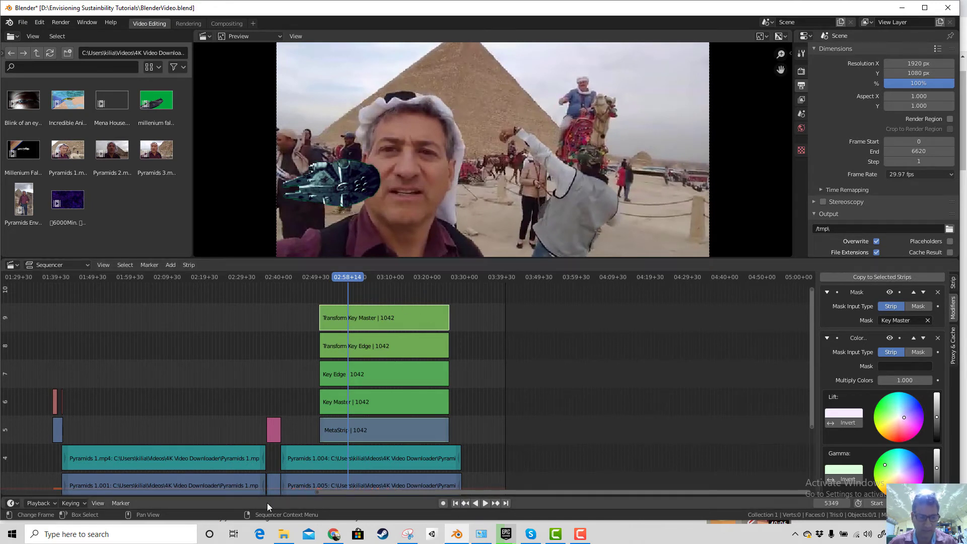
Choose AV-sync as the playback sync mode and play back the composite, jumping back to an earlier spaceship shot.
left_click(92, 503)
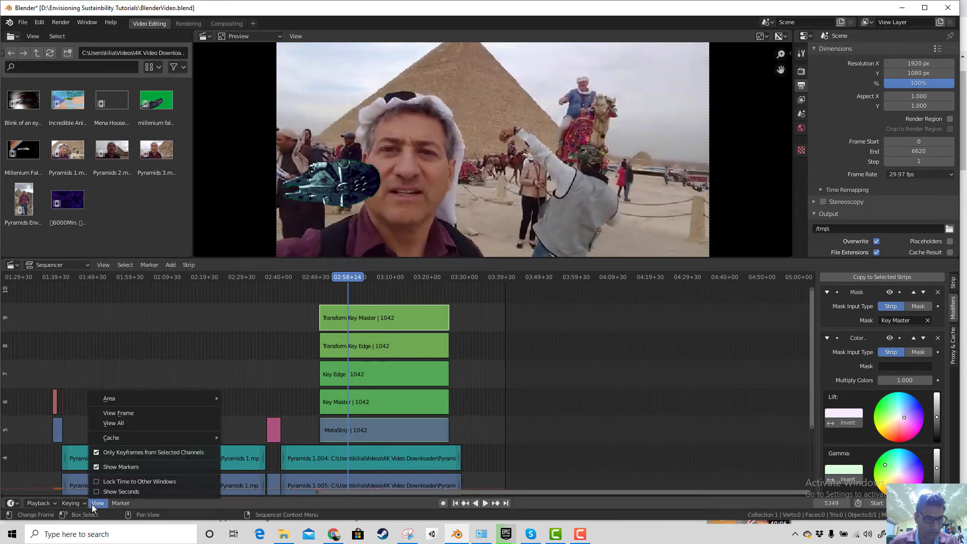
mouse_move(62, 506)
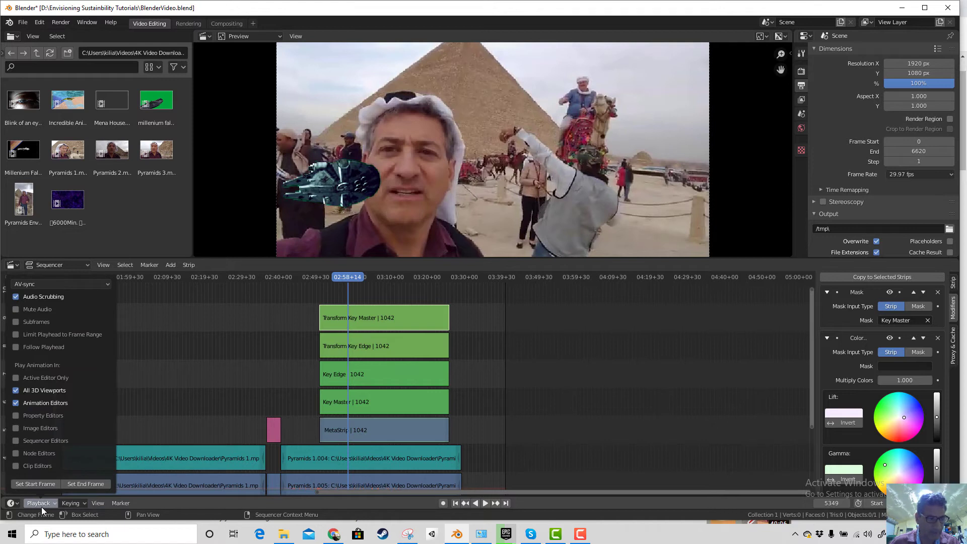
left_click(87, 284)
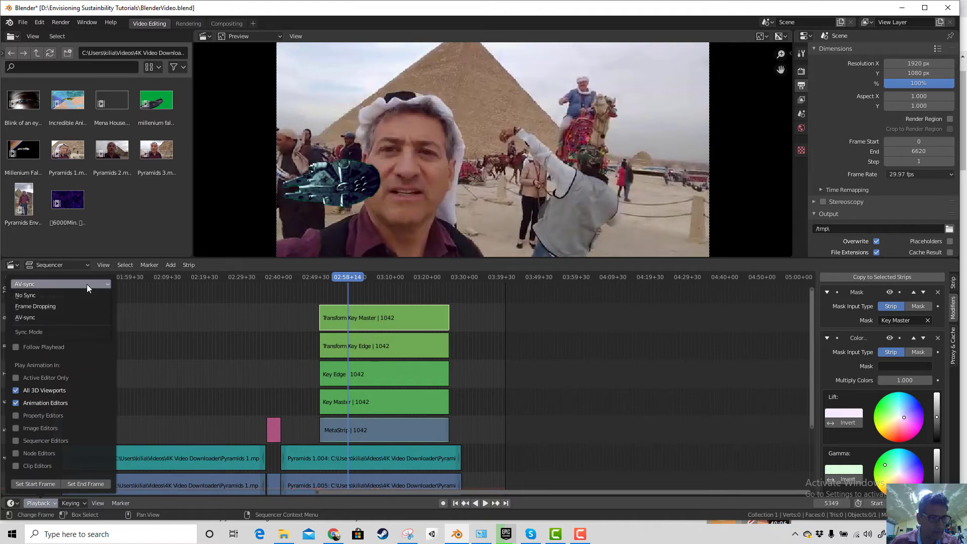
left_click(63, 319)
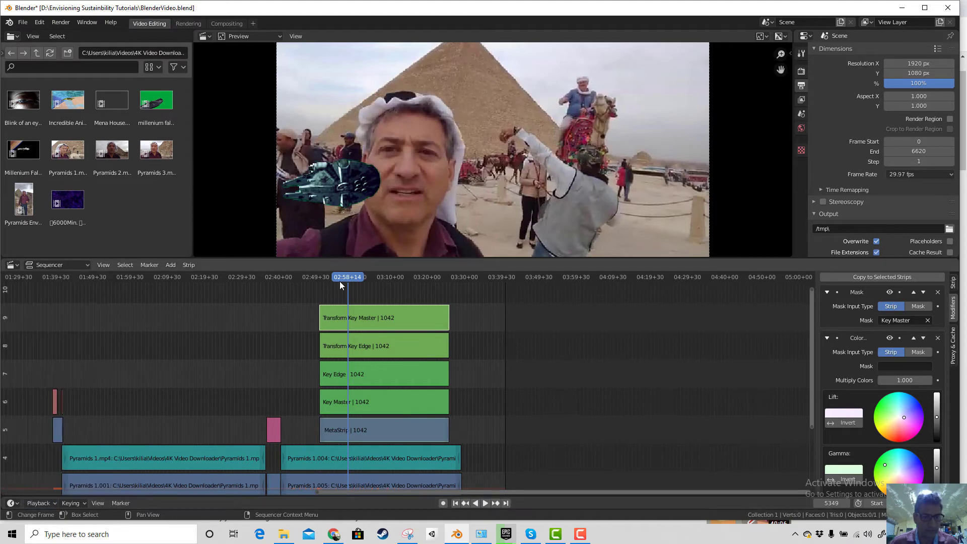
key("space")
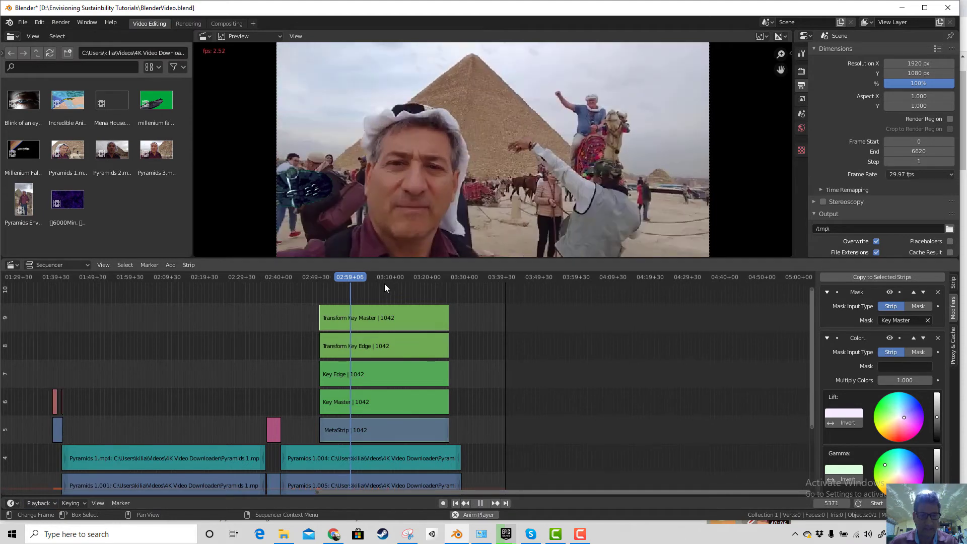
left_click(336, 280)
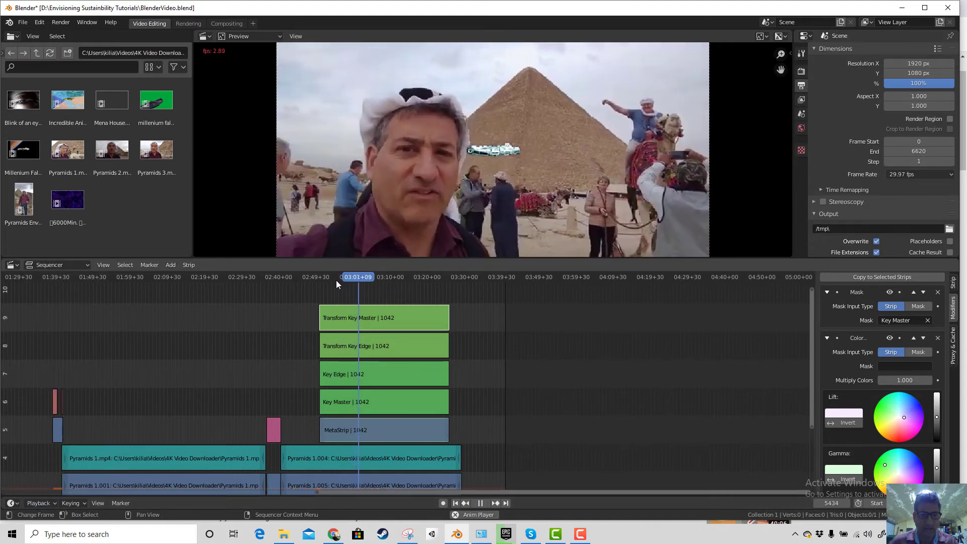
key("space")
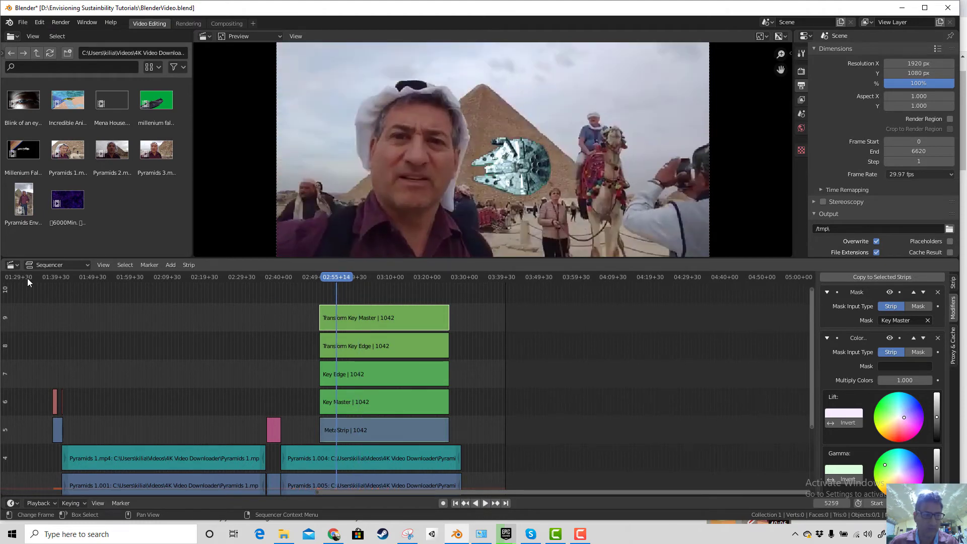
Try the No Sync playback mode and play back the composite, skipping ahead to about 03:05.
left_click(43, 506)
left_click(58, 283)
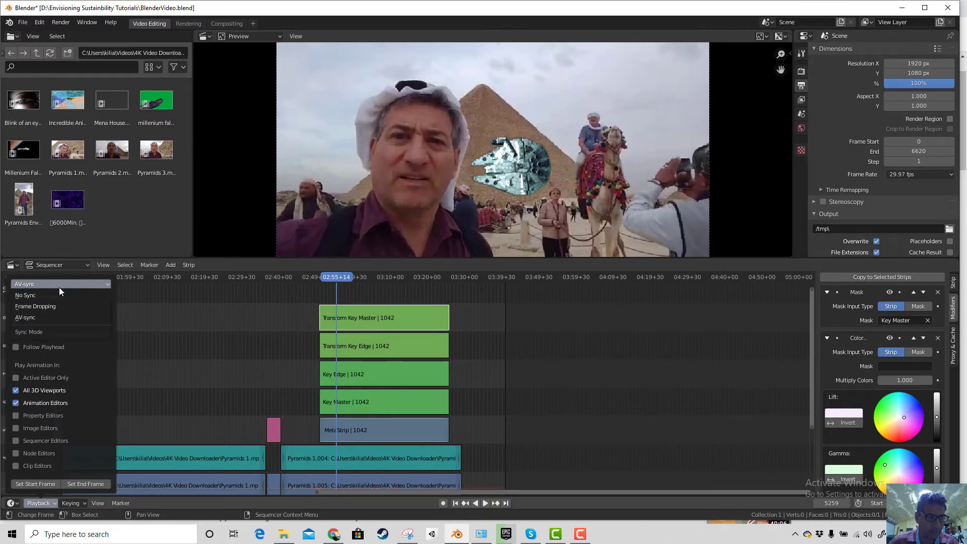
left_click(56, 294)
key("space")
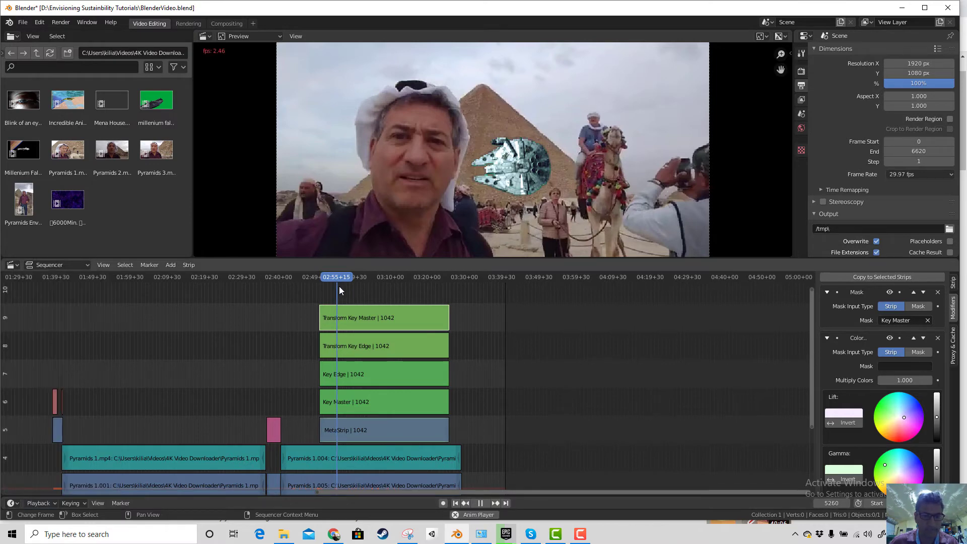
left_click(374, 279)
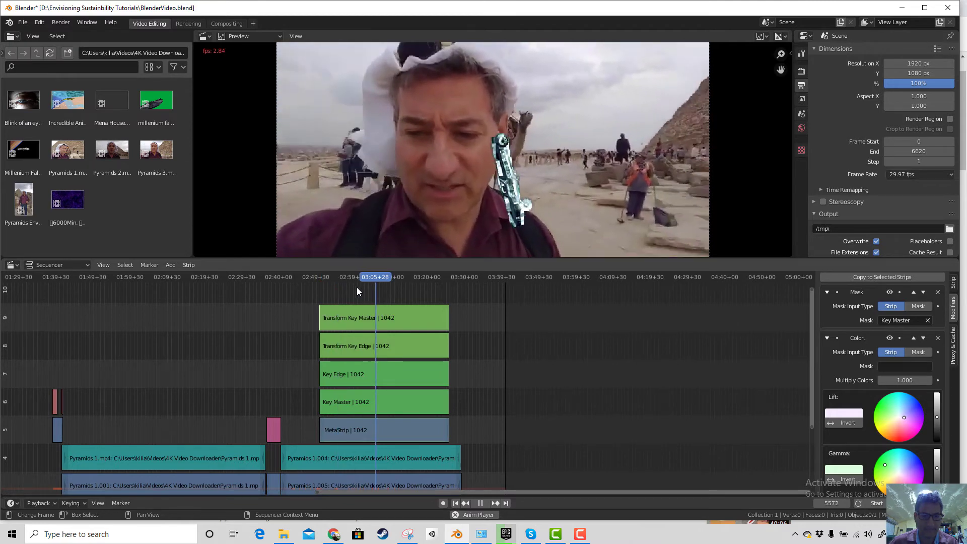
key("space")
Set the playback sync mode back to AV-sync and scrub through the later spaceship shots, stopping at about 03:15.
left_click(42, 499)
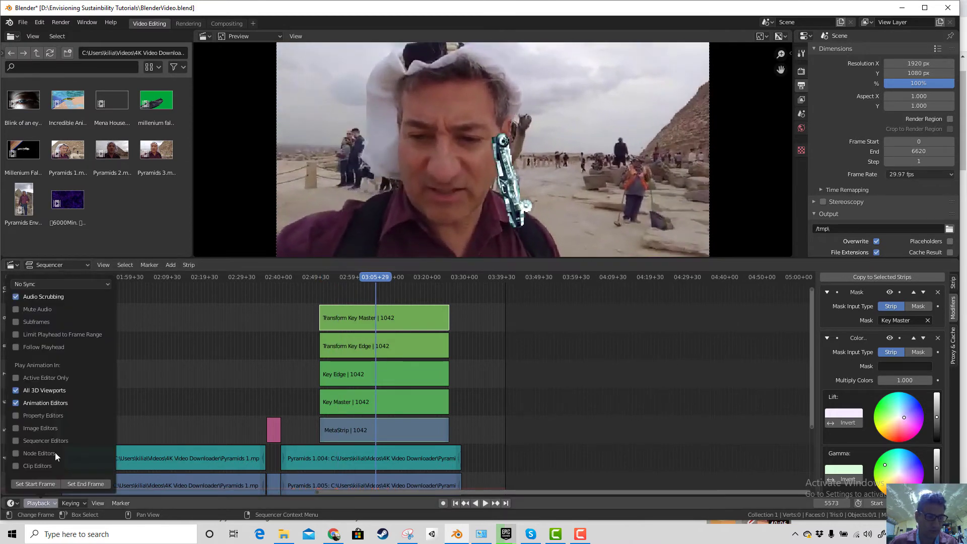
left_click(53, 285)
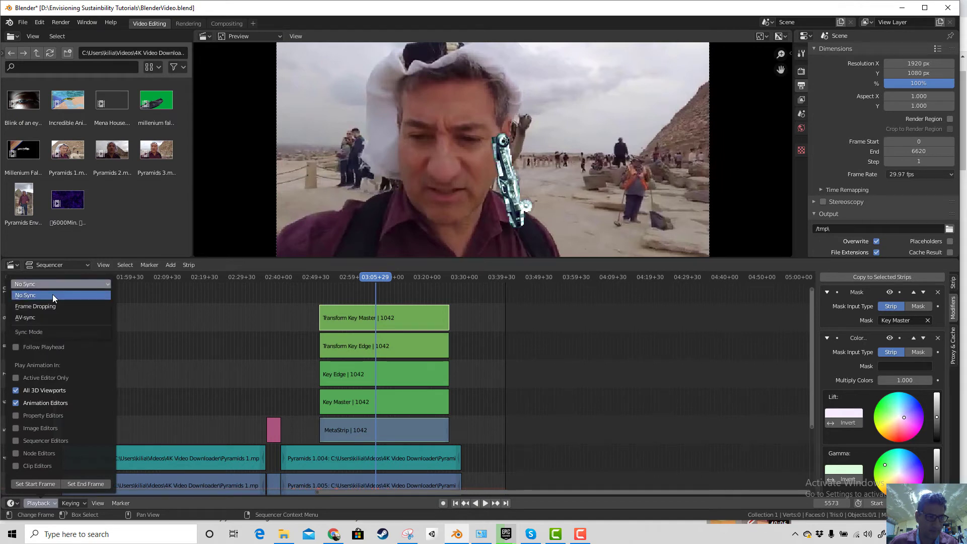
left_click(53, 317)
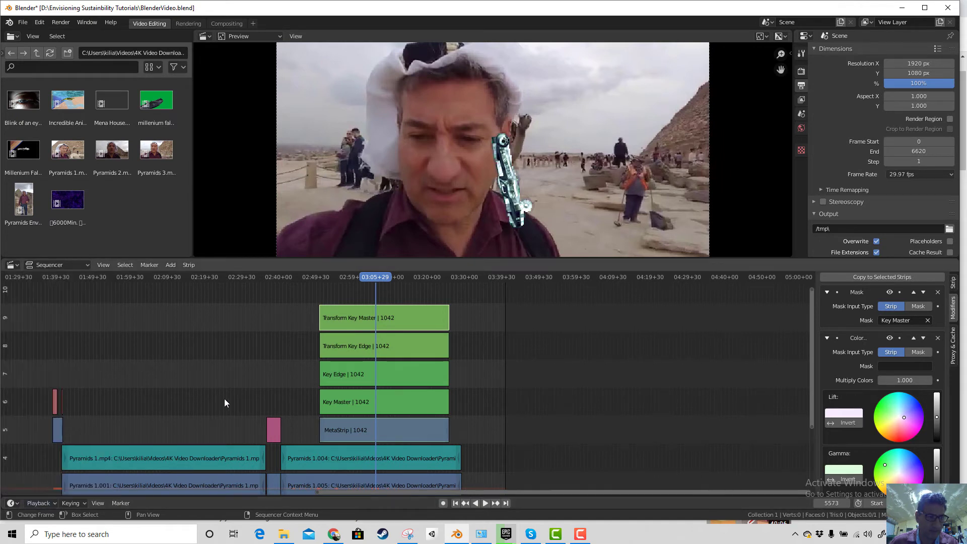
key("space")
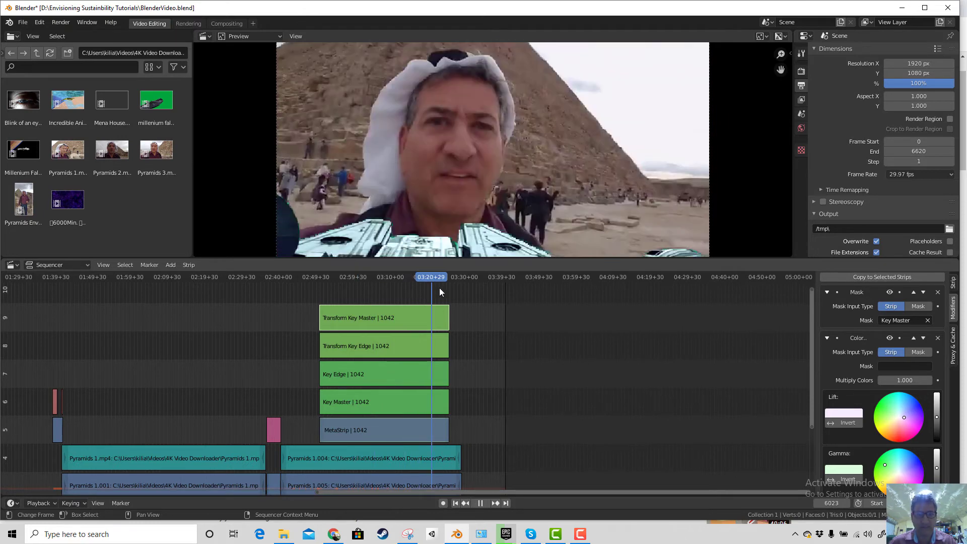
left_click_drag(427, 292, 410, 292)
key("Escape")
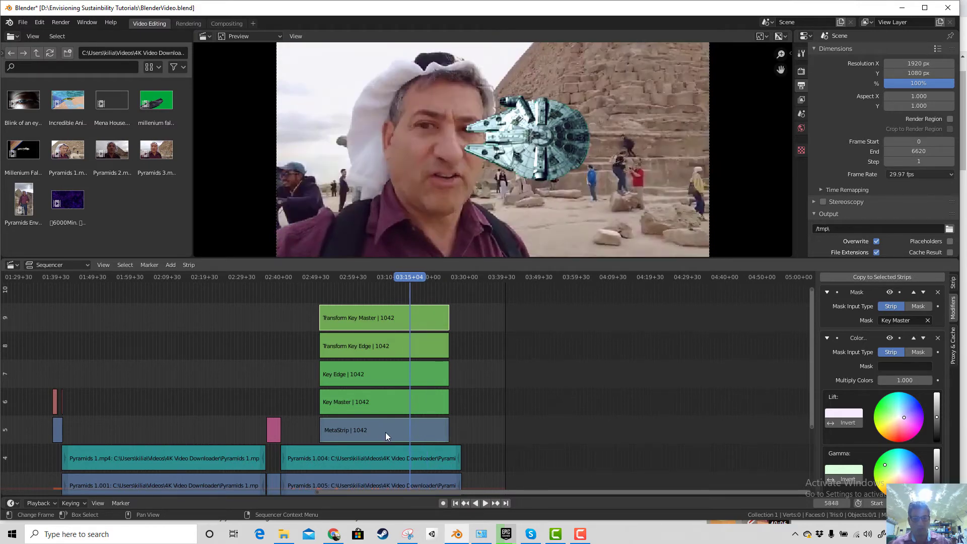
Move the MetaStrip together with its stacked key and transform strips slightly earlier in the timeline.
left_click(386, 433)
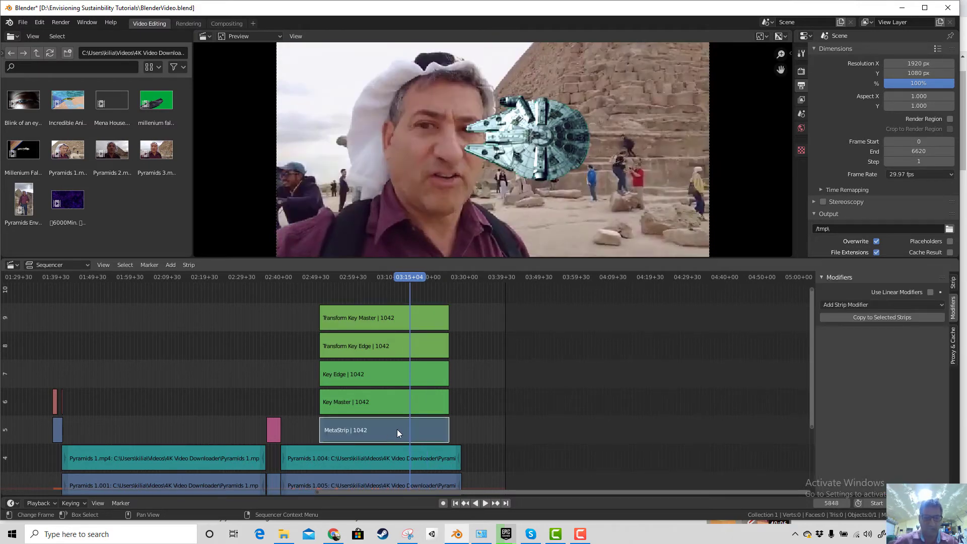
key("g")
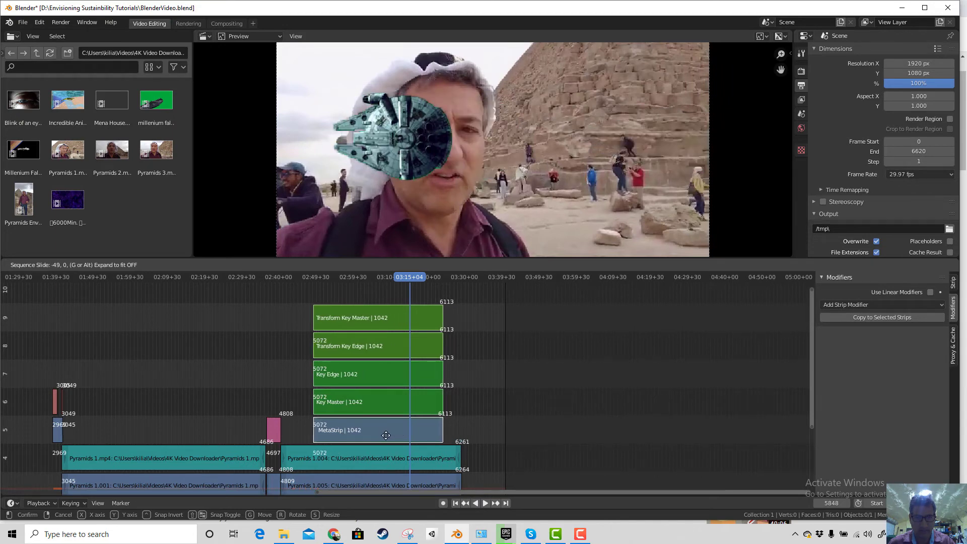
left_click(411, 425)
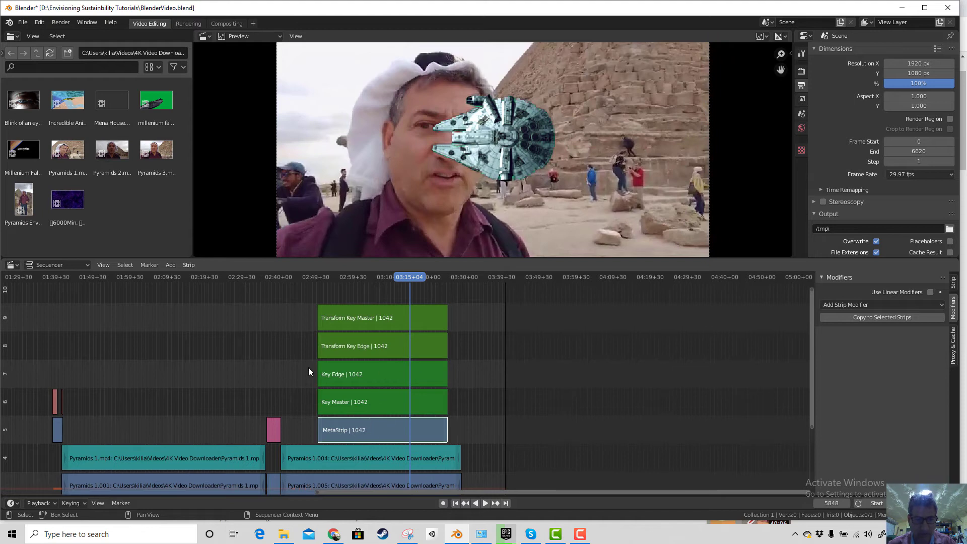
Try to add a Transform effect strip while the MetaStrip and all its stacked effect strips are selected.
left_click(170, 265)
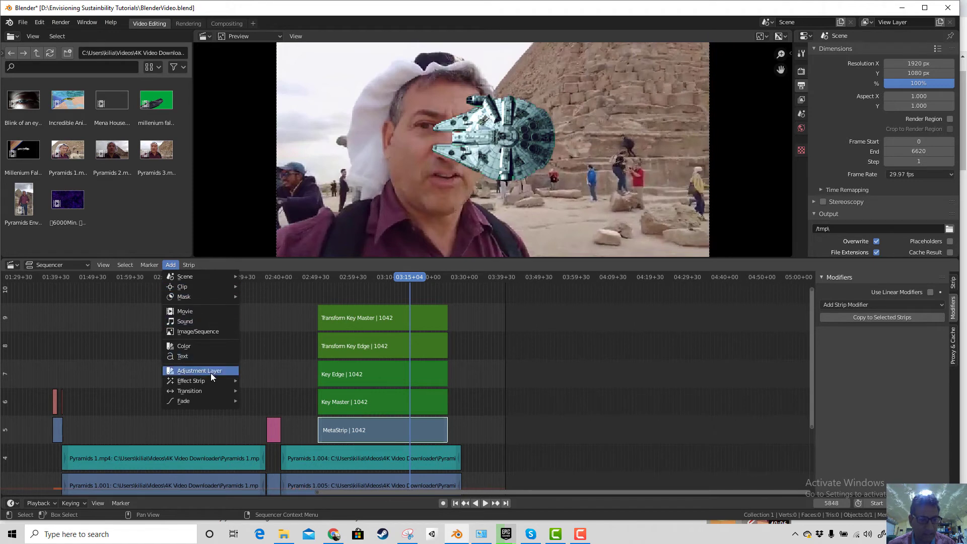
mouse_move(211, 381)
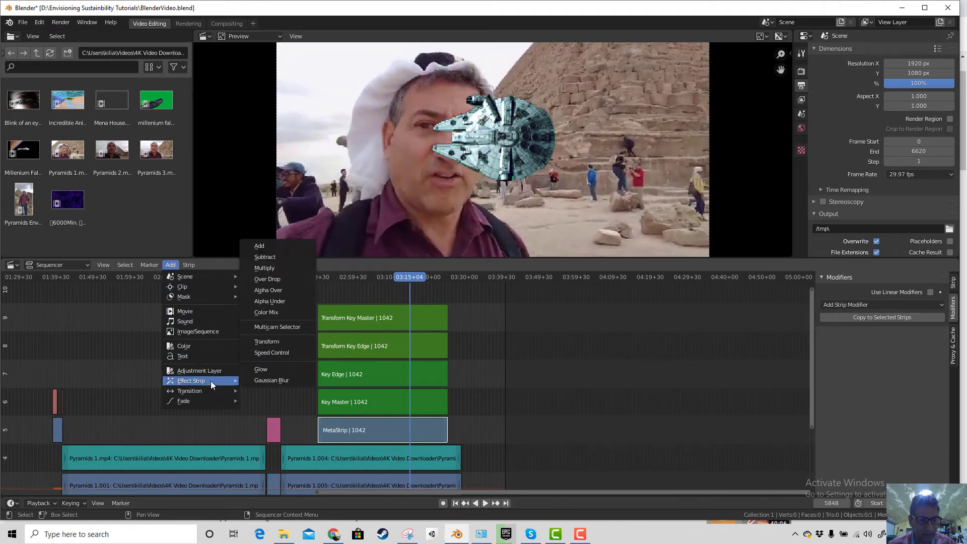
left_click(275, 342)
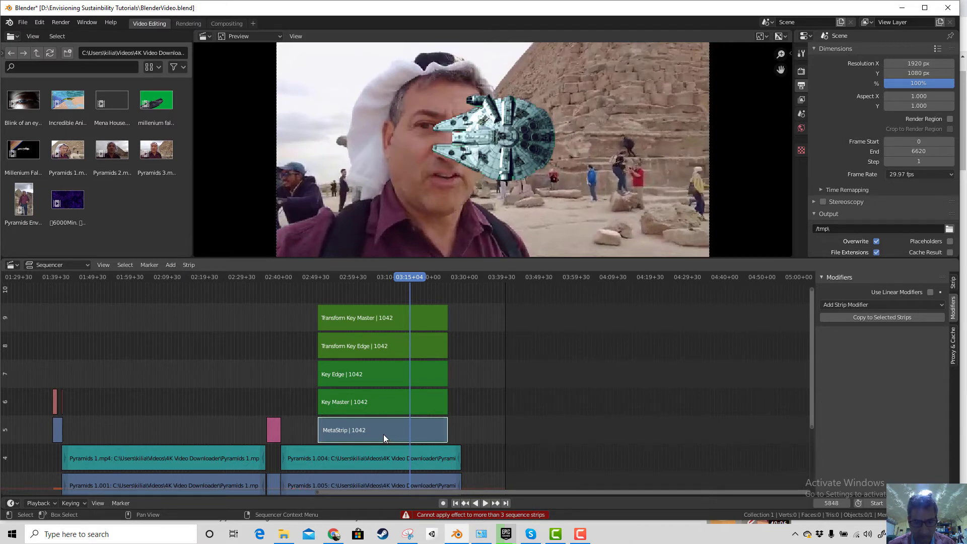
Select only the MetaStrip and add a Transform effect strip for it on channel 10.
left_click(402, 432)
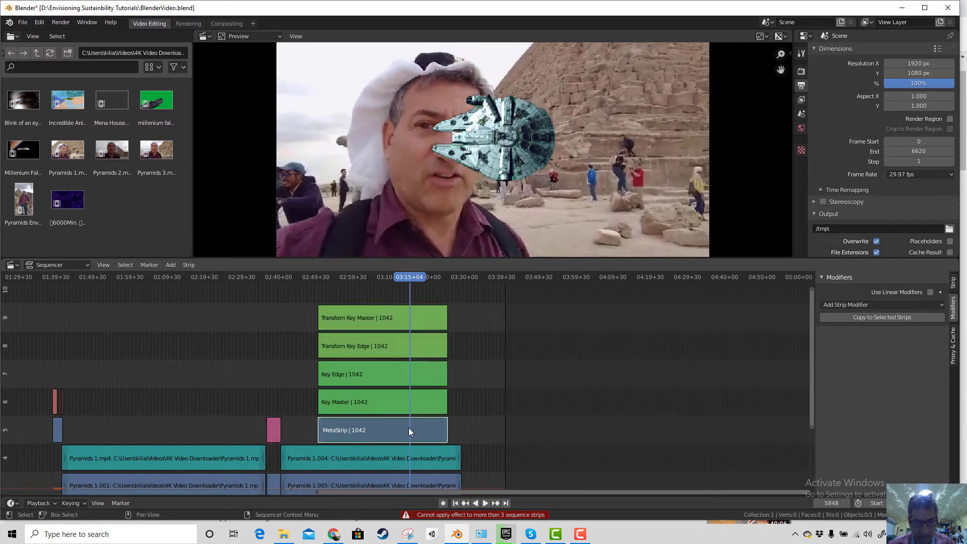
left_click(169, 264)
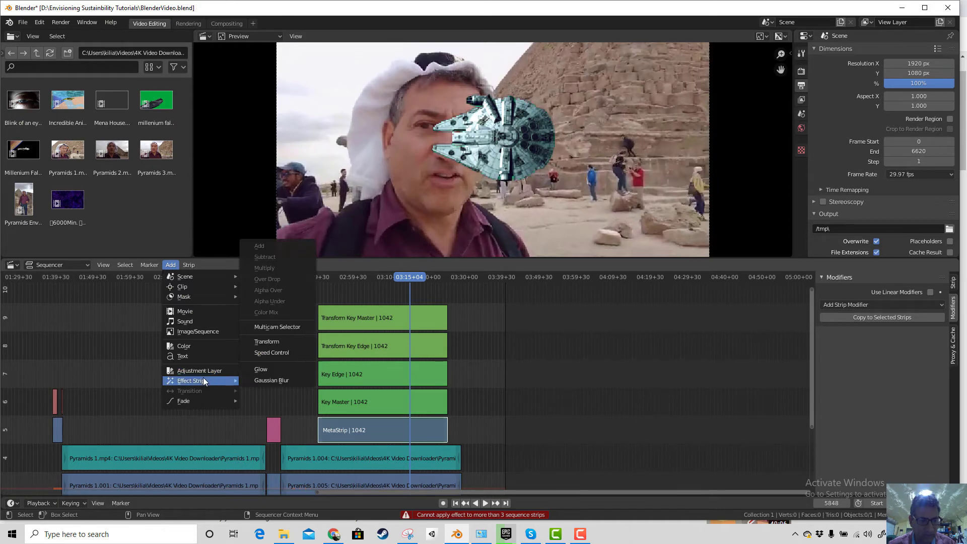
mouse_move(204, 379)
left_click(280, 342)
scroll(469, 324, "up", 2)
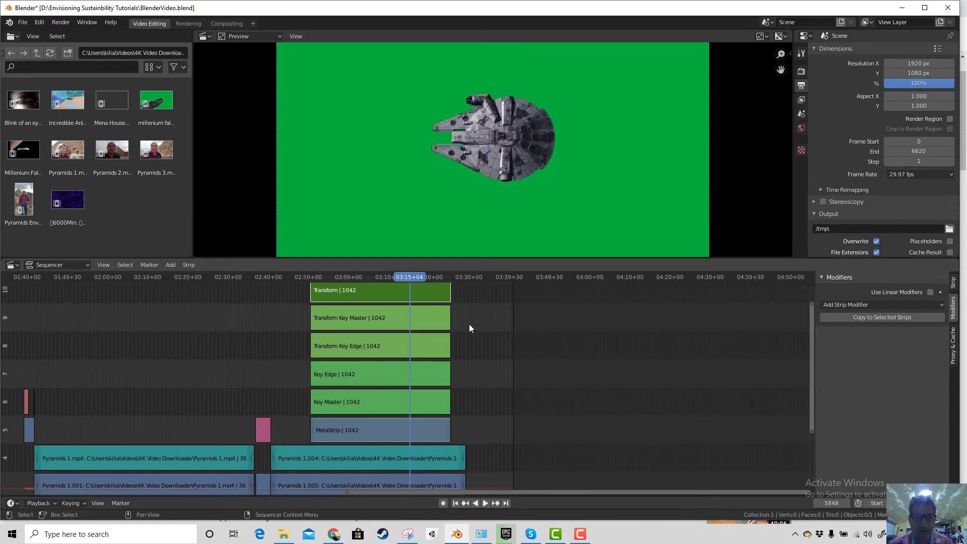
scroll(463, 324, "down", 3)
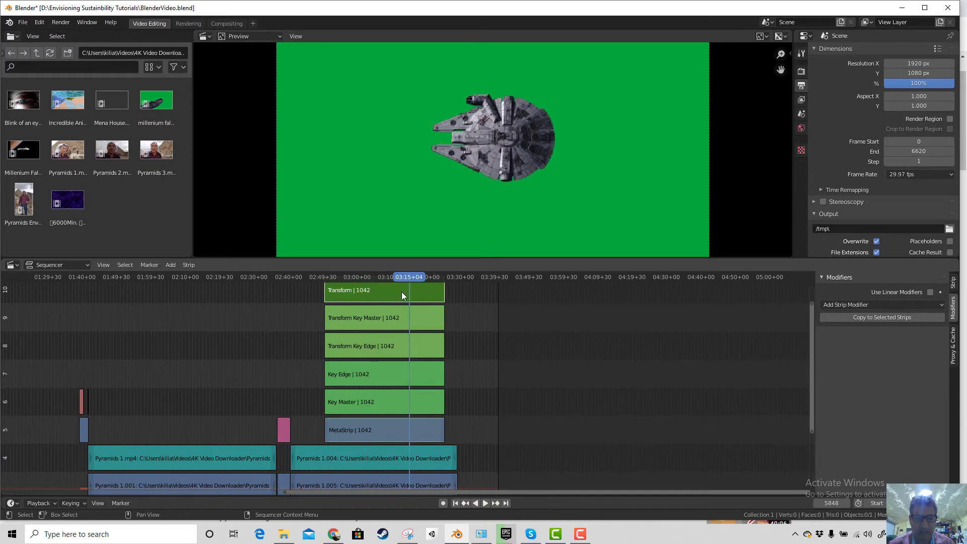
Set the blend mode of the new Transform strip on channel 10 to Alpha Over.
left_click(915, 304)
key("Escape")
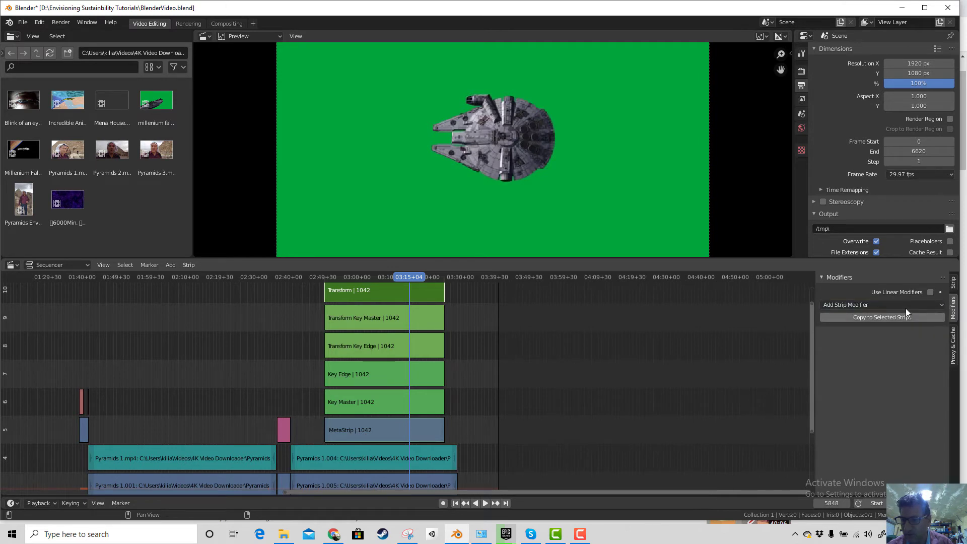
left_click(951, 286)
scroll(914, 361, "down", 3)
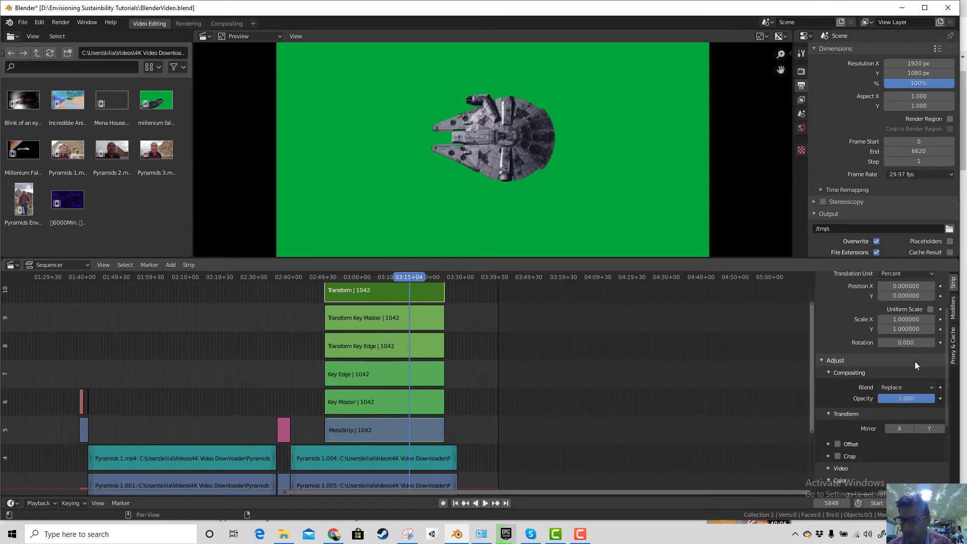
left_click(899, 390)
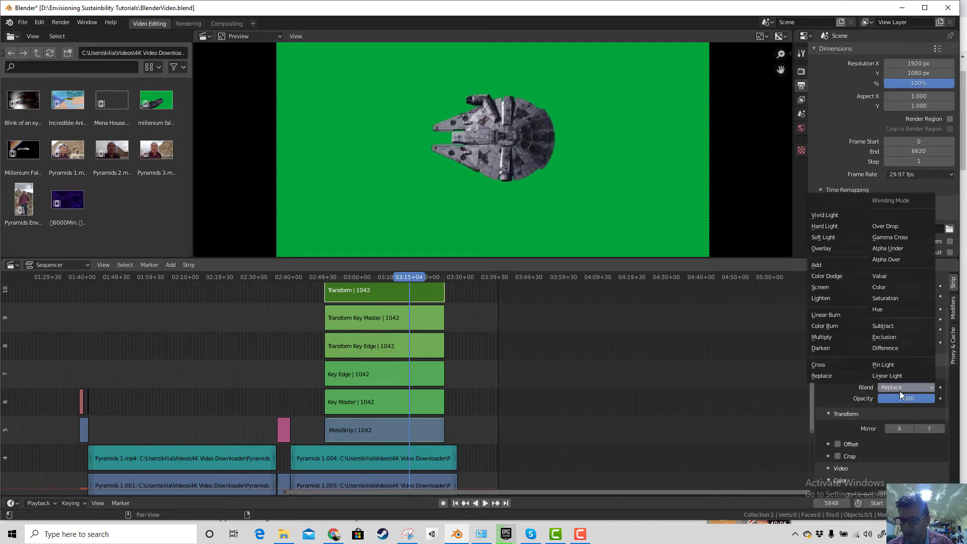
left_click(889, 259)
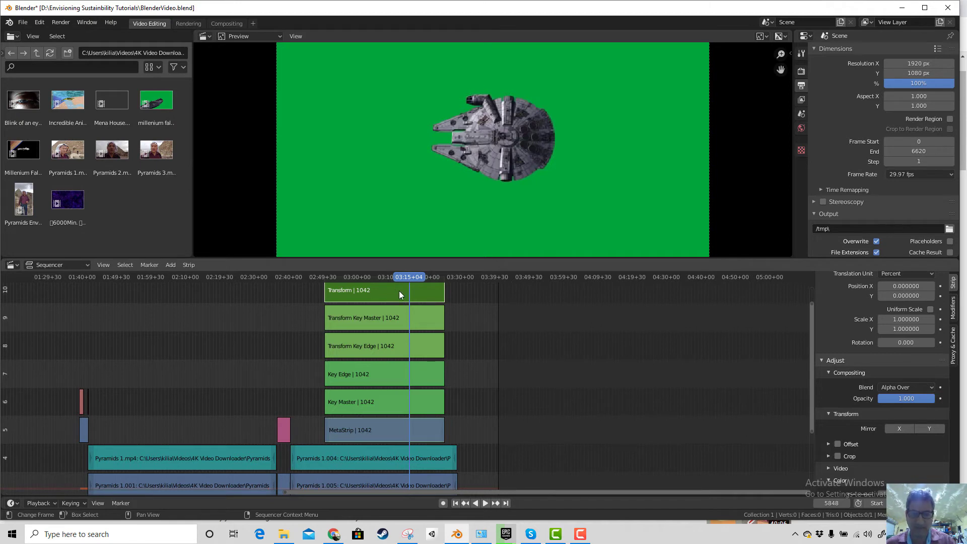
Add a Color Balance modifier to the channel 10 Transform strip, with Key Master as its mask strip.
left_click(953, 316)
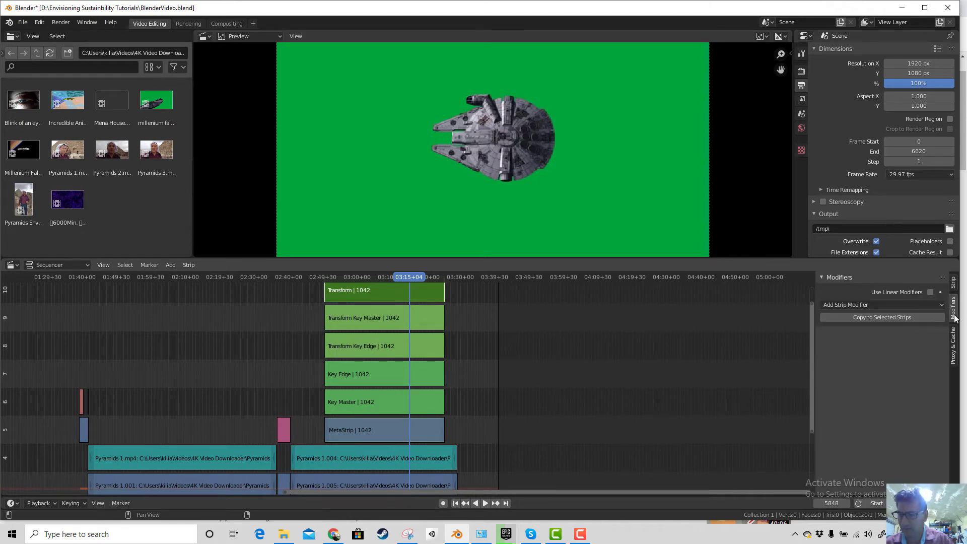
left_click(859, 304)
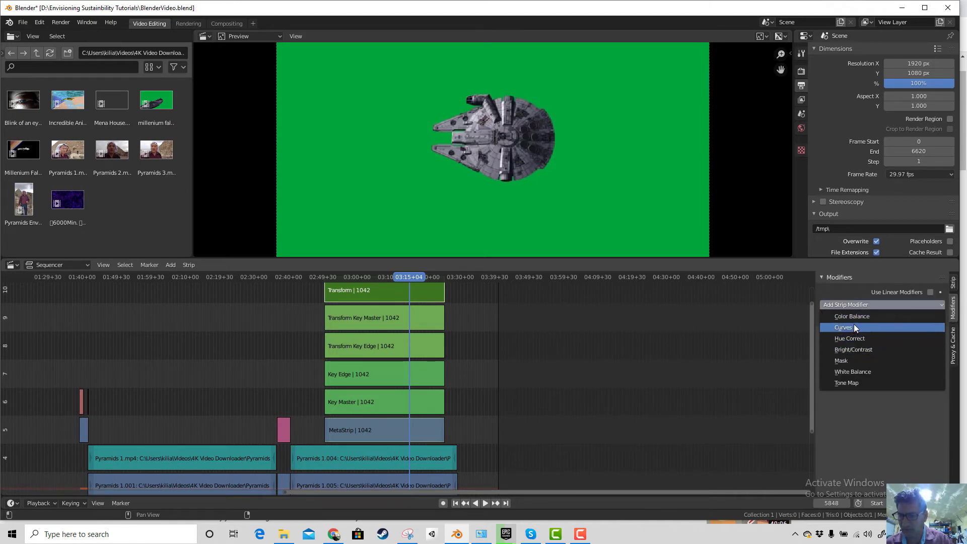
left_click(854, 316)
scroll(905, 354, "down", 3)
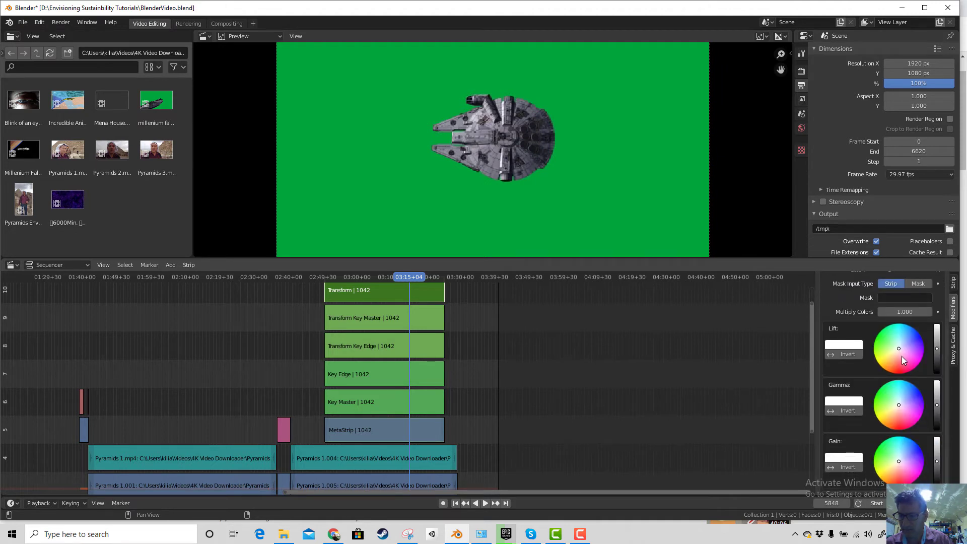
scroll(901, 355, "up", 3)
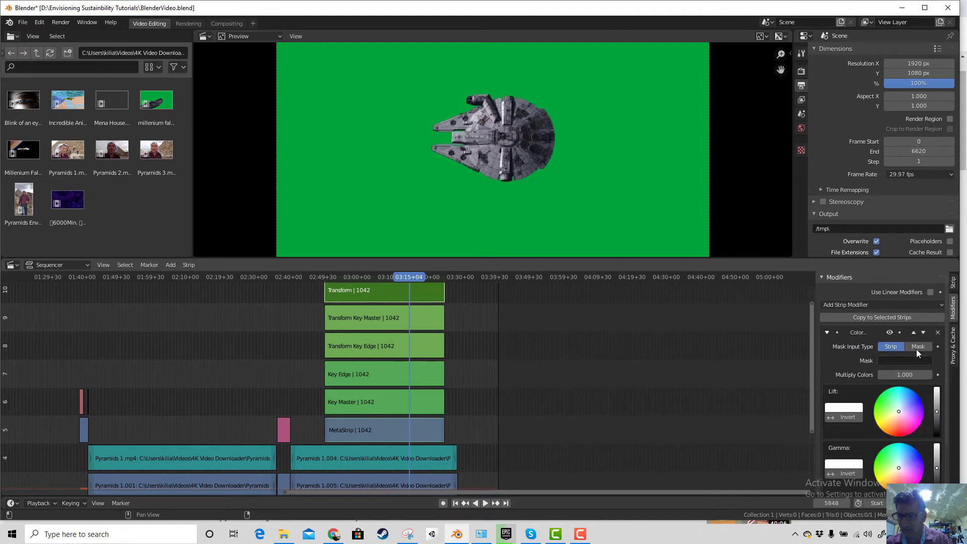
left_click(902, 360)
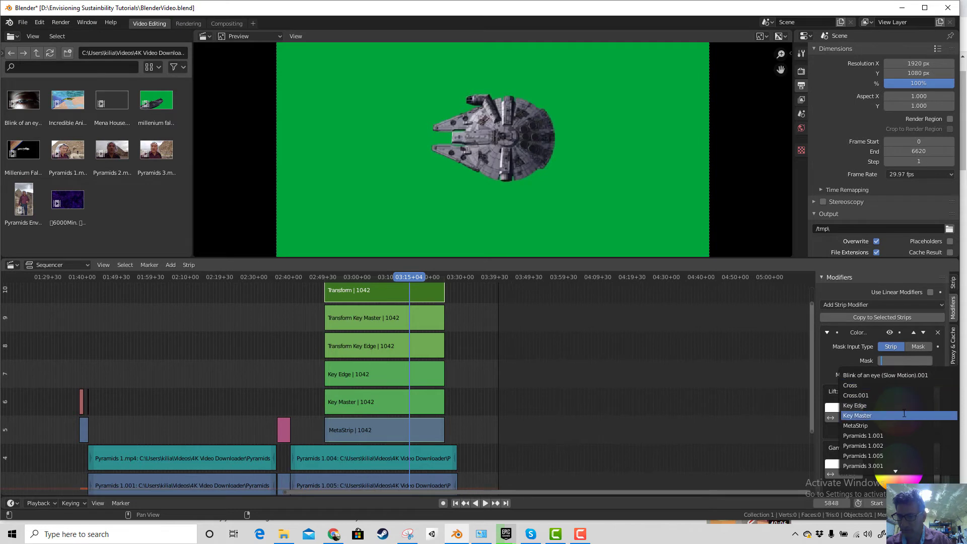
left_click(863, 416)
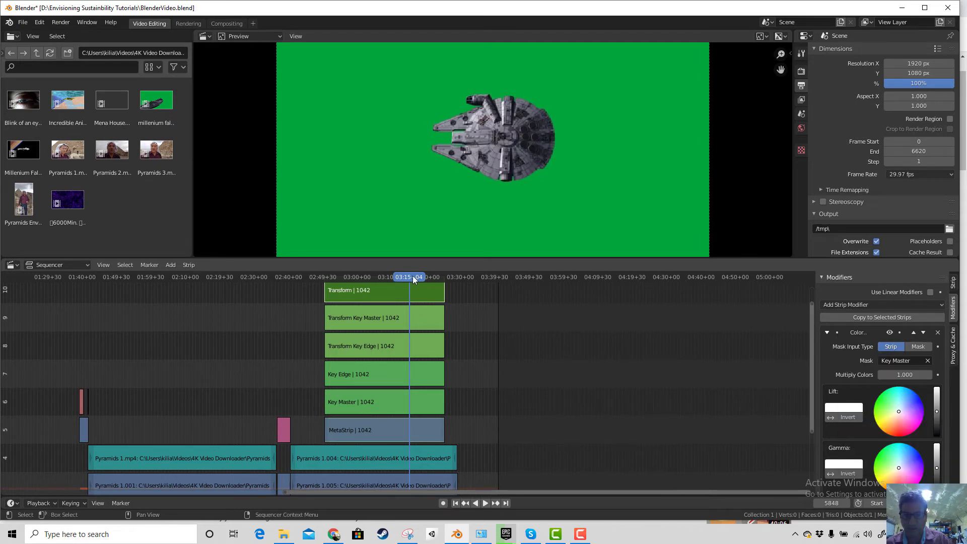
Remove the Color Balance modifier from the channel 10 Transform strip and delete that strip.
mouse_move(405, 278)
left_mouse_down()
mouse_move(428, 280)
mouse_move(406, 280)
left_mouse_up()
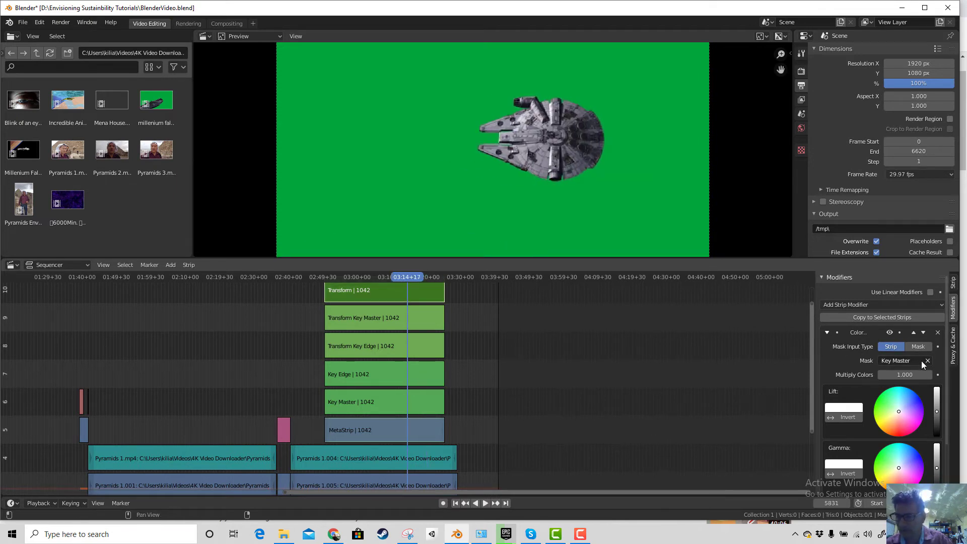
left_click(936, 333)
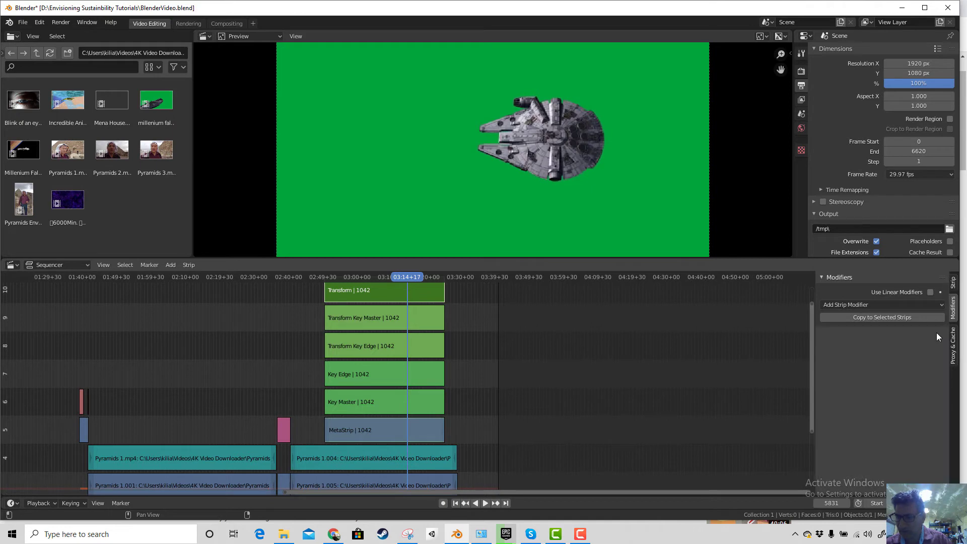
right_click(339, 291)
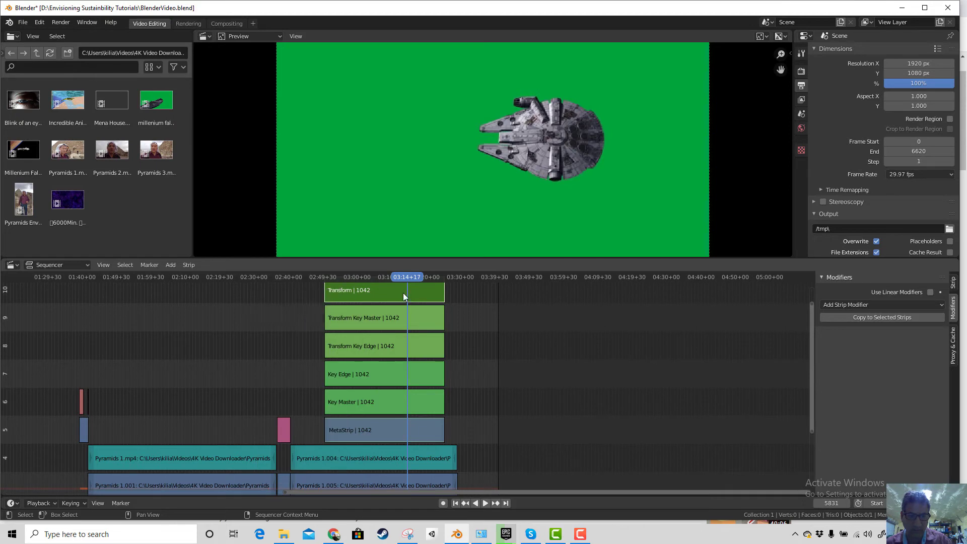
right_click(419, 296)
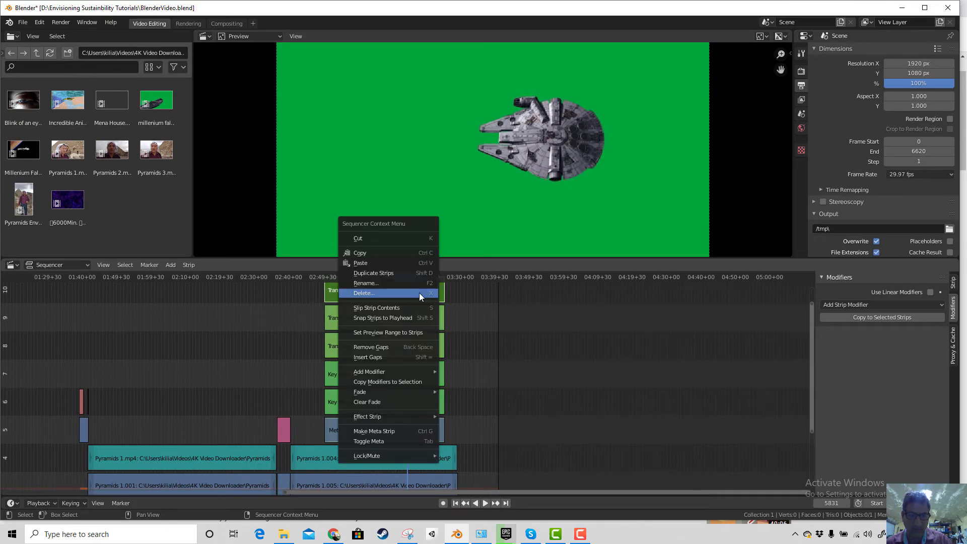
key("Escape")
right_click(393, 295)
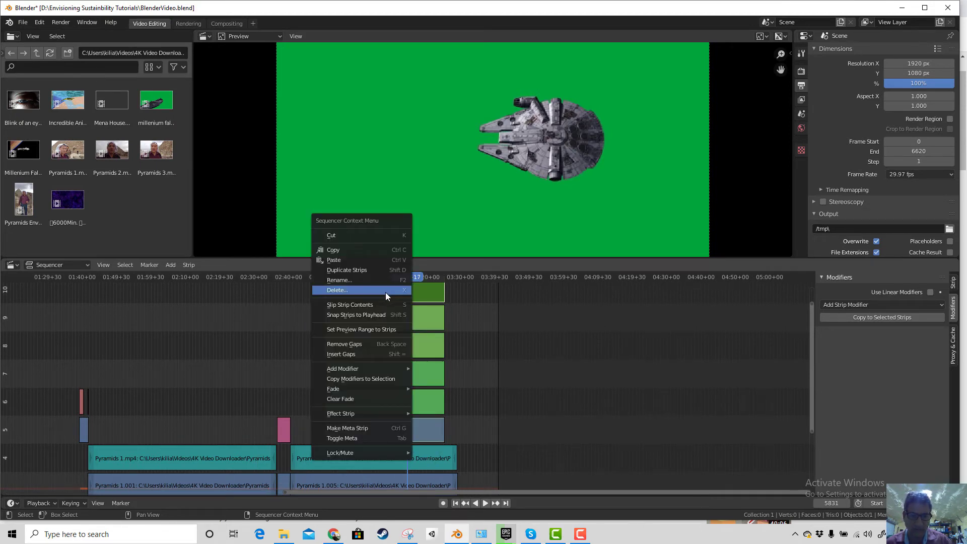
left_click(385, 291)
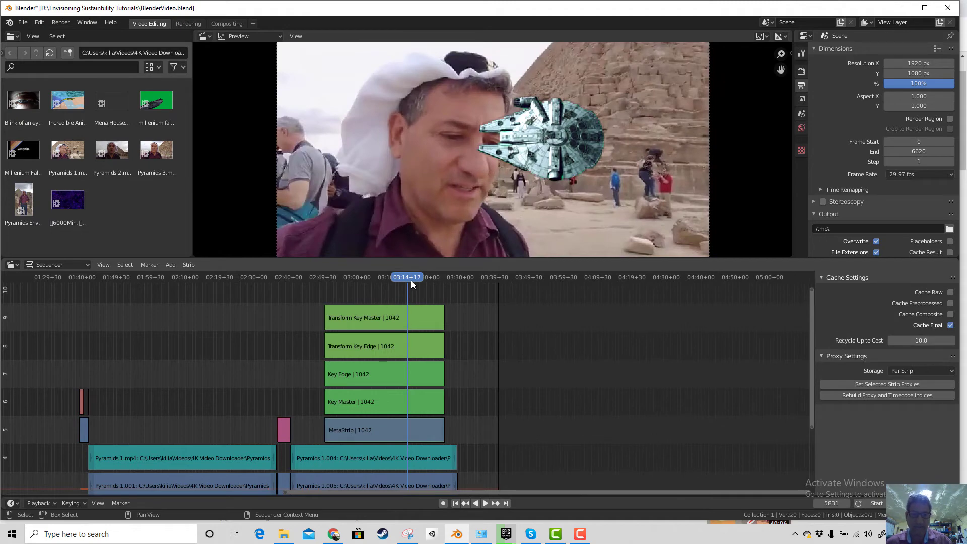
Offset the Transform Key Master strip to position X 2.97 and Y 3.18, and scrub to about 03:03 to check the composite.
left_click(376, 278)
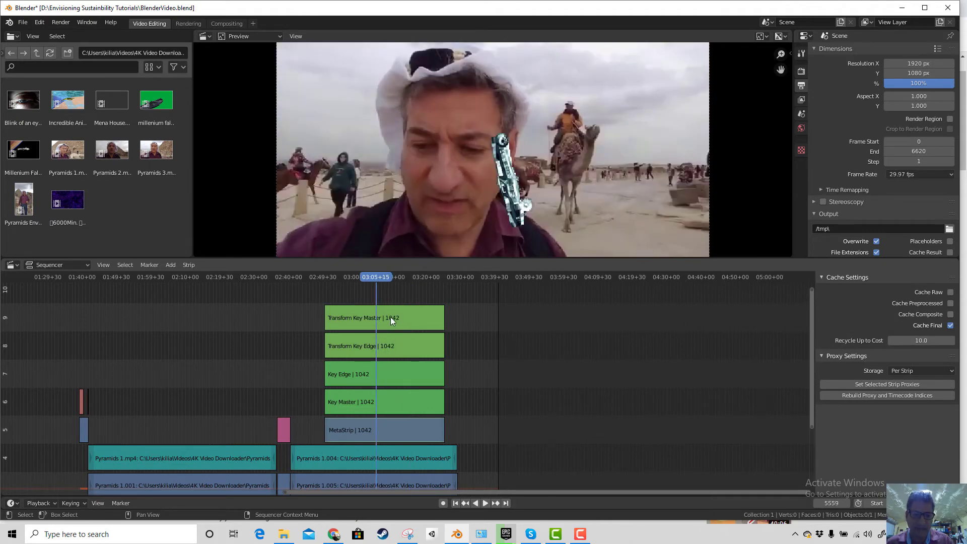
left_click(391, 316)
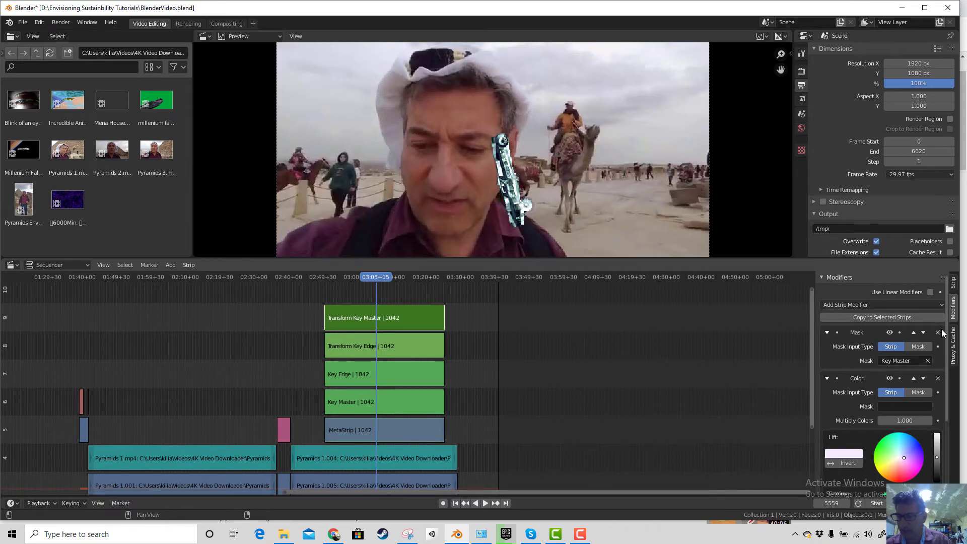
left_click(952, 283)
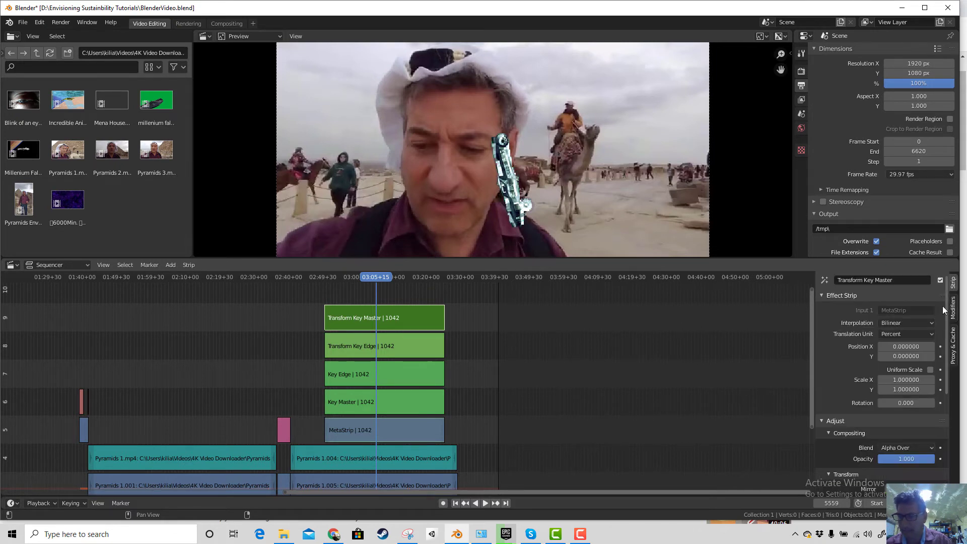
left_click_drag(900, 347, 918, 347)
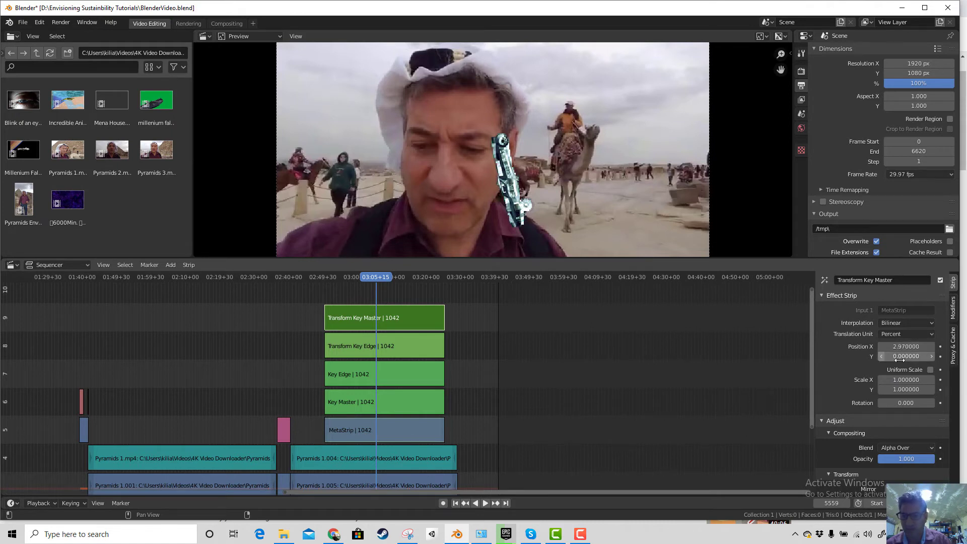
left_click_drag(905, 356, 931, 356)
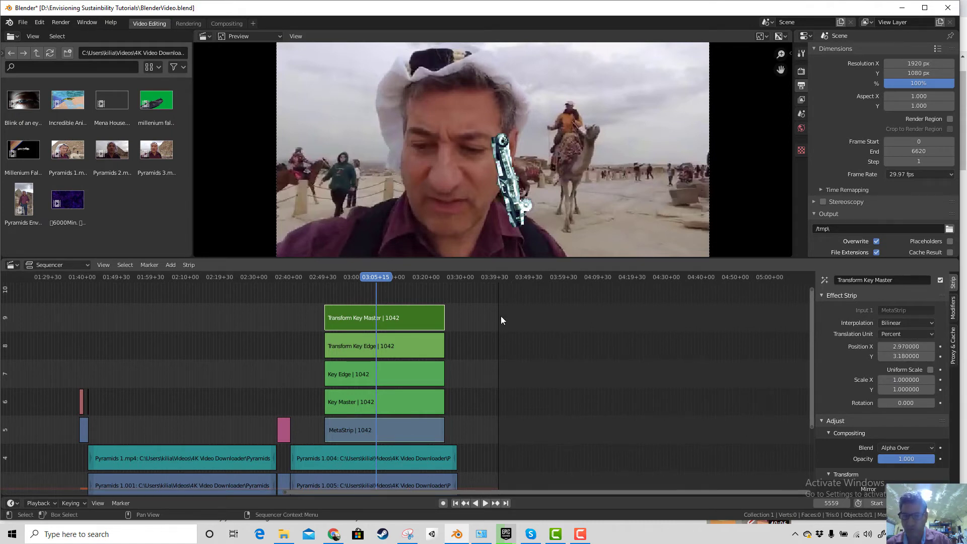
left_click_drag(376, 279, 367, 279)
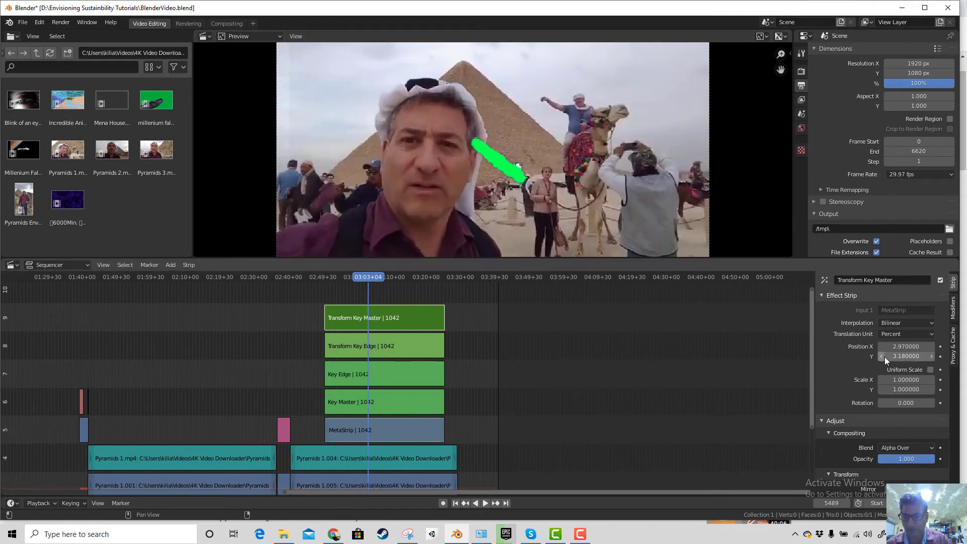
Reset the Transform Key Master strip's position to X 0 and Y 0.
left_click(916, 350)
type("0.48")
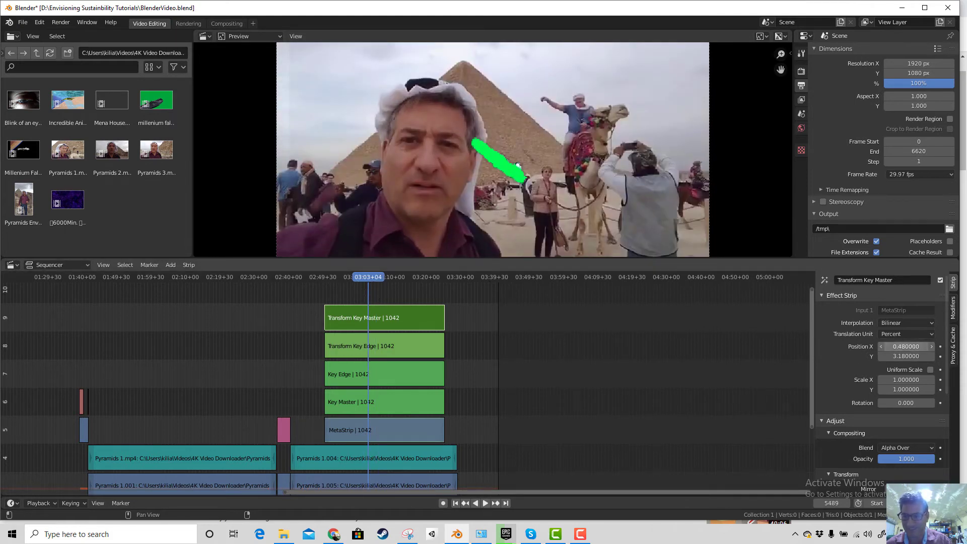
key("BackSpace")
key("BackSpace")
key("BackSpace")
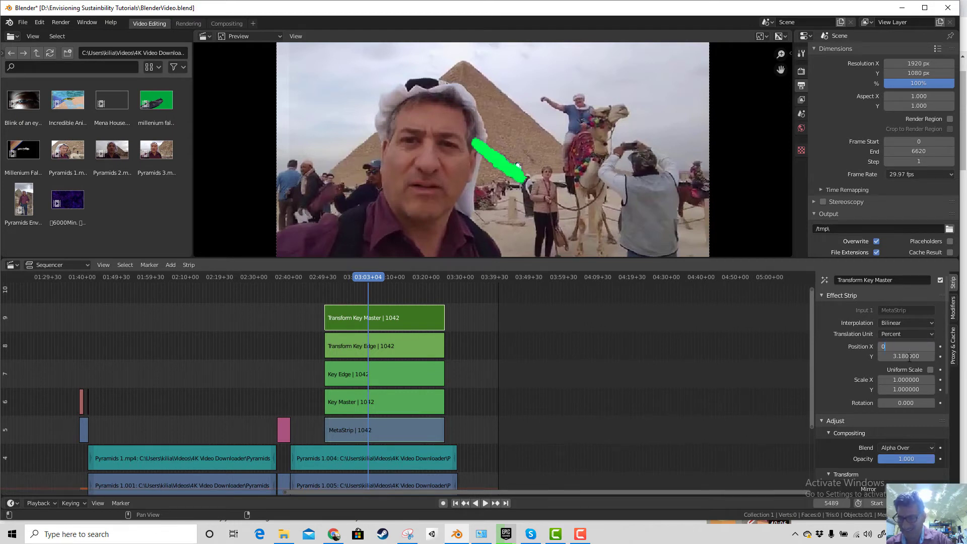
key("Return")
left_click(906, 357)
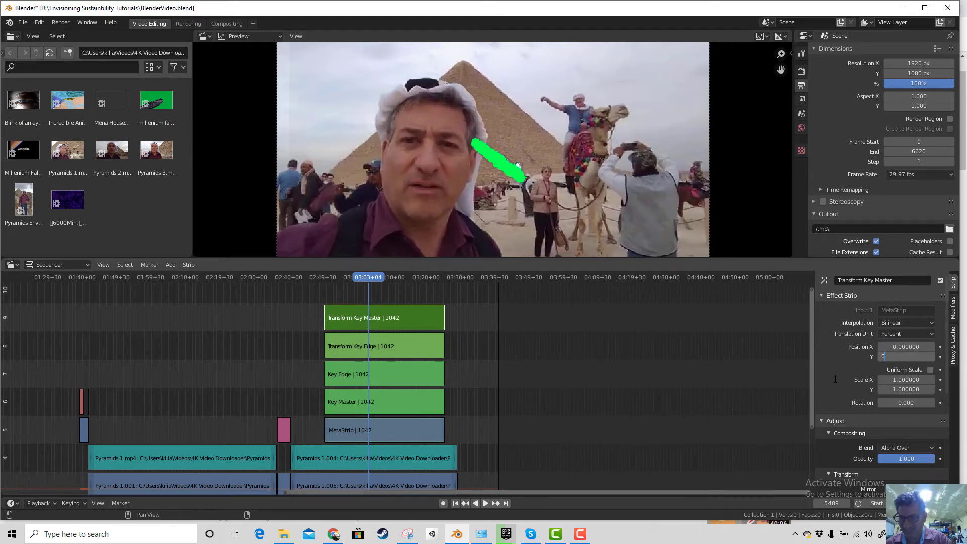
type("0")
key("Return")
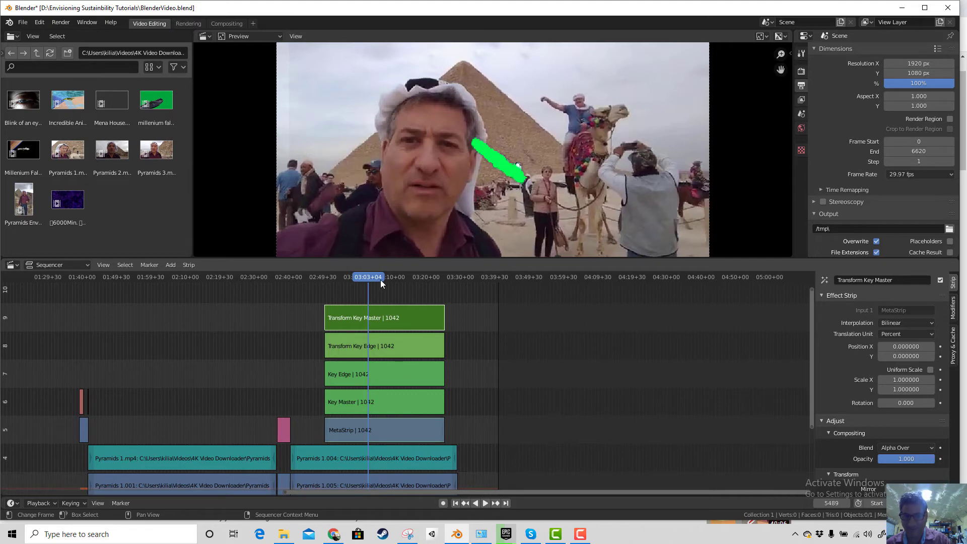
Play and scrub the composite between about 03:03 and 03:09, and open the MetaStrip on channel 5 for editing.
key("space")
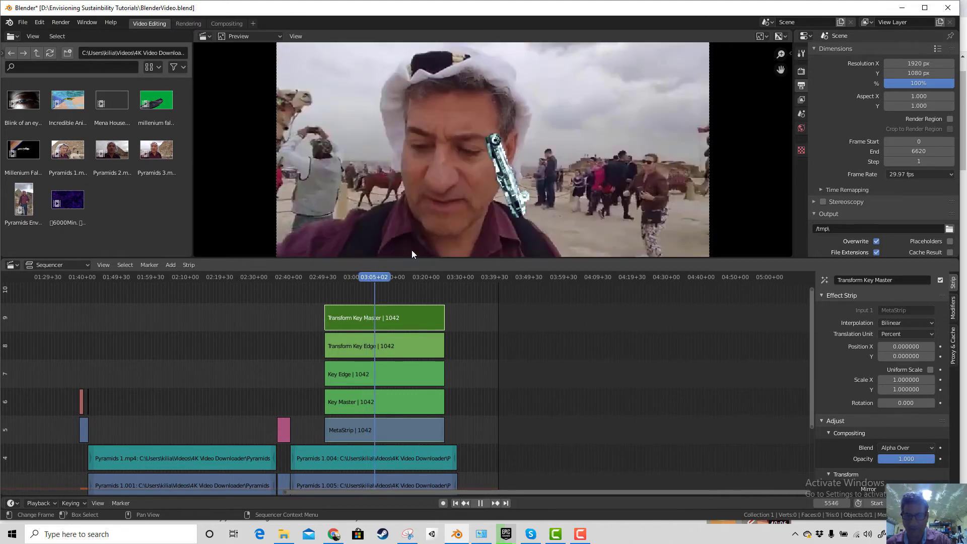
key("Escape")
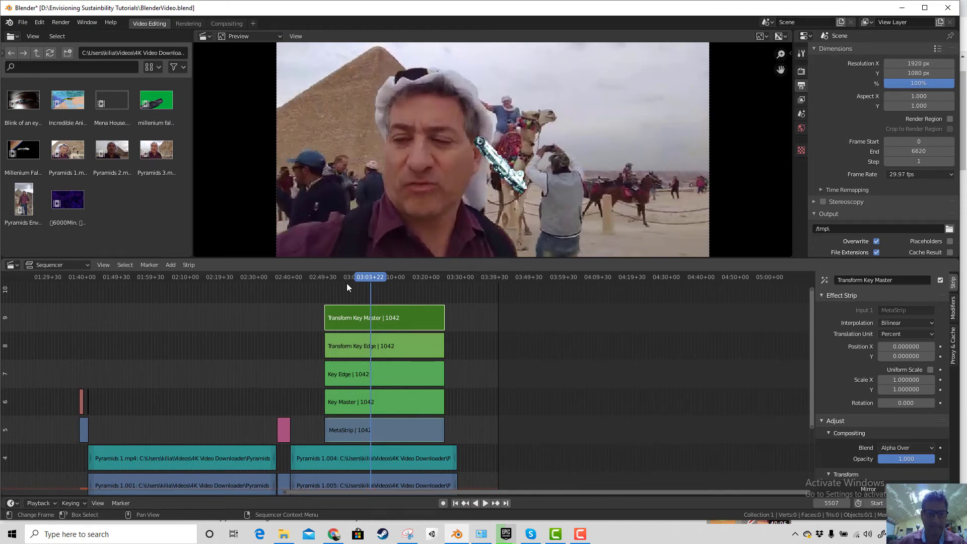
left_click_drag(346, 286, 366, 291)
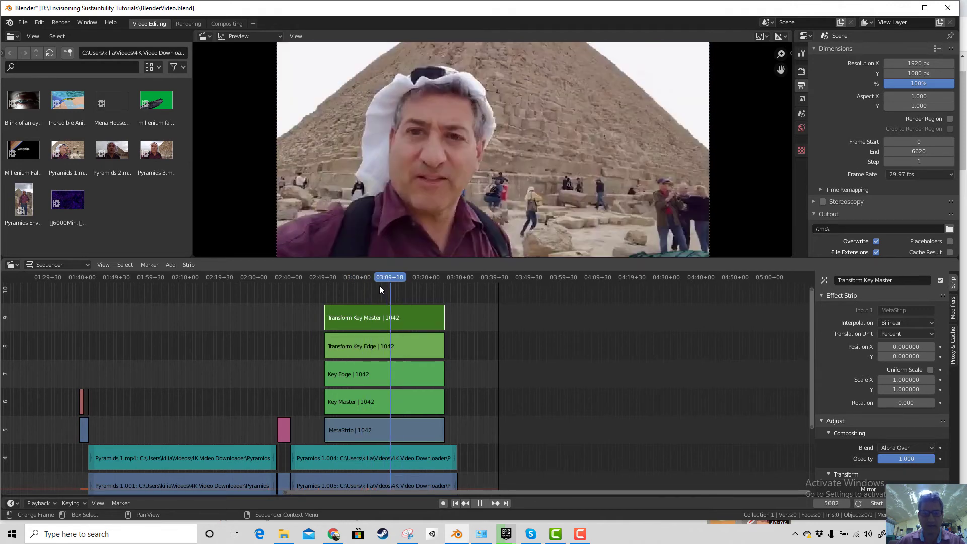
left_click(379, 285)
left_click(382, 429)
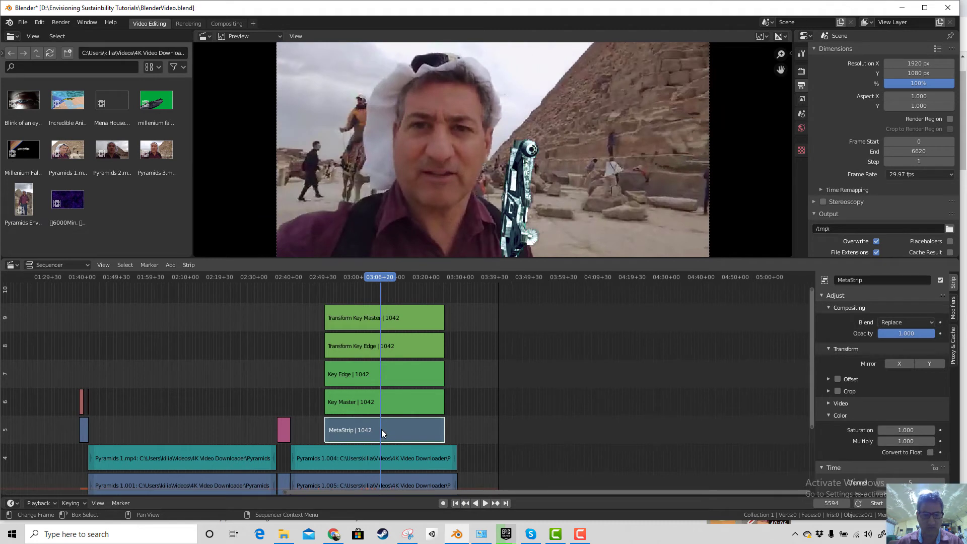
key("Tab")
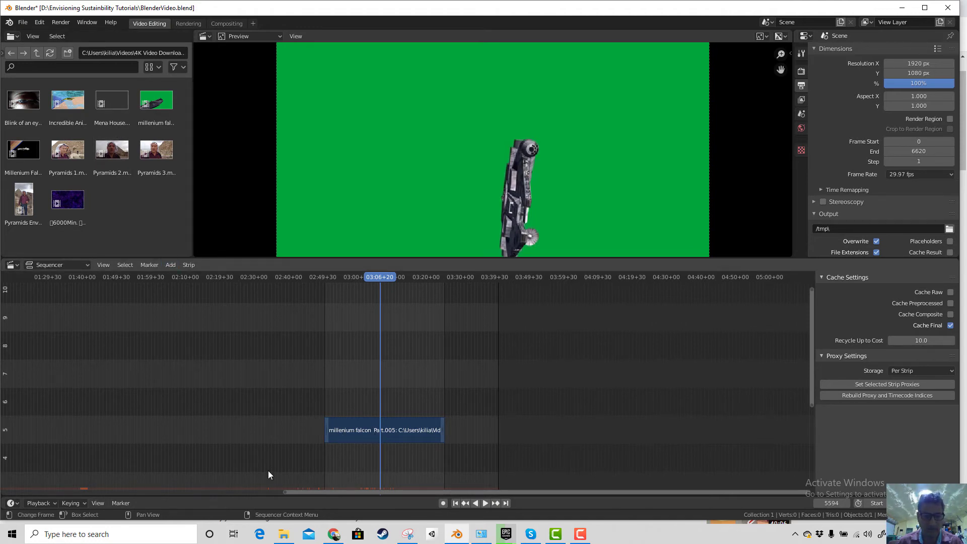
Switch to the YouTube page "green screen effects (free download)" in the browser and examine the T-Rex footage and the video's description.
left_click(578, 534)
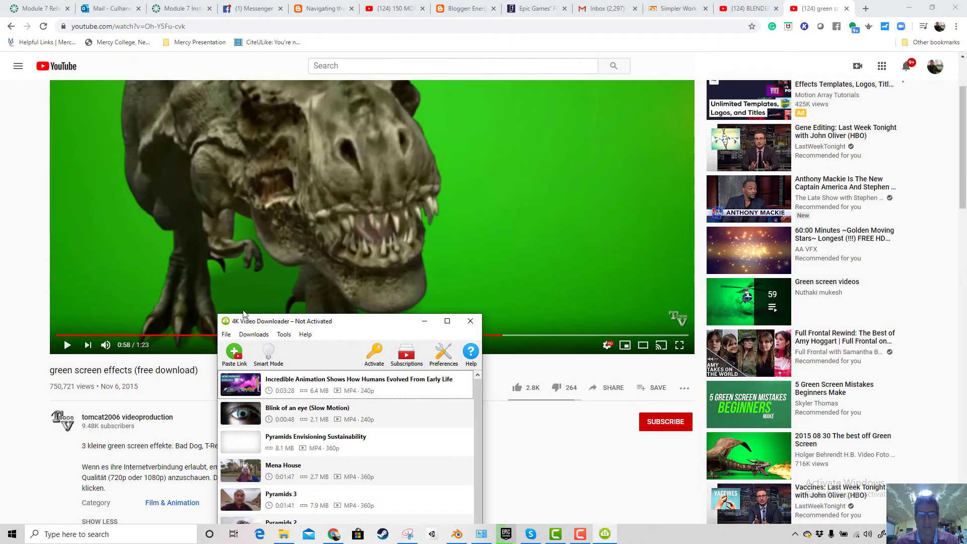
scroll(164, 196, "up", 2)
scroll(171, 223, "down", 1)
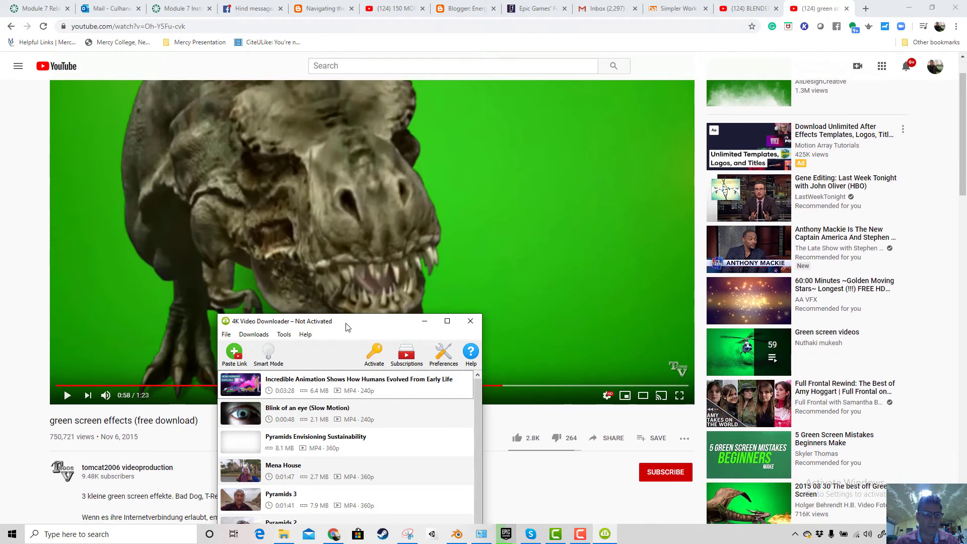
left_click_drag(347, 327, 709, 229)
left_click(67, 396)
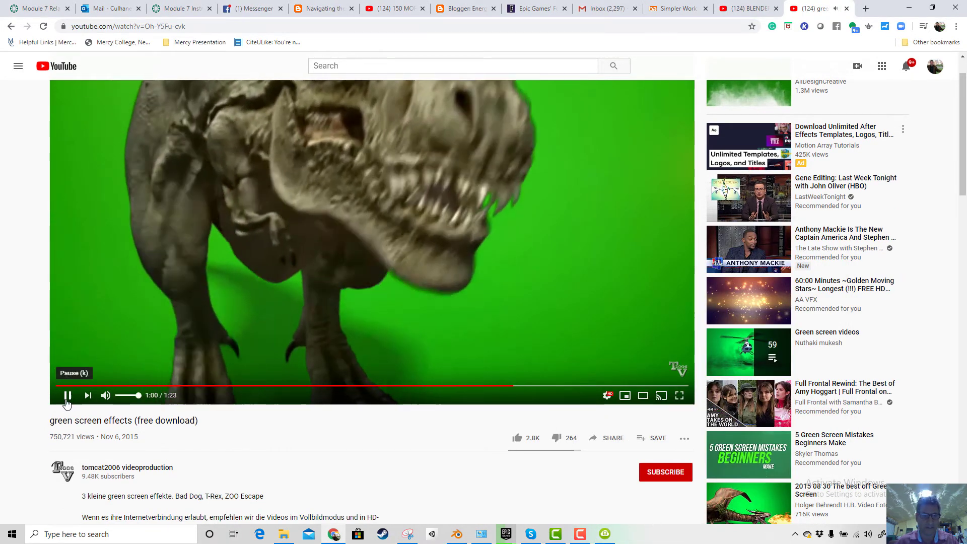
left_click(67, 395)
scroll(174, 383, "down", 4)
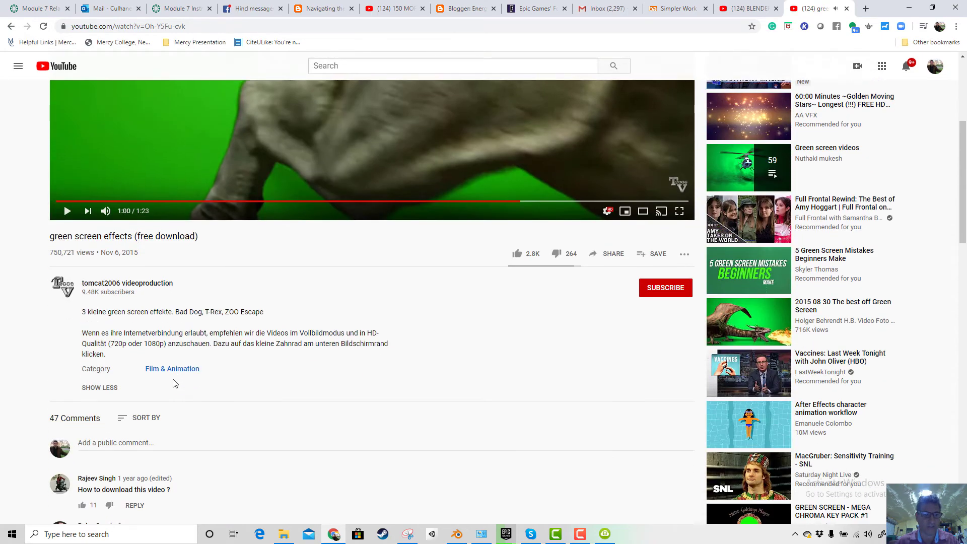
scroll(197, 390, "down", 5)
scroll(196, 384, "up", 10)
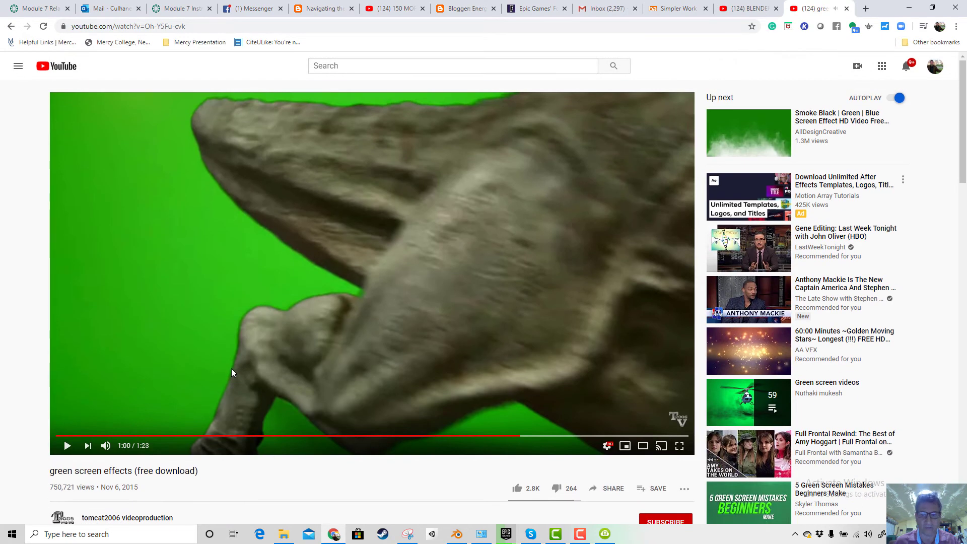
Copy the YouTube video's link and download the clip in 4K Video Downloader as an MP4 in Normal Quality 360p.
left_click(604, 534)
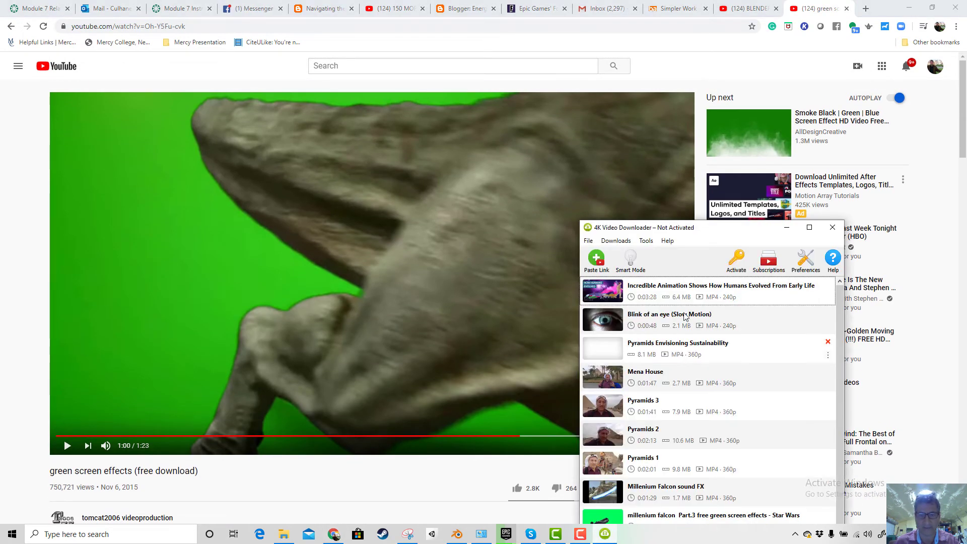
left_click_drag(662, 233, 633, 220)
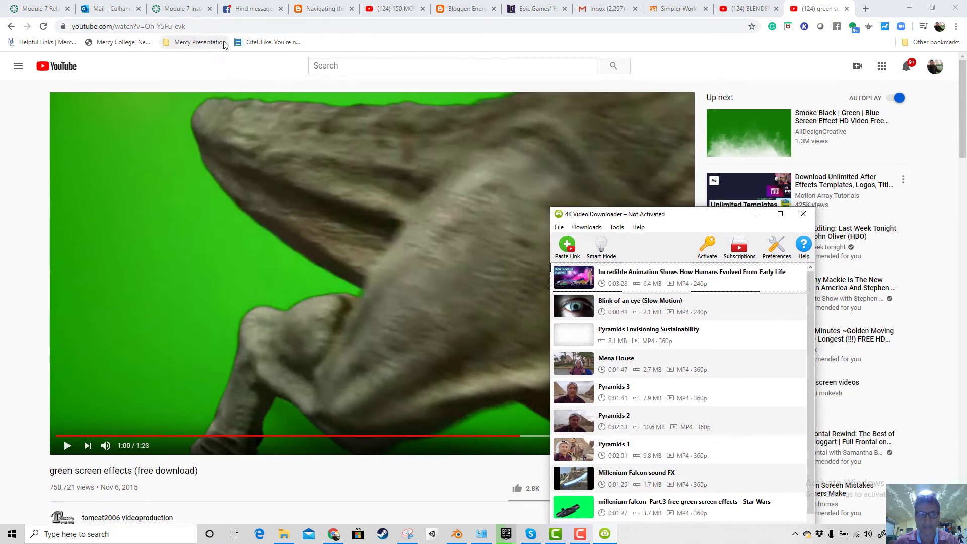
right_click(190, 28)
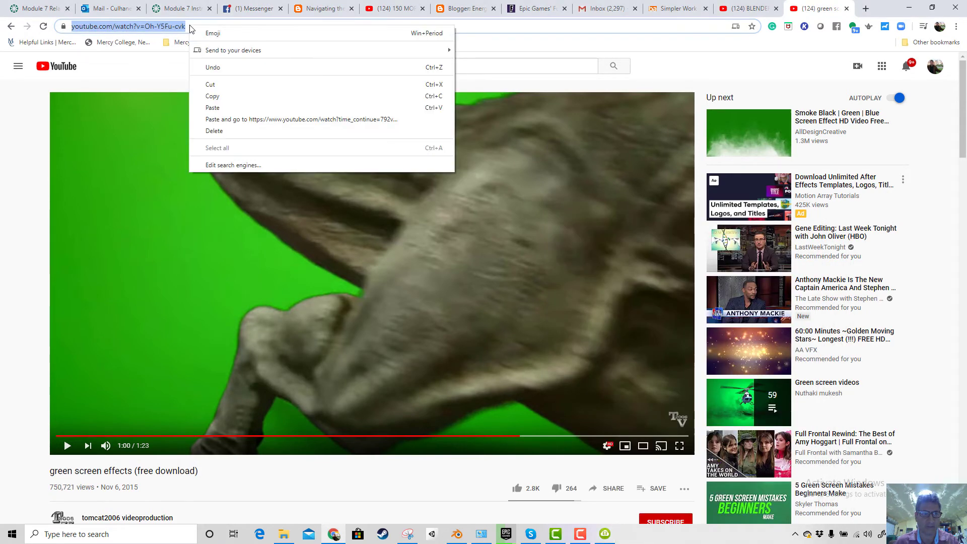
left_click(216, 96)
left_click(603, 535)
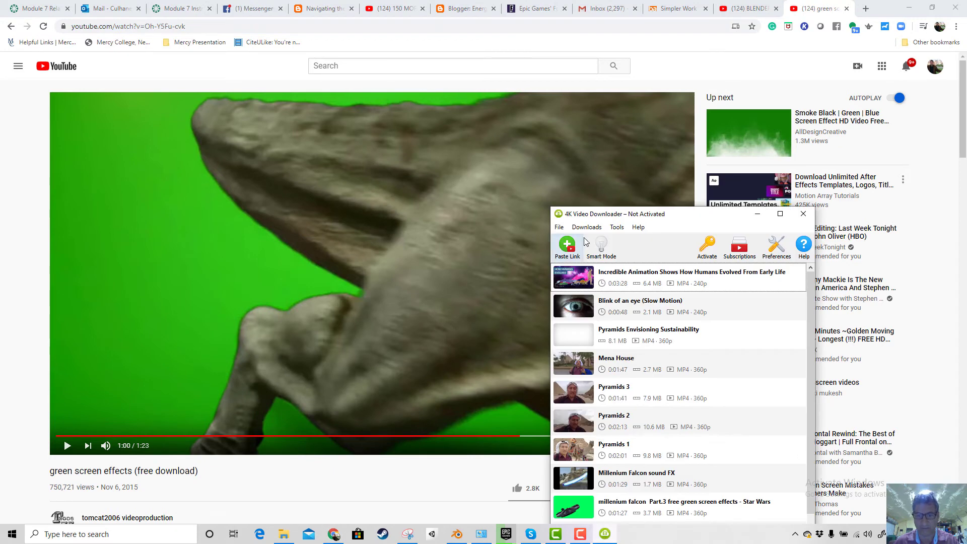
left_click(569, 247)
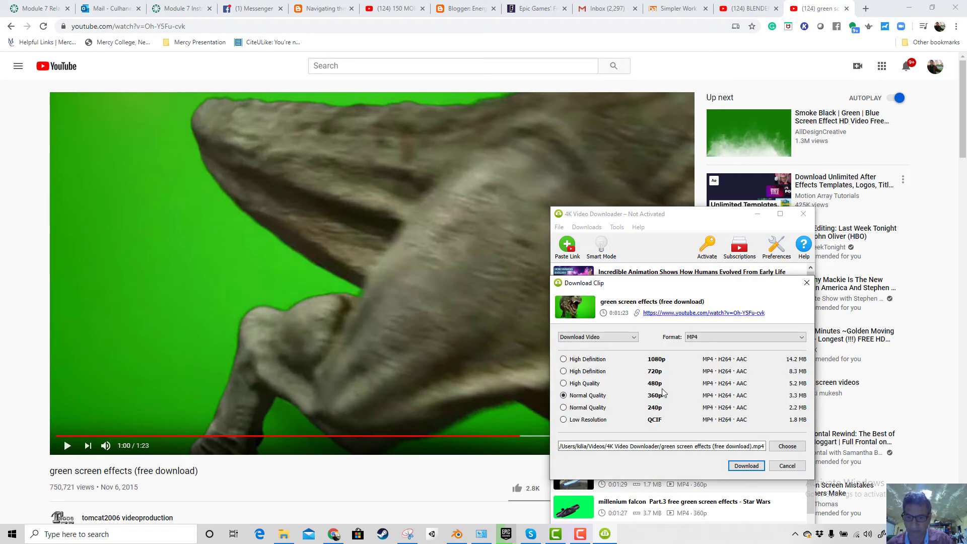
left_click(747, 466)
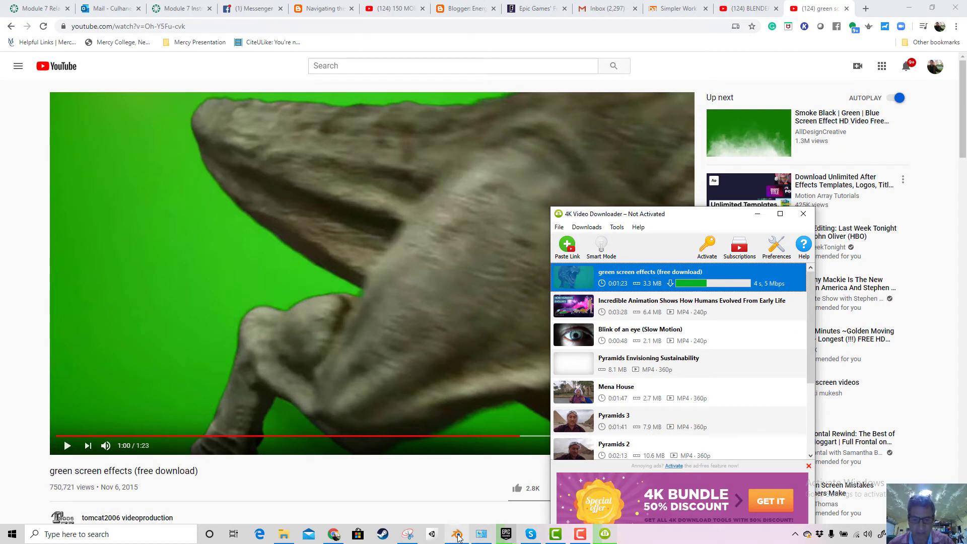
Switch back to Blender and reopen the 4K Video Downloader folder from its parent folder to refresh the file list.
mouse_move(458, 534)
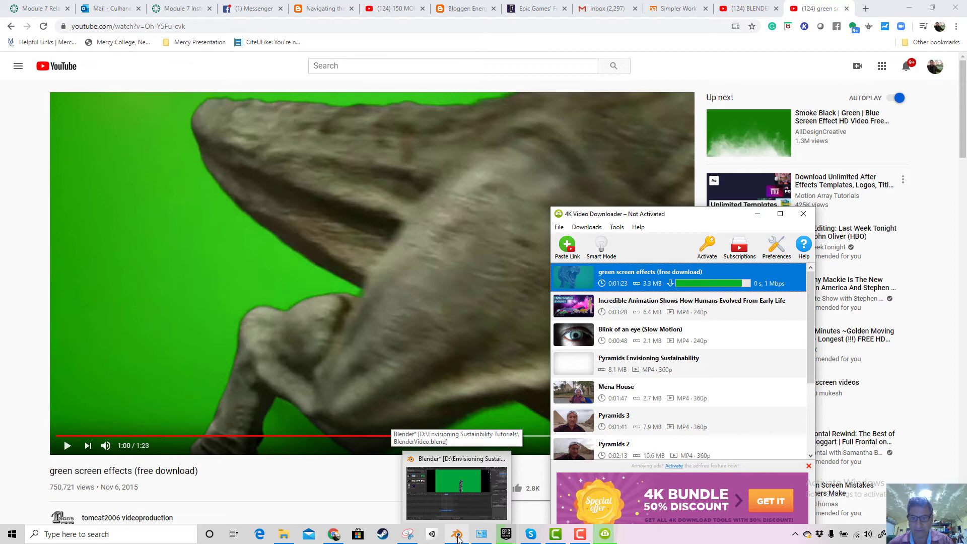
left_click(458, 536)
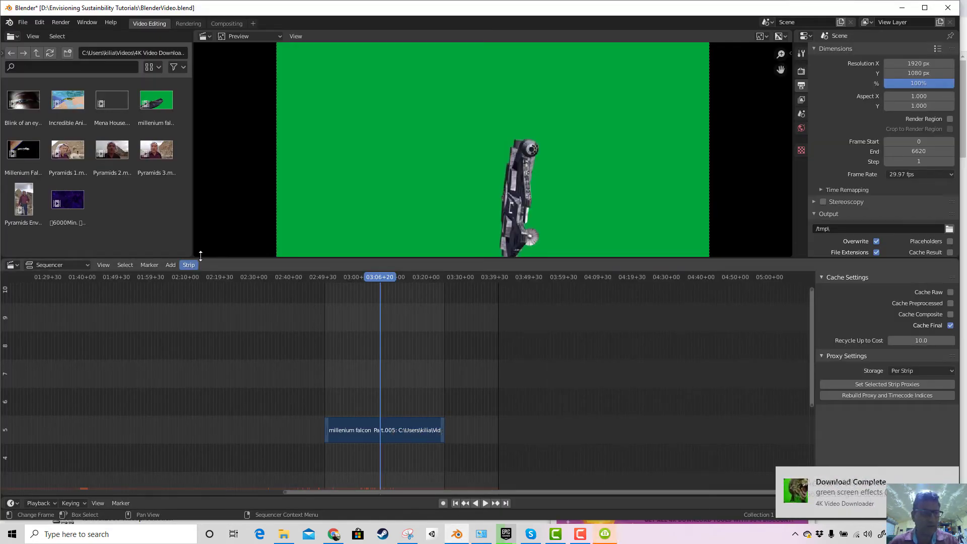
right_click(128, 201)
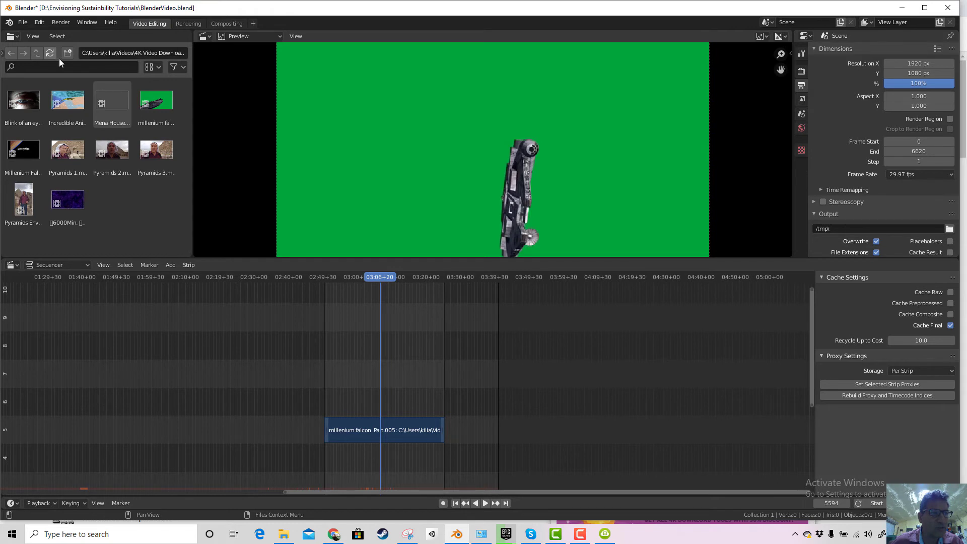
left_click(37, 53)
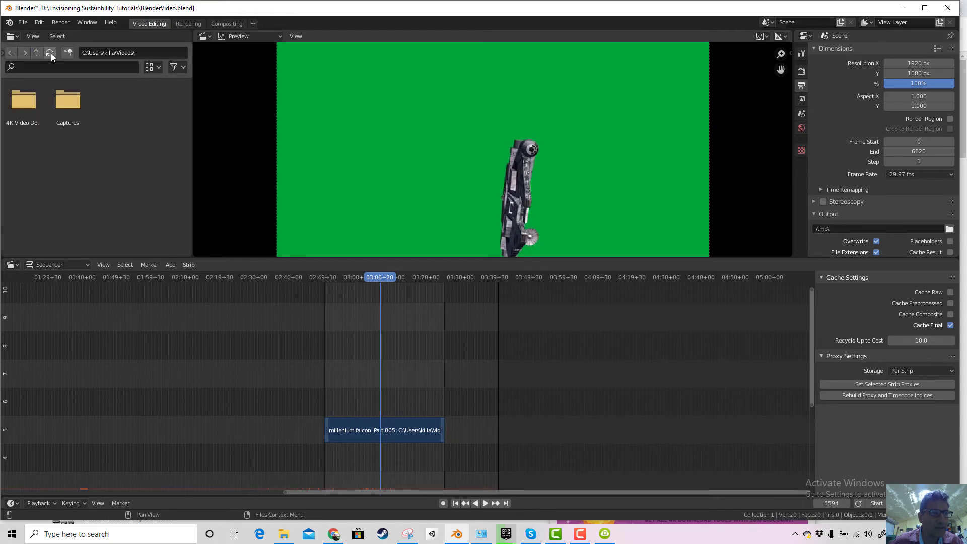
double_click(28, 105)
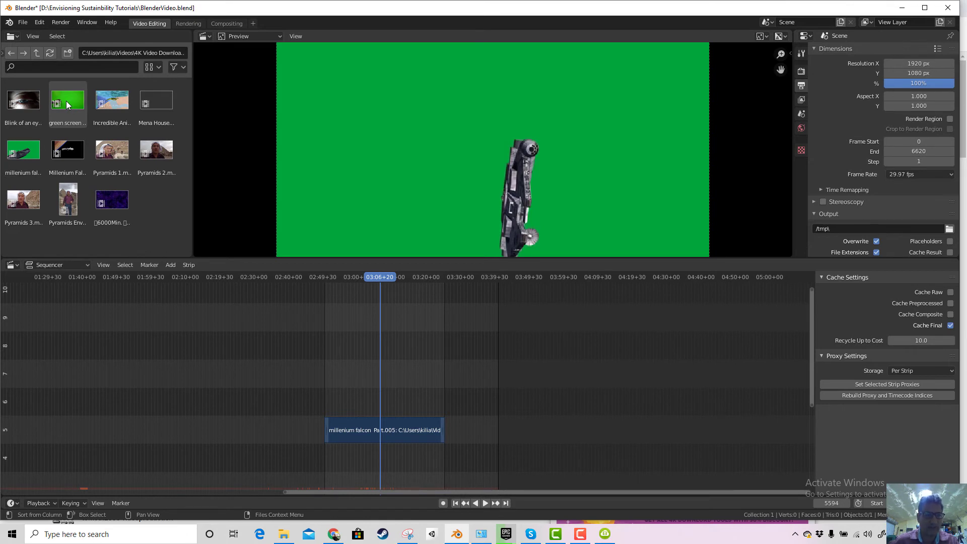
Add the green screen effects clip inside the meta strip at 03:03+28 and move its sound and movie strips back to start at about 02:18.
left_click_drag(67, 104, 349, 379)
scroll(418, 443, "down", 2)
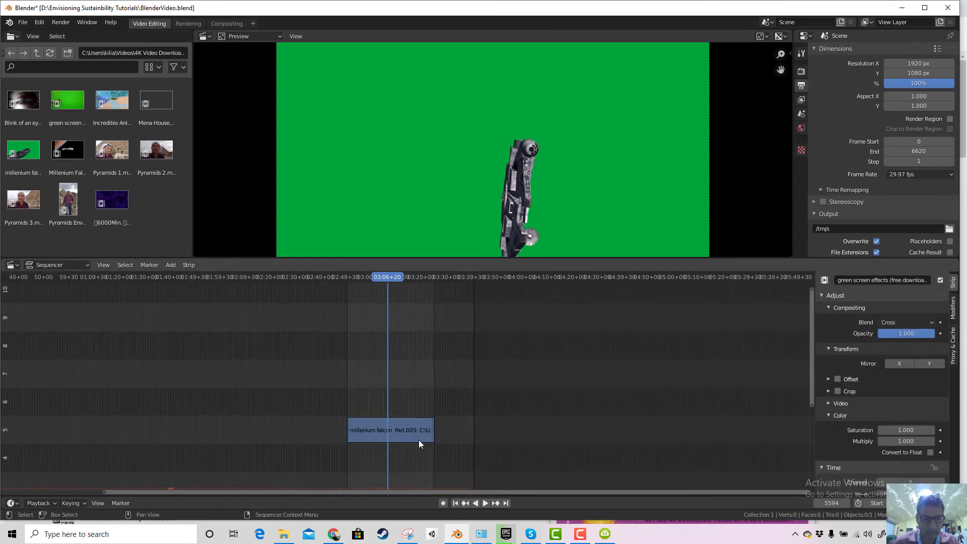
left_click(384, 432)
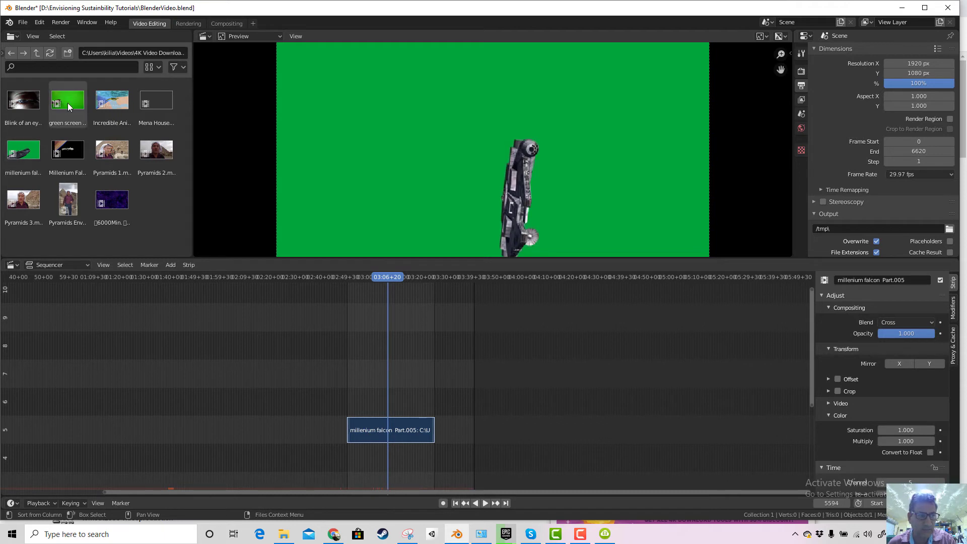
left_click_drag(68, 100, 369, 436)
left_click_drag(387, 277, 380, 277)
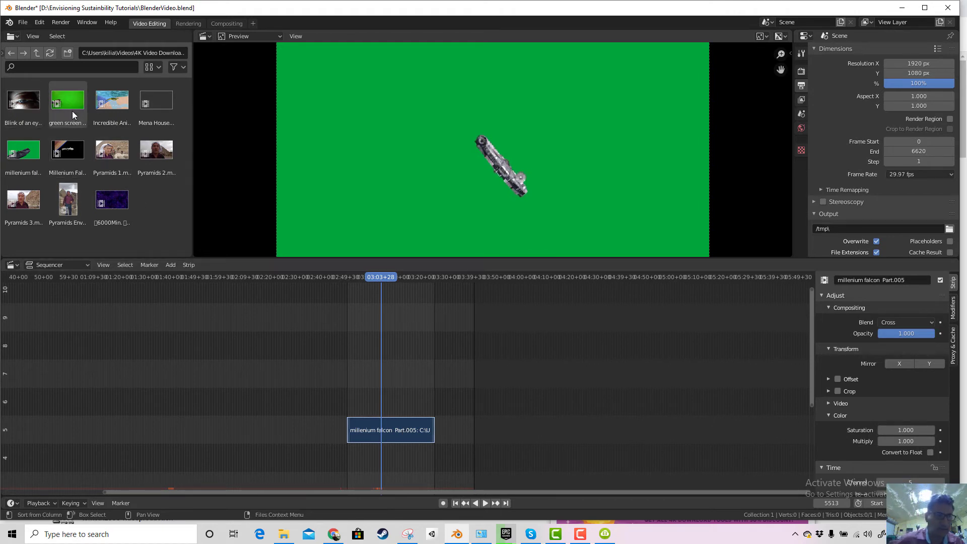
left_click_drag(65, 101, 292, 391)
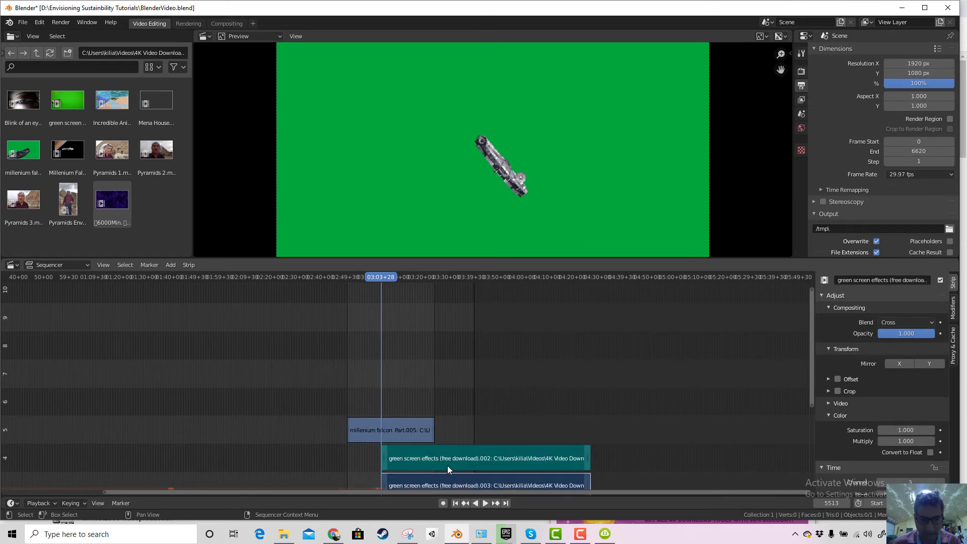
left_click(406, 428)
left_click_drag(465, 459, 298, 460)
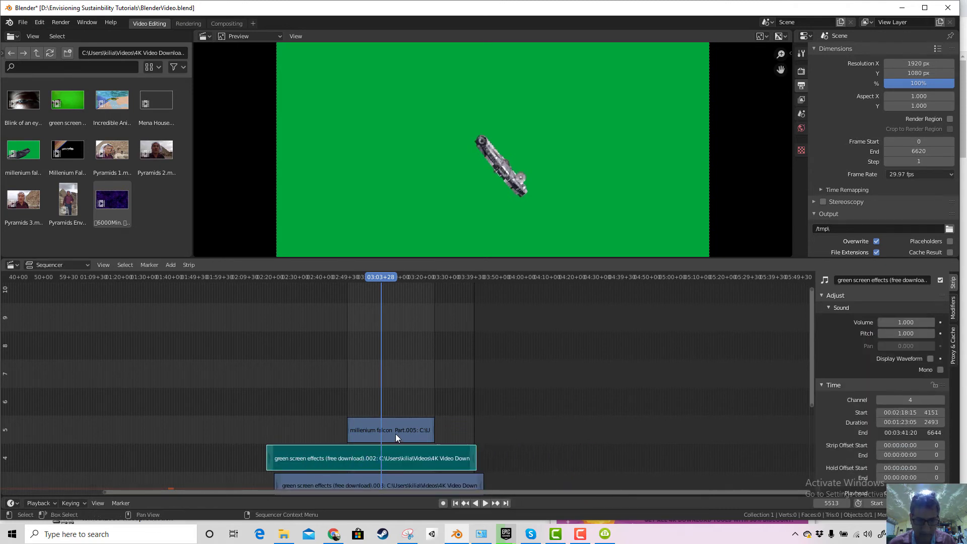
Delete the millenium falcon Part.005 movie strip on channel 5 inside the meta strip.
left_click(395, 433)
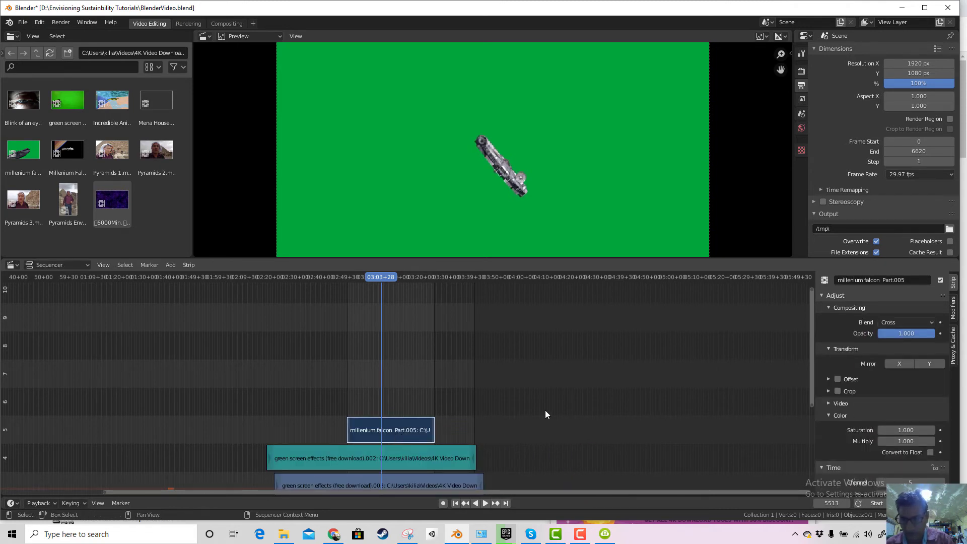
key("x")
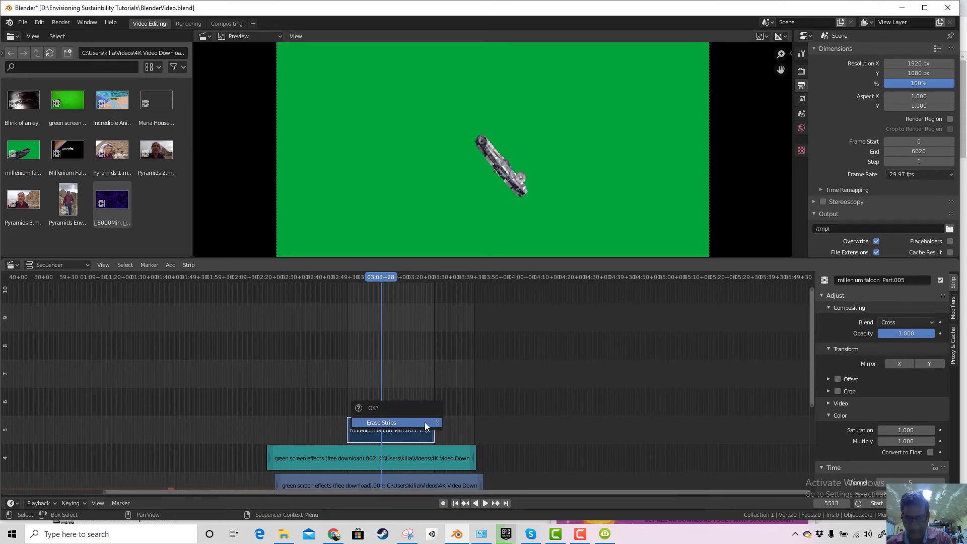
left_click(425, 422)
Scrub through the T-Rex footage and slide the green screen effects sound and movie strips to start at about 02:19:15.
left_click_drag(365, 278, 409, 294)
left_click(402, 458)
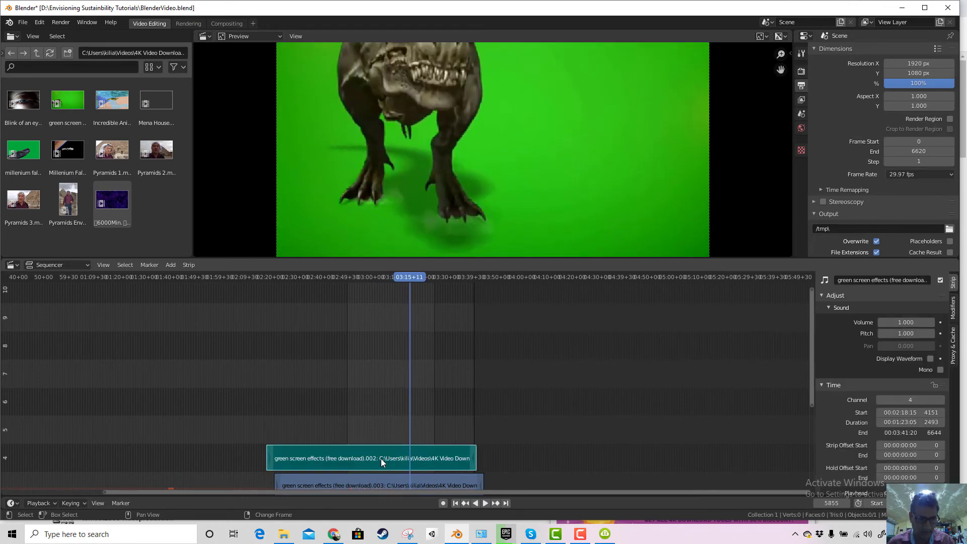
left_click_drag(406, 480, 381, 465)
mouse_move(407, 276)
left_mouse_down()
mouse_move(371, 286)
mouse_move(407, 289)
mouse_move(399, 288)
left_mouse_up()
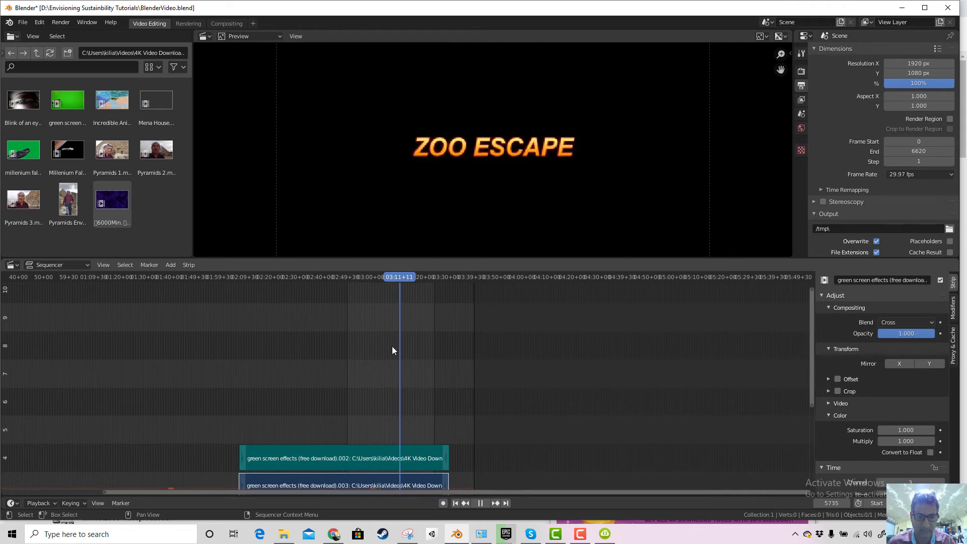
left_click_drag(378, 448, 410, 451)
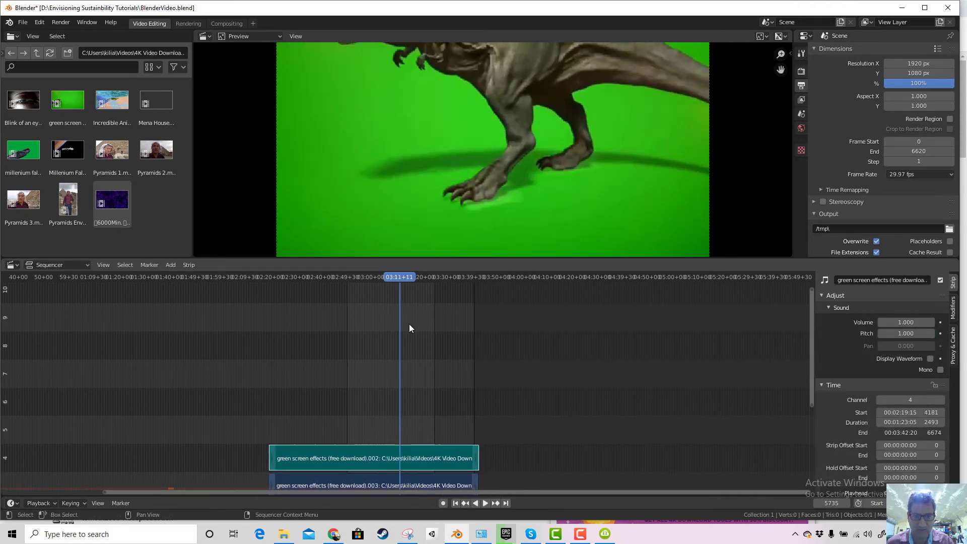
Slide the green screen effects .002 sound and .003 movie strips to start at 02:02:14 and leave the meta strip.
left_click_drag(401, 280, 349, 283)
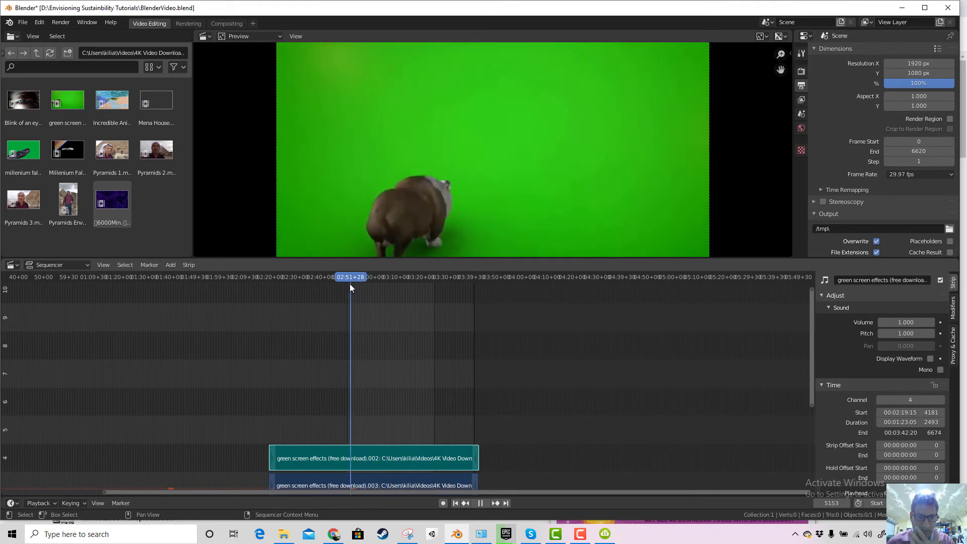
left_click_drag(396, 459, 360, 465)
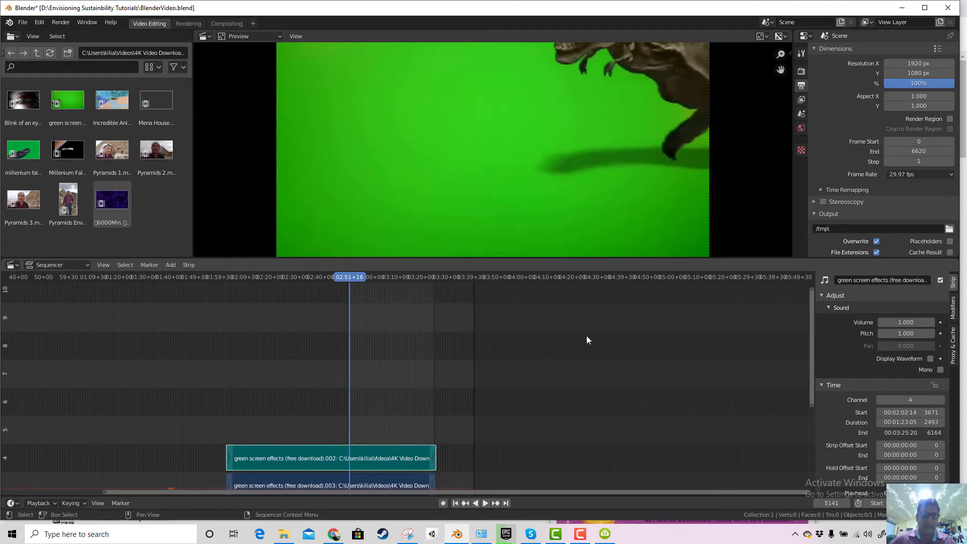
scroll(584, 348, "down", 2)
key("Tab")
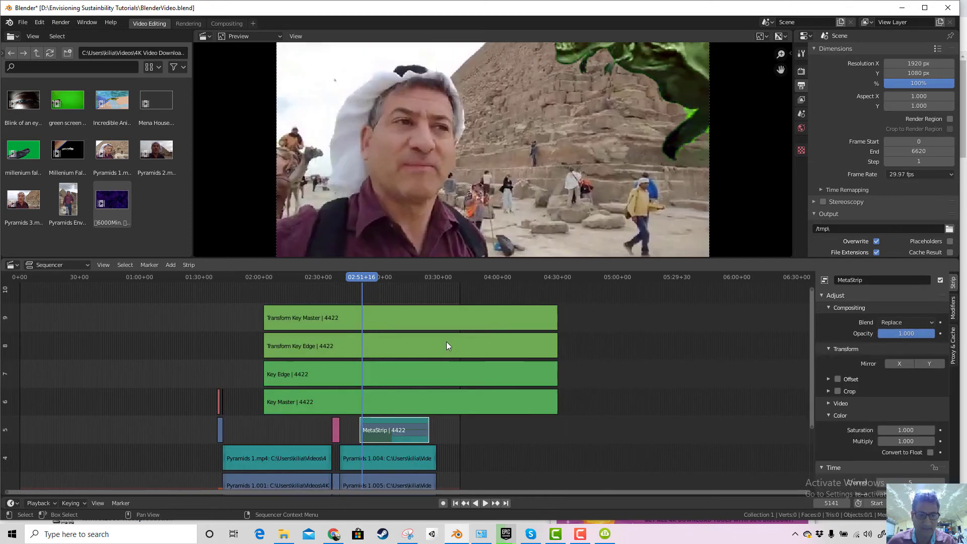
Play and scrub the composited T-Rex over the pyramid footage between about 02:37 and 03:02 to check the keying.
key("space")
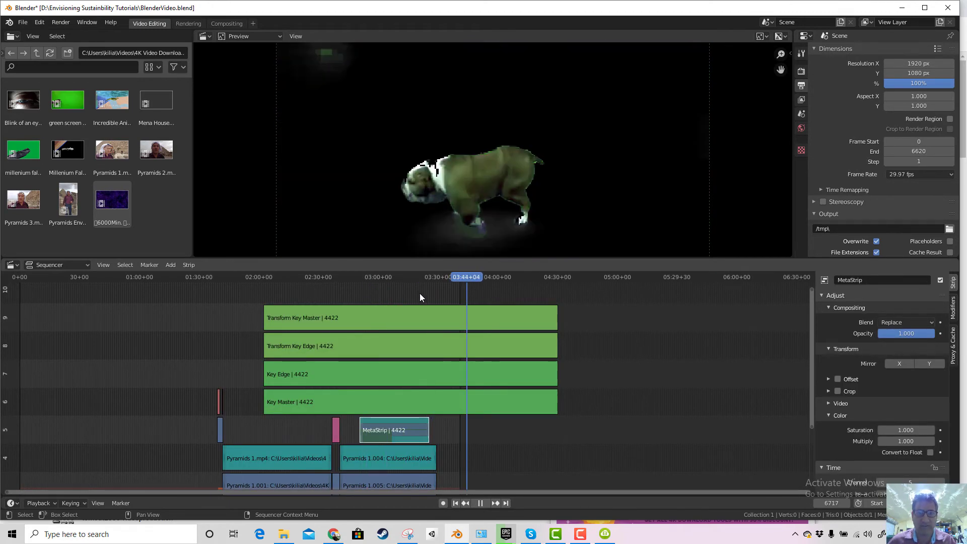
left_click(381, 296)
left_click(353, 302)
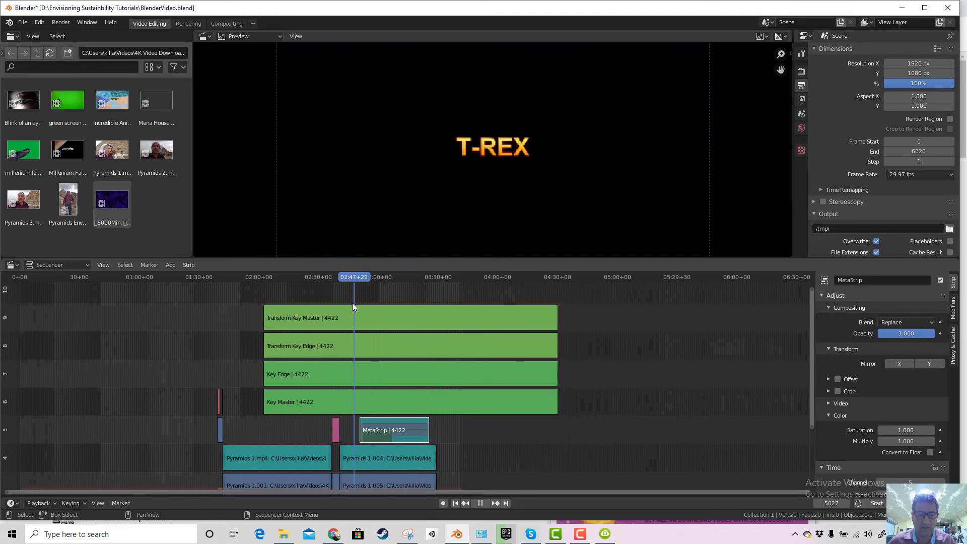
left_click(373, 309)
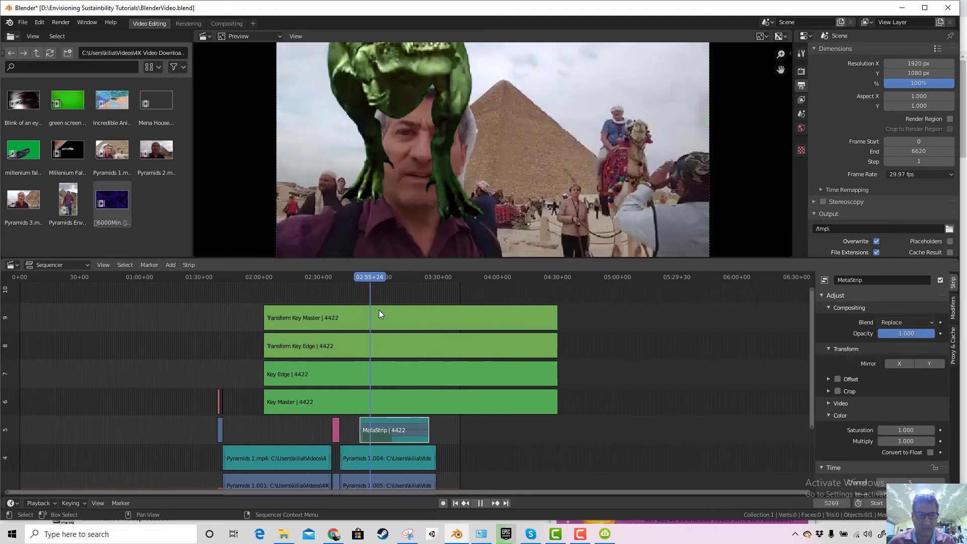
left_click(379, 310)
key("space")
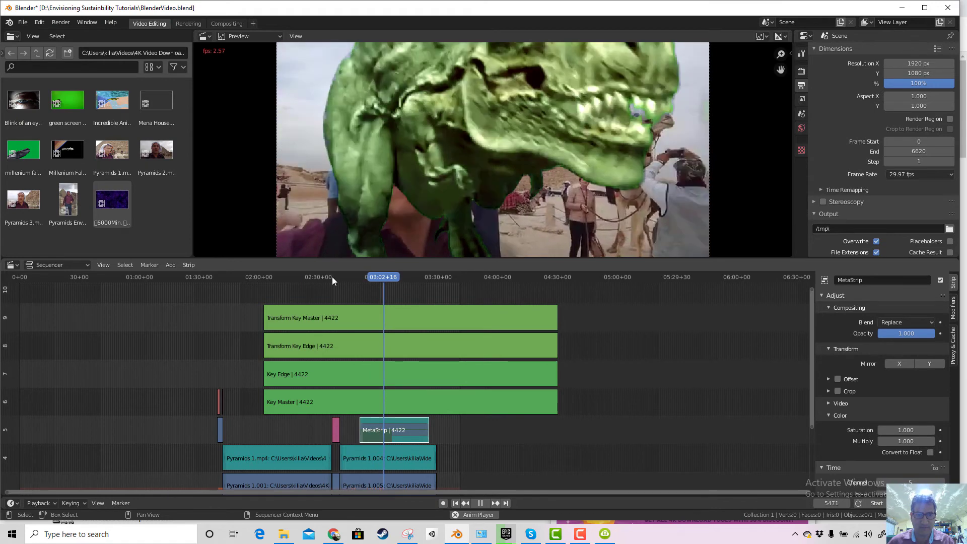
left_click(333, 280)
key("space")
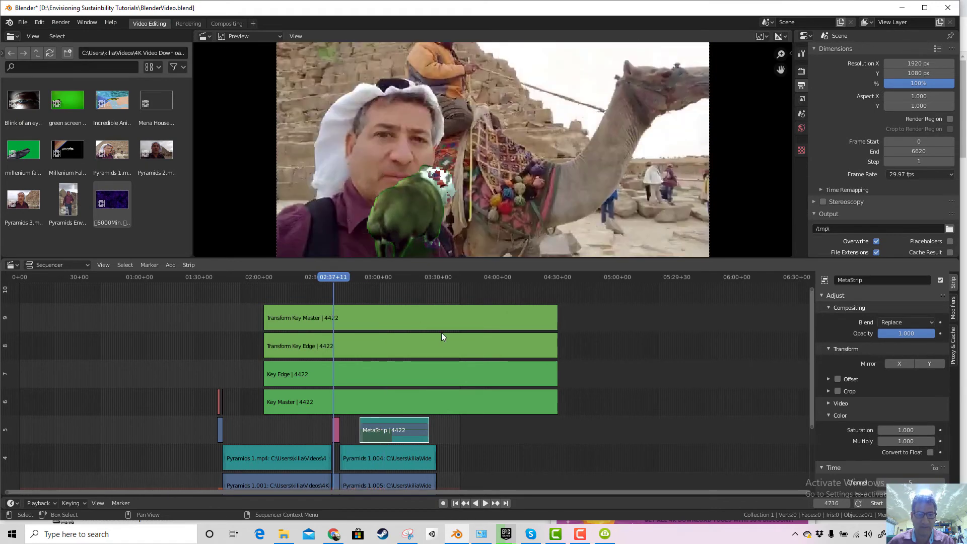
left_click(361, 280)
key("space")
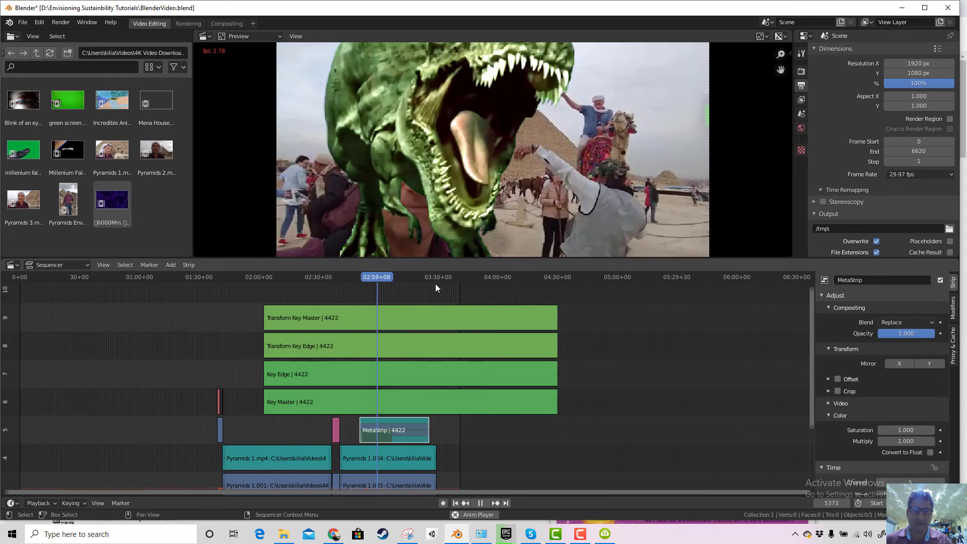
key("space")
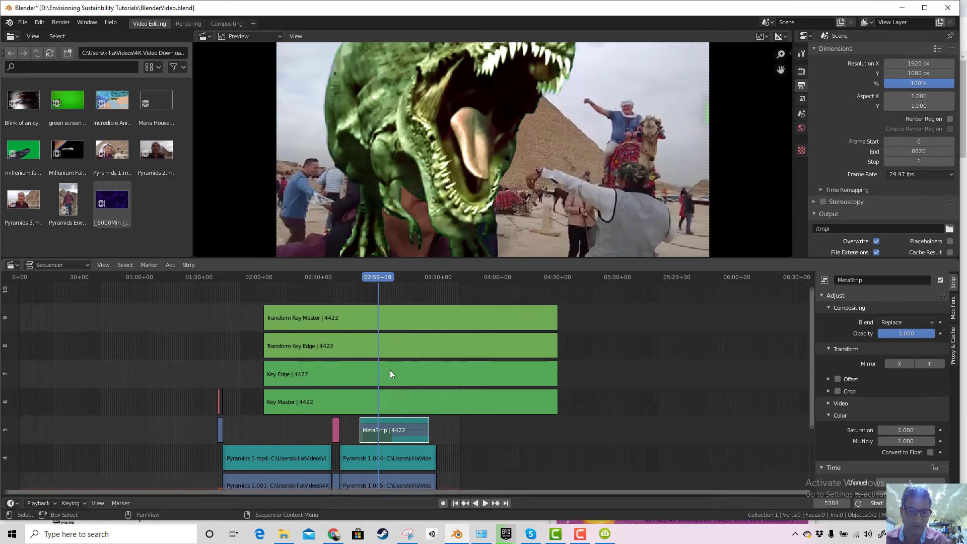
Raise the green peak of the Key Master strip's hue correct value curve to X 0.36667, Y 0.90000.
left_click(390, 401)
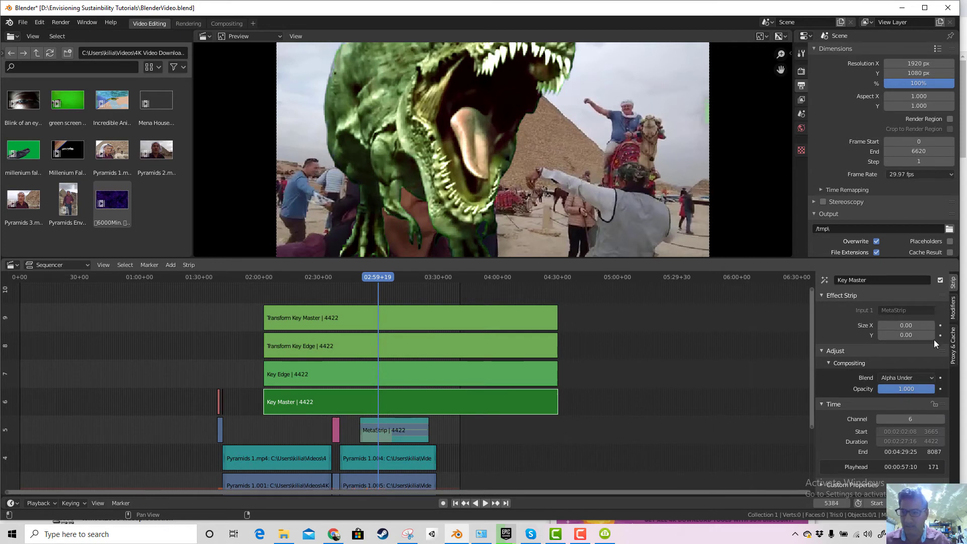
left_click(952, 308)
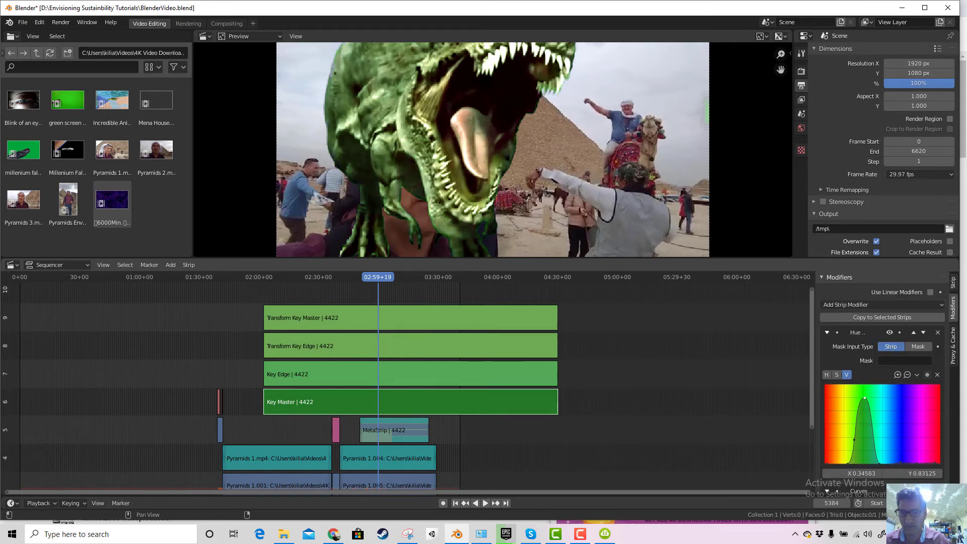
left_click_drag(865, 392, 867, 392)
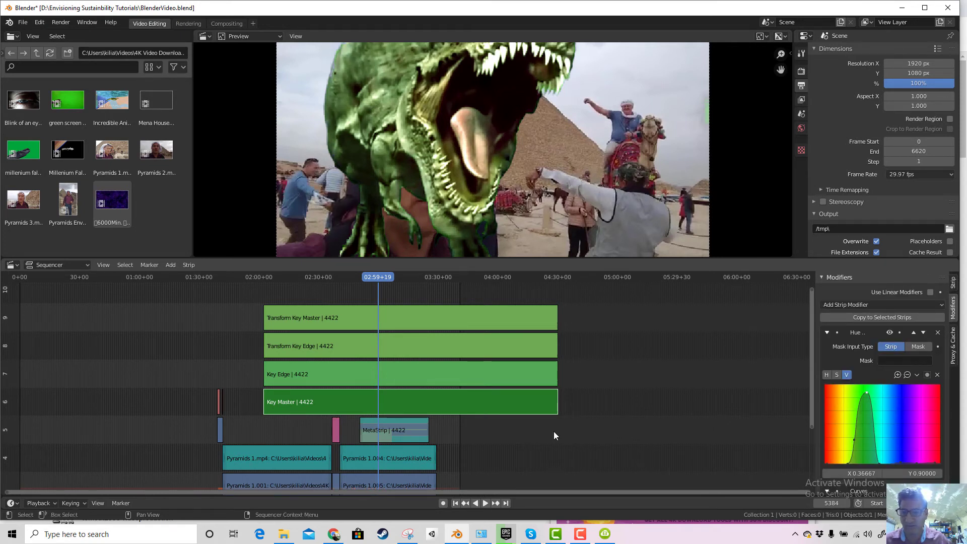
scroll(895, 390, "down", 5)
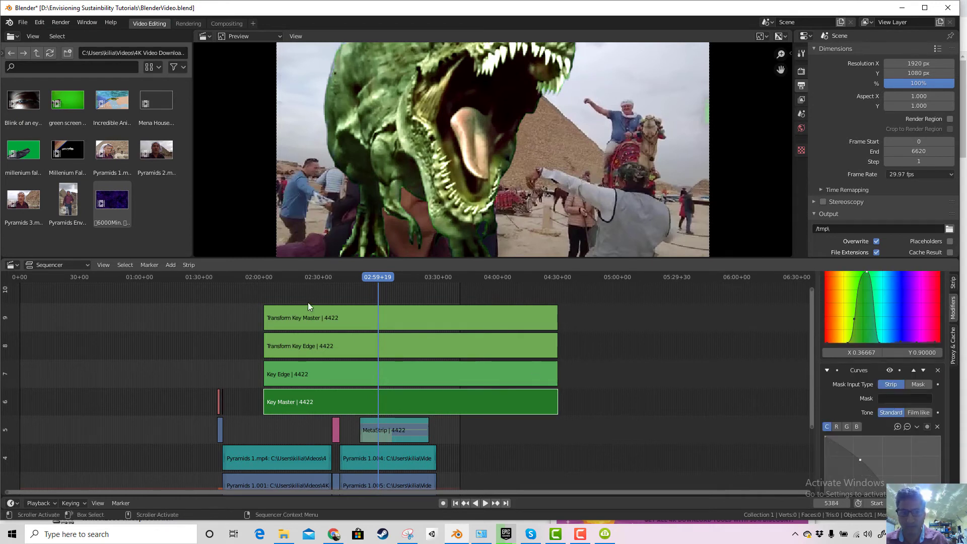
Shift the Lift colour of the Transform Key Master strip's colour balance modifier towards pink to reduce the green tint.
left_click(343, 319)
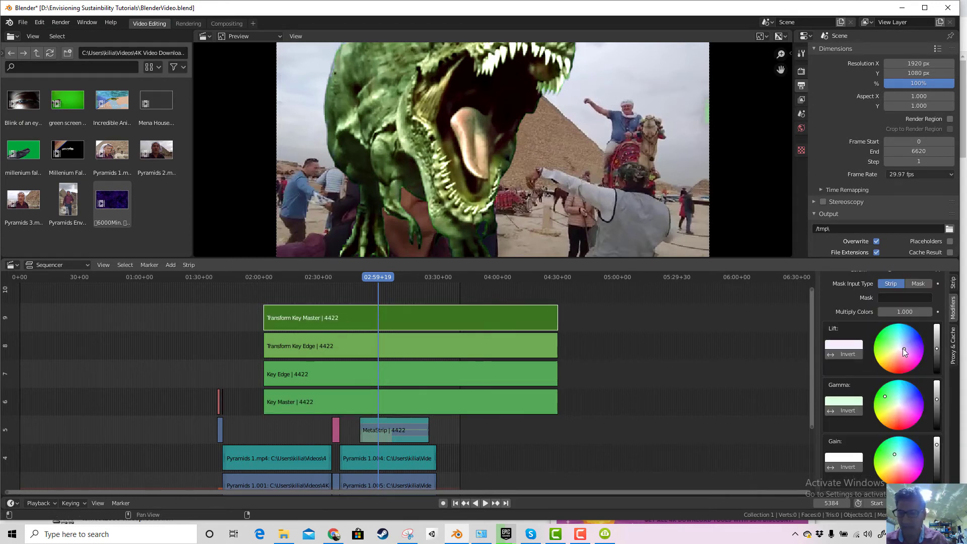
left_click_drag(886, 367, 906, 353)
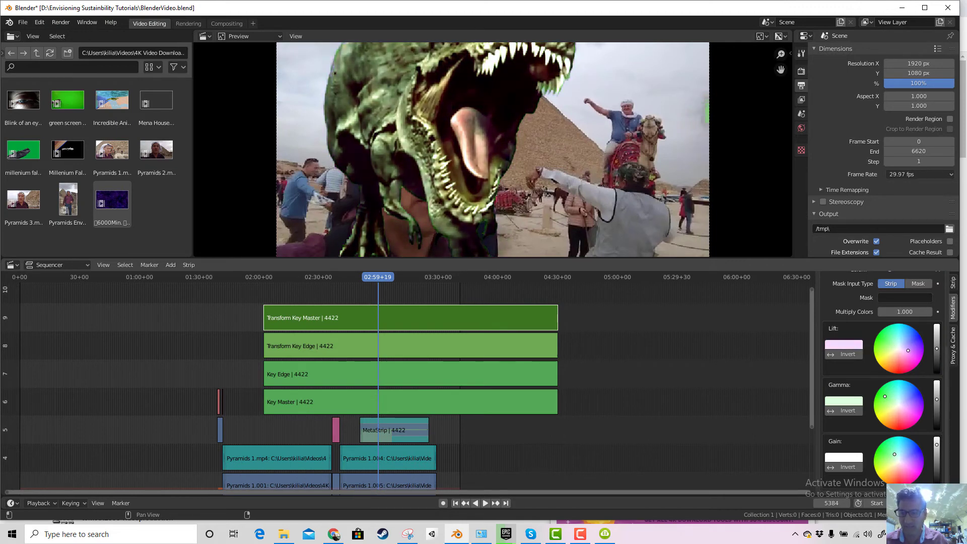
scroll(597, 197, "down", 3)
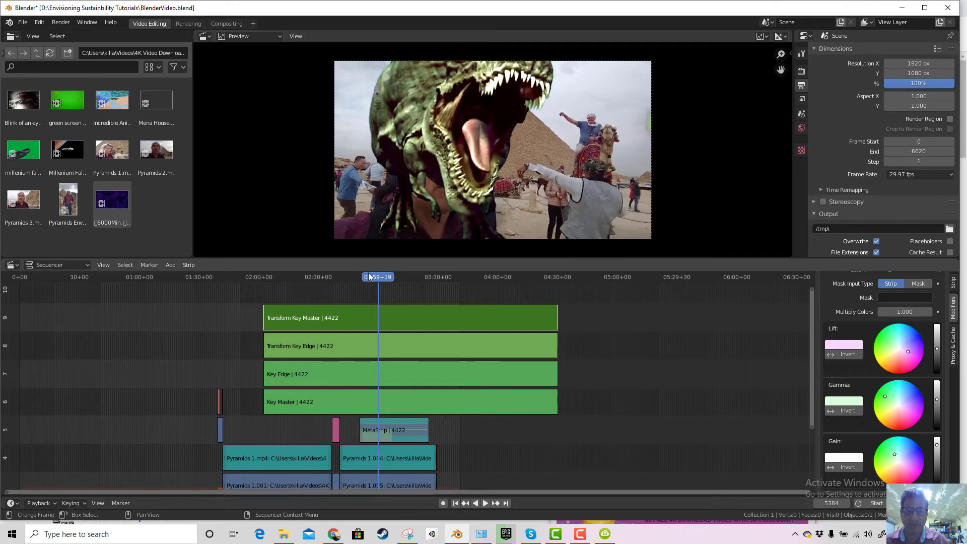
Scrub and play the colour-corrected composite from the T-Rex section through to the stampeding animals at about 03:11.
left_click_drag(369, 276, 589, 278)
left_click_drag(458, 282, 352, 281)
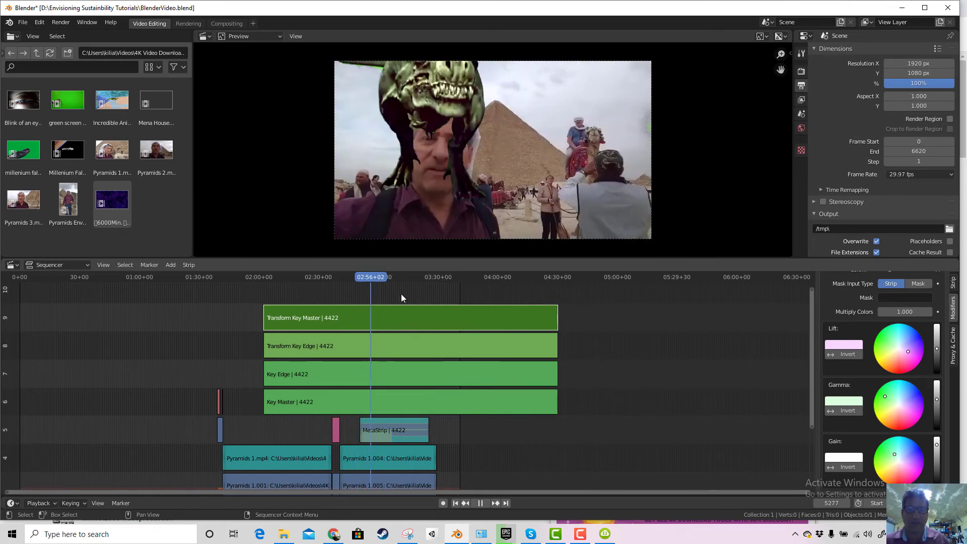
left_click(401, 294)
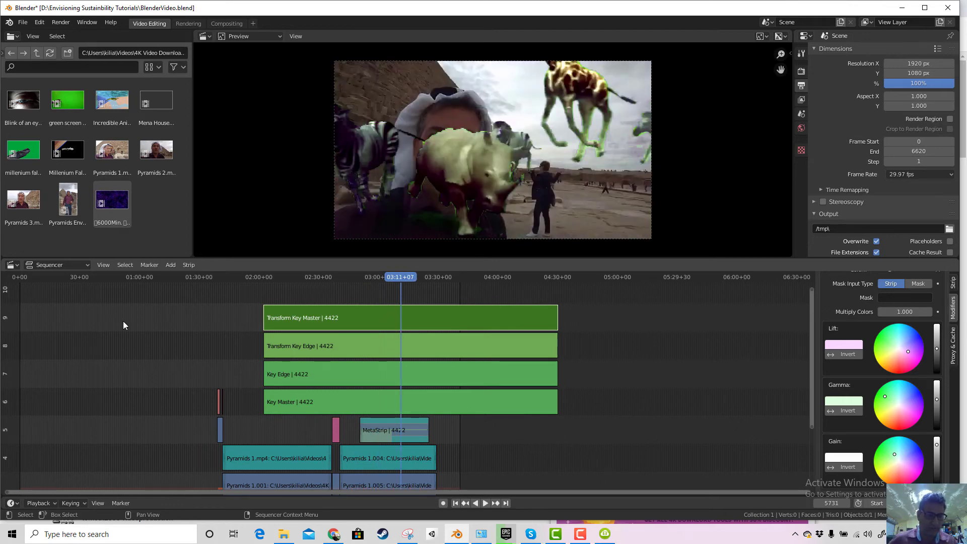
scroll(125, 337, "down", 2)
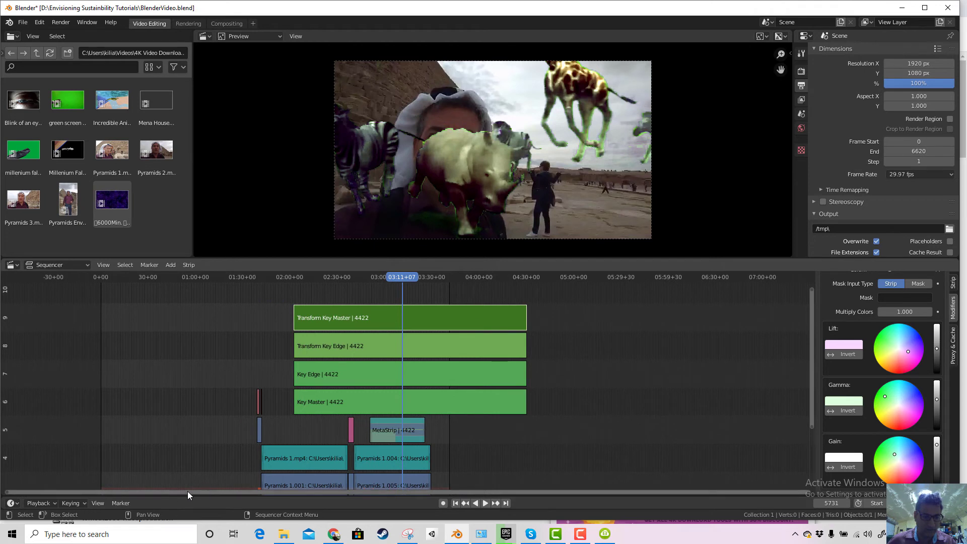
left_click_drag(187, 491, 220, 492)
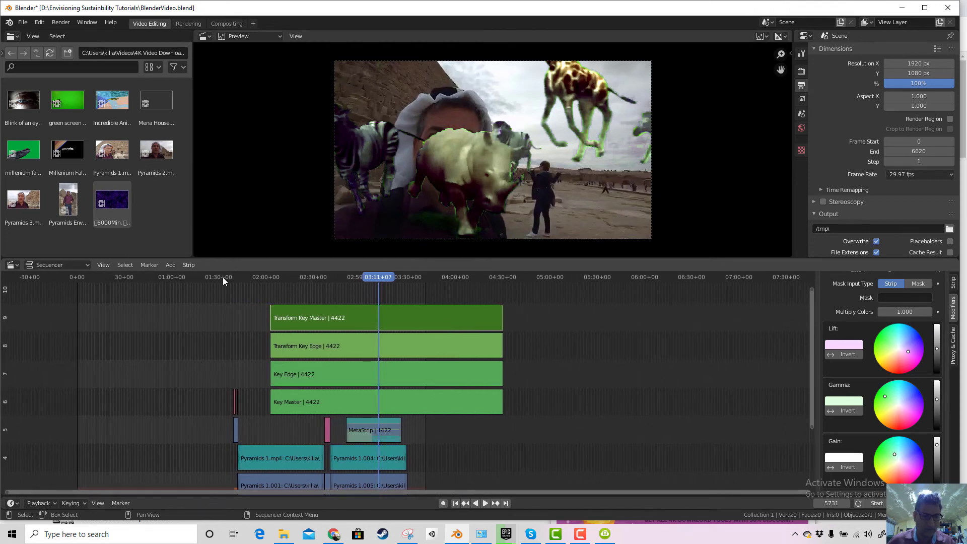
scroll(390, 445, "down", 1)
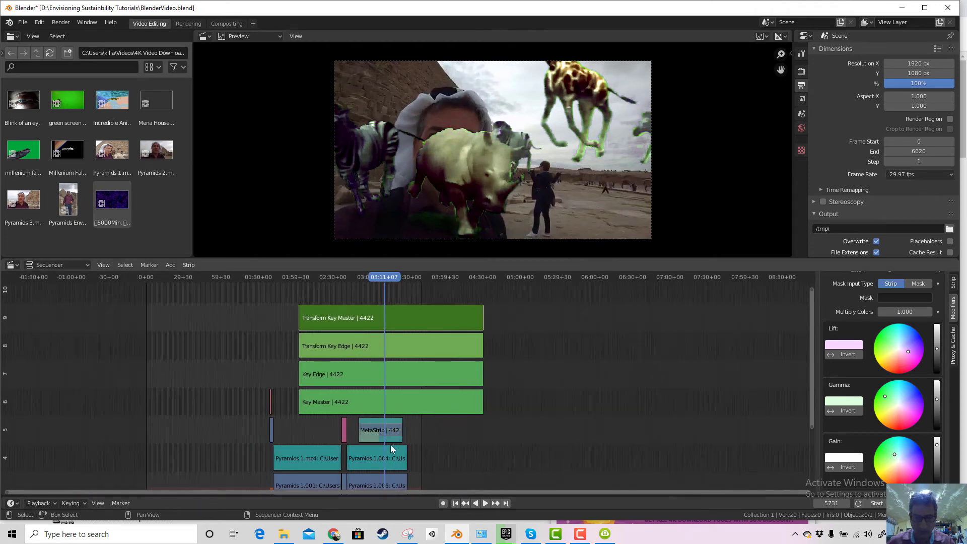
scroll(439, 452, "down", 3)
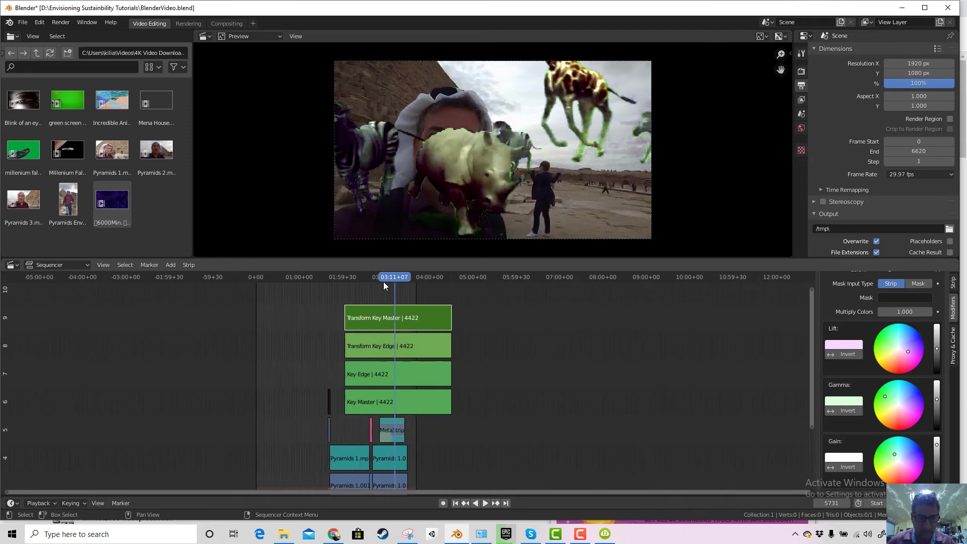
Review the earlier pyramid footage around 56+22 and move the playhead on to 02:29+24.
left_click_drag(327, 291, 258, 313)
key("Escape")
scroll(543, 361, "up", 3)
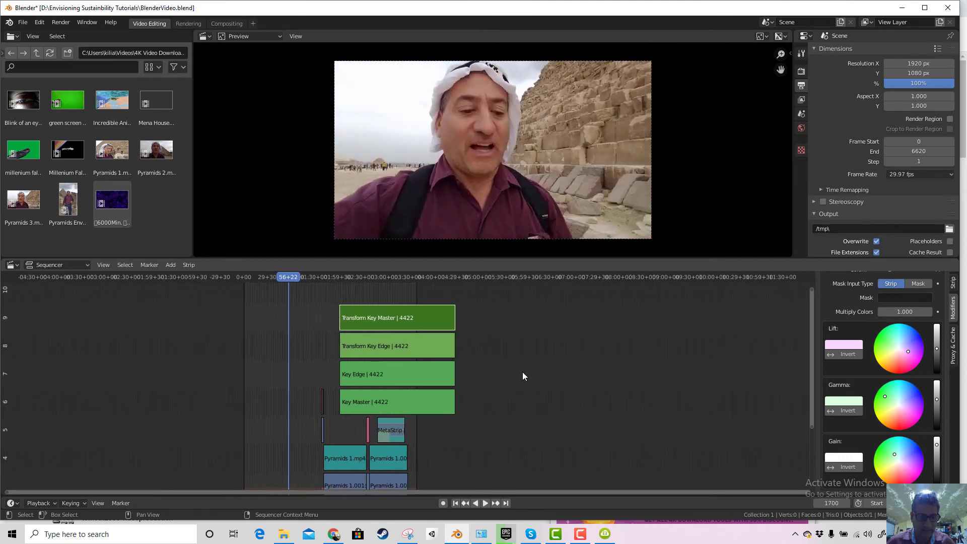
scroll(524, 372, "up", 1)
scroll(490, 408, "up", 4)
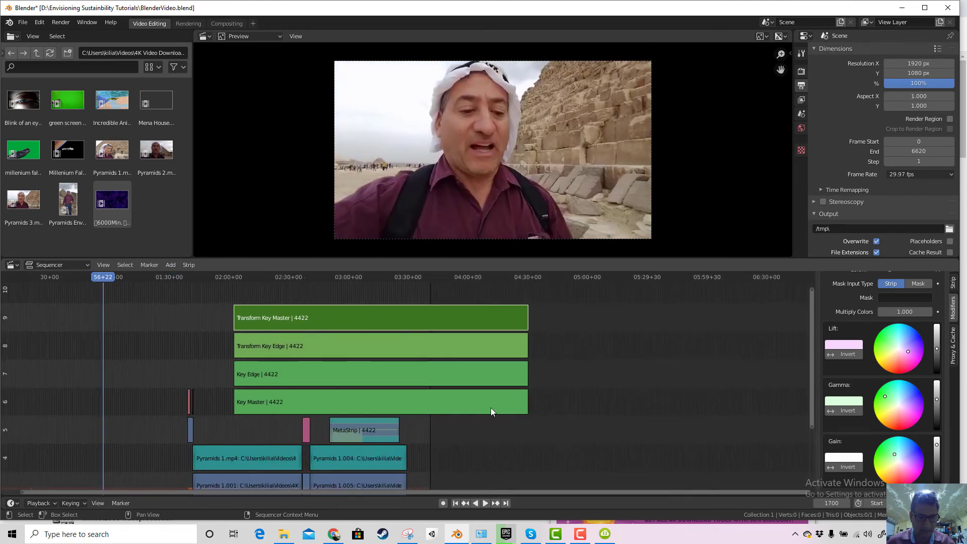
left_click_drag(28, 285, 87, 283)
key("space")
key("Page_Up")
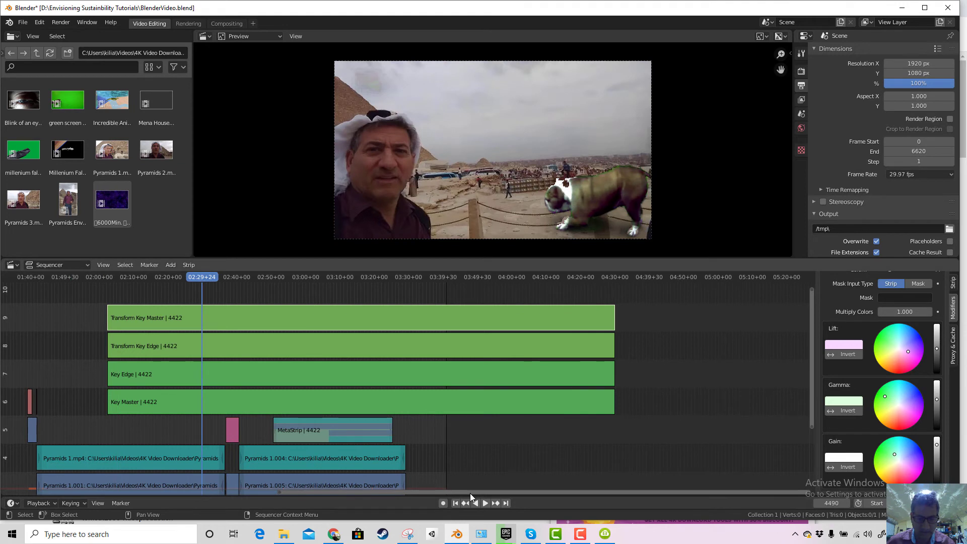
Open the meta strip and trim the starts of the green screen effects .002 and .003 strips to about frame 5150.
left_click_drag(469, 493, 180, 477)
scroll(262, 410, "down", 7)
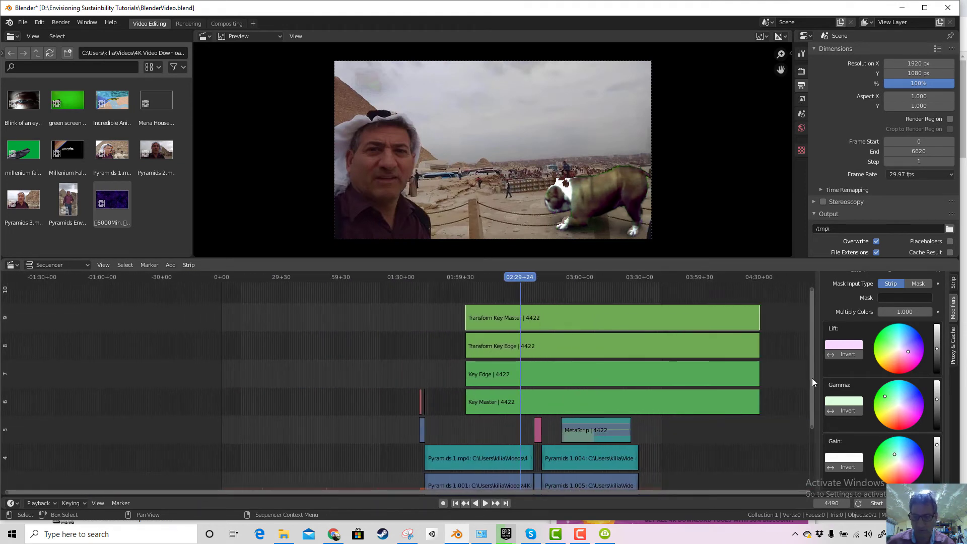
left_click_drag(812, 377, 809, 462)
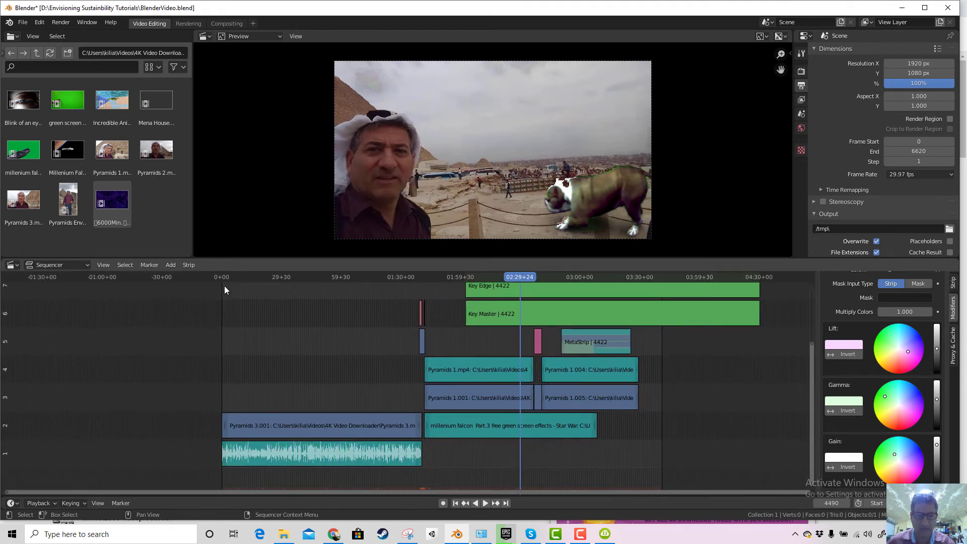
left_click(753, 313)
left_click(575, 344)
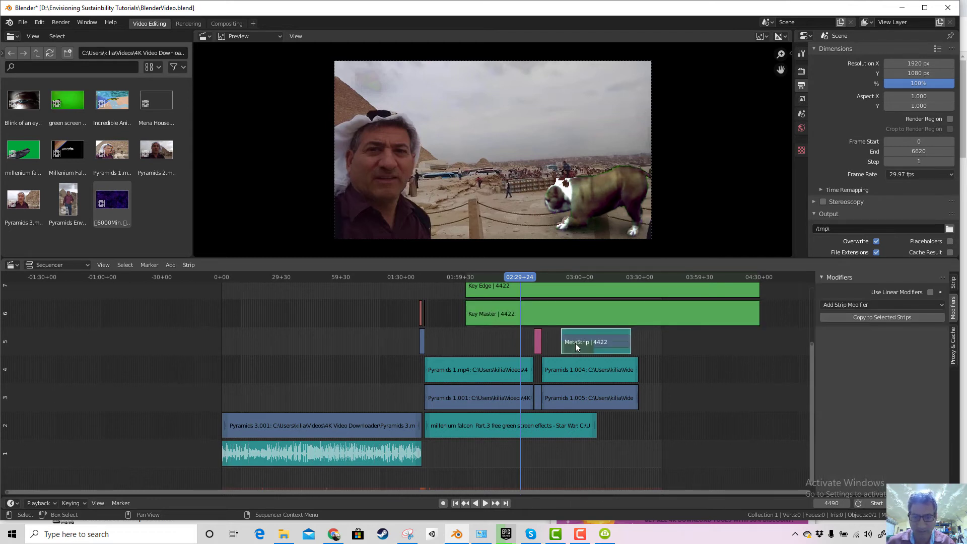
key("Tab")
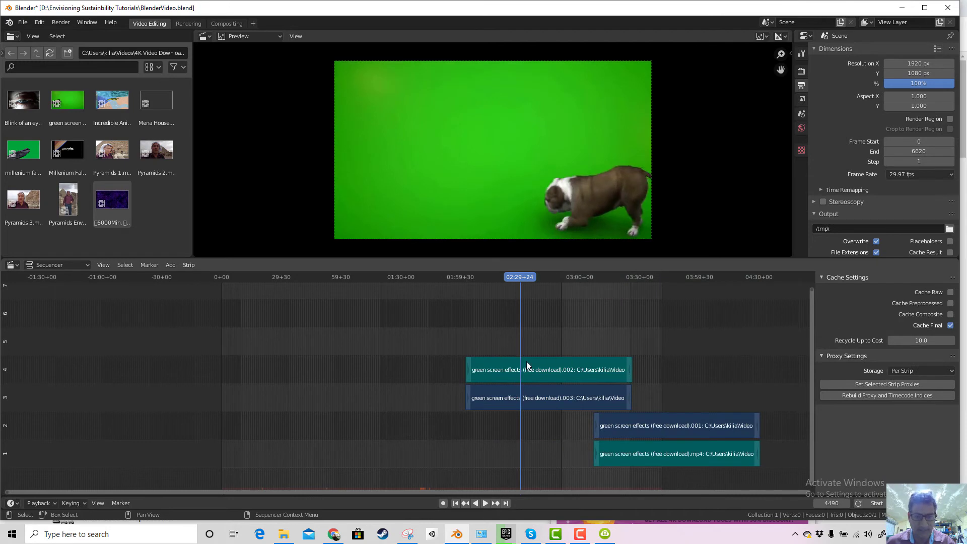
left_click_drag(485, 371, 567, 376)
left_click_drag(472, 401, 595, 413)
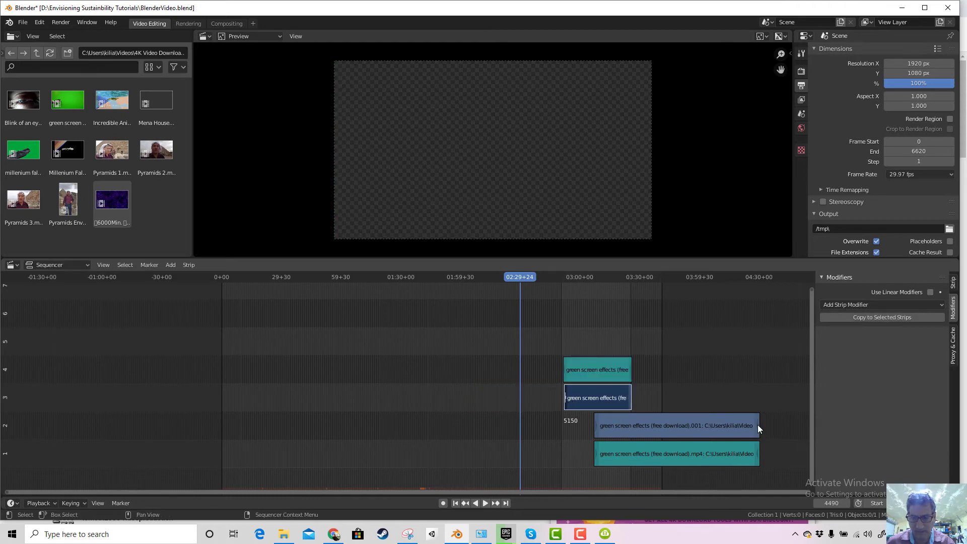
Trim the ends of the green screen effects .001 and .mp4 strips to about frame 6116 and leave the meta strip.
left_click_drag(757, 427, 627, 428)
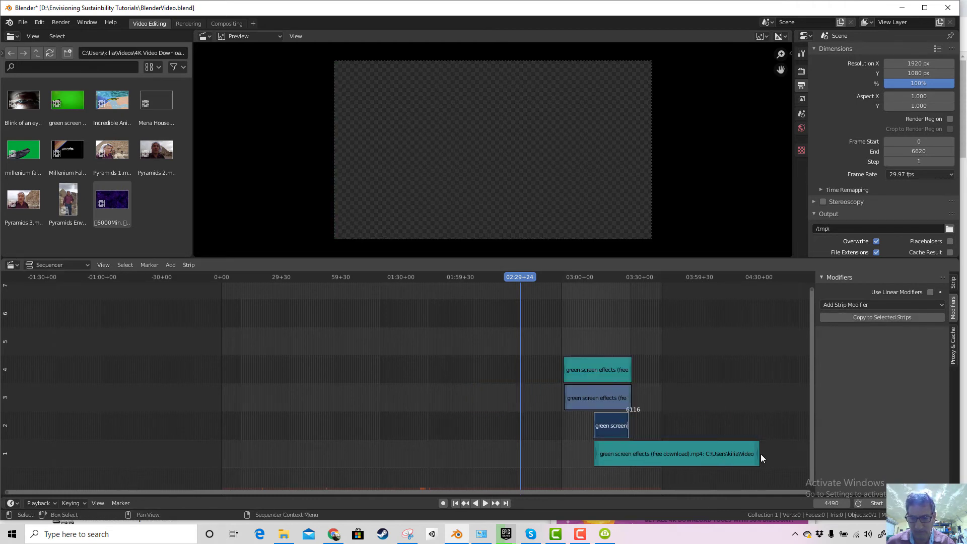
left_click_drag(760, 455, 627, 457)
key("Tab")
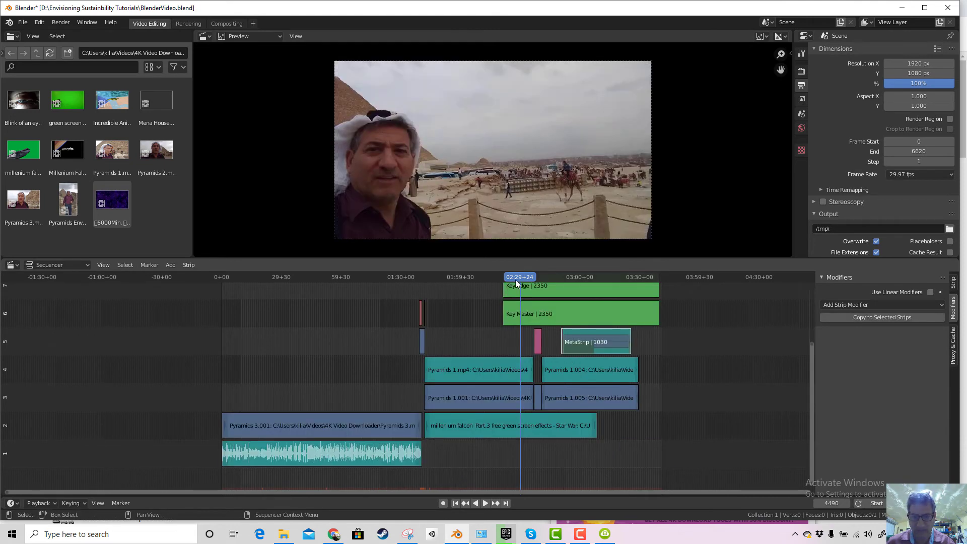
Play the composite from about 02:46 to check the trimmed meta strip, and return the playhead to 02:29+24.
left_click_drag(516, 281, 554, 297)
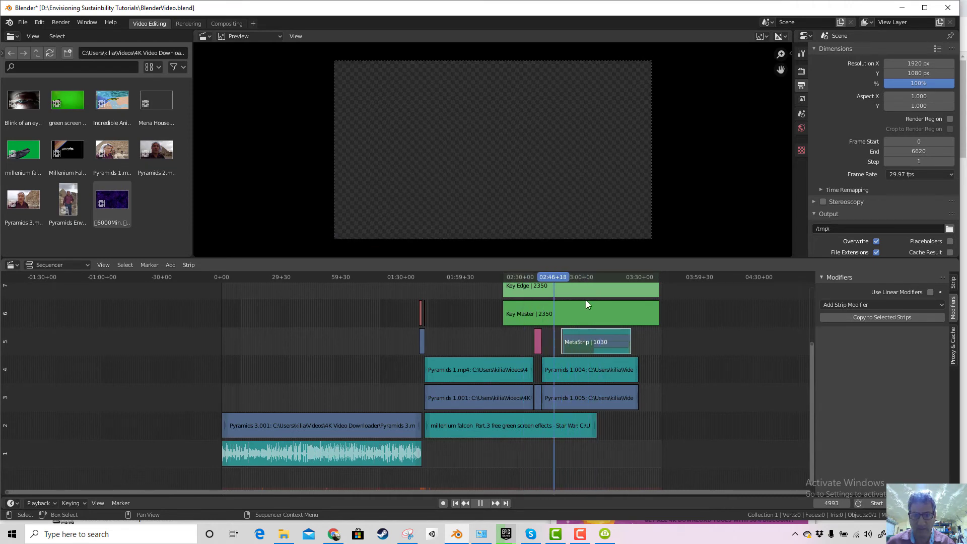
key("Escape")
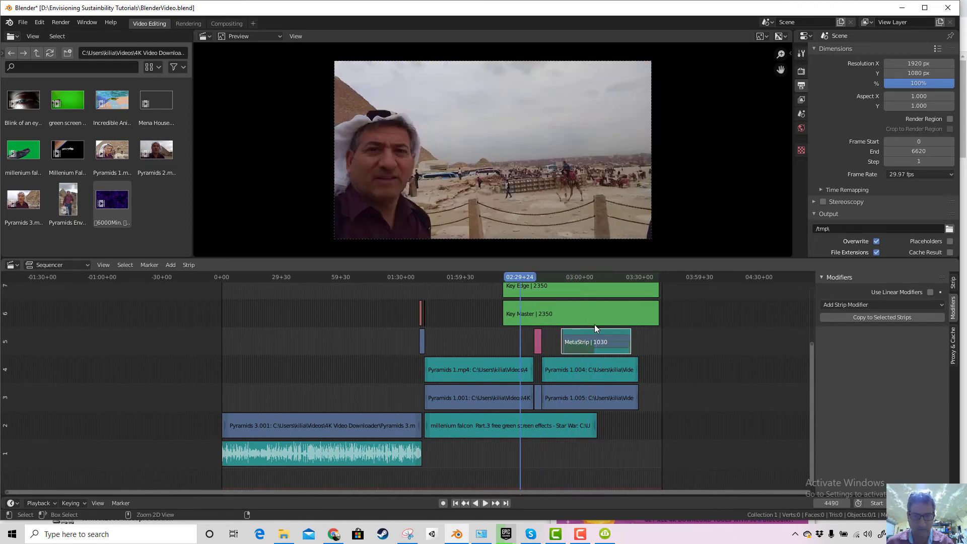
Open the meta strip and undo the recent trims of the green screen effects strips.
key("Tab")
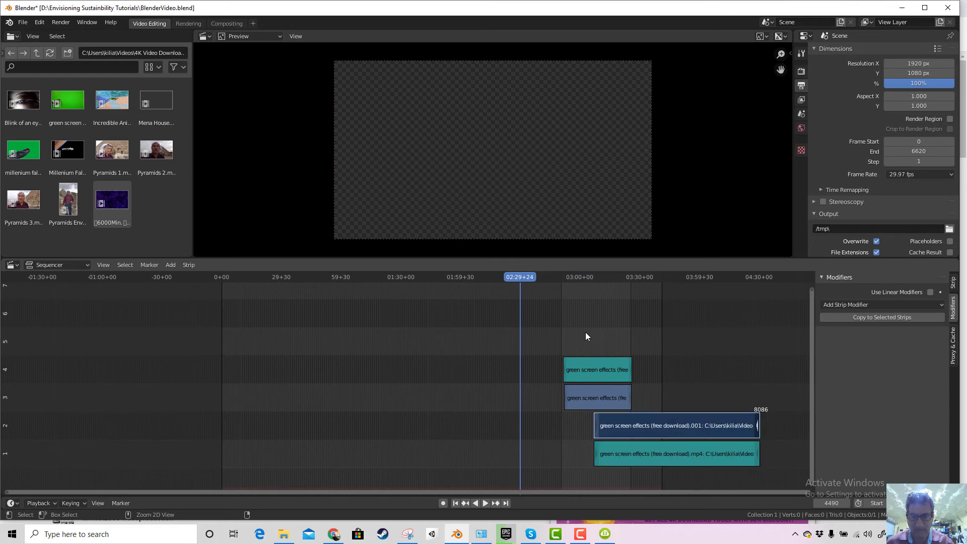
key("ctrl+z")
key("ctrl+z")
key("ctrl+z")
key("ctrl+z")
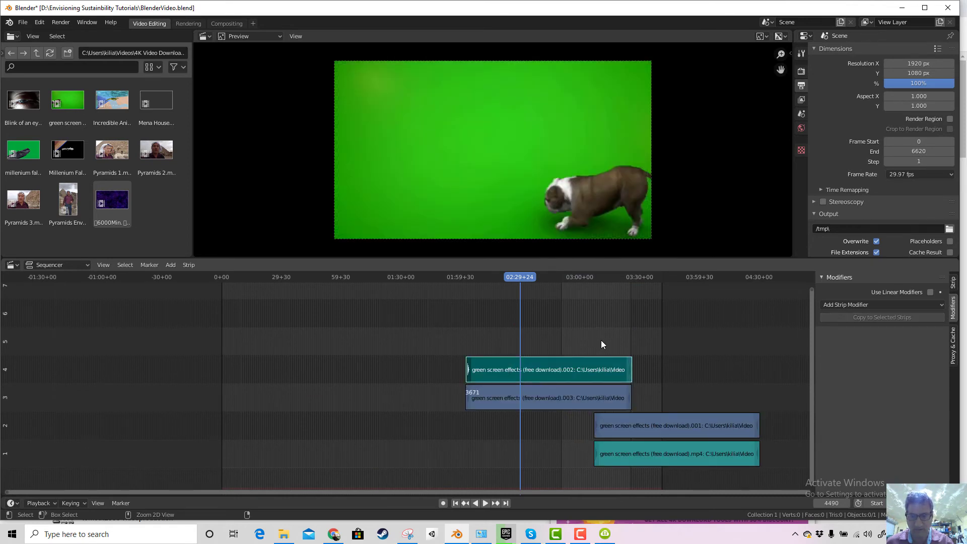
Erase the green screen effects .001 and .mp4 strips from inside the meta strip.
left_click(659, 425)
key("x")
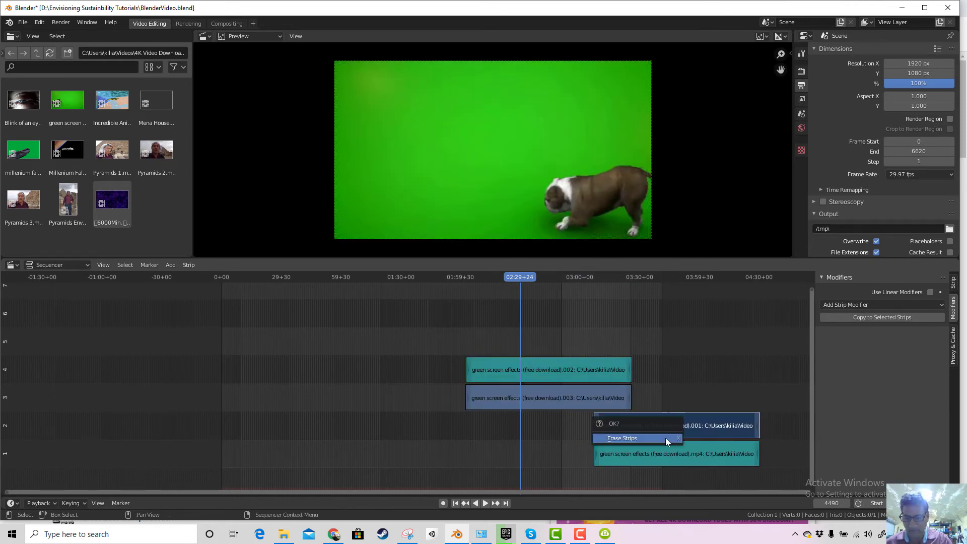
left_click(661, 442)
left_click(665, 452)
key("x")
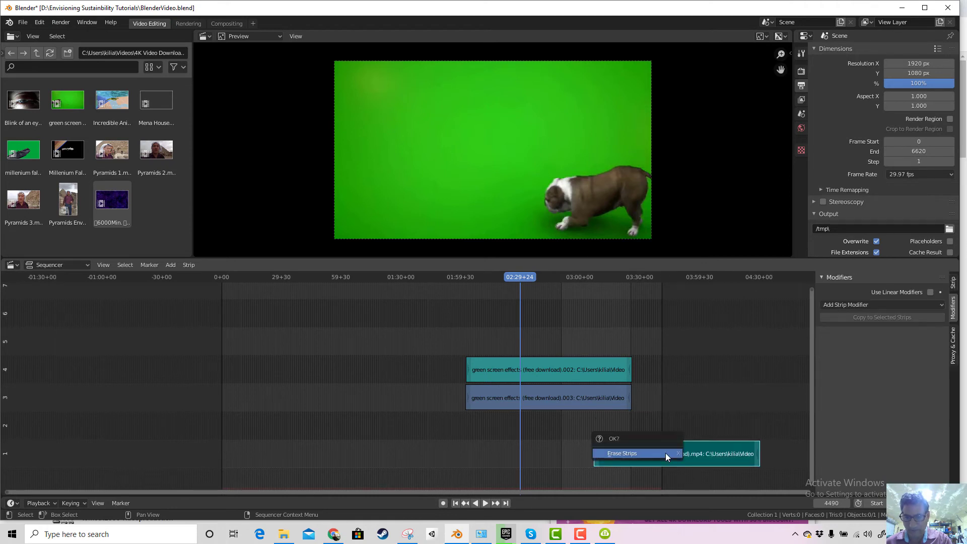
left_click(665, 453)
Leave the meta strip and play the composite up to about 02:36+07.
mouse_move(515, 273)
left_mouse_down()
mouse_move(578, 281)
mouse_move(533, 287)
left_mouse_up()
key("Tab")
key("space")
left_click(530, 292)
scroll(585, 343, "down", 2)
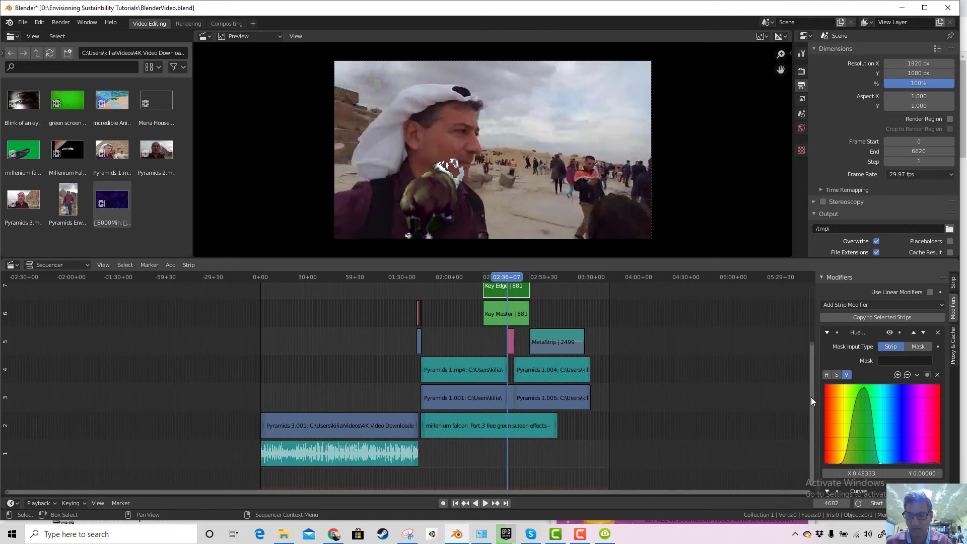
Move the Key Master, Key Edge and both Transform strips over the meta strip, and check the composite around 03:01+03.
left_click_drag(810, 397, 797, 356)
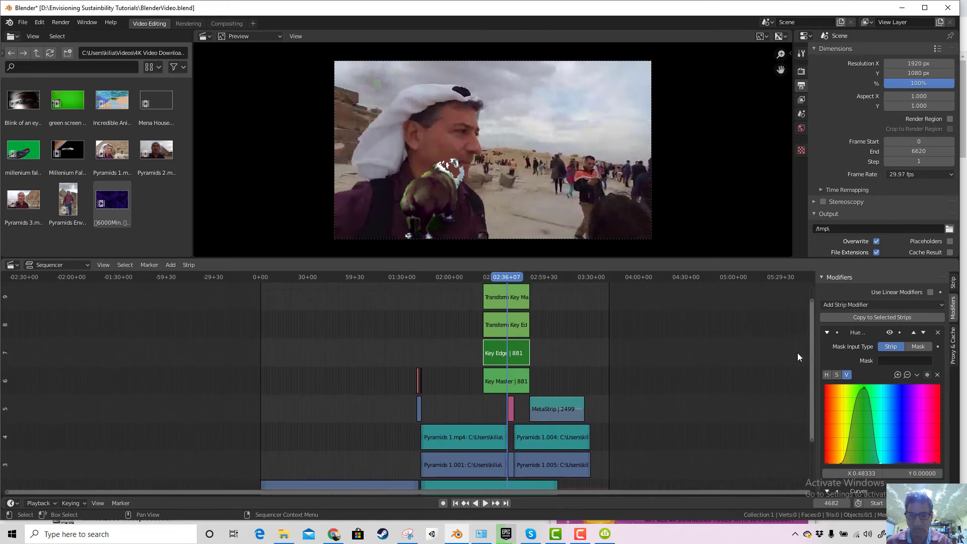
left_click(500, 295)
left_click(506, 325)
left_click(504, 352, "shift")
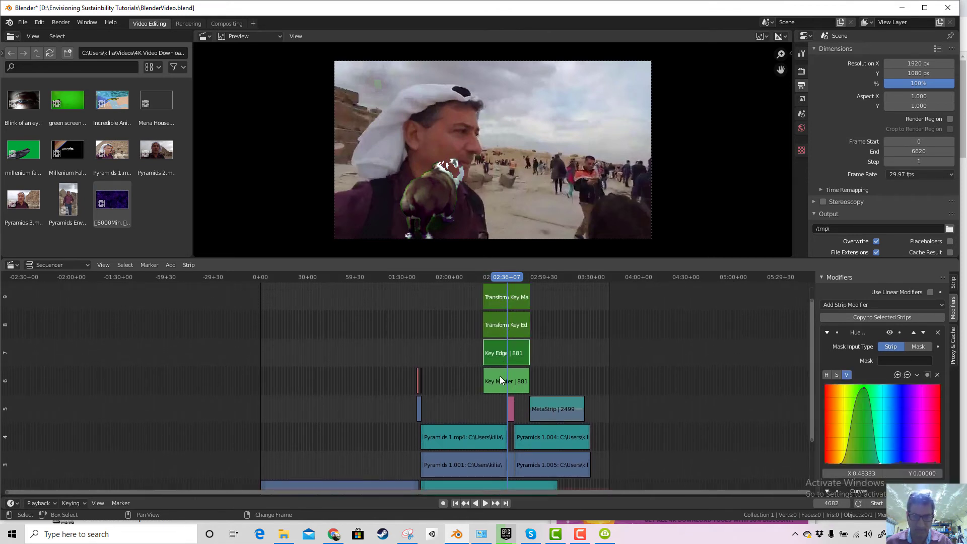
left_click(499, 376, "shift")
key("g")
left_click(544, 358)
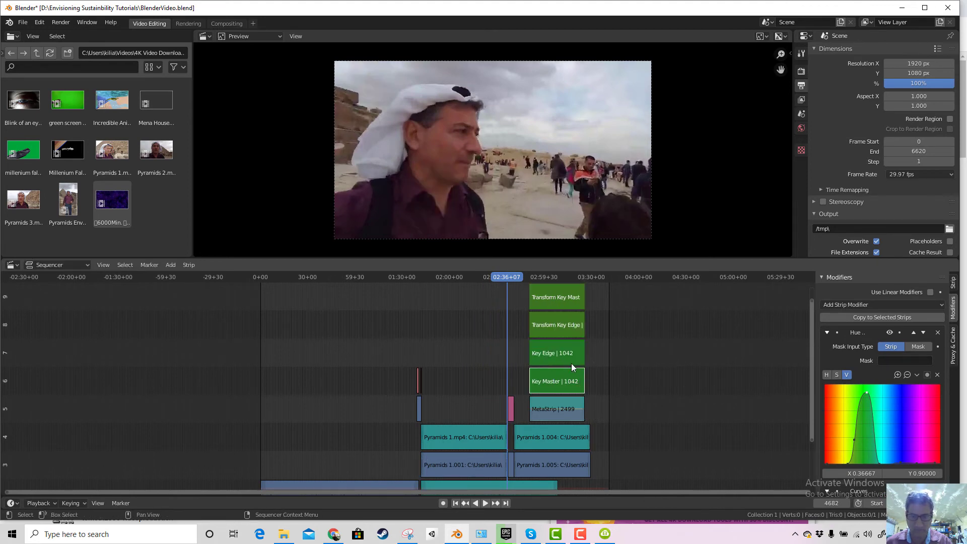
left_click_drag(507, 272, 546, 280)
key("space")
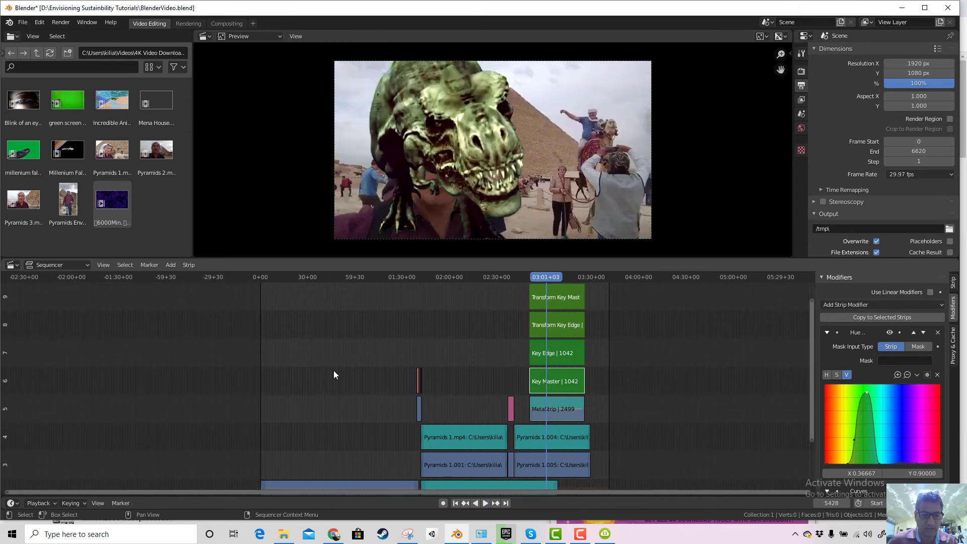
In the Rendering workspace, set the output file format to FFmpeg video and the audio codec to MP3.
left_click(61, 22)
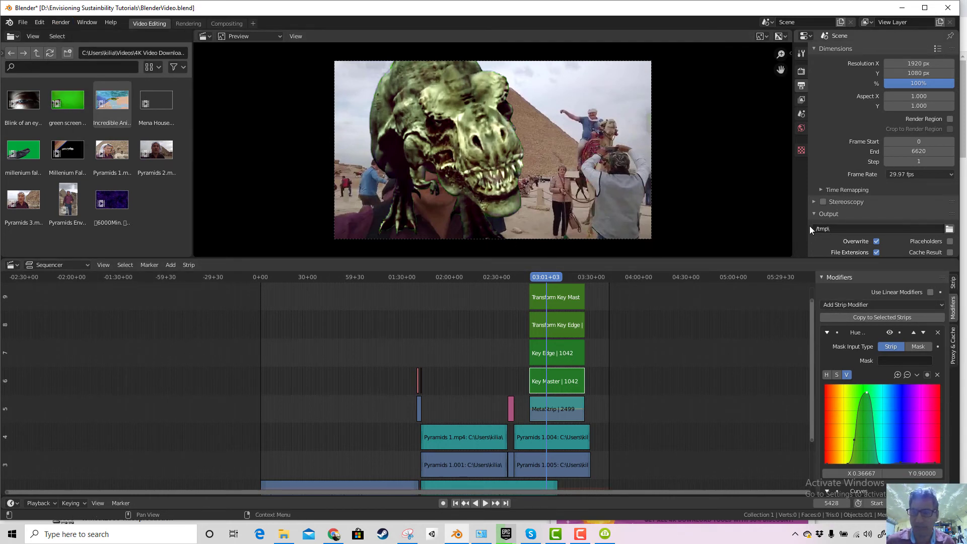
left_click(189, 22)
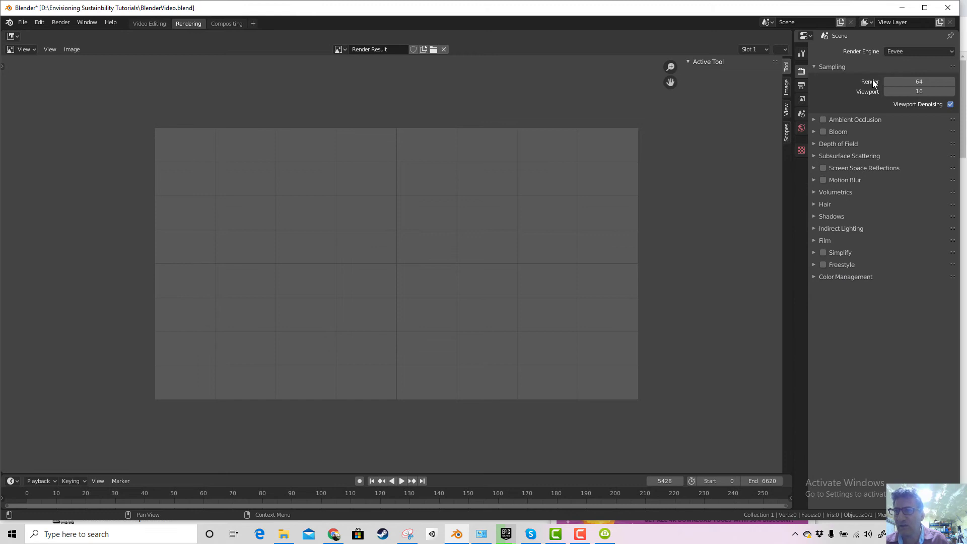
left_click(801, 86)
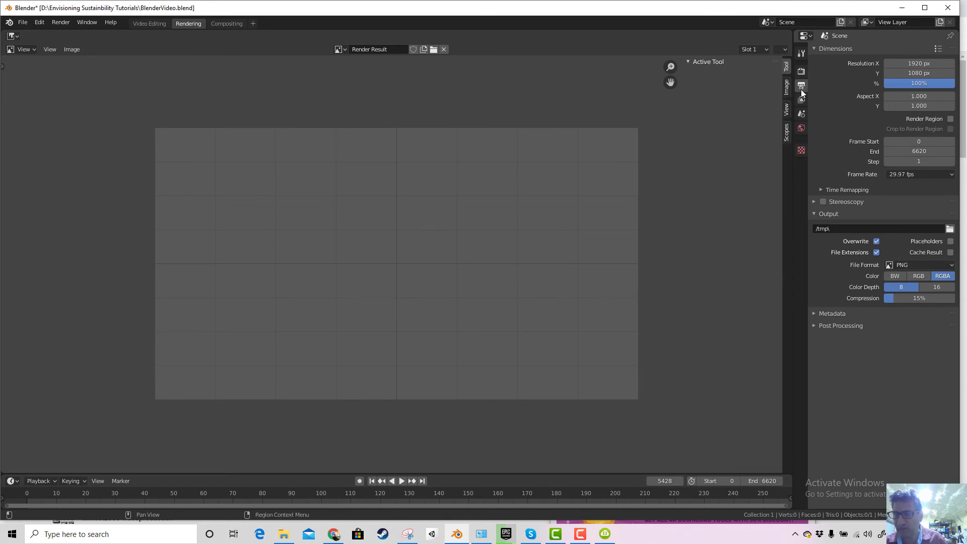
left_click(924, 264)
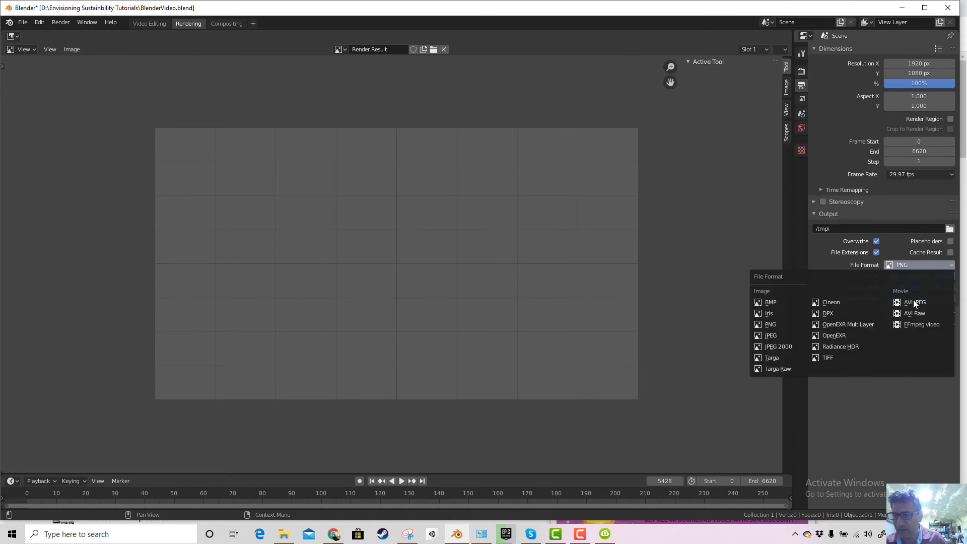
left_click(900, 325)
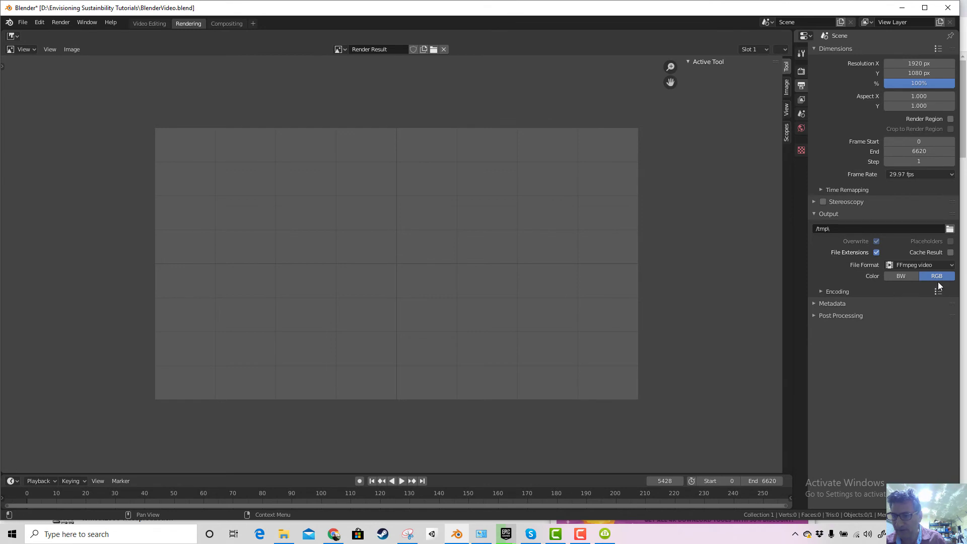
left_click(822, 291)
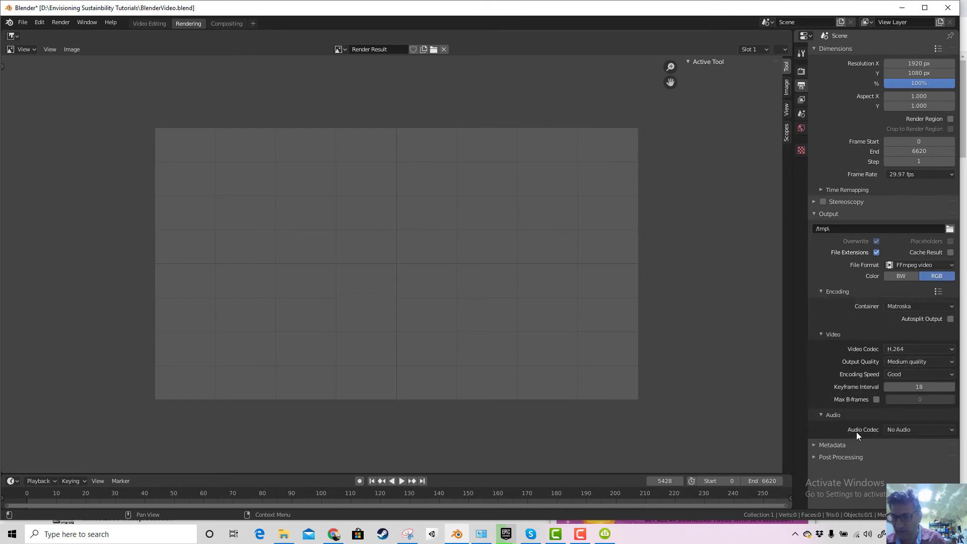
left_click(903, 429)
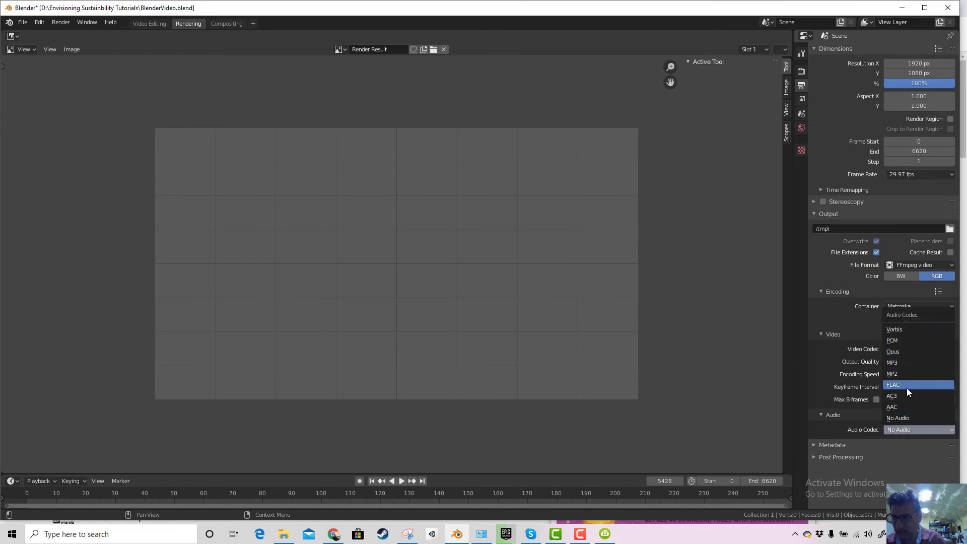
left_click(905, 363)
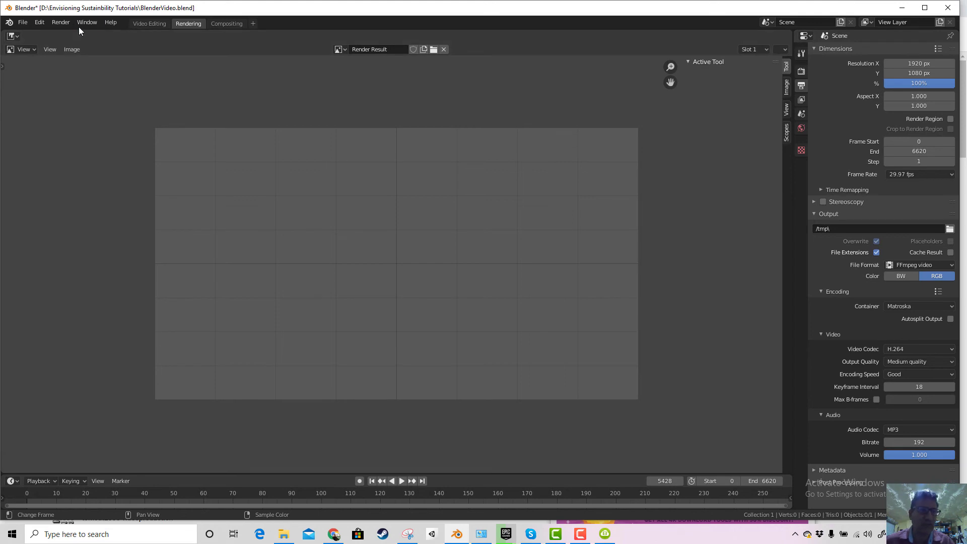
Return to the Video Editing workspace and try to render the scene's animation.
left_click(153, 24)
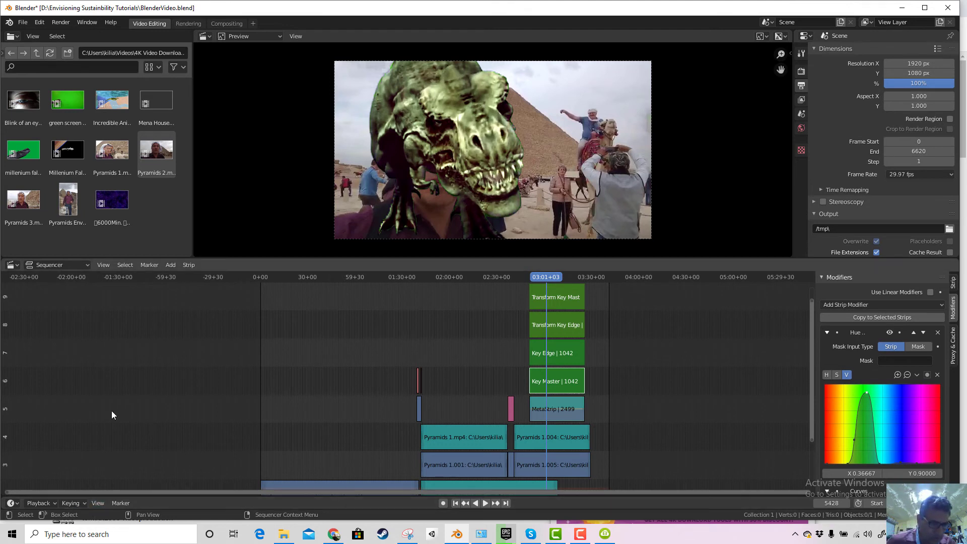
left_click(60, 22)
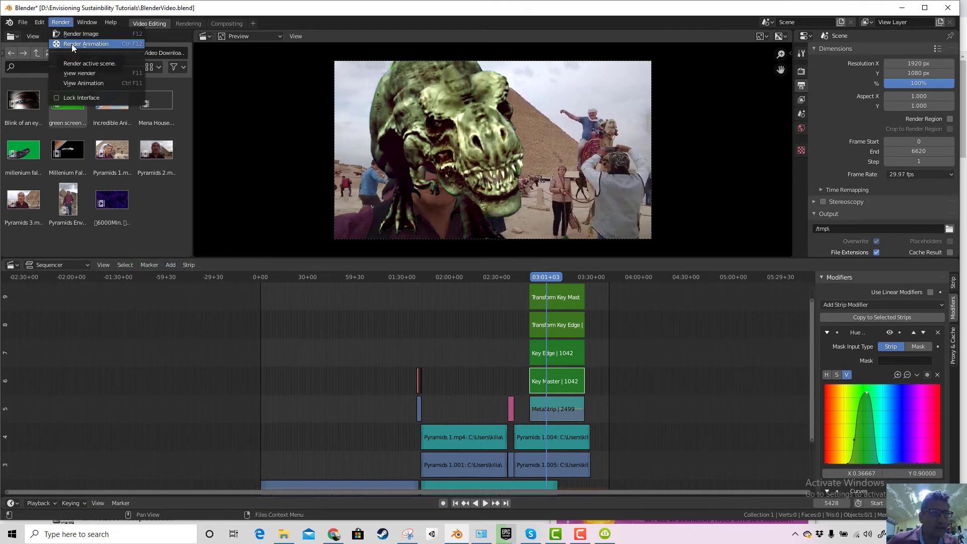
left_click(71, 44)
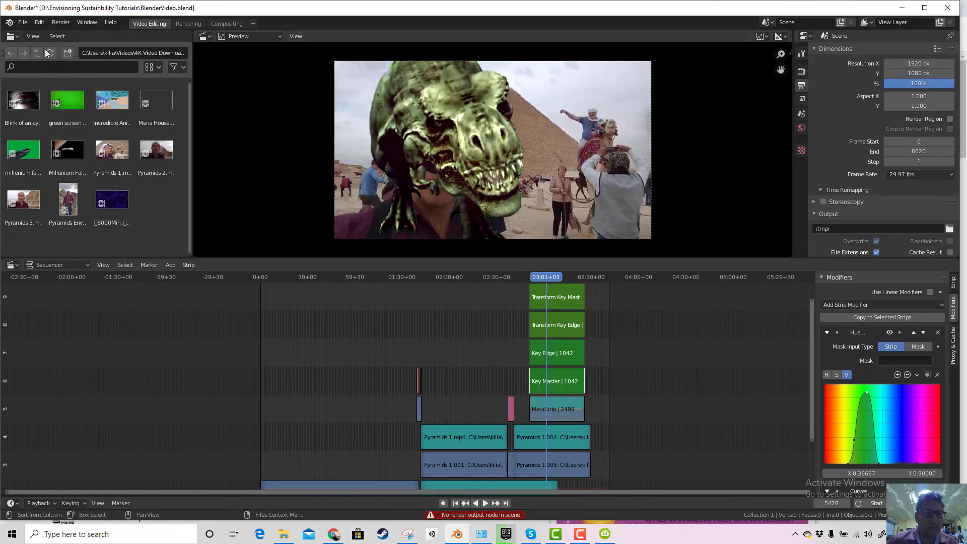
left_click(60, 22)
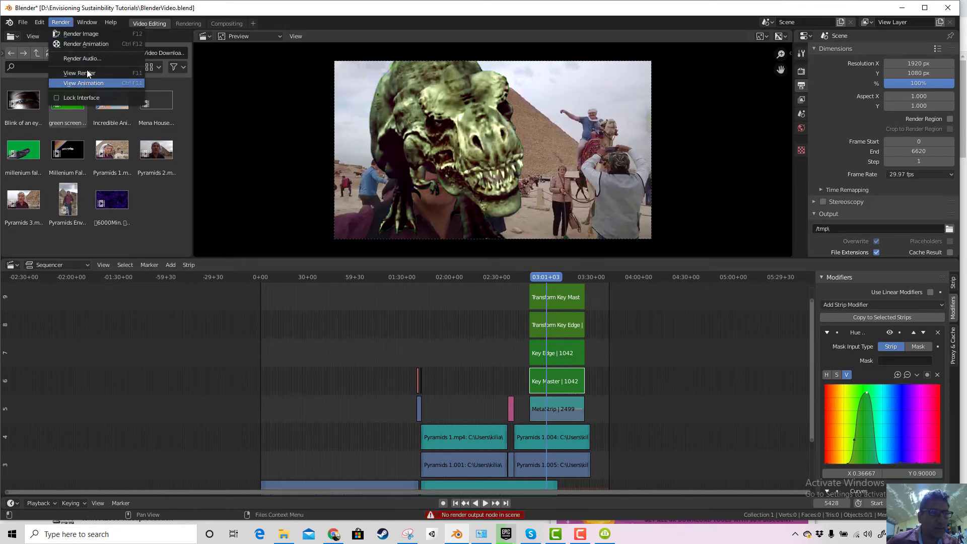
left_click(81, 44)
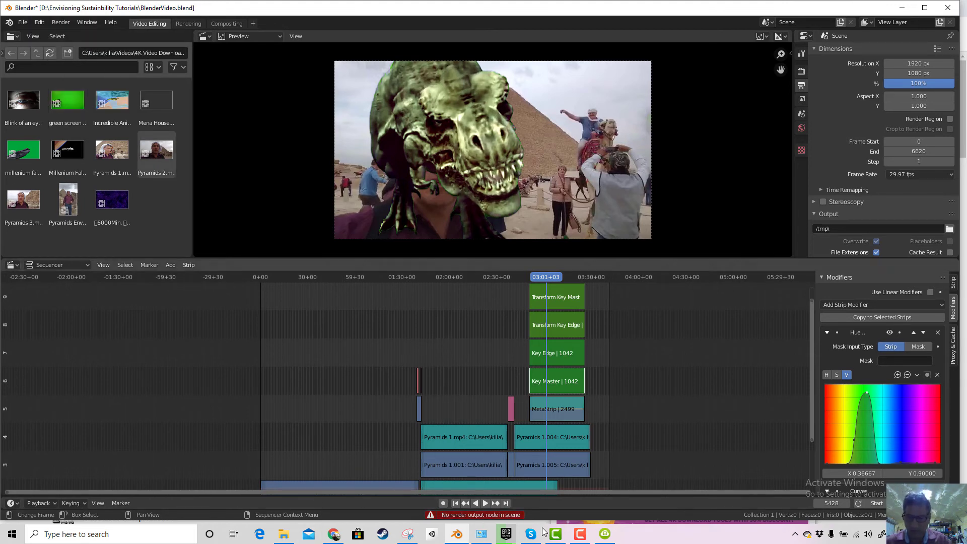
left_click(580, 538)
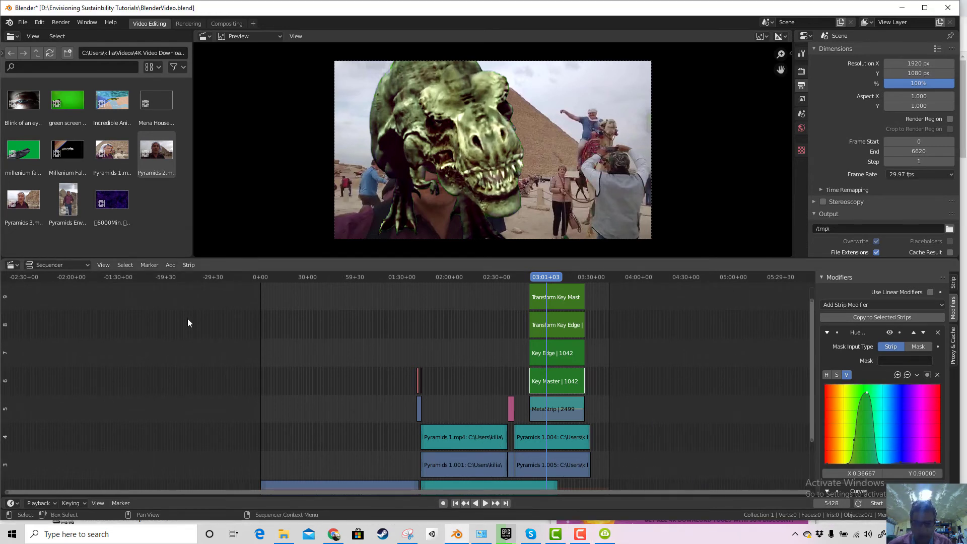
Start a Sequence Render Animation from the sequencer and close the render window.
left_click(103, 266)
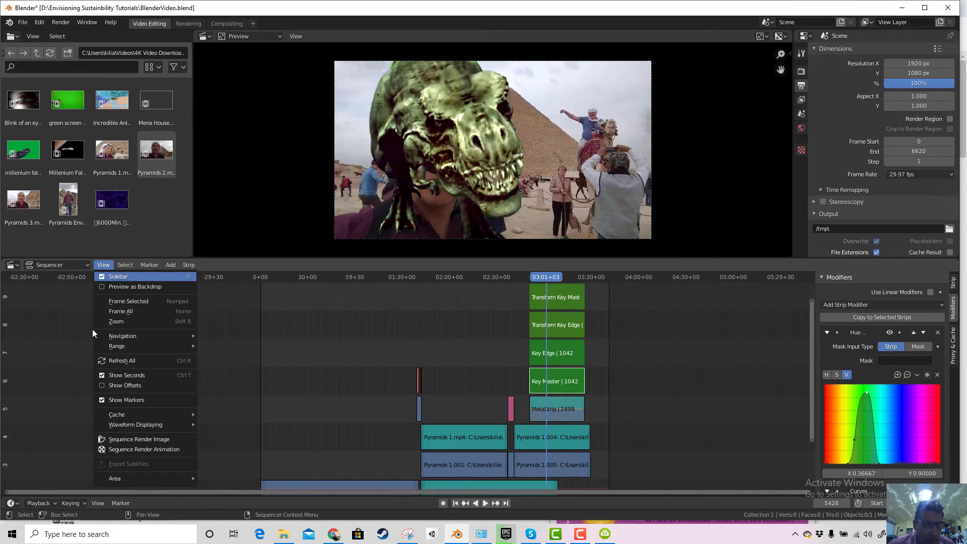
left_click(116, 449)
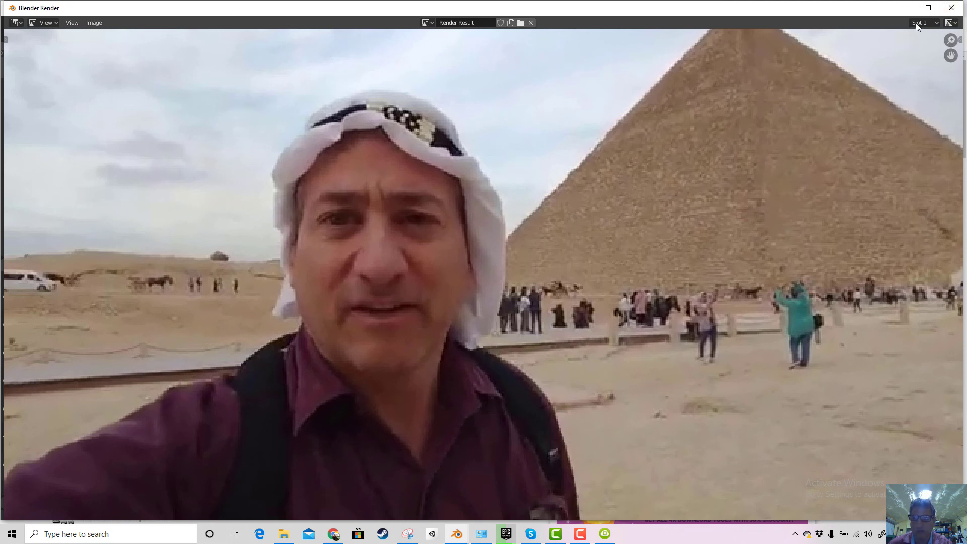
left_click(951, 8)
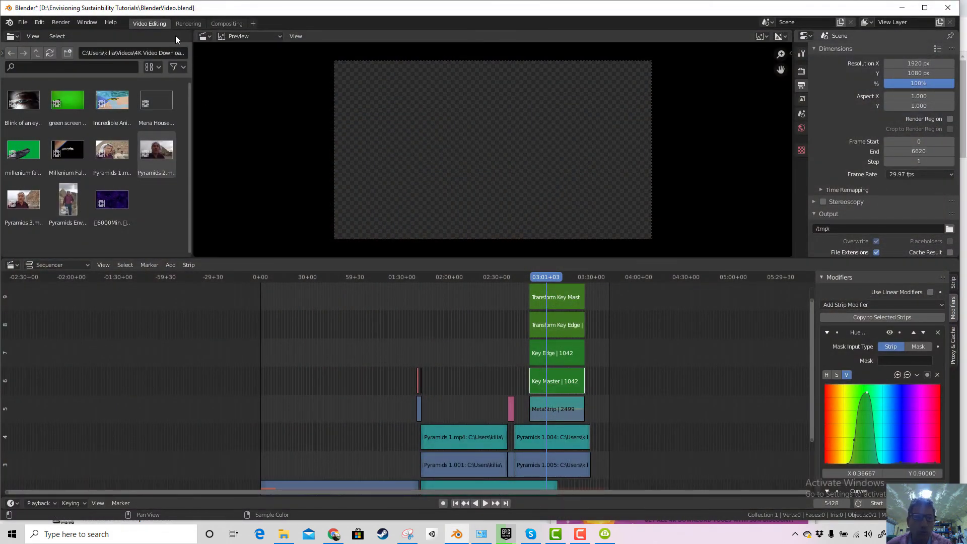
In the Rendering workspace, choose C:\tmp\0000-6620.mkv as the output file.
left_click(187, 23)
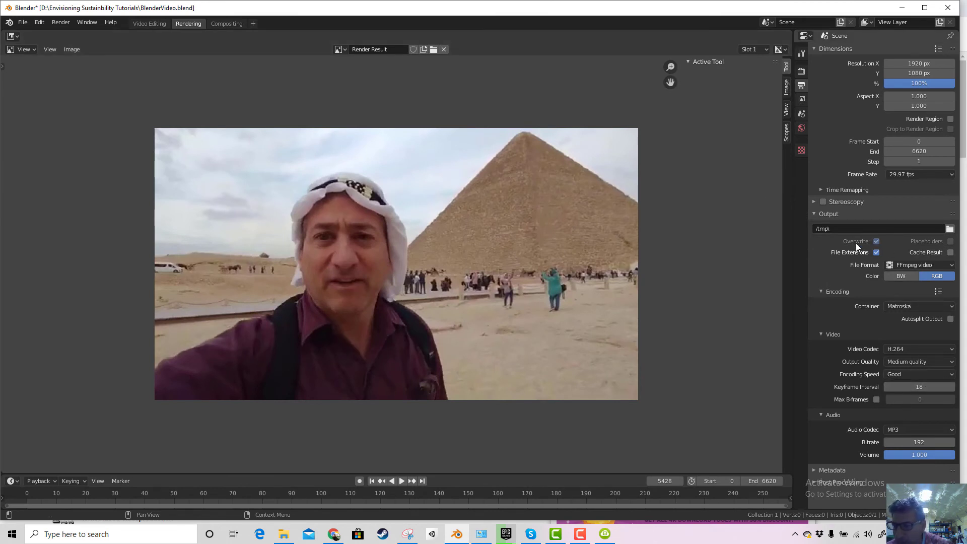
left_click(949, 229)
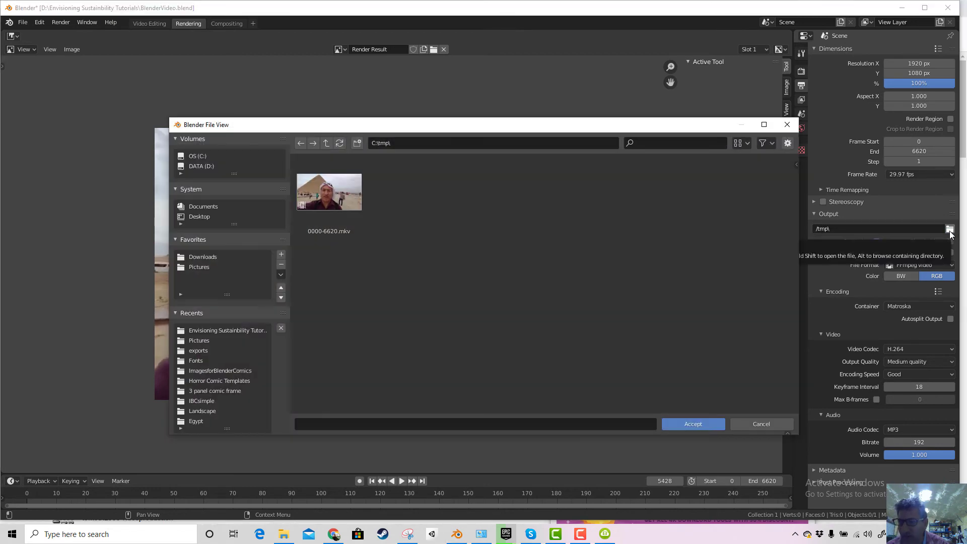
double_click(329, 197)
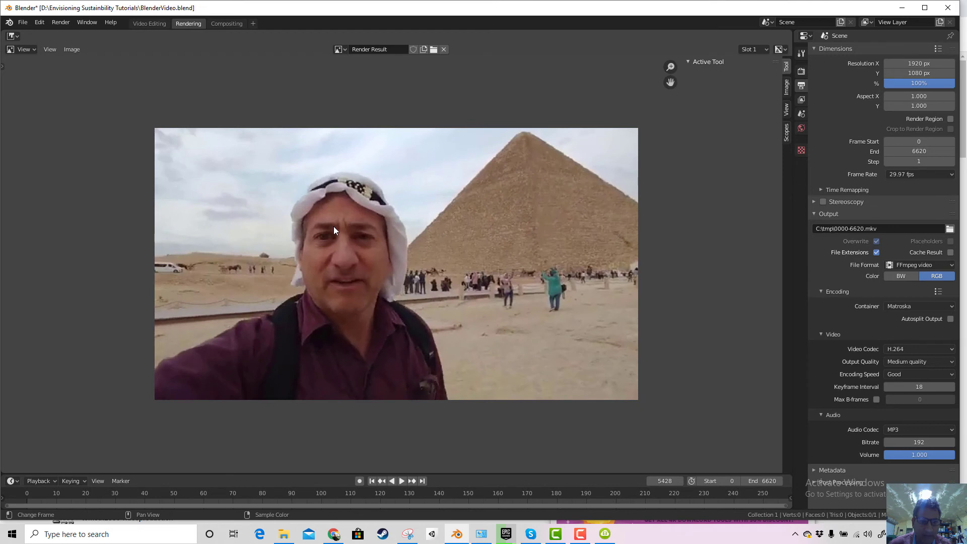
Play the timeline twice to check the render result, stopping at frame 5653.
left_click(399, 479)
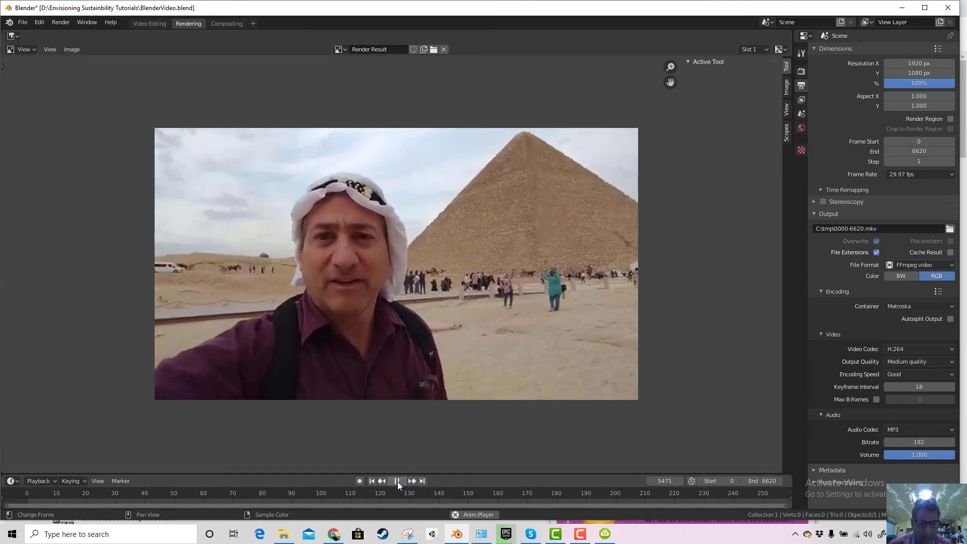
left_click(395, 481)
left_click(400, 482)
left_click(396, 480)
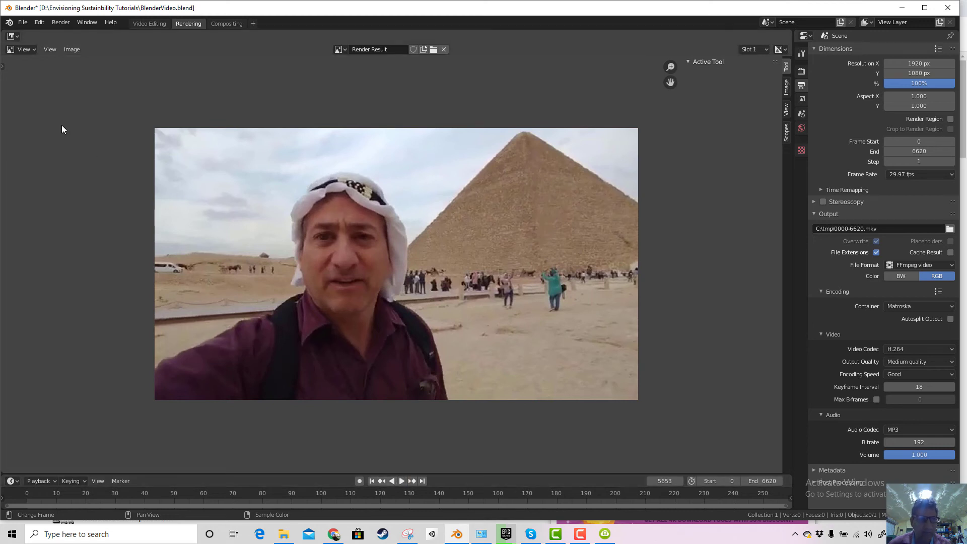
Display the Viewer Node image, switch back to Render Result and restart playback.
left_click(340, 49)
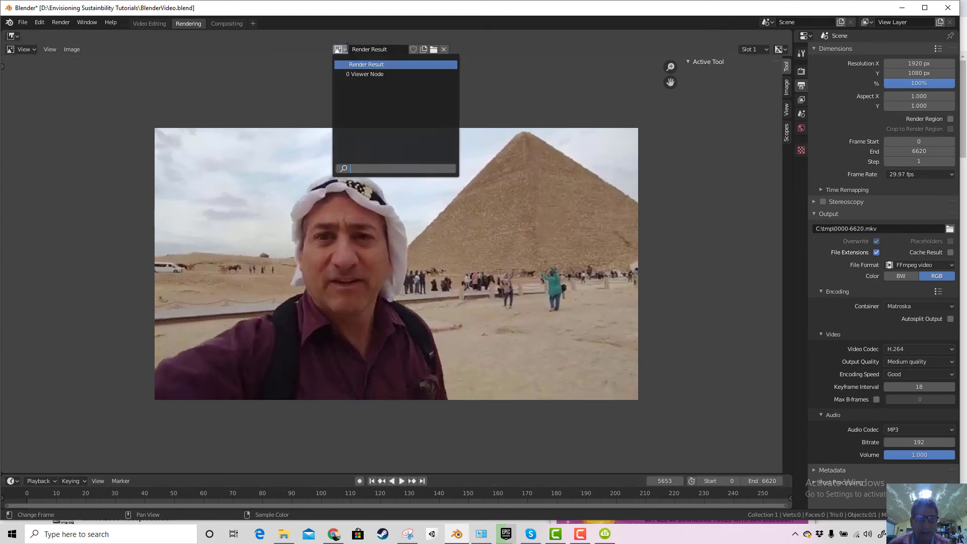
left_click(355, 74)
left_click(340, 50)
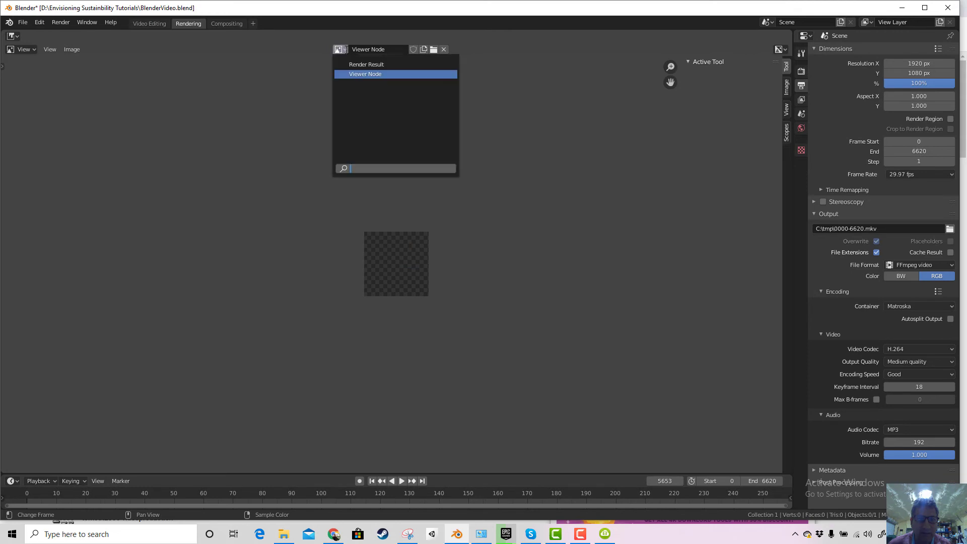
left_click(357, 64)
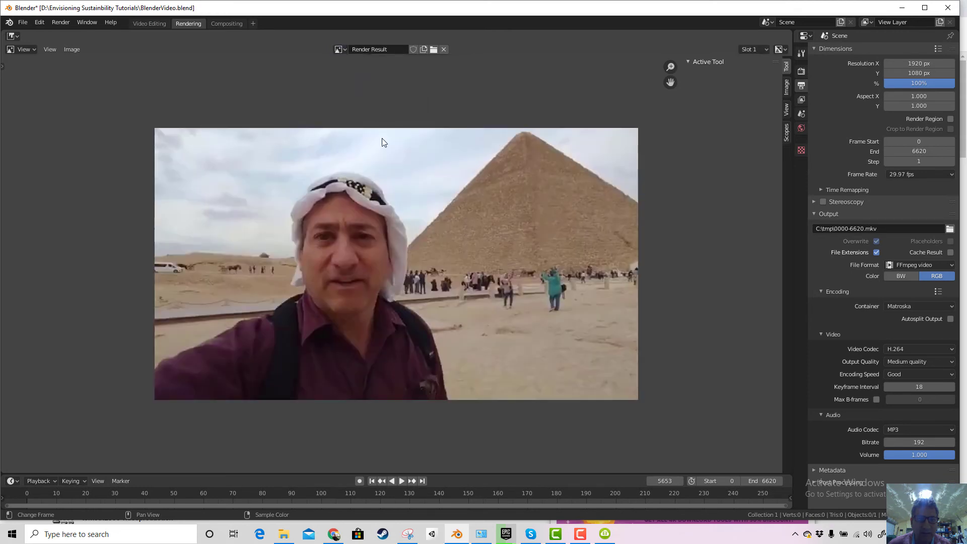
left_click(400, 481)
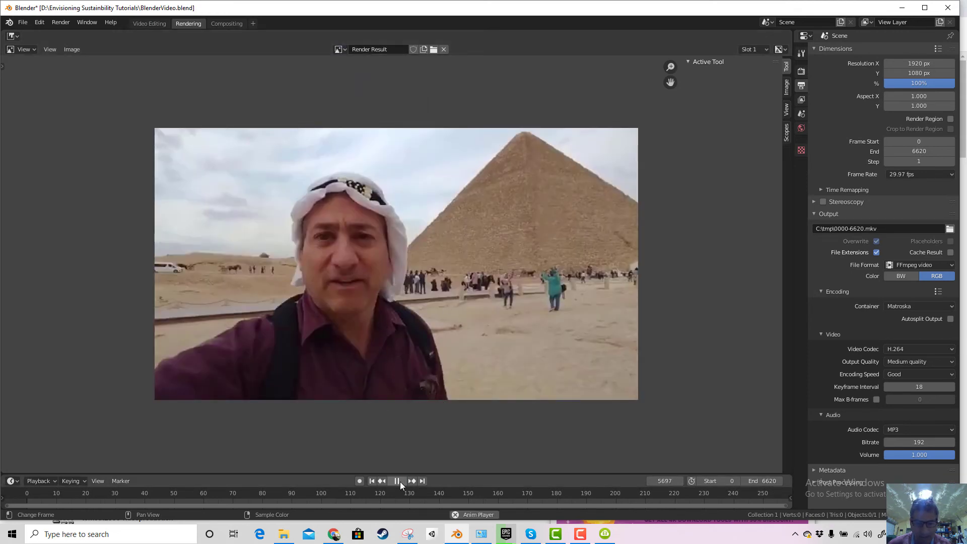
Stop the timeline playback and cancel closing the unsaved BlenderVideo project.
left_click(400, 481)
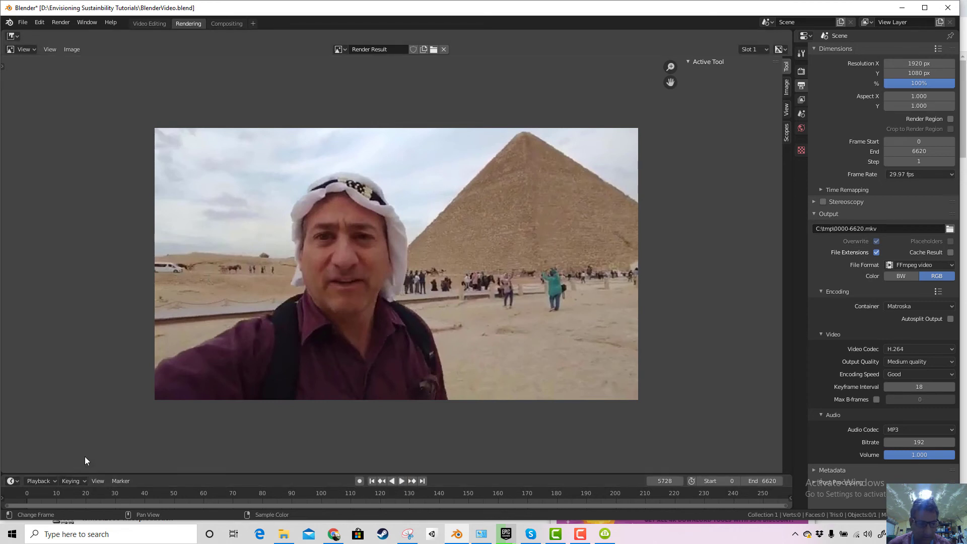
left_click(957, 8)
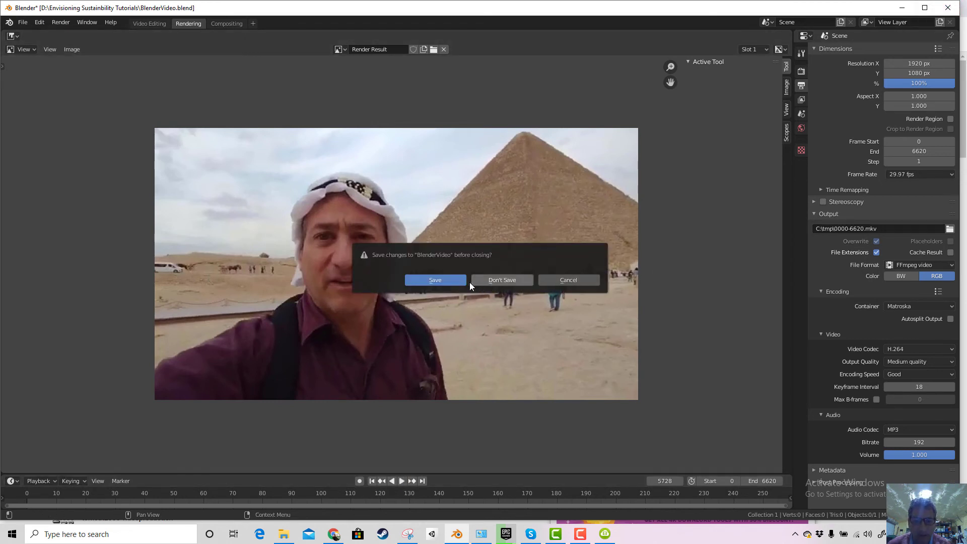
left_click(566, 280)
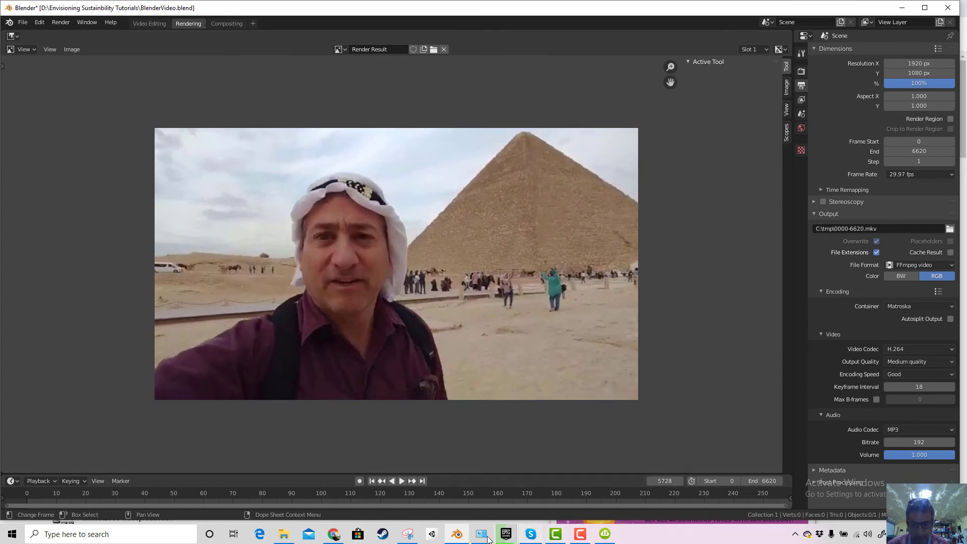
left_click(457, 534)
left_click(456, 534)
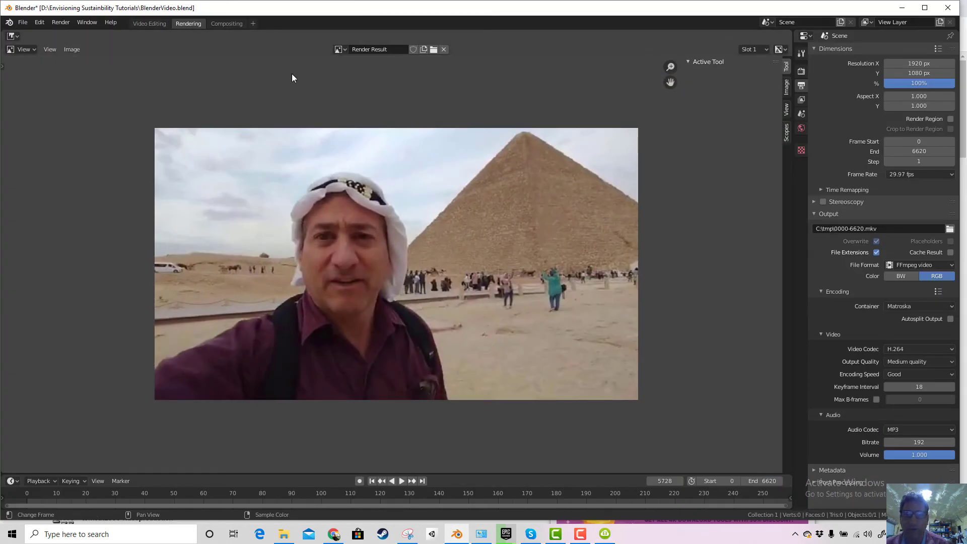
left_click(149, 24)
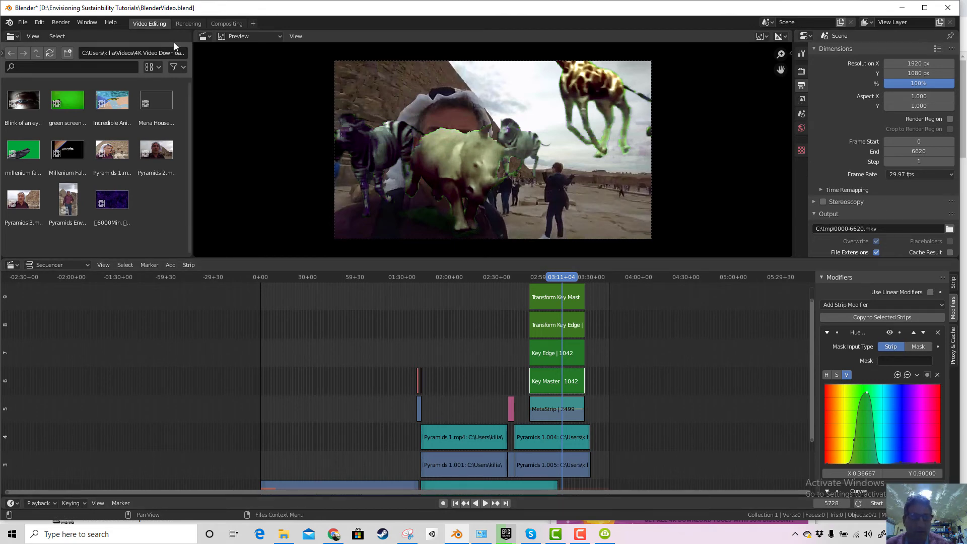
left_click(189, 23)
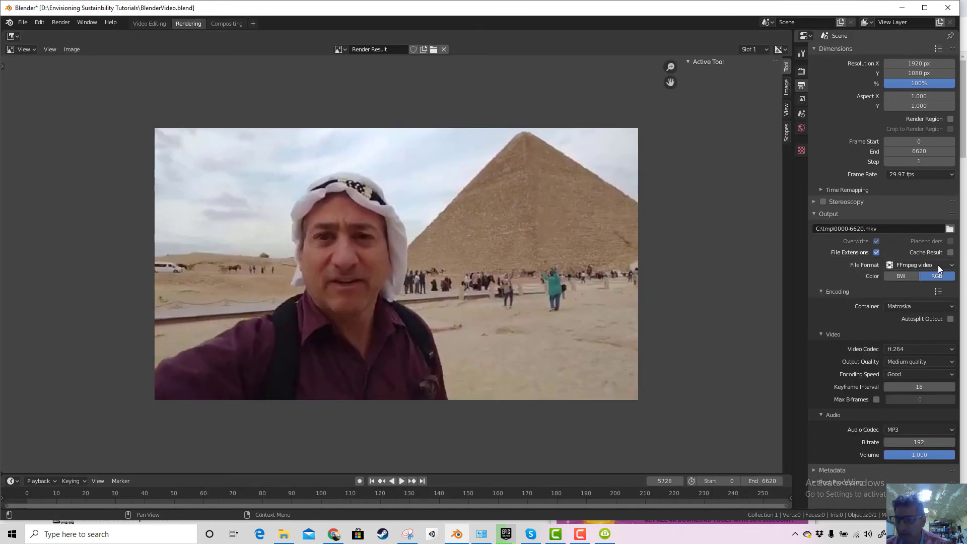
Set the render output to 0000-6620.mkv in the D:\Envisioning Sustainbility Tutorials\Blender Renders folder.
left_click(950, 229)
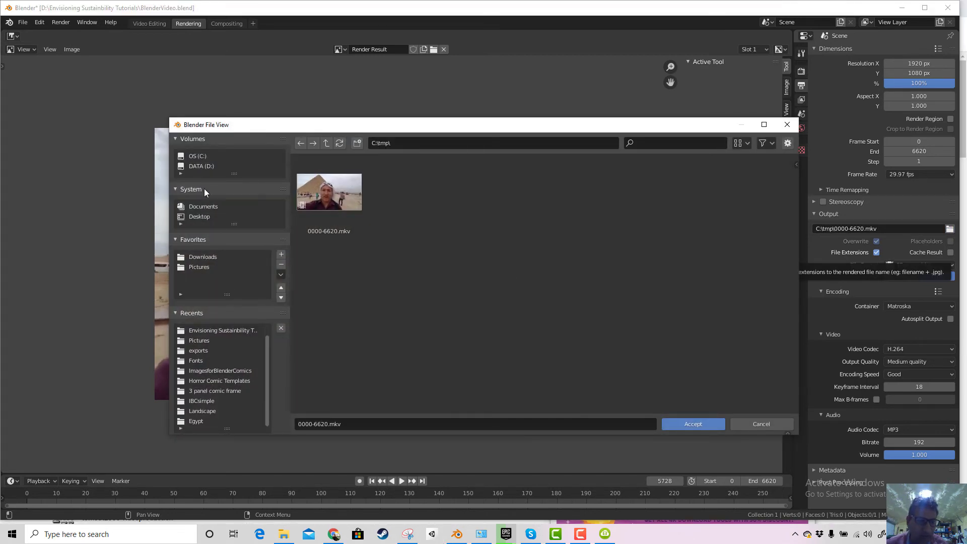
left_click(200, 167)
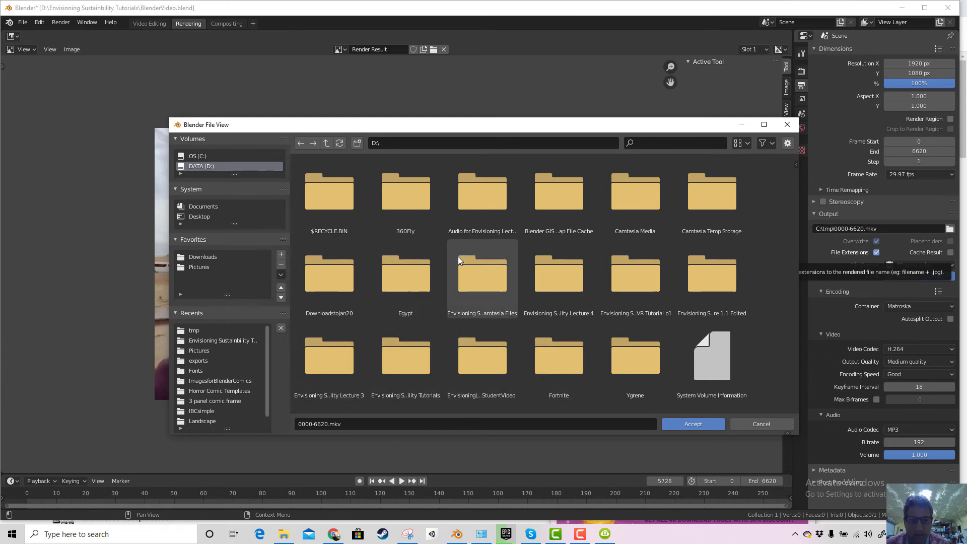
left_click(411, 363)
double_click(412, 363)
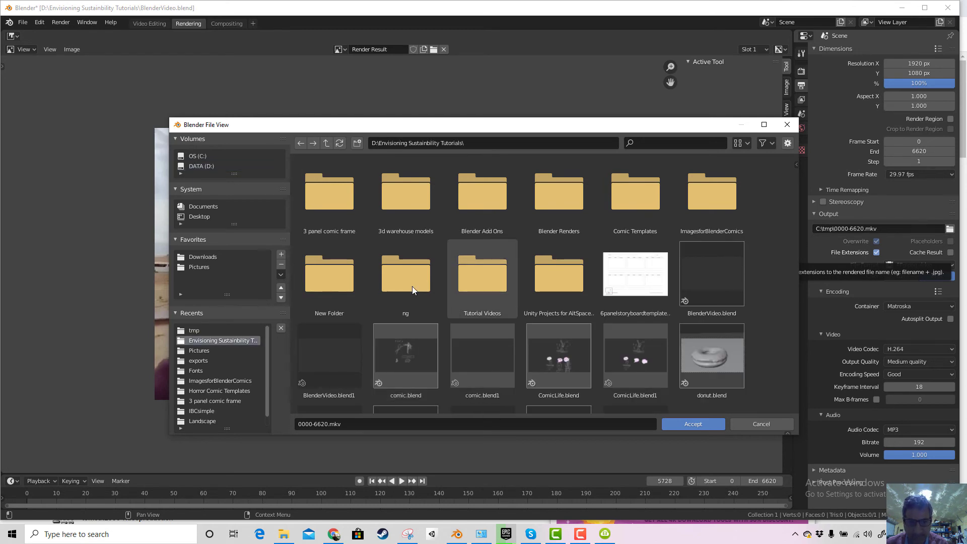
double_click(555, 206)
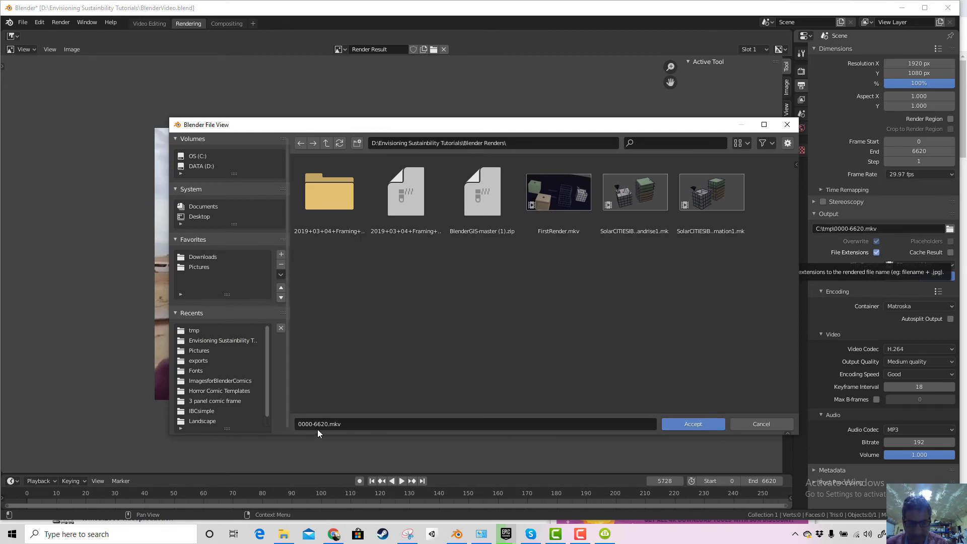
left_click(669, 423)
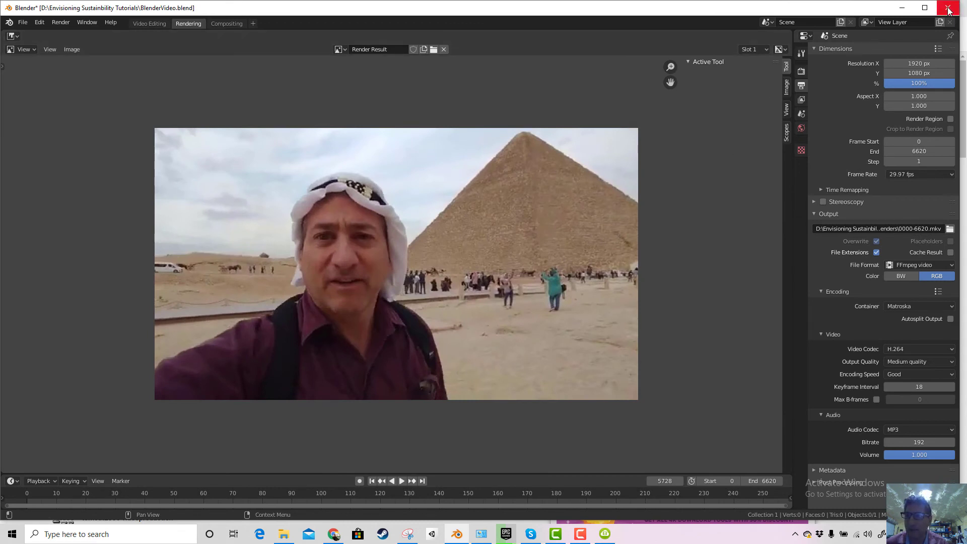
In the Video Editing workspace, expand the Encoding settings and review the output path, container, video and audio options.
left_click(149, 24)
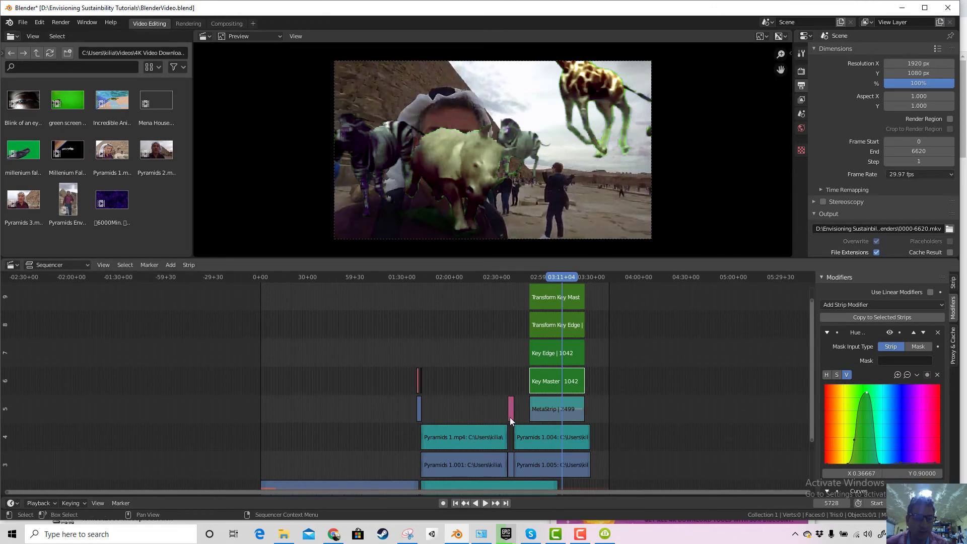
scroll(869, 206, "down", 3)
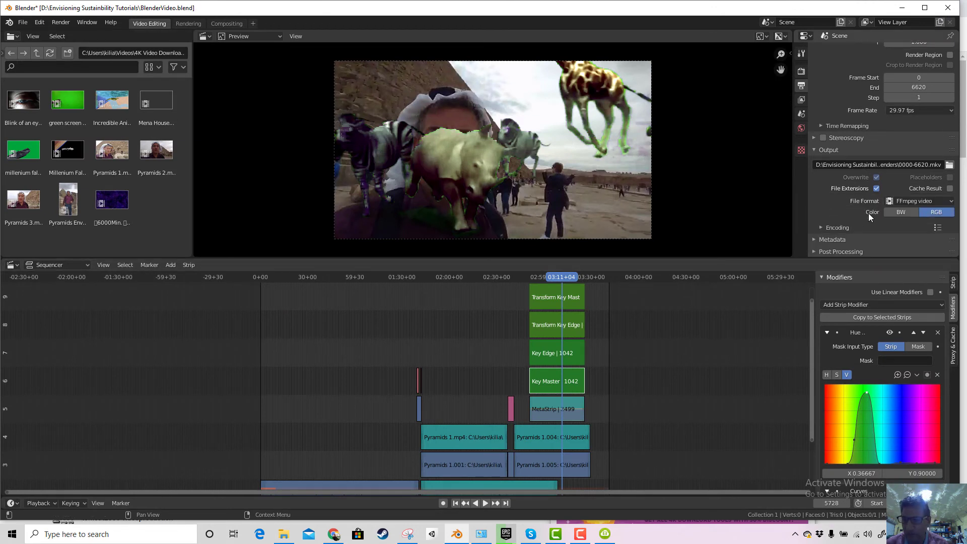
left_click(823, 228)
scroll(869, 219, "down", 4)
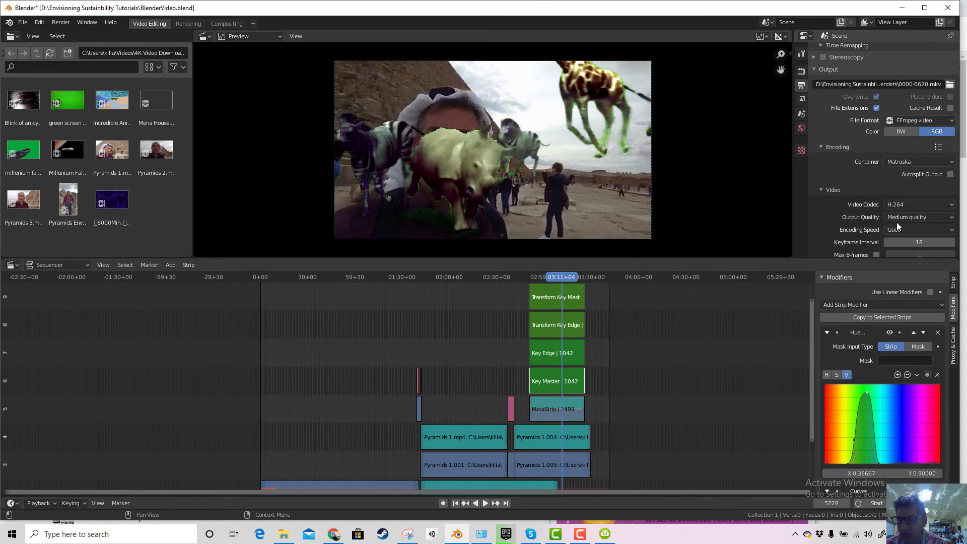
scroll(901, 205, "down", 2)
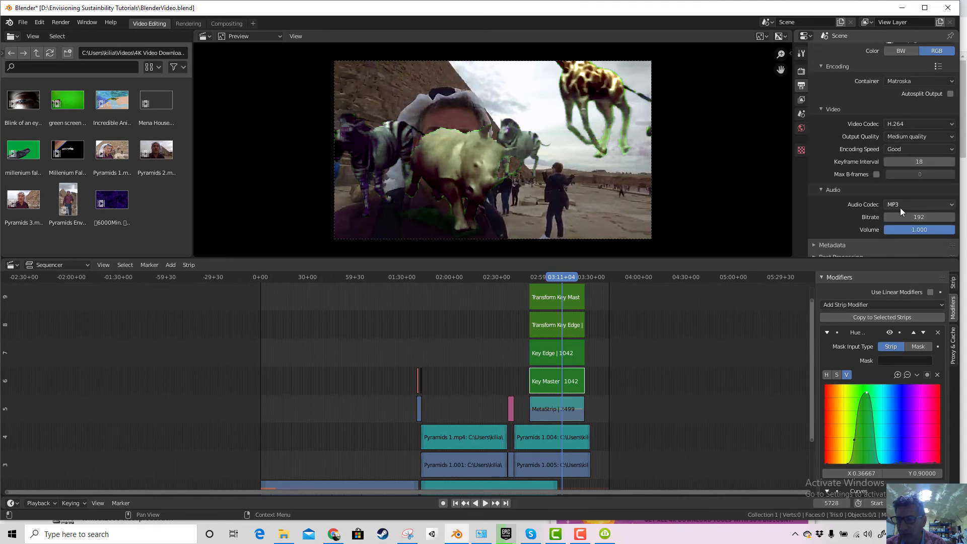
scroll(871, 190, "down", 2)
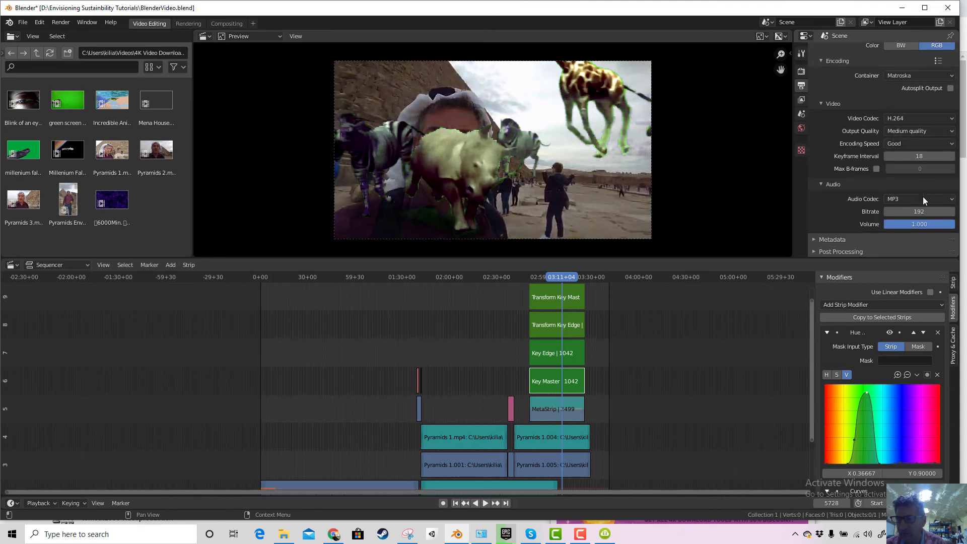
scroll(901, 225, "up", 7)
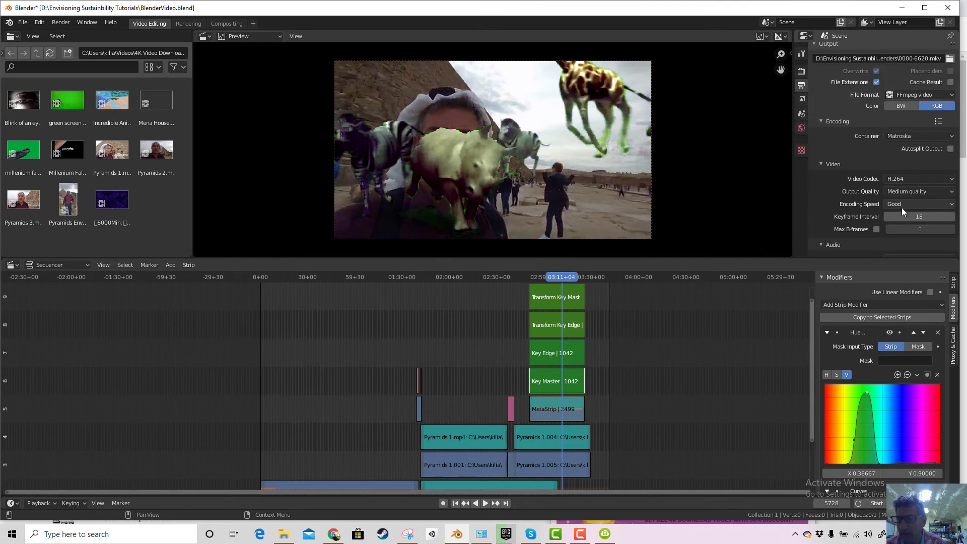
scroll(911, 182, "up", 3)
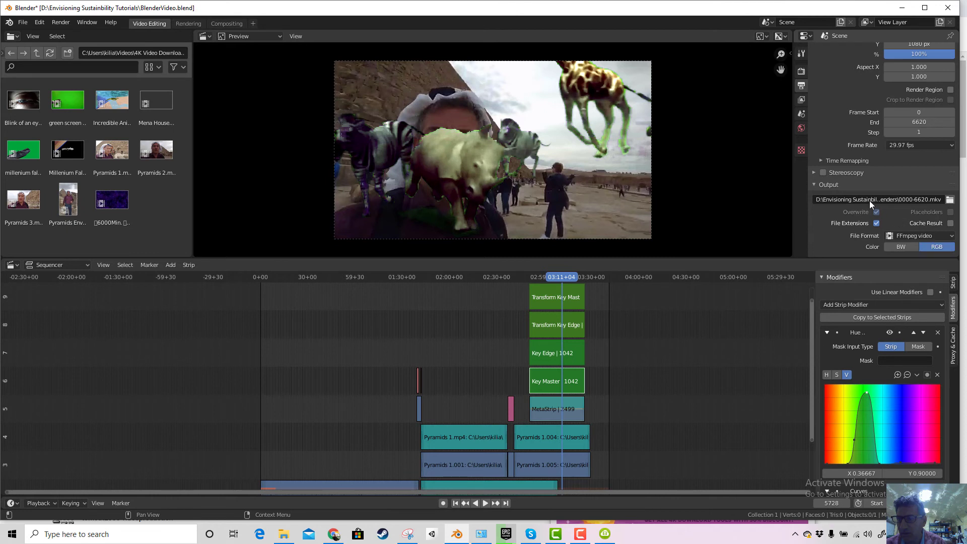
left_click(936, 199)
Switch the output file format to AVI Raw and set it back to FFmpeg video.
scroll(905, 201, "down", 4)
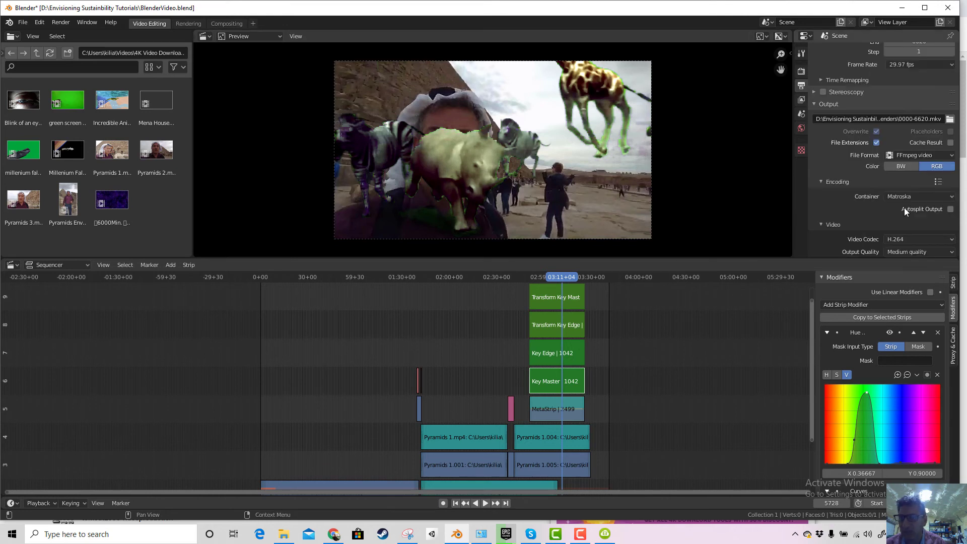
left_click(937, 155)
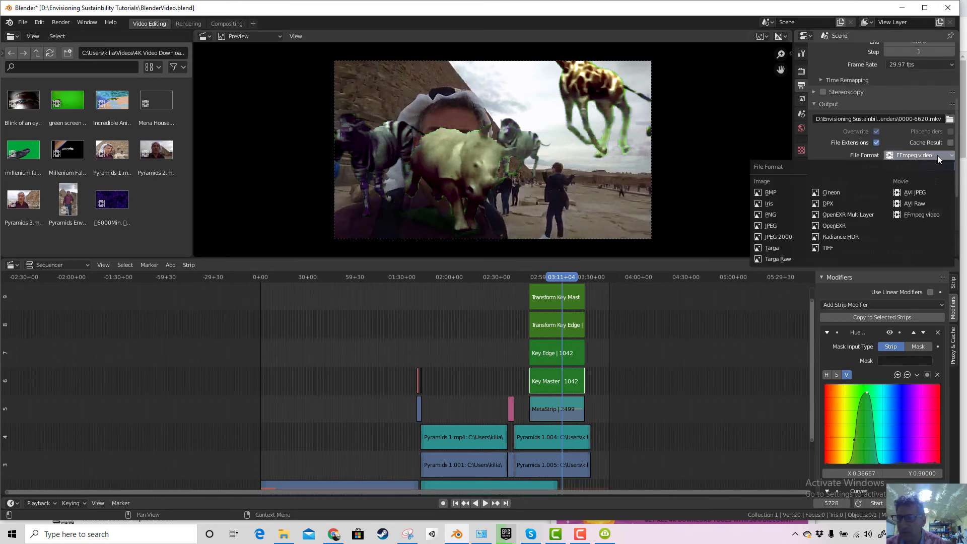
left_click(910, 203)
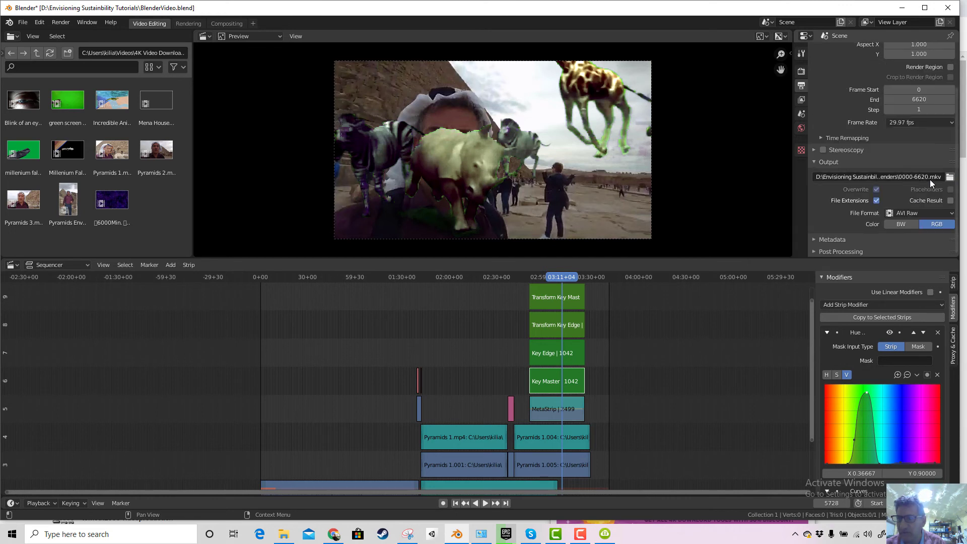
left_click(915, 215)
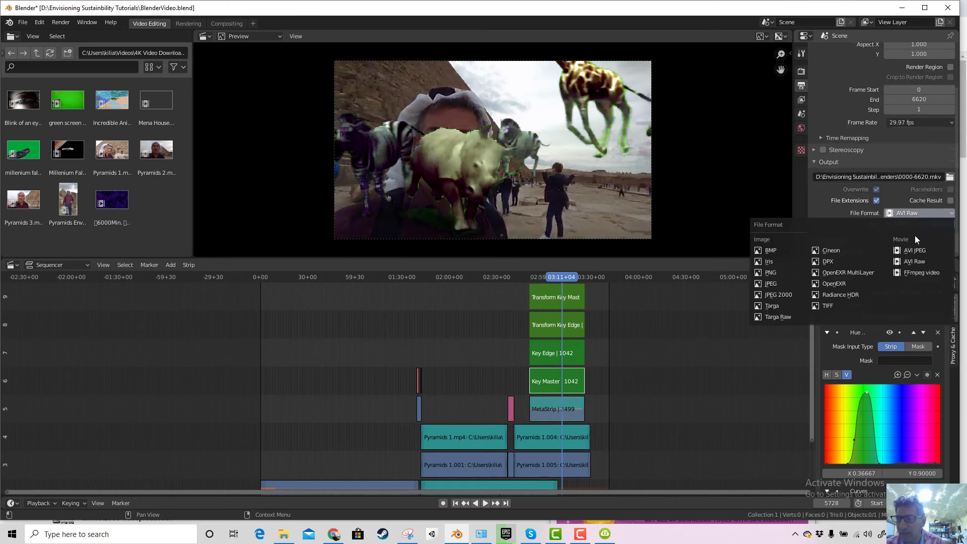
left_click(919, 273)
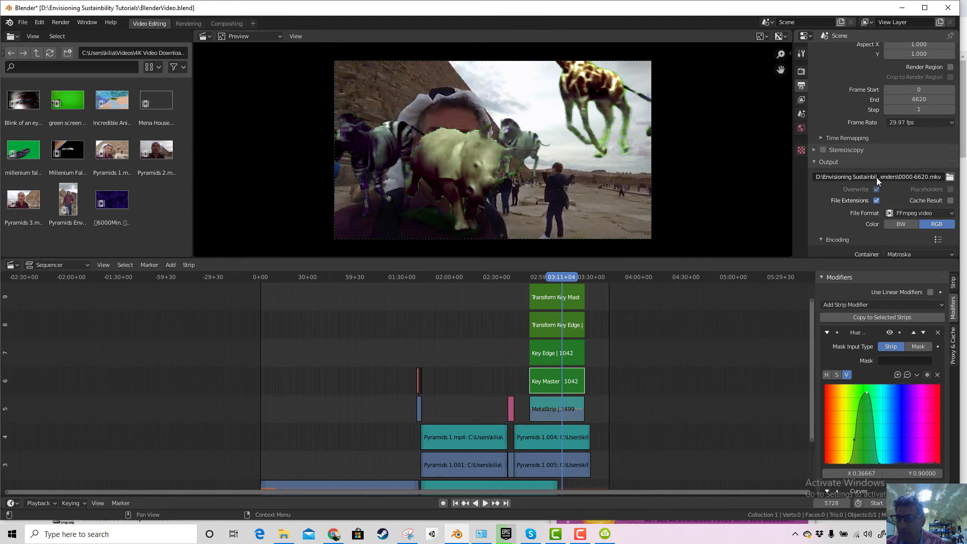
scroll(876, 178, "up", 3)
scroll(871, 175, "down", 8)
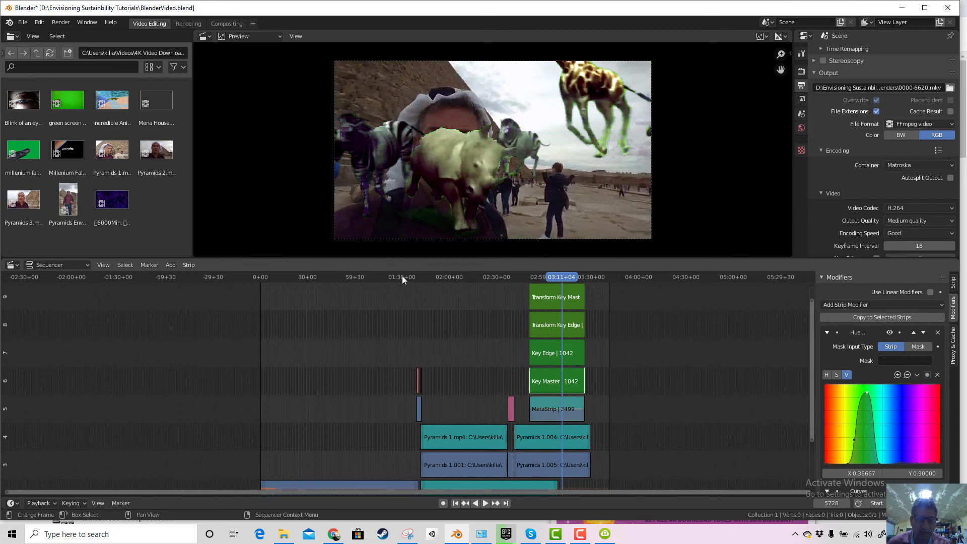
Move the sequencer playhead to 02:44+15 and start a Sequence Render Animation.
left_click_drag(404, 276, 520, 316)
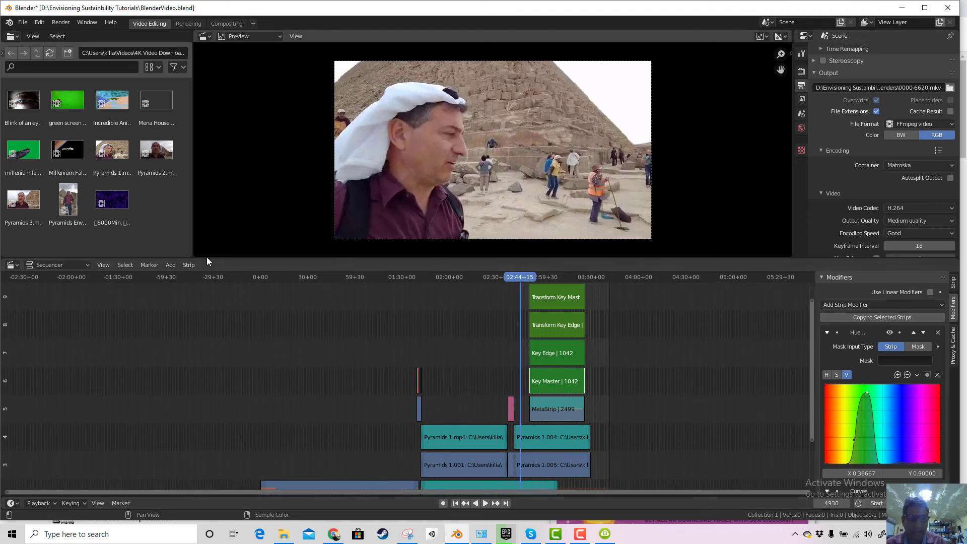
left_click(100, 265)
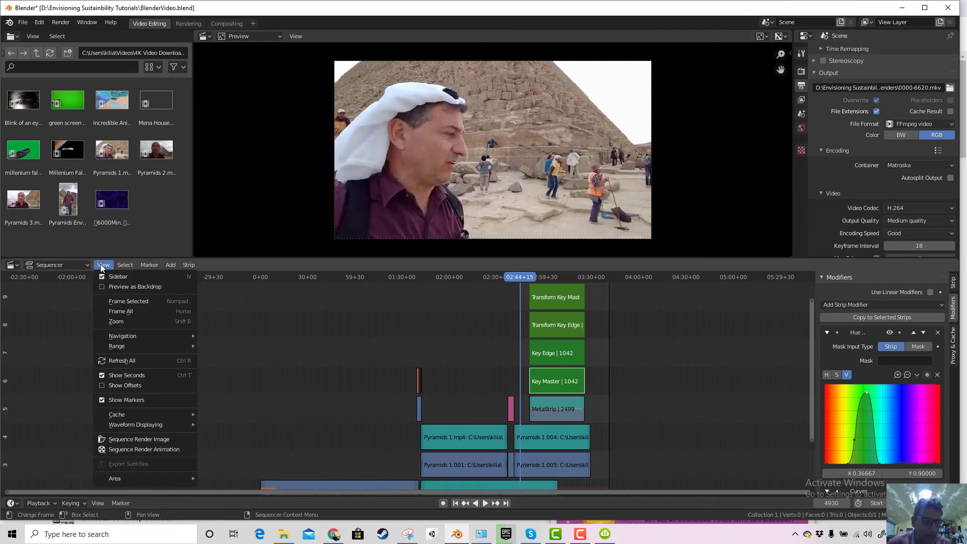
left_click(138, 449)
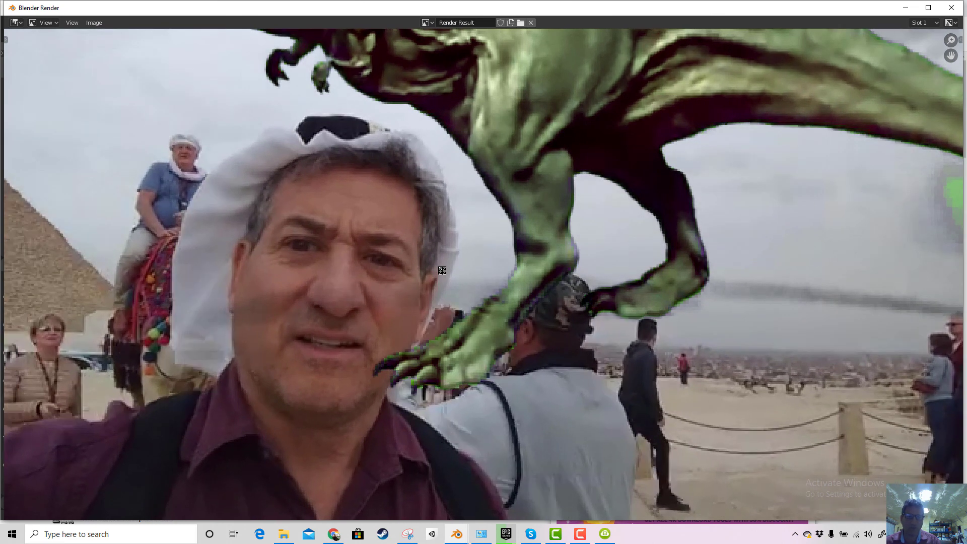
left_click(580, 534)
left_click(892, 418)
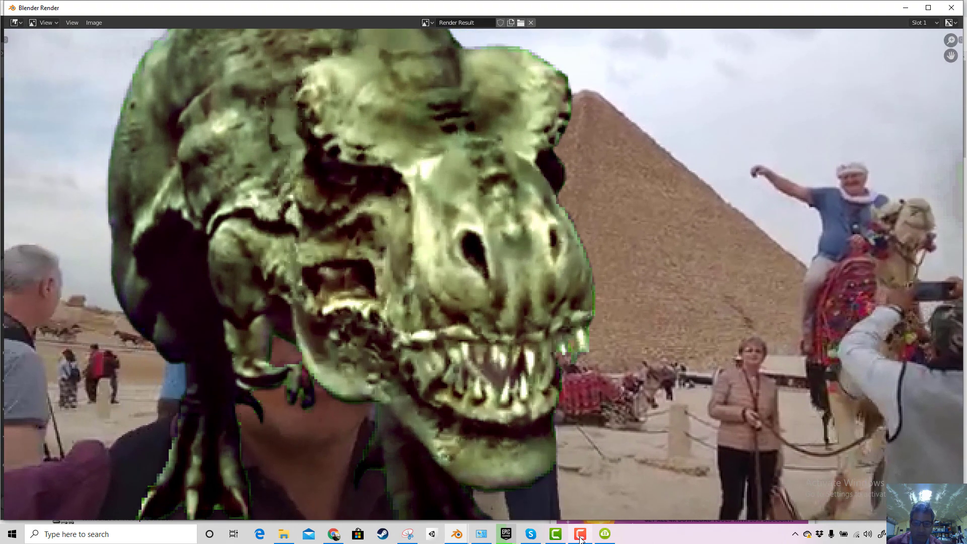
left_click(557, 530)
left_click(887, 416)
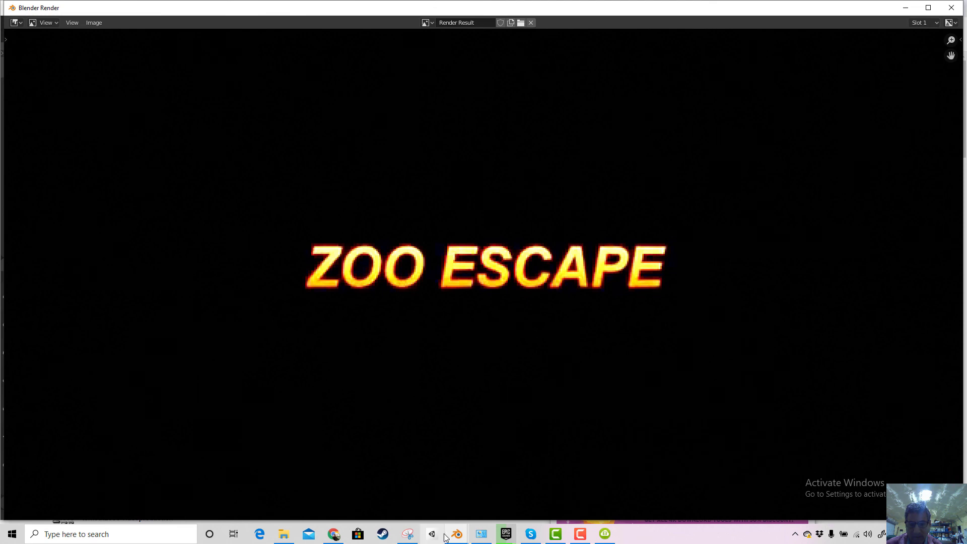
Check the render's progress by previewing the Blender Render window and the sequencer project window in turn.
left_click(457, 537)
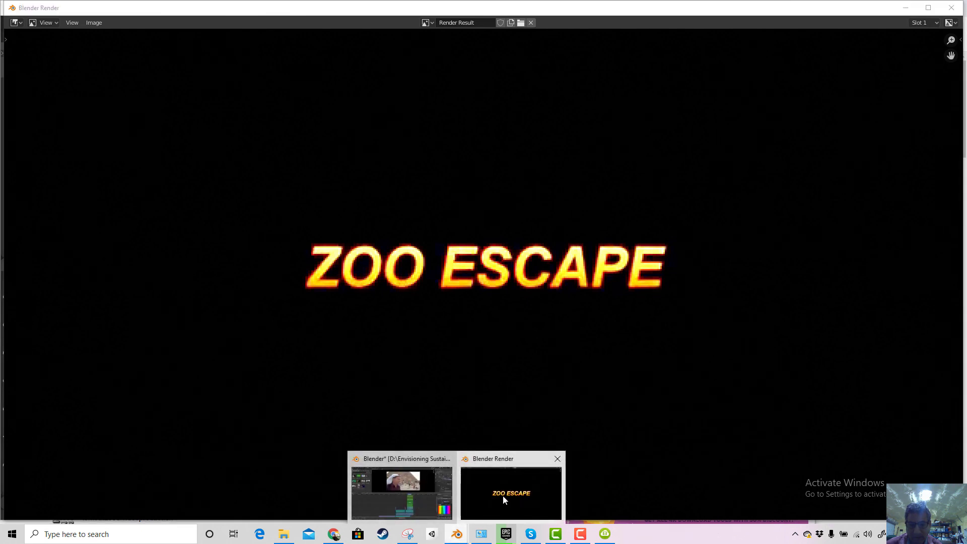
mouse_move(415, 485)
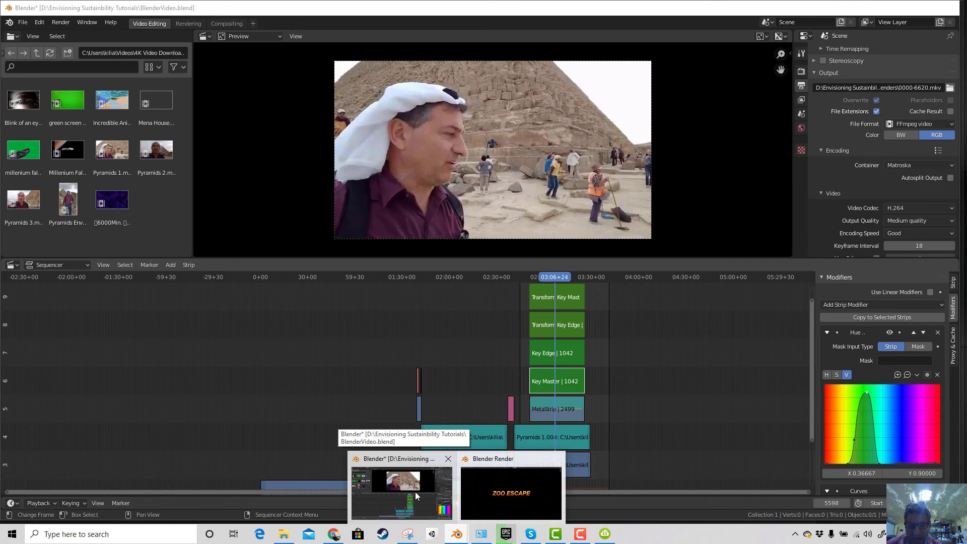
mouse_move(477, 496)
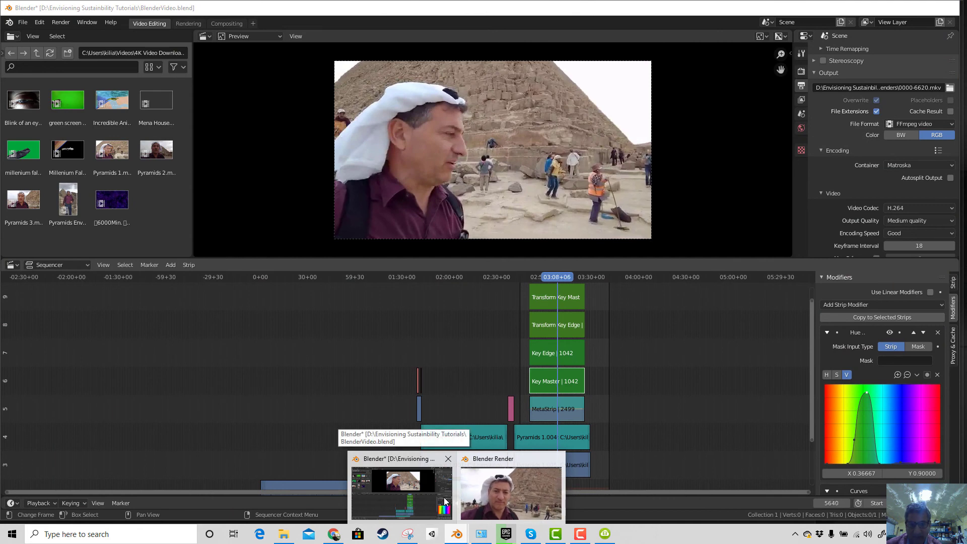
mouse_move(515, 497)
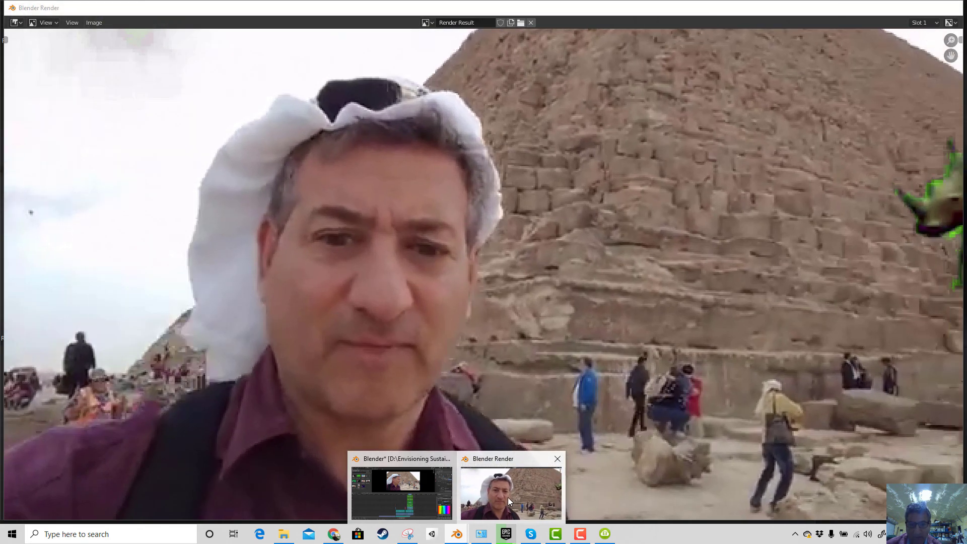
left_click(505, 497)
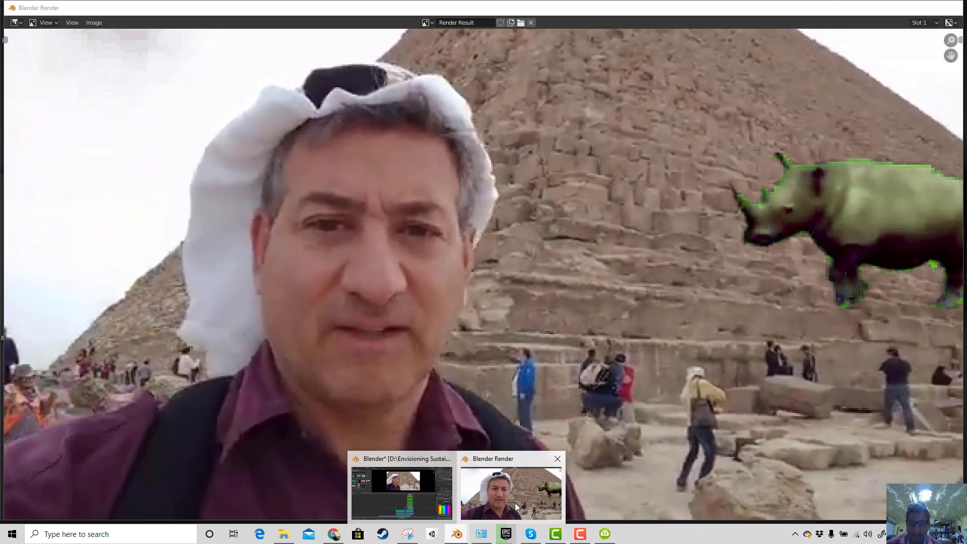
mouse_move(409, 509)
mouse_move(482, 508)
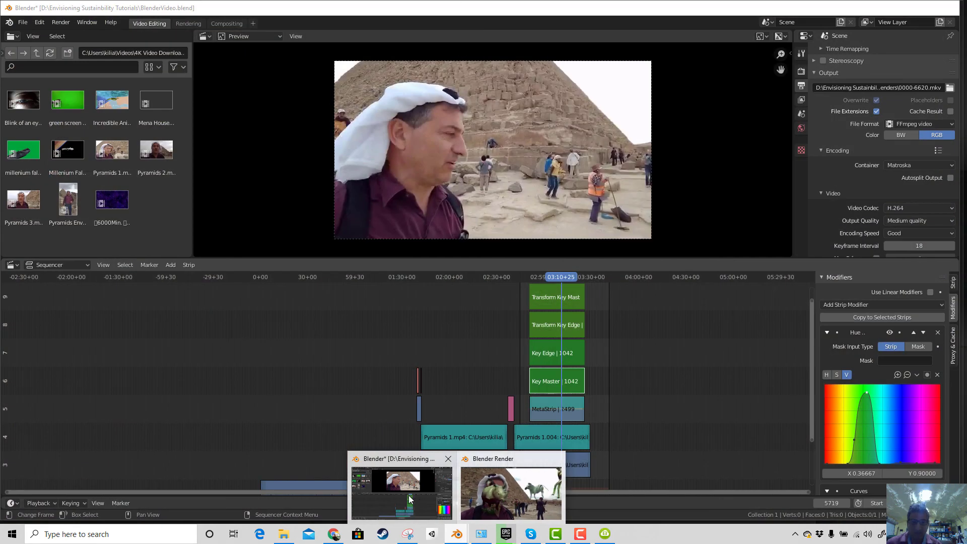
Check the sequence render's progress in the project and render windows, and stop the render by closing the Blender Render window.
left_click(391, 500)
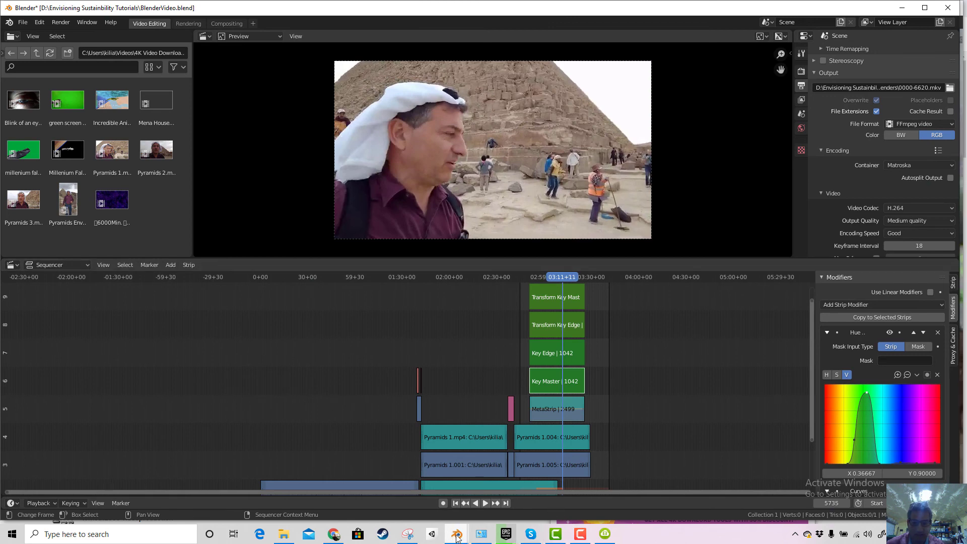
mouse_move(457, 538)
left_click(497, 503)
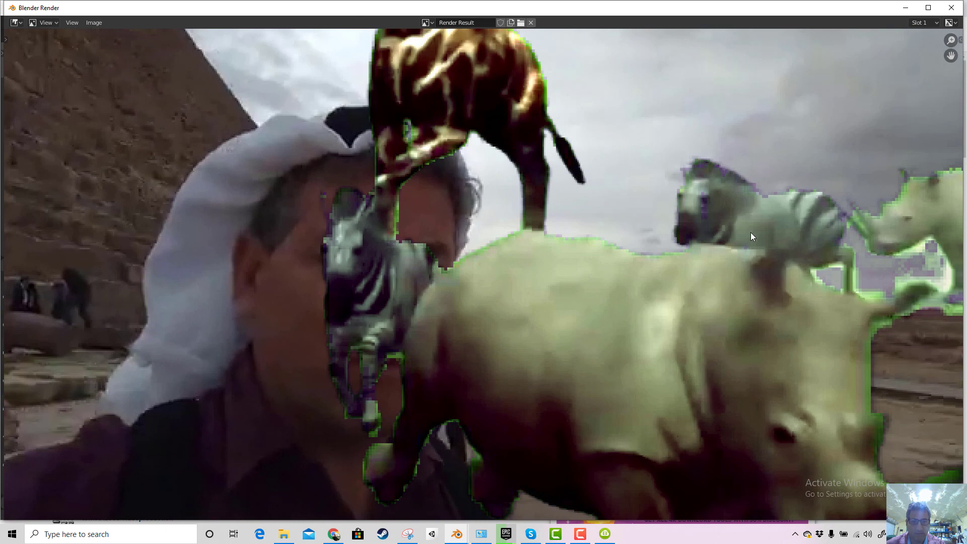
left_click(953, 9)
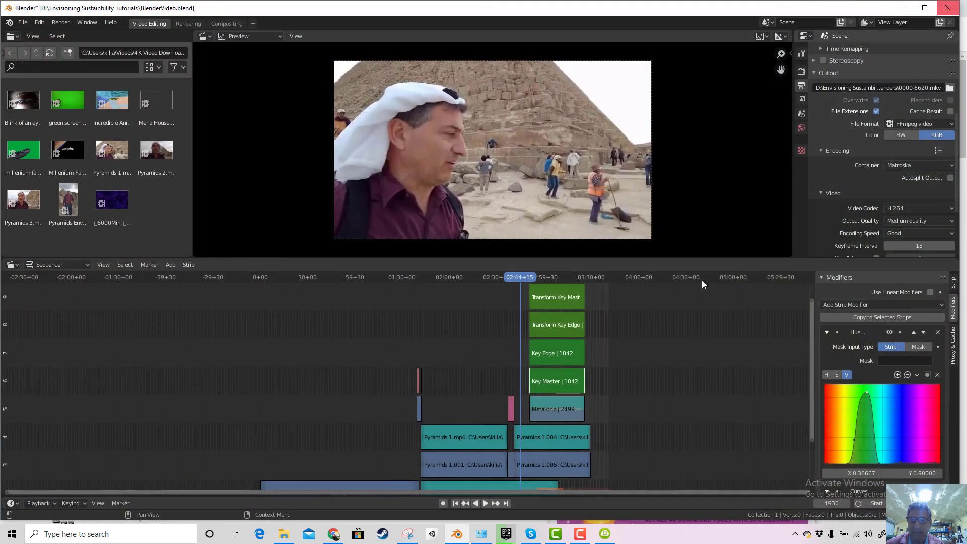
Switch to File Explorer, open the Blender Renders folder in Envisioning Sustainbility Tutorials, play 0000-6620.mkv and close the player.
left_click(286, 539)
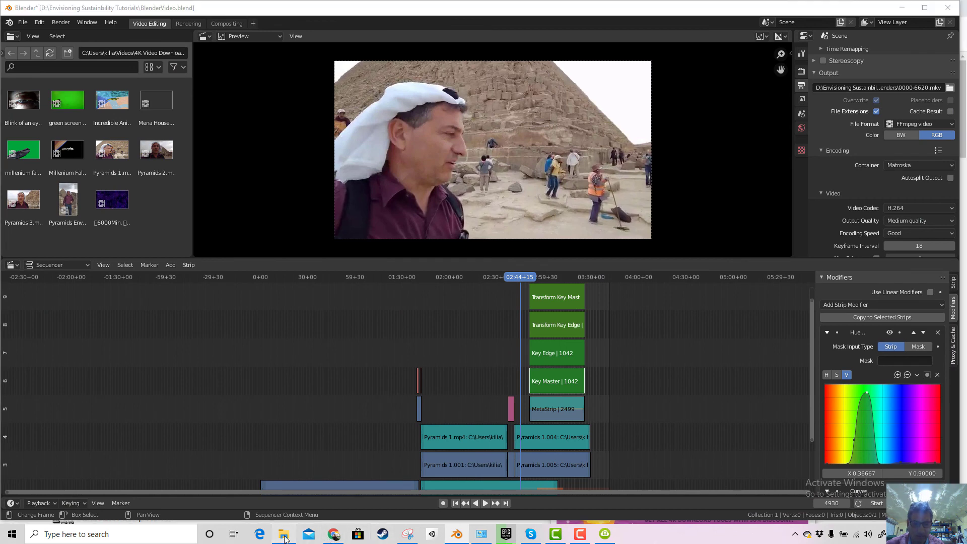
left_click(287, 531)
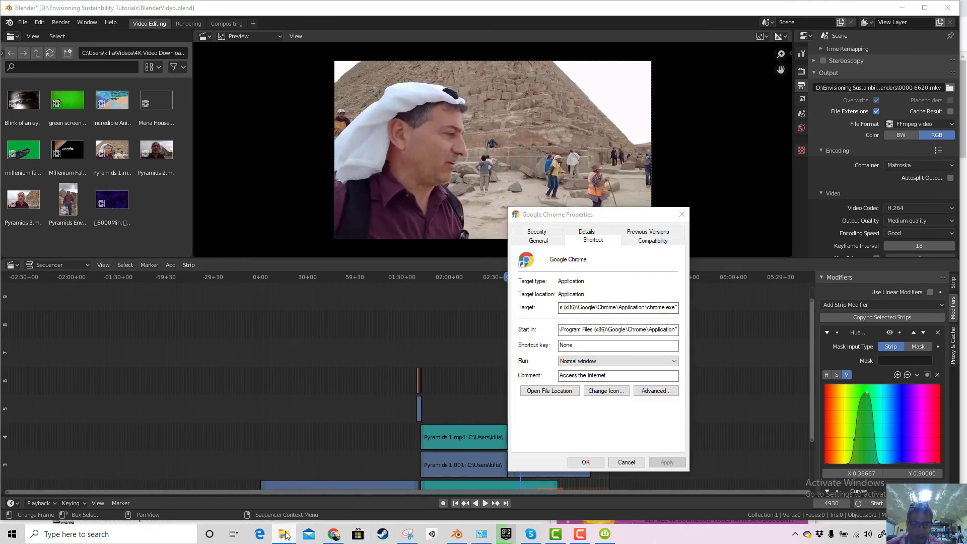
left_click(626, 462)
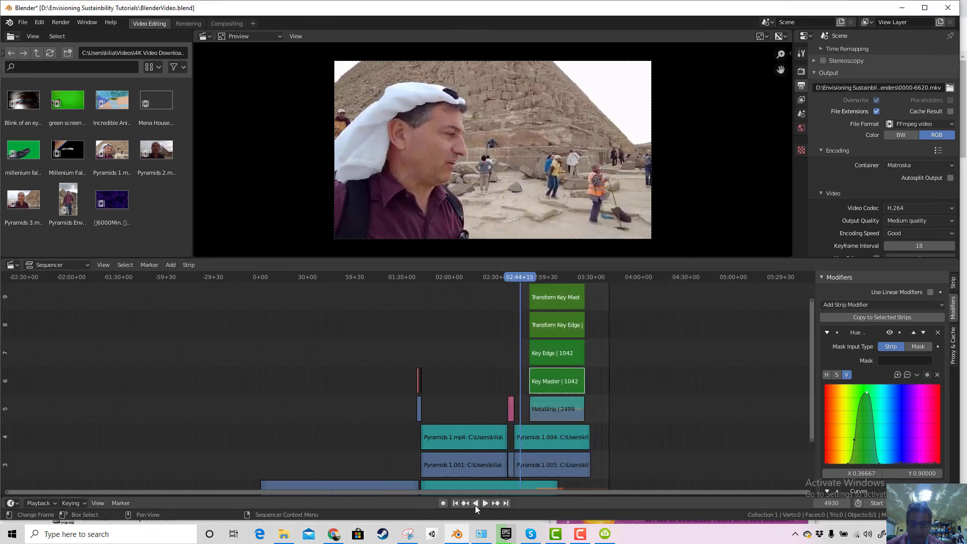
left_click(283, 534)
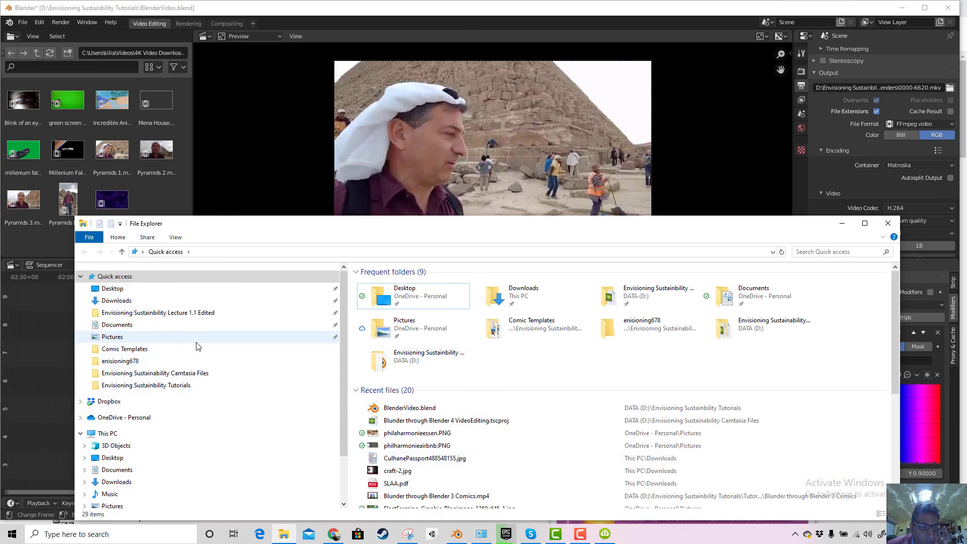
left_click(169, 386)
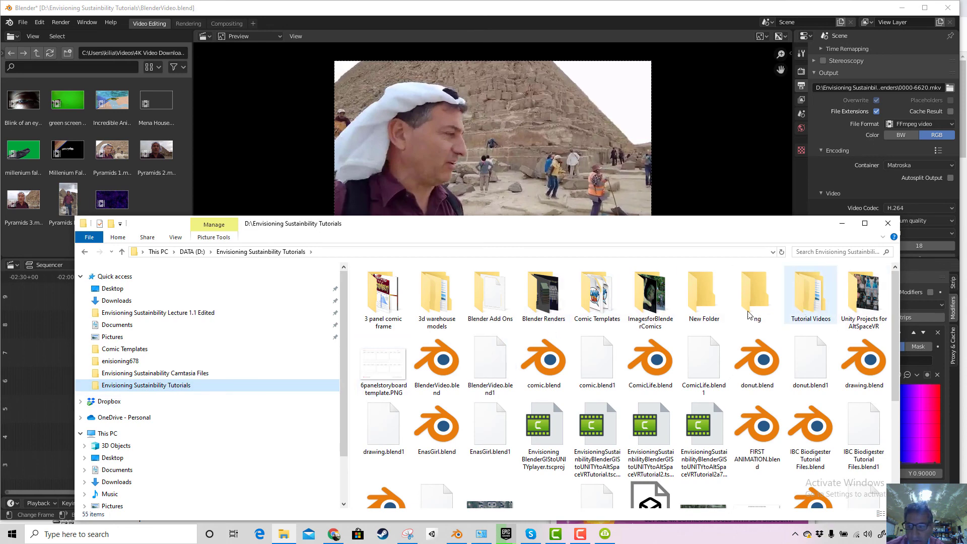
double_click(537, 310)
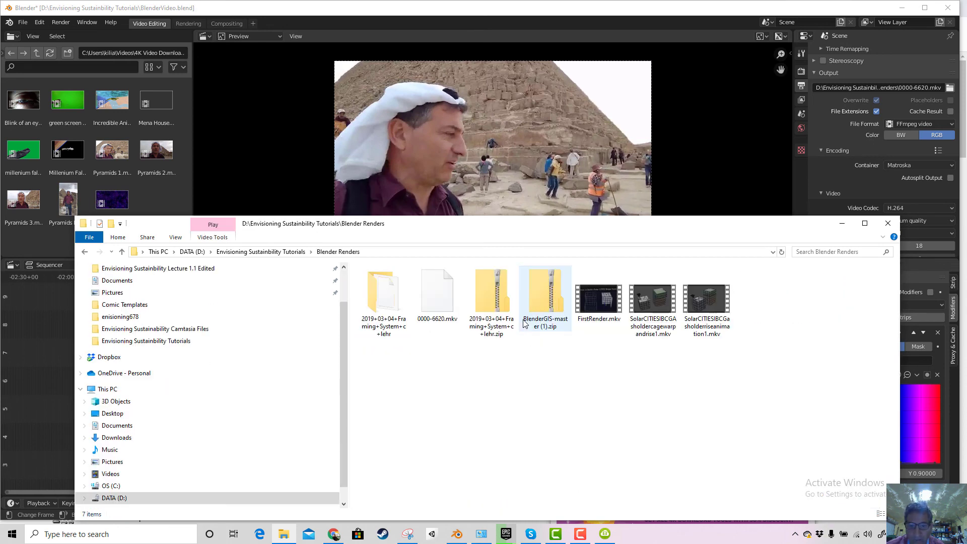
double_click(437, 301)
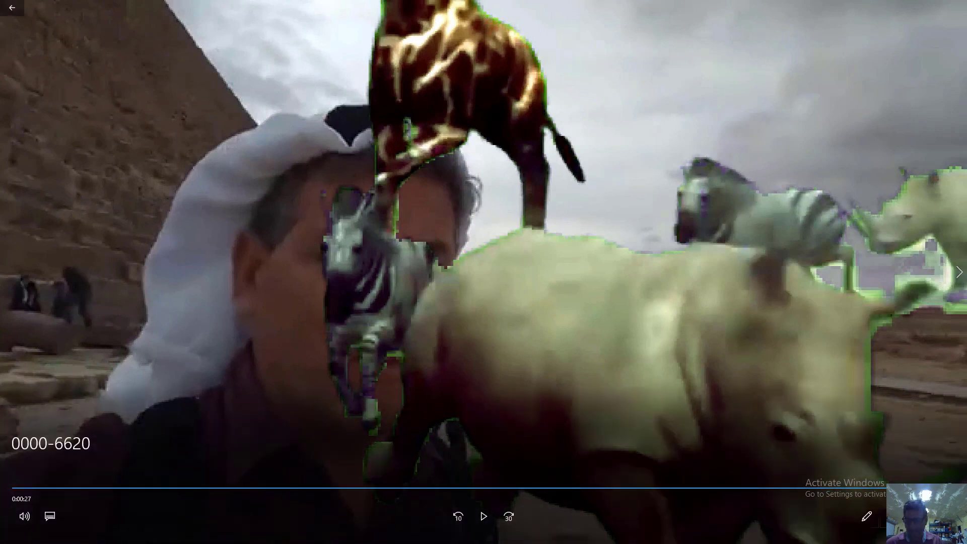
key("Escape")
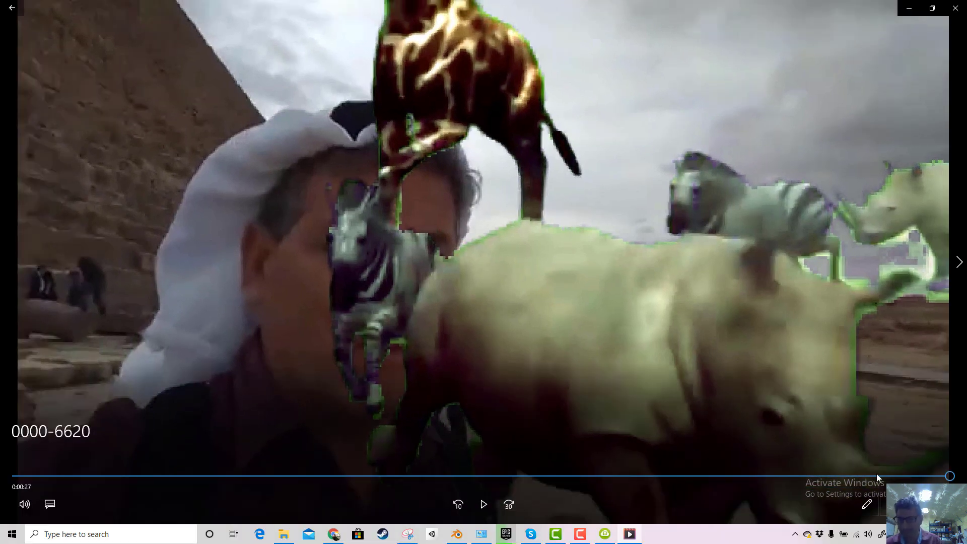
left_click(952, 10)
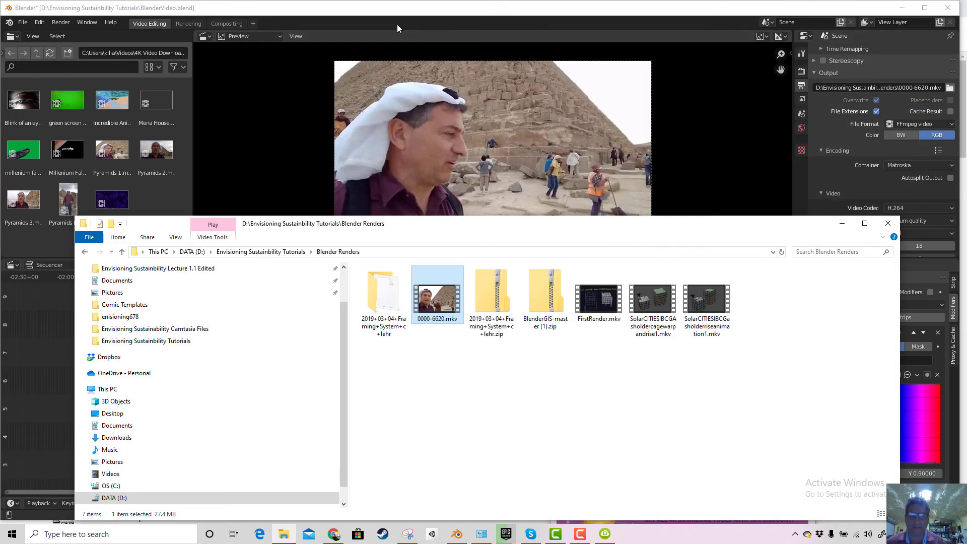
Return to Blender and scrub the sequencer playhead back to 02:24+20 to preview the pyramid footage.
left_click(231, 119)
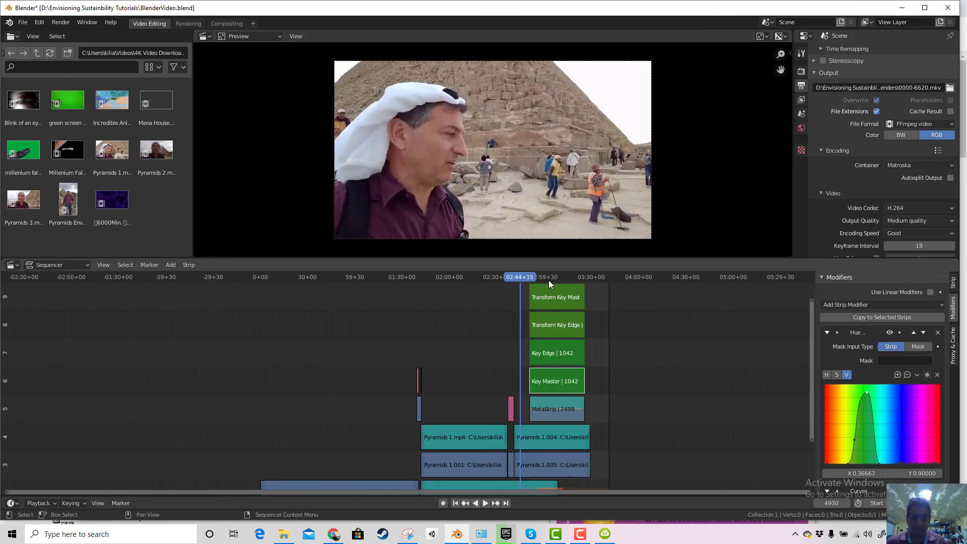
mouse_move(548, 280)
left_mouse_down()
mouse_move(596, 288)
mouse_move(554, 294)
left_mouse_up()
left_click_drag(487, 299, 488, 321)
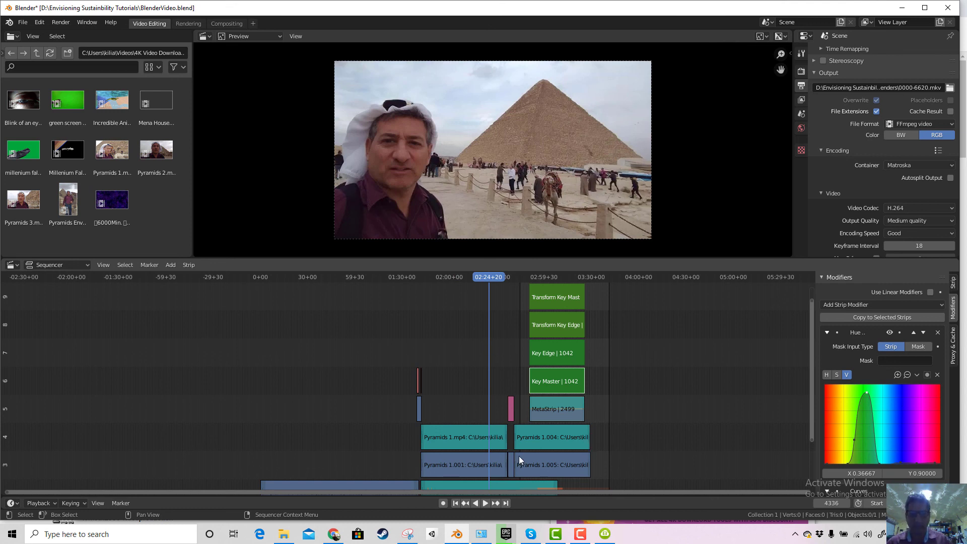
Switch to Chrome and look over the BLENDER VSE Chroma Key Tutorial video page and its description on YouTube.
left_click(331, 535)
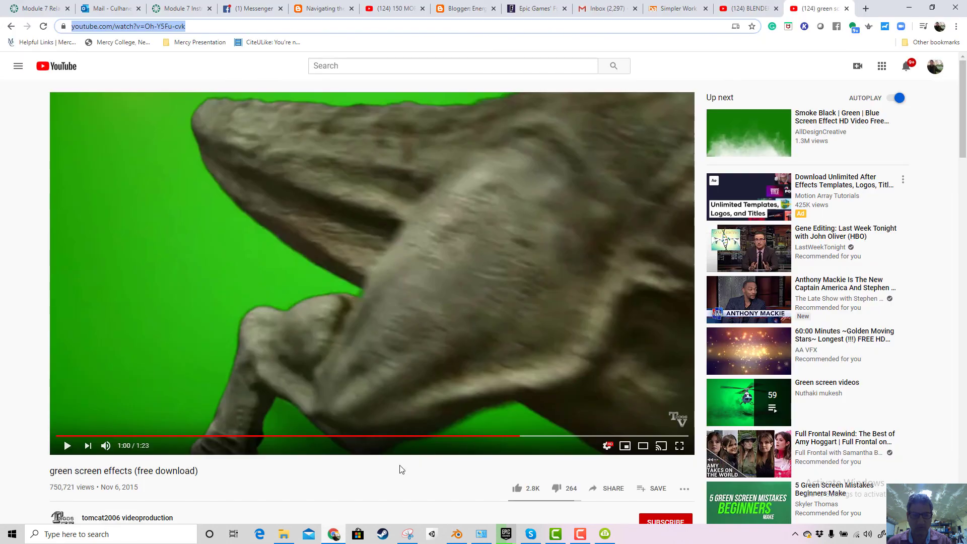
left_click(747, 8)
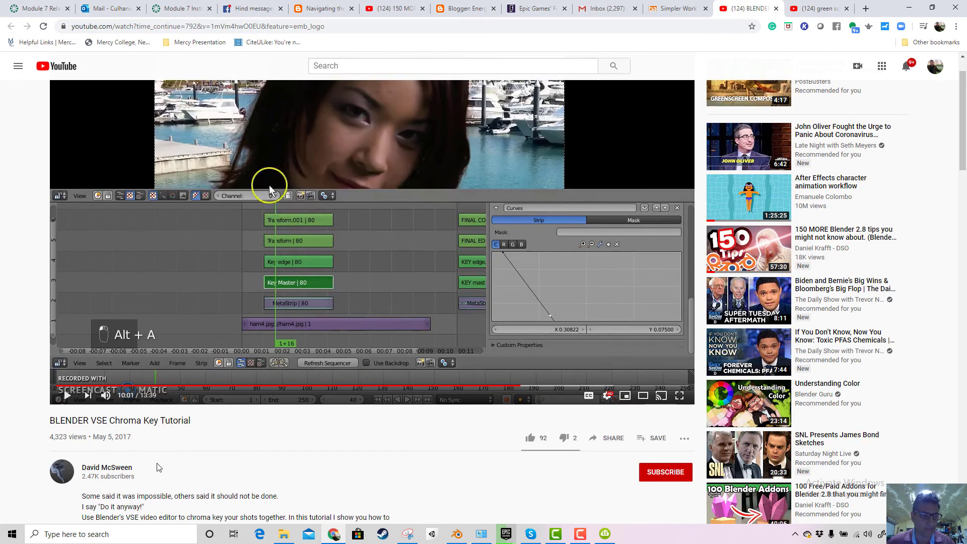
scroll(176, 403, "down", 2)
scroll(191, 328, "up", 3)
scroll(193, 314, "down", 6)
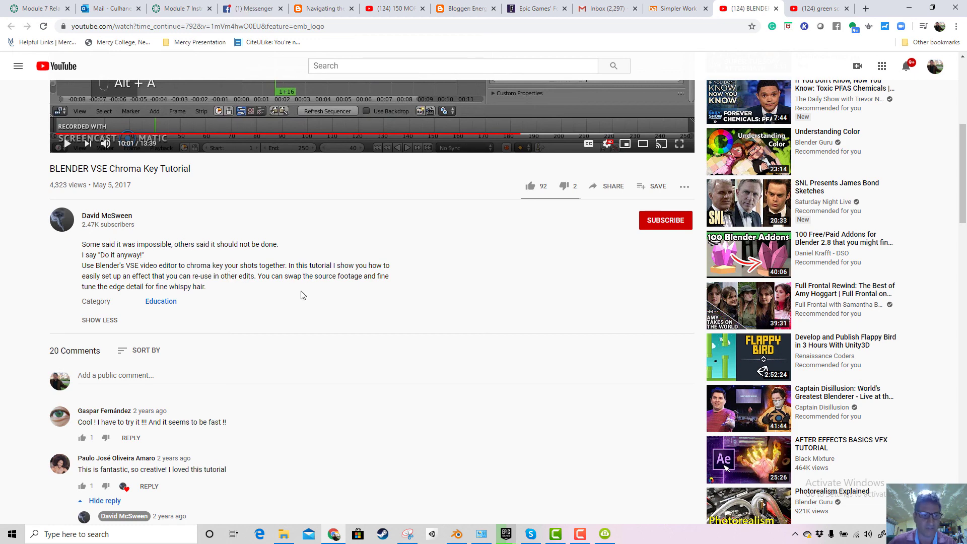
scroll(301, 294, "up", 6)
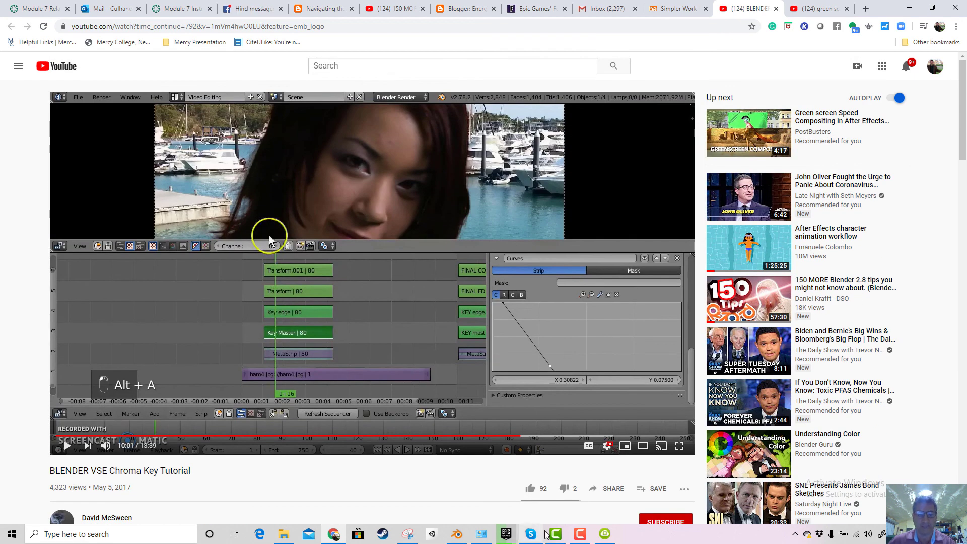
Switch back to Blender, enter the MetaStrip in channel 5 and erase both green screen effects strips inside it.
left_click(457, 533)
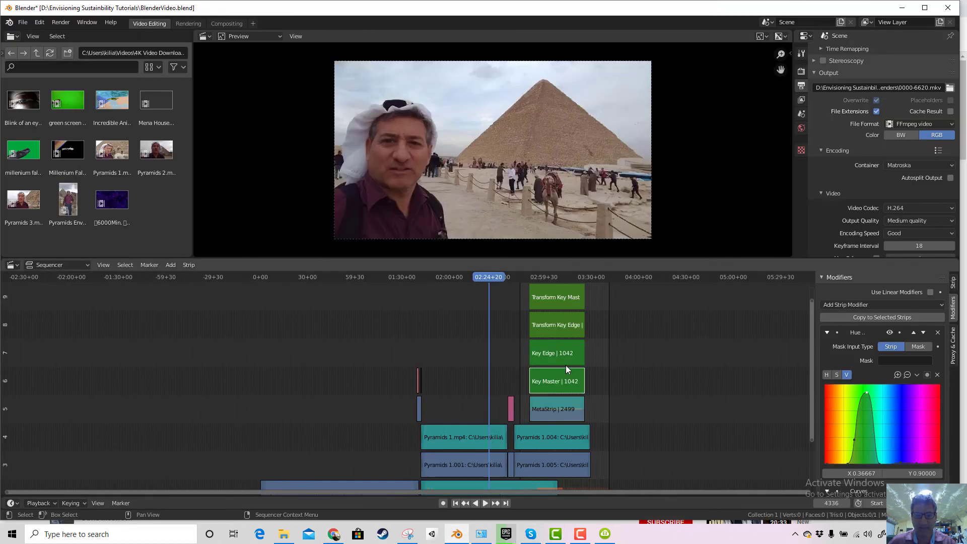
scroll(554, 372, "down", 1)
left_click(542, 407)
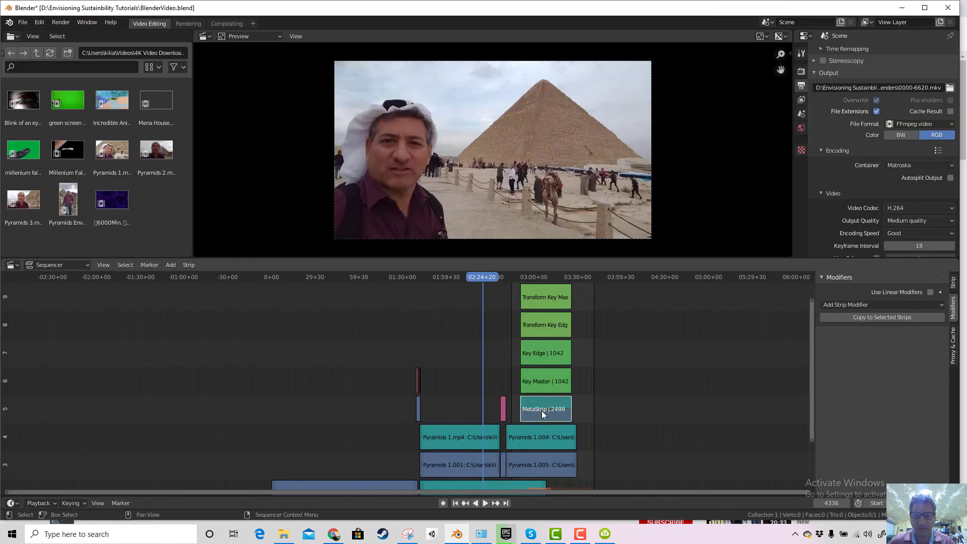
key("Tab")
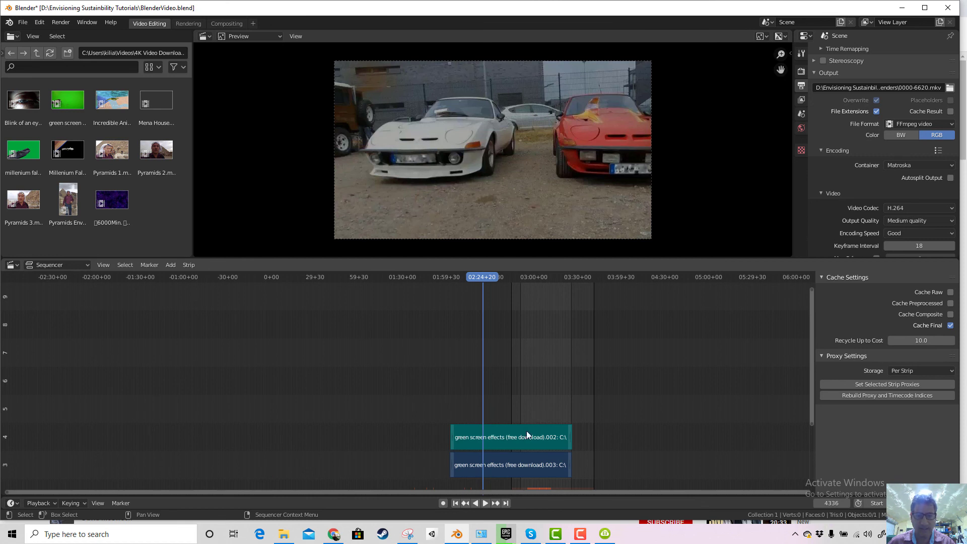
key("a")
key("x")
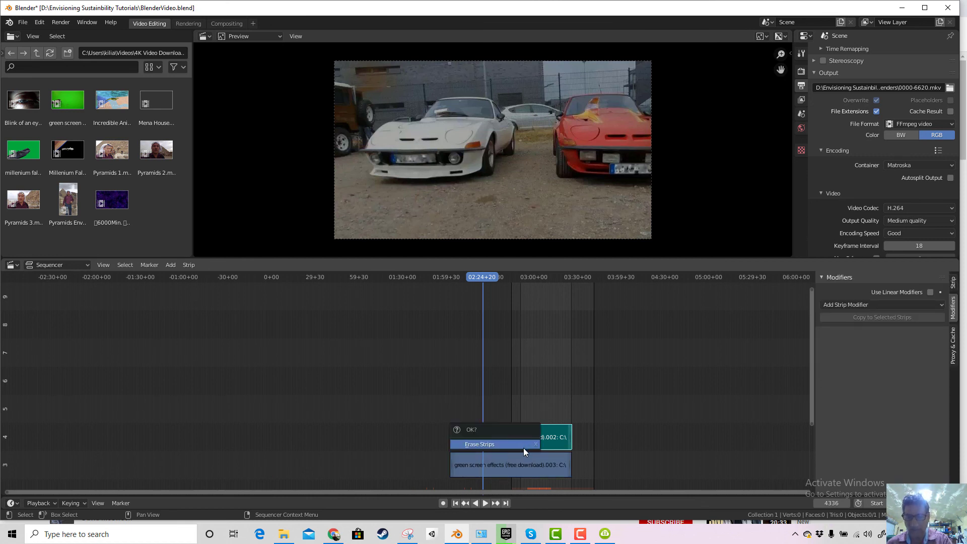
left_click(523, 444)
left_click(524, 463)
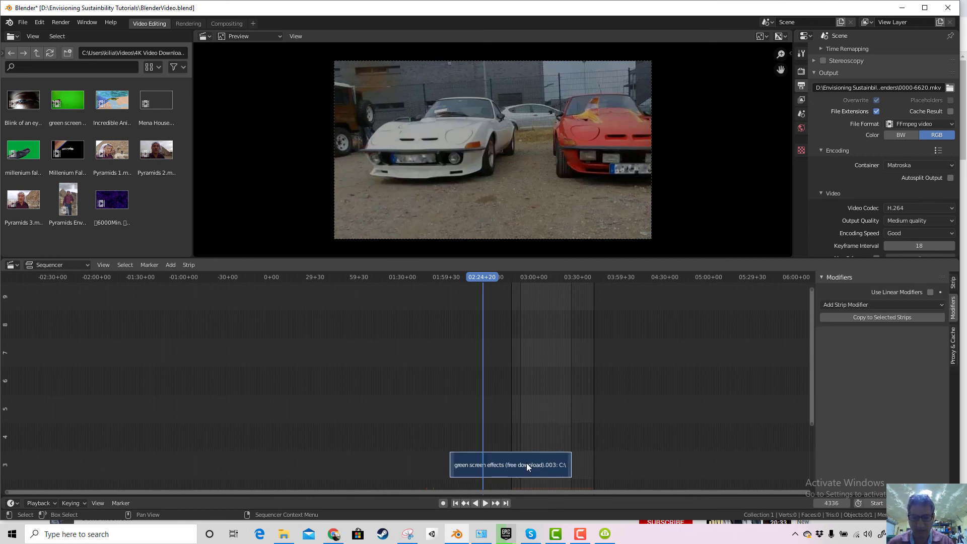
key("x")
left_click(525, 464)
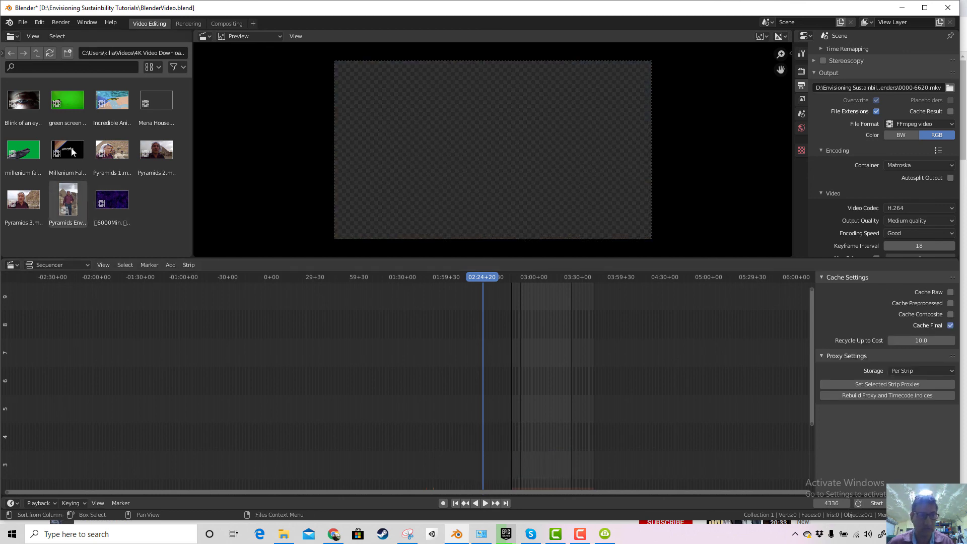
Add the millenium falcon green-screen clip inside the meta strip, place its strips in channels 3 and 4, and leave the meta strip.
left_click_drag(23, 151, 533, 405)
scroll(544, 448, "down", 2)
left_click_drag(502, 485, 489, 426)
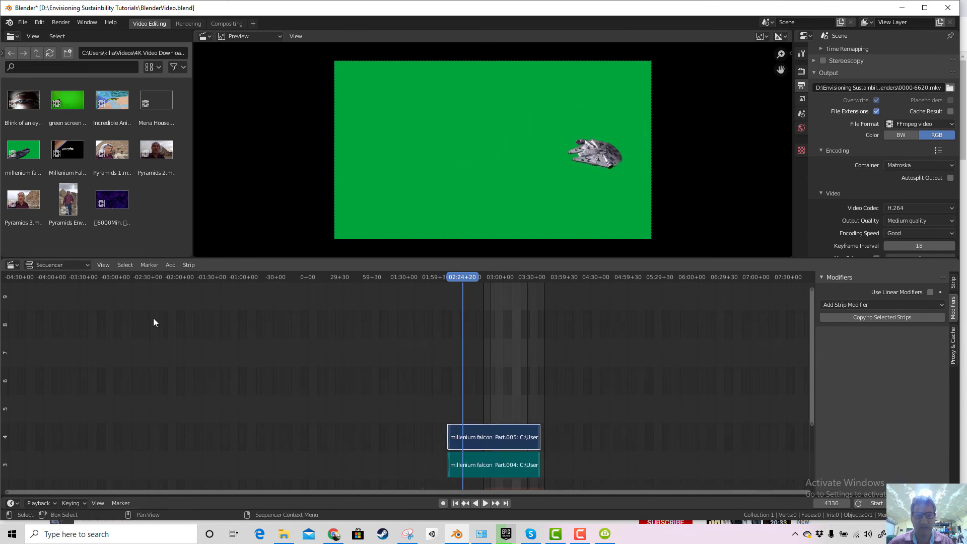
key("Tab")
Preview the edit at 02:58+16 and move the MetaStrip up to channel 6 with its start near the playhead.
left_click_drag(480, 287, 498, 286)
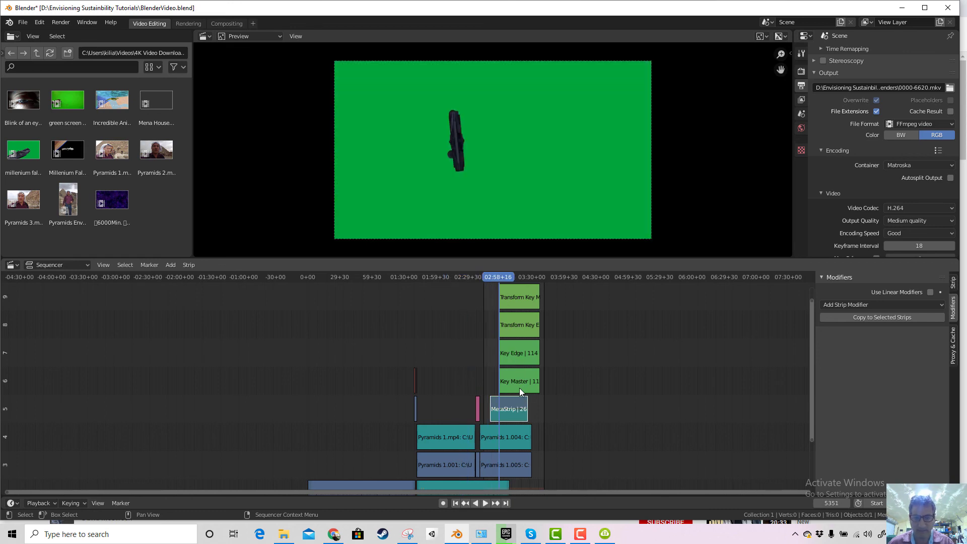
key("g")
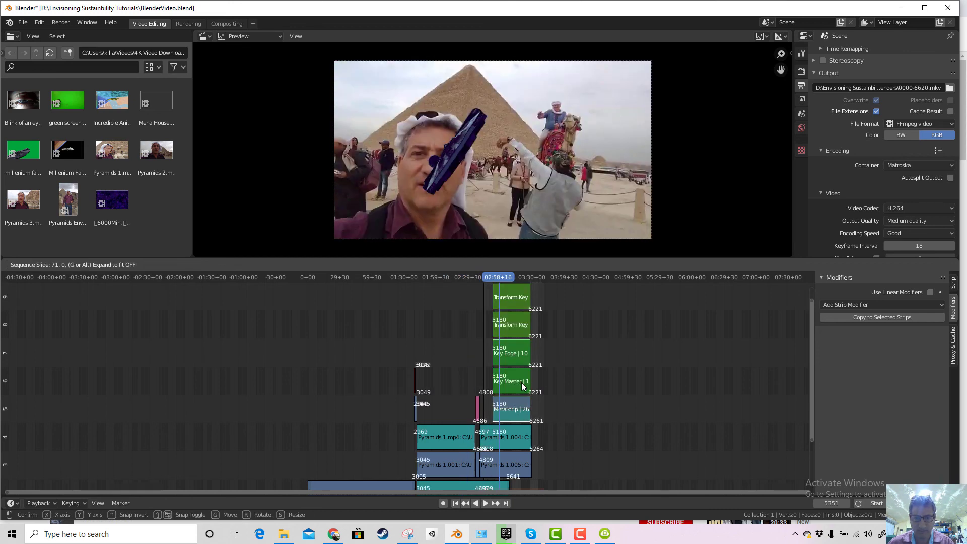
left_click(522, 384)
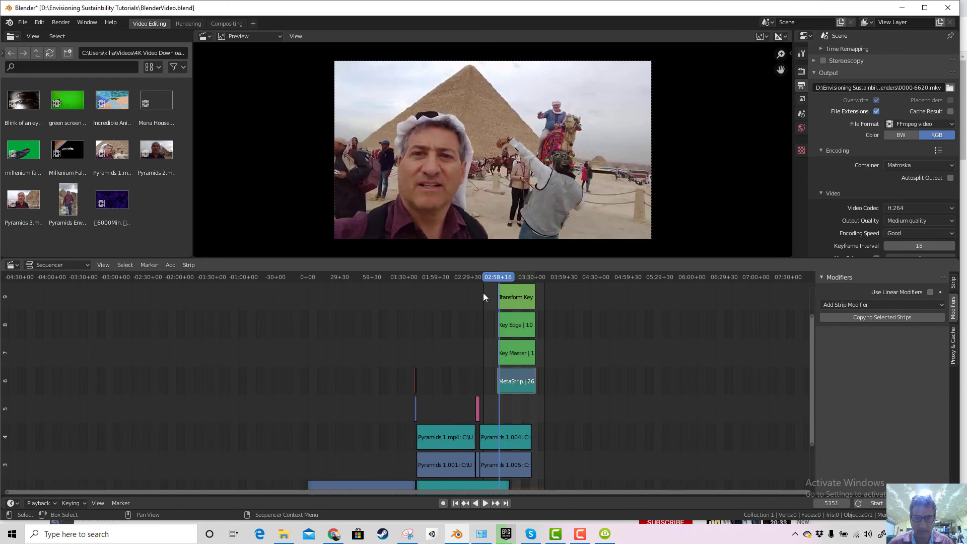
Scrub the playhead to 03:09+13 and slide the MetaStrip slightly earlier so its end lines up with the Pyramids 1.004 strip.
mouse_move(496, 276)
left_mouse_down()
mouse_move(525, 277)
mouse_move(510, 277)
left_mouse_up()
left_click(523, 277)
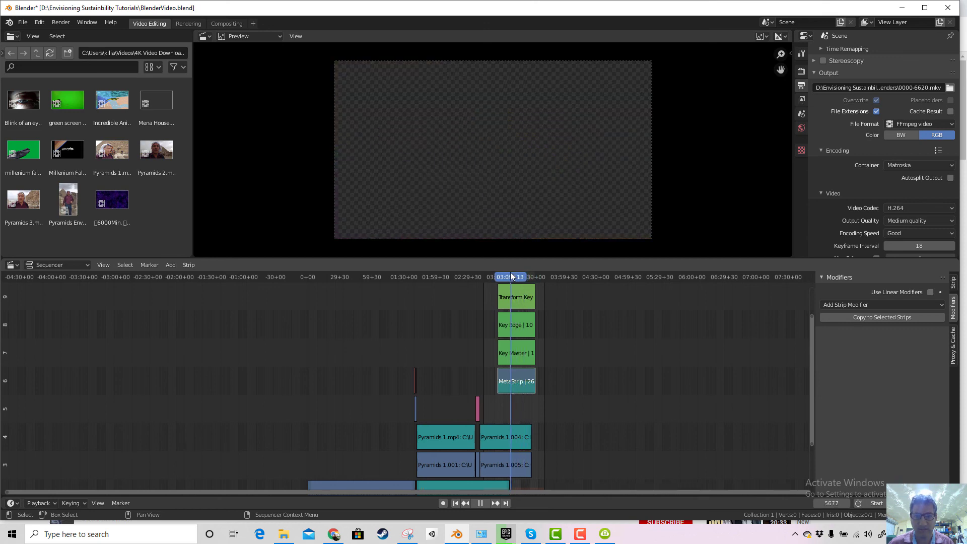
scroll(513, 392, "down", 2)
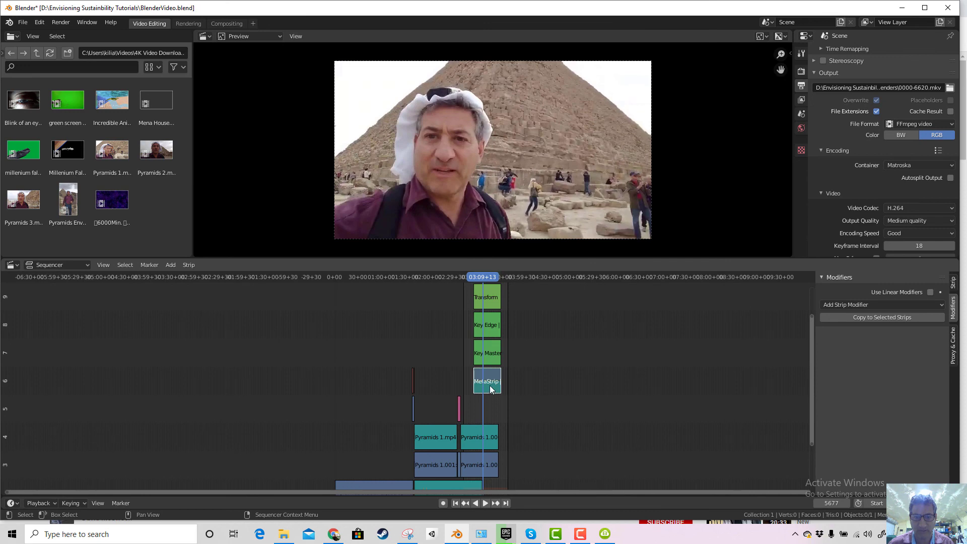
left_click_drag(489, 385, 488, 395)
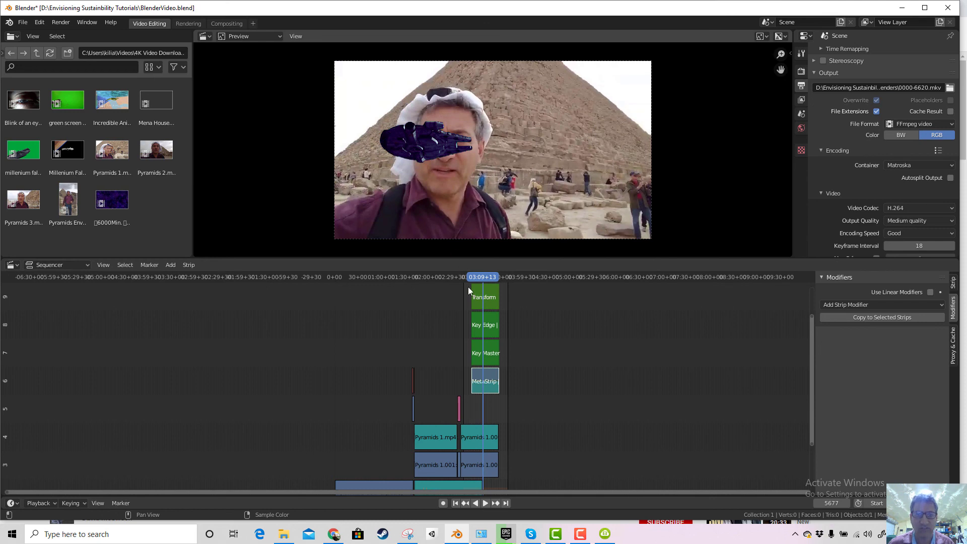
Inside the MetaStrip, shift both millenium falcon strips later to start at the meta strip's beginning, then exit and realign the key and transform effects with it.
key("Tab")
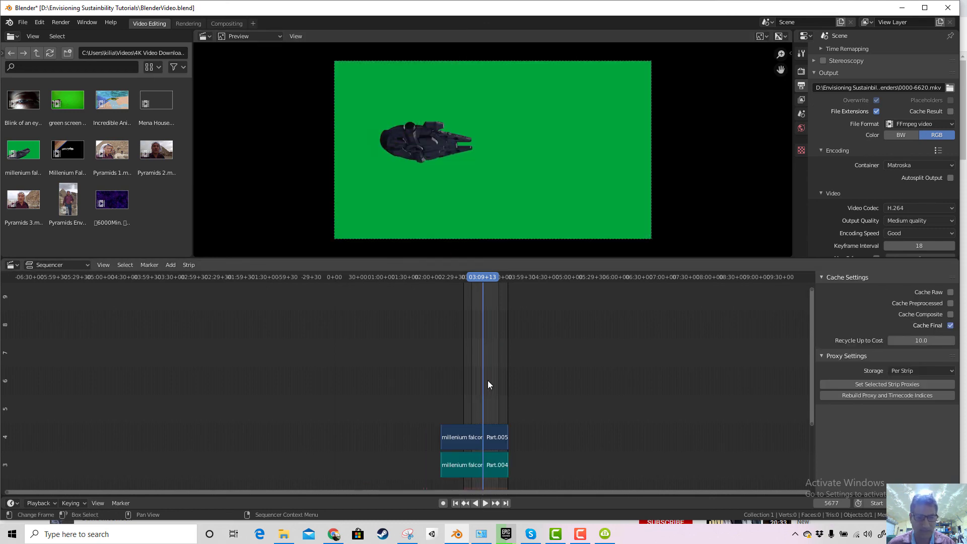
left_click_drag(475, 436, 505, 430)
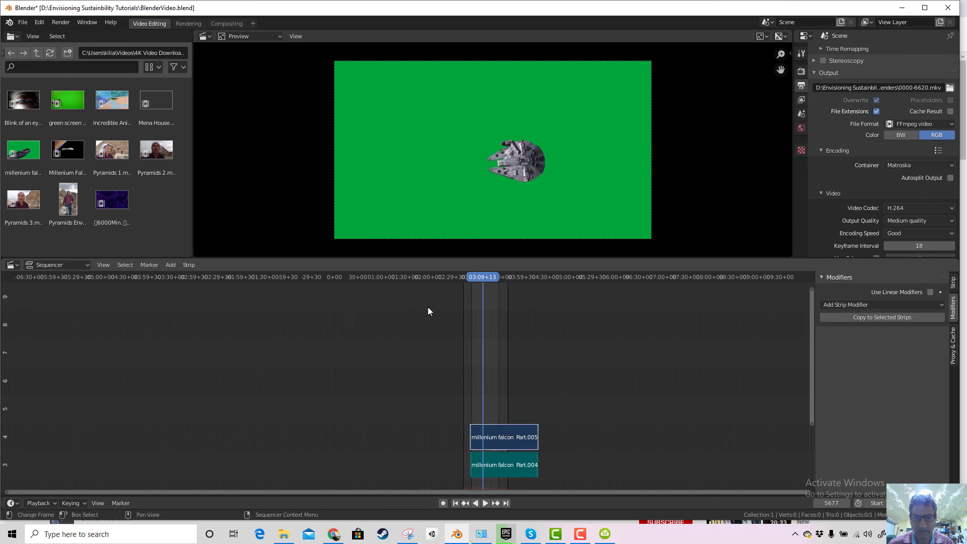
key("Tab")
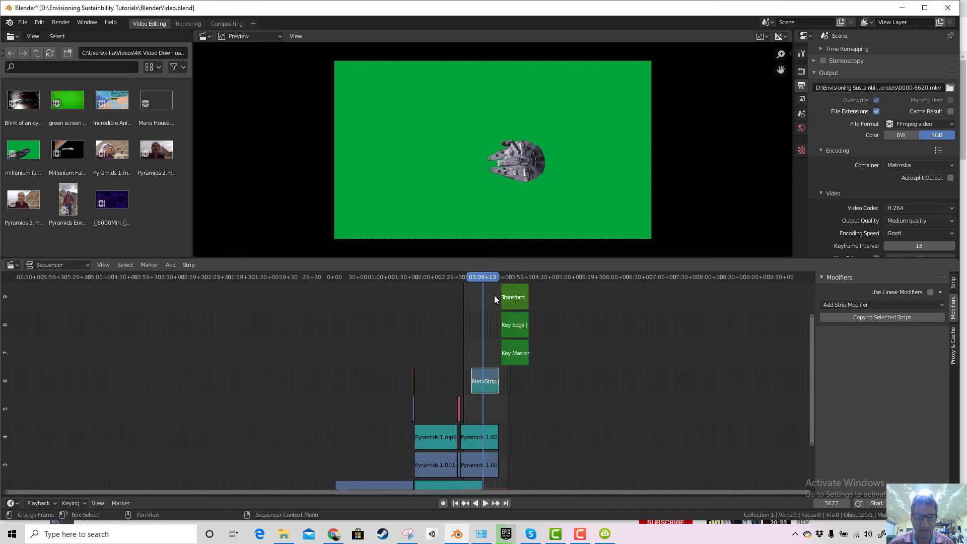
left_click(515, 346)
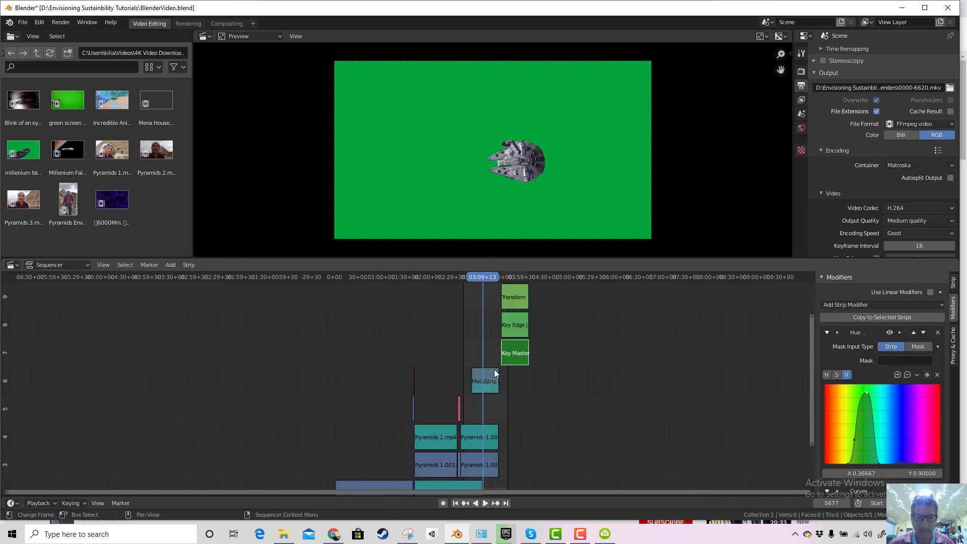
left_click_drag(488, 379, 488, 380)
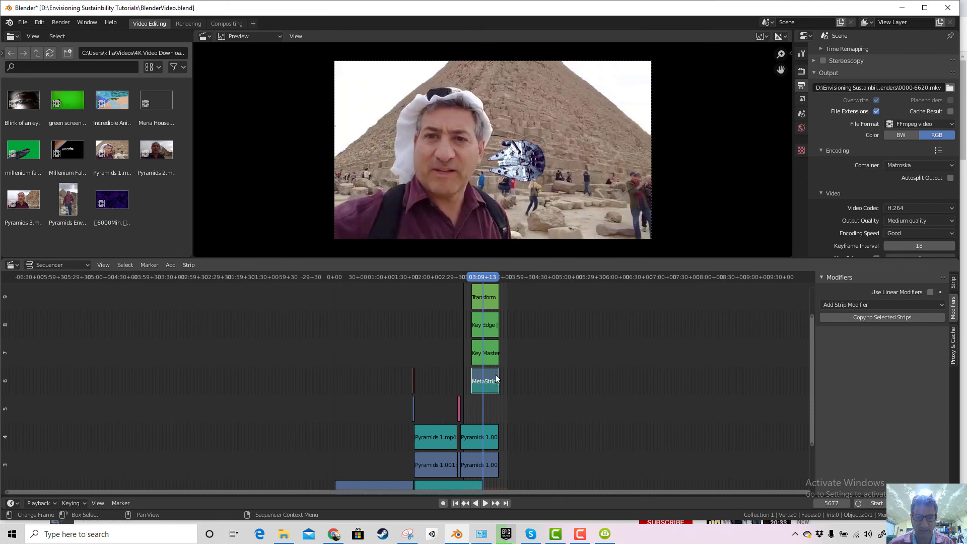
Play back the falcon composite from the start of the MetaStrip and again from its later part.
left_click(473, 276)
key("space")
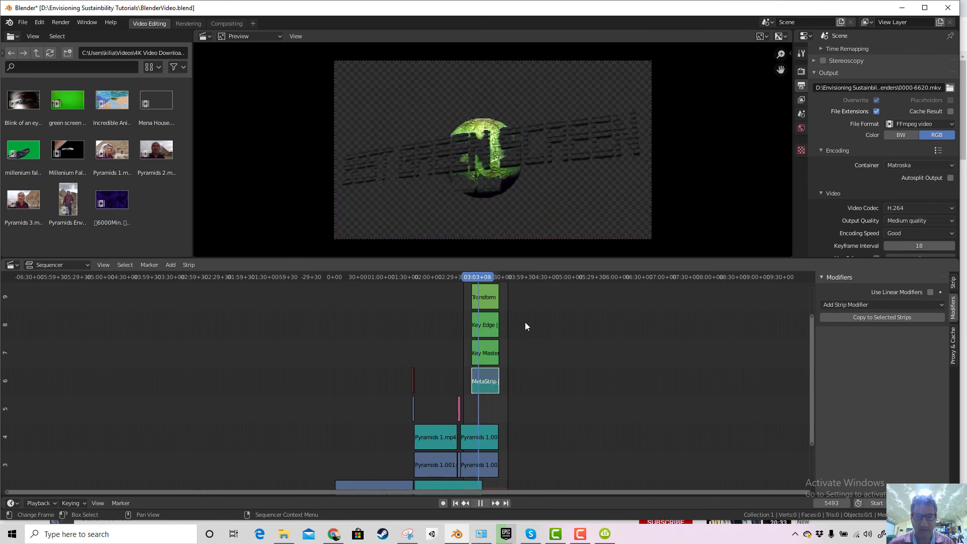
key("space")
left_click(489, 278)
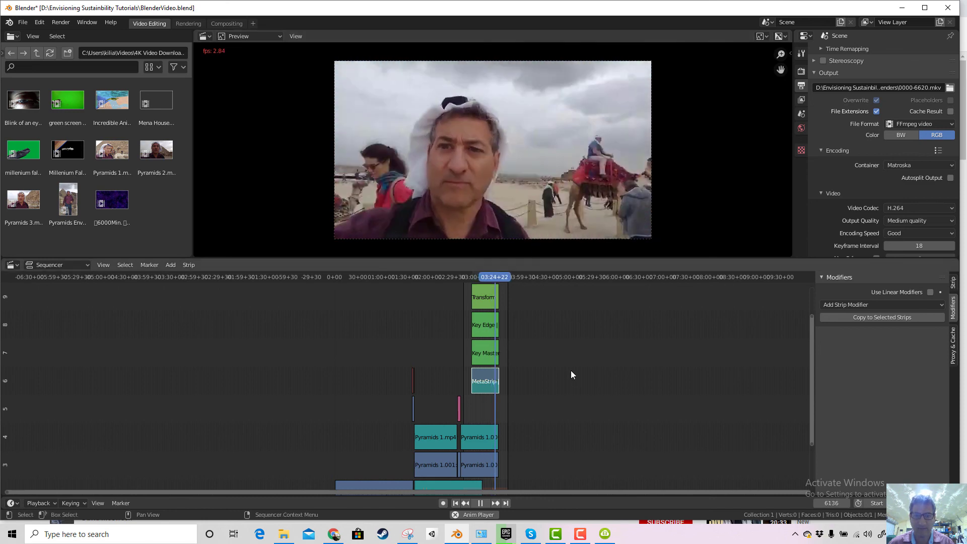
key("space")
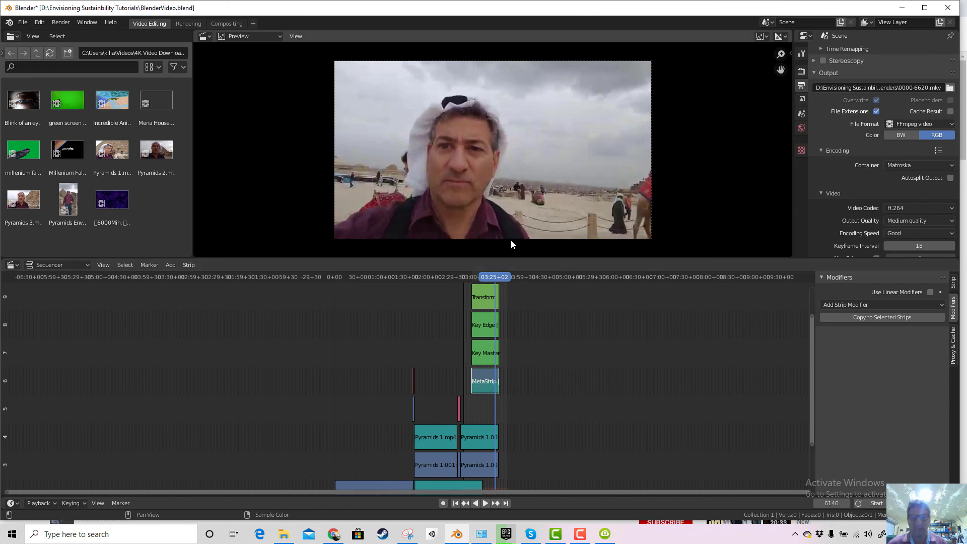
Move the playhead to 03:18+23 and examine the keyed falcon's edges over the pyramid footage up close.
left_click_drag(489, 277, 490, 277)
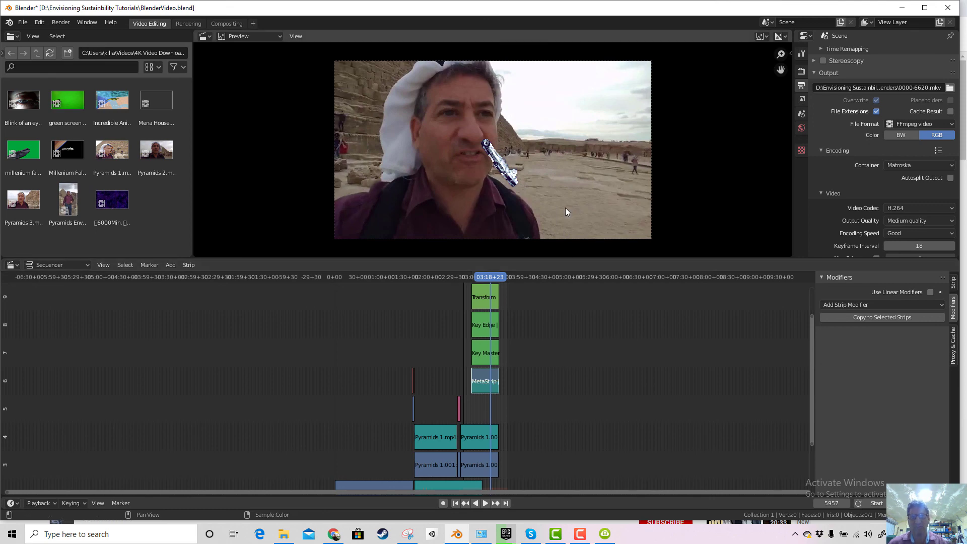
scroll(556, 216, "up", 3)
scroll(534, 237, "down", 4)
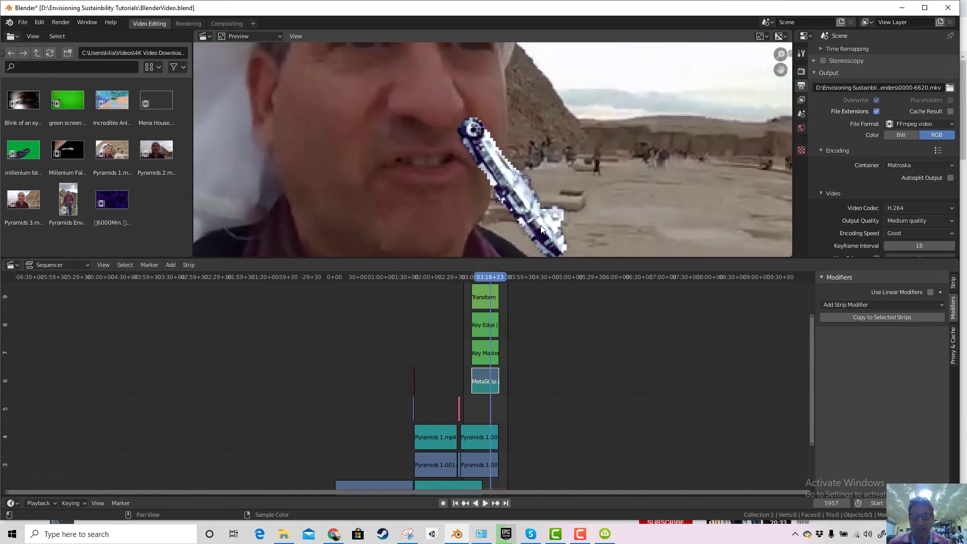
scroll(538, 222, "down", 2)
scroll(537, 224, "up", 2)
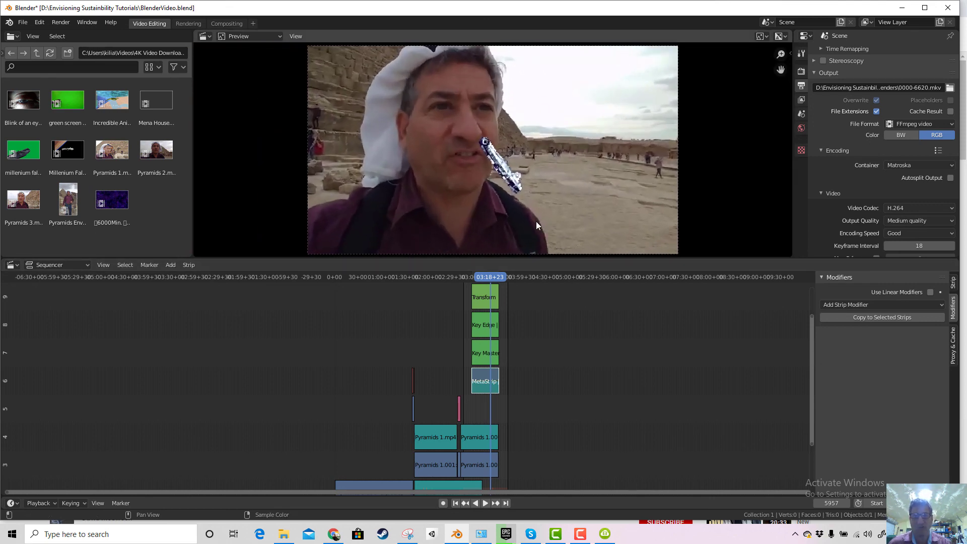